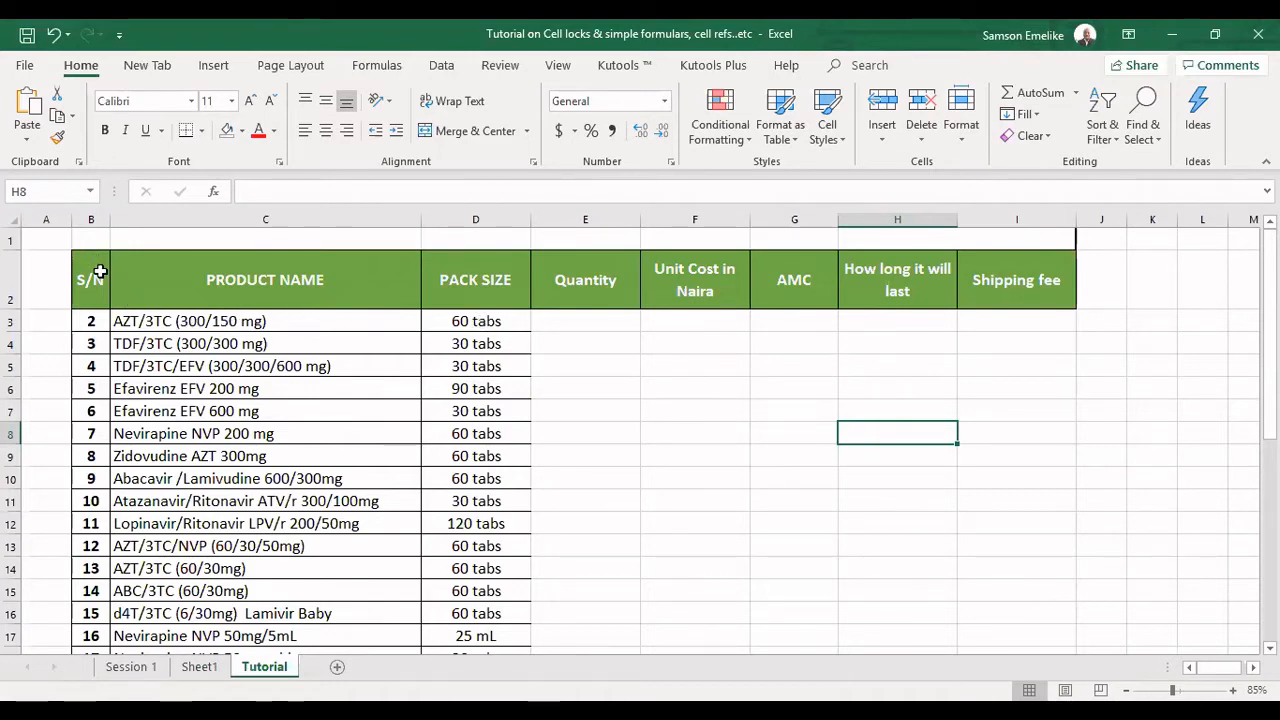
Apply All Borders to the whole product table, from the S/N header in B2 to I24.
left_click_drag(94, 274, 1011, 658)
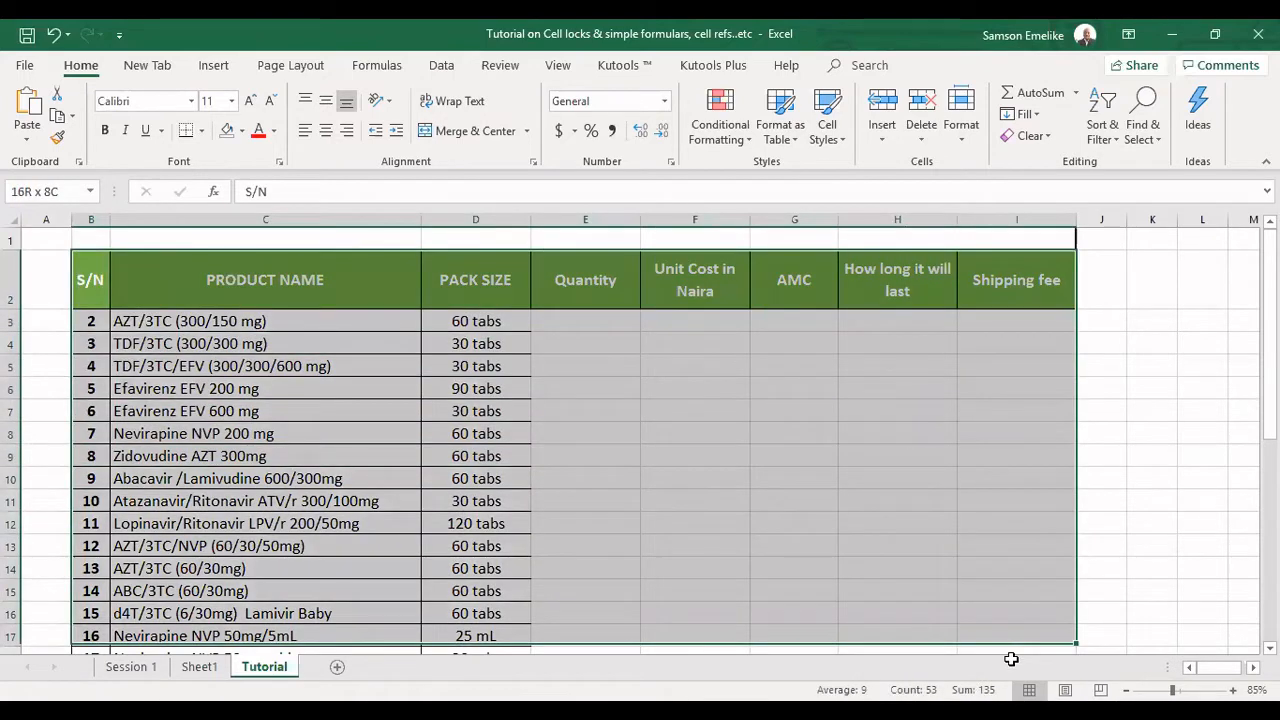
left_click_drag(1011, 658, 1010, 595)
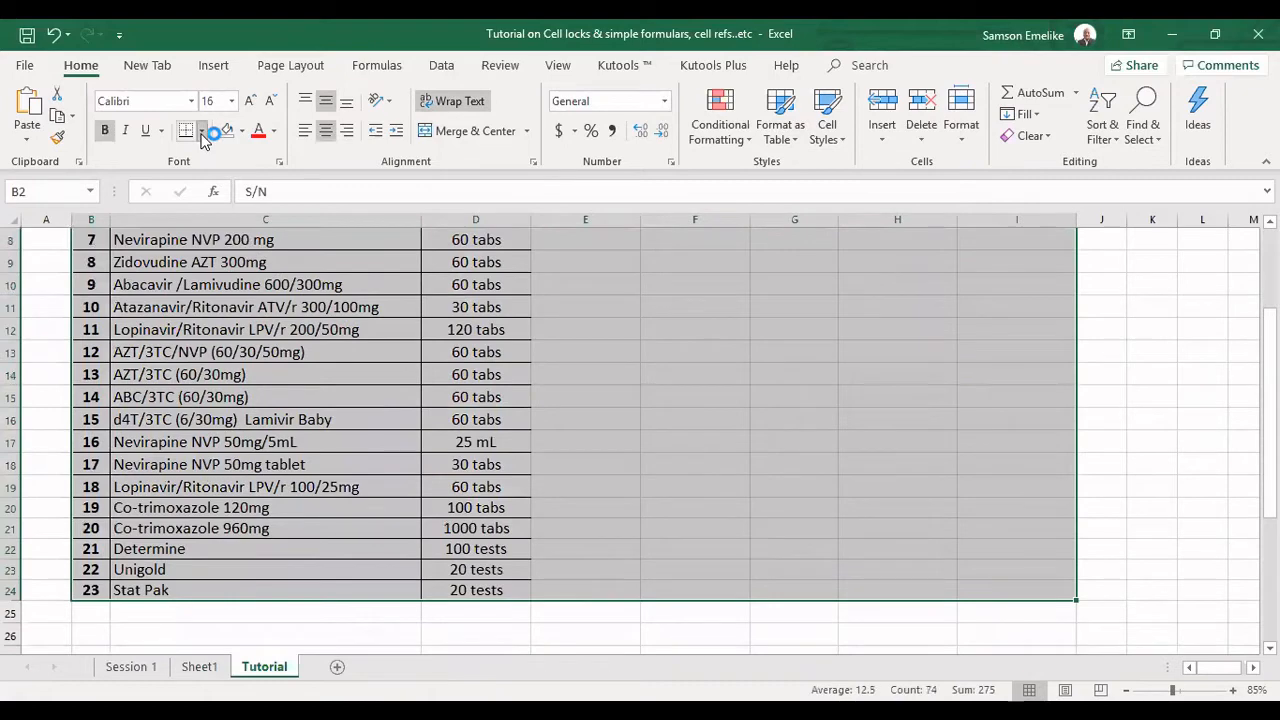
left_click(202, 131)
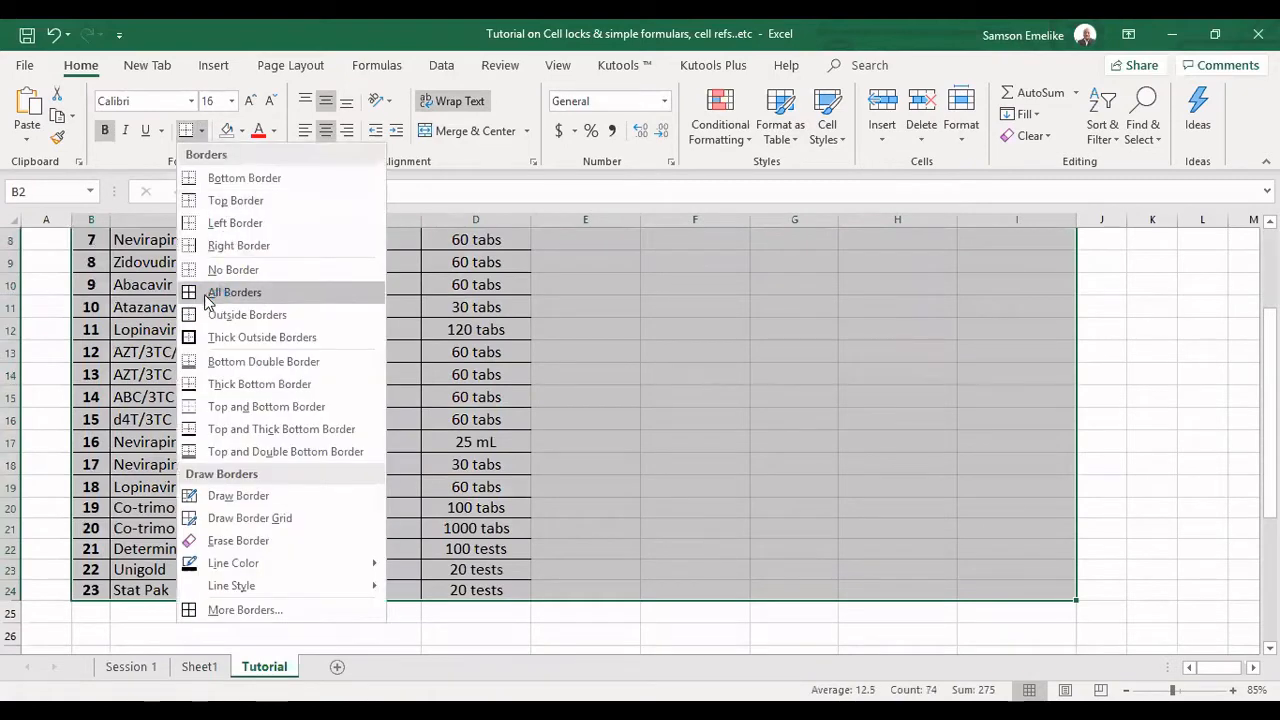
scroll(771, 414, "up", 3)
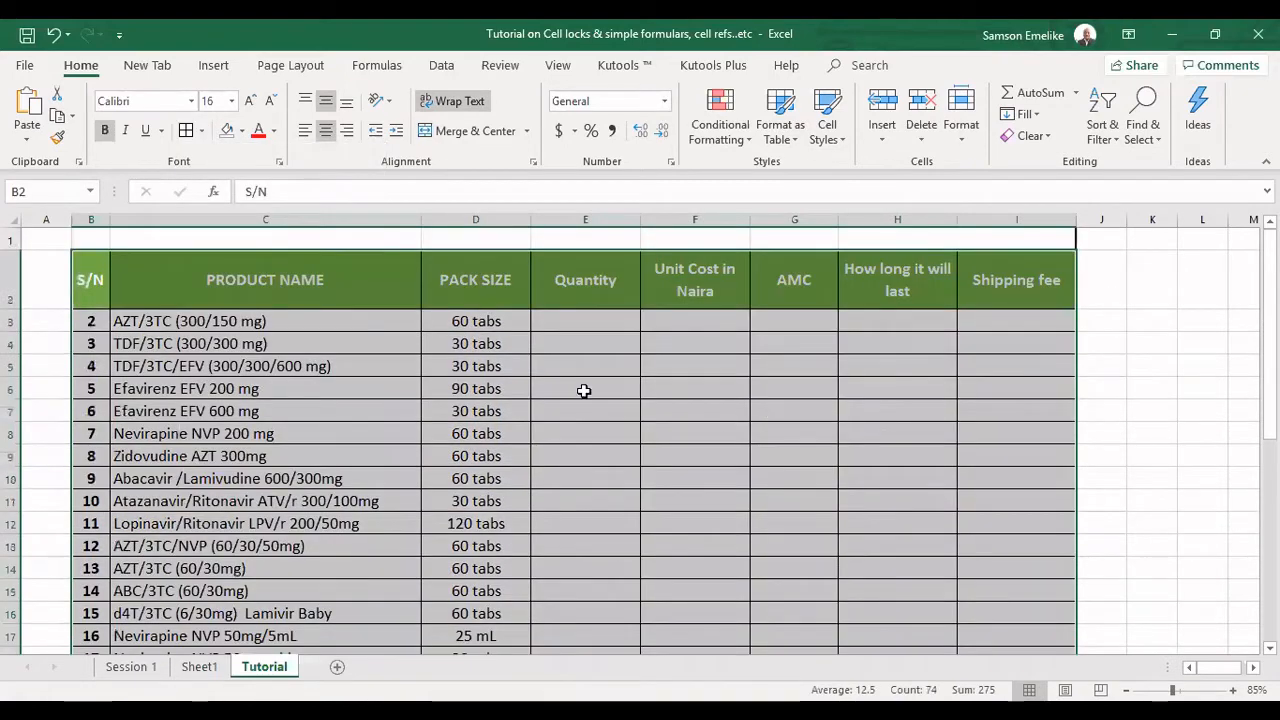
left_click(455, 280)
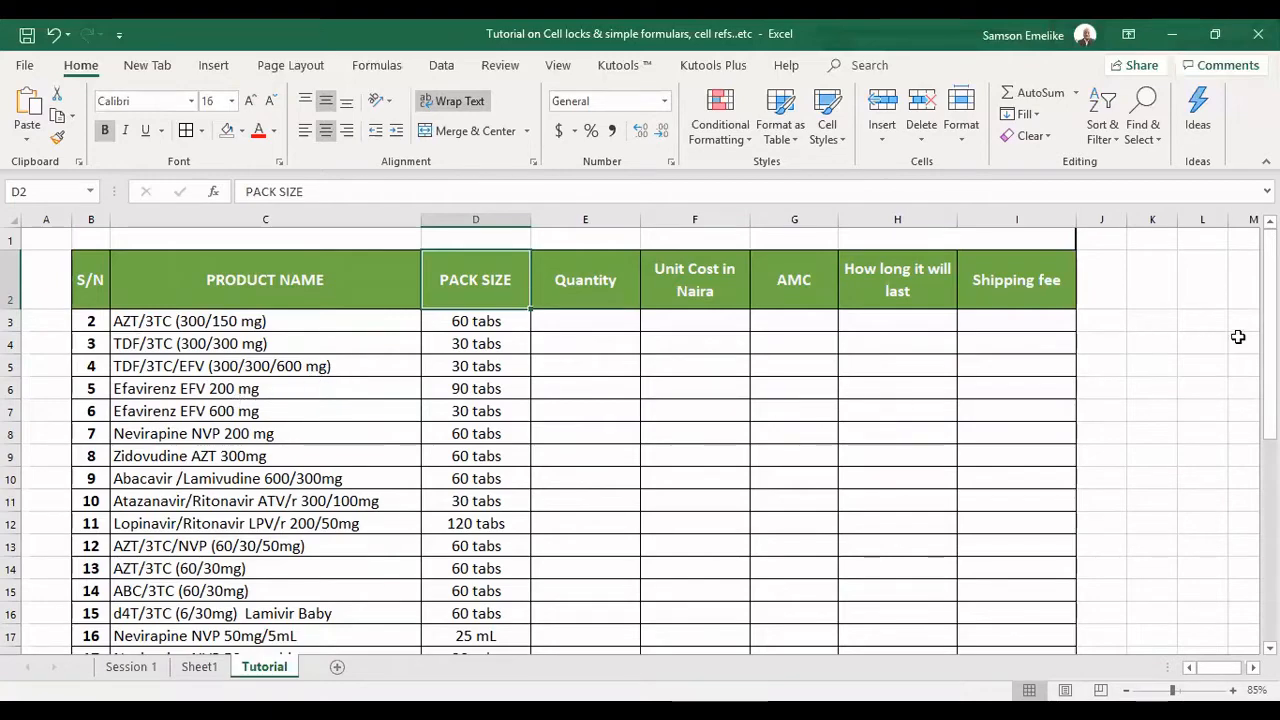
Renumber the S/N column by entering 1 in B3 and 2 in B4, and fill the series to the table's last row.
mouse_move(1270, 330)
left_mouse_down()
mouse_move(1270, 417)
mouse_move(1270, 339)
left_mouse_up()
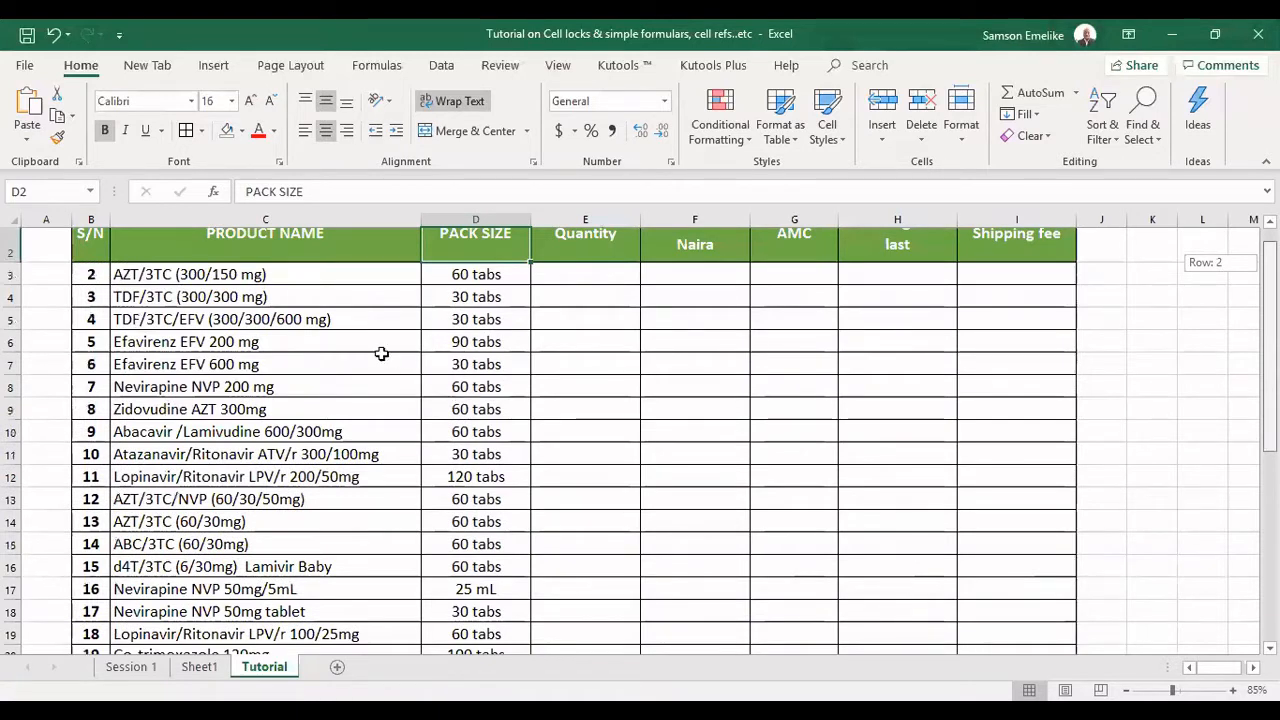
scroll(362, 400, "up", 1)
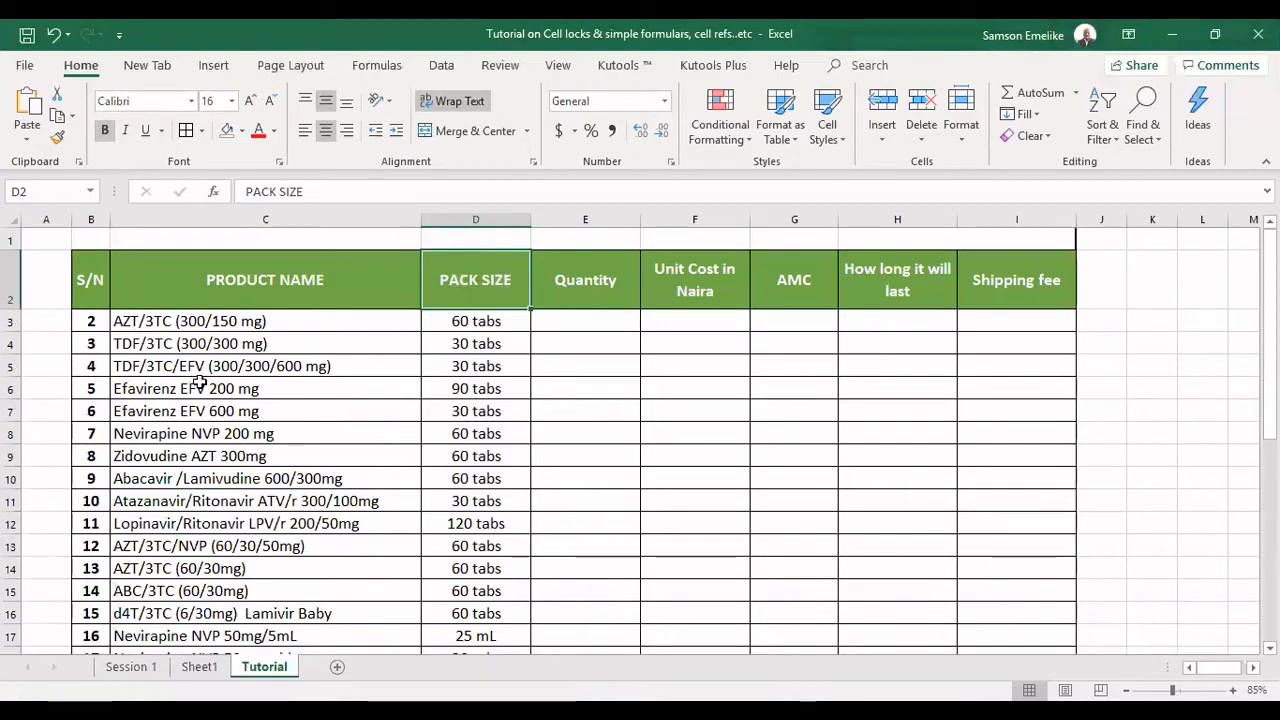
left_click(91, 321)
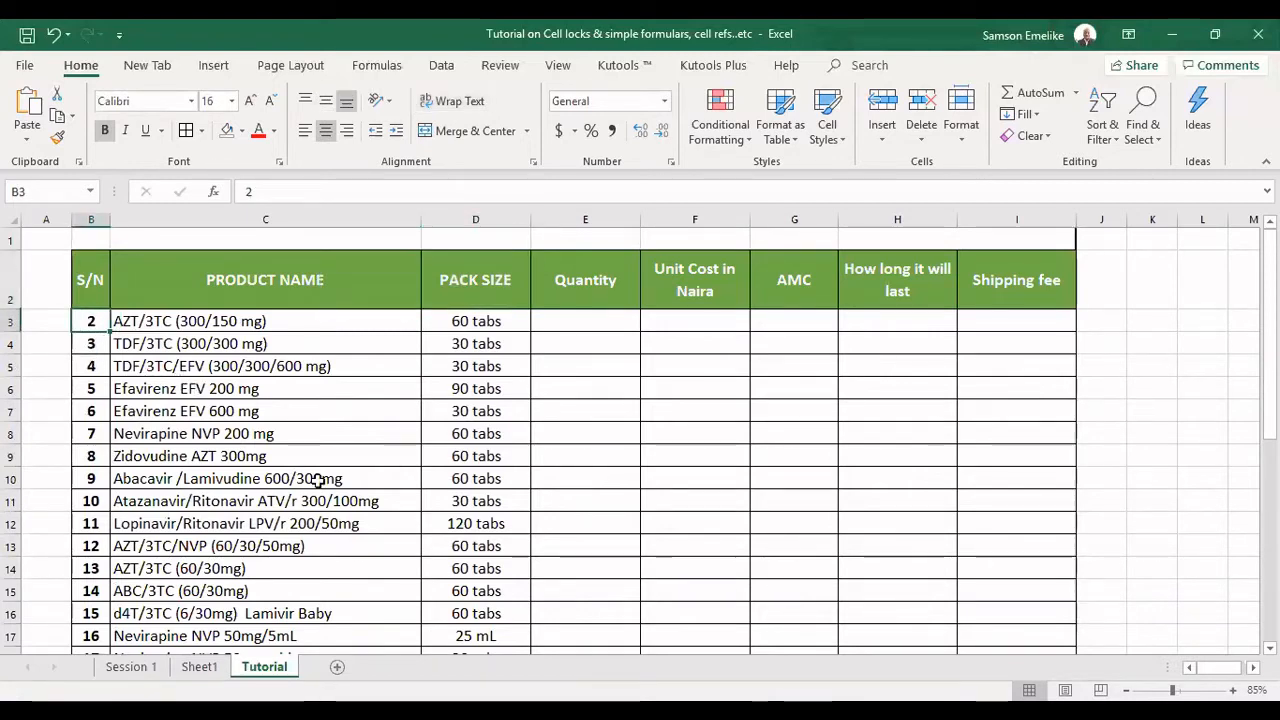
type("1")
key("Return")
type("2")
key("Return")
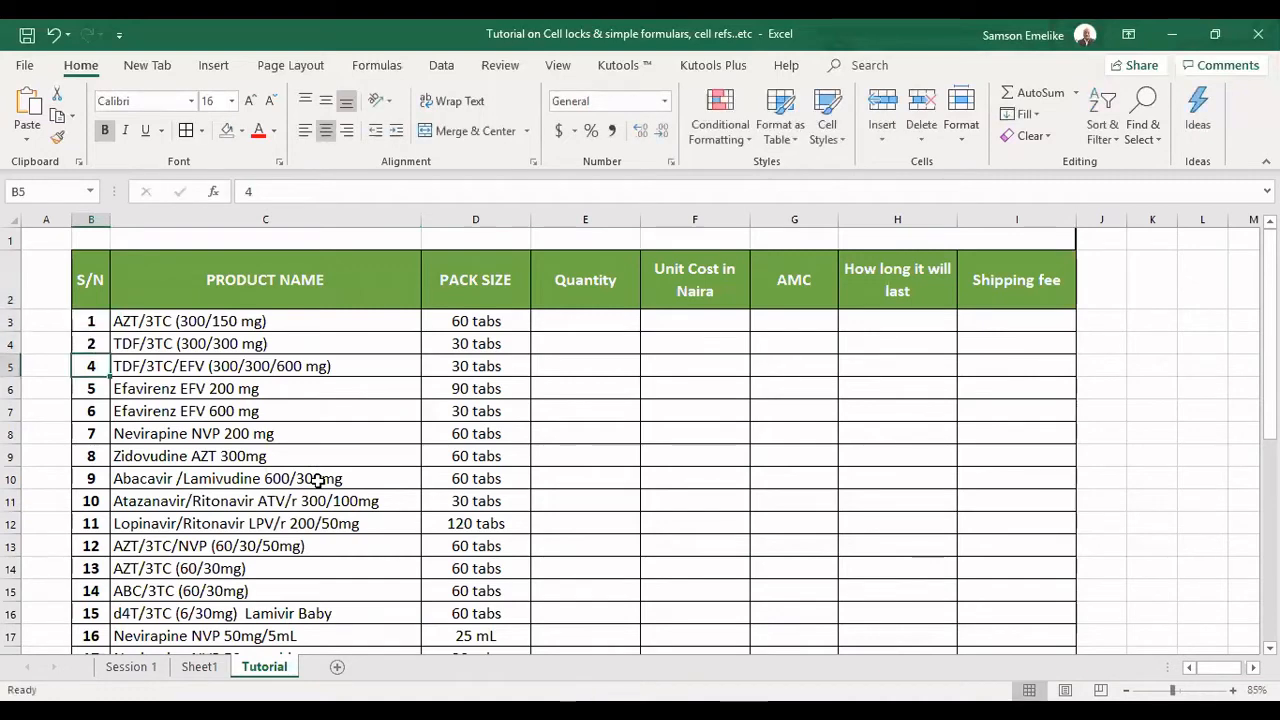
left_click_drag(93, 323, 97, 342)
double_click(111, 355)
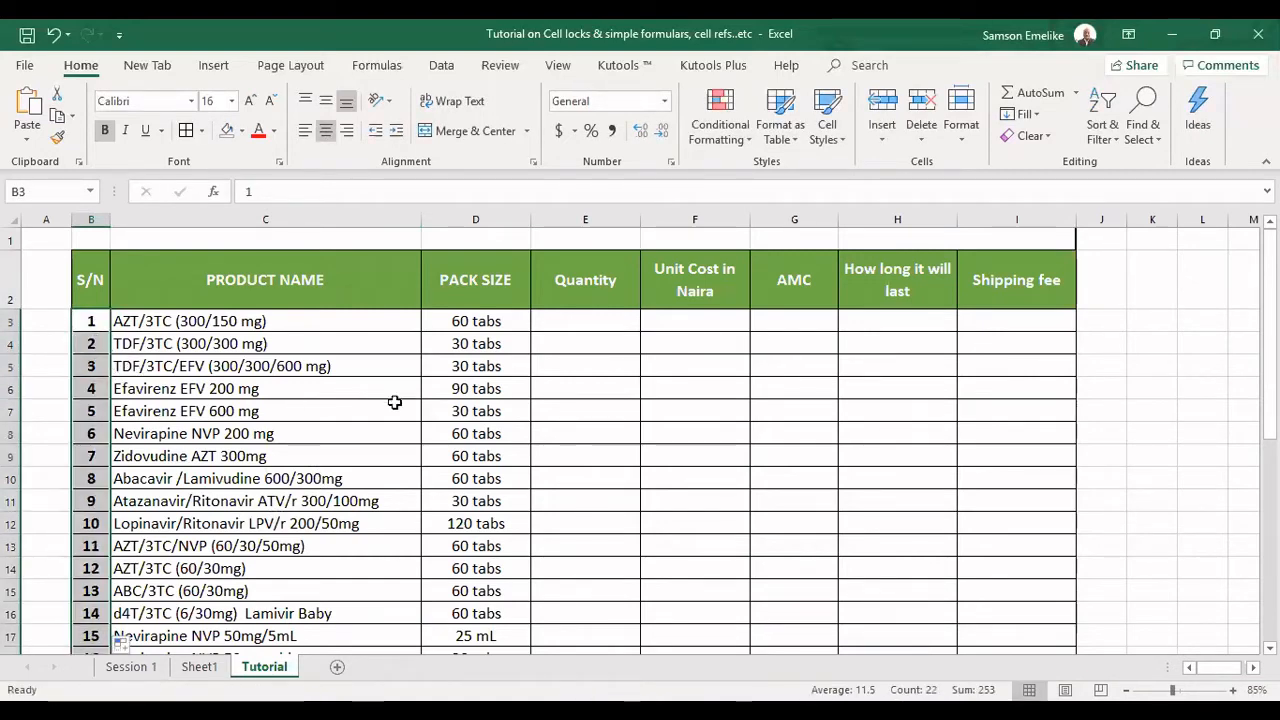
left_click_drag(1268, 290, 1268, 269)
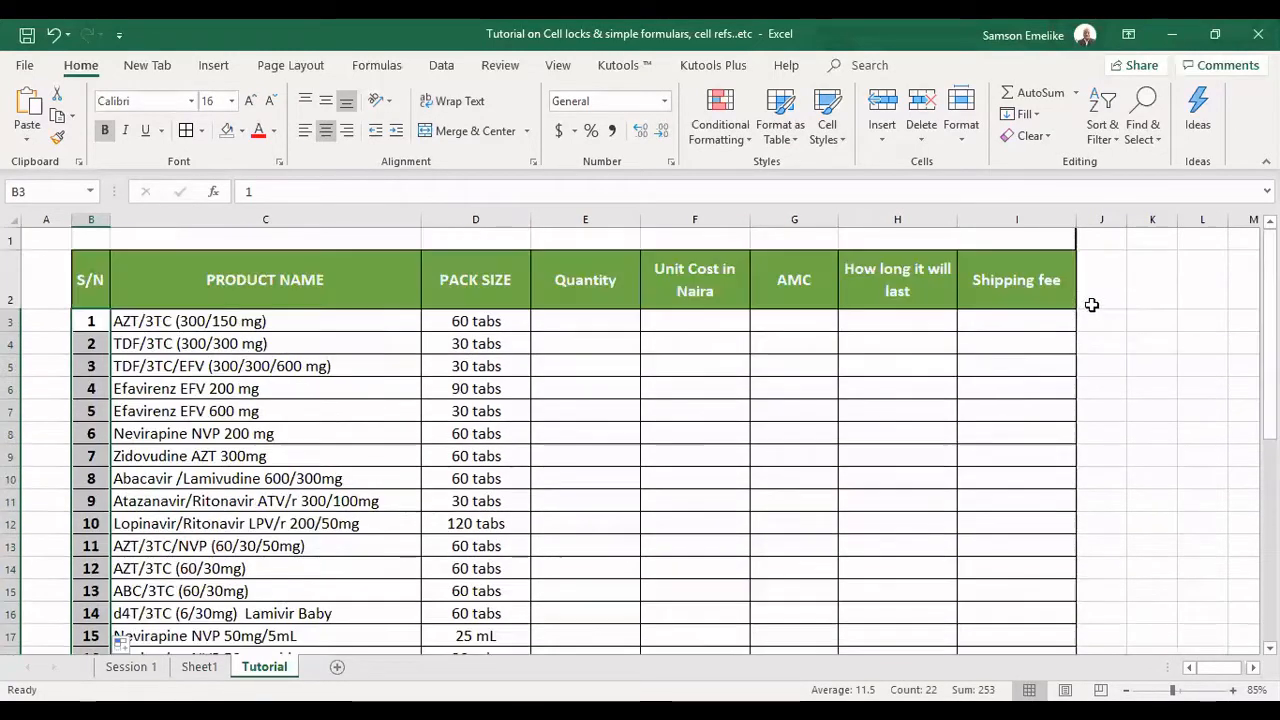
left_click(666, 389)
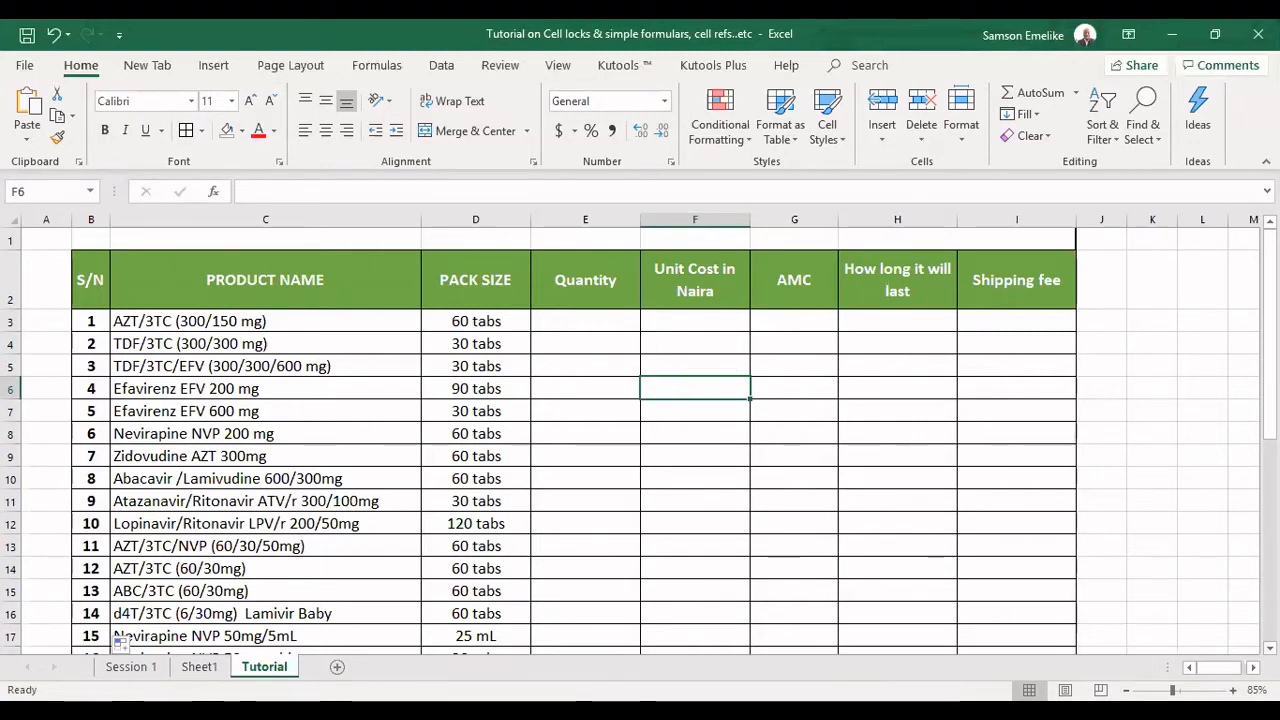
Below the table, enter 1 in D26 and 2 in D27, and fill the series down to D33.
scroll(640, 440, "down", 1)
scroll(434, 520, "down", 3)
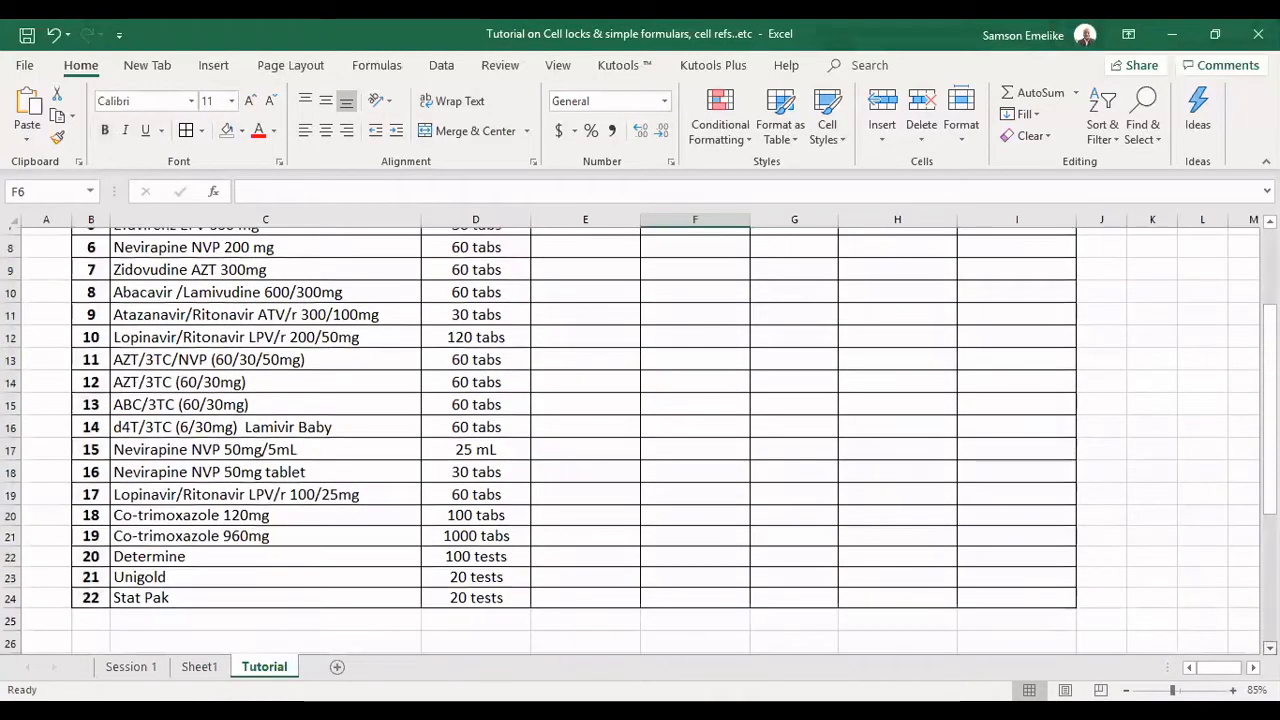
scroll(434, 520, "down", 2)
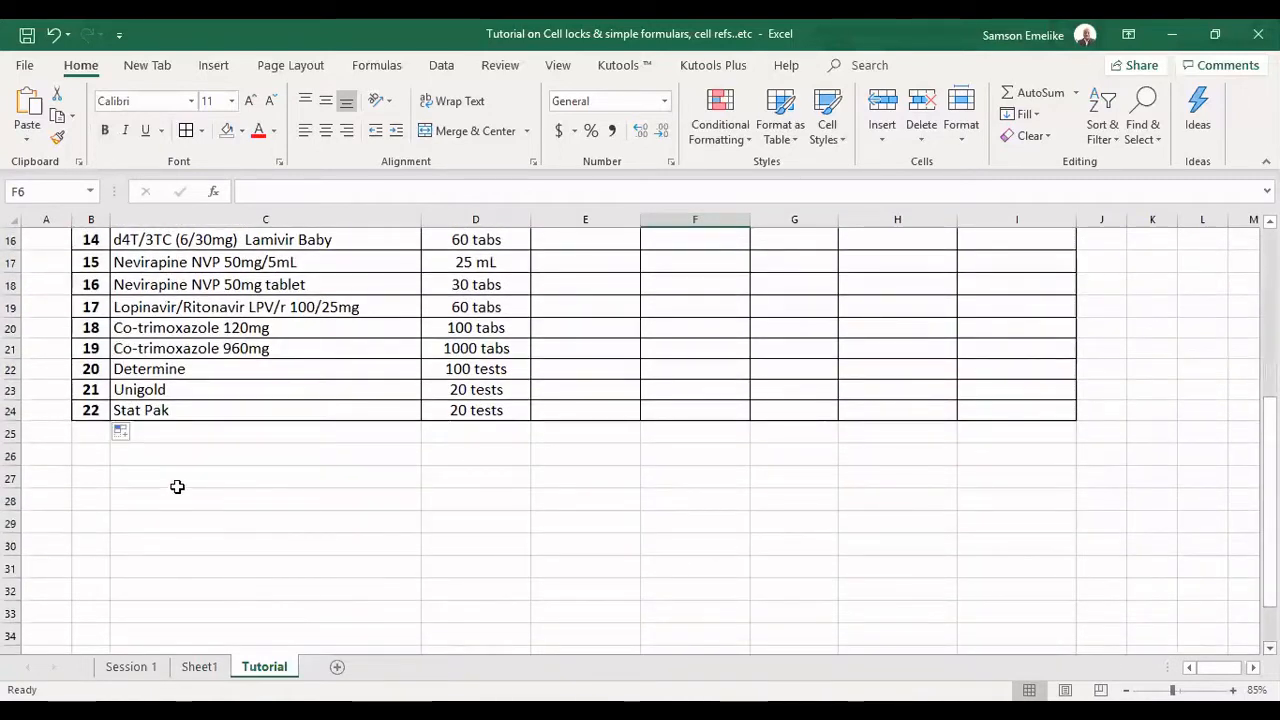
left_click(486, 451)
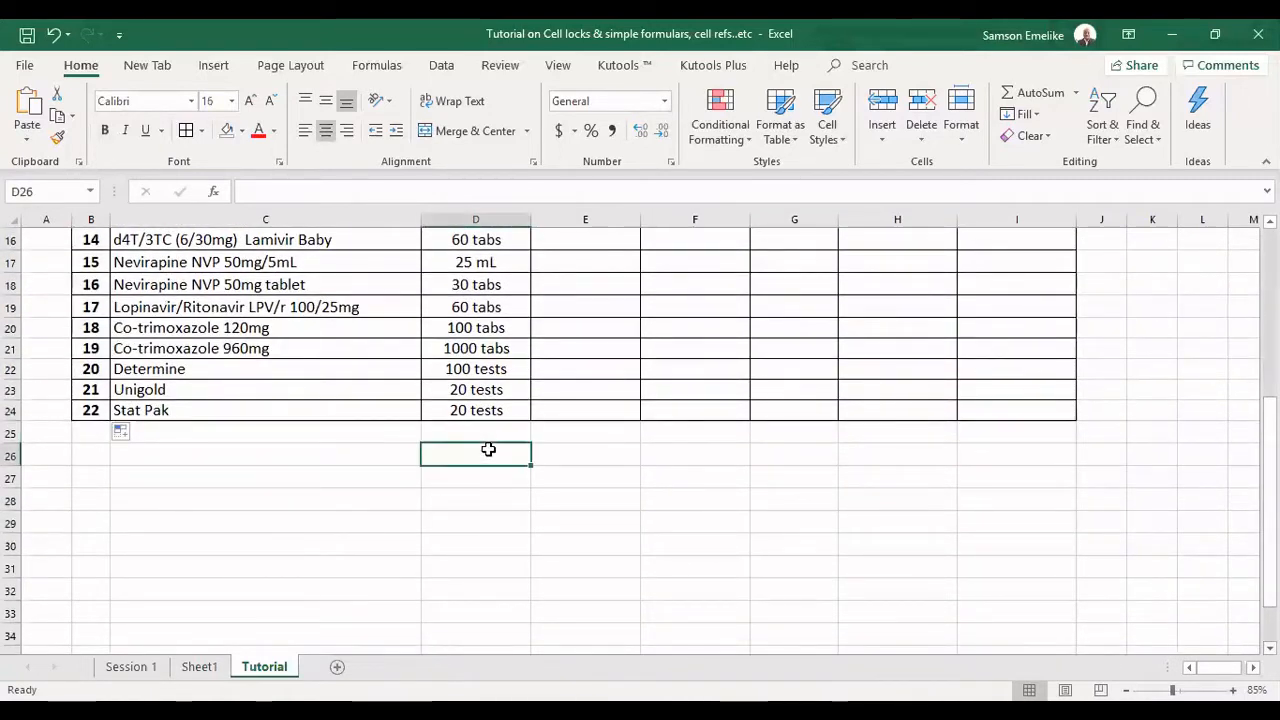
type("1")
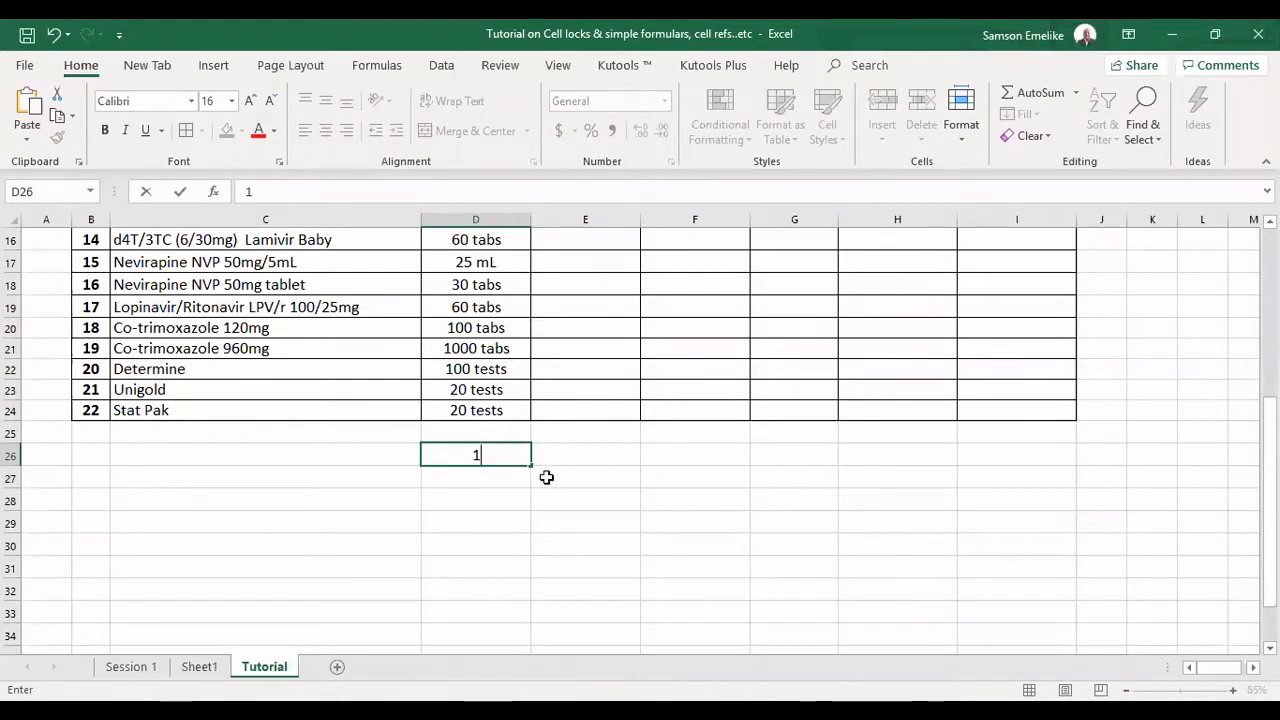
key("Return")
key("Return")
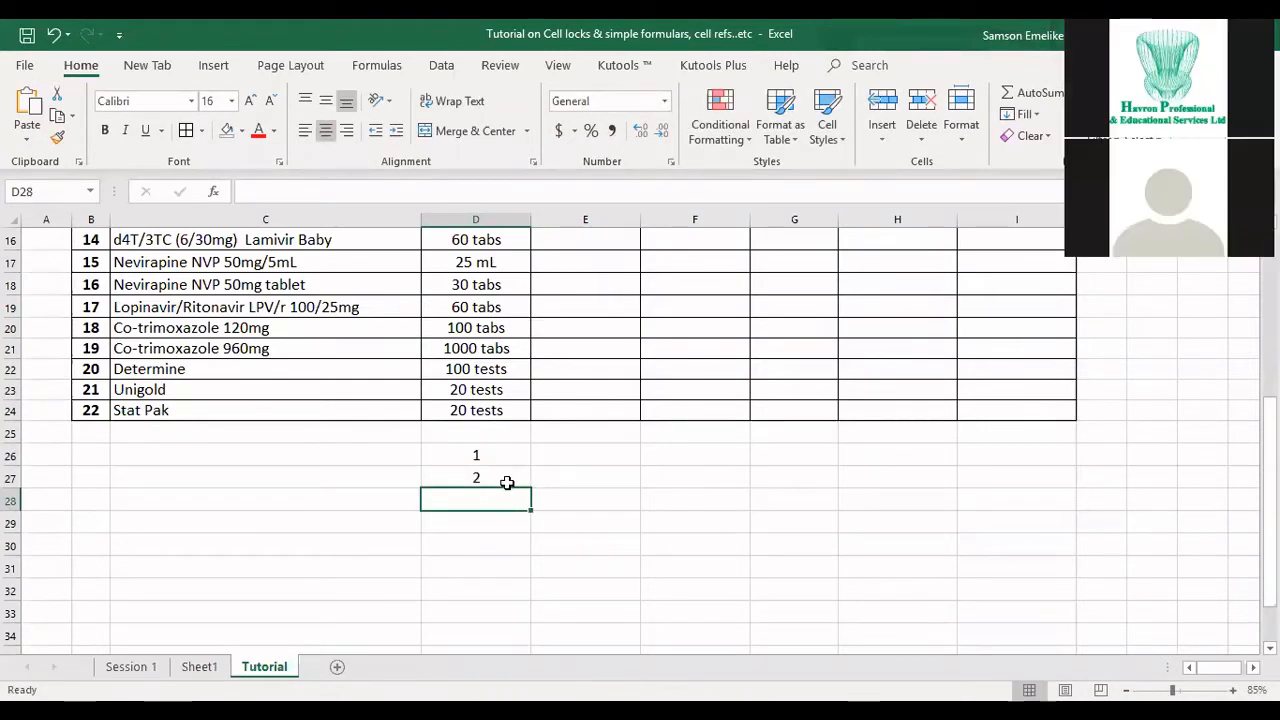
left_click_drag(497, 451, 495, 479)
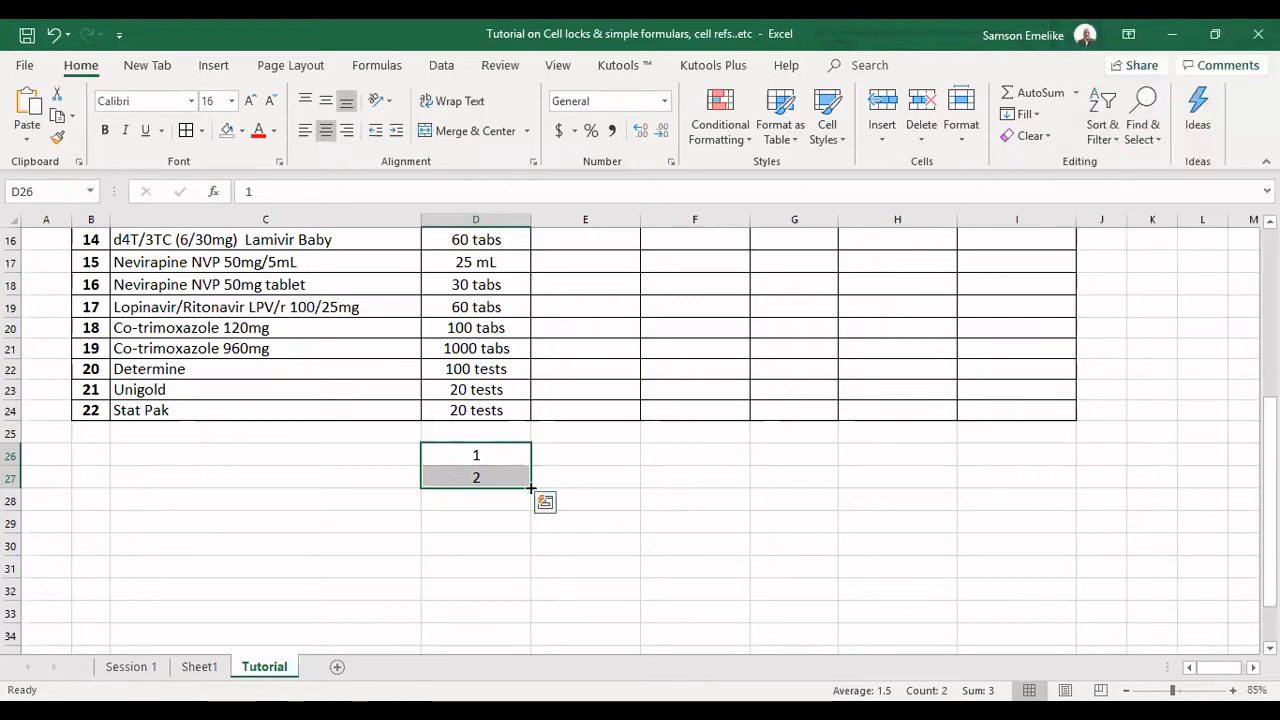
left_click_drag(531, 487, 524, 629)
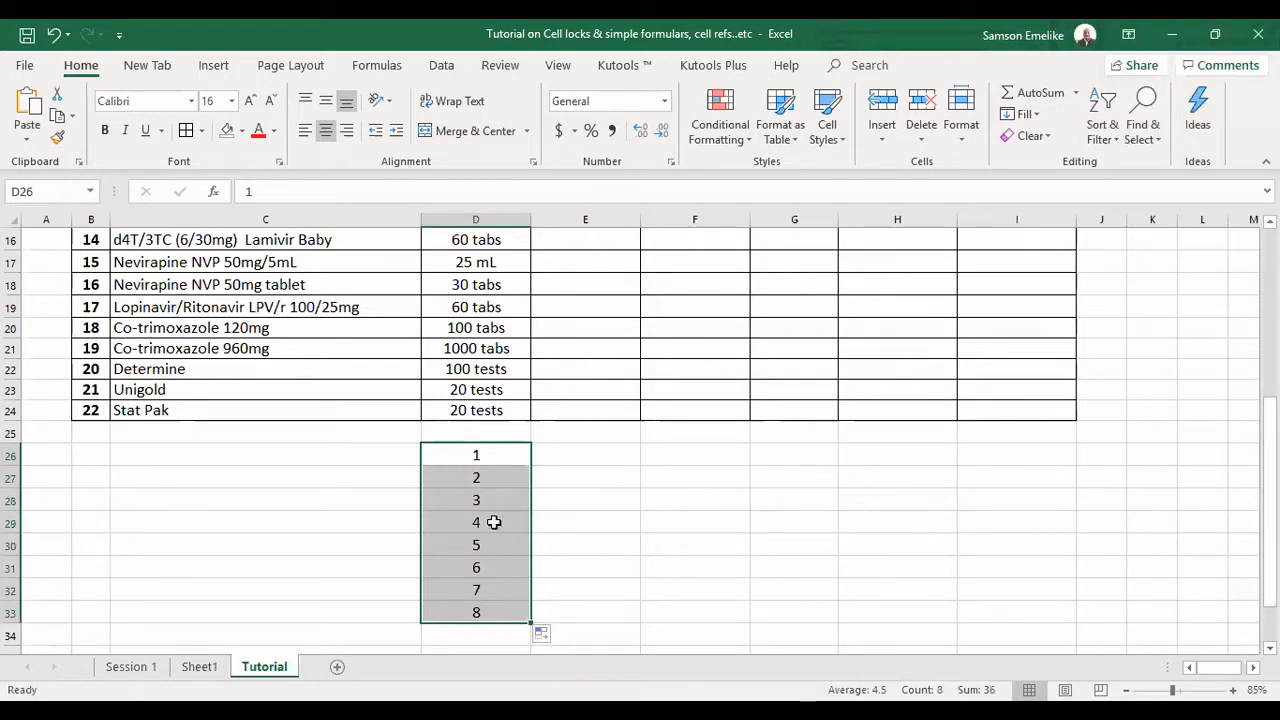
left_click(489, 459)
left_click(491, 480)
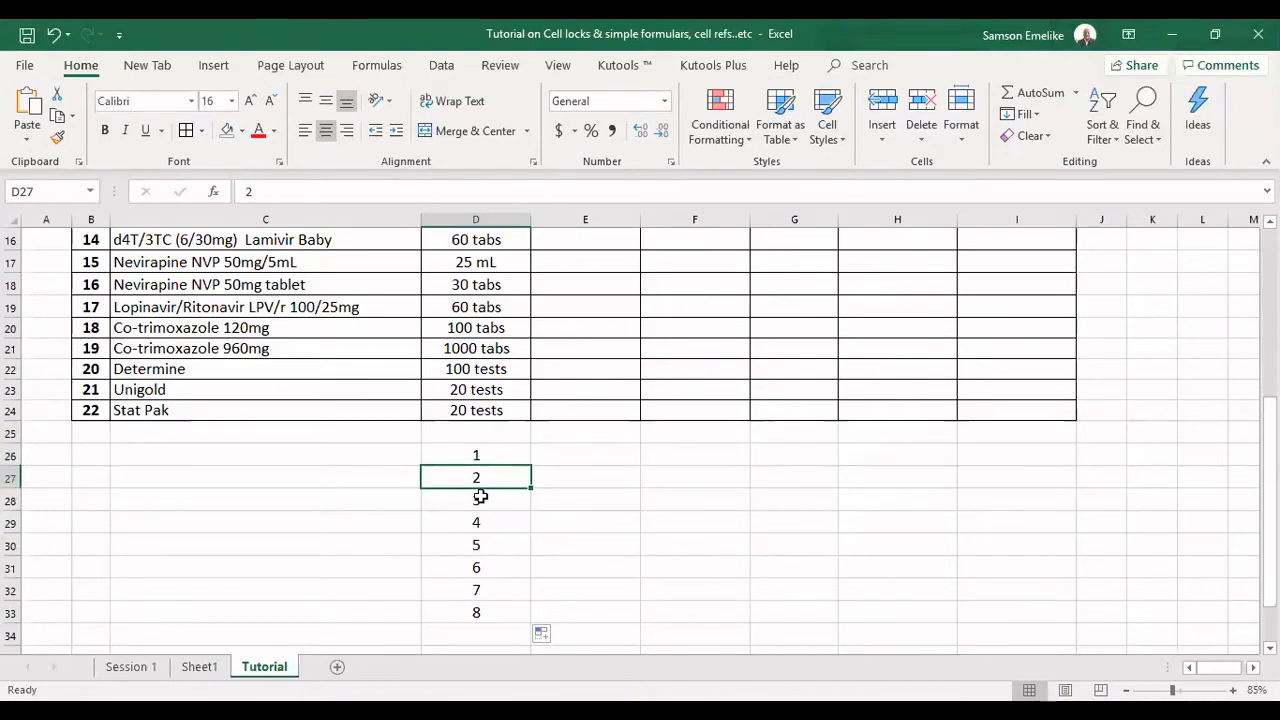
Enter 0 in E26 and 5 in E27, and fill the series down to E33.
left_click(578, 453)
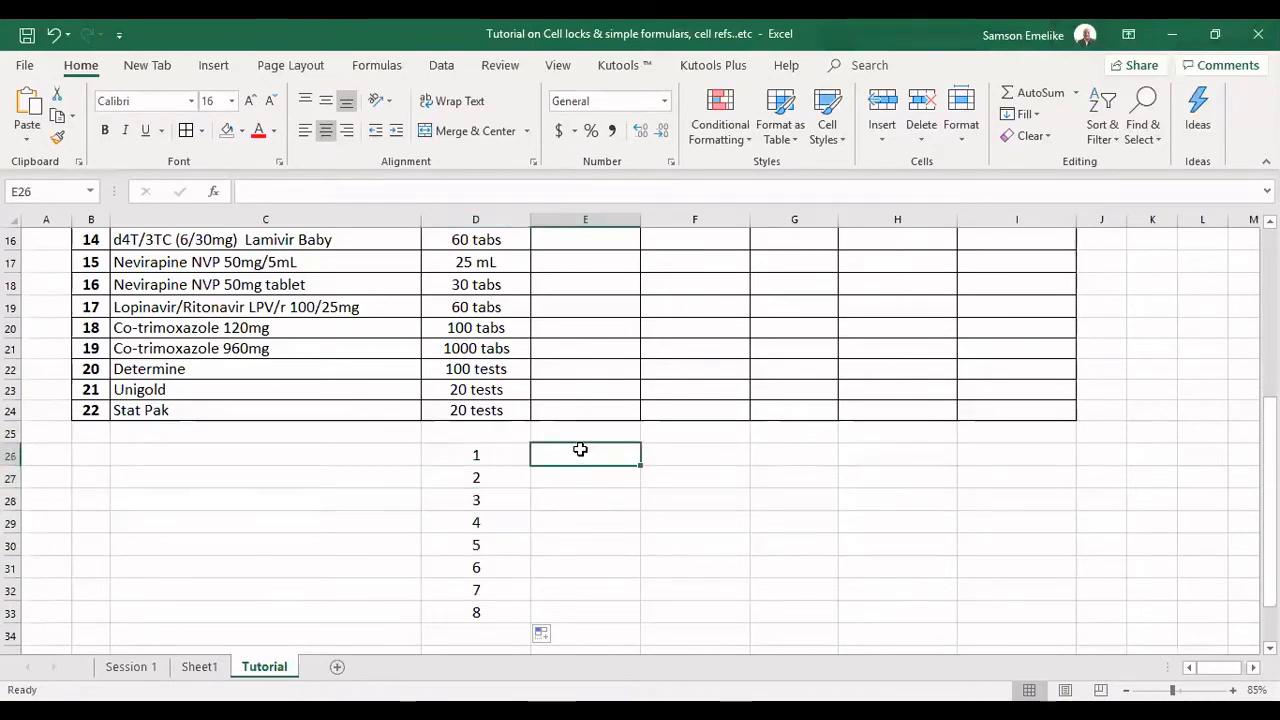
type("0")
key("Return")
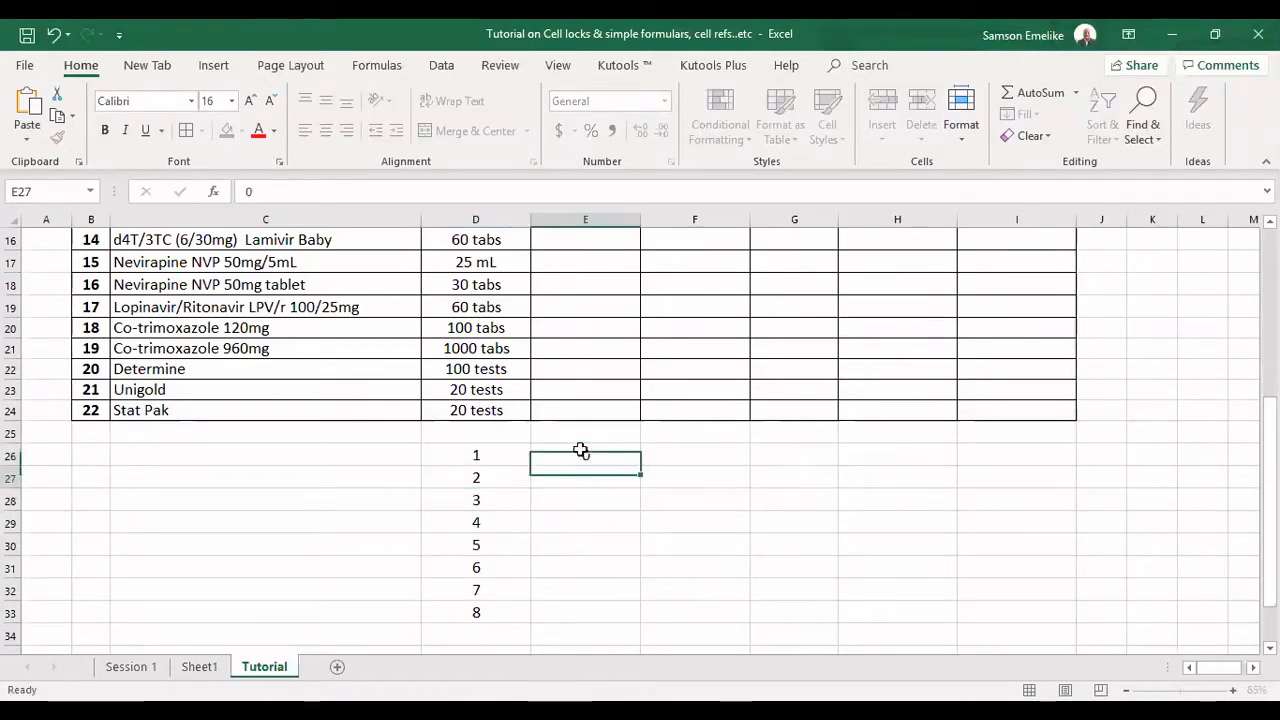
type("5")
key("Return")
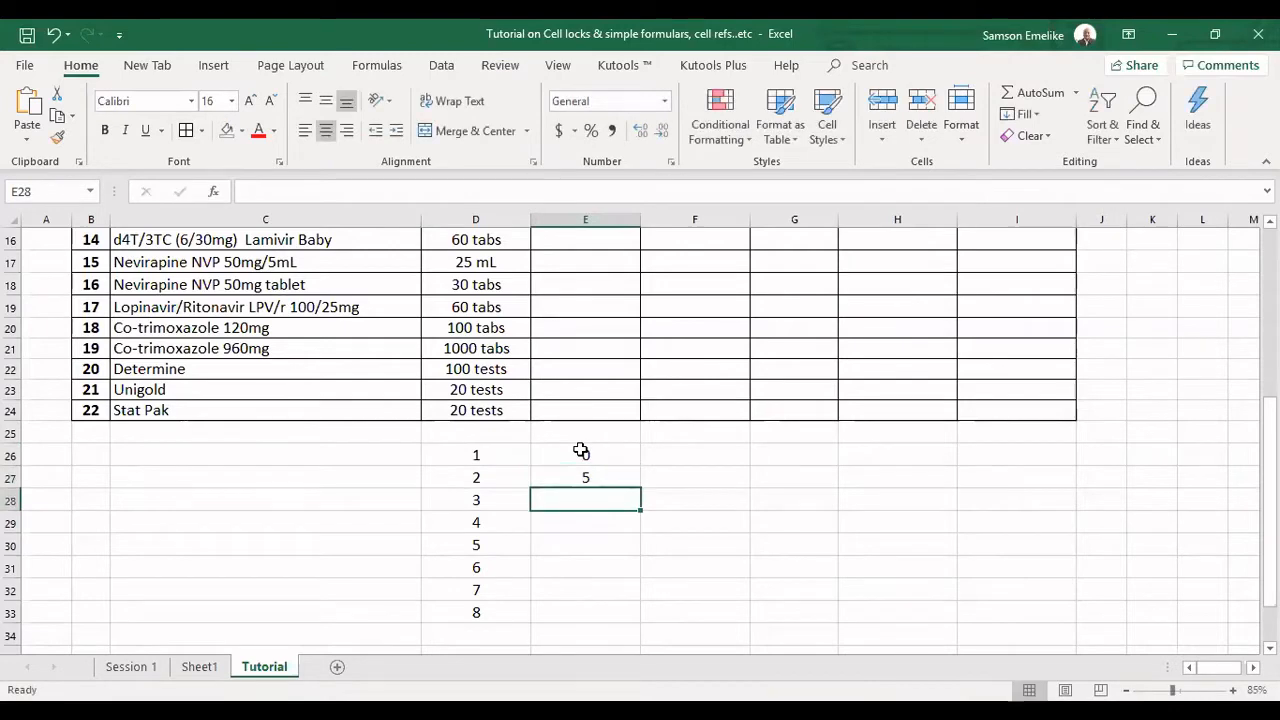
left_click_drag(581, 451, 590, 488)
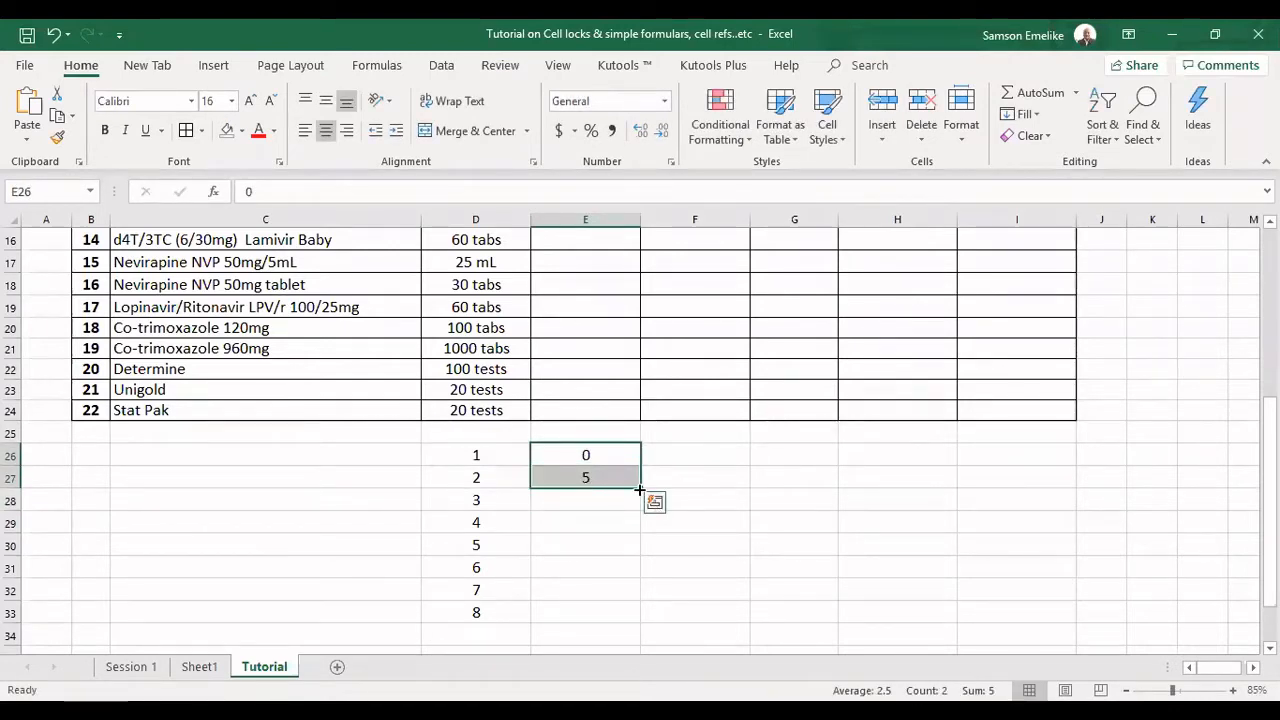
left_click_drag(640, 490, 638, 616)
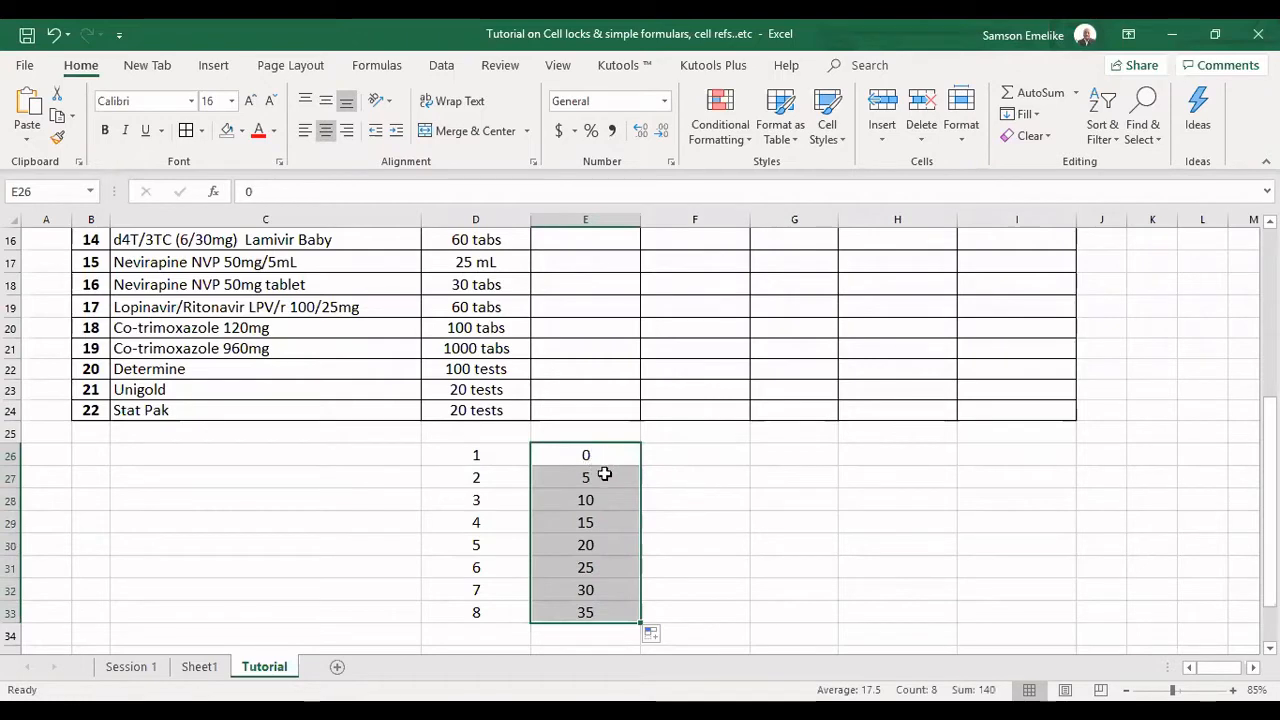
Enter 10 in F26 and 20 in F27, and fill the series down to F33.
left_click(683, 455)
type("10")
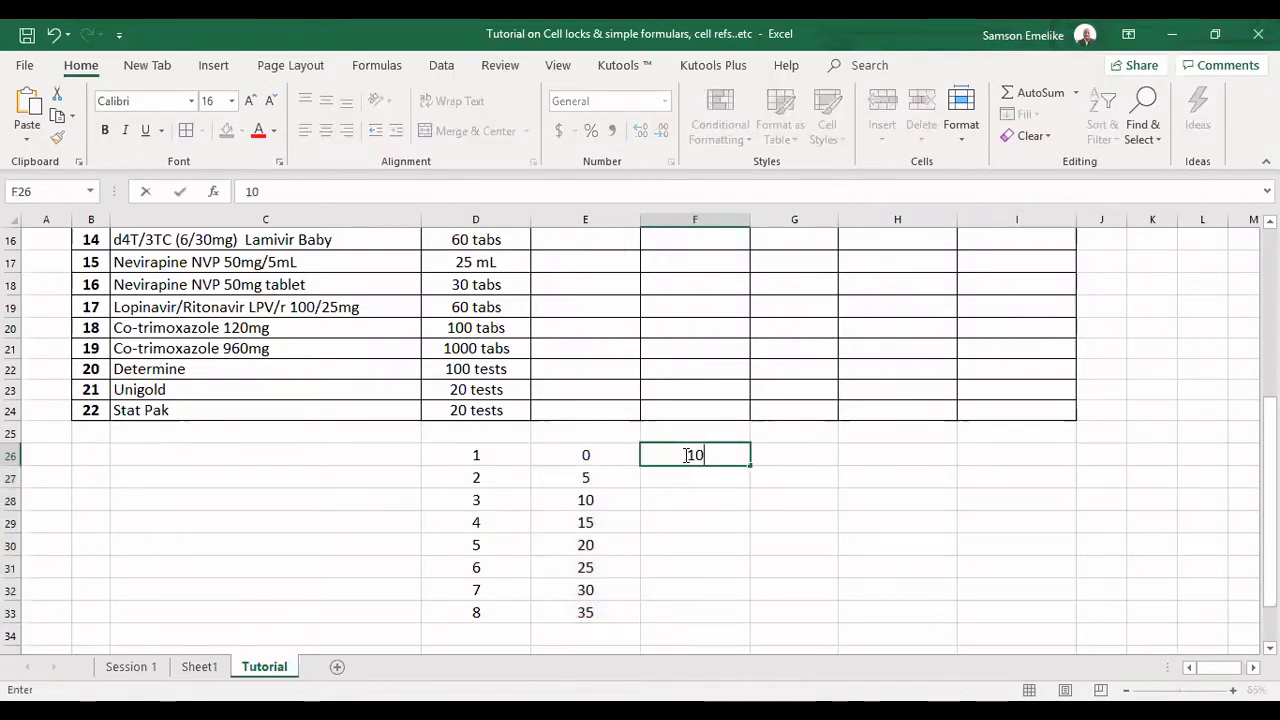
key("Return")
type("20")
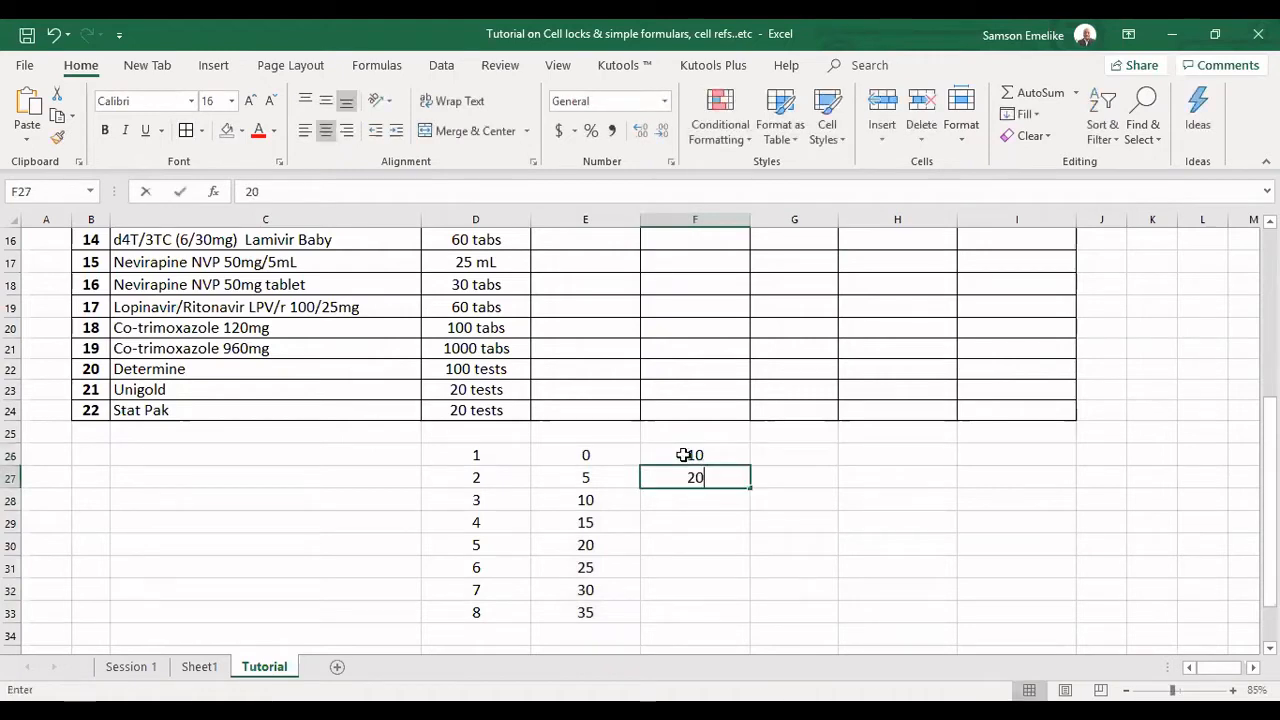
key("Return")
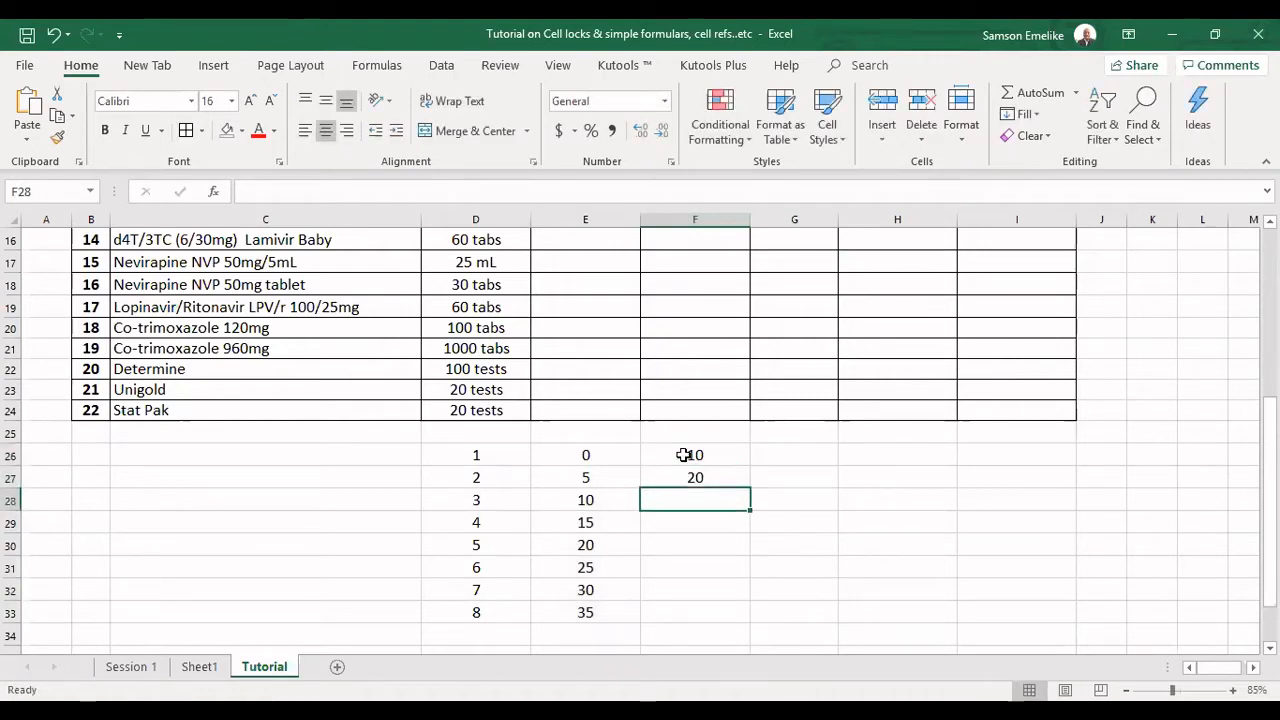
left_click_drag(683, 455, 752, 614)
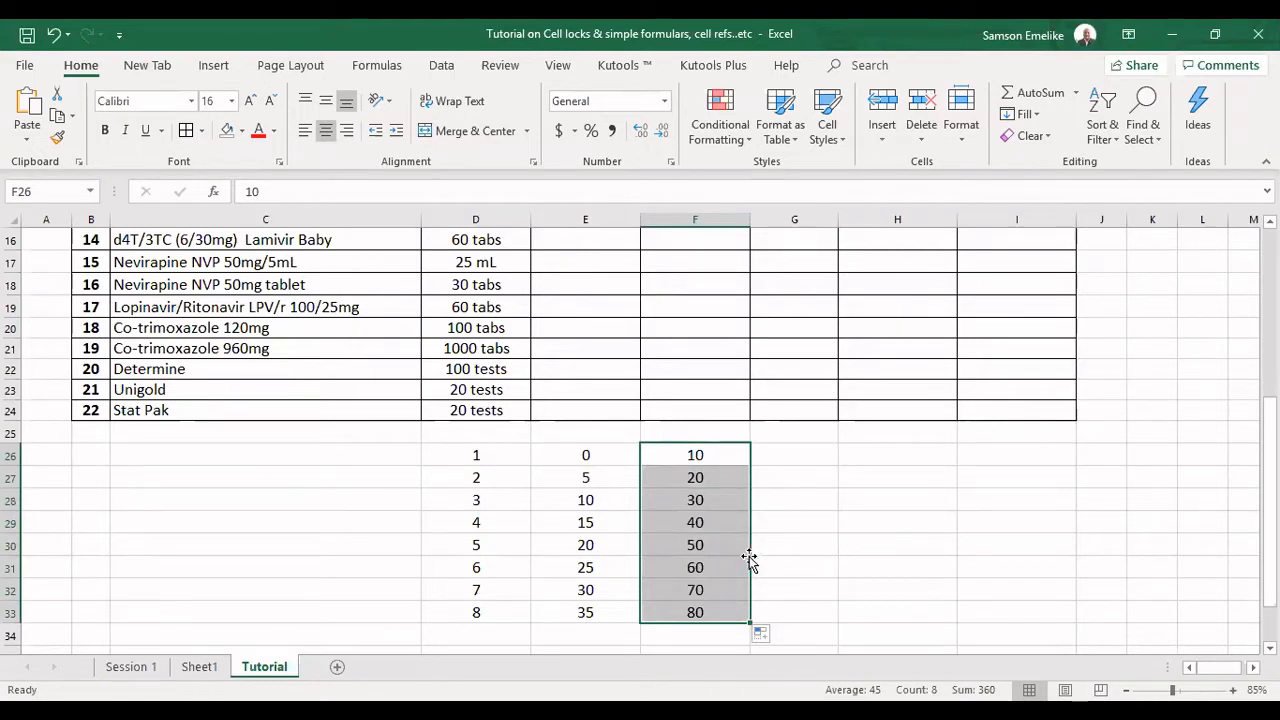
Clear the three sample number series in D26:F33.
left_click(492, 452)
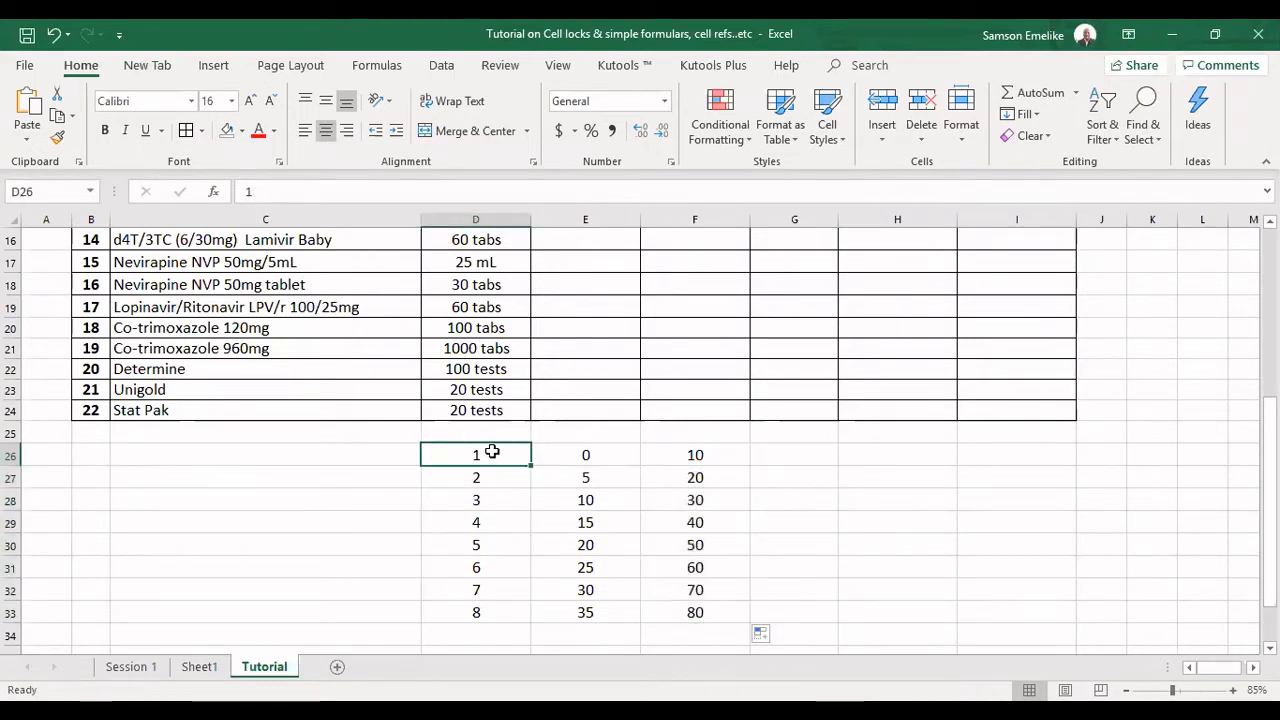
left_click_drag(492, 452, 677, 617)
key("Delete")
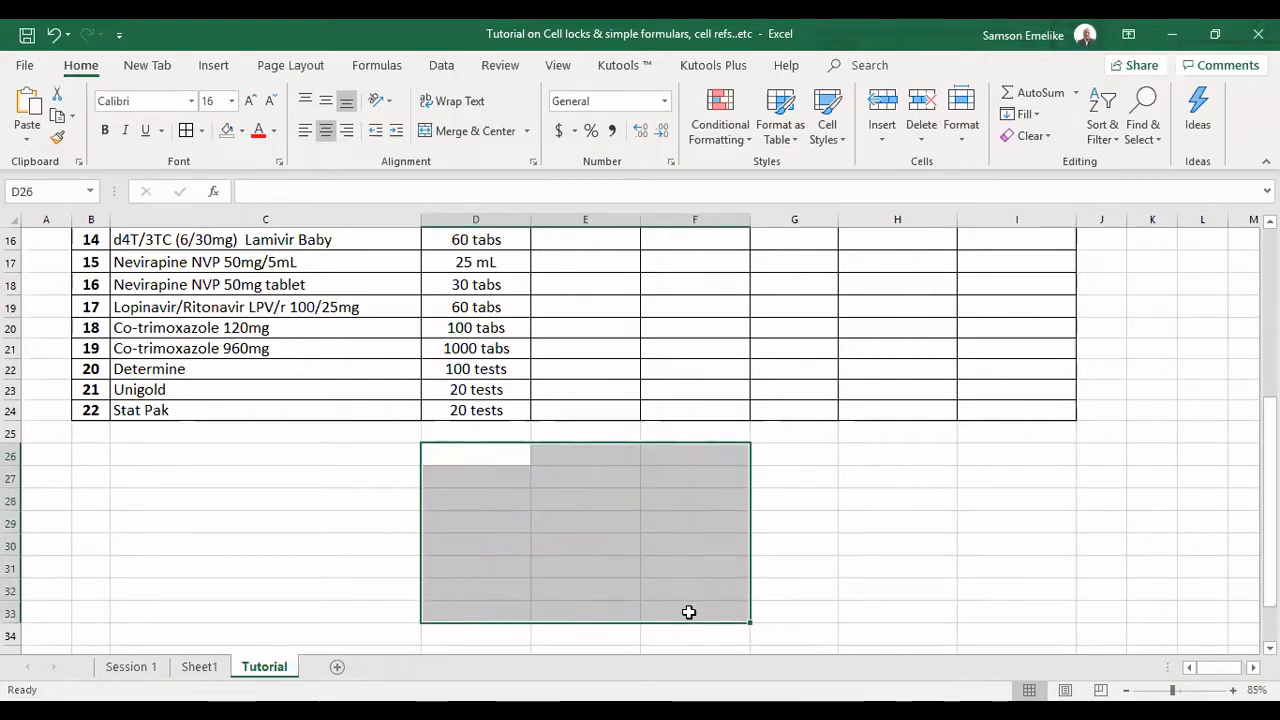
Enter Monday in D26 below the table and fill the weekday series down to D32.
left_click(471, 451)
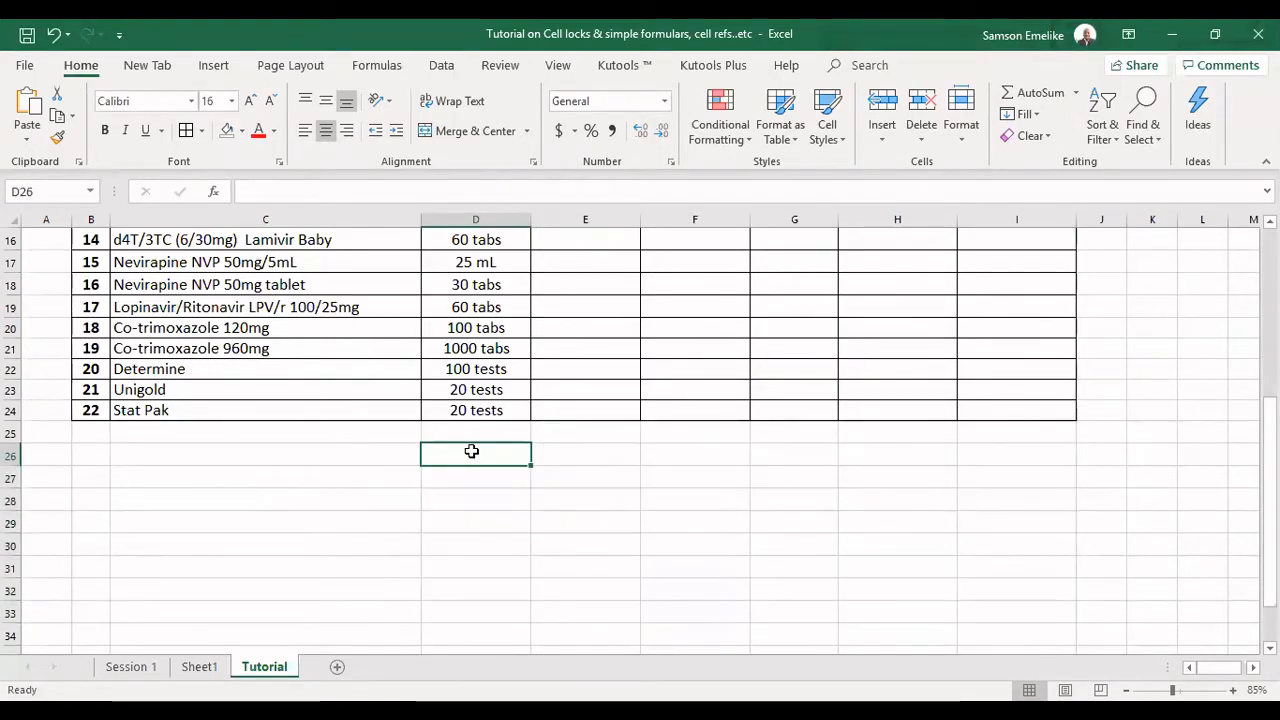
type("Monday")
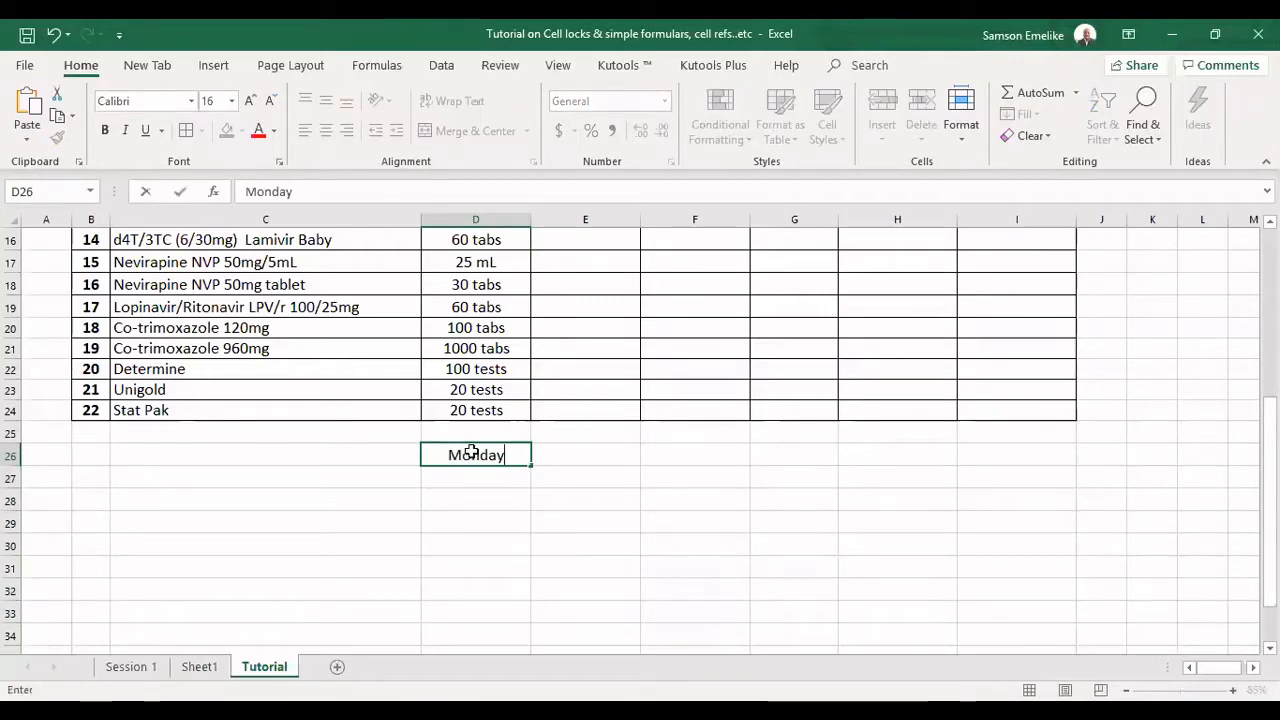
key("Return")
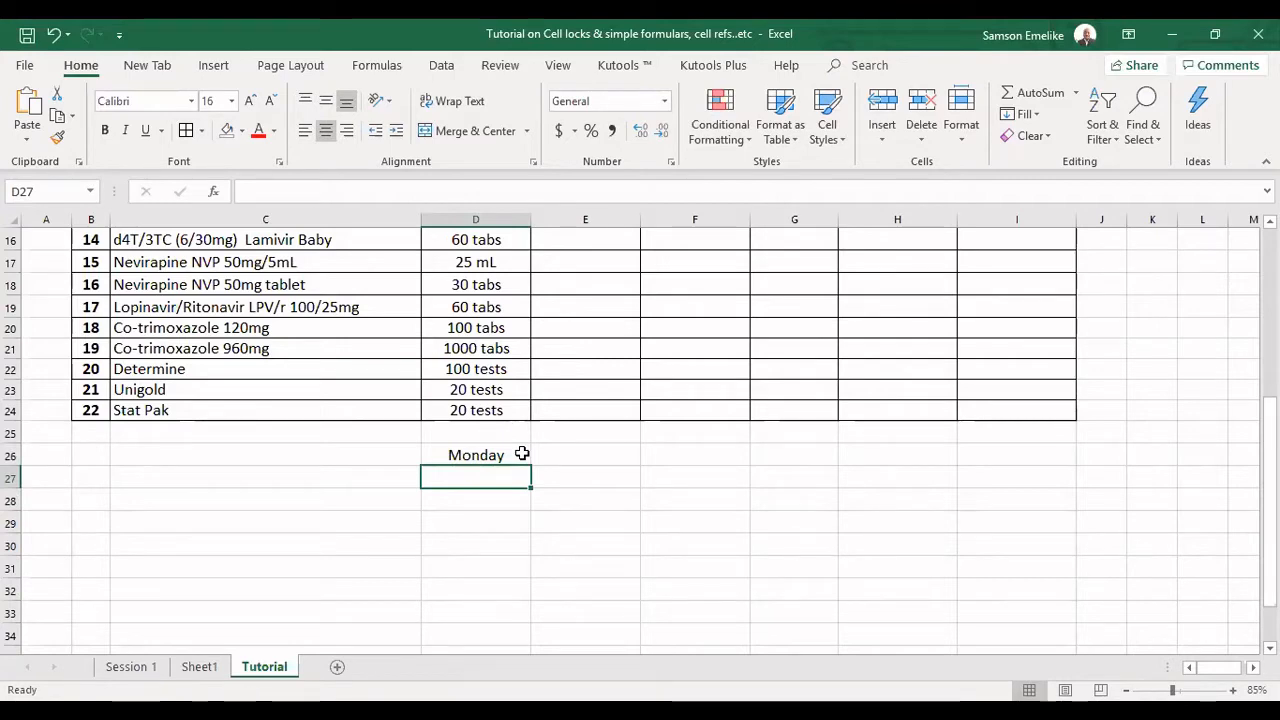
left_click(518, 456)
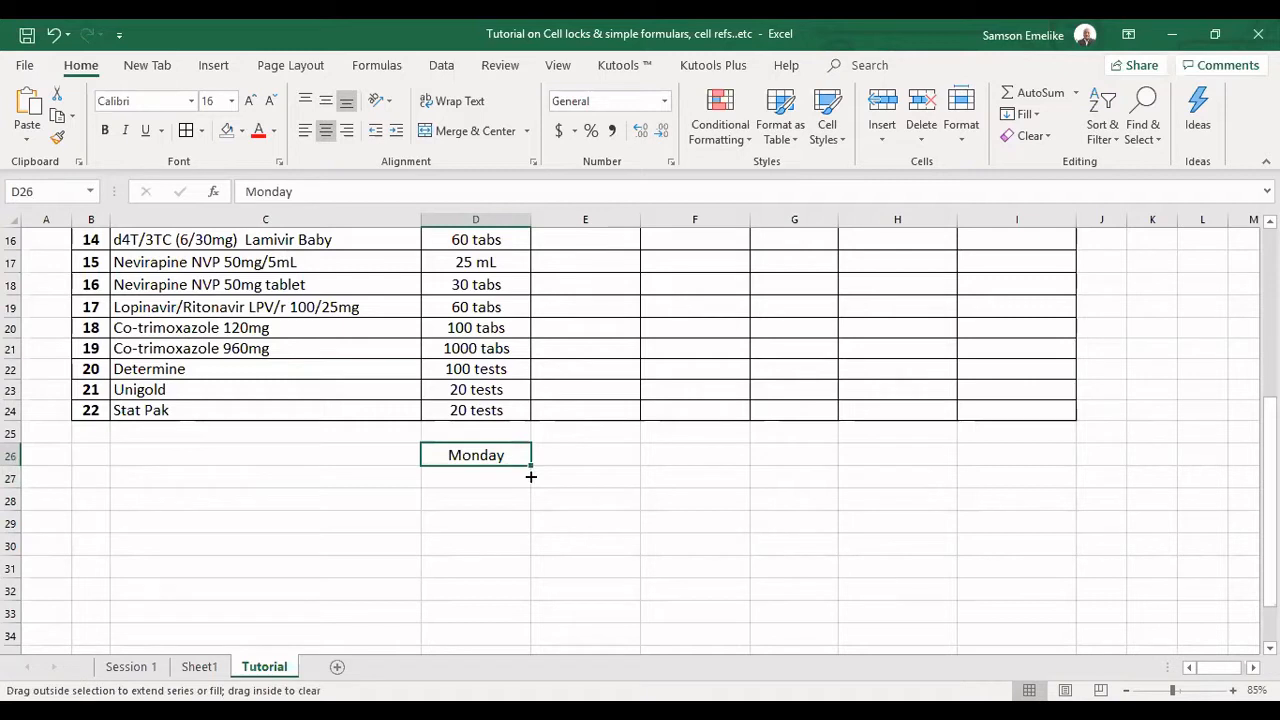
left_click_drag(531, 477, 533, 601)
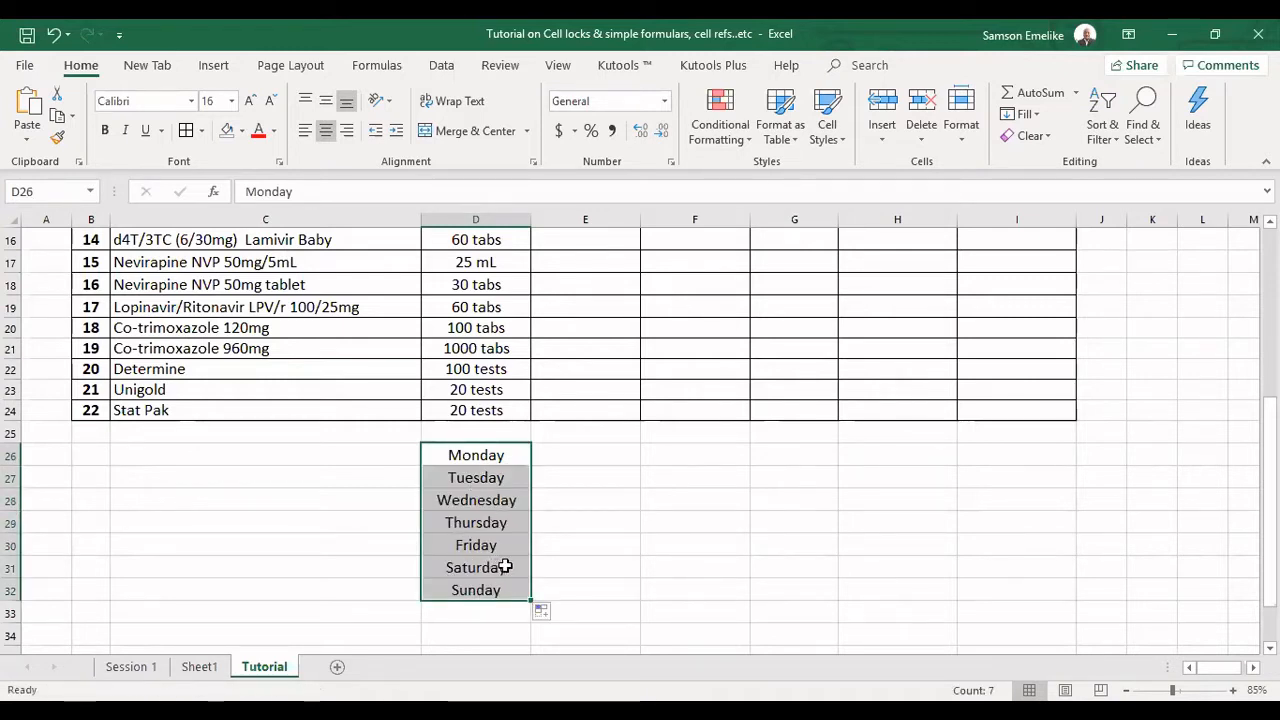
Enter Mon in E26 and fill the abbreviated weekday series down to E32.
left_click(605, 446)
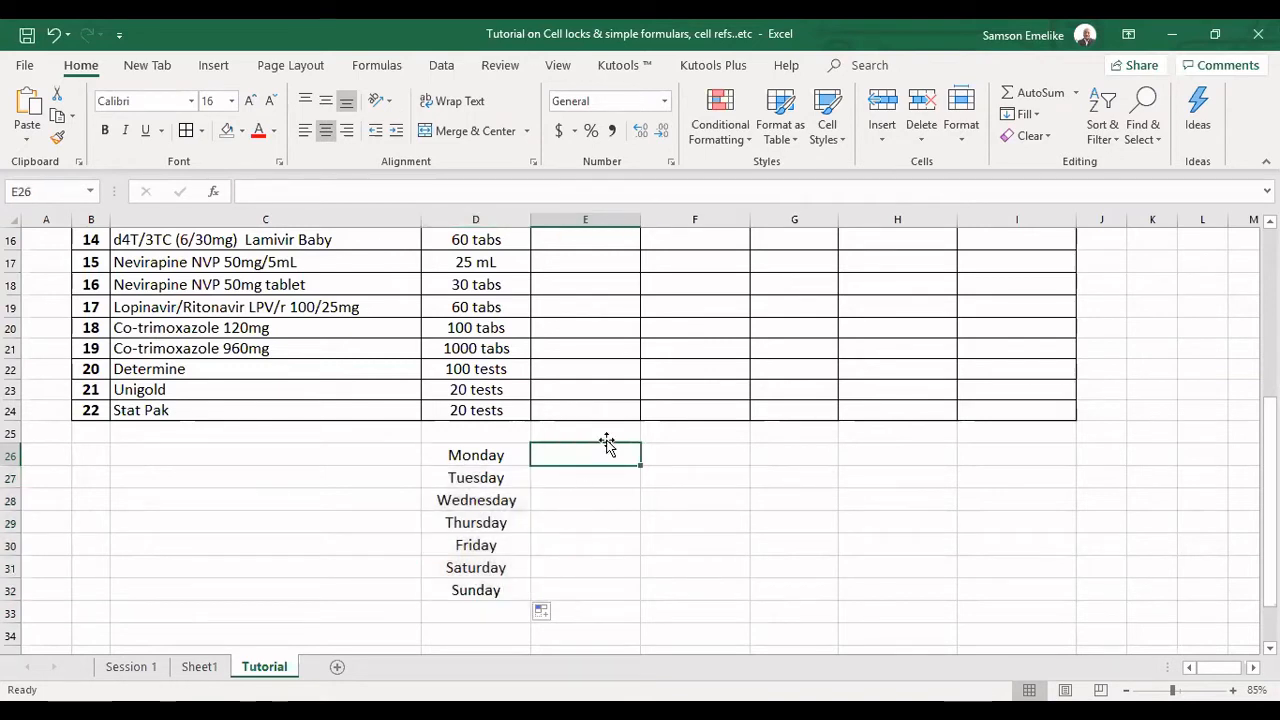
type("Mon")
key("Return")
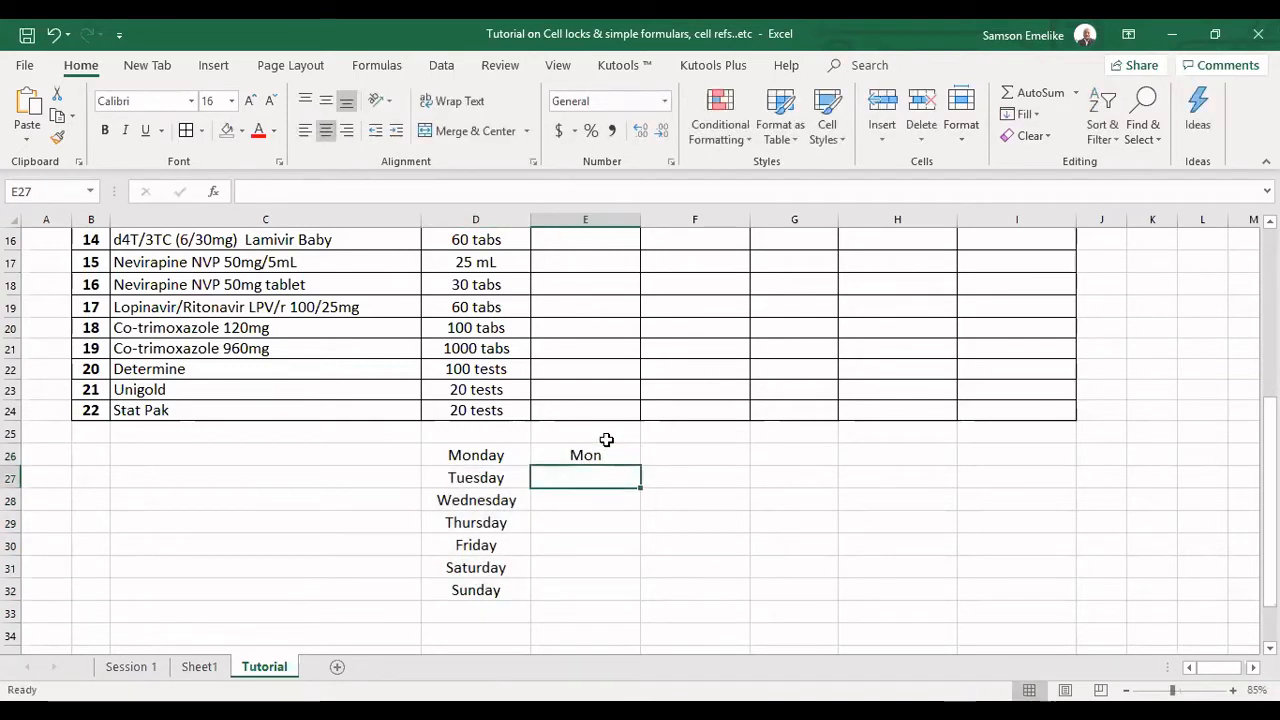
left_click(600, 454)
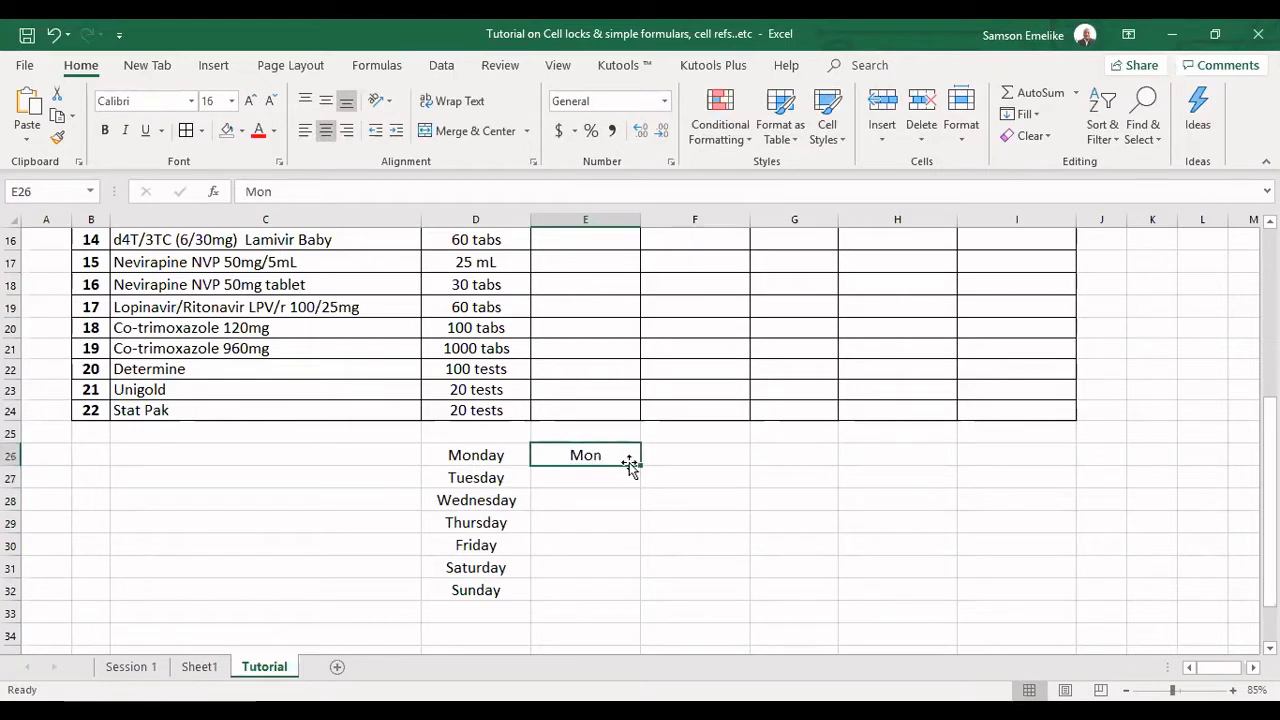
left_click_drag(641, 463, 641, 477)
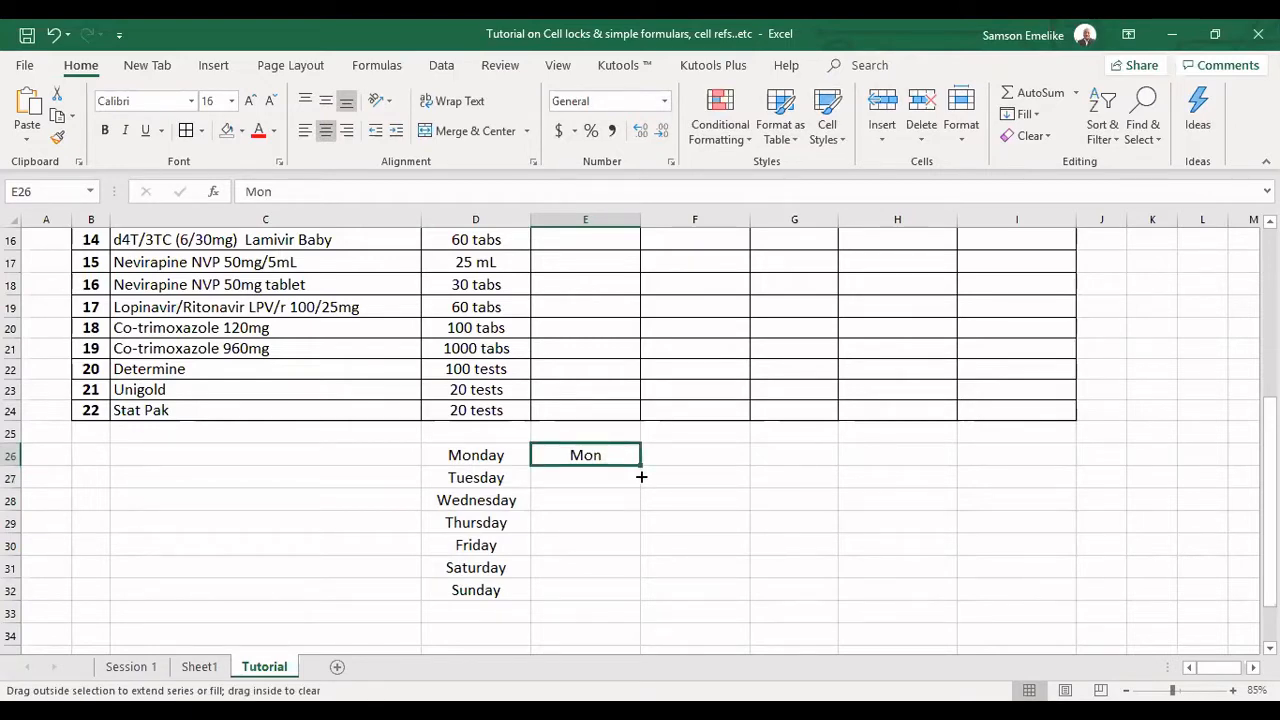
left_click_drag(641, 477, 643, 600)
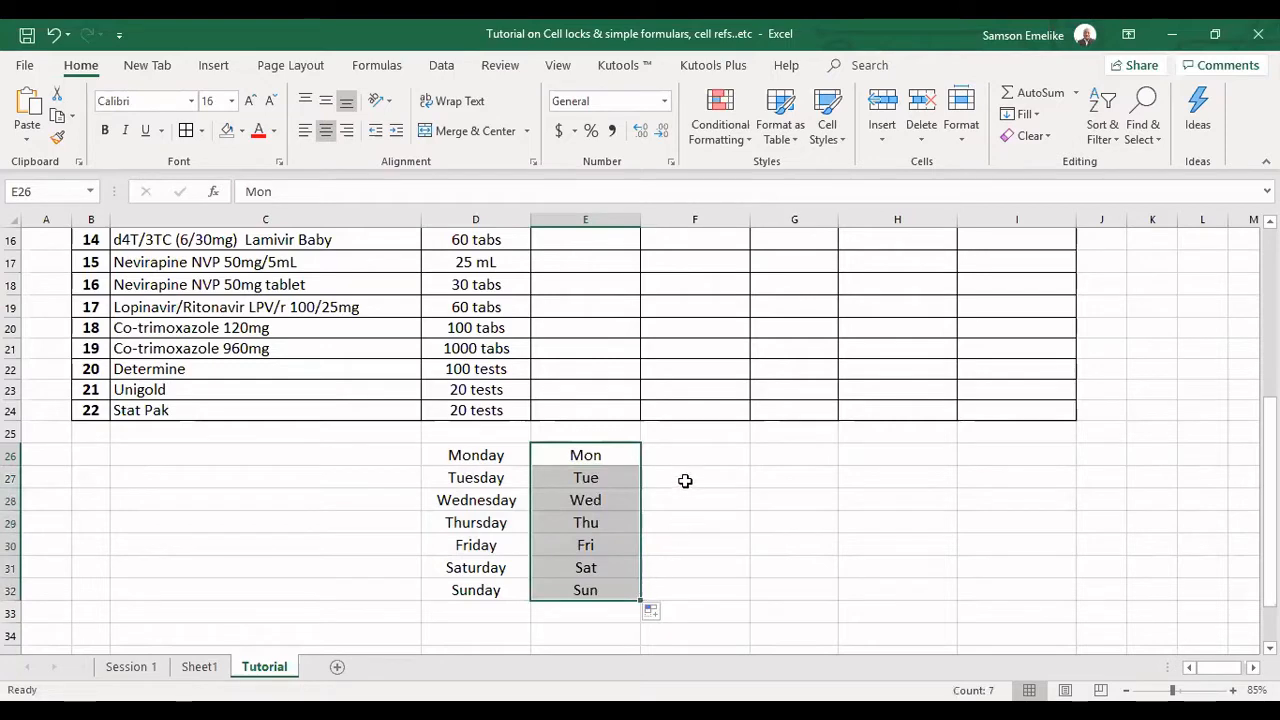
Enter January in F26 and fill the month series down to F32.
left_click(685, 447)
type("Januar")
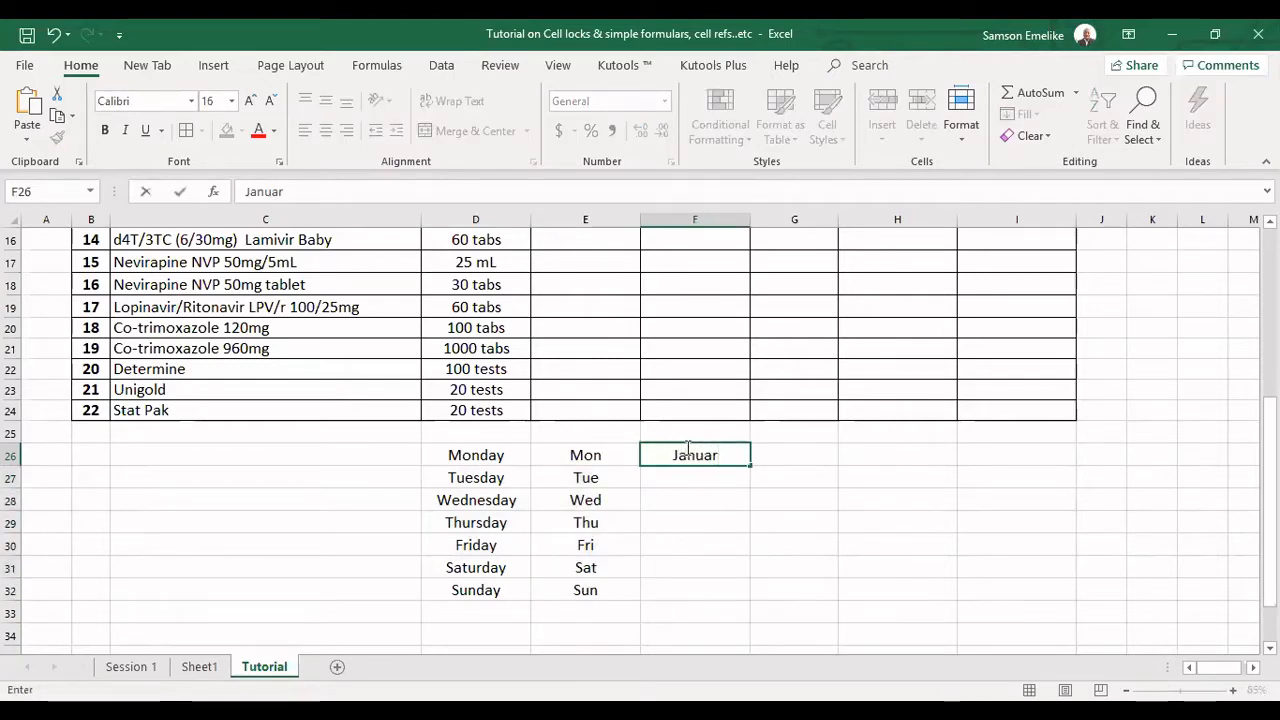
type("y")
key("Return")
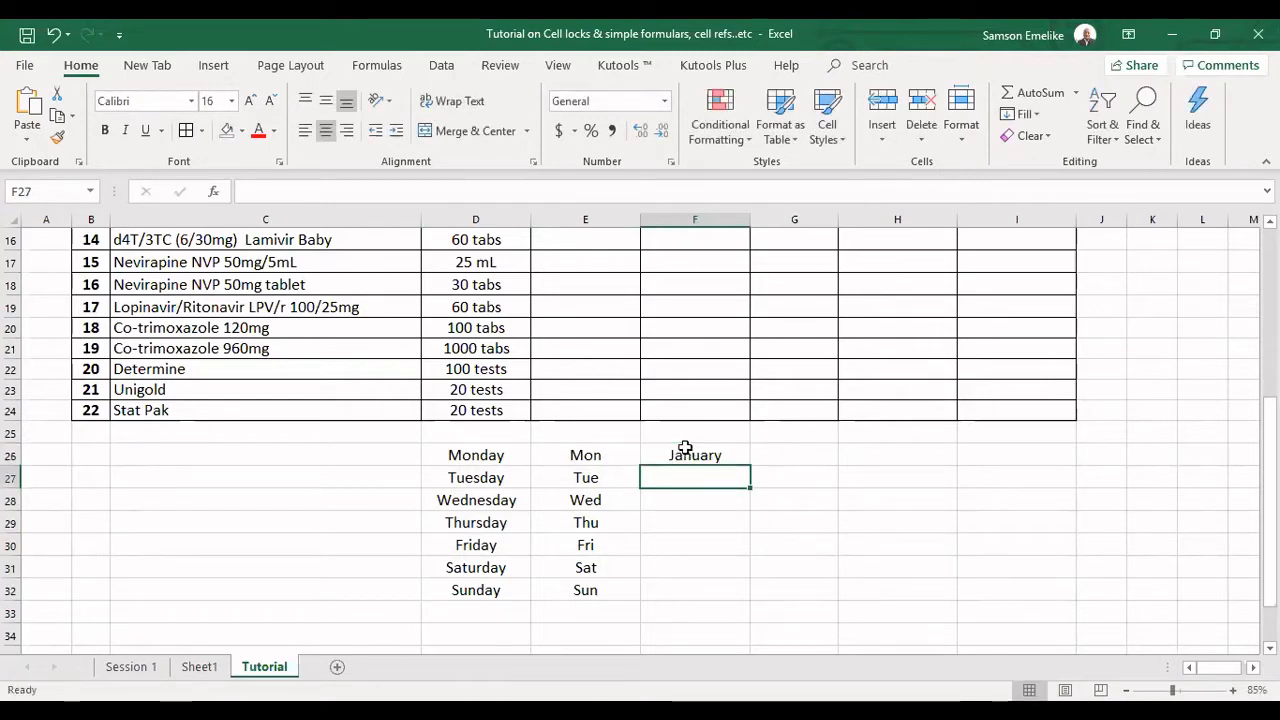
left_click(685, 449)
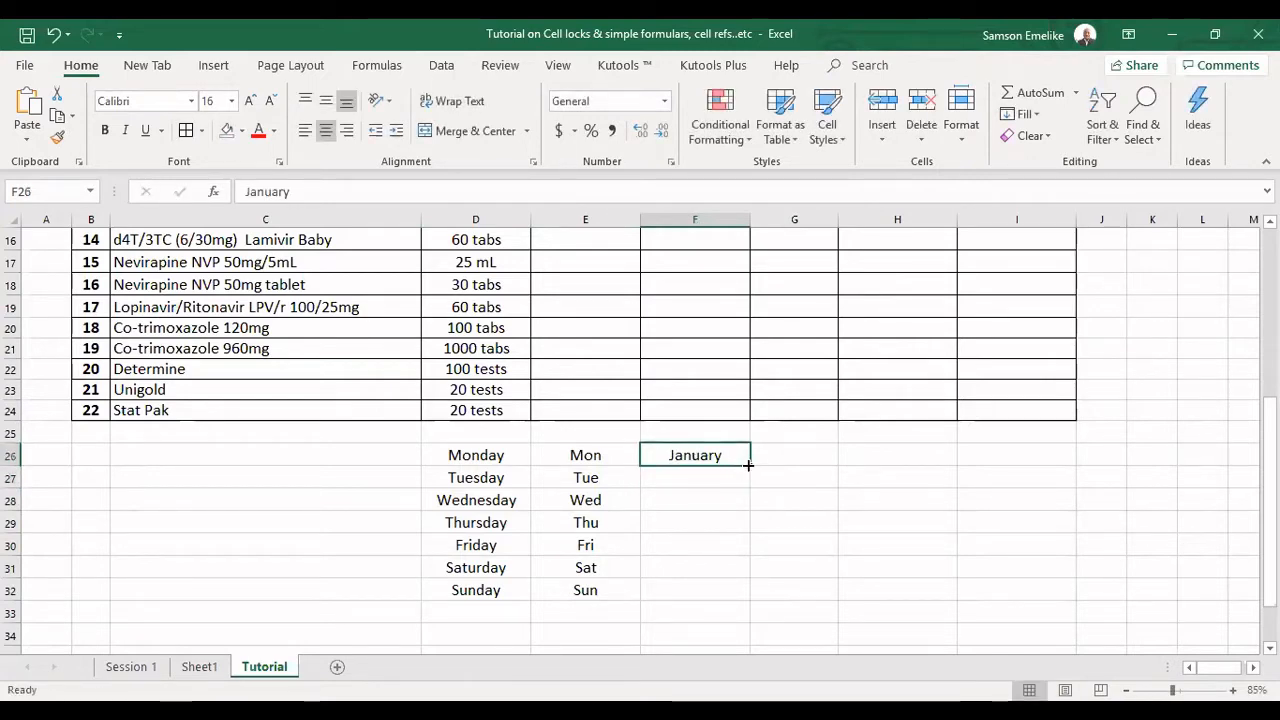
left_click_drag(749, 464, 748, 596)
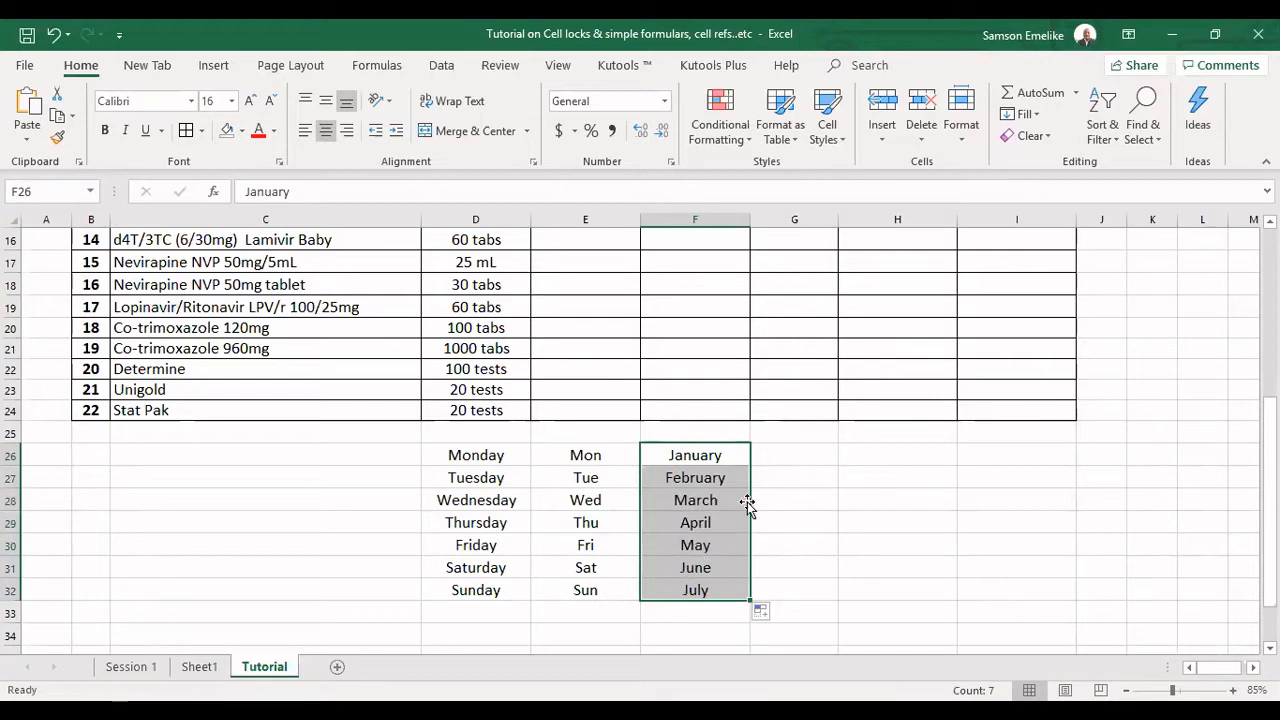
Enter Jan in G26 and fill the abbreviated month series down to G32.
left_click(784, 453)
type("Jan")
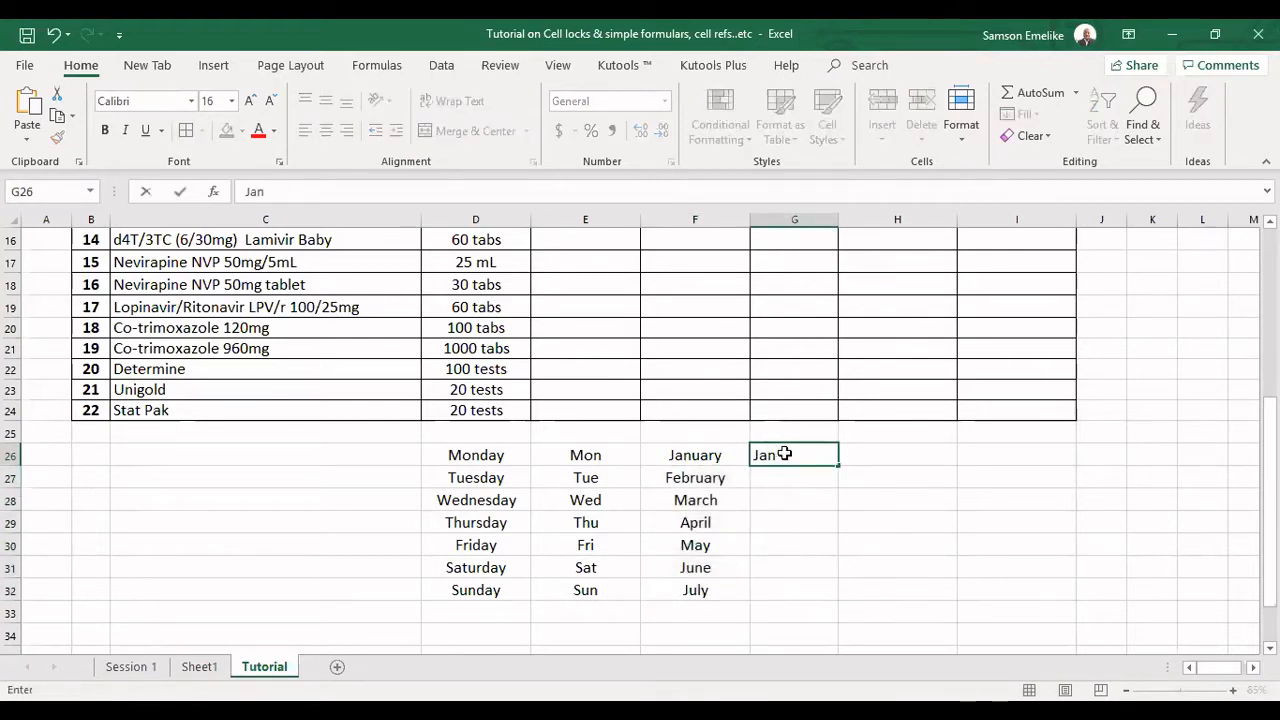
key("Return")
left_click(784, 454)
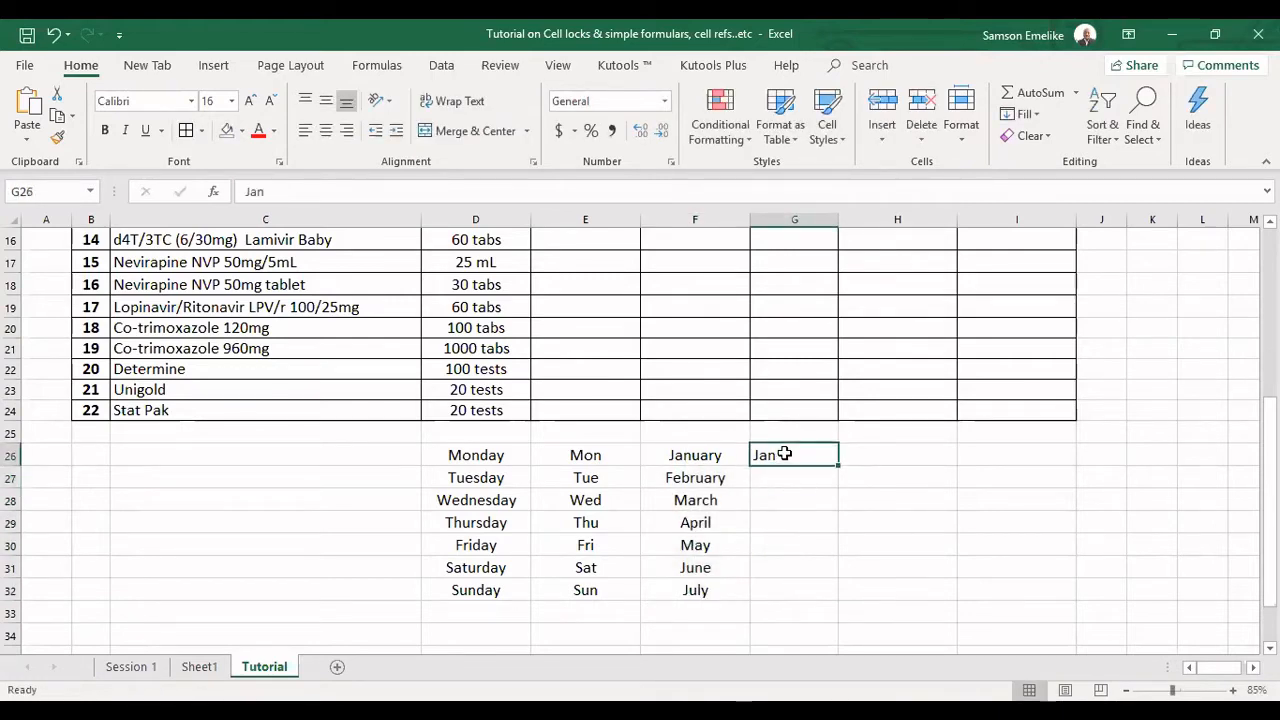
left_click_drag(841, 476, 815, 590)
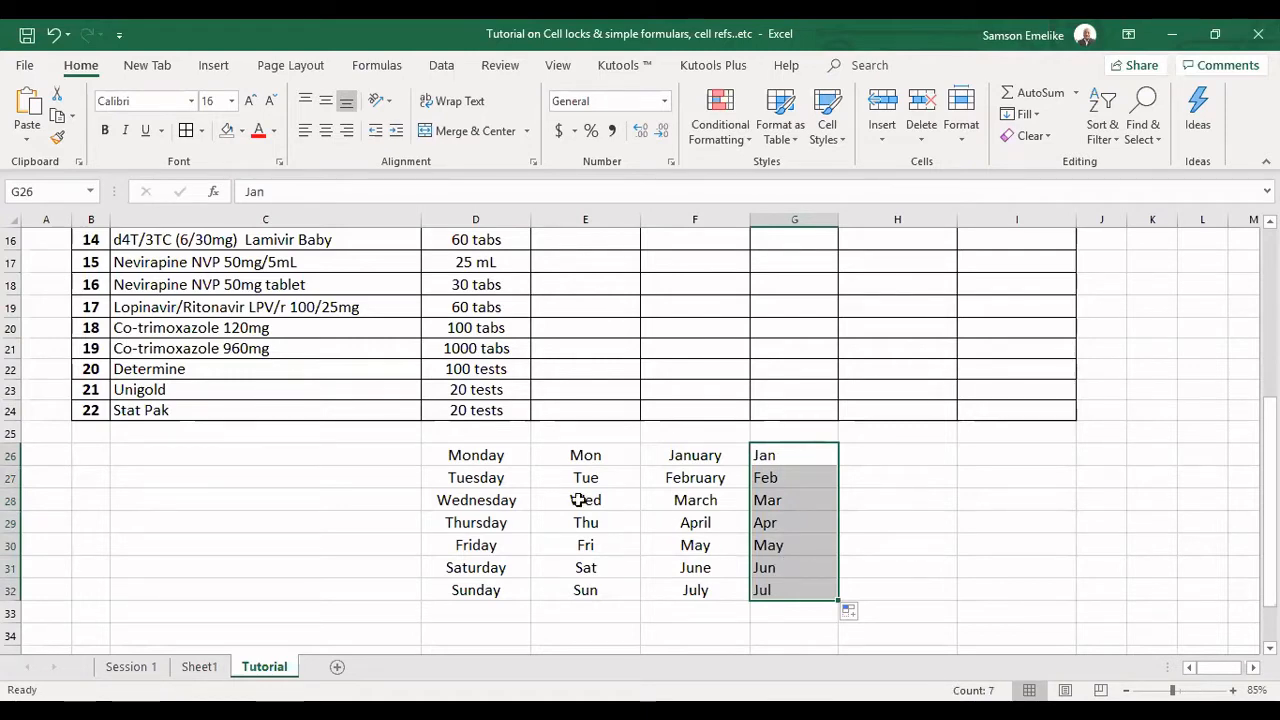
Clear the sample weekday and month series in D26:G33.
left_click(468, 454)
left_click_drag(468, 454, 806, 611)
key("Delete")
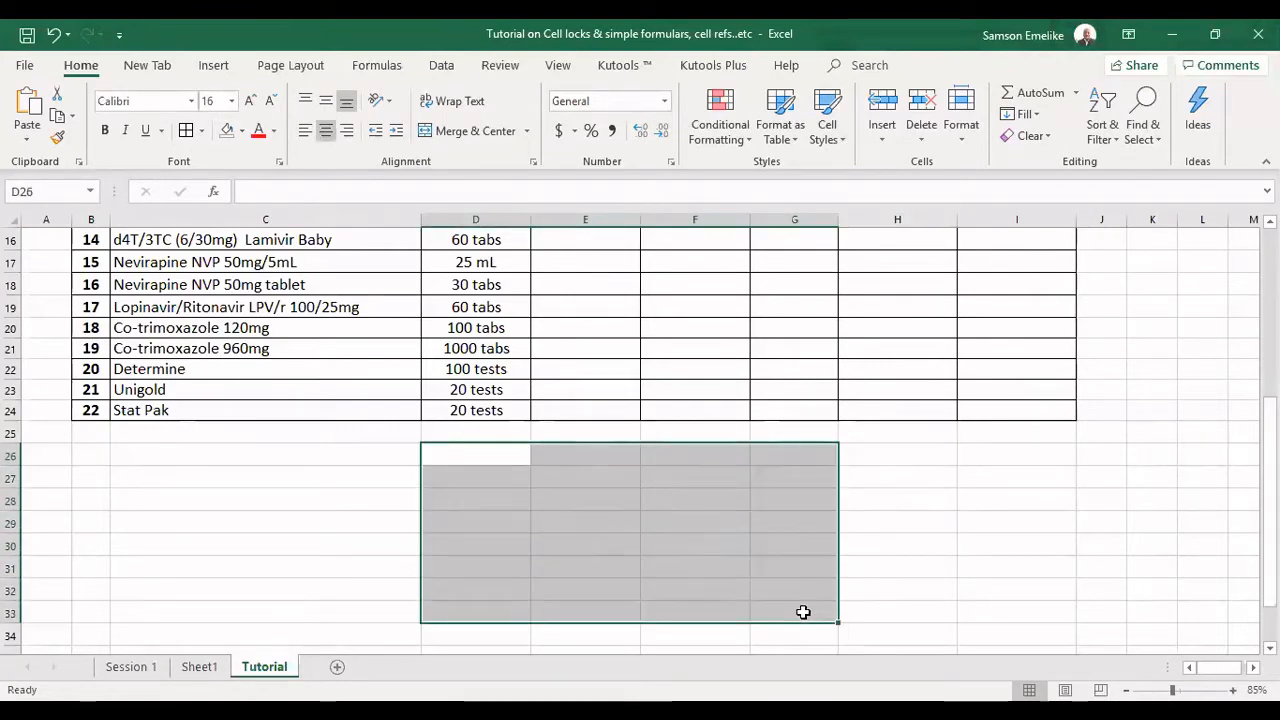
Enter Part 1 in D26 and fill the numbered text series down to D33.
left_click(462, 456)
type("Part 1")
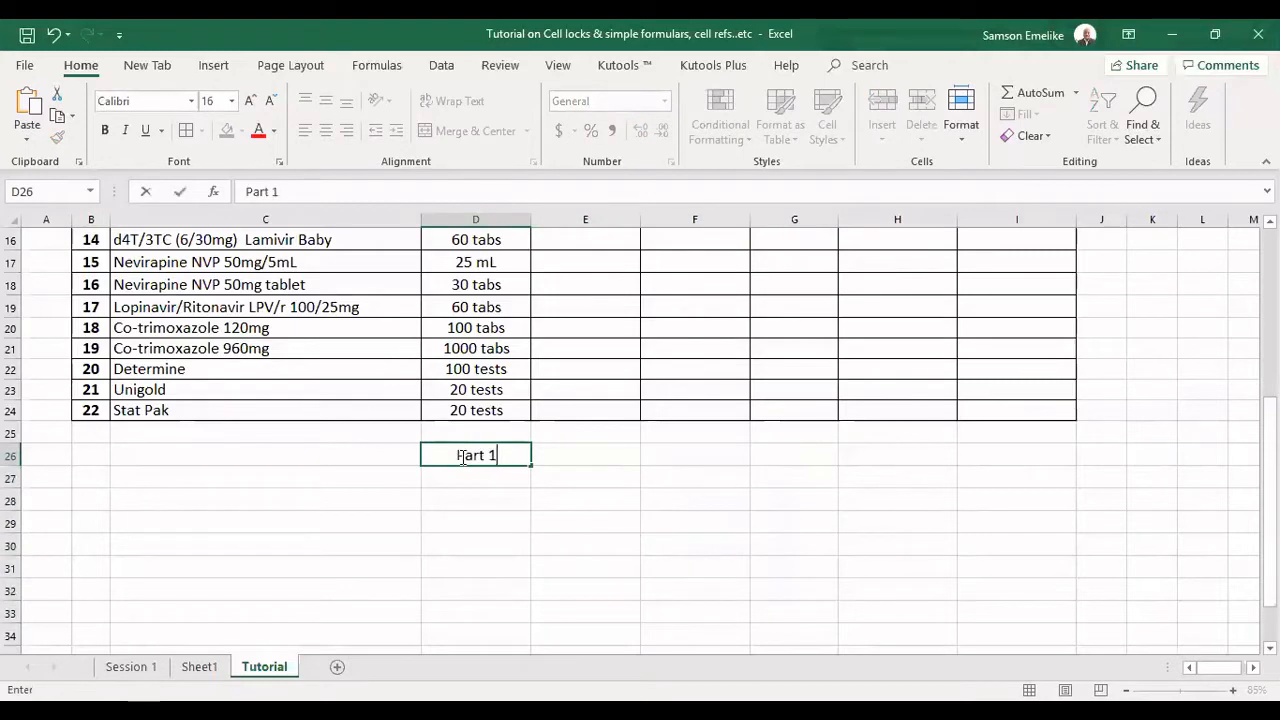
key("Return")
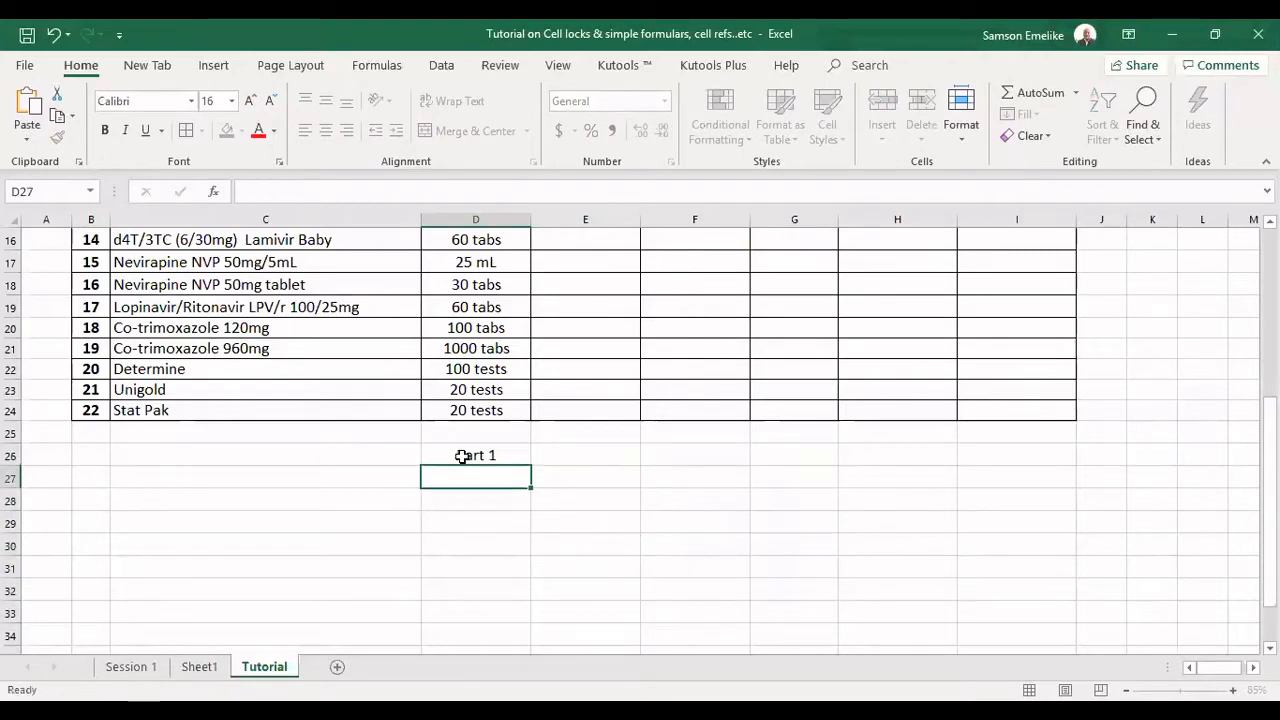
left_click(462, 456)
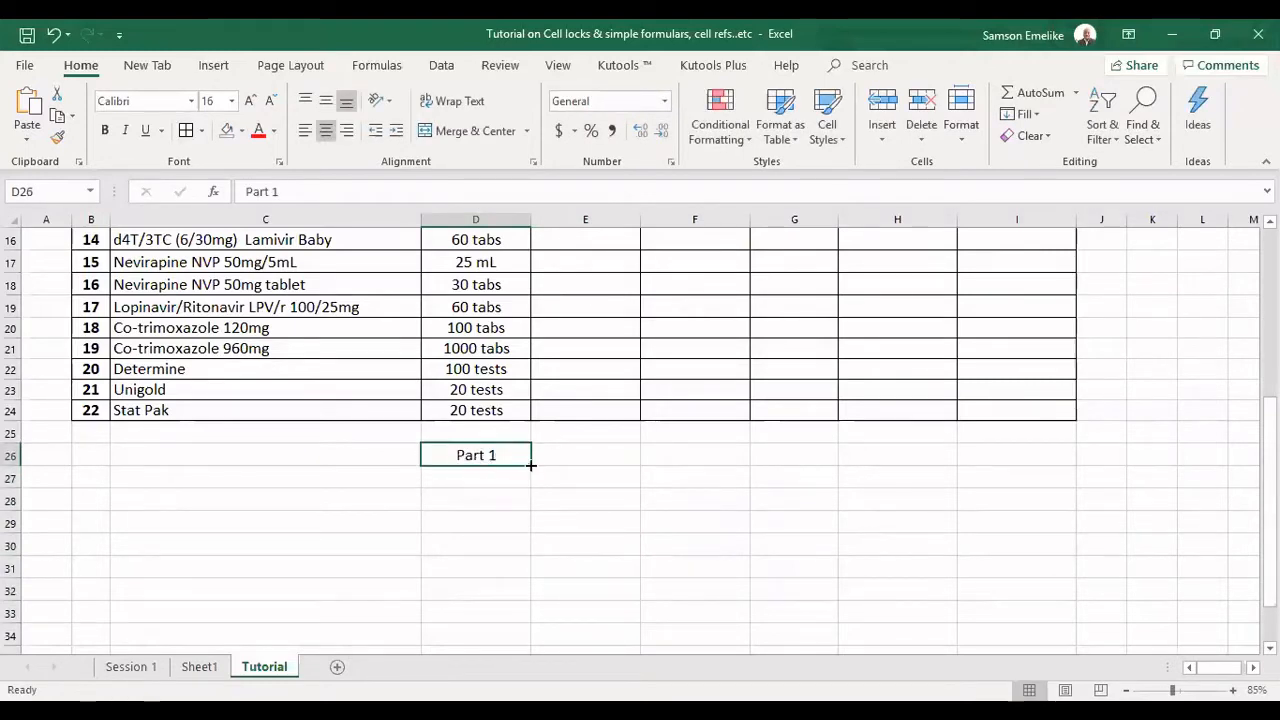
left_click_drag(530, 477, 537, 625)
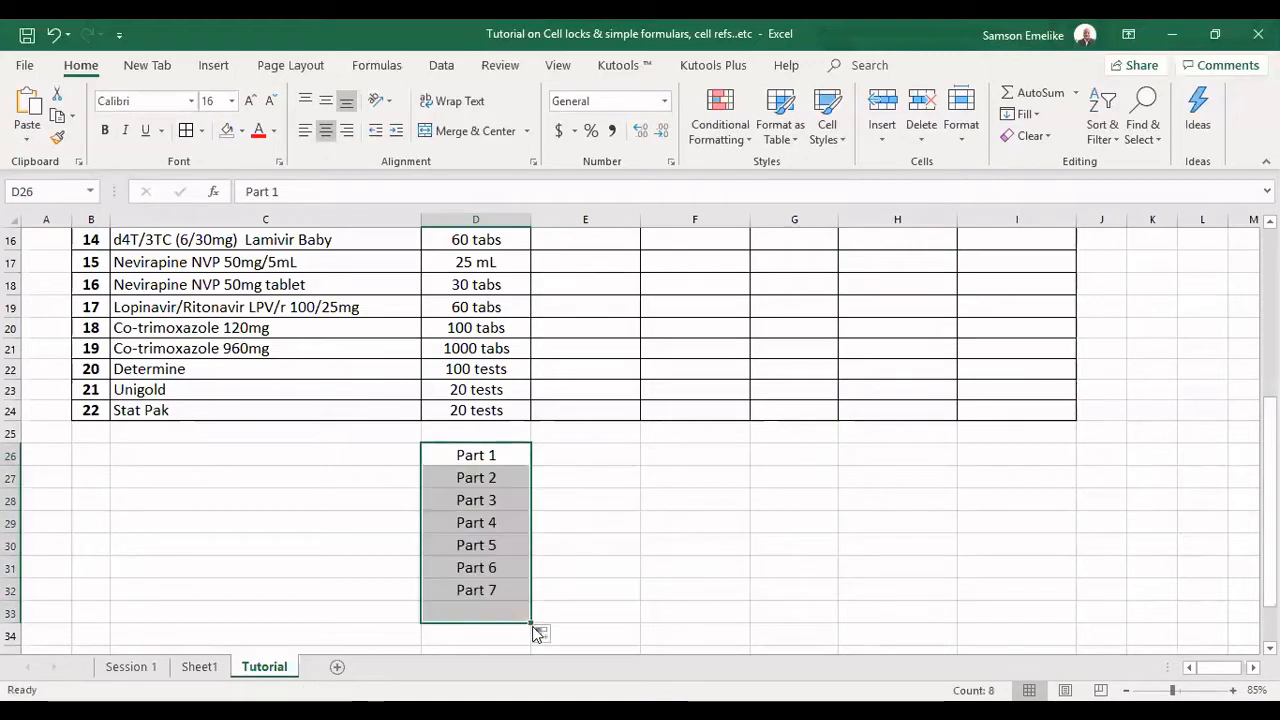
Enter Week 1 in E26 and fill the numbered text series down to E33.
left_click(577, 450)
type("Week 1")
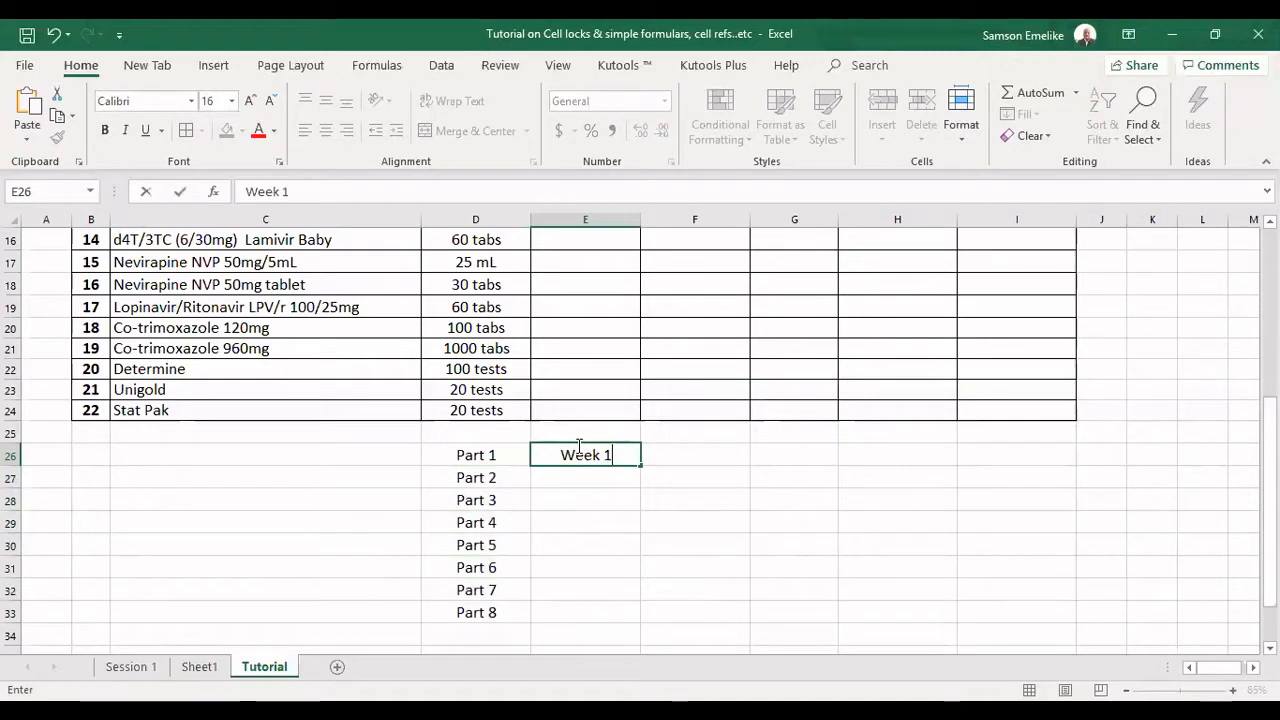
key("Return")
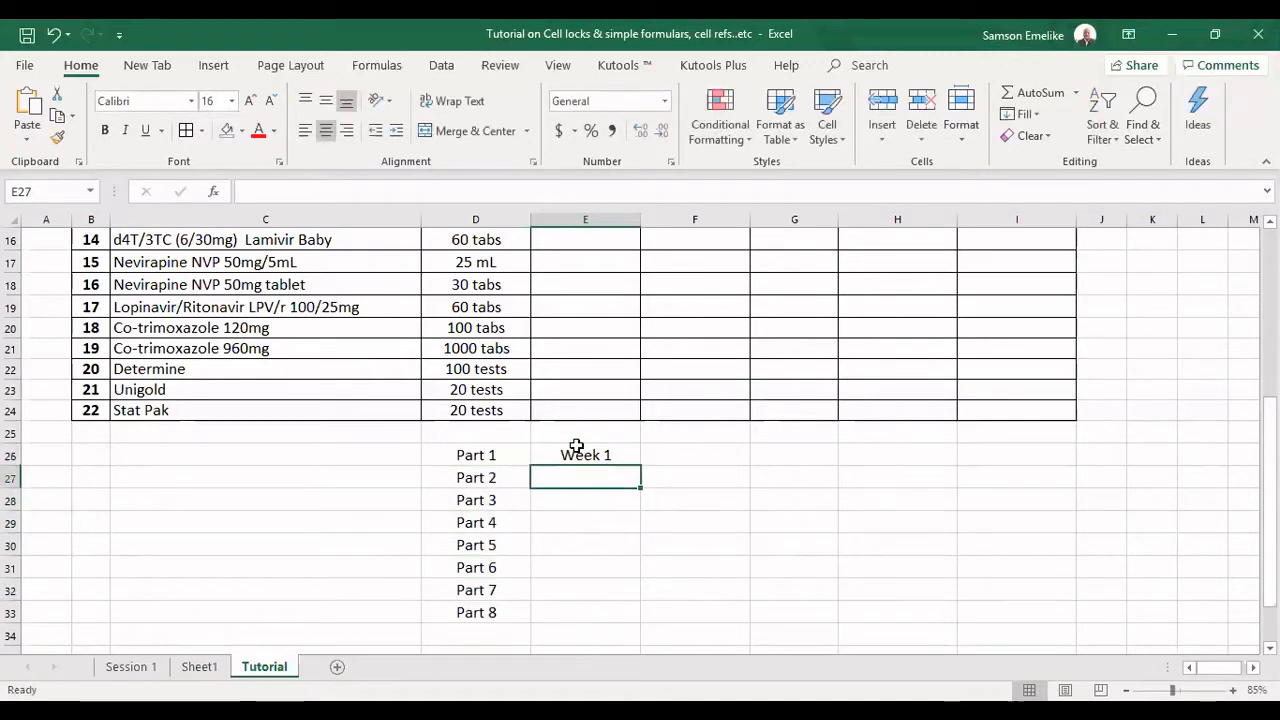
left_click(580, 452)
left_click_drag(637, 465, 645, 612)
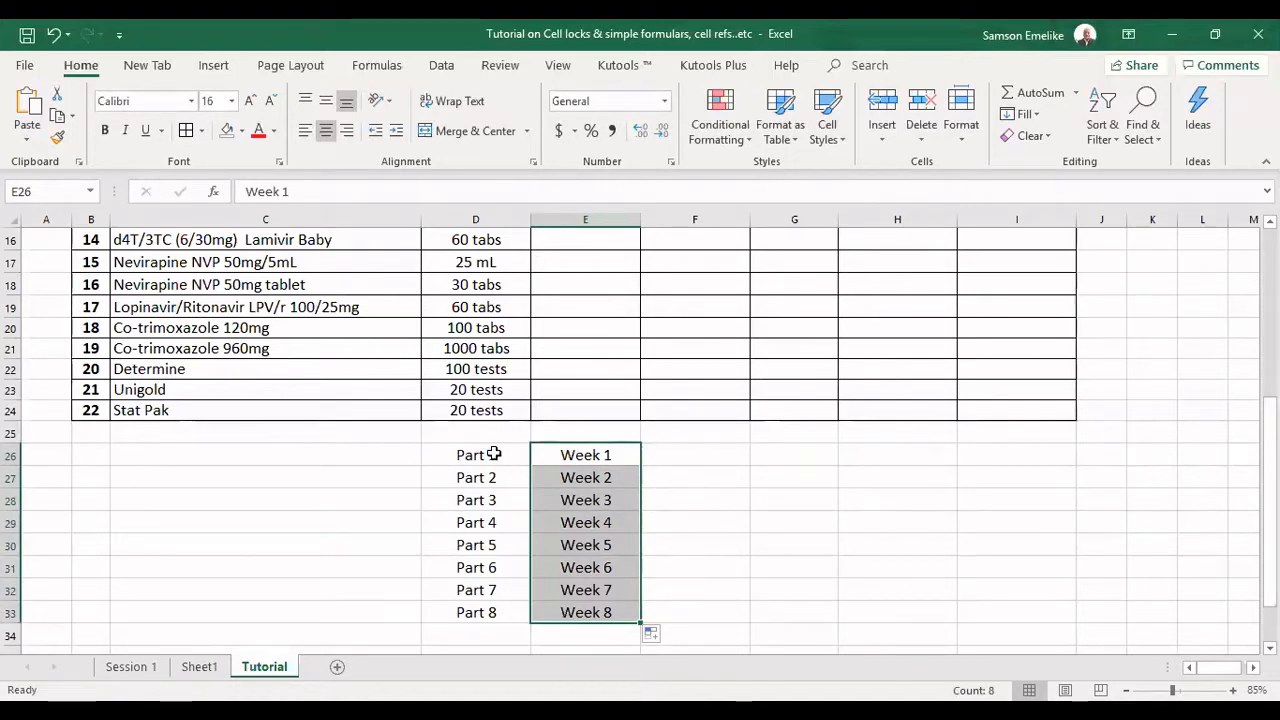
Clear the sample Part and Week series in D26:E33.
left_click_drag(495, 455, 583, 612)
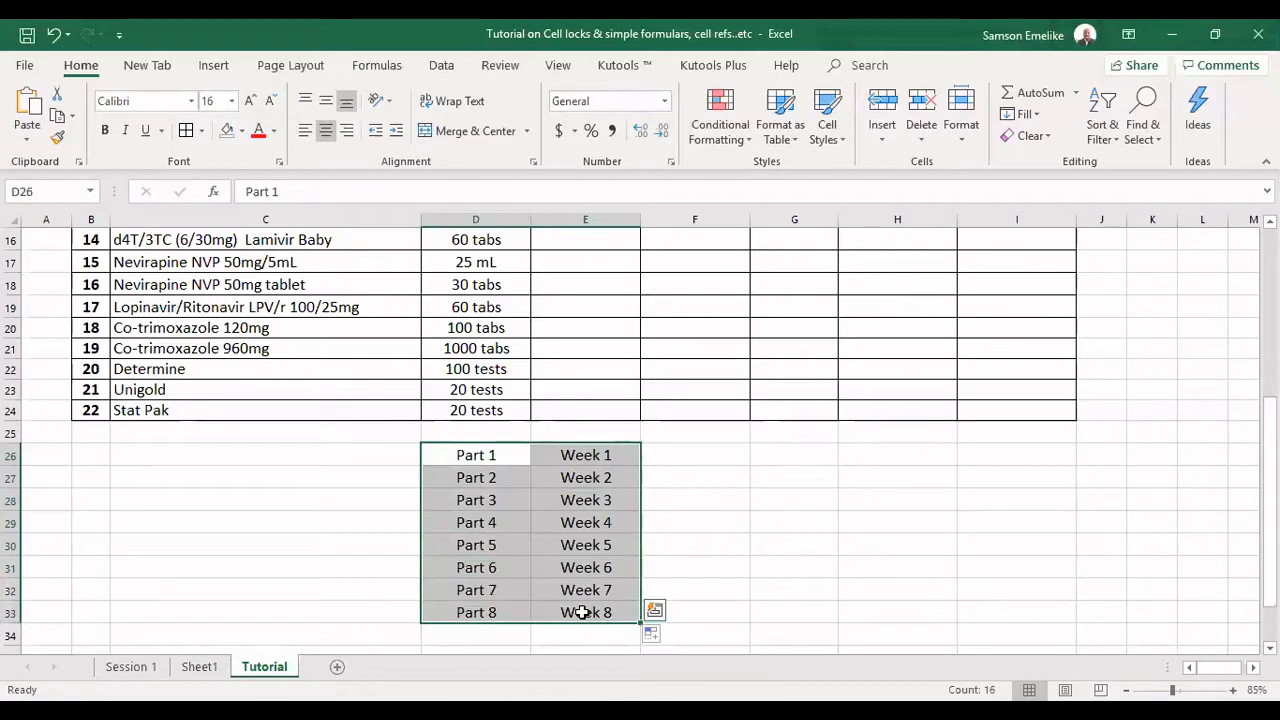
key("Delete")
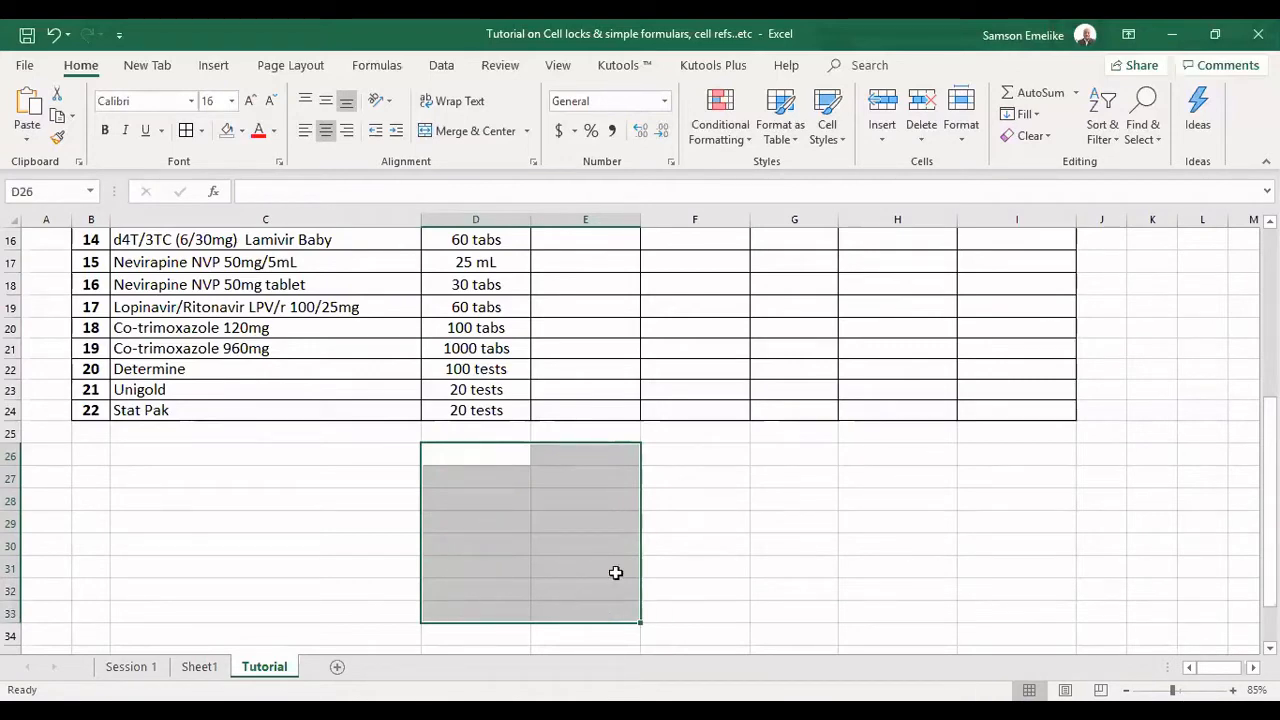
scroll(657, 506, "up", 2)
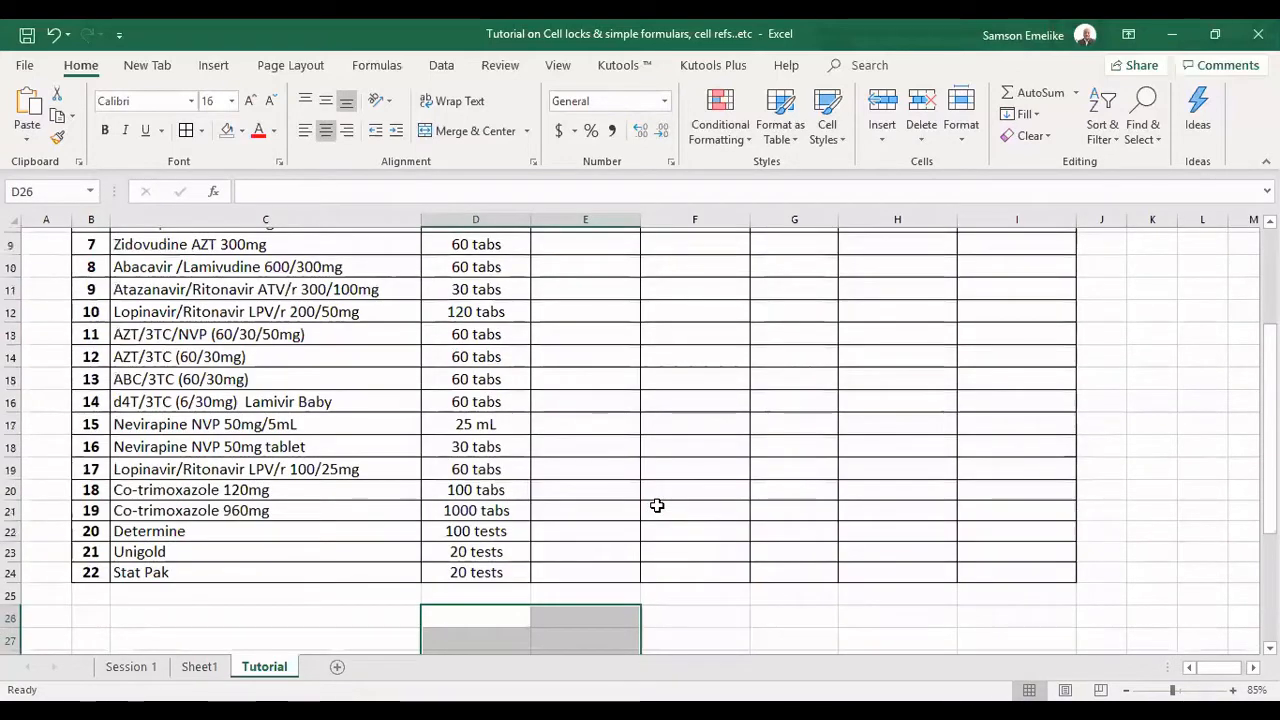
scroll(657, 506, "up", 3)
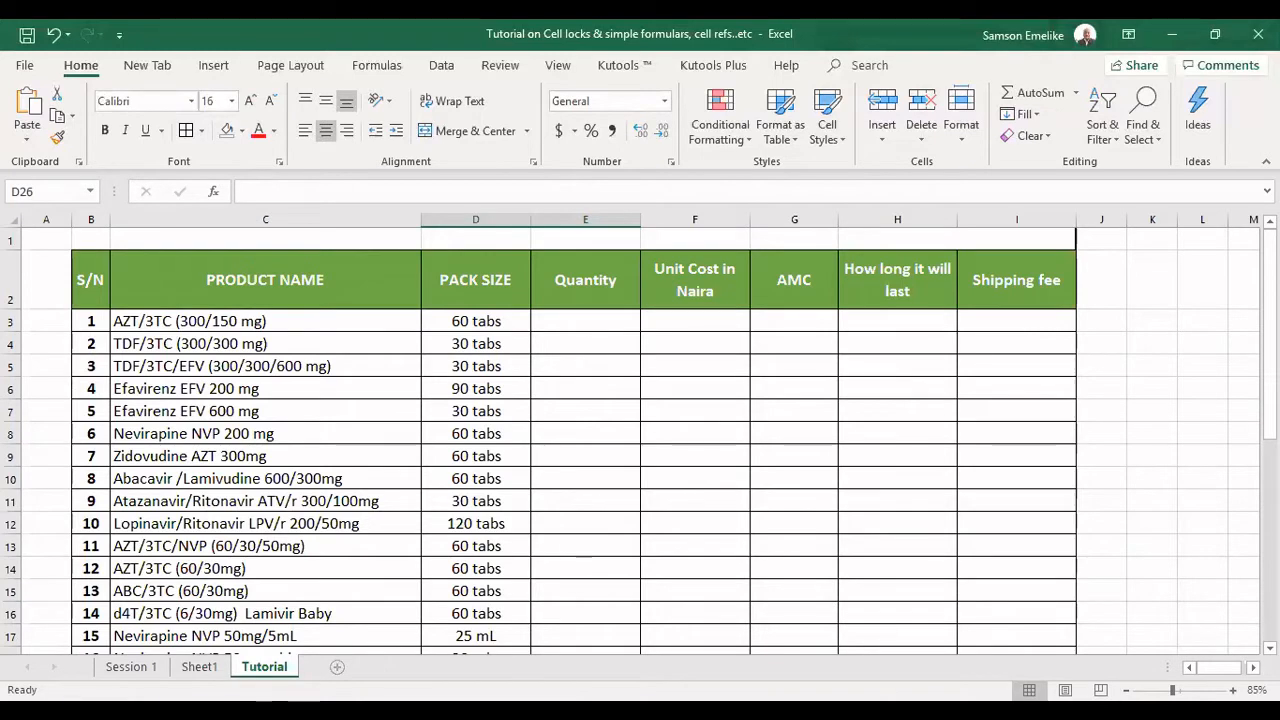
Add a new blank worksheet after the Tutorial sheet.
left_click(337, 666)
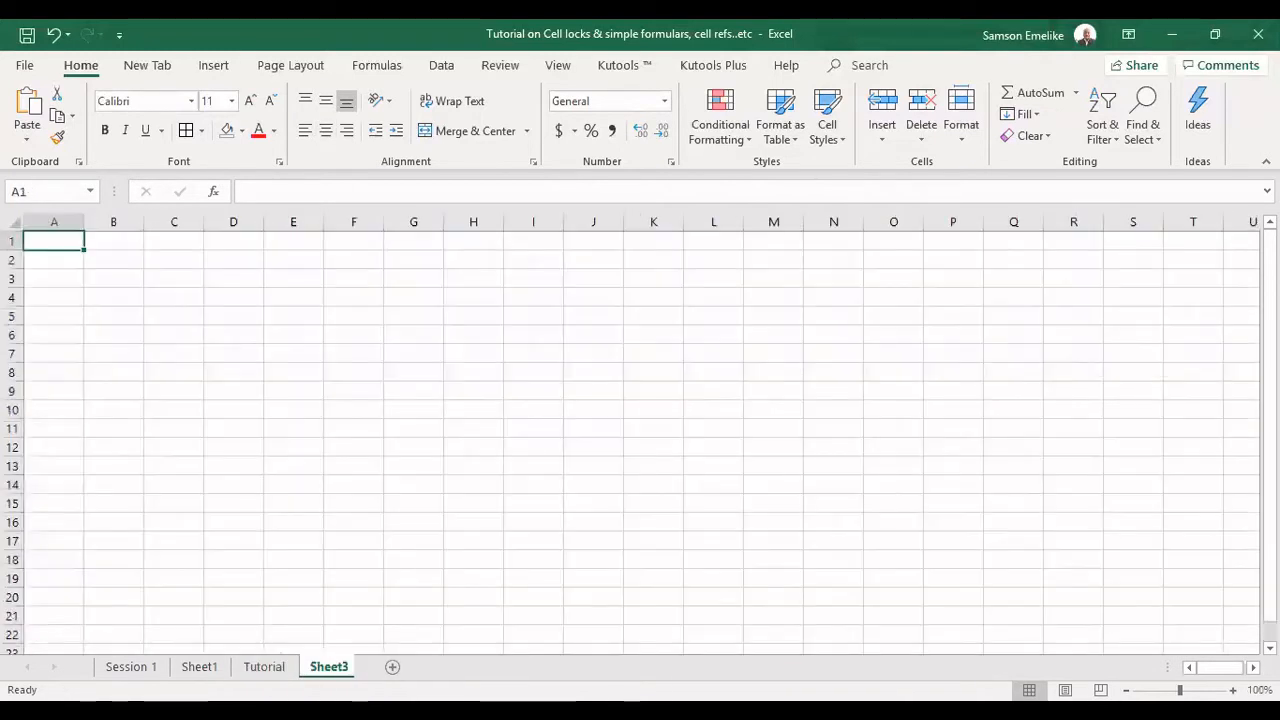
left_click(526, 292)
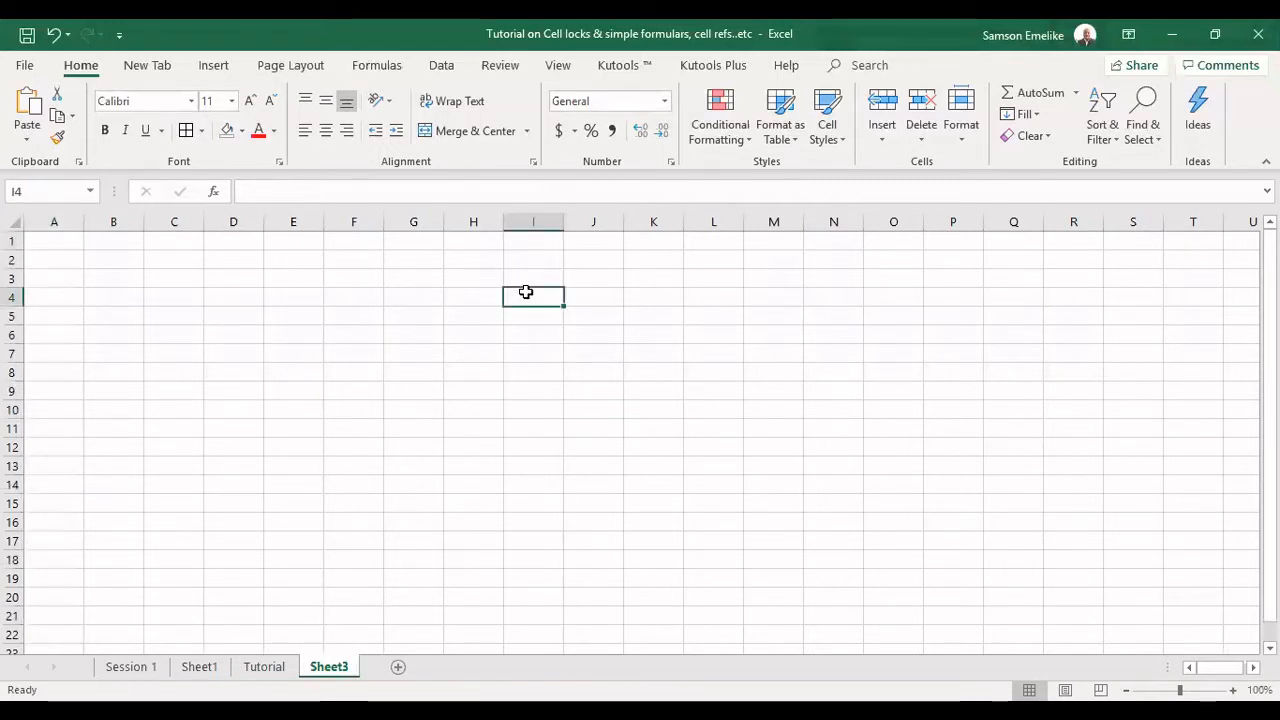
left_click(590, 292)
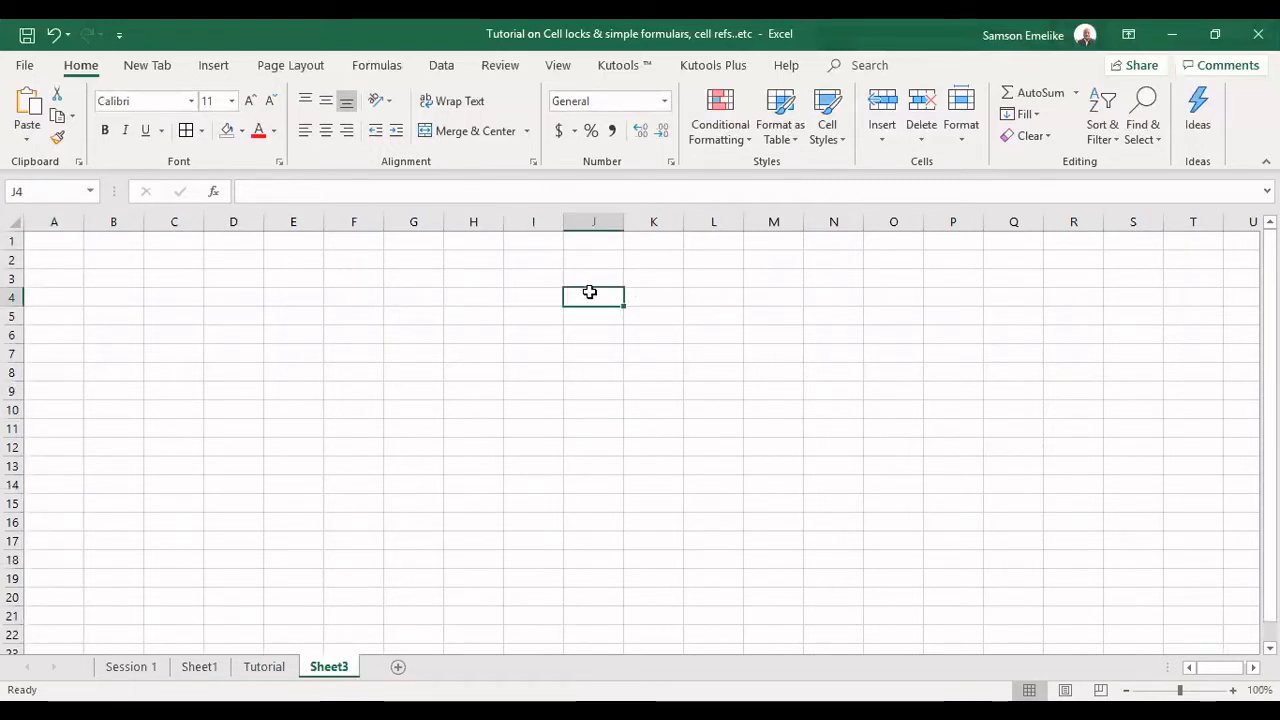
left_click(540, 277)
Display the Protection options in Format Cells for cell H2 of the blank worksheet.
left_click(467, 258)
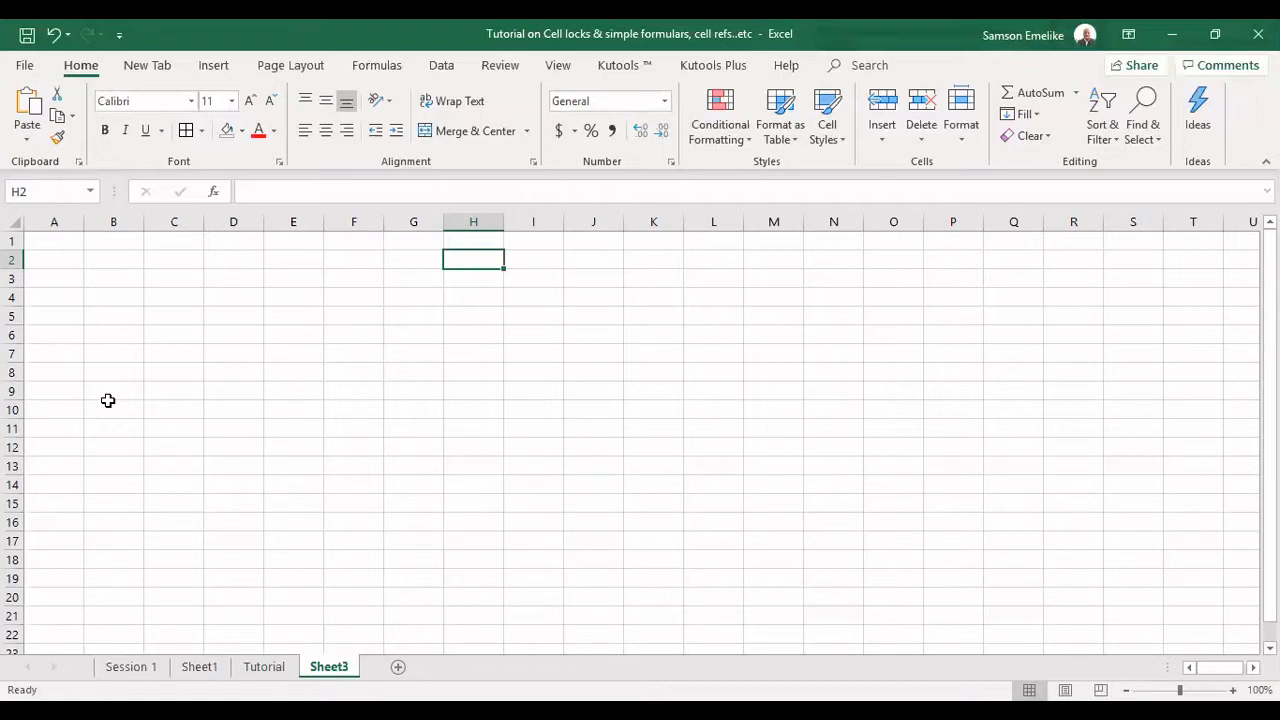
key("ctrl+1")
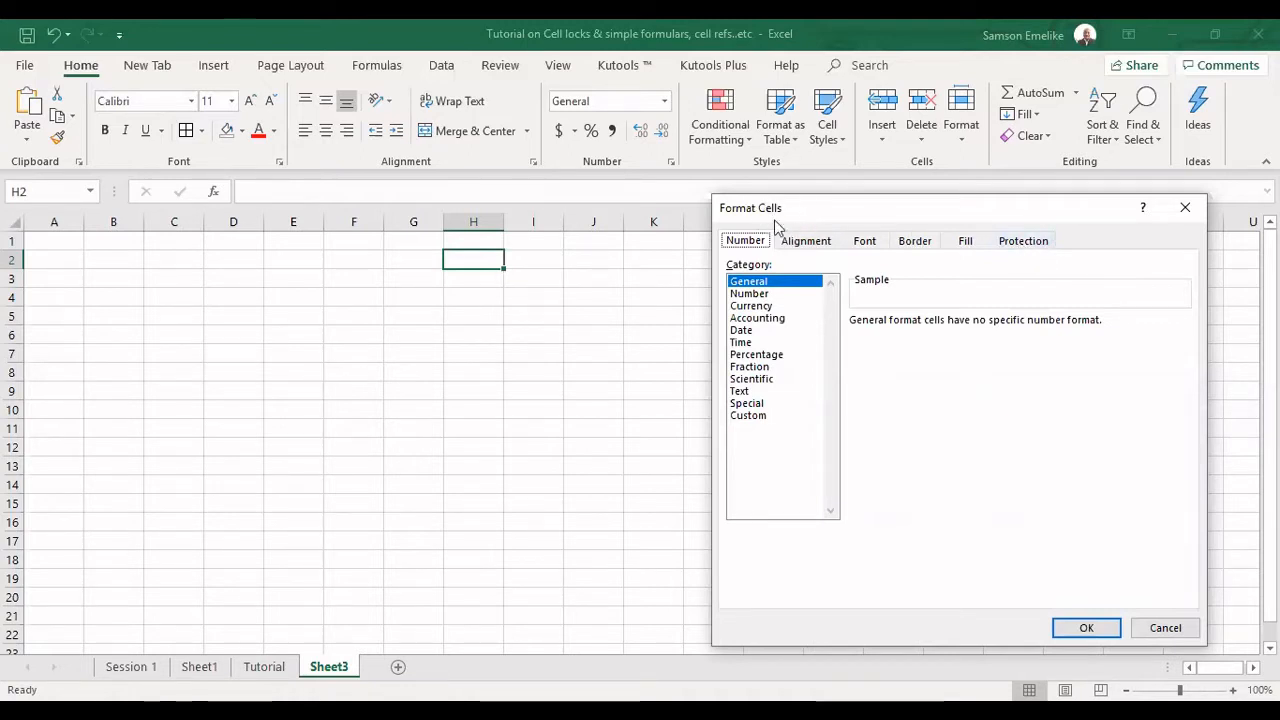
left_click(1024, 242)
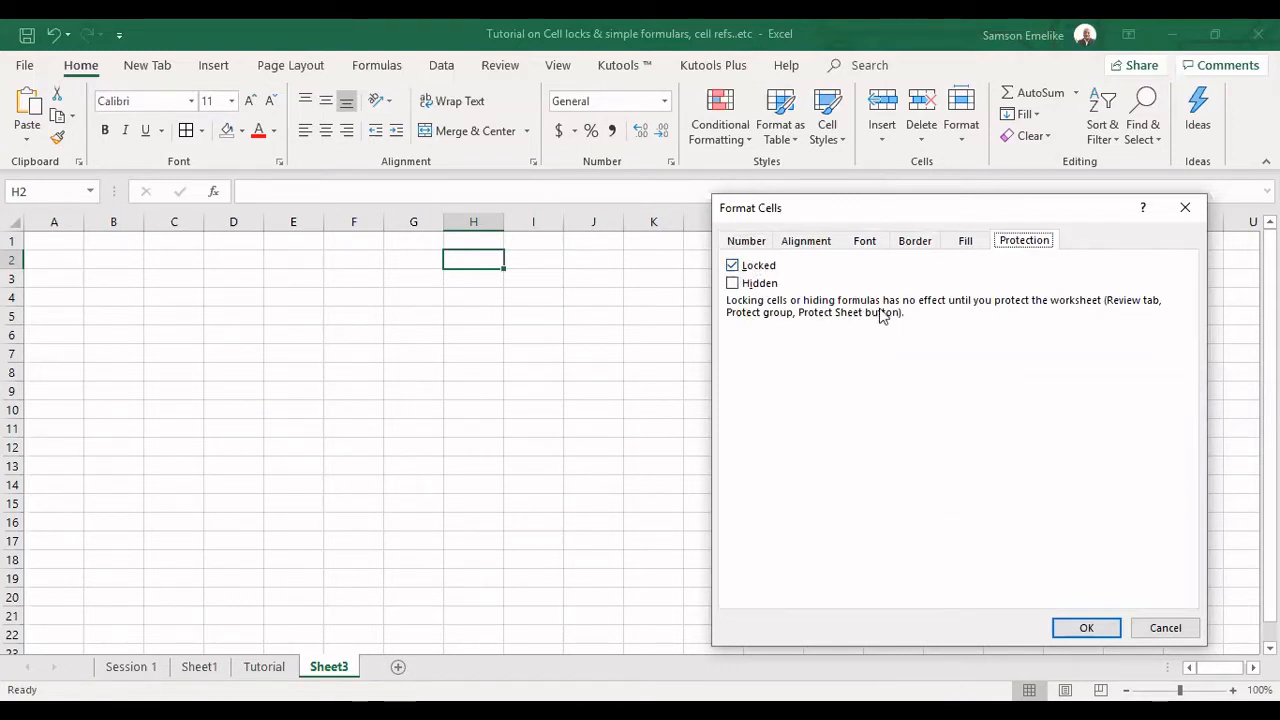
Close the cell format settings and protect the blank worksheet without a password, allowing only selection of locked and unlocked cells.
left_click(1183, 209)
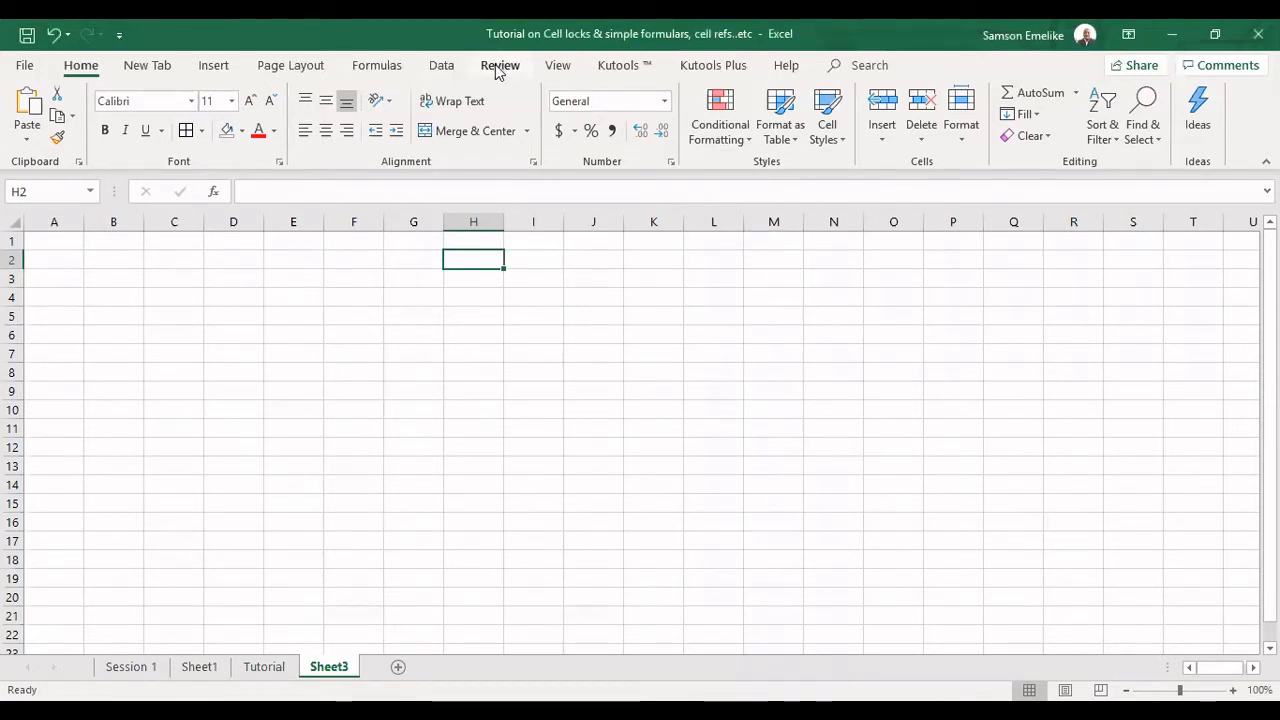
left_click(498, 68)
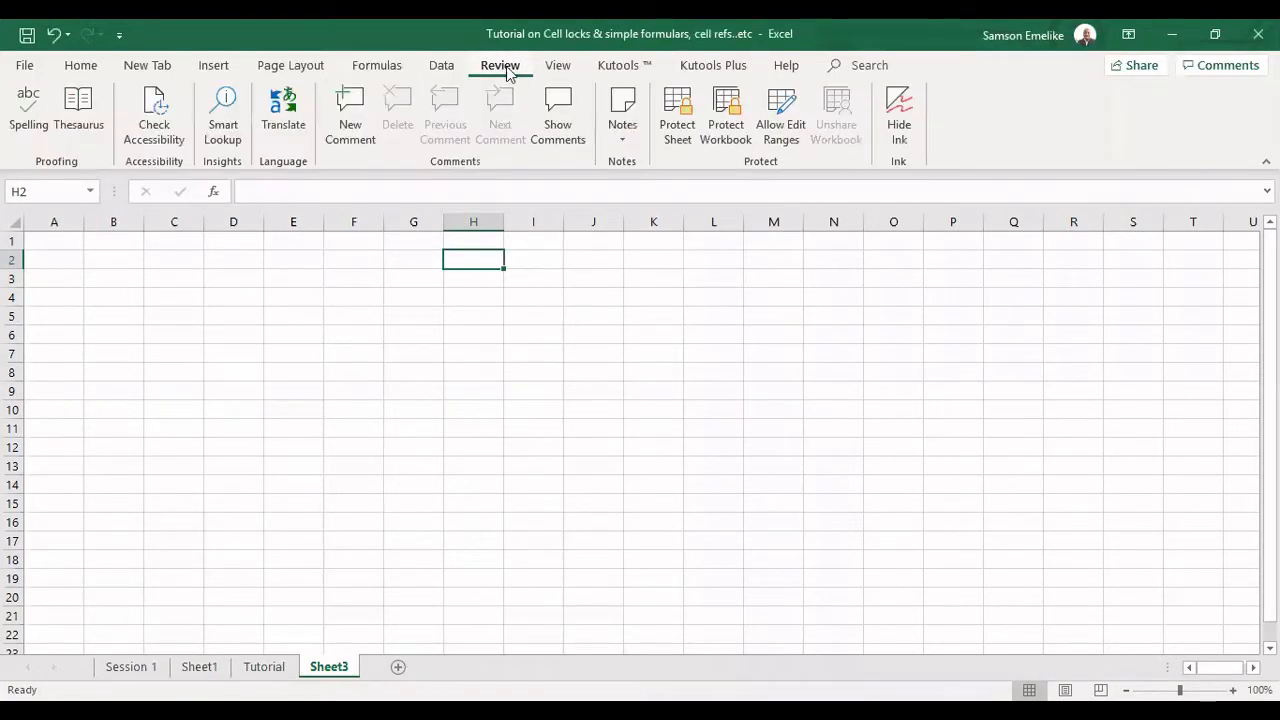
left_click(668, 128)
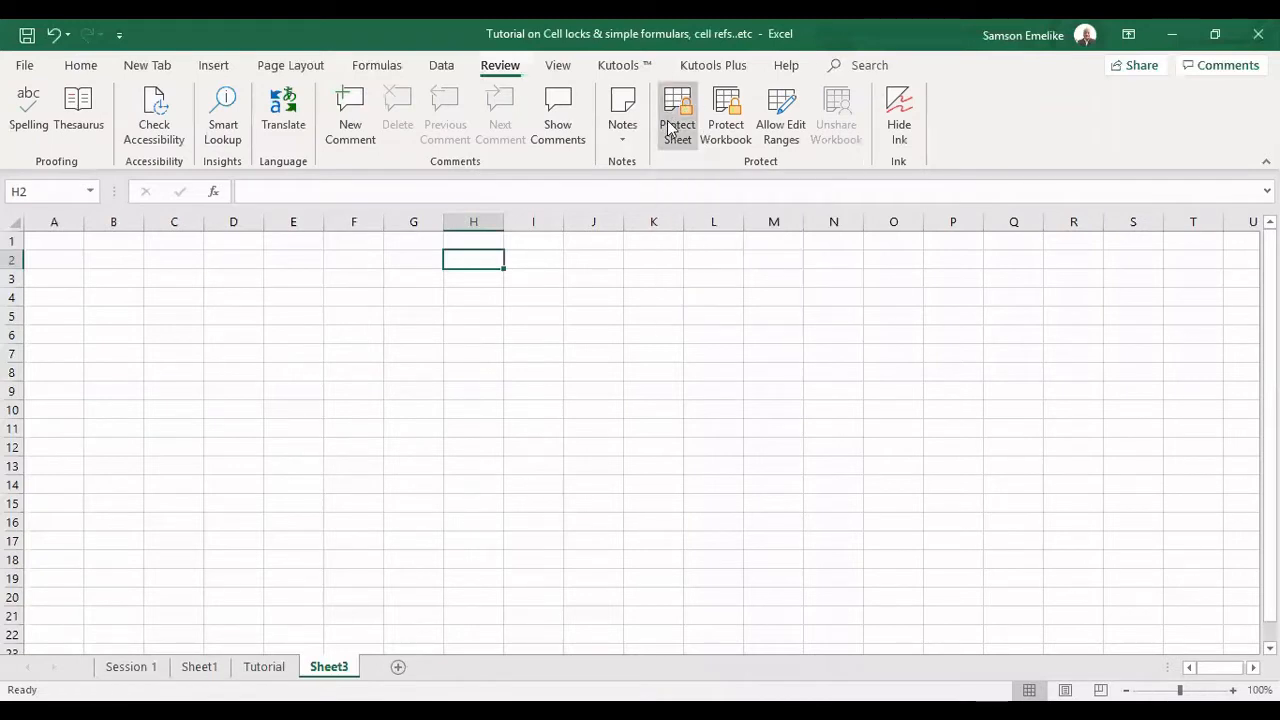
left_click(676, 130)
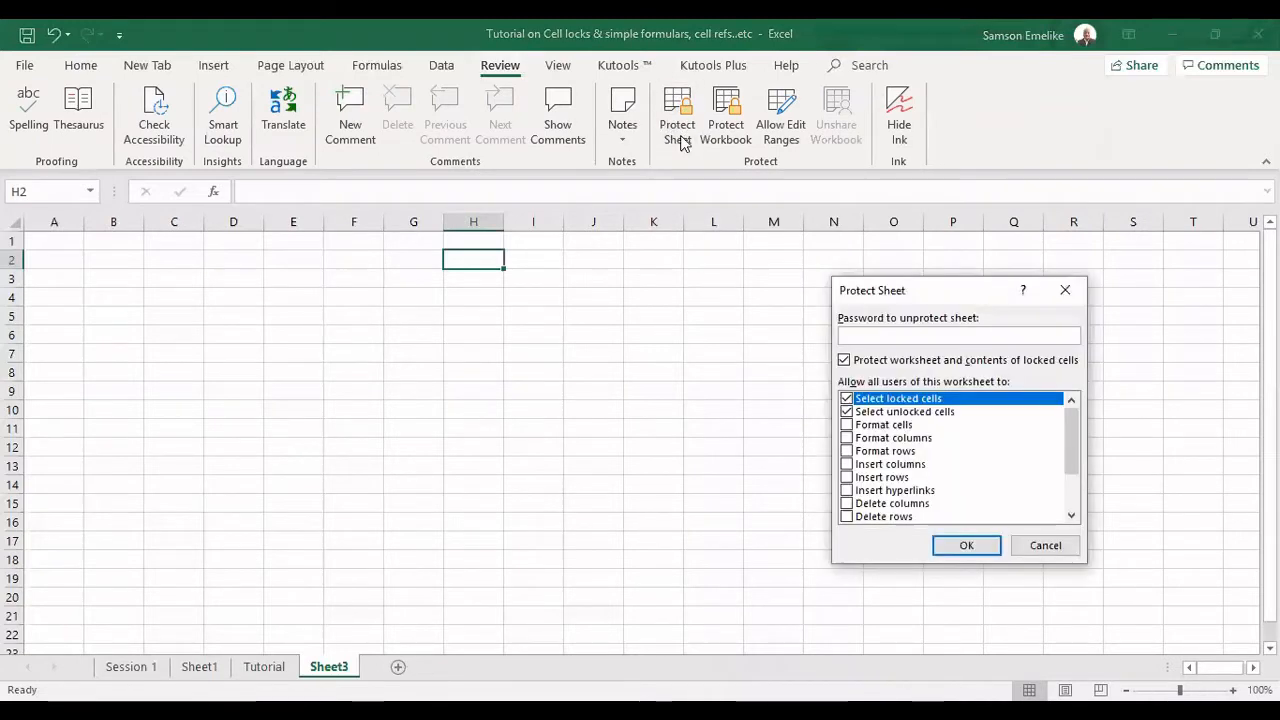
left_click_drag(917, 291, 870, 211)
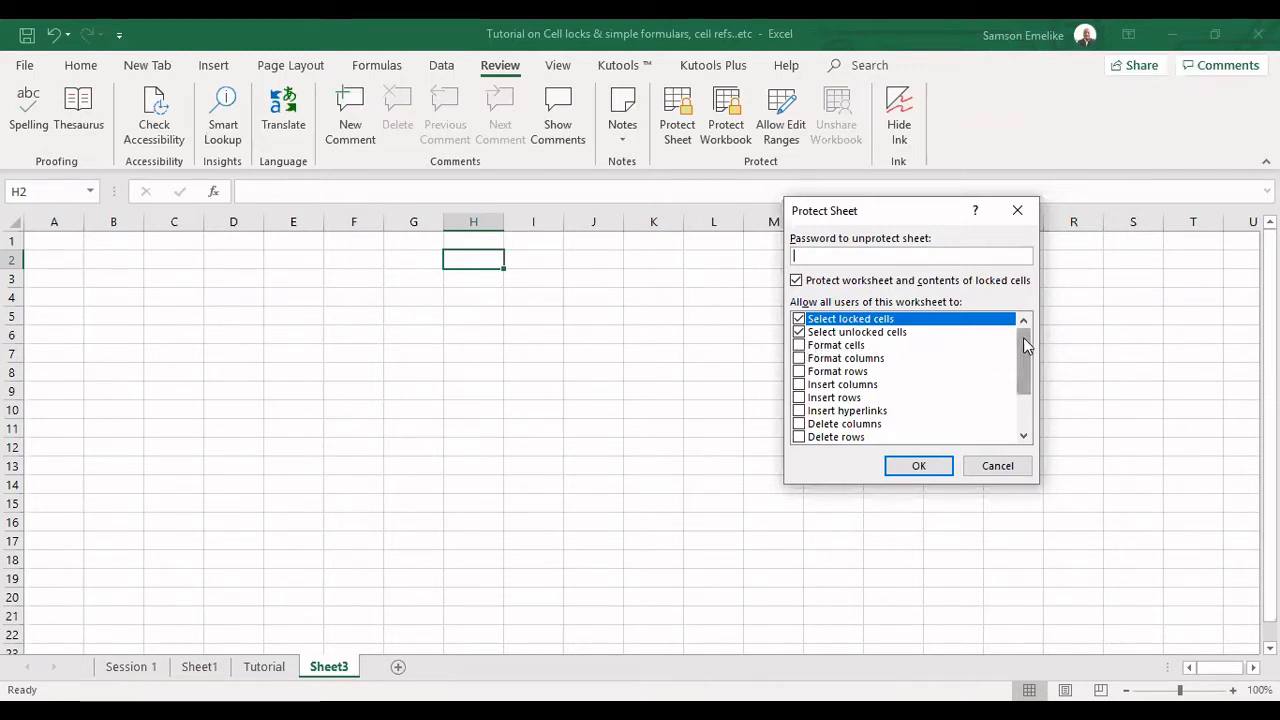
left_click_drag(1023, 337, 1033, 422)
left_click(923, 466)
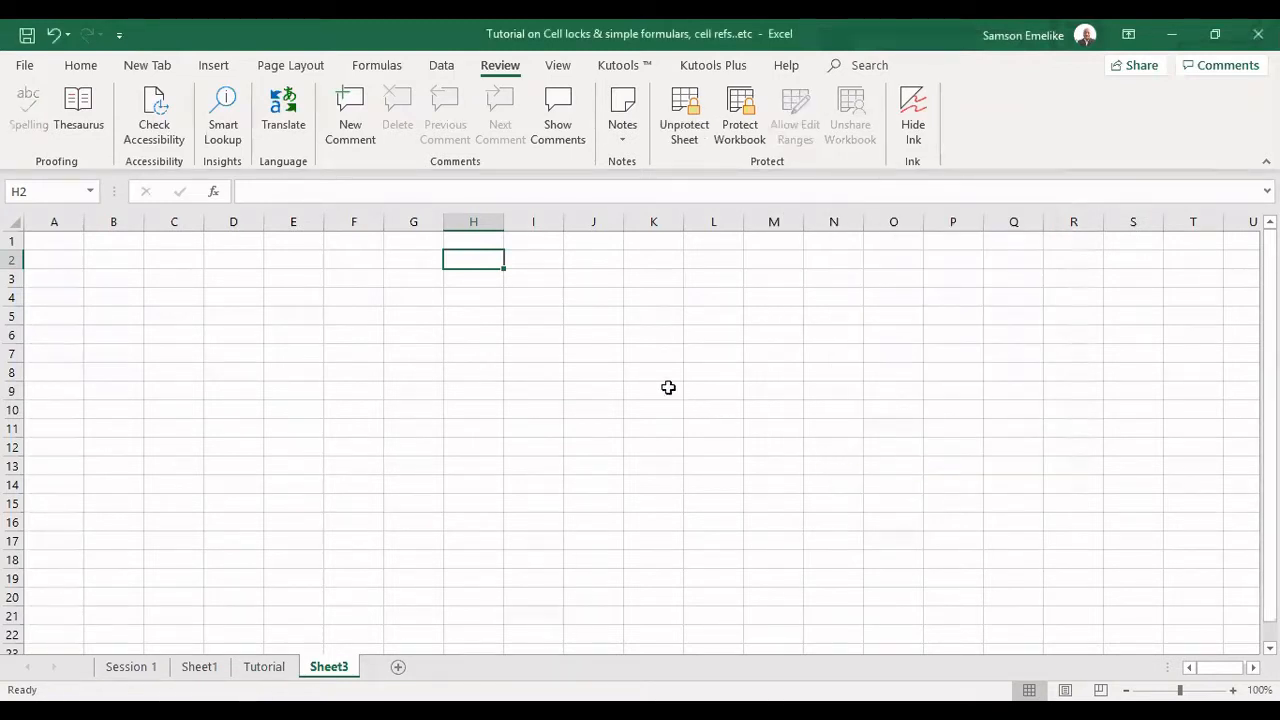
Try to edit cell H4 on the protected worksheet.
left_click(478, 299)
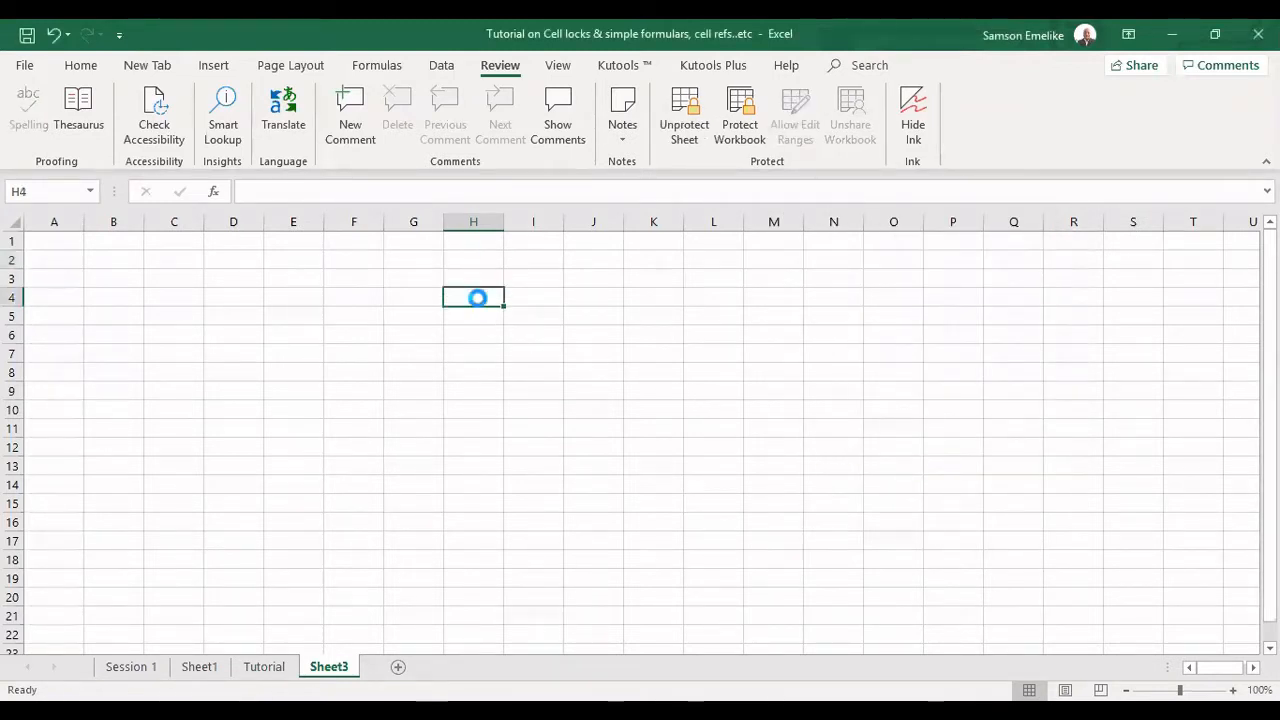
double_click(477, 298)
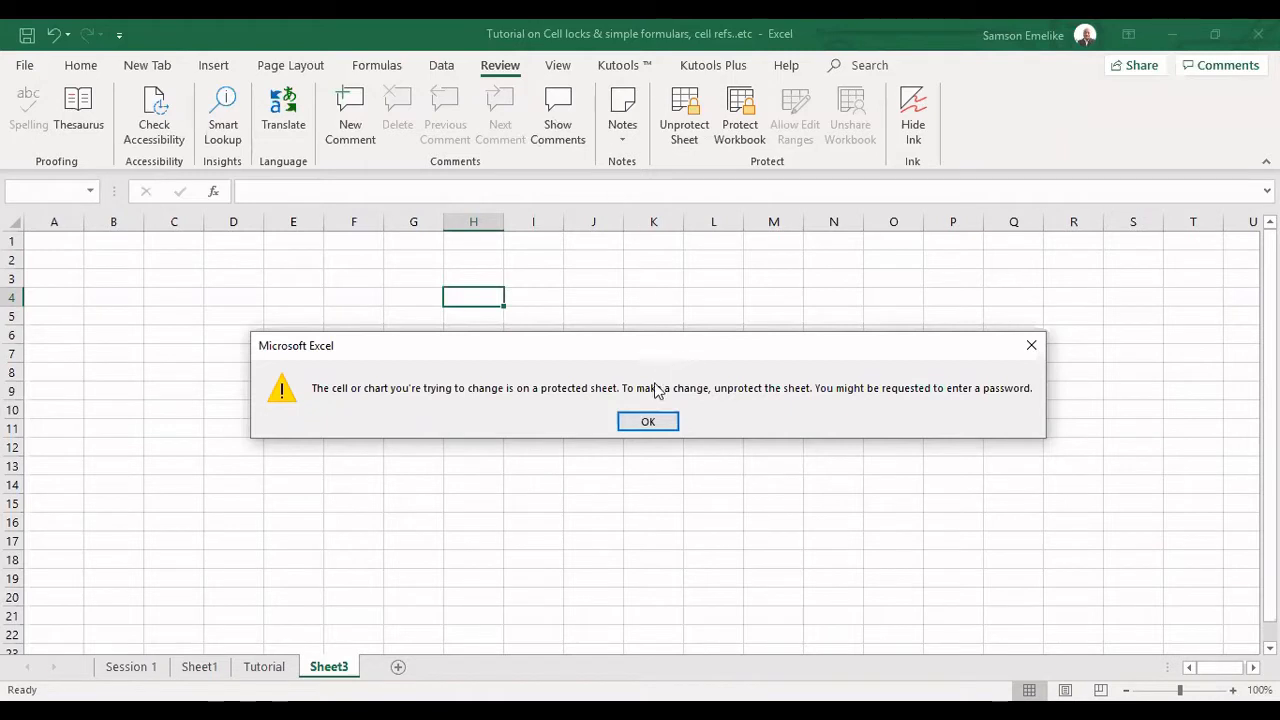
left_click(649, 422)
Unprotect the worksheet and enter wwwww in cell H4.
left_click(686, 131)
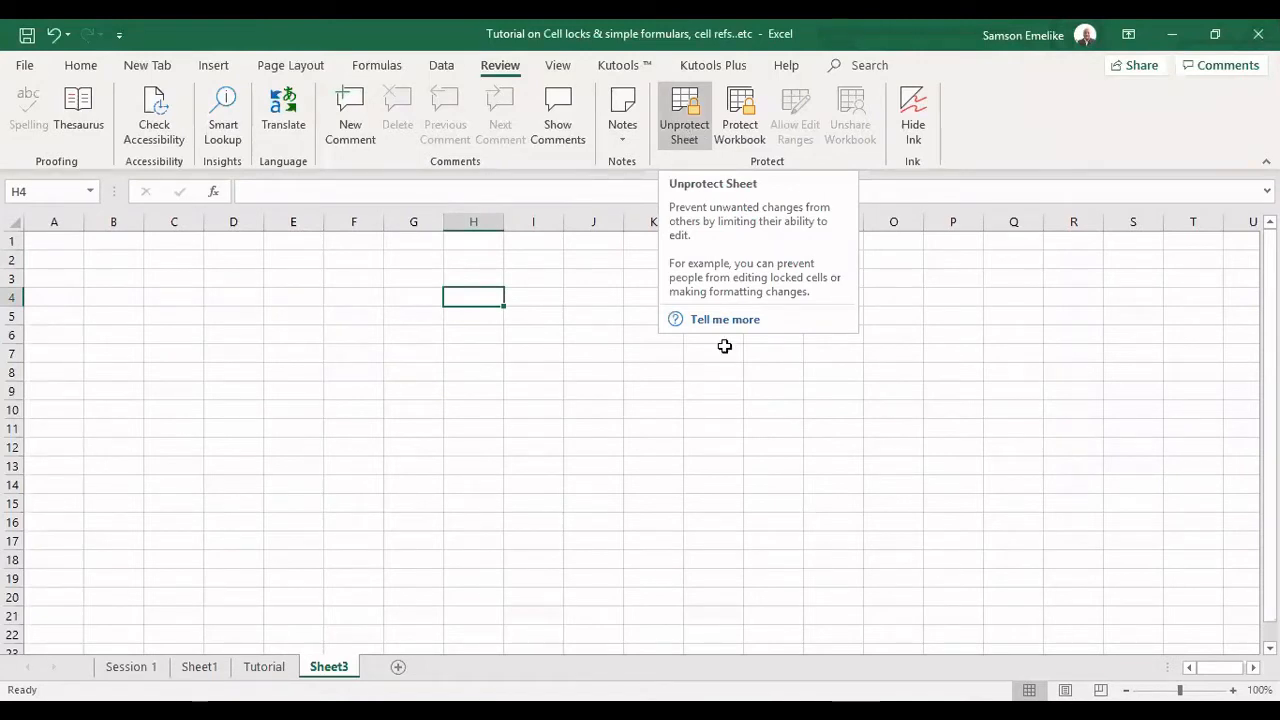
double_click(472, 295)
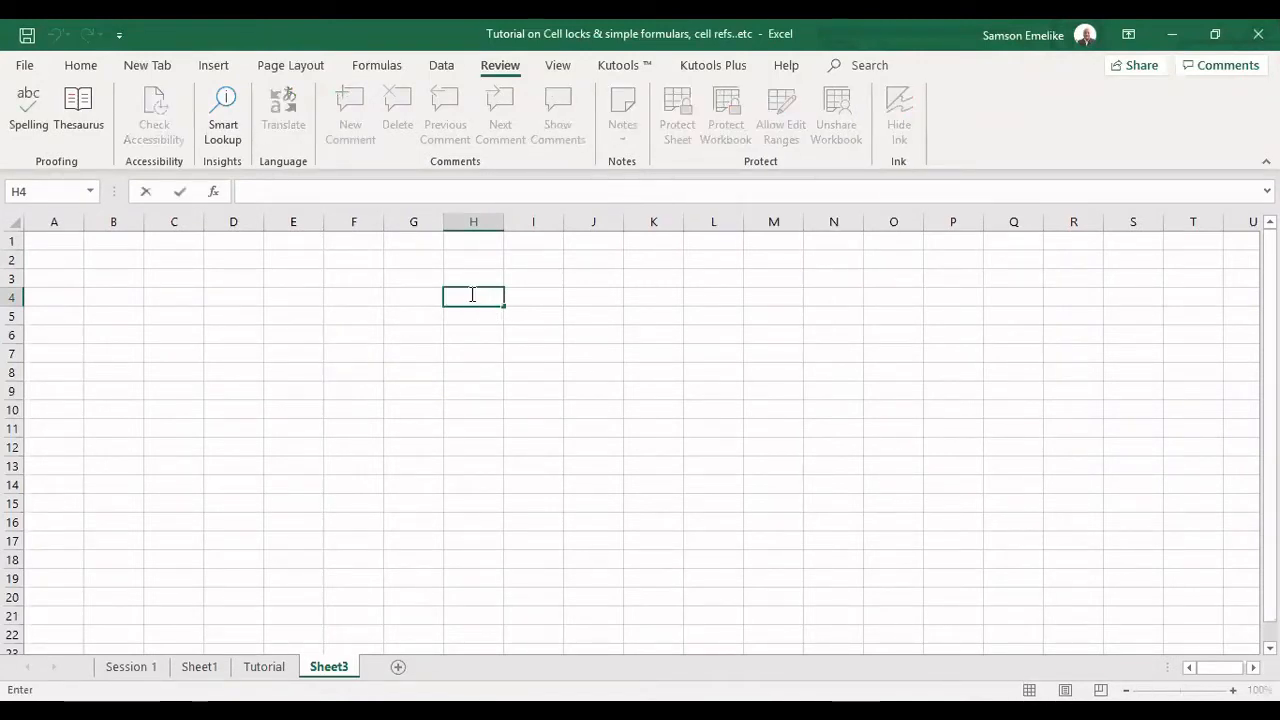
type("wwwwww")
key("Return")
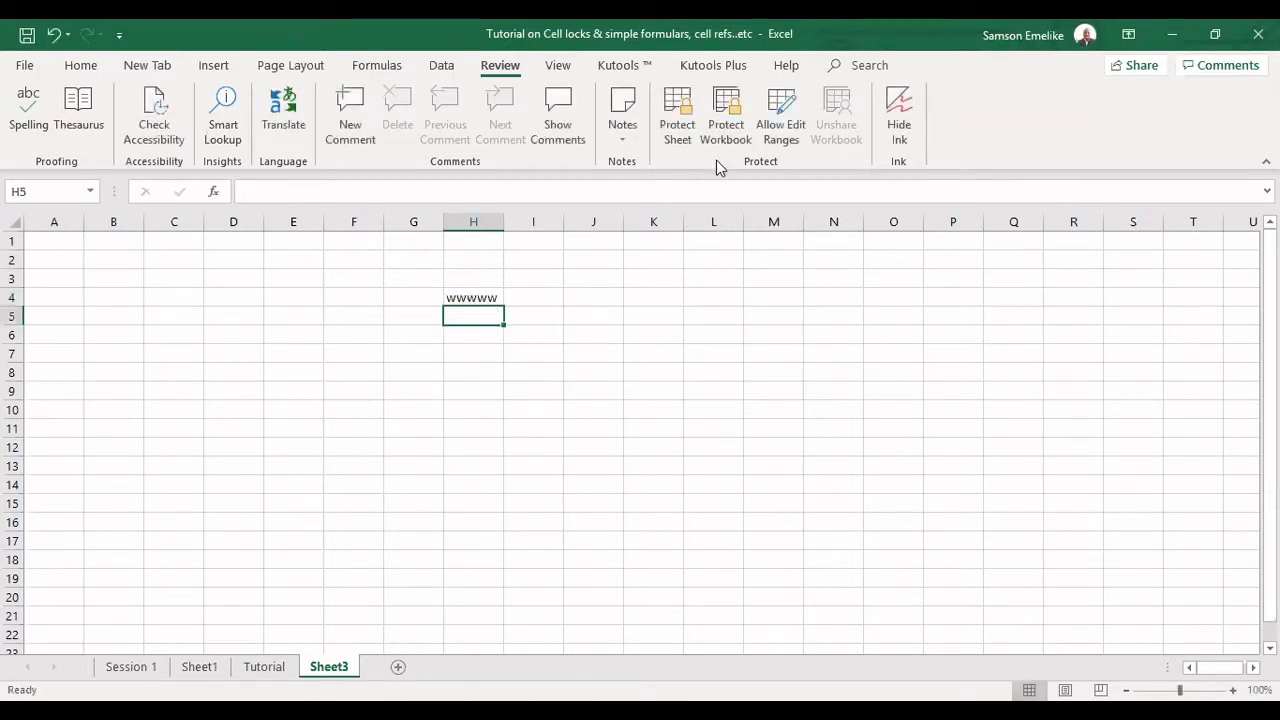
Protect the worksheet again without a password and try to edit cell C4.
left_click(677, 110)
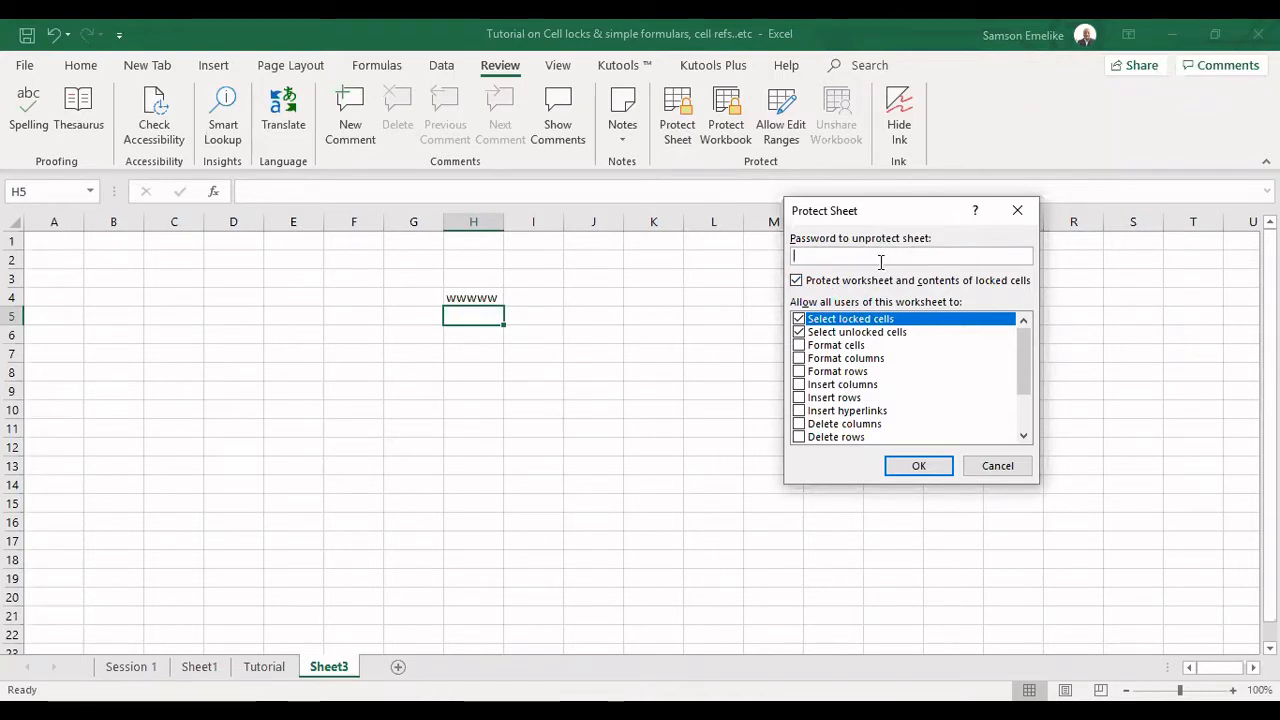
left_click(922, 468)
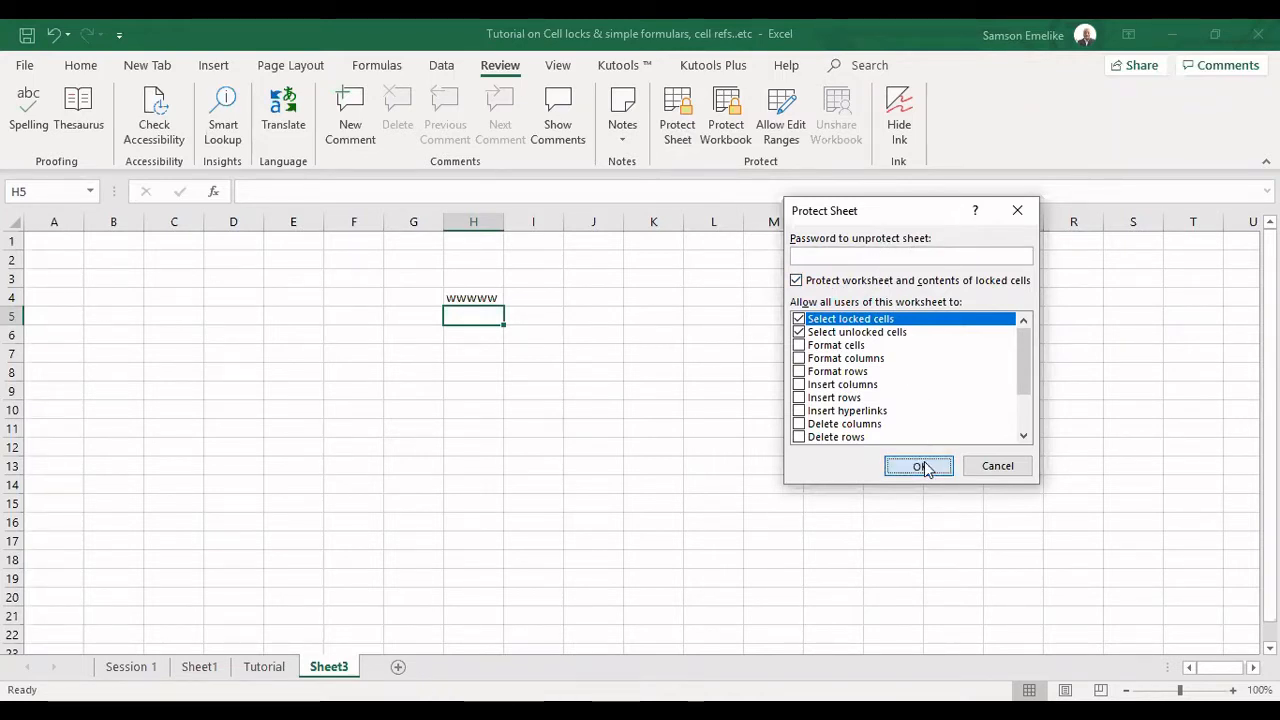
double_click(163, 292)
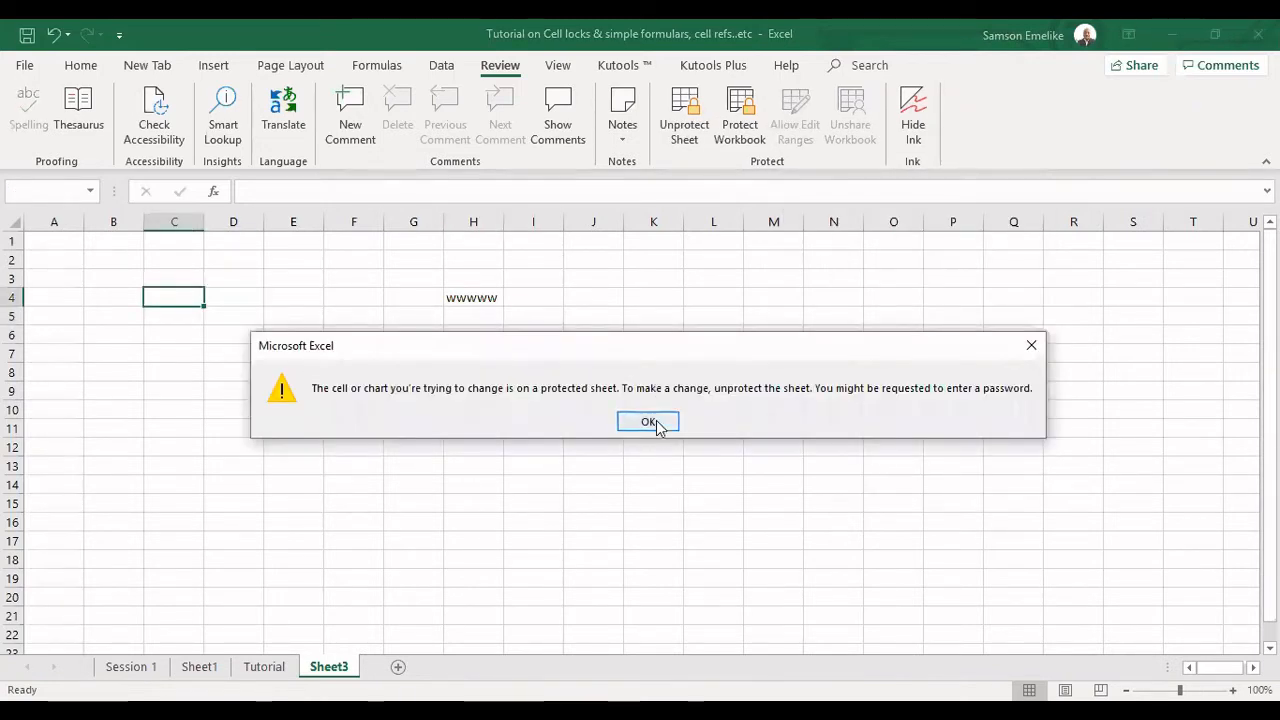
left_click(648, 422)
Try to edit cell S3 on the protected worksheet, and remove the sheet protection.
left_click(1120, 280)
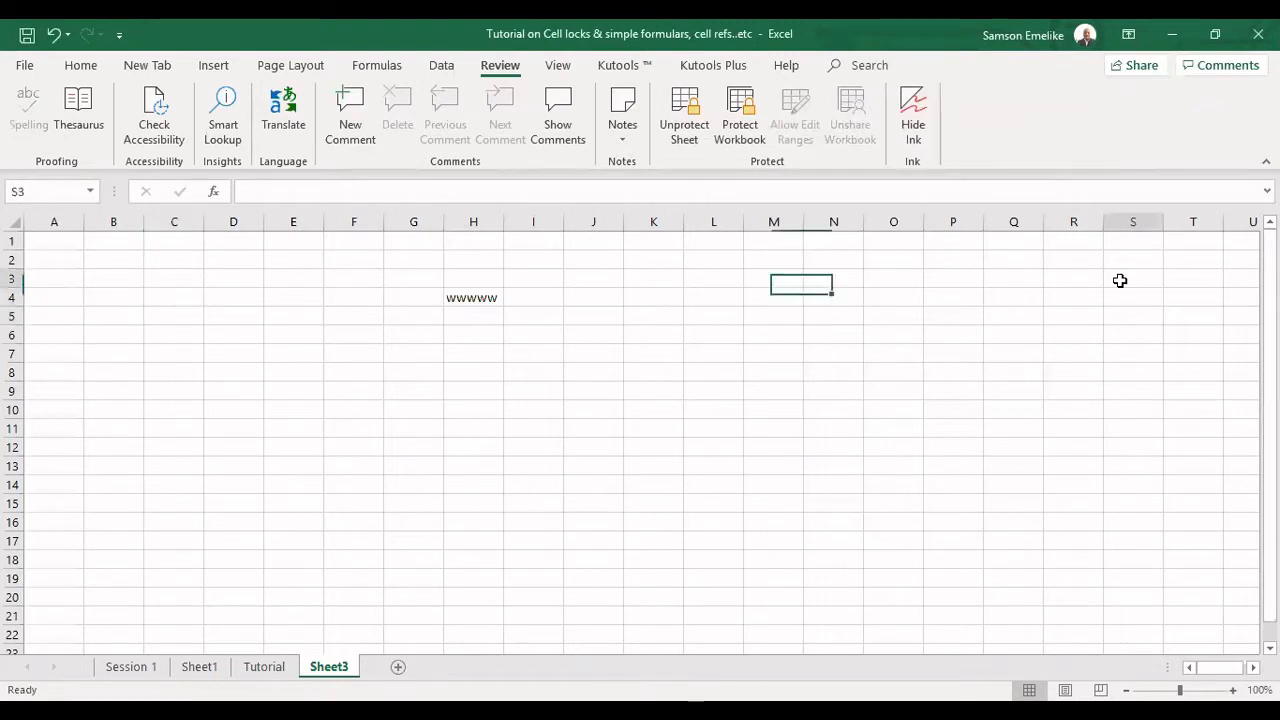
double_click(1120, 280)
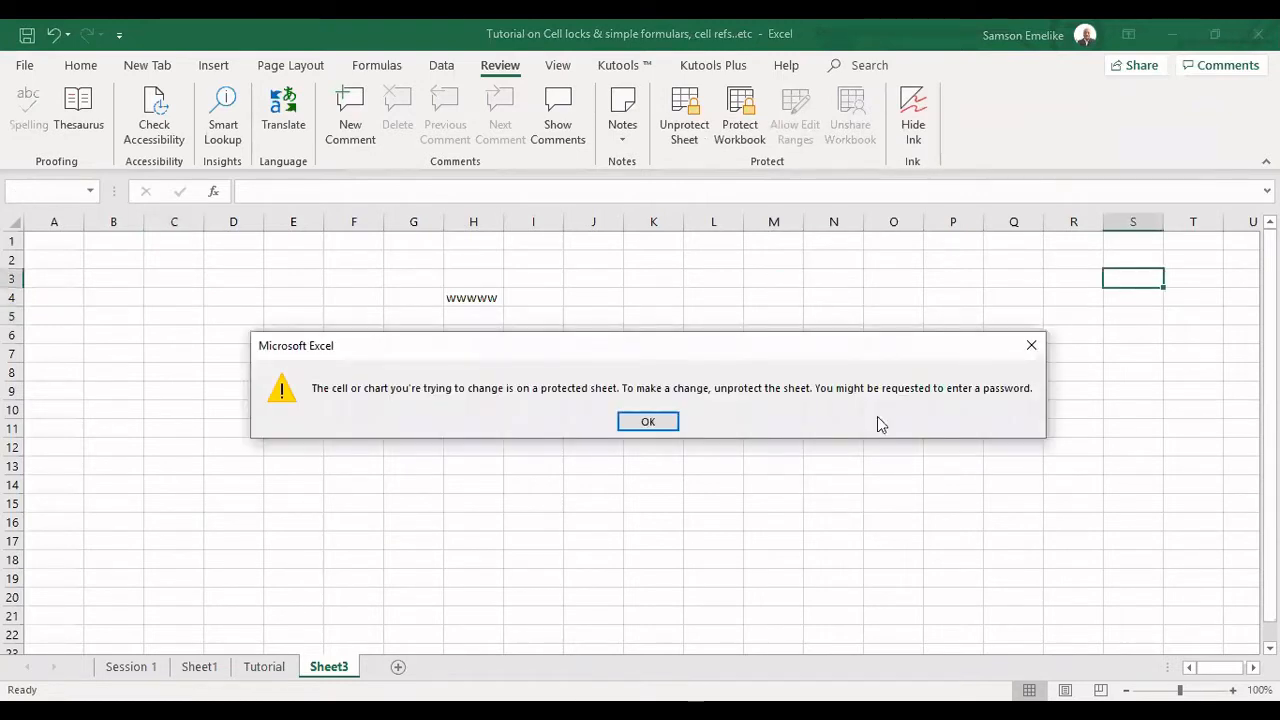
left_click(648, 422)
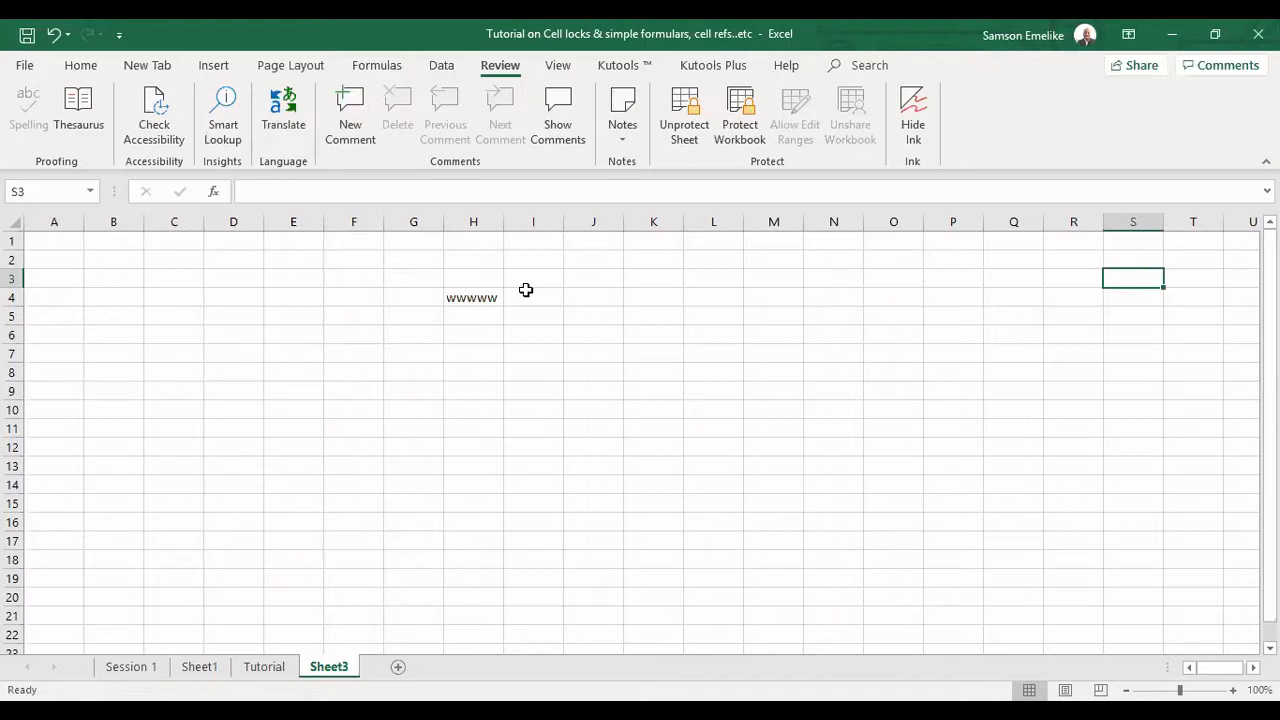
left_click(686, 108)
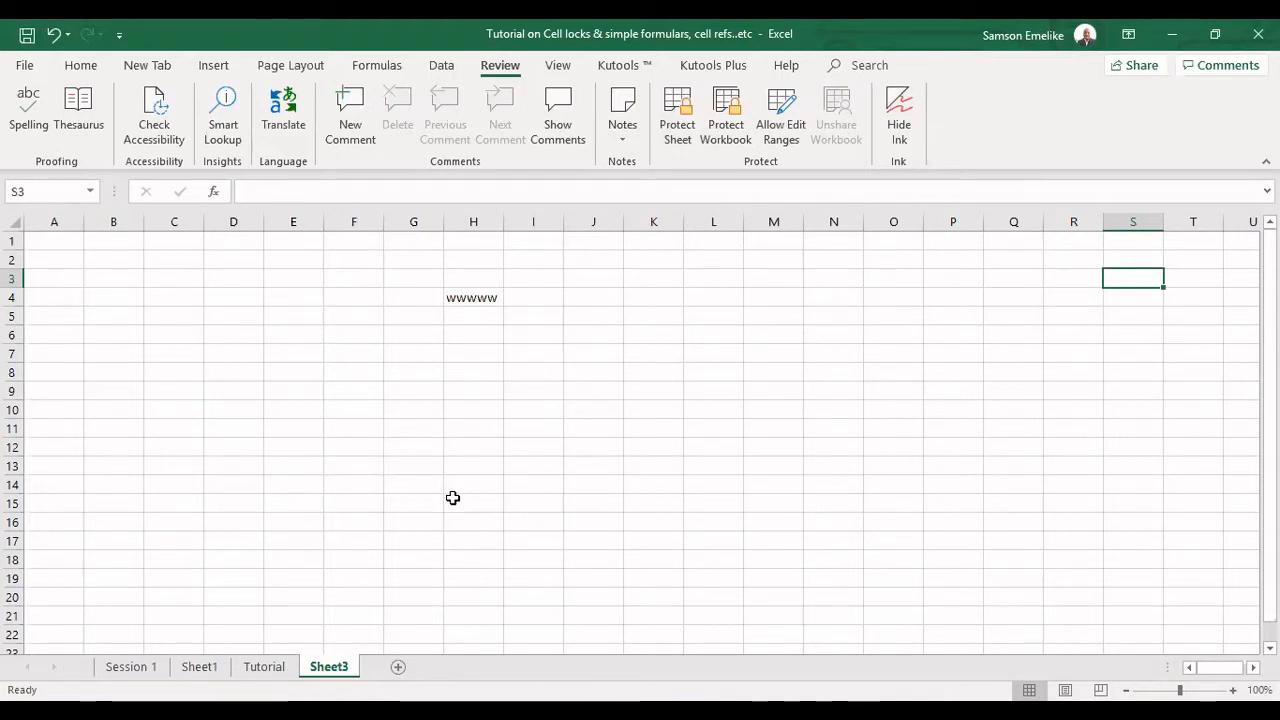
Apply the Locked protection setting to all cells of the Tutorial sheet.
left_click(274, 666)
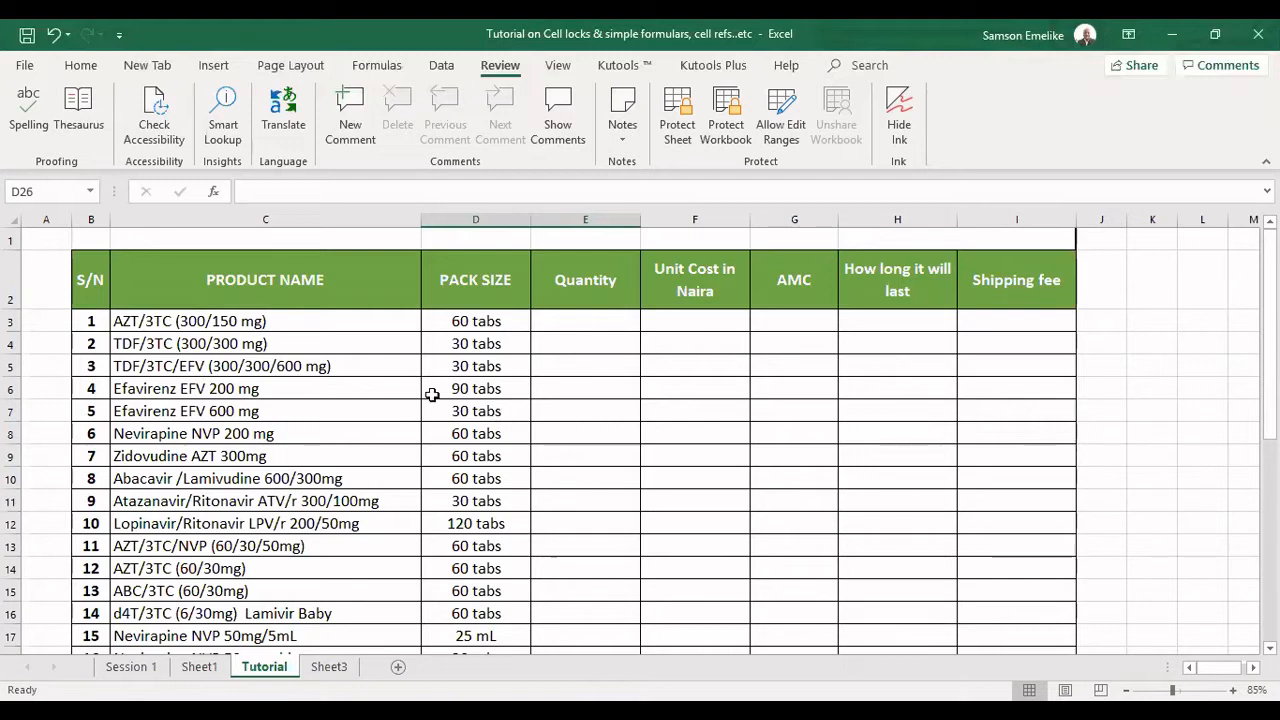
left_click(10, 217)
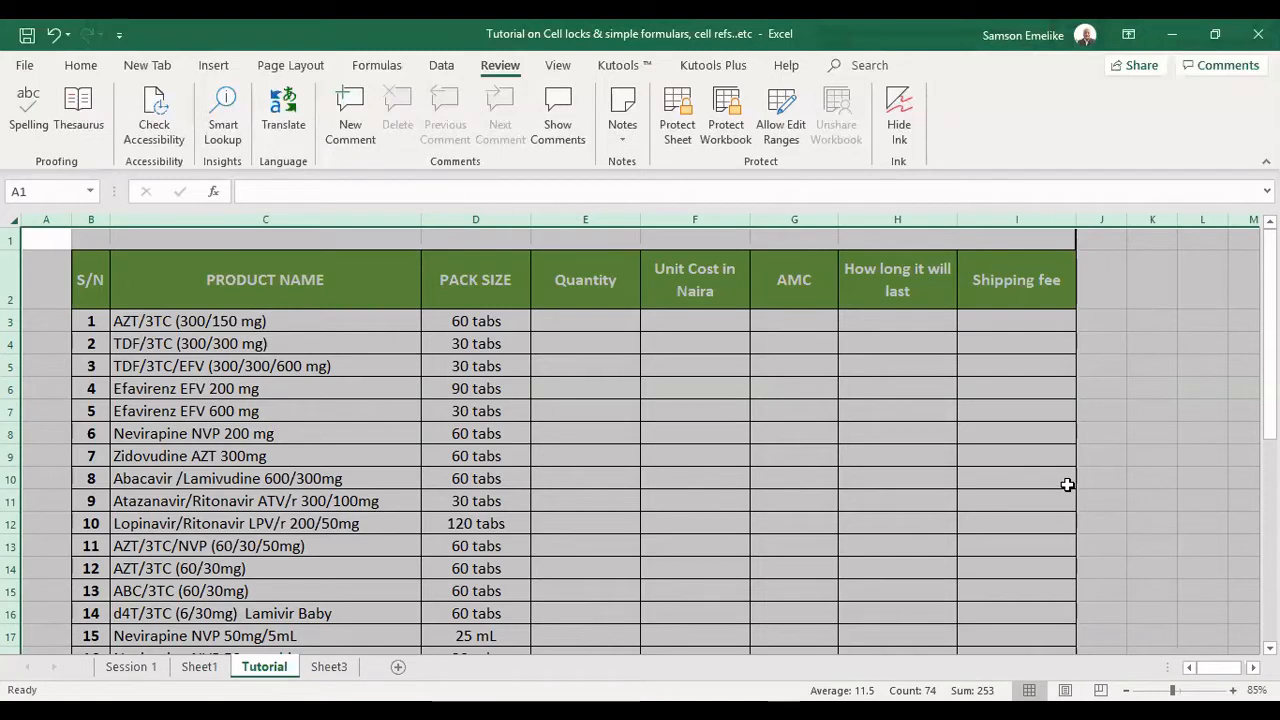
key("ctrl+1")
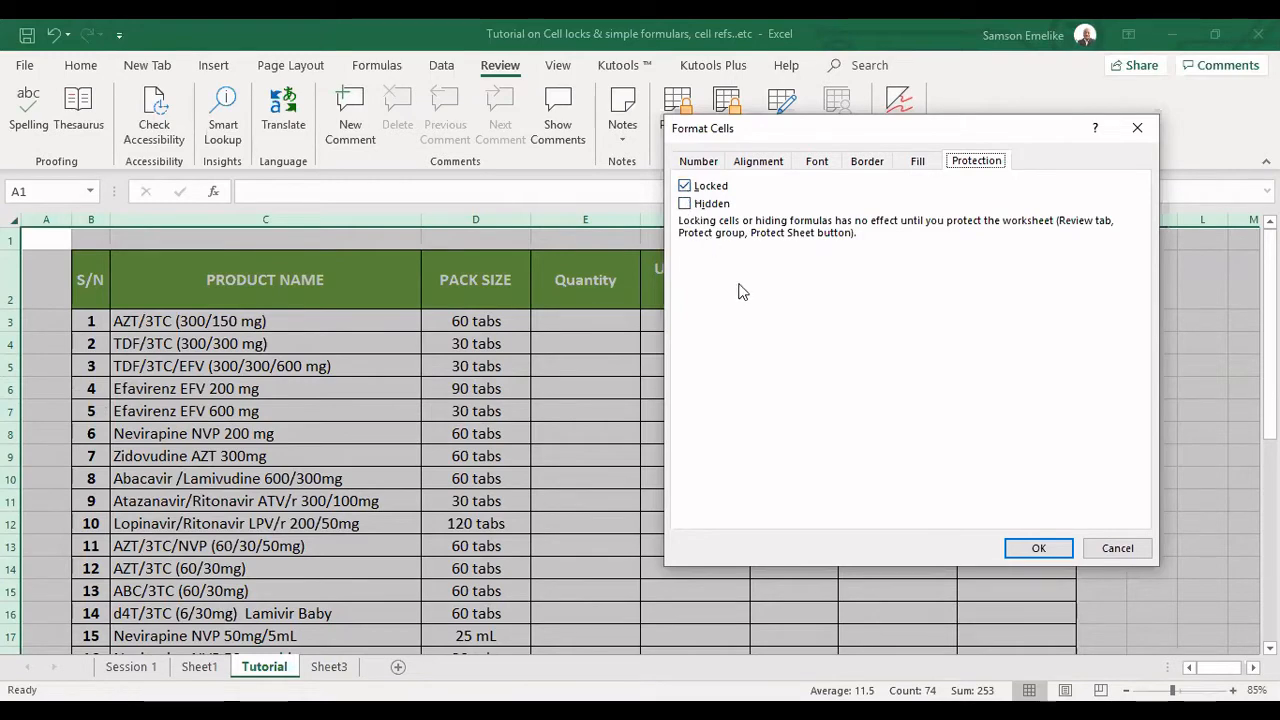
left_click(1040, 549)
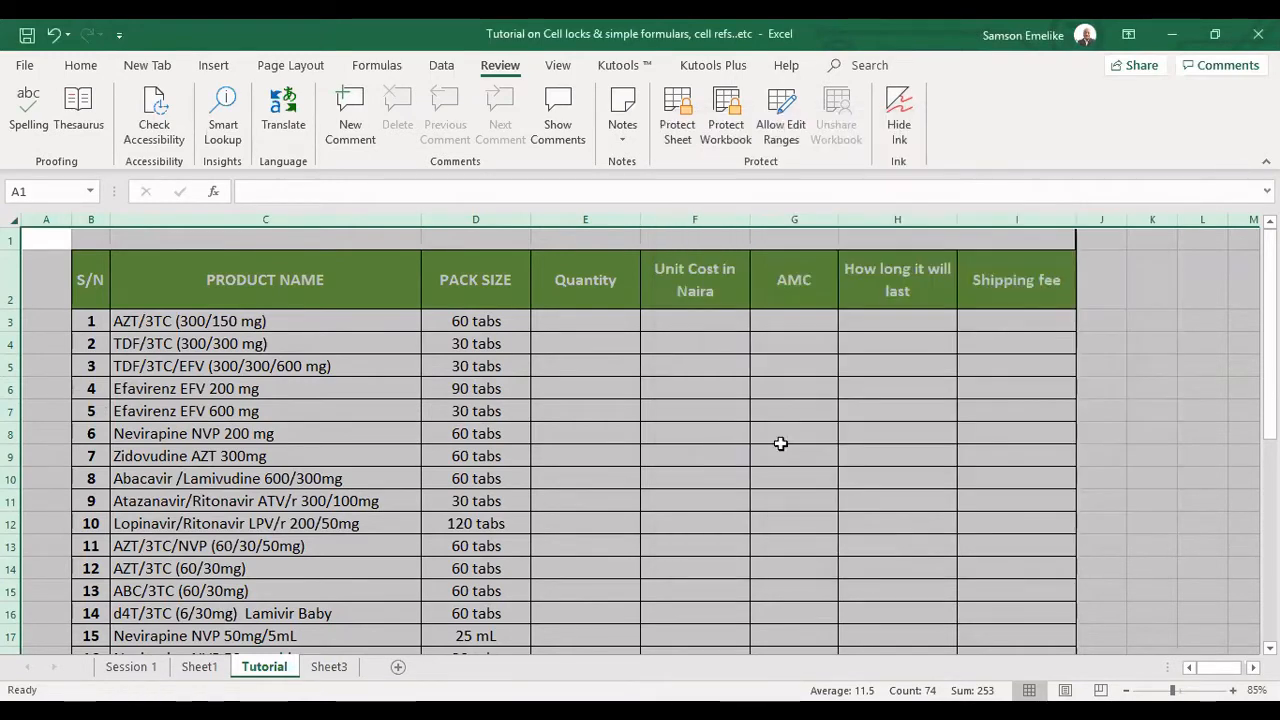
Highlight the pack sizes in D3:D10 with a yellow fill.
left_click(585, 357)
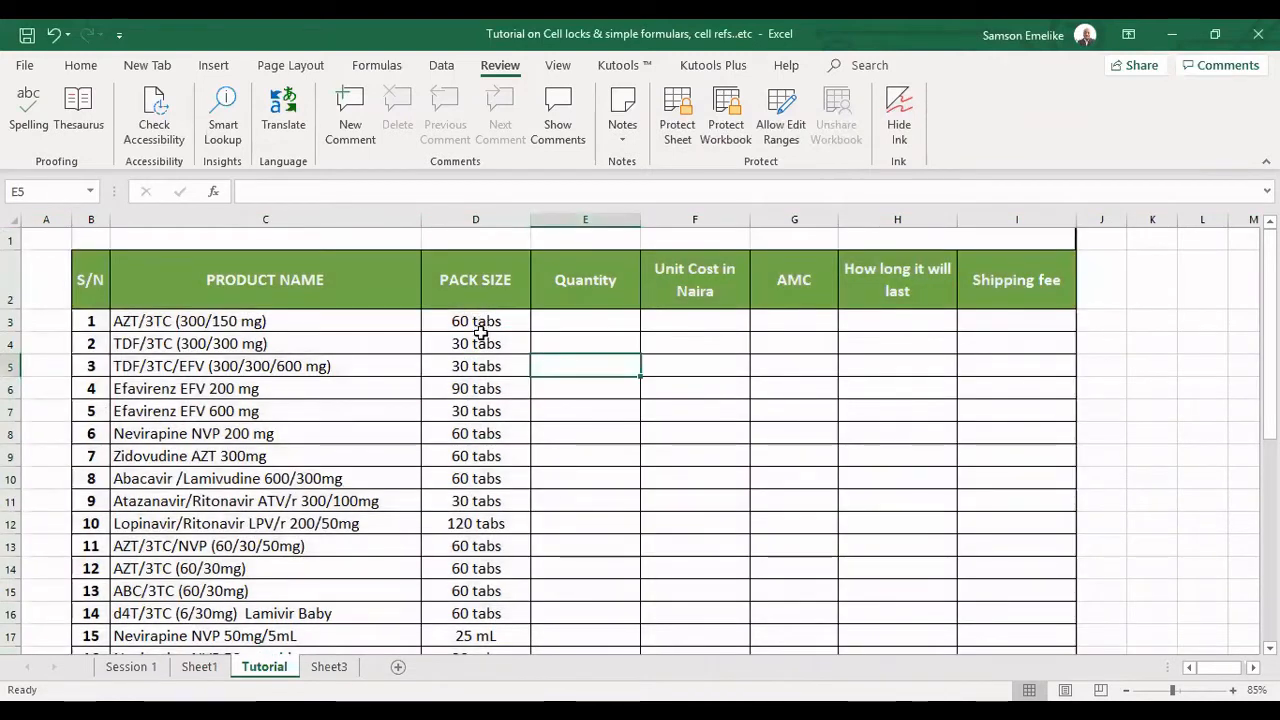
left_click_drag(480, 332, 472, 478)
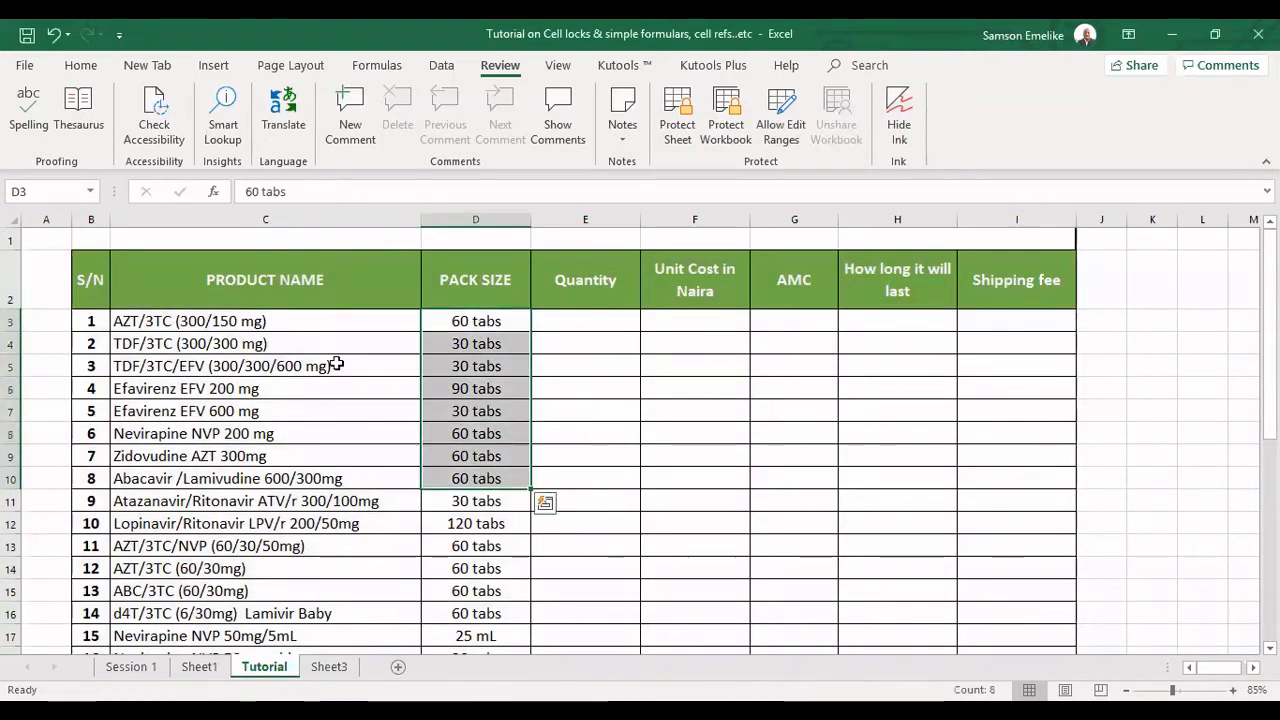
left_click(81, 65)
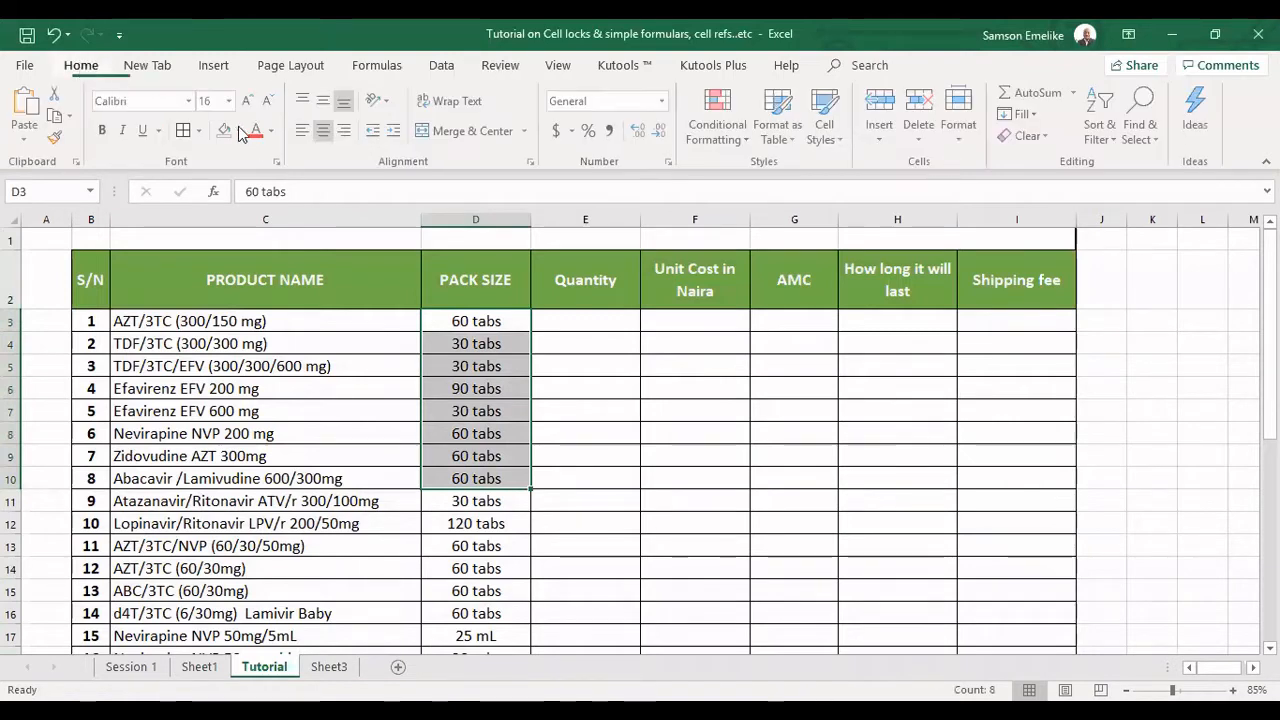
left_click(240, 131)
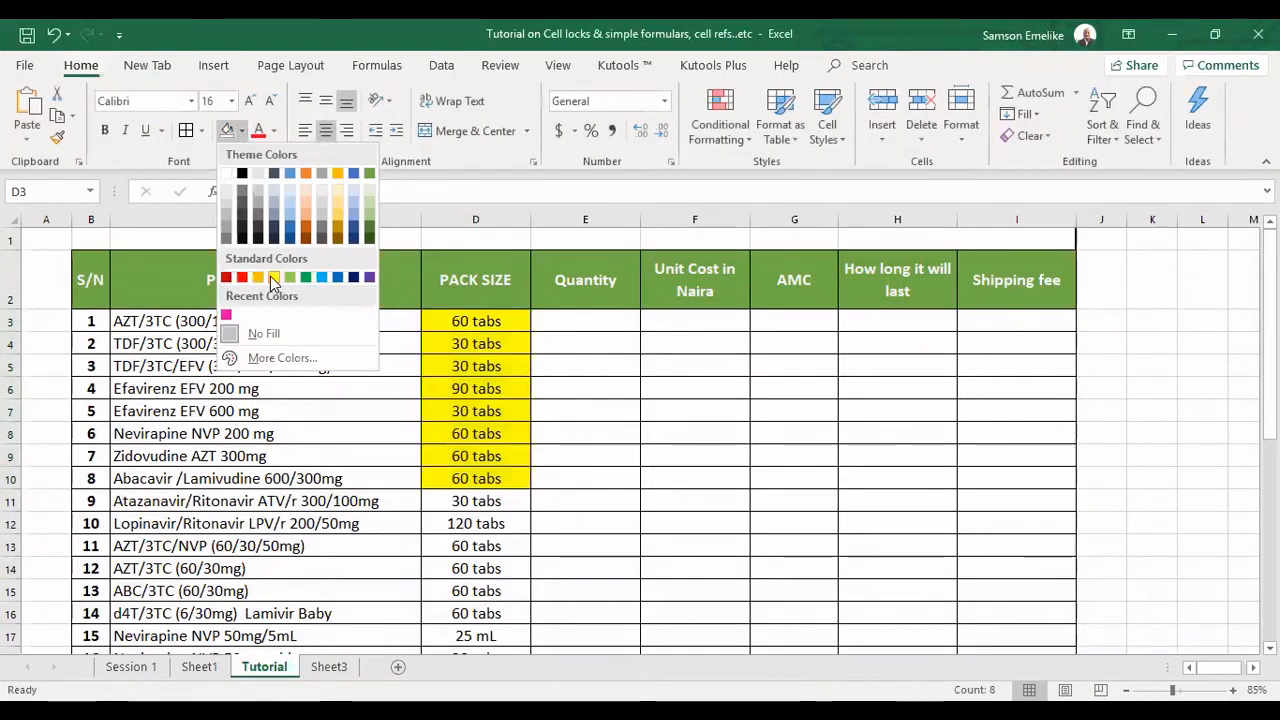
left_click(488, 328)
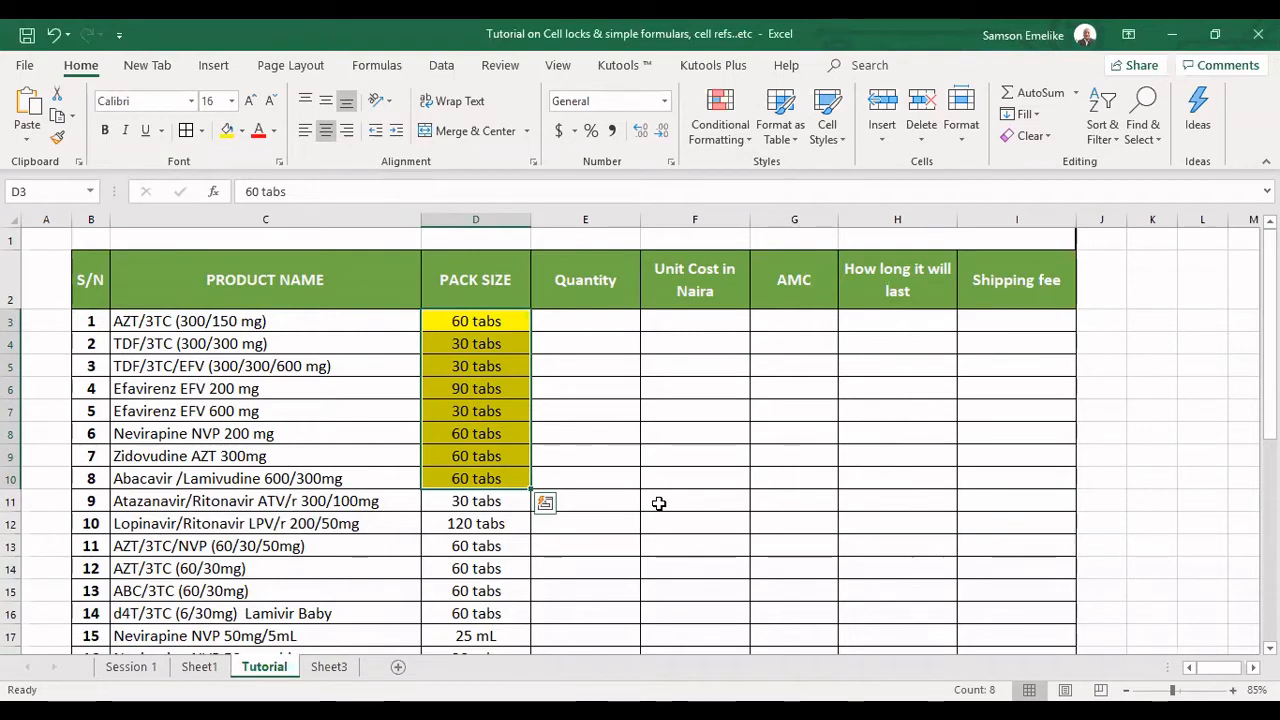
Turn off the Locked protection setting for the yellow pack size cells D3:D10.
key("ctrl+1")
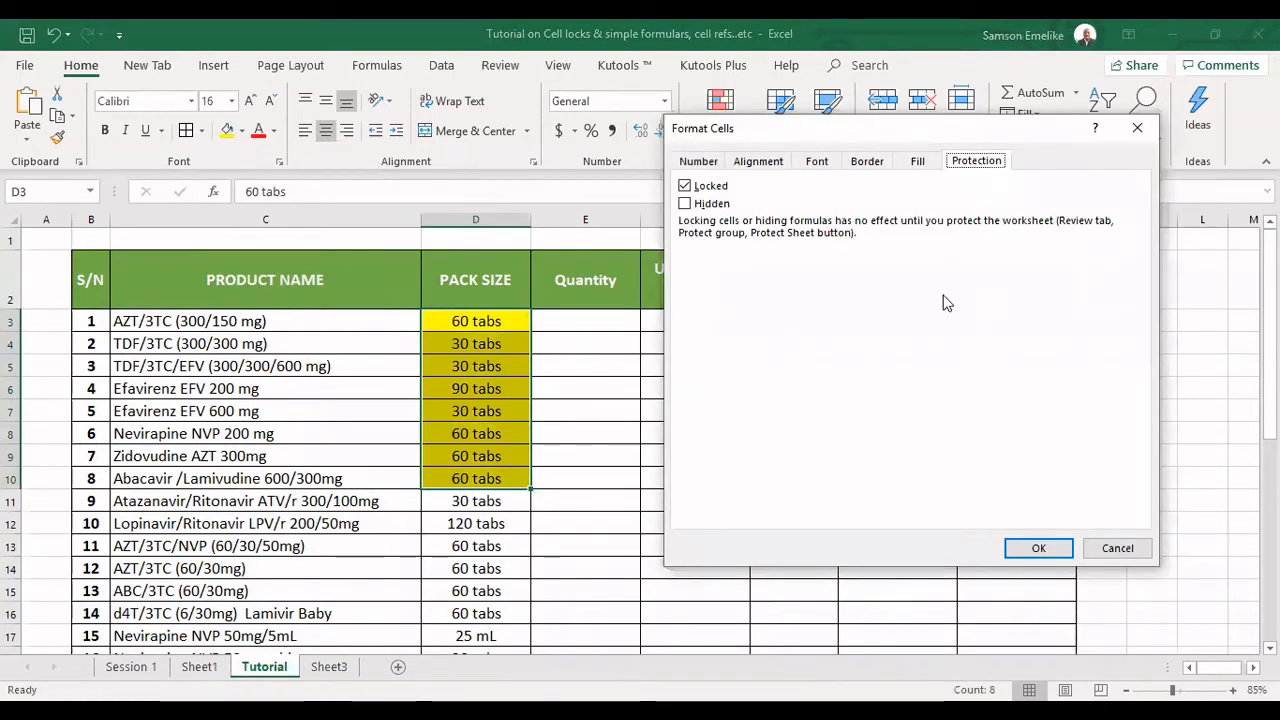
left_click(686, 188)
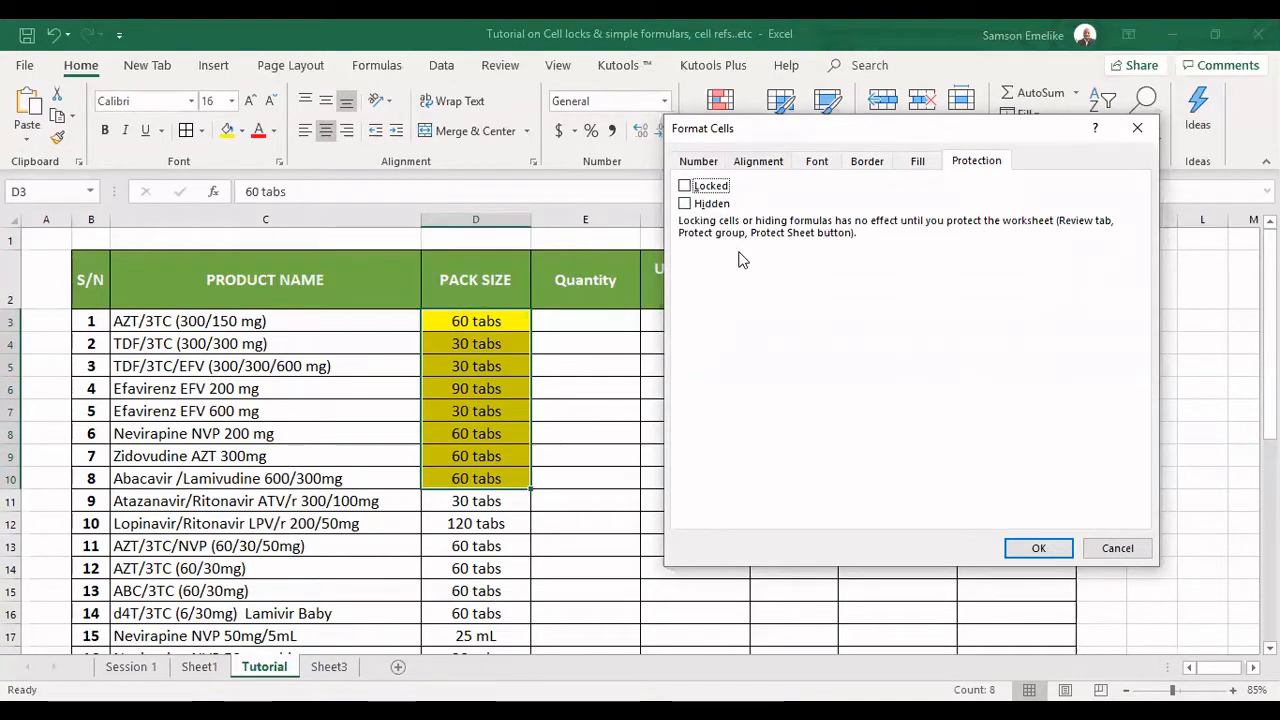
left_click(1042, 548)
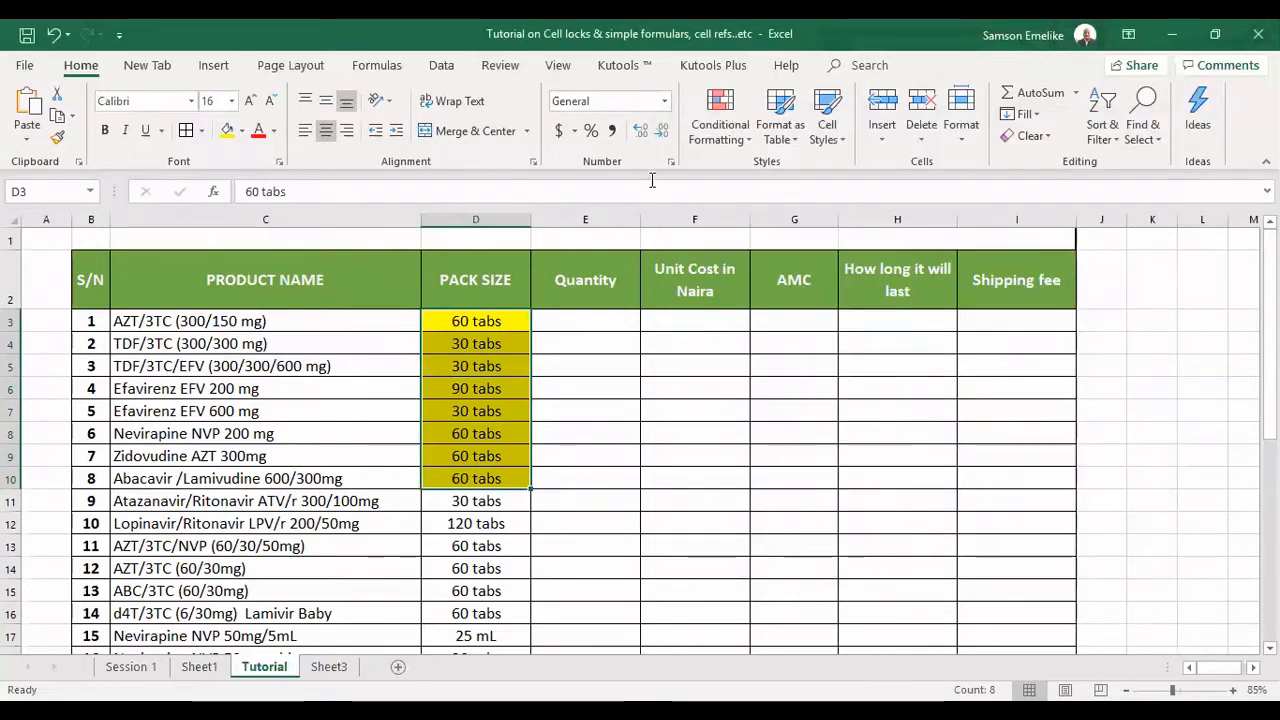
Check the Locked protection setting across the entire Tutorial sheet, discarding any trial changes to it.
left_click(248, 431)
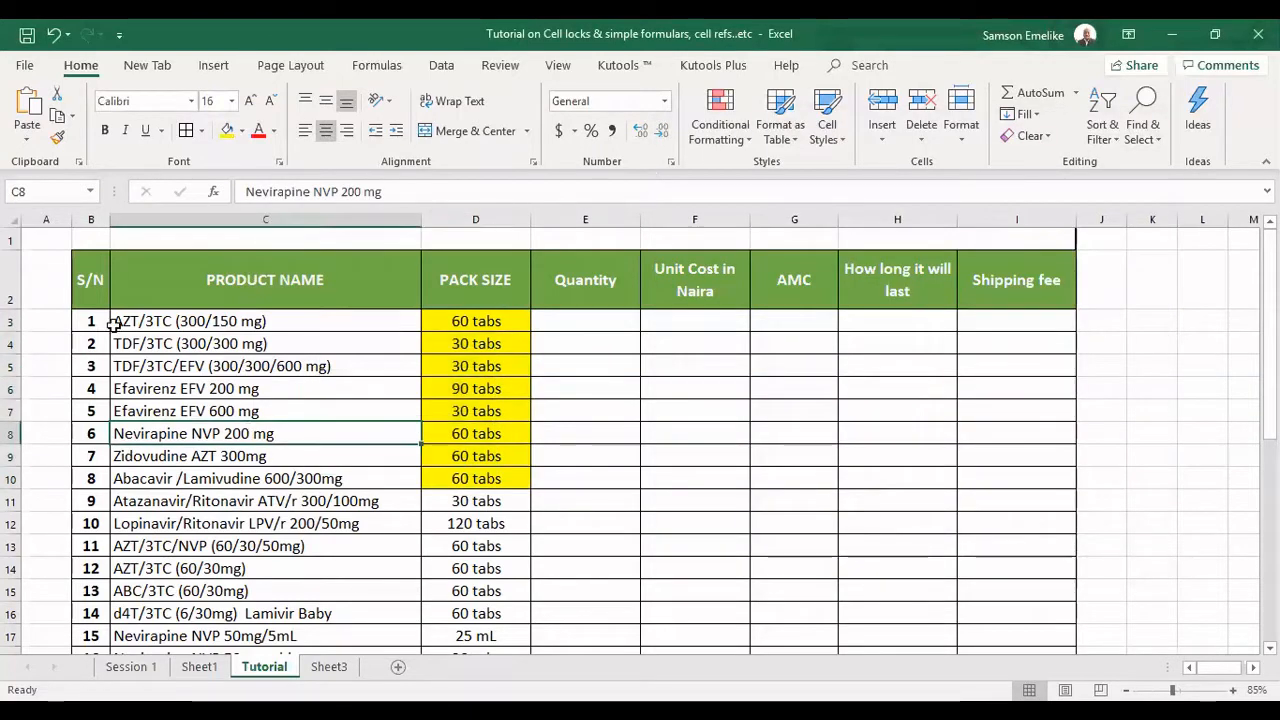
left_click(7, 213)
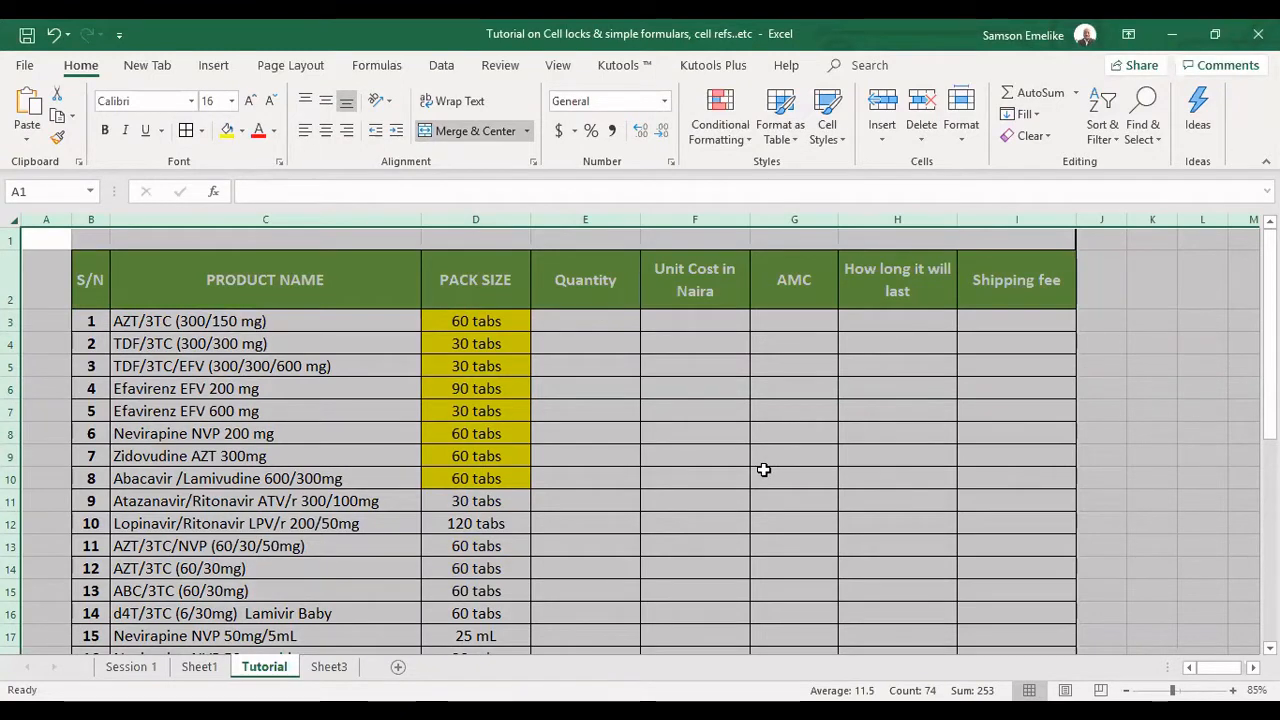
key("ctrl+1")
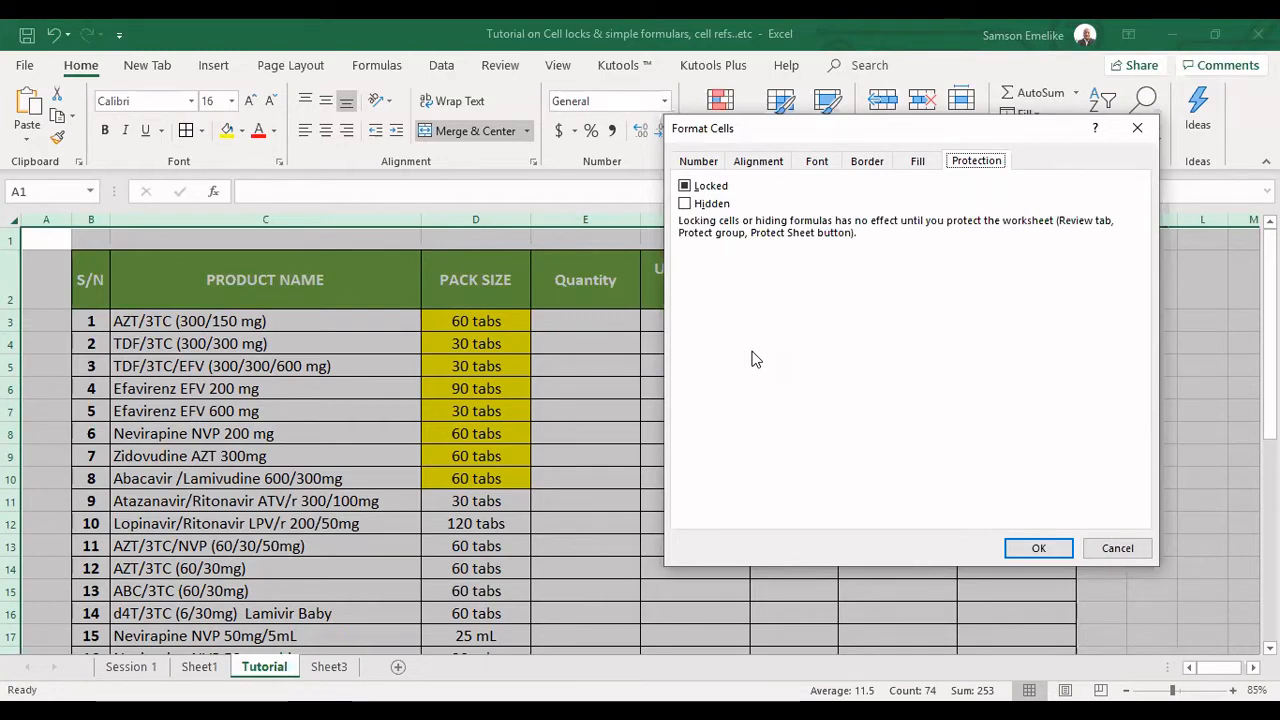
left_click(685, 186)
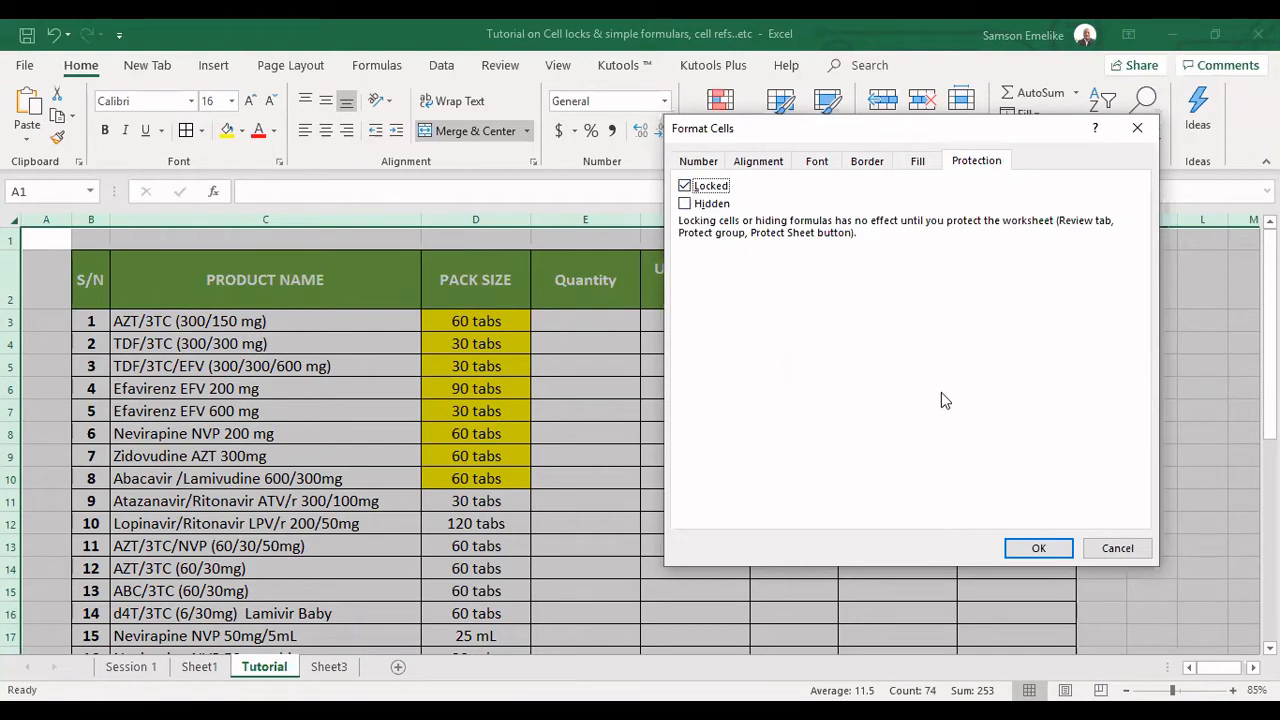
left_click(685, 188)
left_click(1116, 548)
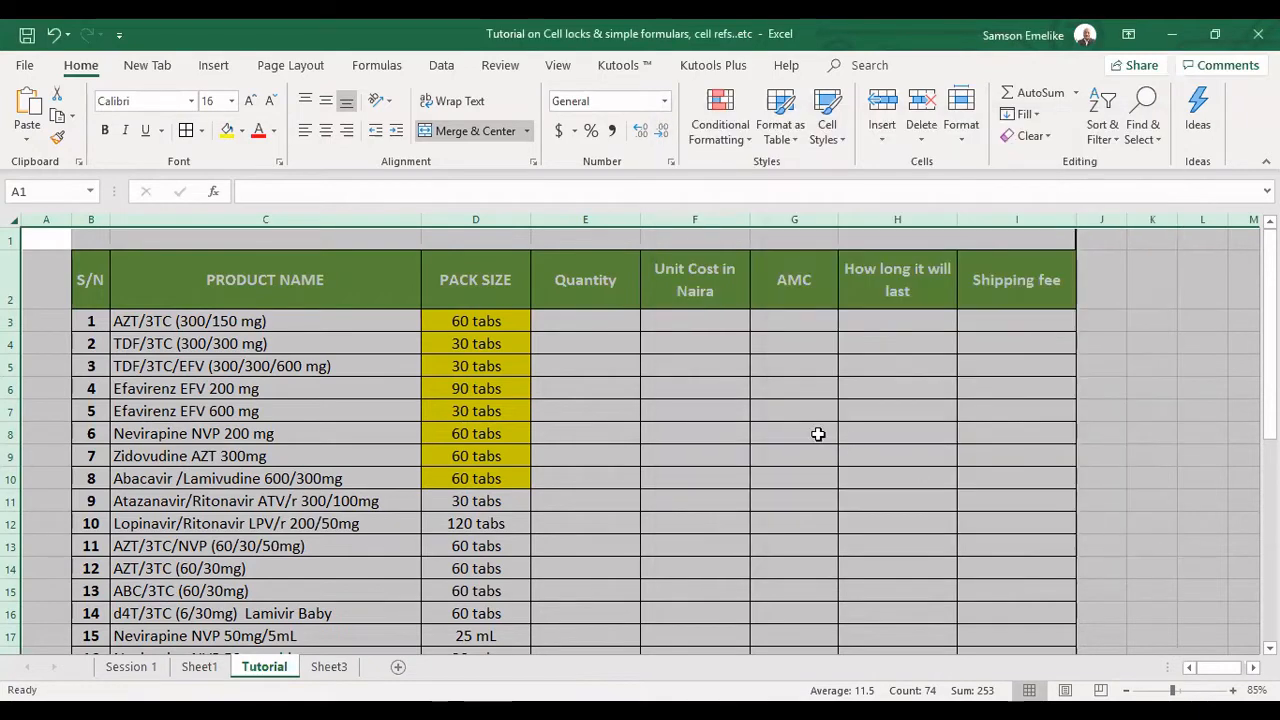
key("ctrl+1")
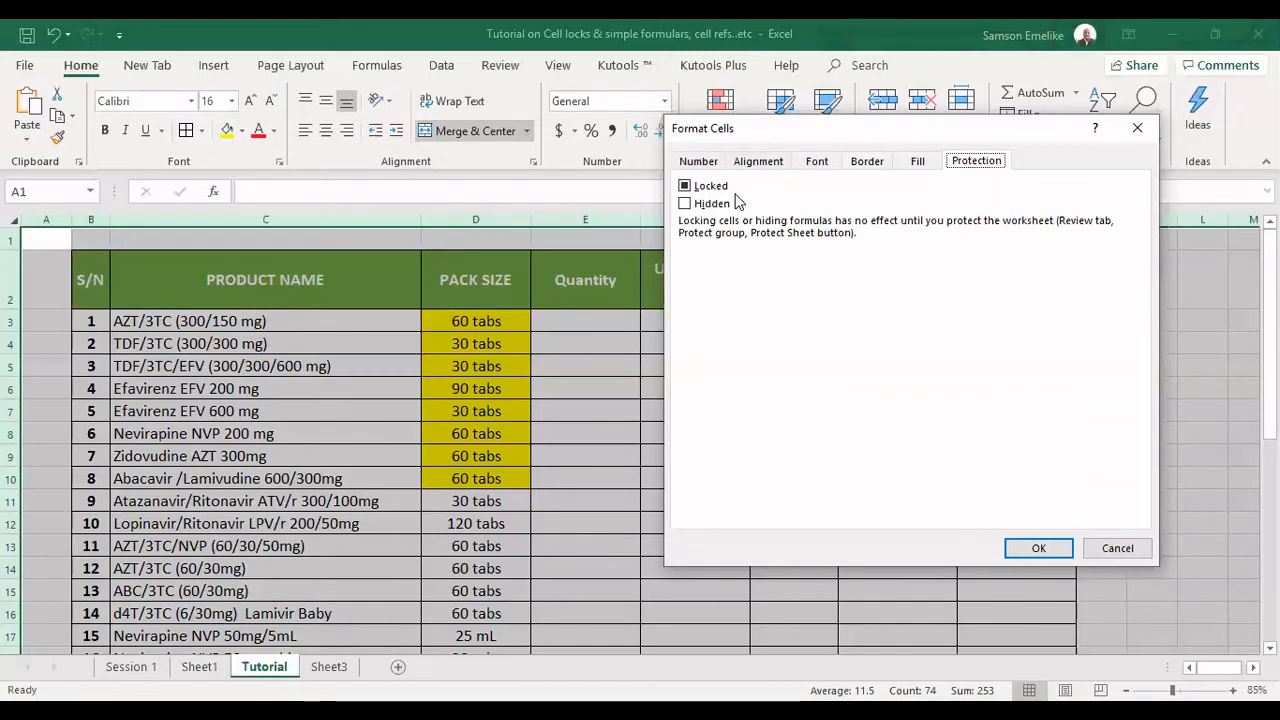
left_click(1127, 552)
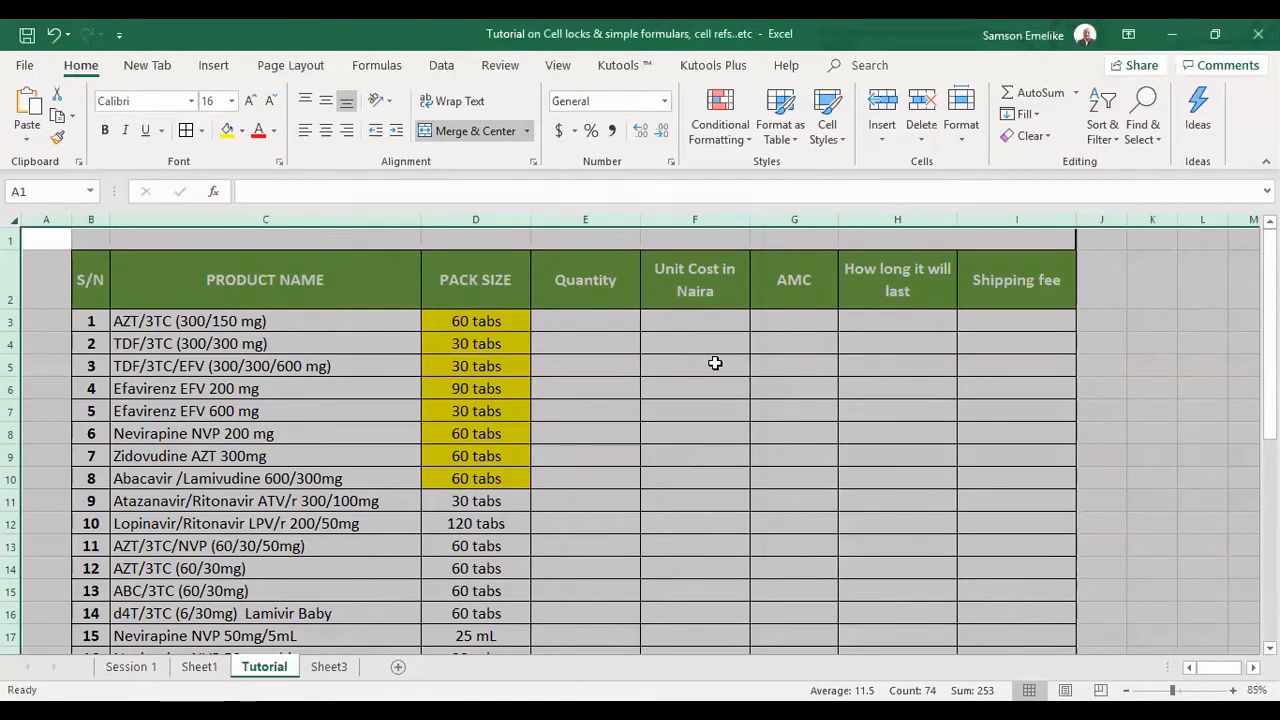
left_click(720, 374)
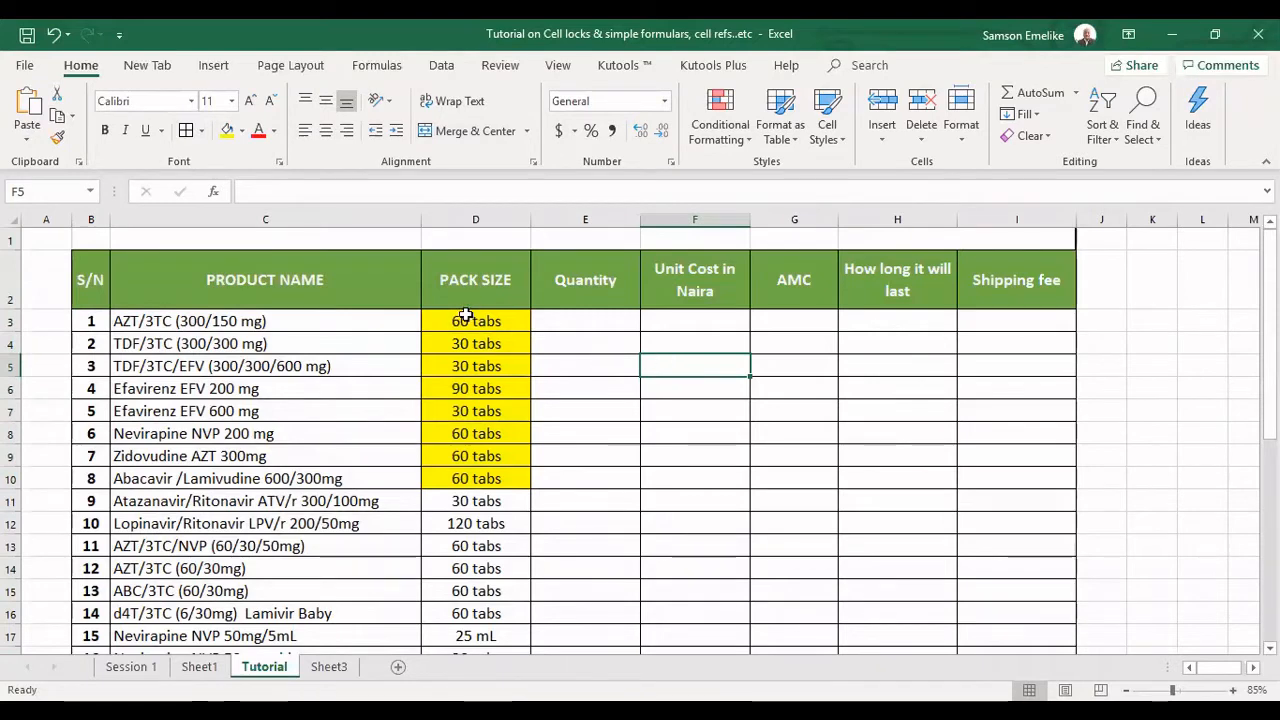
Protect the Tutorial sheet without a password, allowing only selection of locked and unlocked cells.
left_click_drag(465, 315, 468, 476)
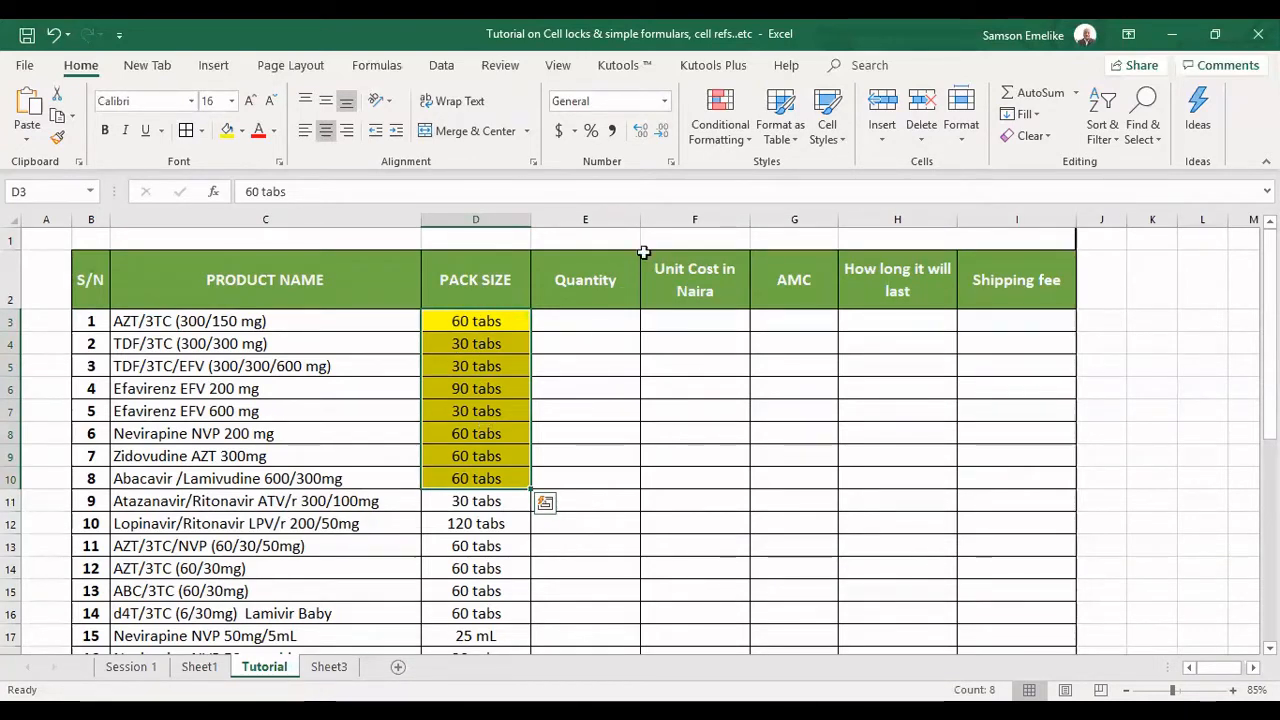
left_click(500, 65)
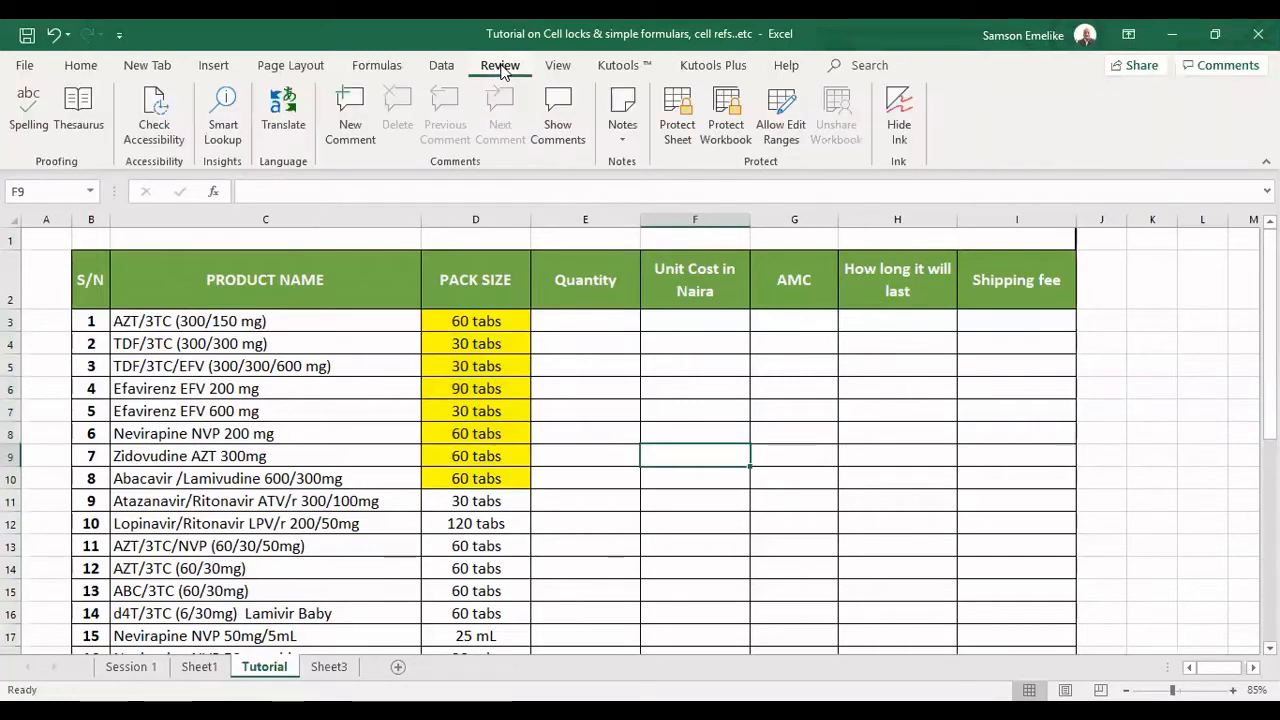
left_click(677, 115)
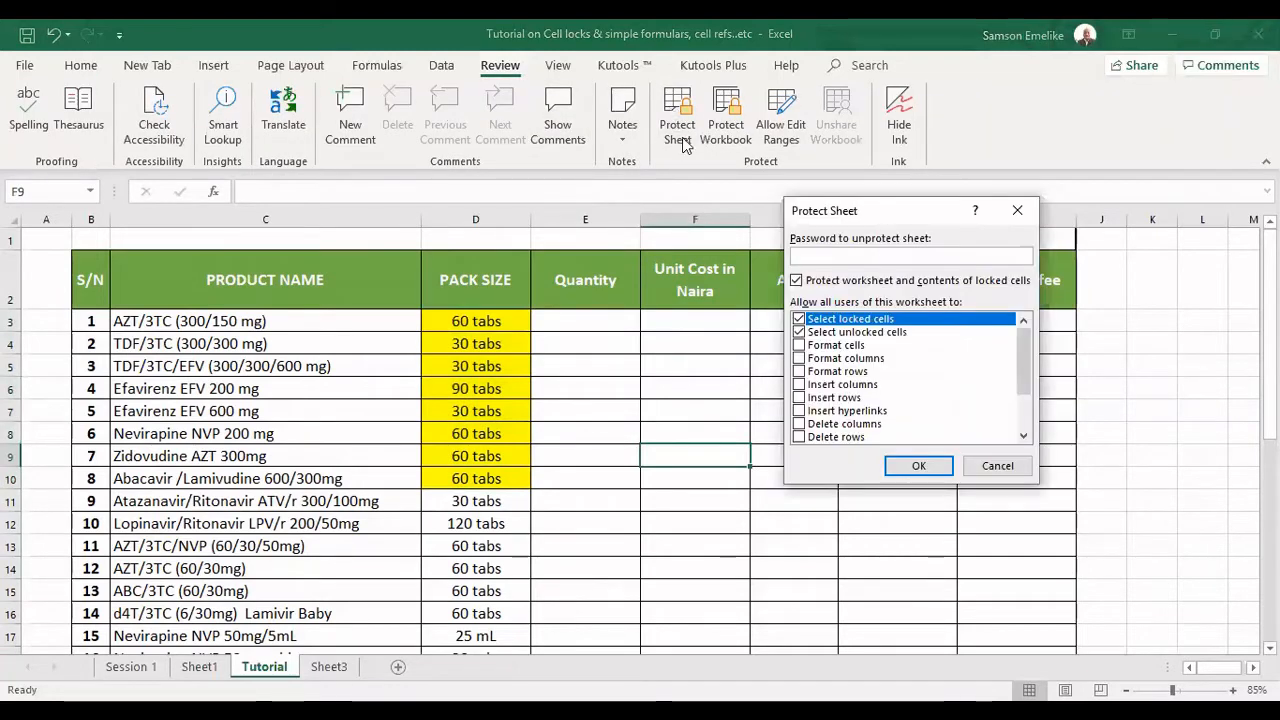
left_click(920, 466)
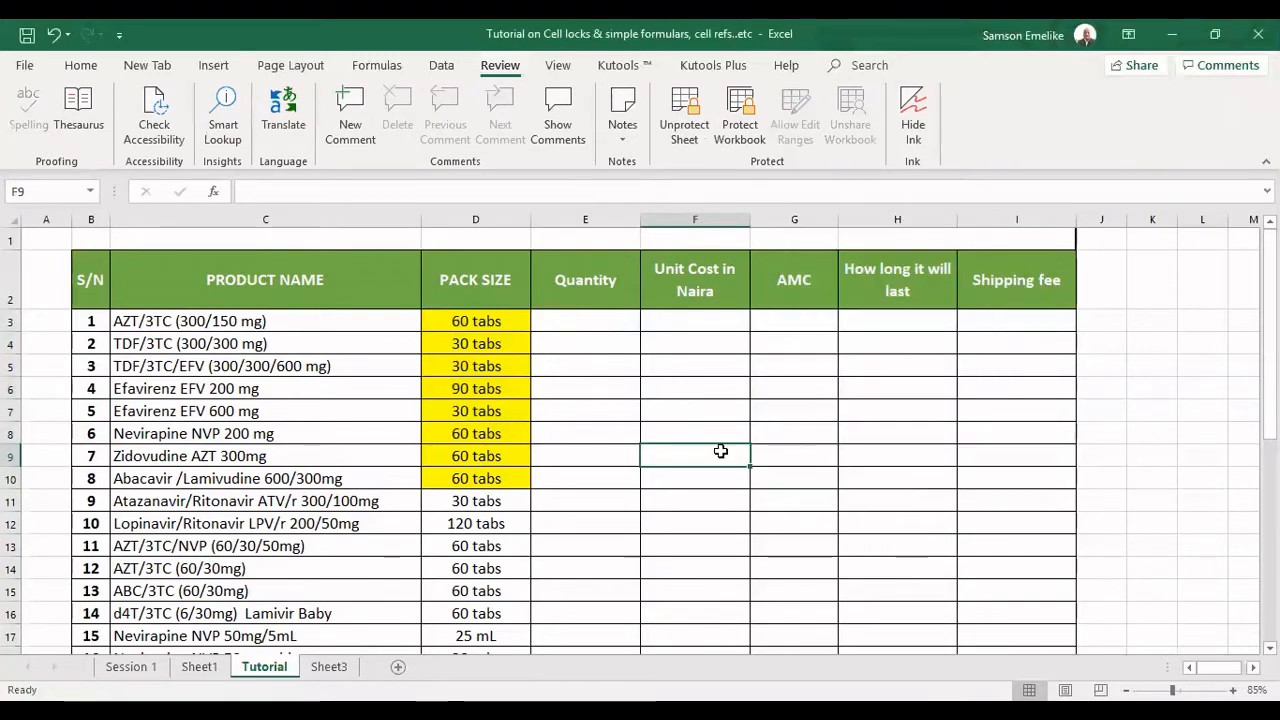
Try to edit the locked product name in C3 on the protected sheet.
left_click(160, 321)
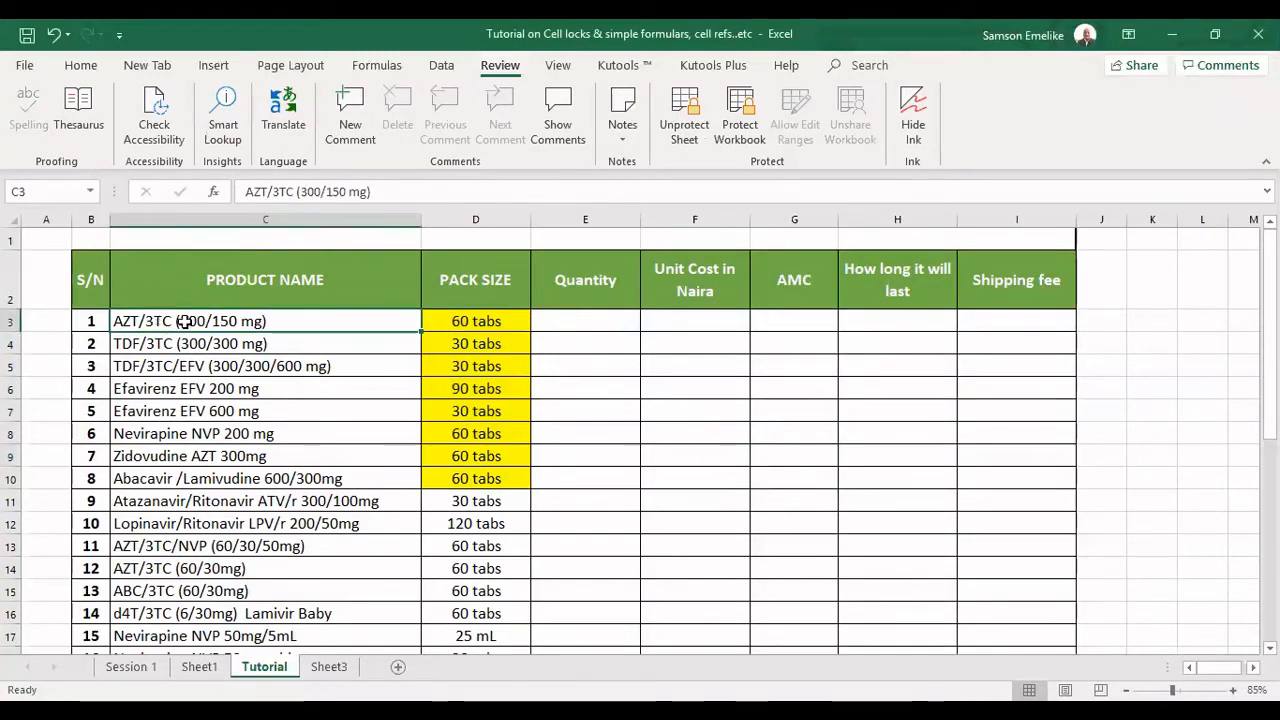
double_click(240, 323)
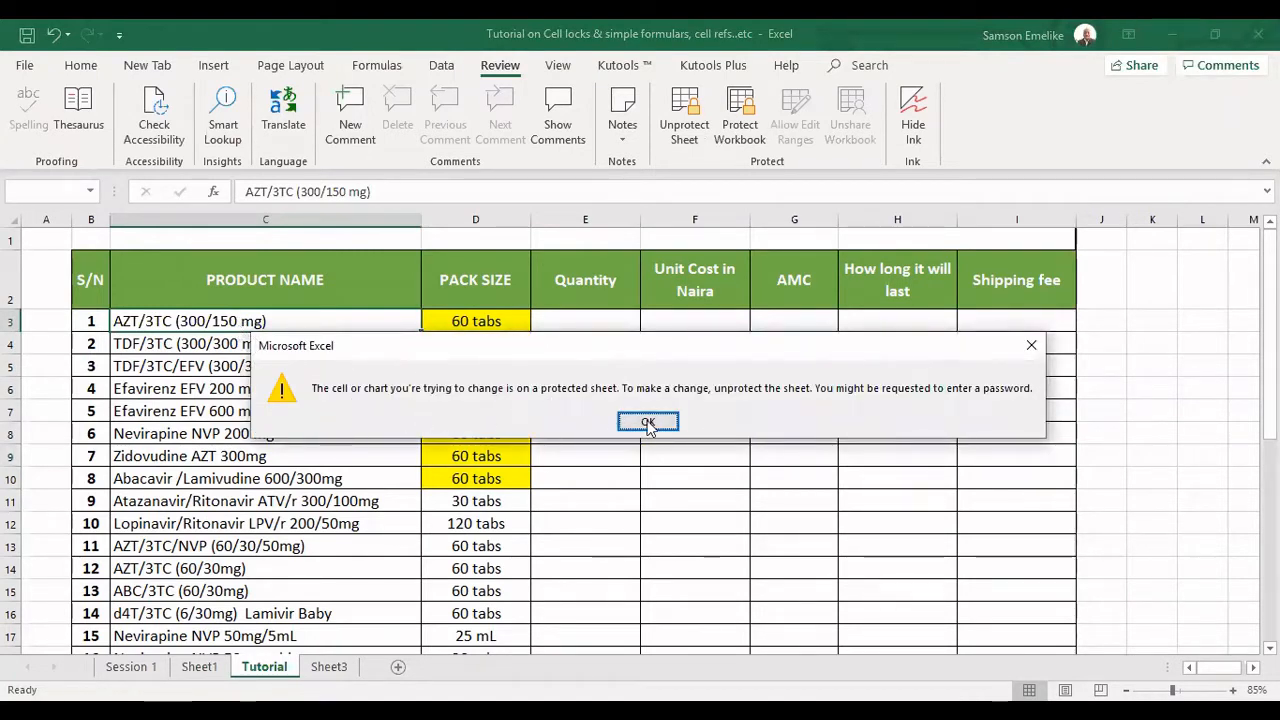
key("Return")
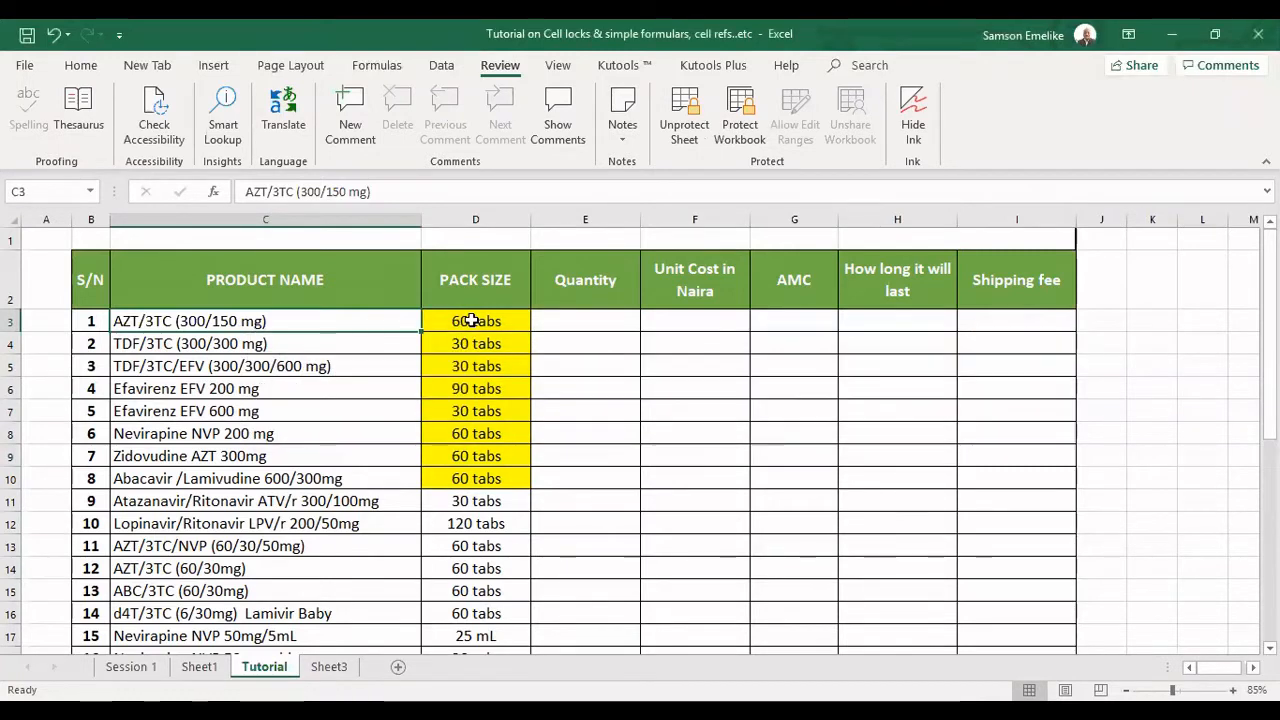
Replace the pack size in the yellow cell D3 with the text "unlocked".
double_click(472, 320)
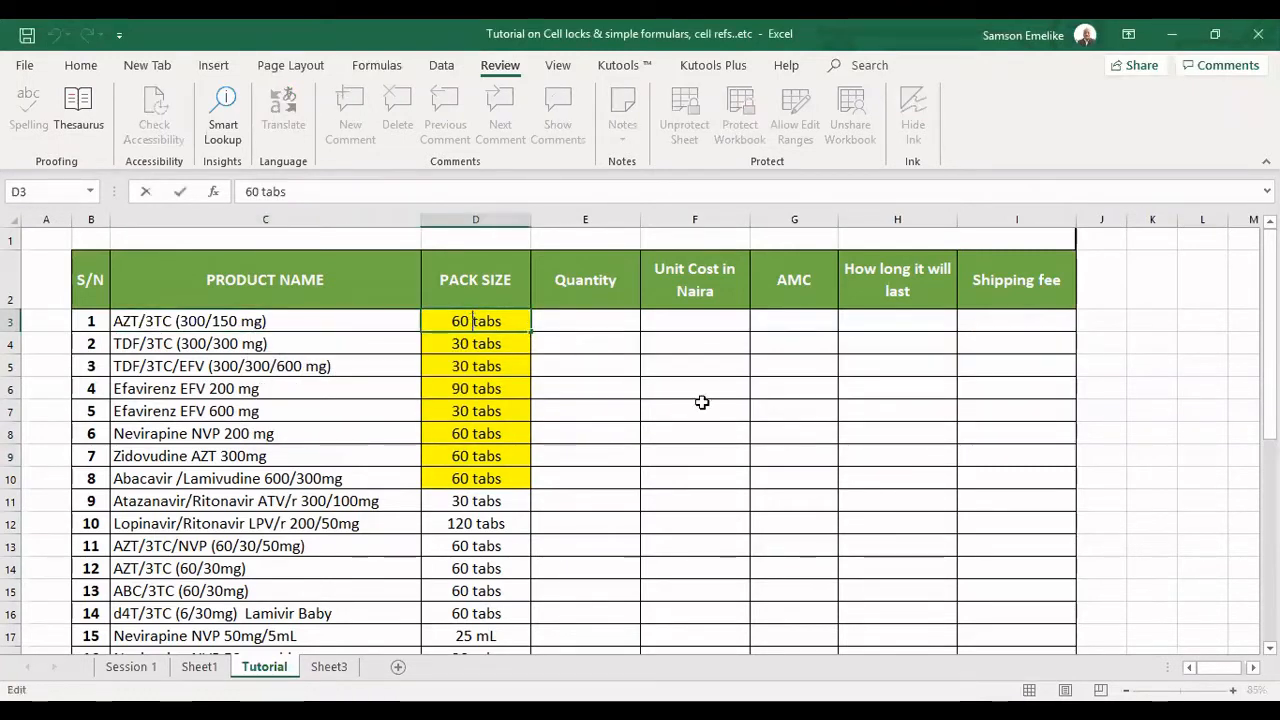
key("Delete")
key("Delete")
key("Delete")
key("Delete")
key("BackSpace")
key("BackSpace")
key("BackSpace")
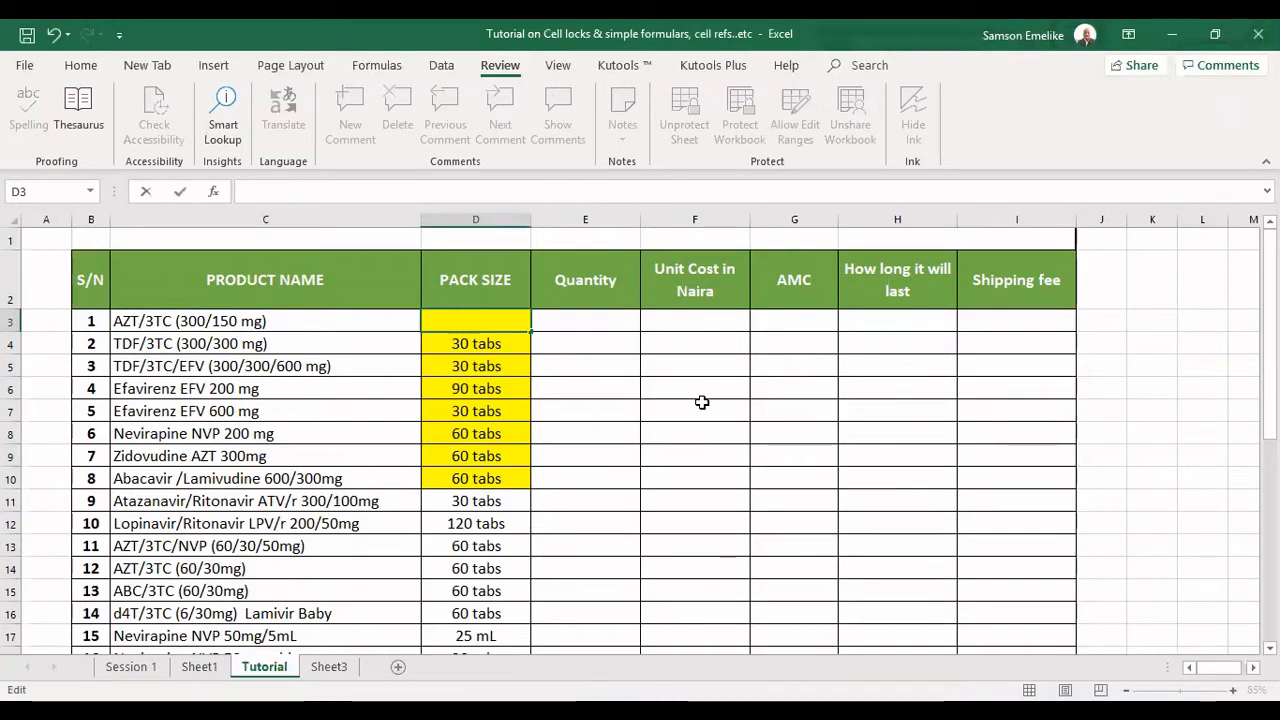
type("unlocked")
key("Return")
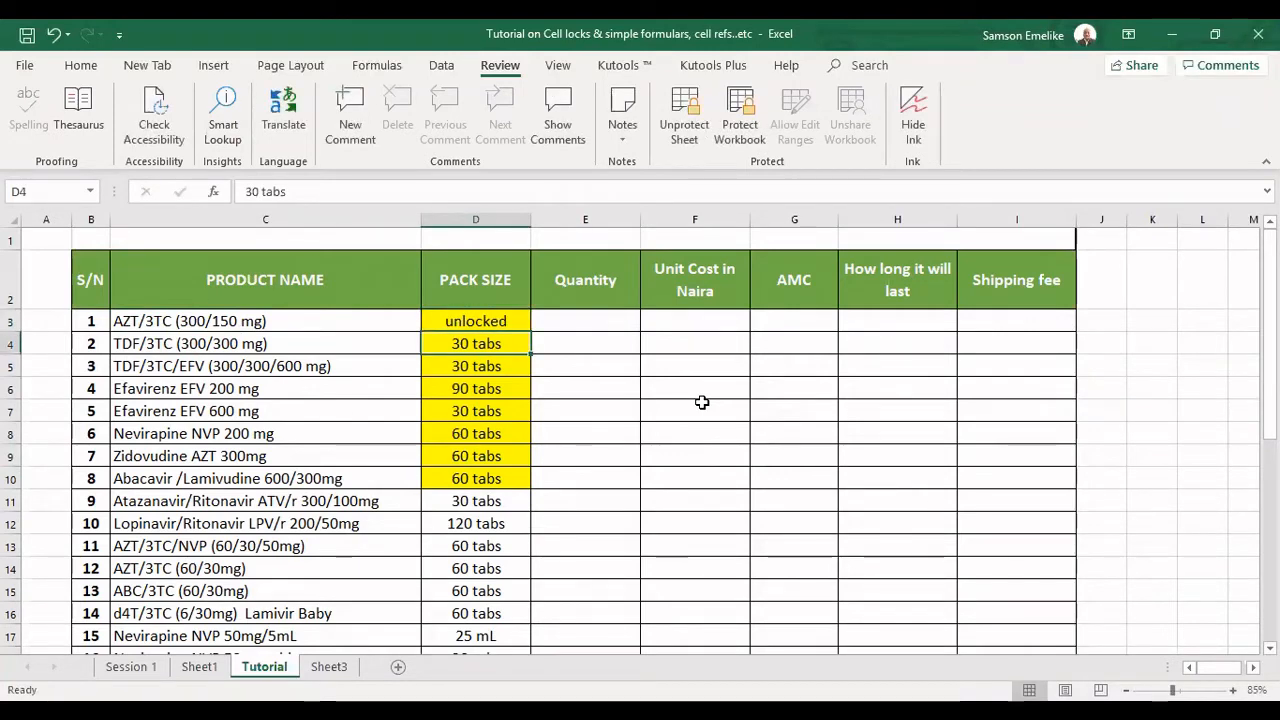
Replace the remaining yellow pack sizes in D4:D10 with the text "unlocked" in each cell.
type("unloc")
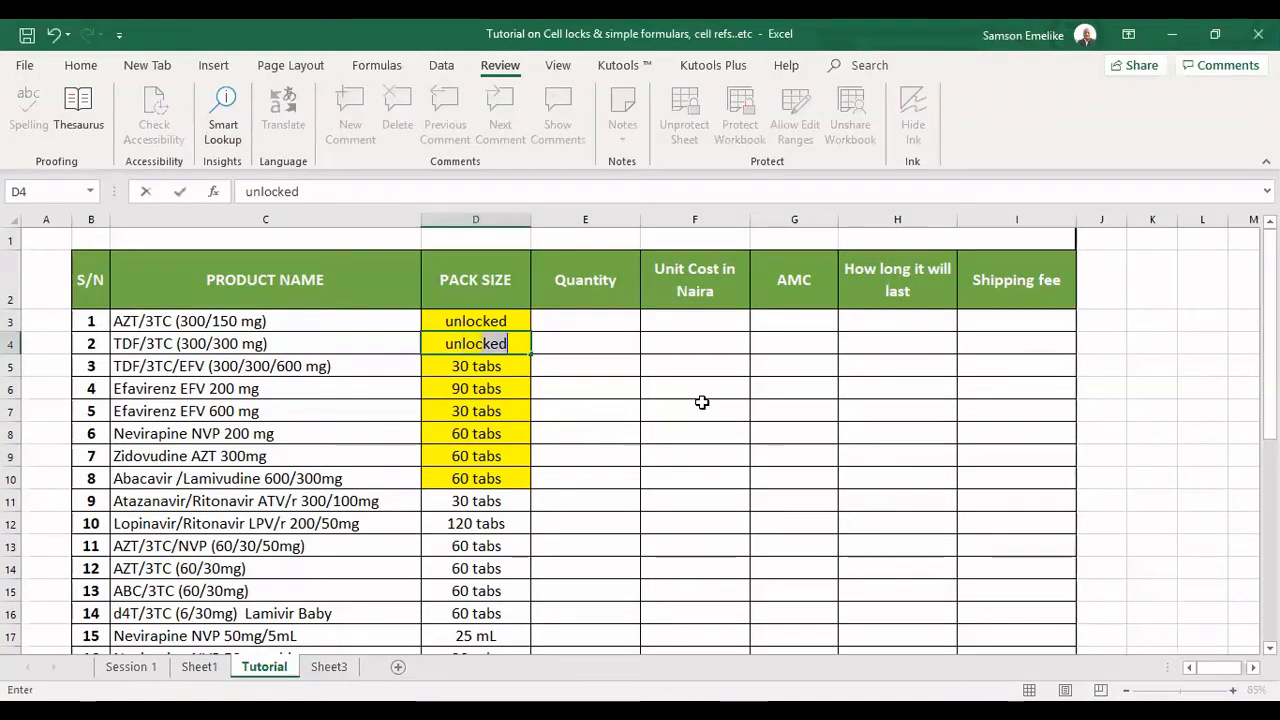
type("ked")
key("Return")
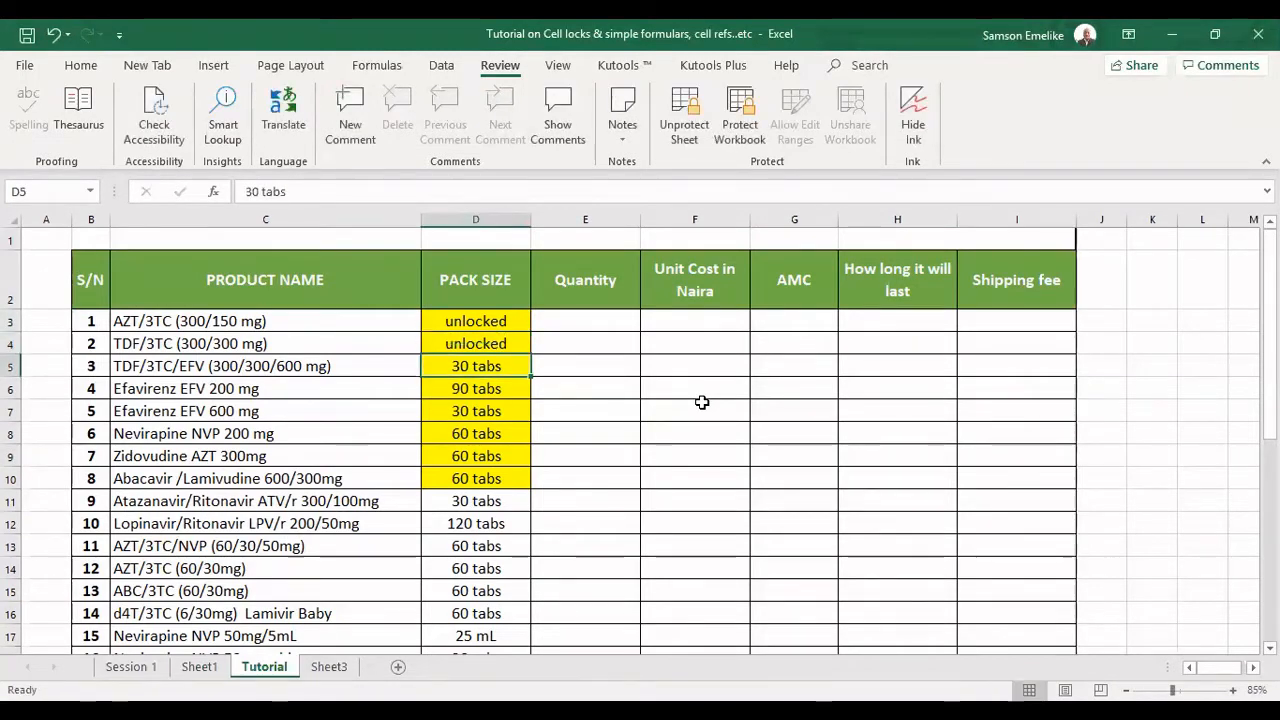
type("unlocked")
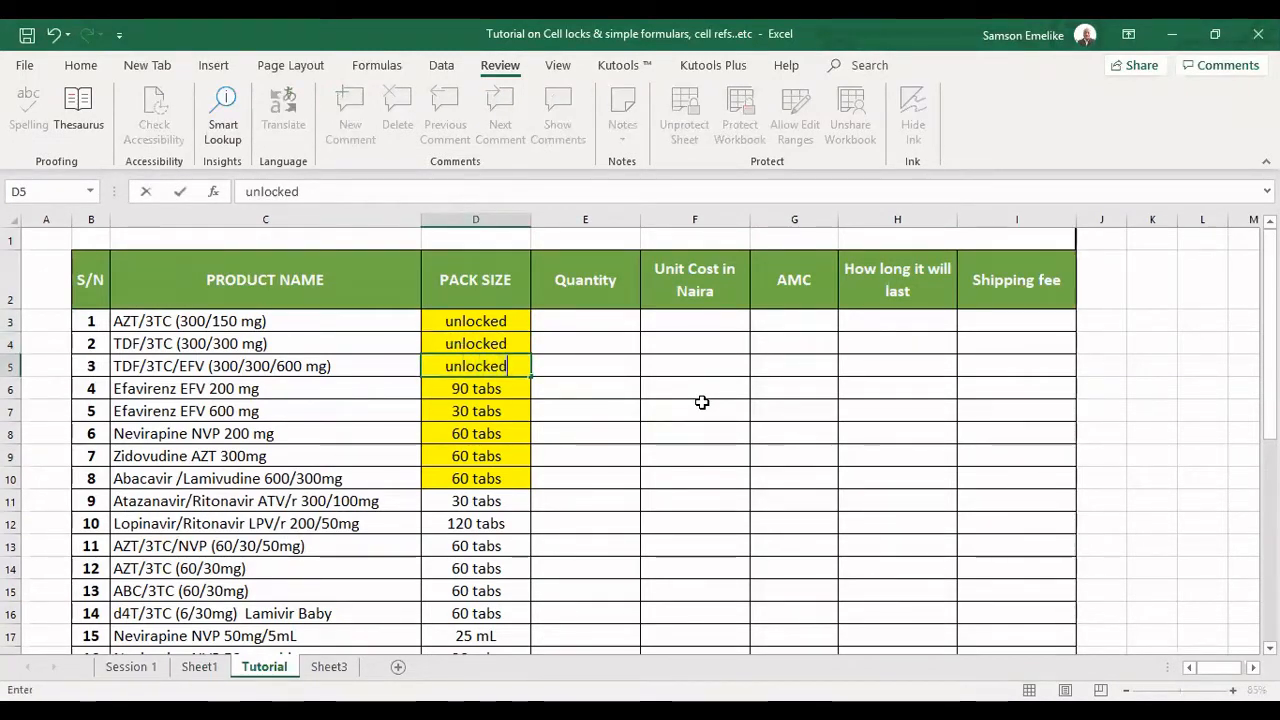
key("Return")
type("unlocked")
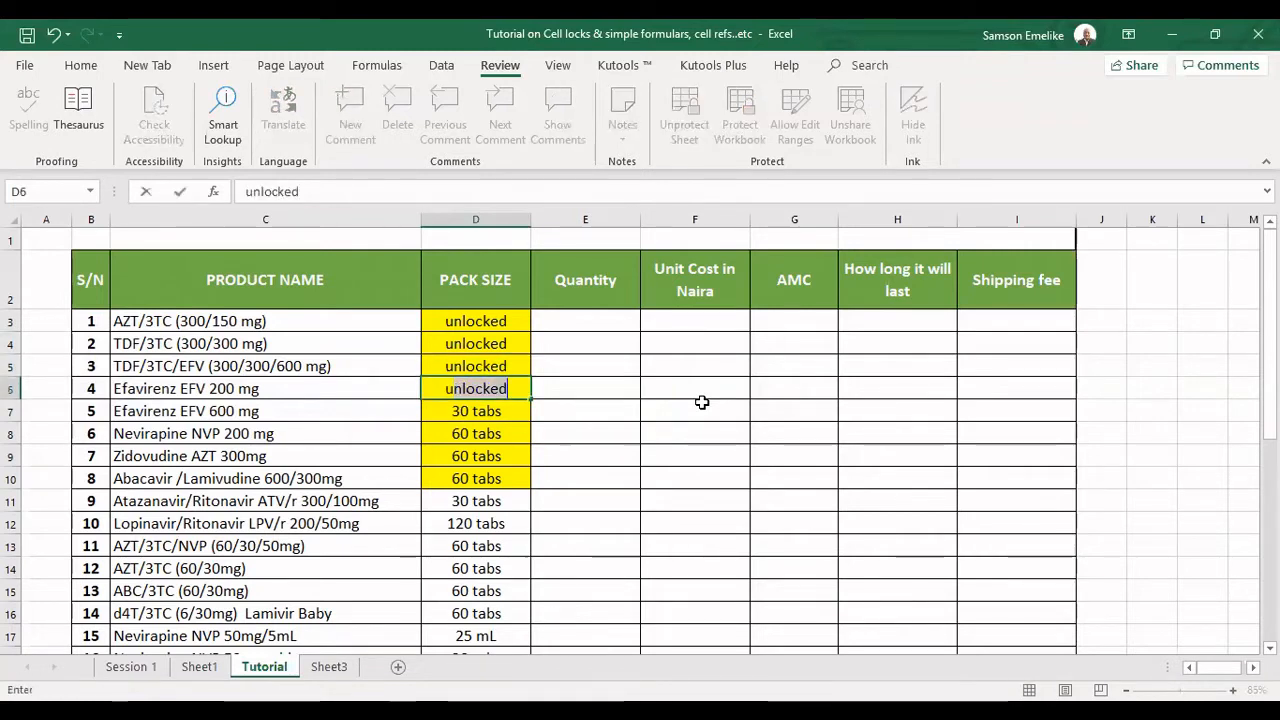
key("Return")
type("unlocked")
key("Return")
type("unlocked")
key("Return")
type("unlocked unlocked")
key("Return")
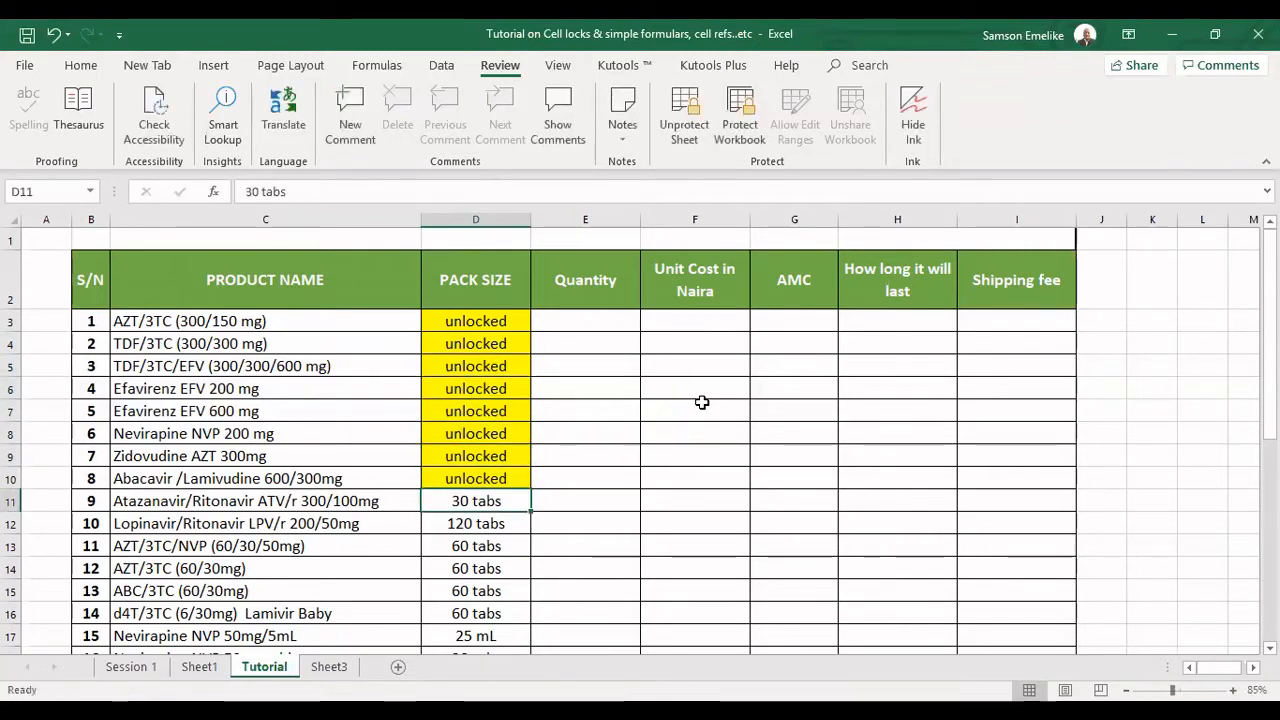
key("Return")
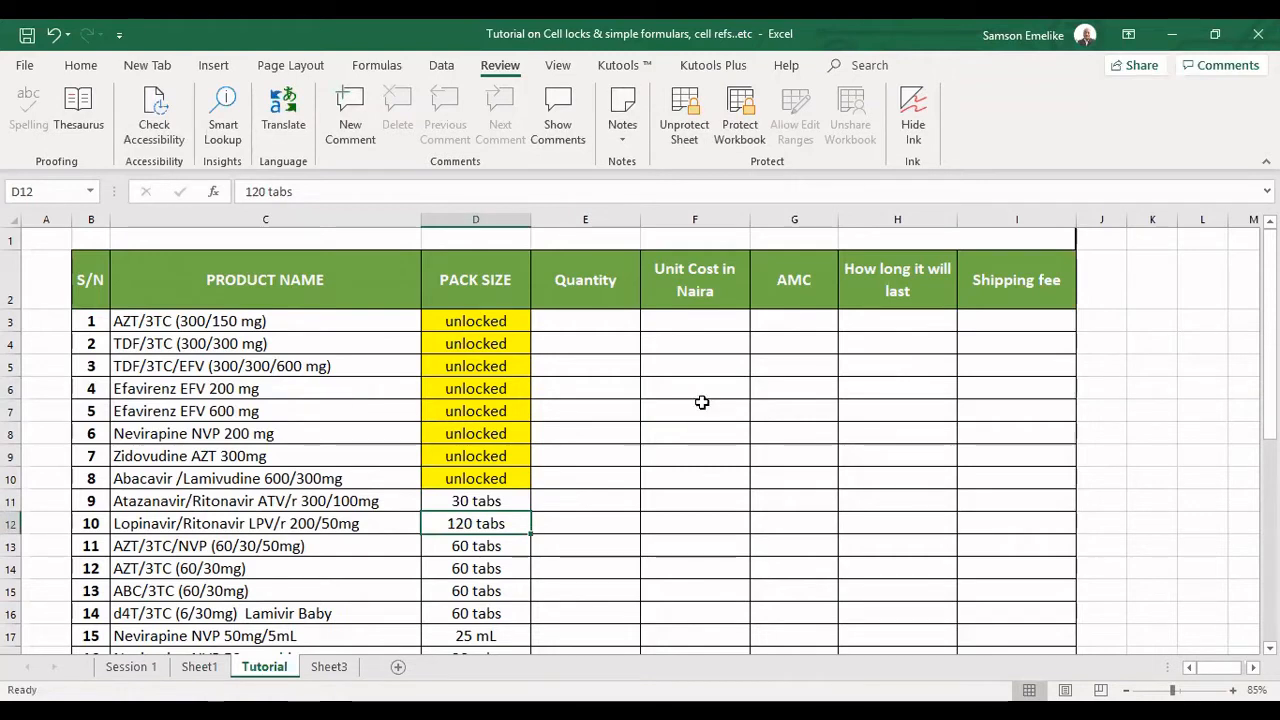
key("Down")
key("Down")
key("Down")
key("Down")
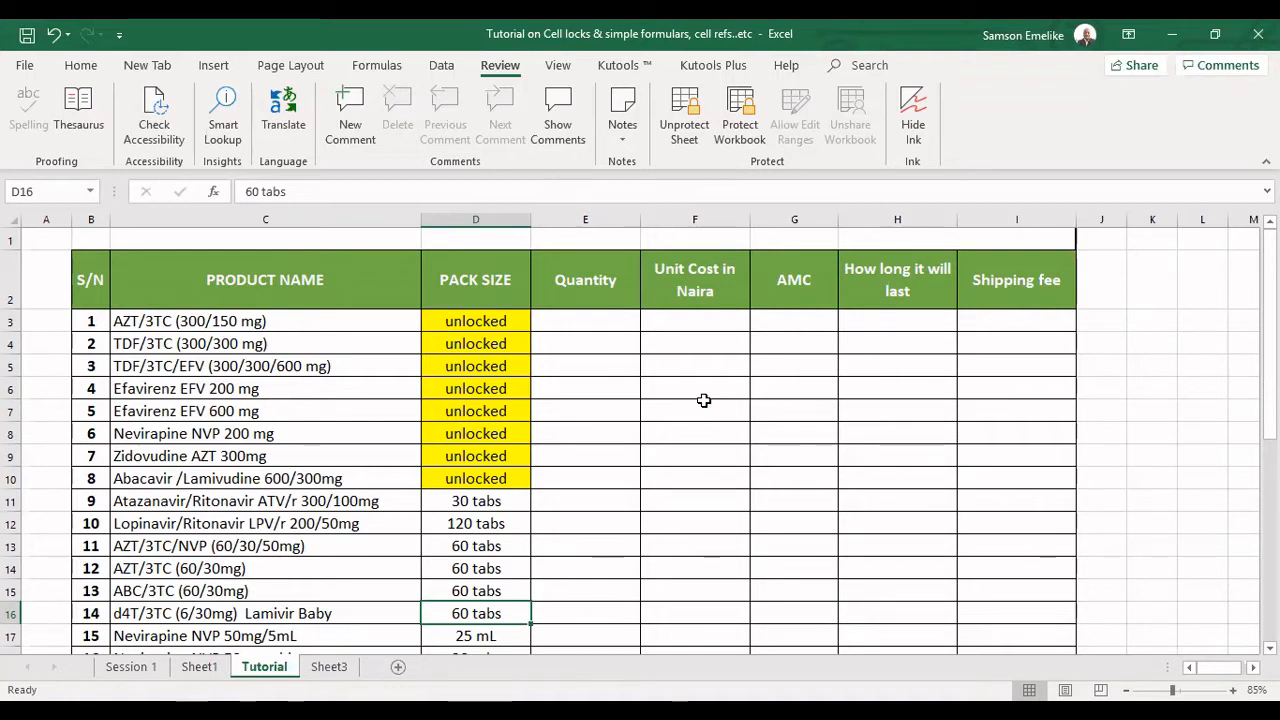
Remove the sheet protection and reapply it without a password, allowing only selection of locked and unlocked cells.
left_click(686, 106)
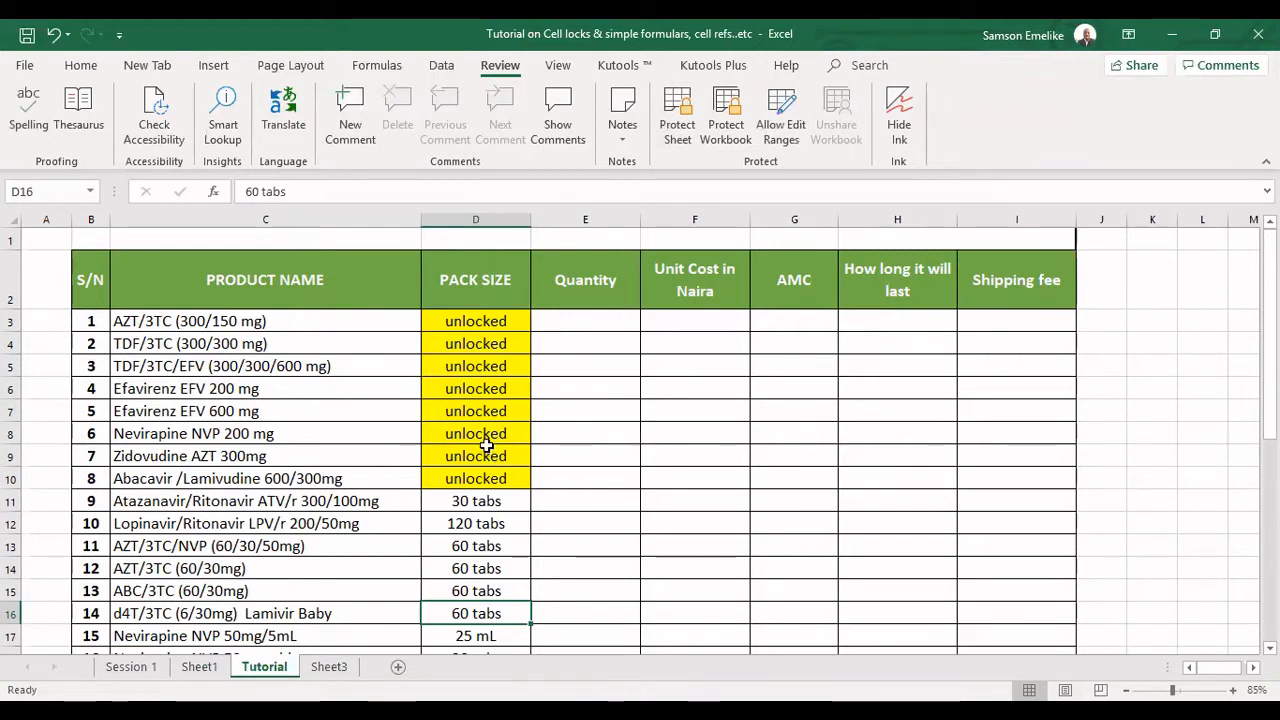
left_click(680, 112)
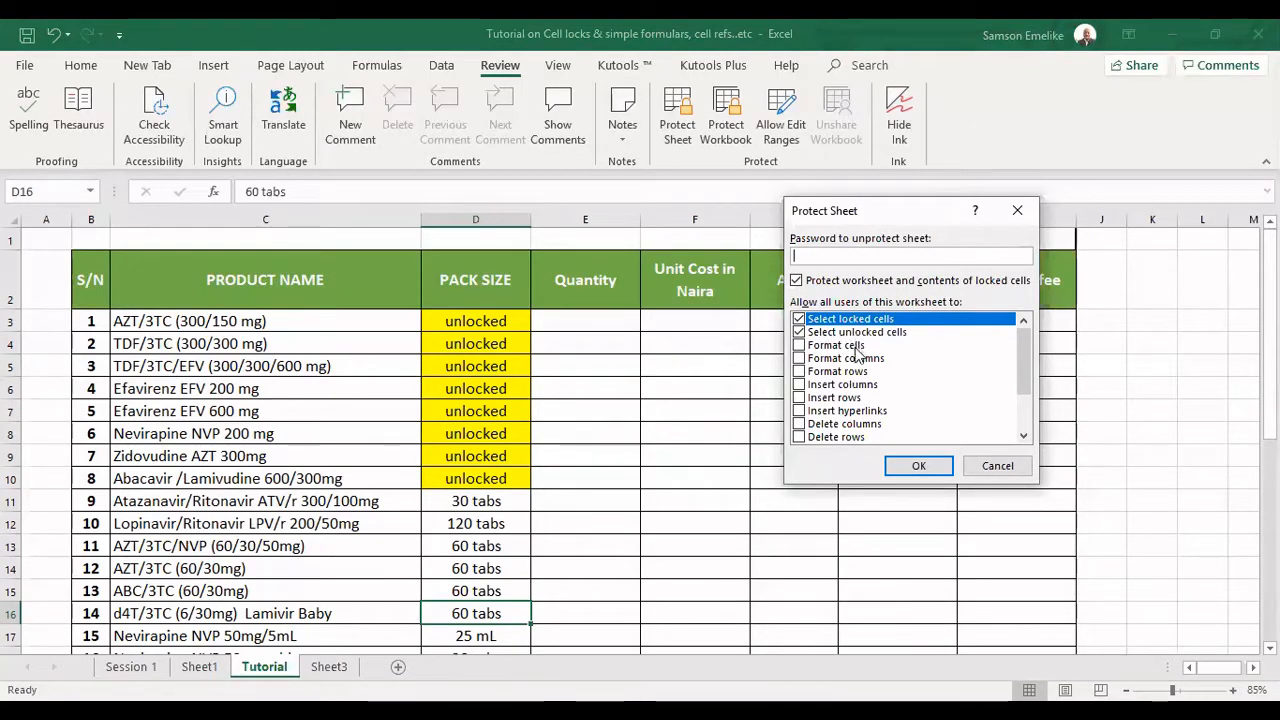
left_click(919, 468)
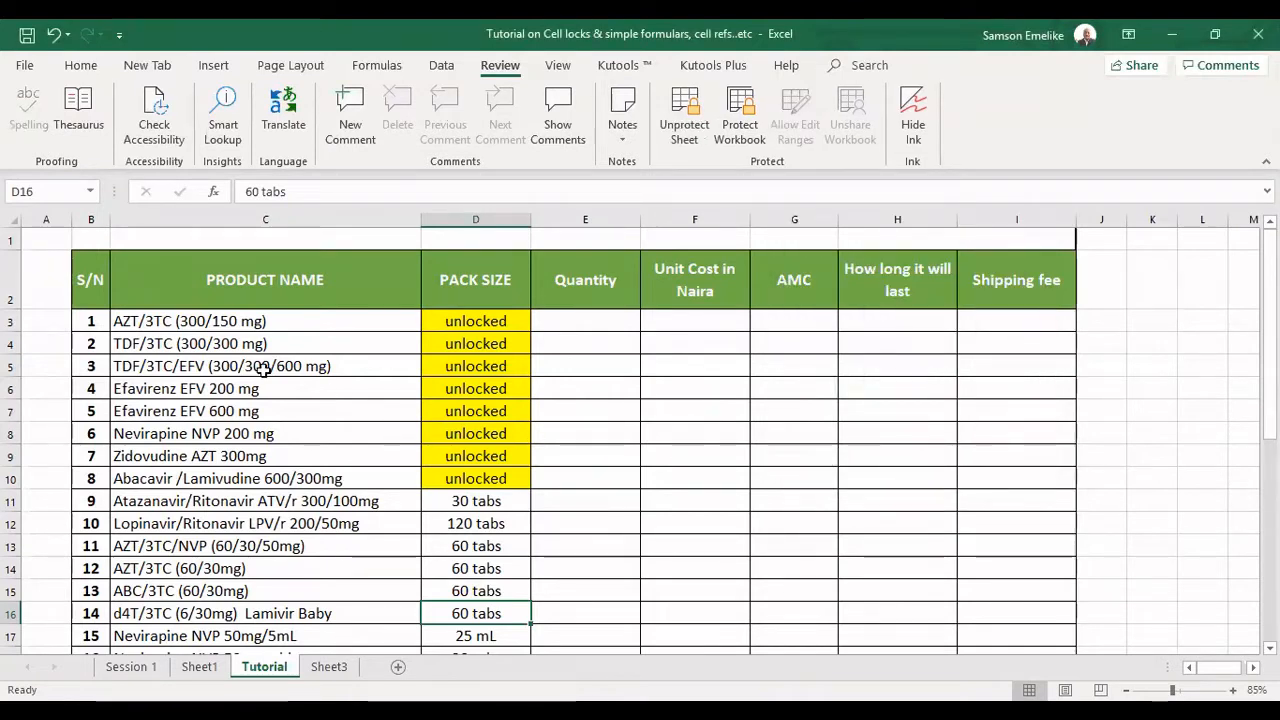
Try copying the product names C3:C17 and the yellow cells D3:D10 on the protected sheet, cancelling each copy.
left_click(150, 326)
left_click_drag(150, 326, 158, 634)
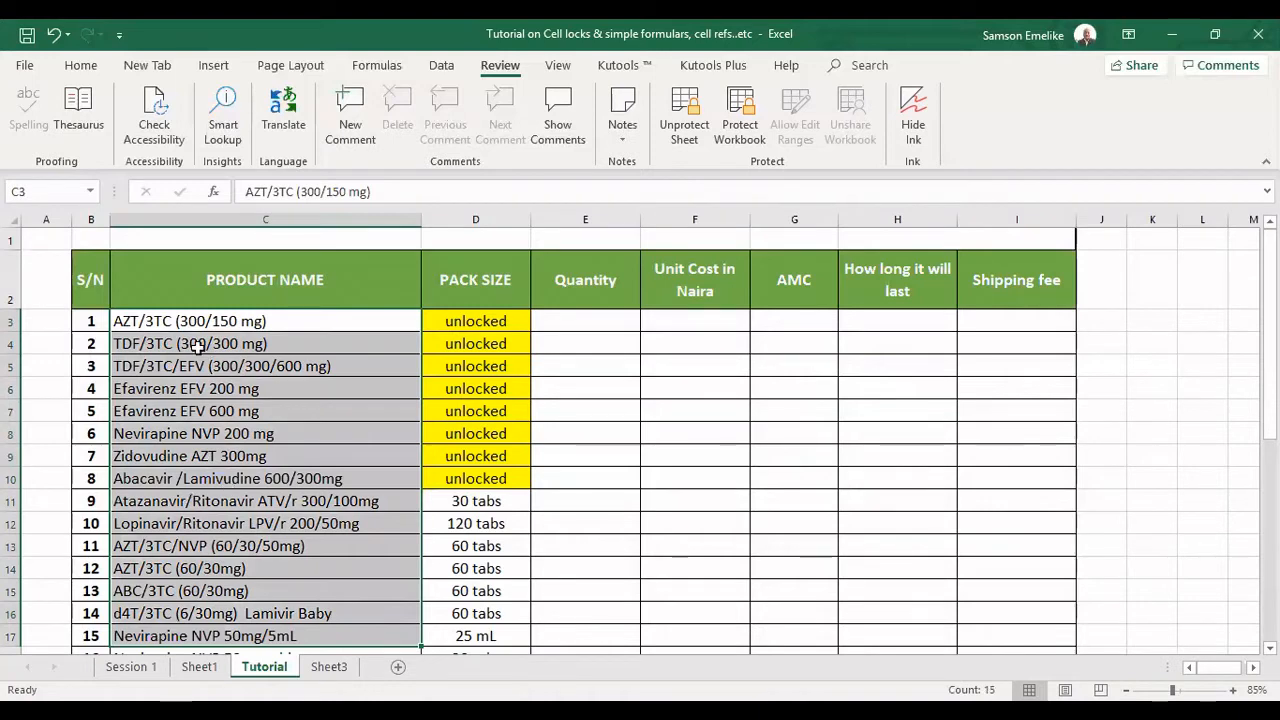
key("ctrl+c")
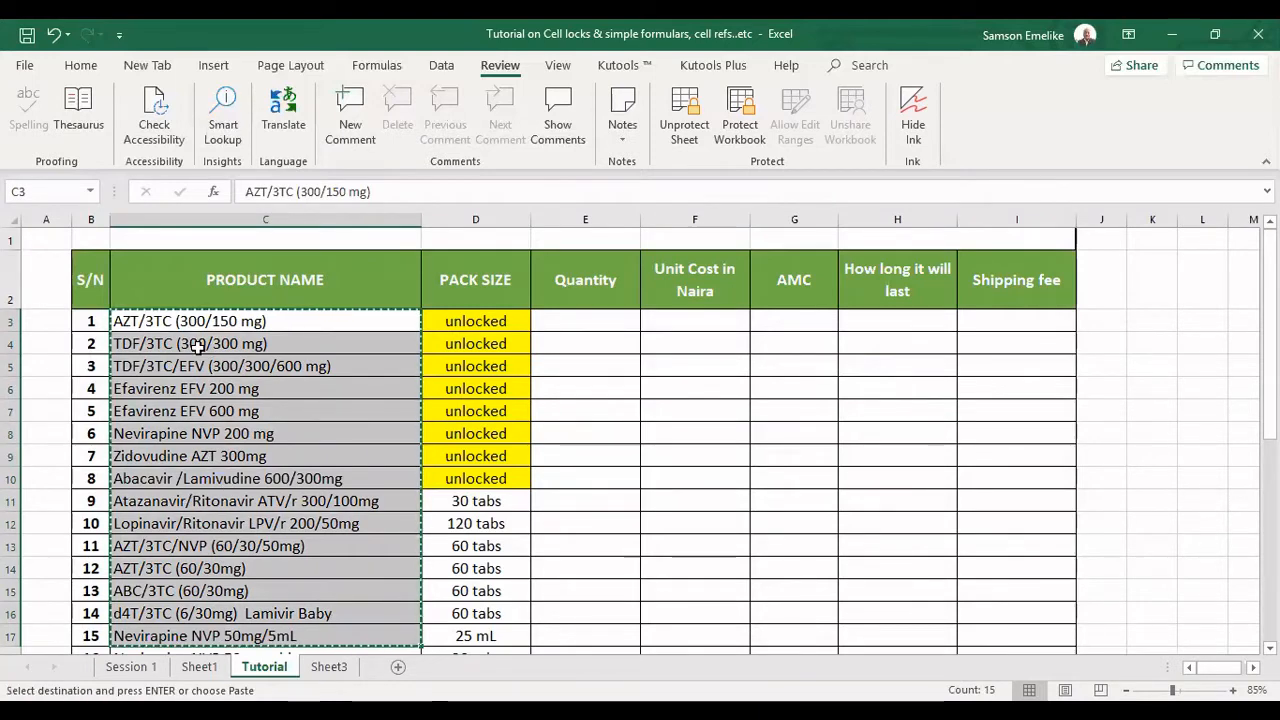
key("Escape")
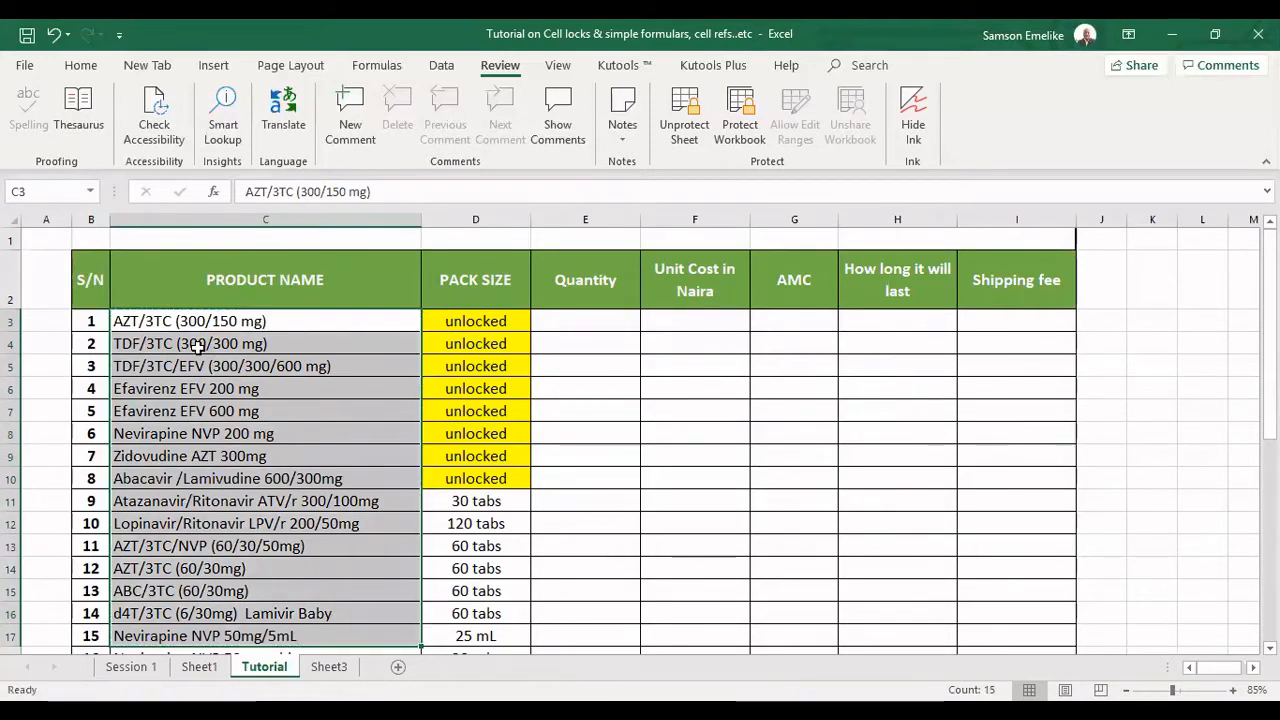
left_click_drag(468, 322, 465, 480)
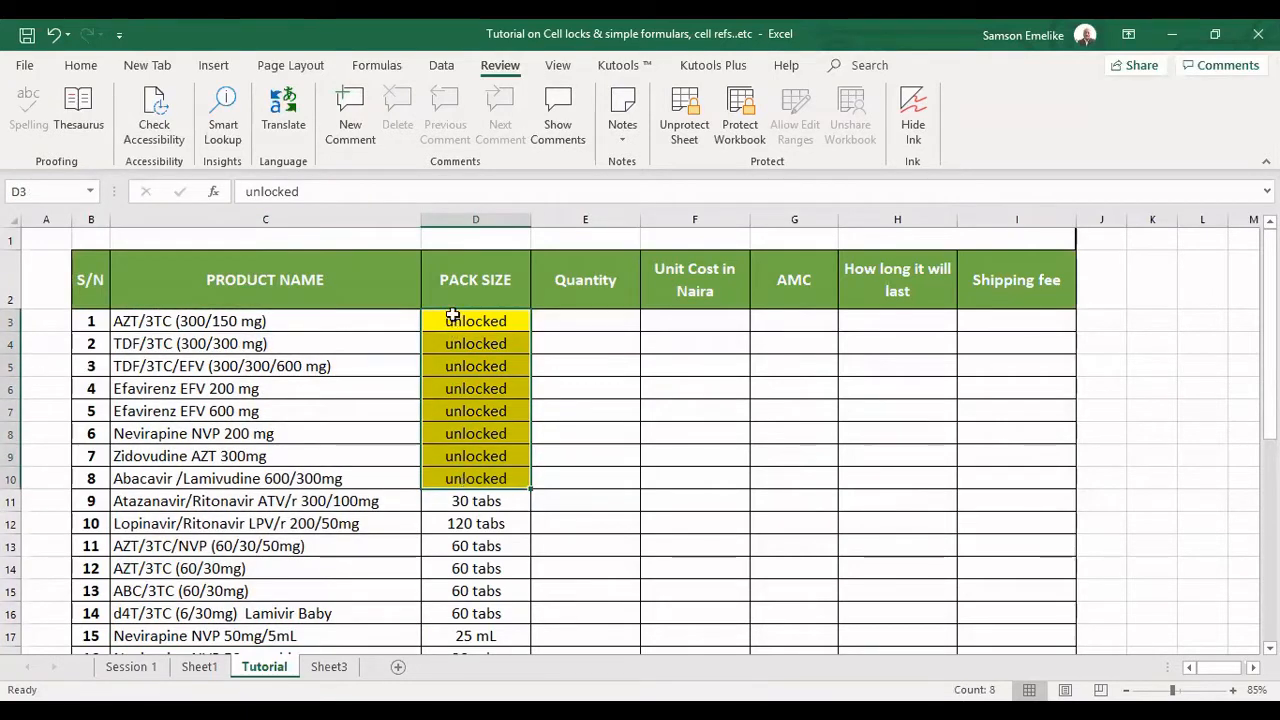
key("ctrl+c")
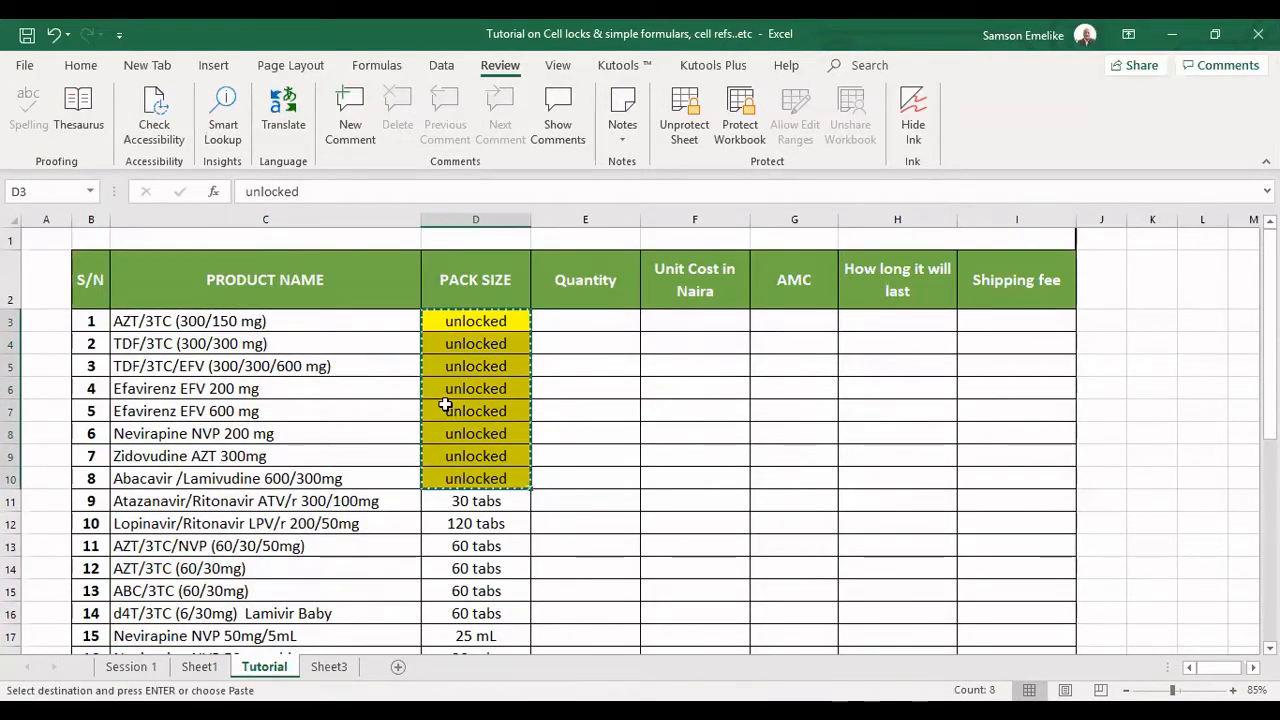
key("Escape")
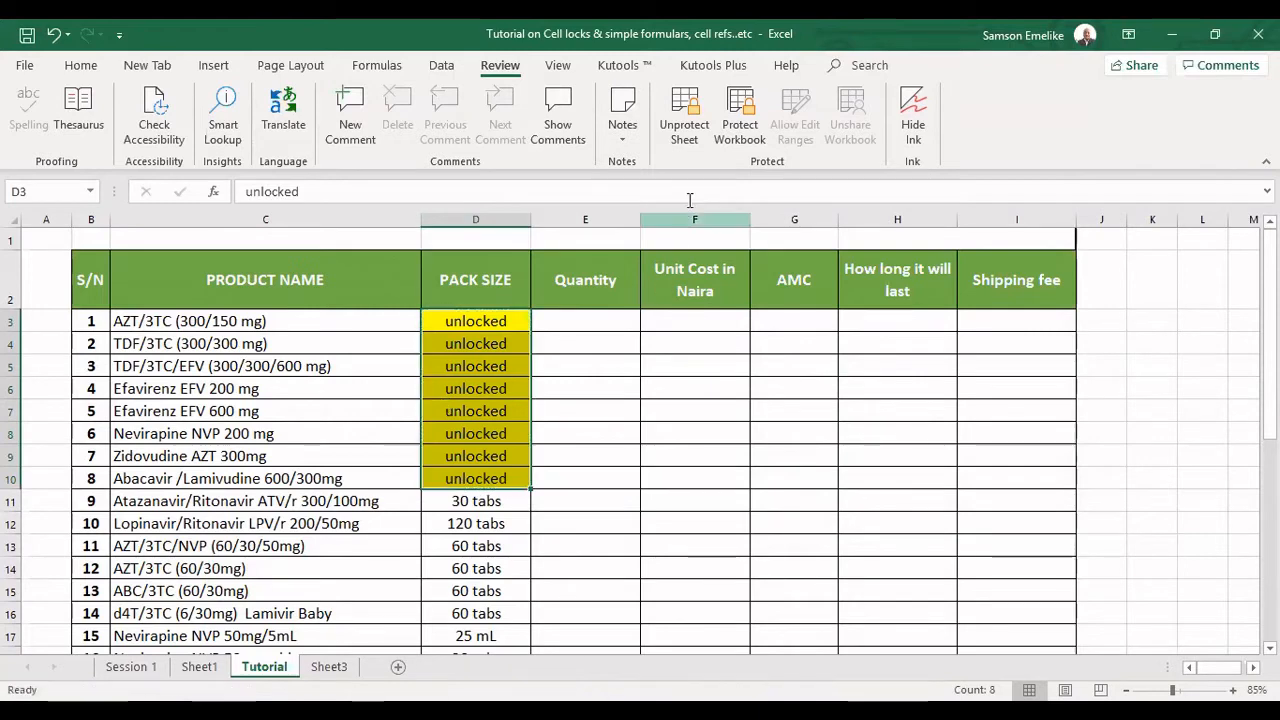
Remove the sheet protection and reapply it without a password, allowing only selection of unlocked cells.
left_click(684, 115)
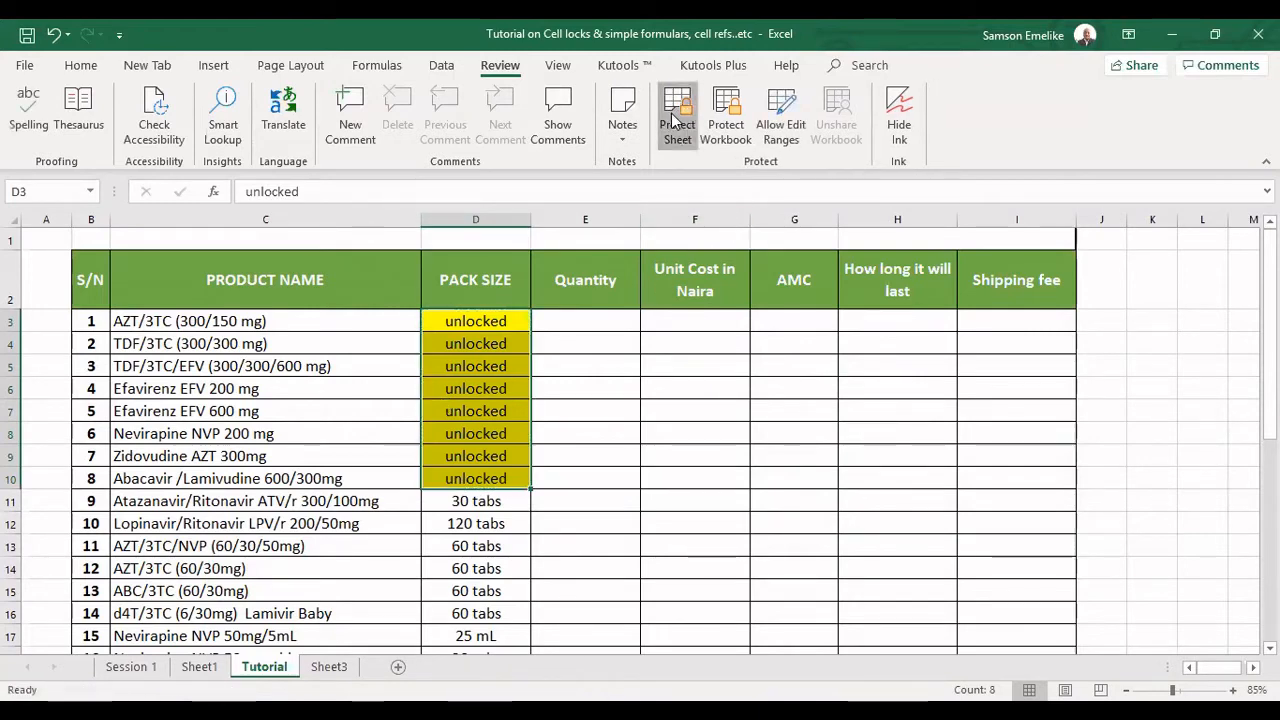
left_click(674, 118)
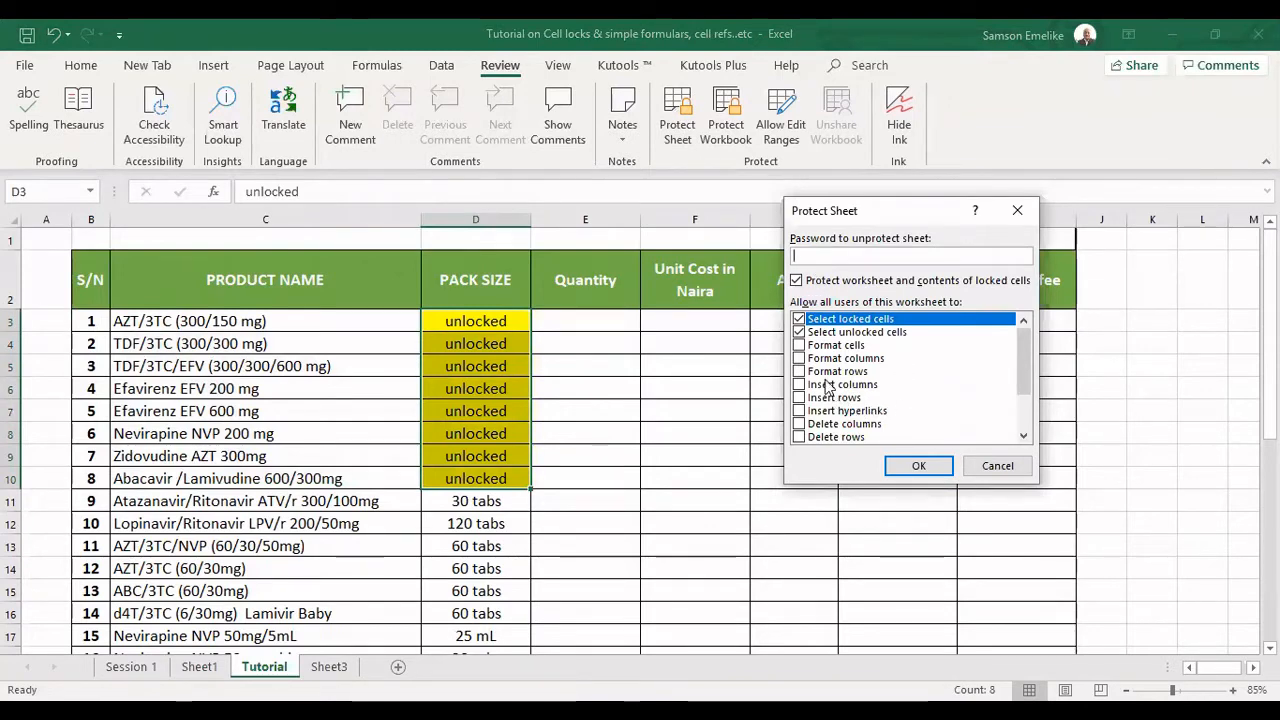
left_click(799, 319)
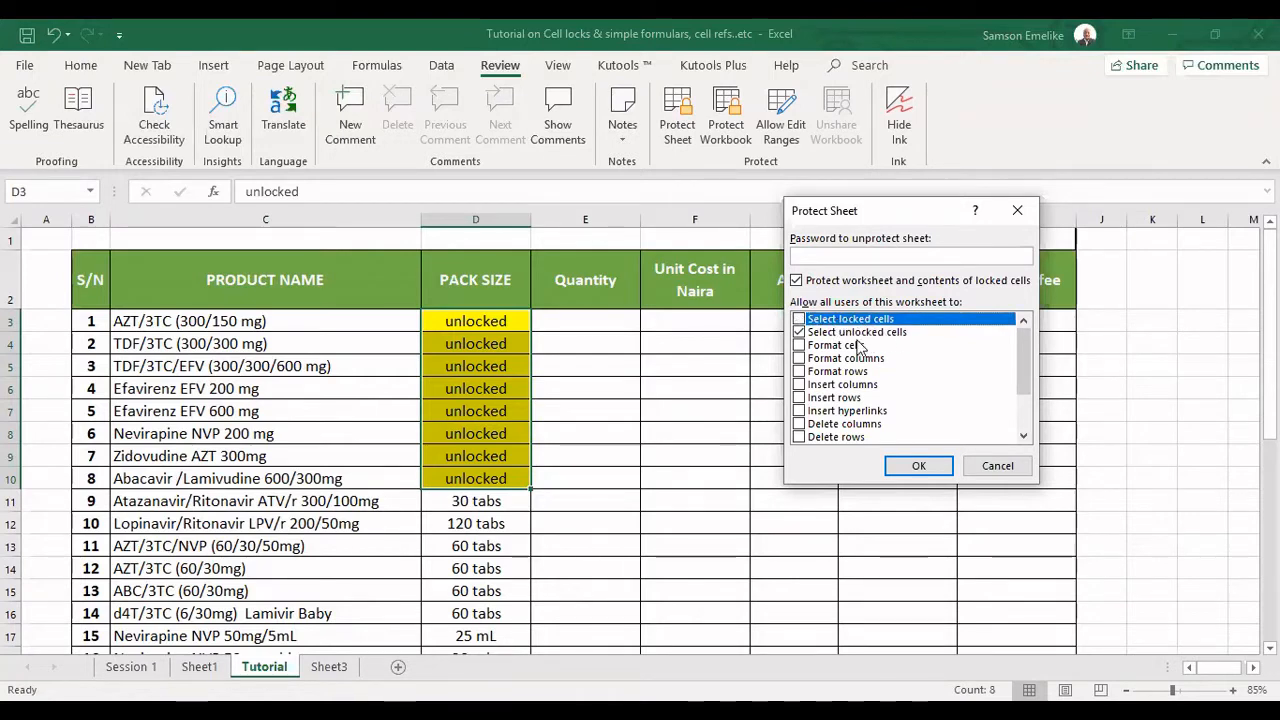
left_click(916, 467)
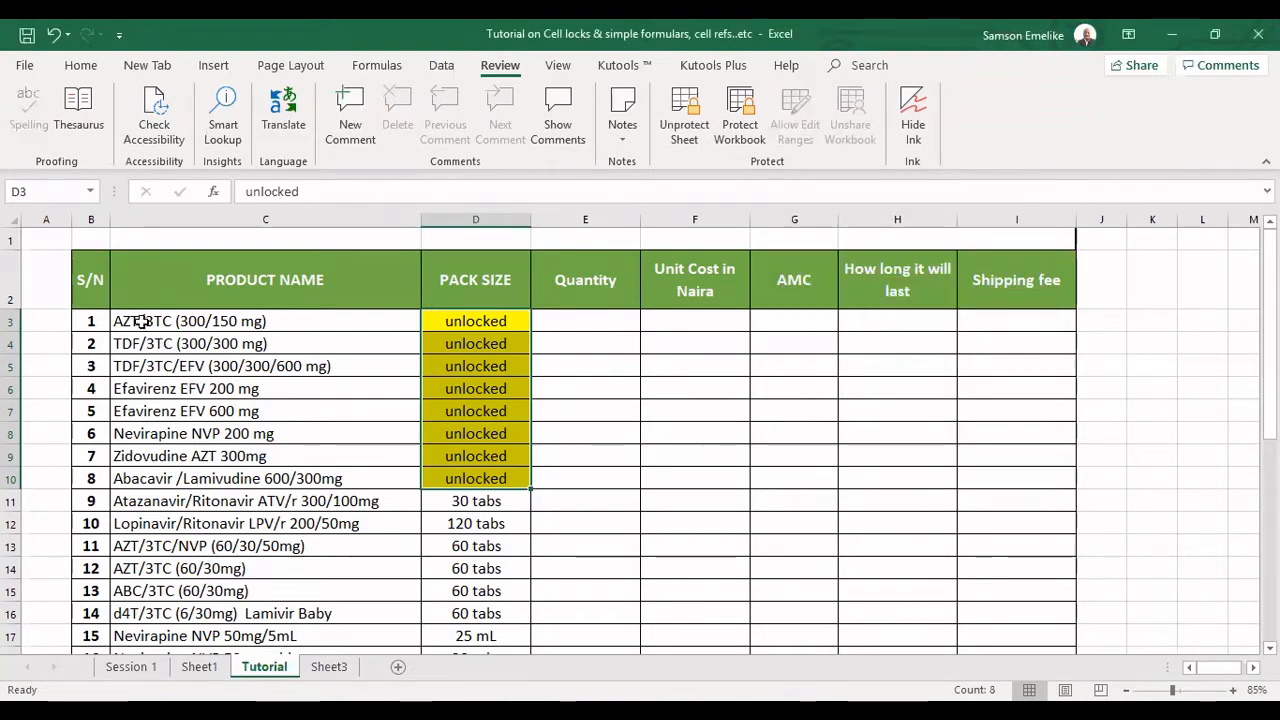
Try selecting a locked product name, and check selection of the unlocked yellow cells in D3:D10.
double_click(141, 352)
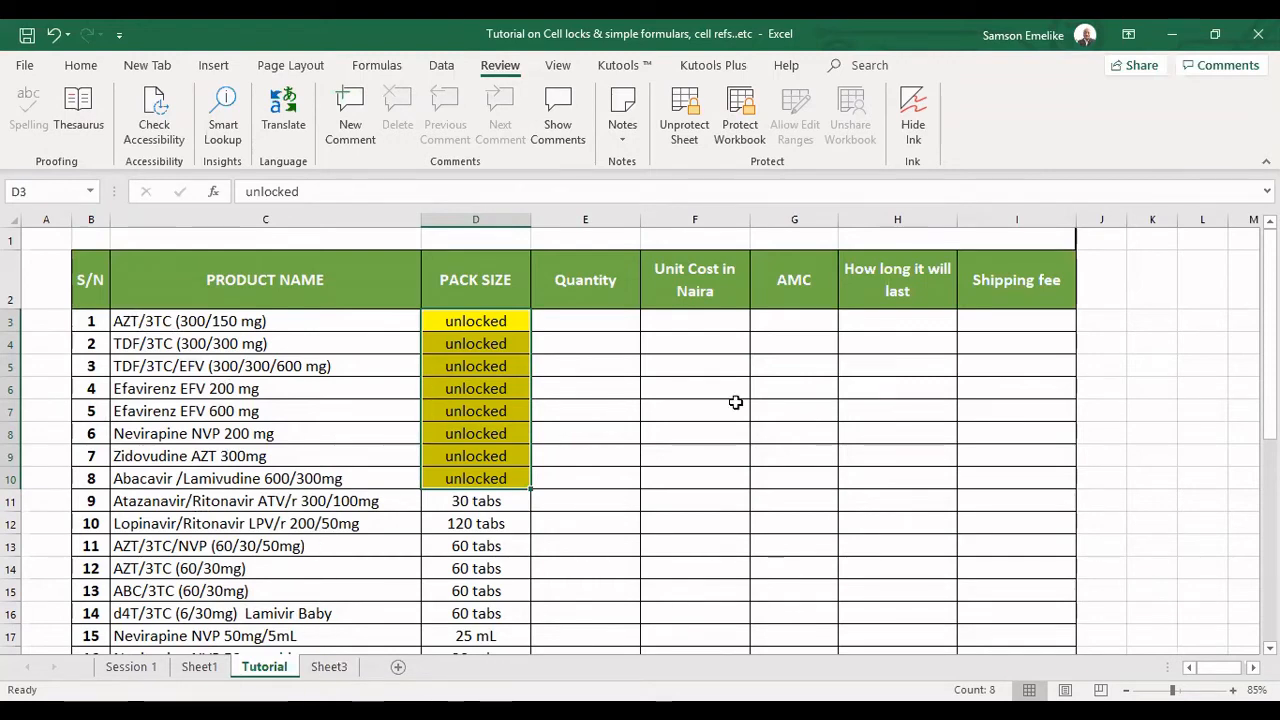
left_click(464, 317)
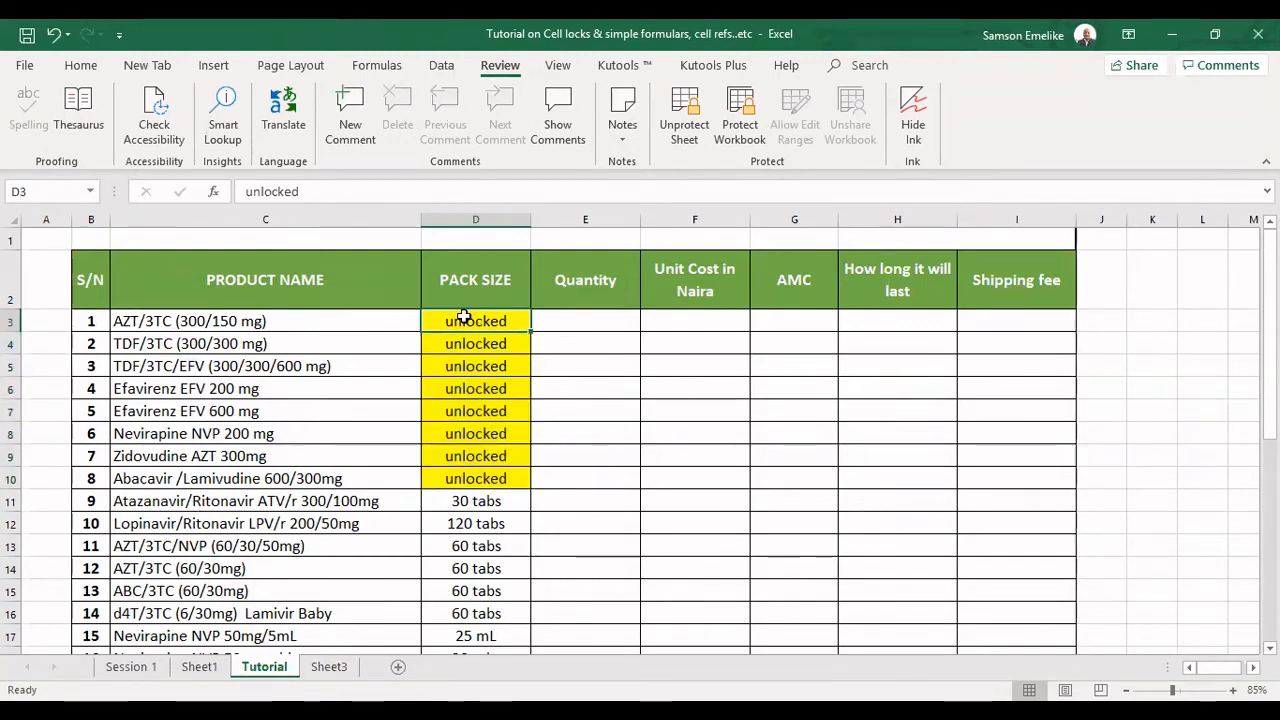
left_click_drag(464, 321, 465, 334)
left_click(470, 359)
left_click(464, 388)
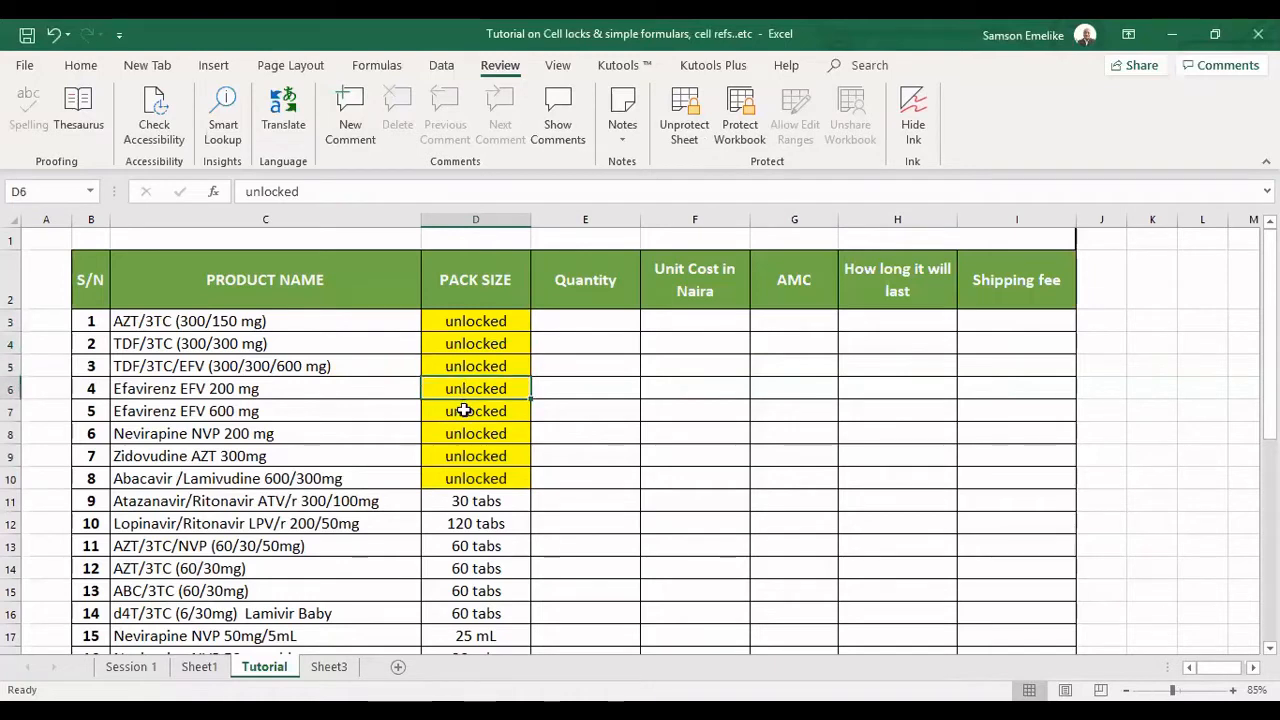
left_click(465, 411)
left_click(467, 434)
left_click(469, 456)
left_click(474, 480)
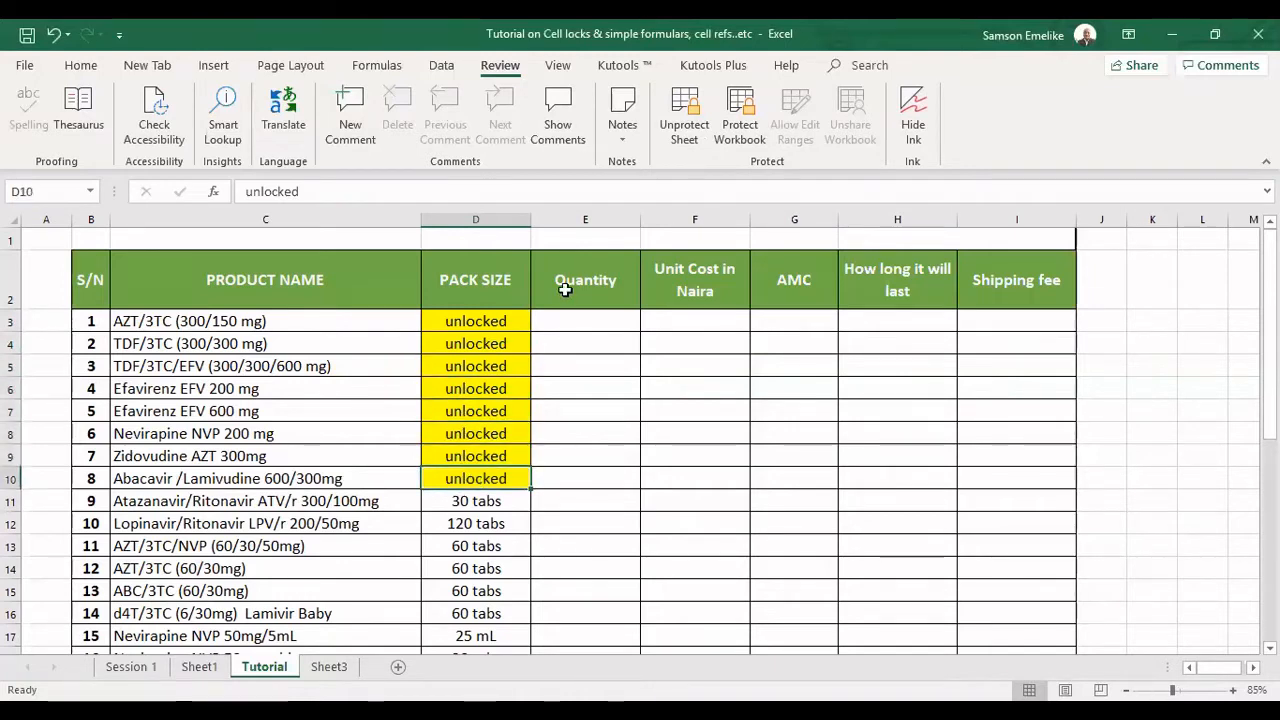
Remove the sheet protection, dismissing the Protect Sheet settings without reapplying them.
left_click(684, 115)
left_click(682, 115)
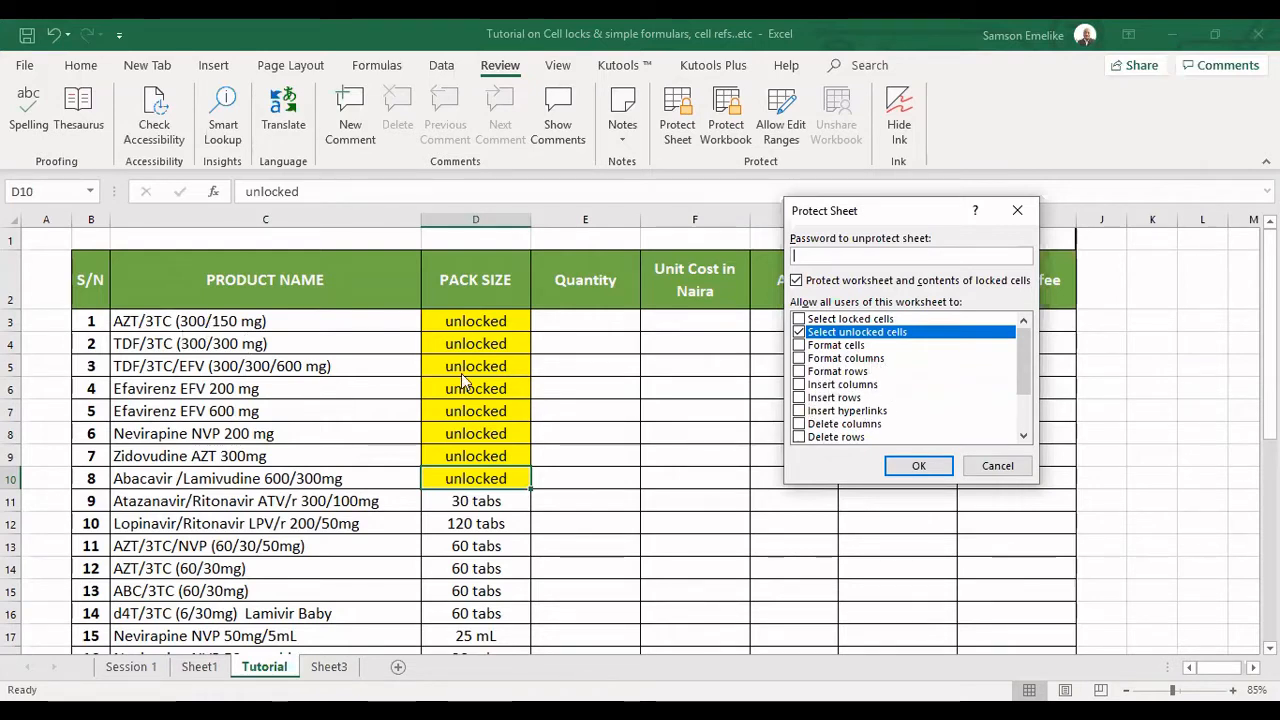
left_click(994, 468)
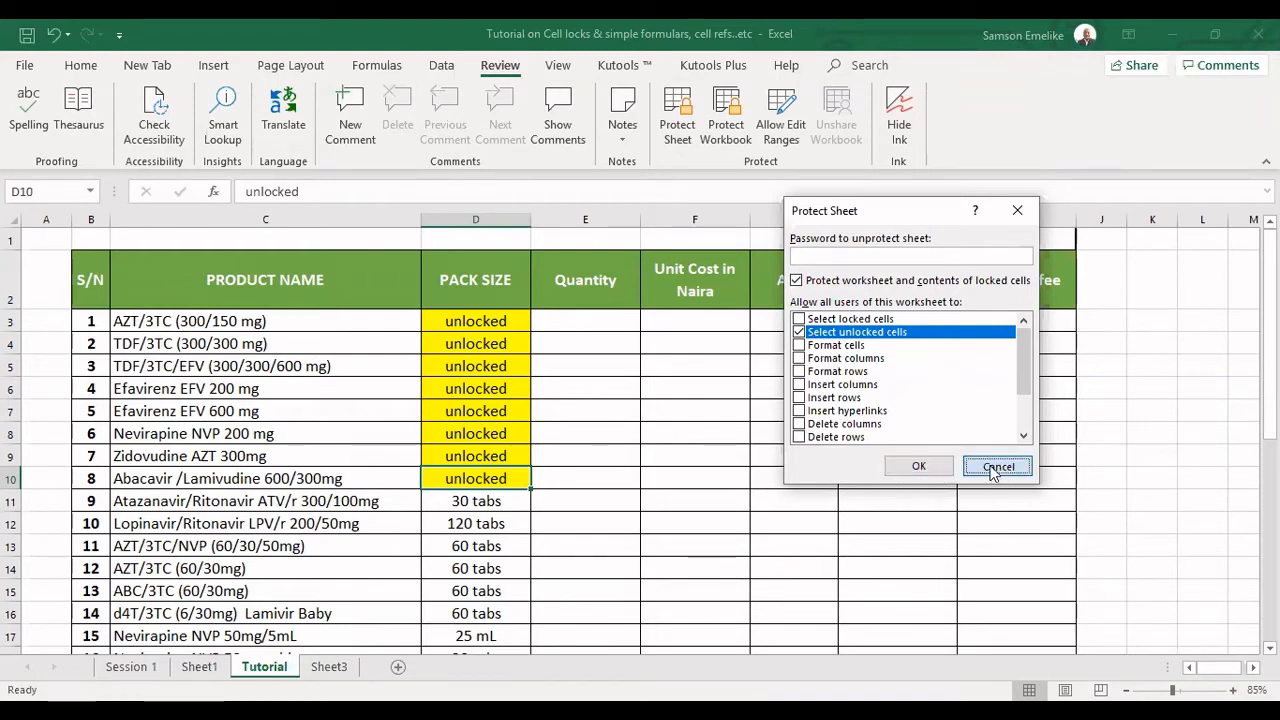
left_click(362, 340)
left_click(353, 383)
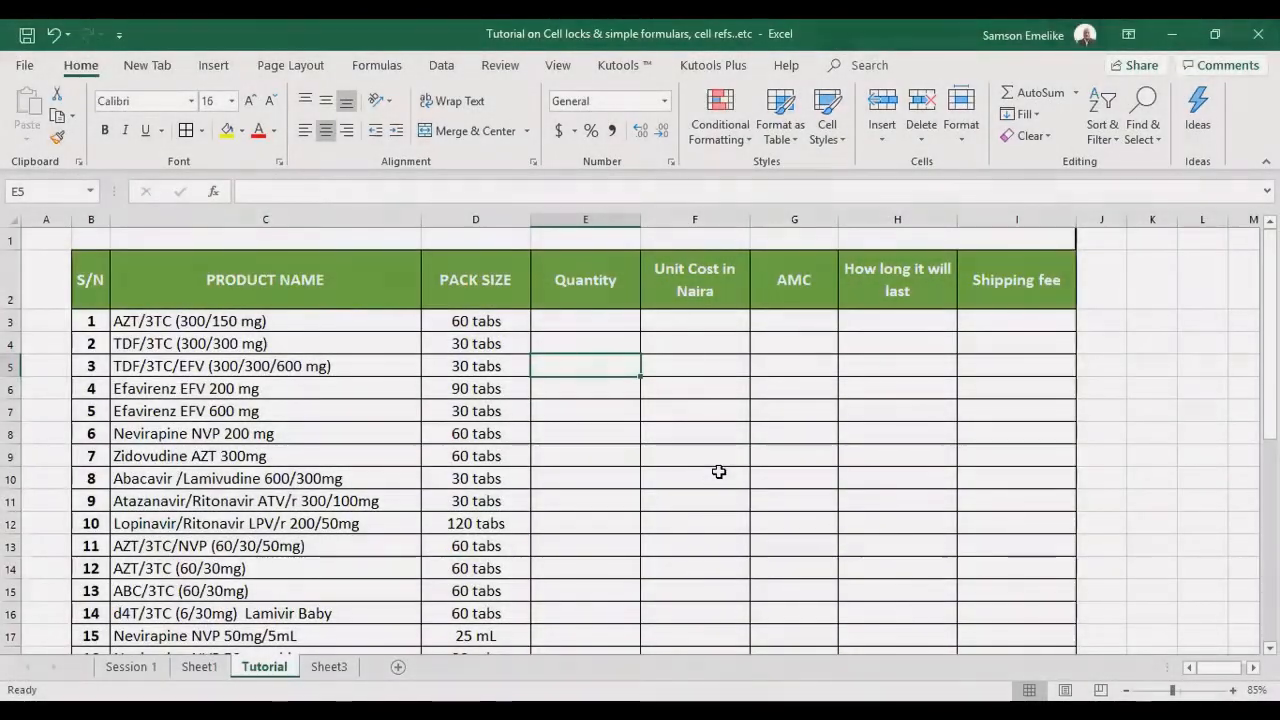
Apply the Locked protection setting to all cells of the Tutorial sheet.
left_click(13, 217)
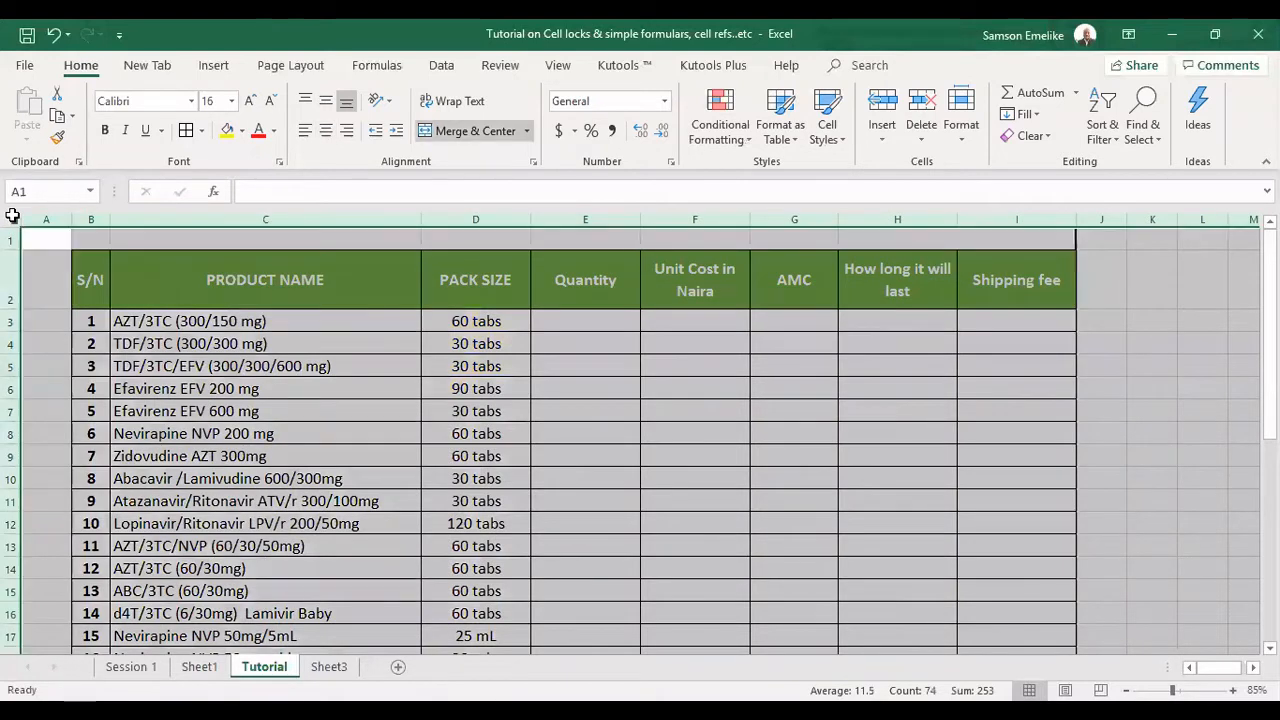
key("ctrl+1")
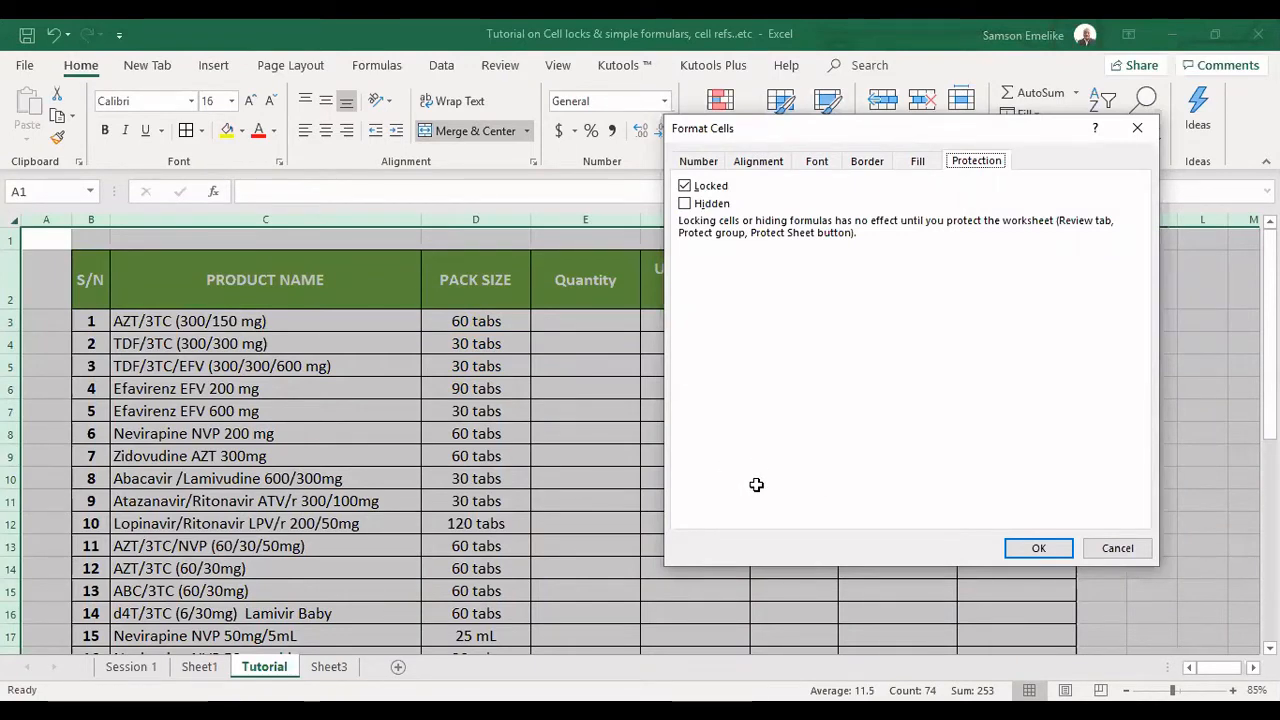
key("Return")
left_click(756, 485)
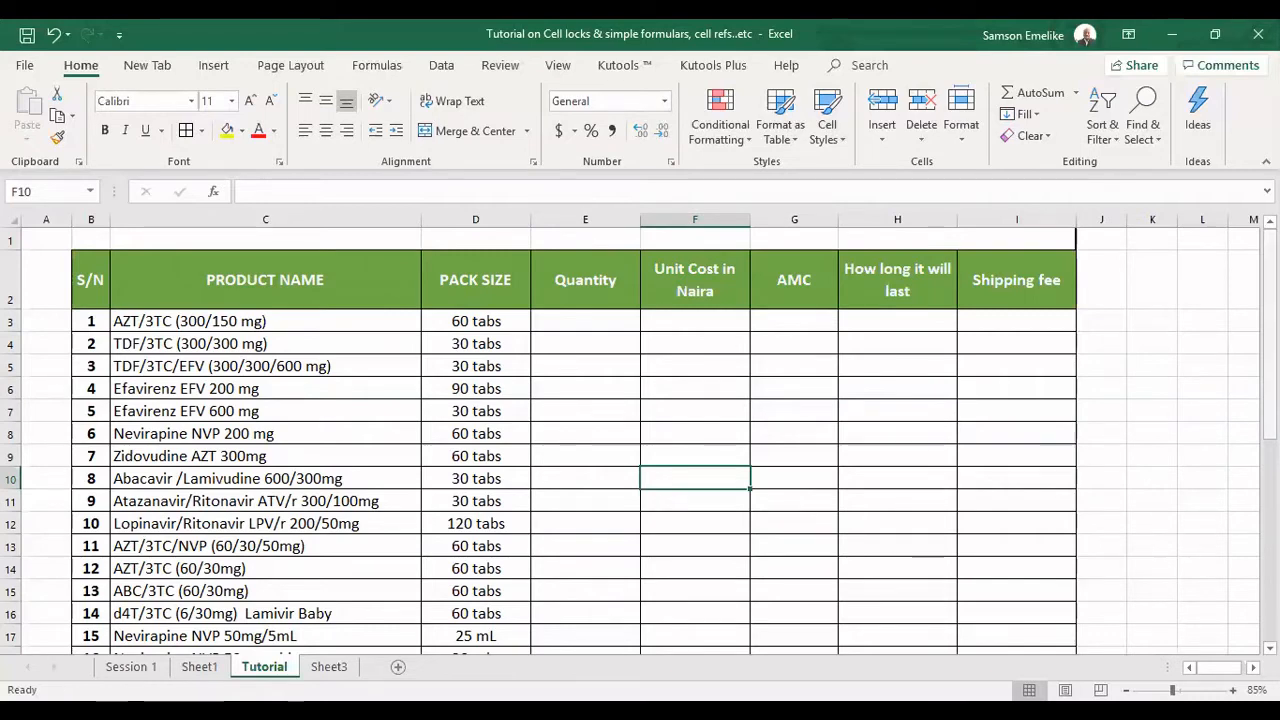
Enter the labels "Simple" in C26 and "Complex" in C27 below the product table.
left_click_drag(1270, 340, 1270, 512)
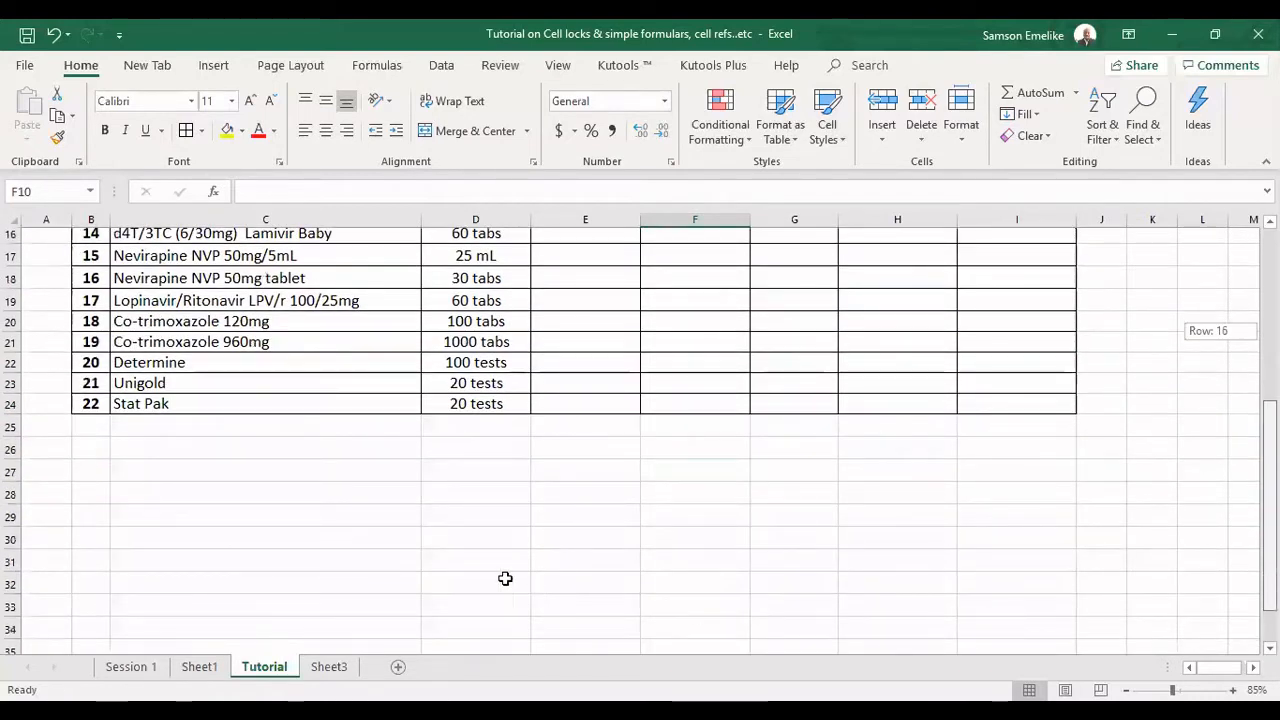
scroll(306, 456, "down", 1)
left_click(279, 388)
type("Sim")
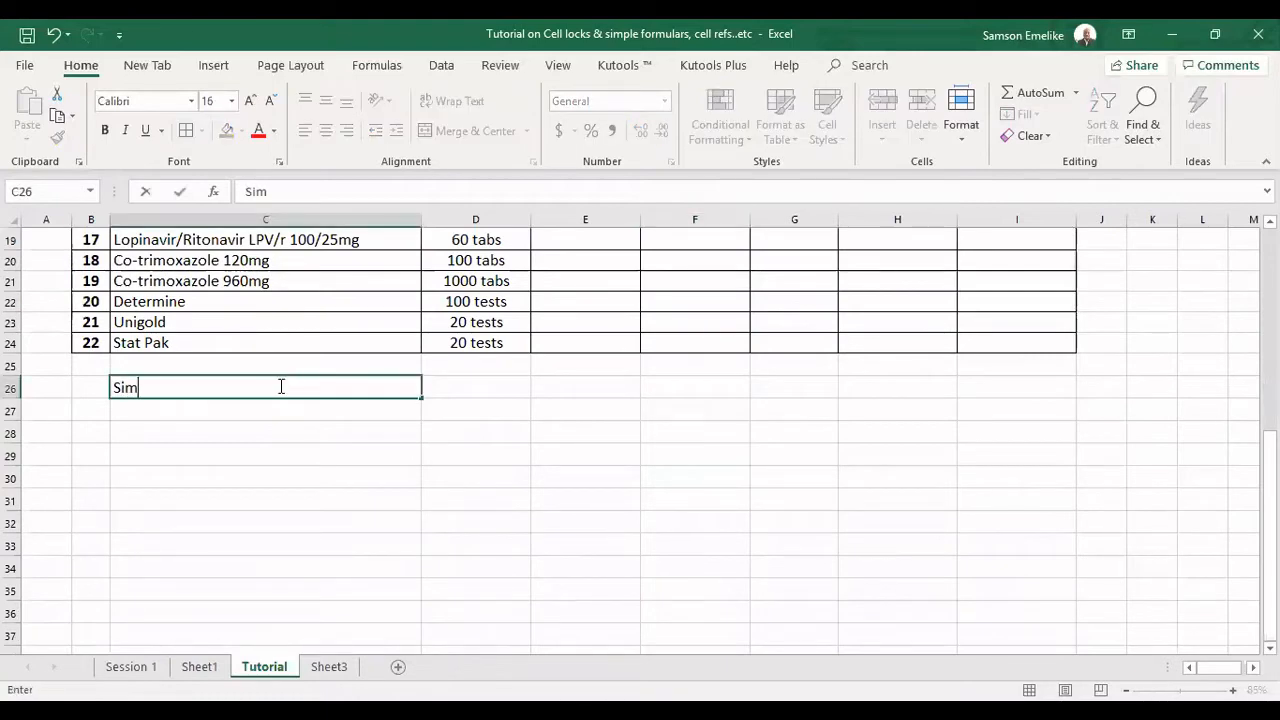
type("ple")
key("Return")
type("Complex")
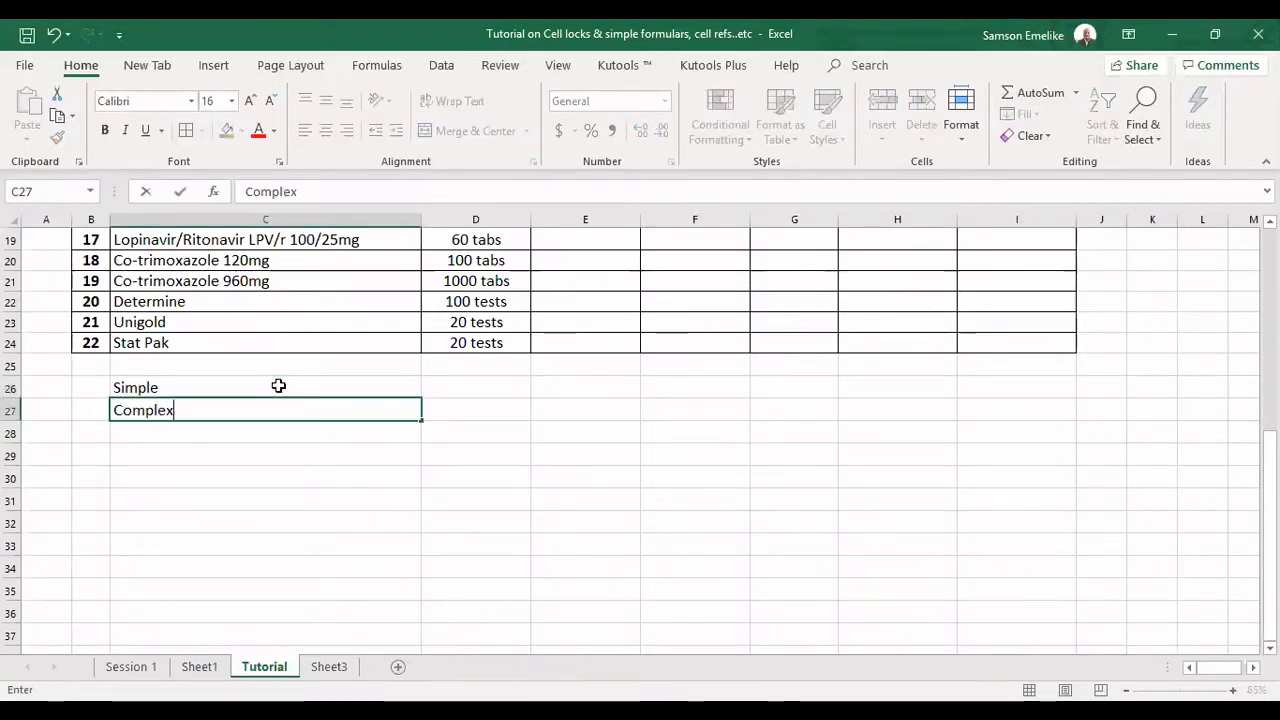
key("Tab")
key("Up")
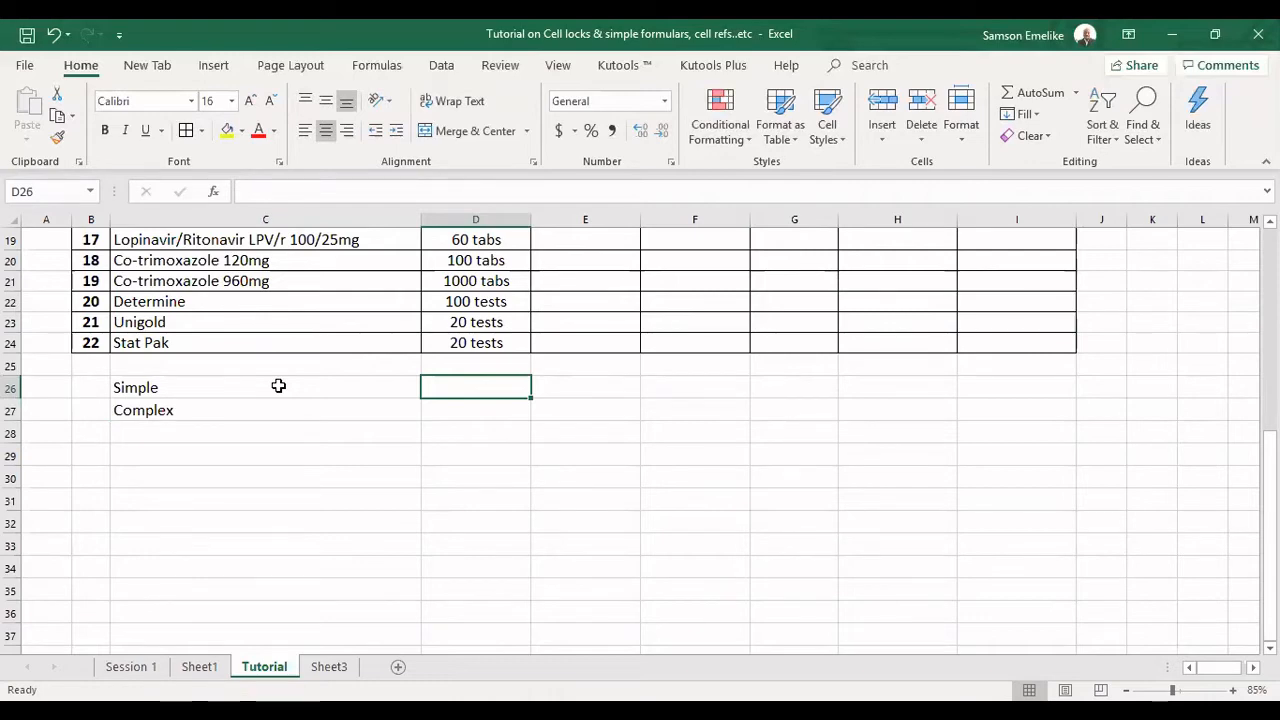
Enter the sample numbers 25 in A28 and 10 in B28, and clear both cells.
left_click(50, 427)
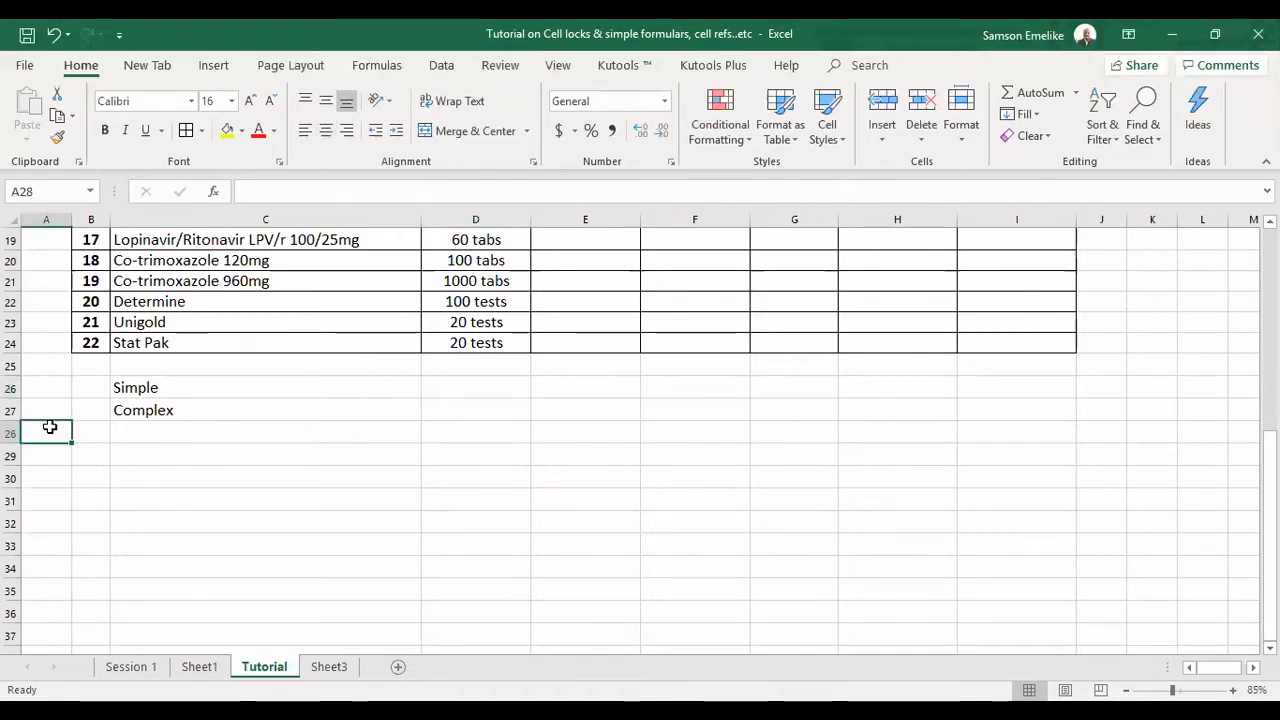
type("25")
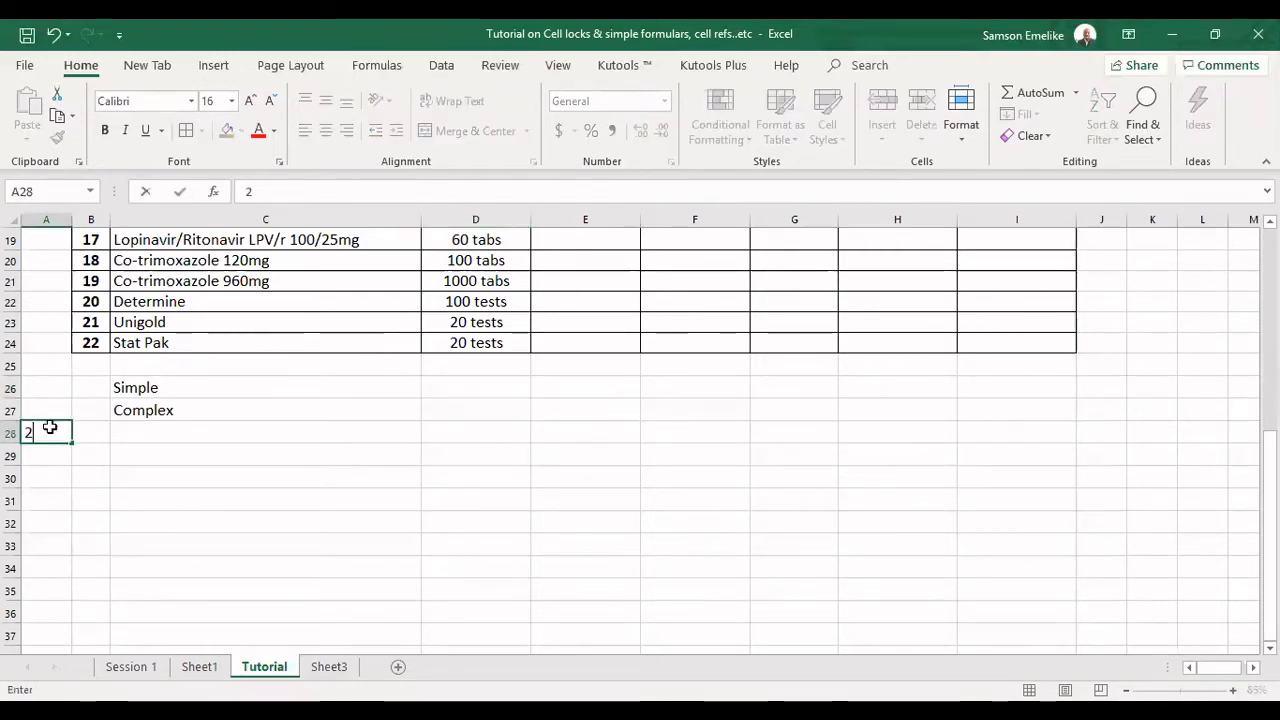
key("Tab")
type("10")
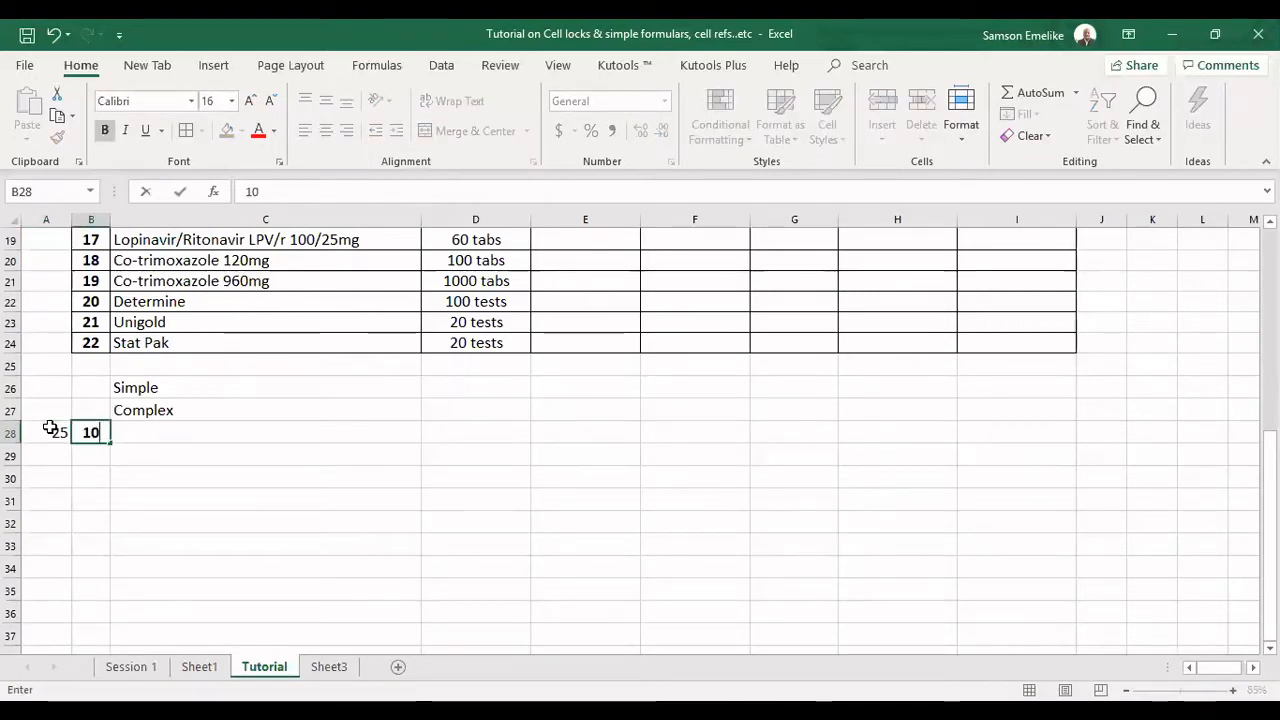
left_click_drag(55, 431, 85, 432)
key("Delete")
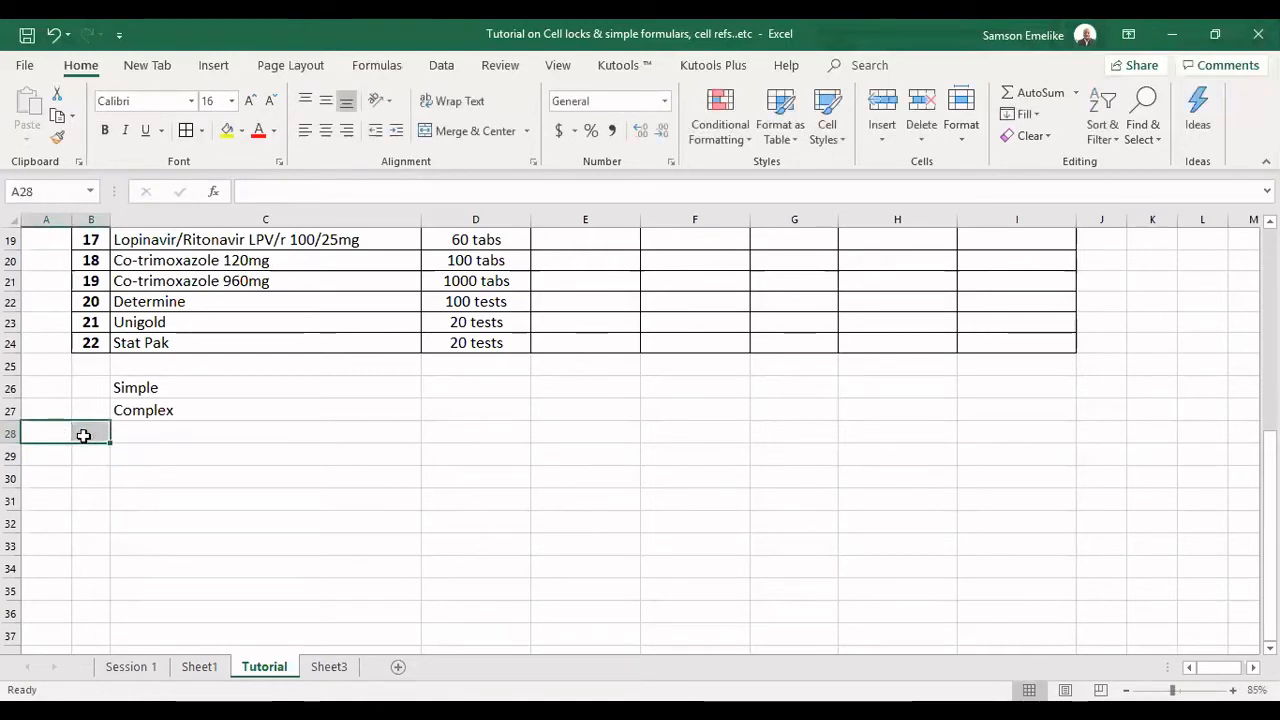
Enter the function name "RANDBETWEEN" in D26 beside the Simple label and autofit column D's width.
left_click(491, 384)
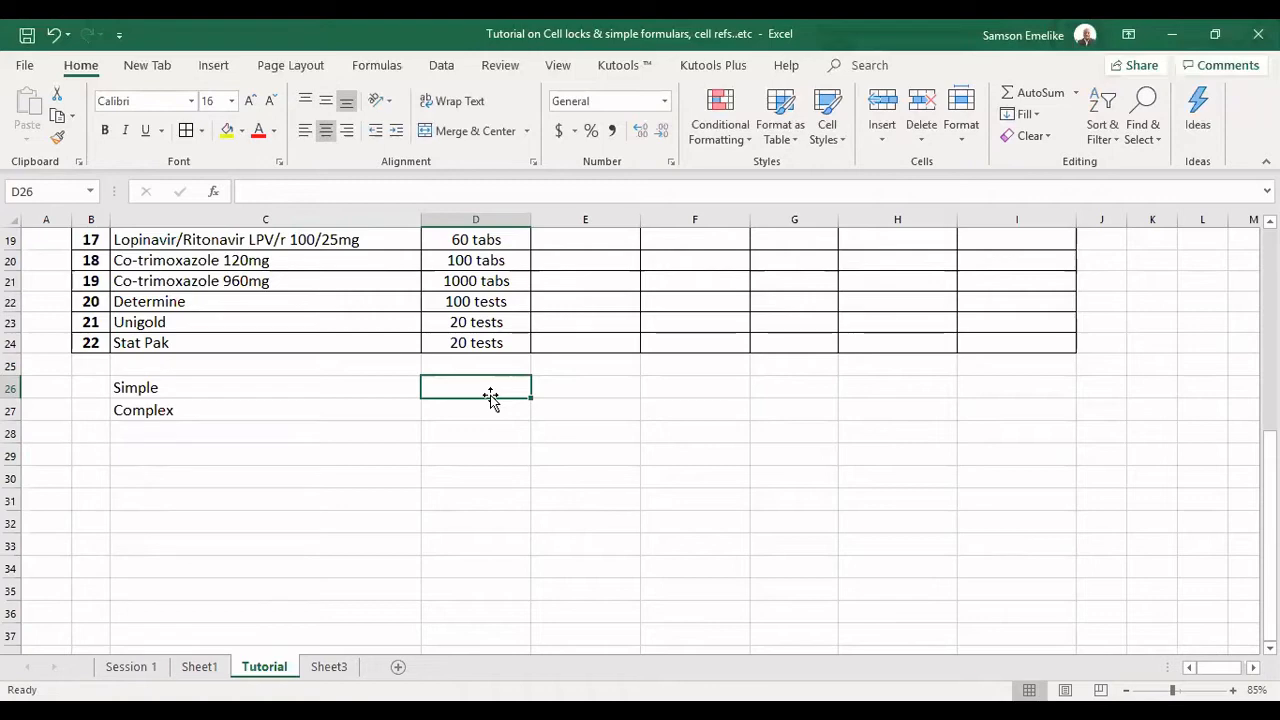
type("RAND")
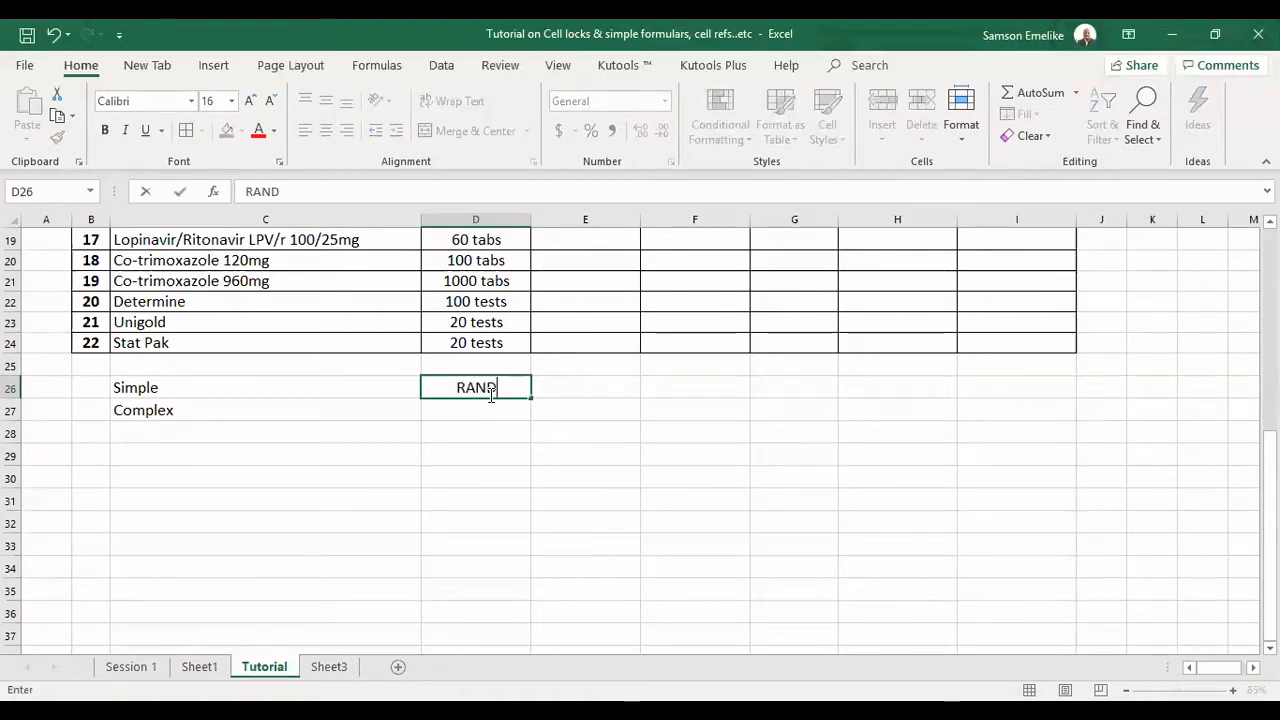
type("BETWEEN")
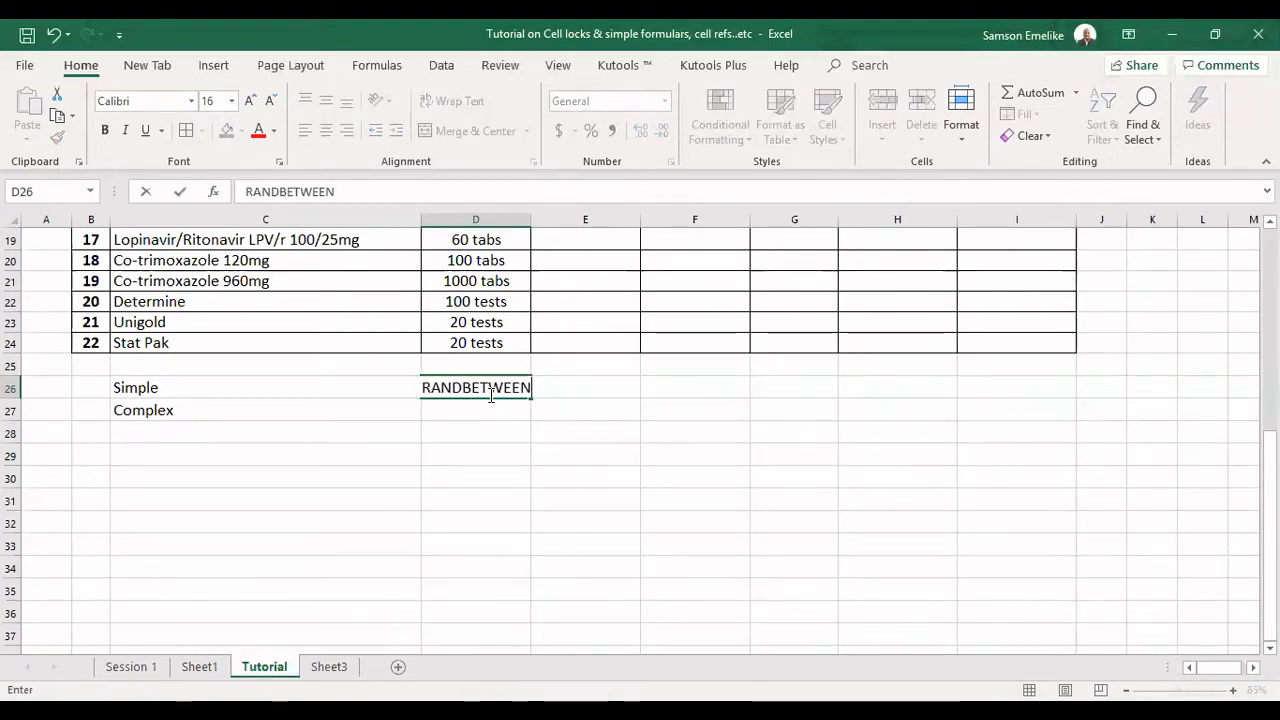
key("Tab")
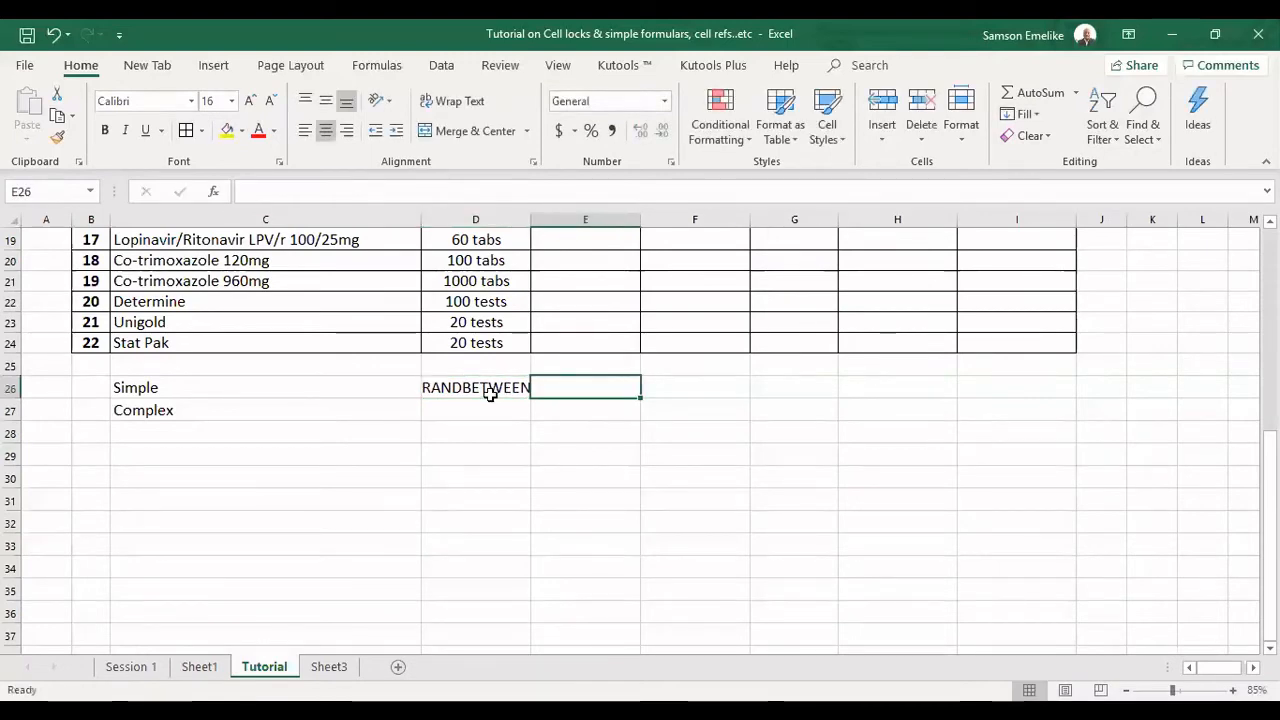
key("Tab")
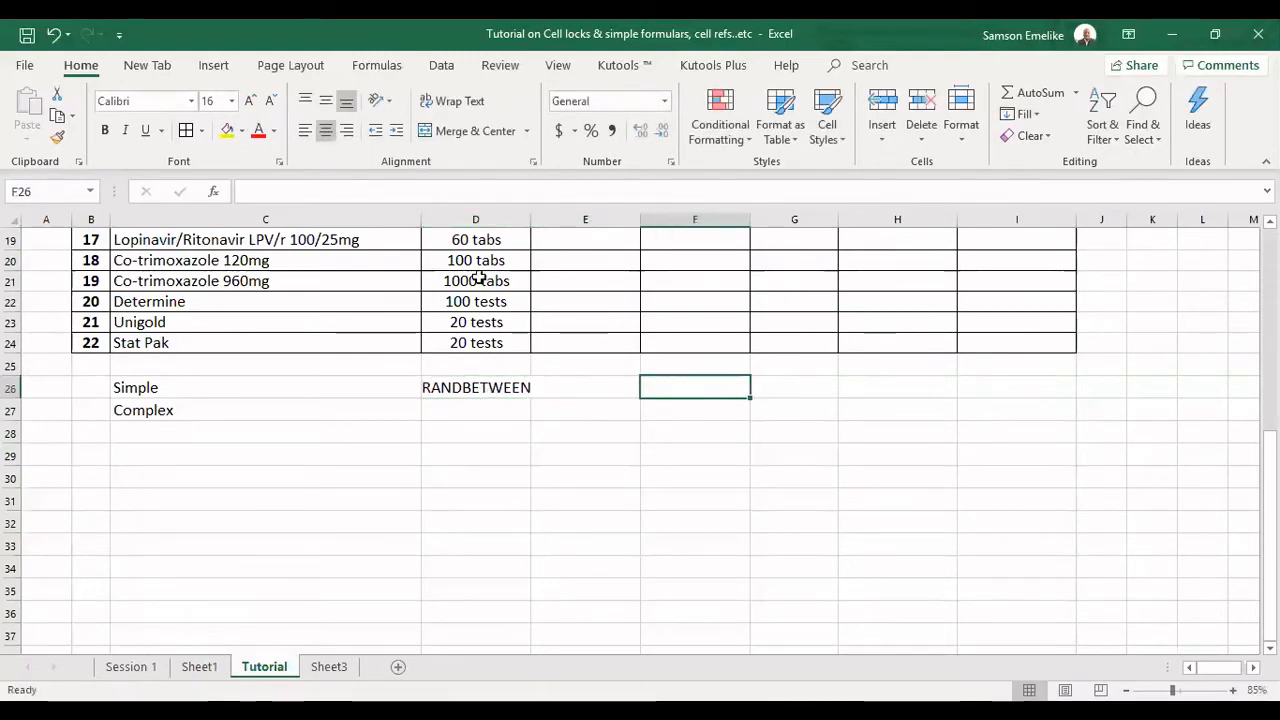
double_click(531, 218)
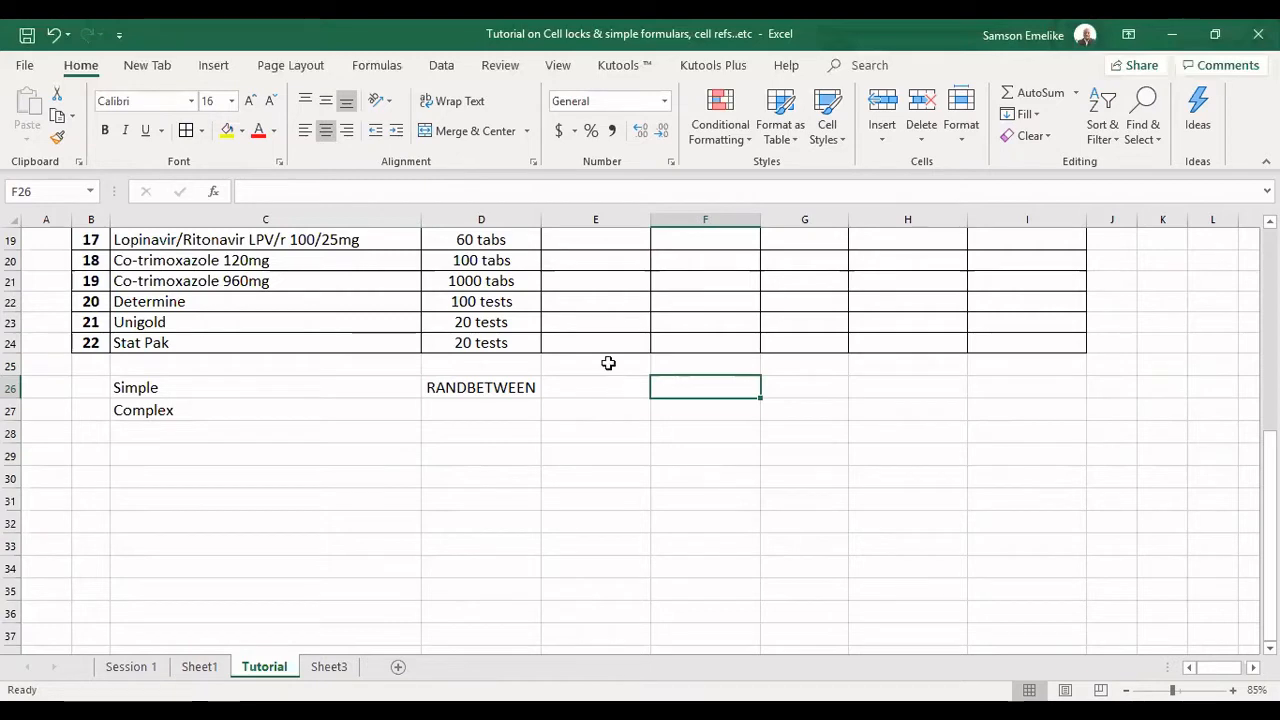
Fill cells E20:G23 with yellow and enter the formula =RANDBETWEEN(10,50) in E20.
left_click_drag(592, 240, 782, 314)
left_click(227, 130)
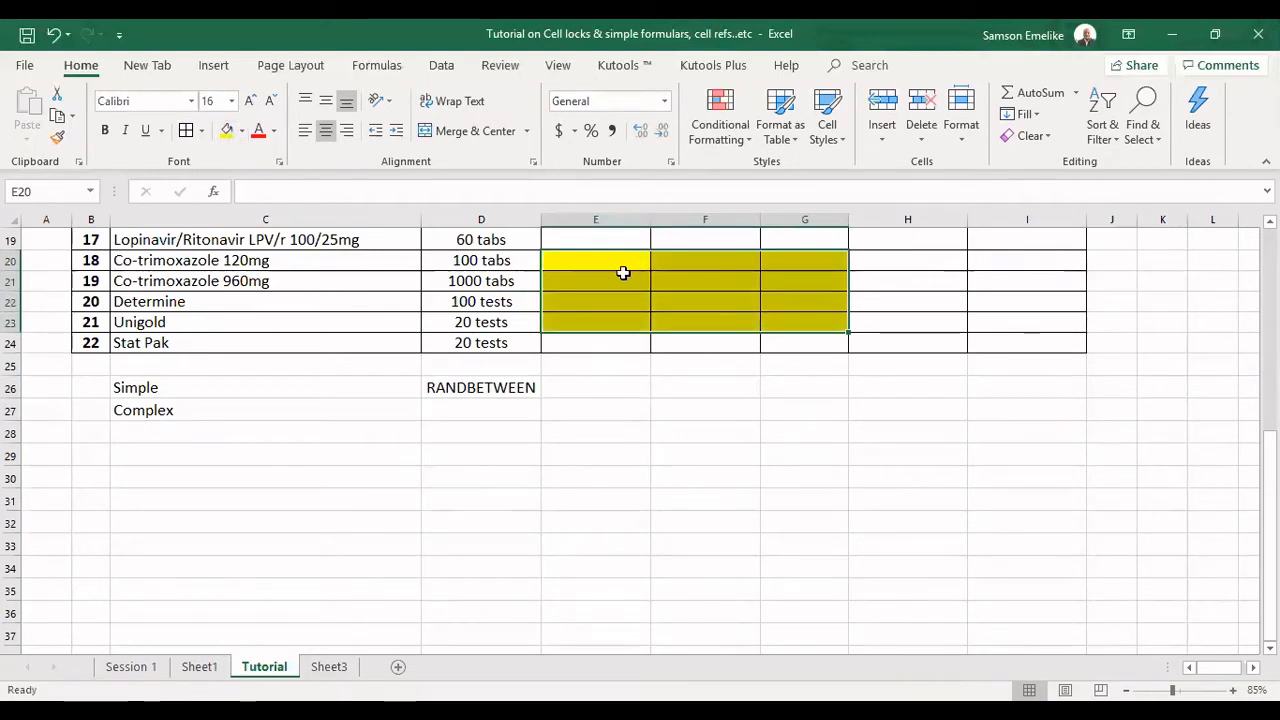
left_click(603, 263)
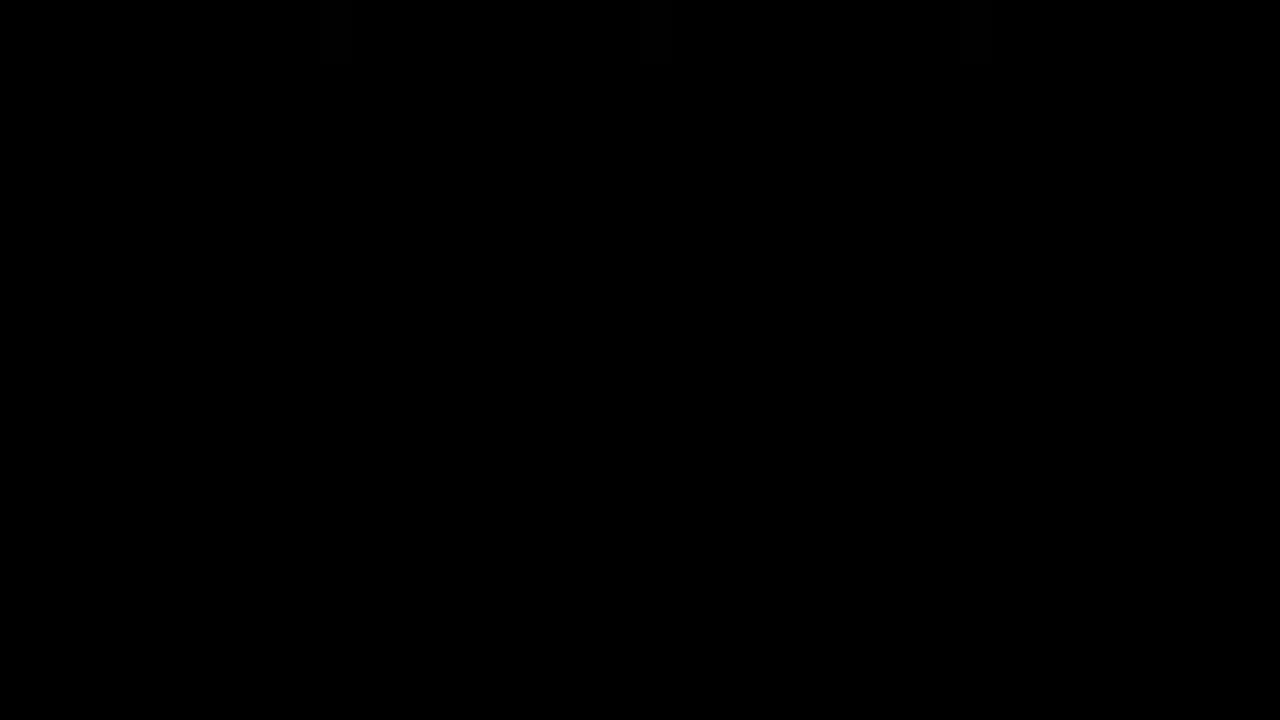
type("=R")
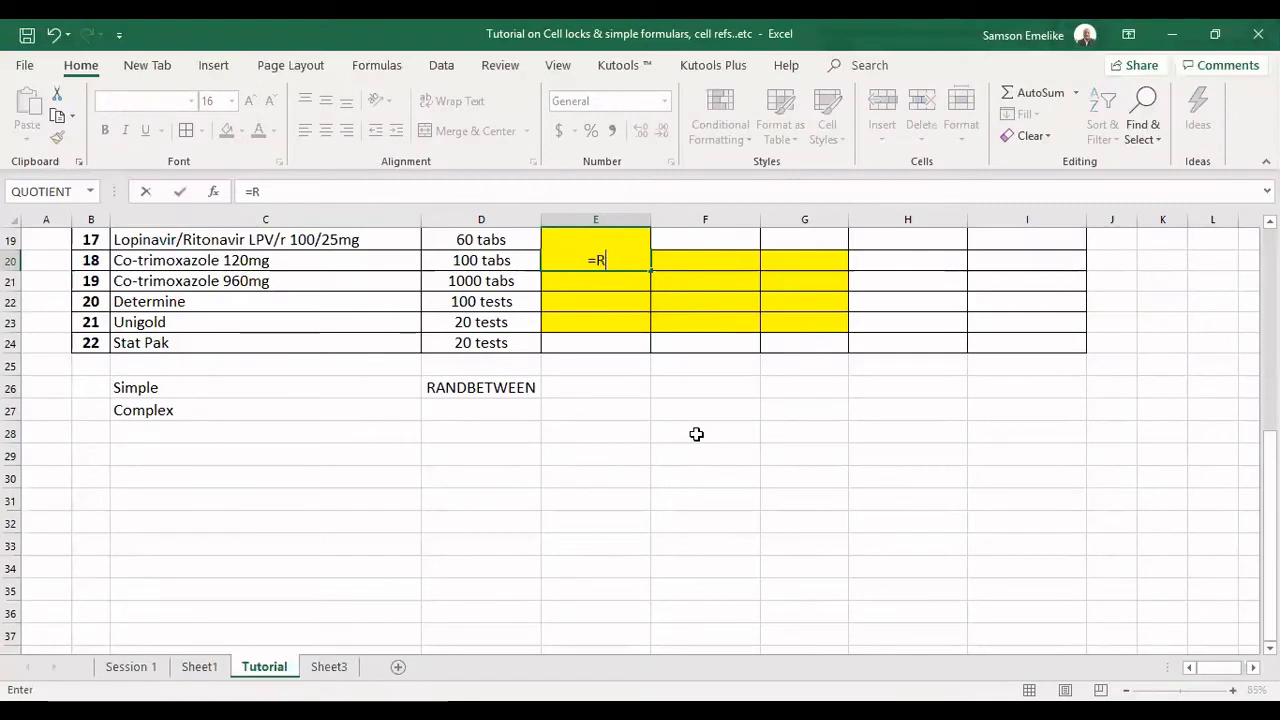
type("AND")
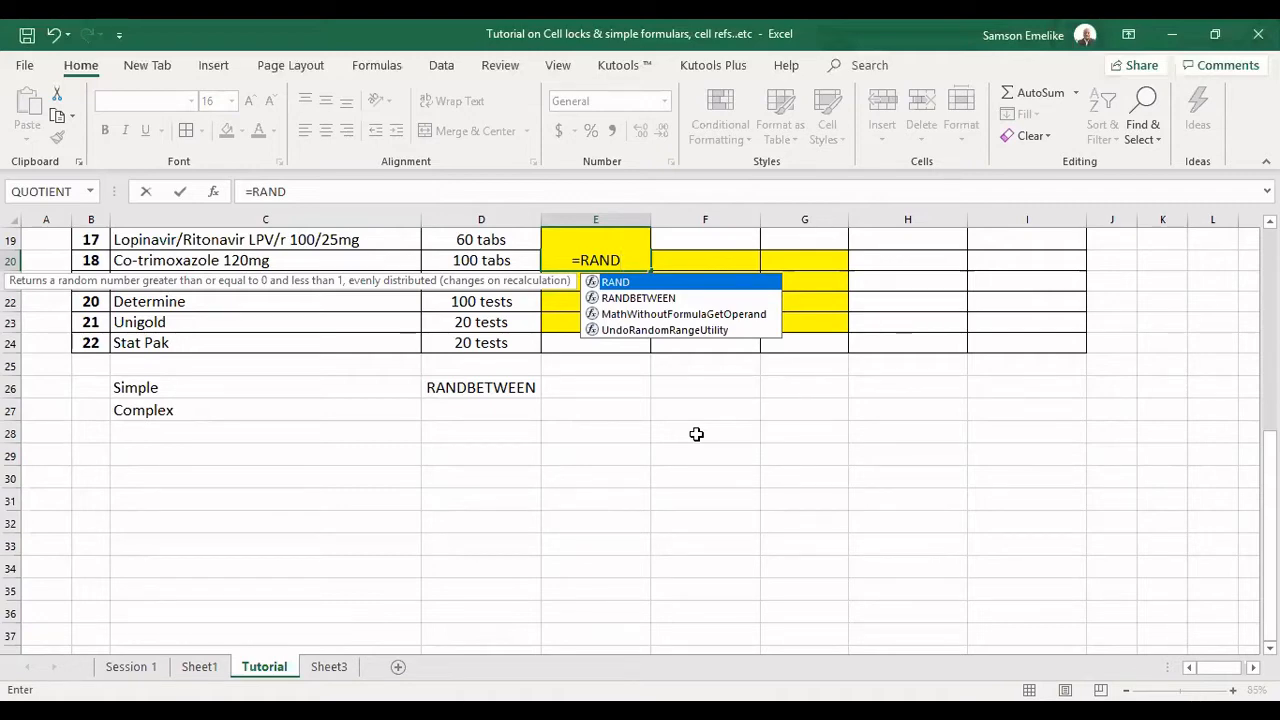
key("Down")
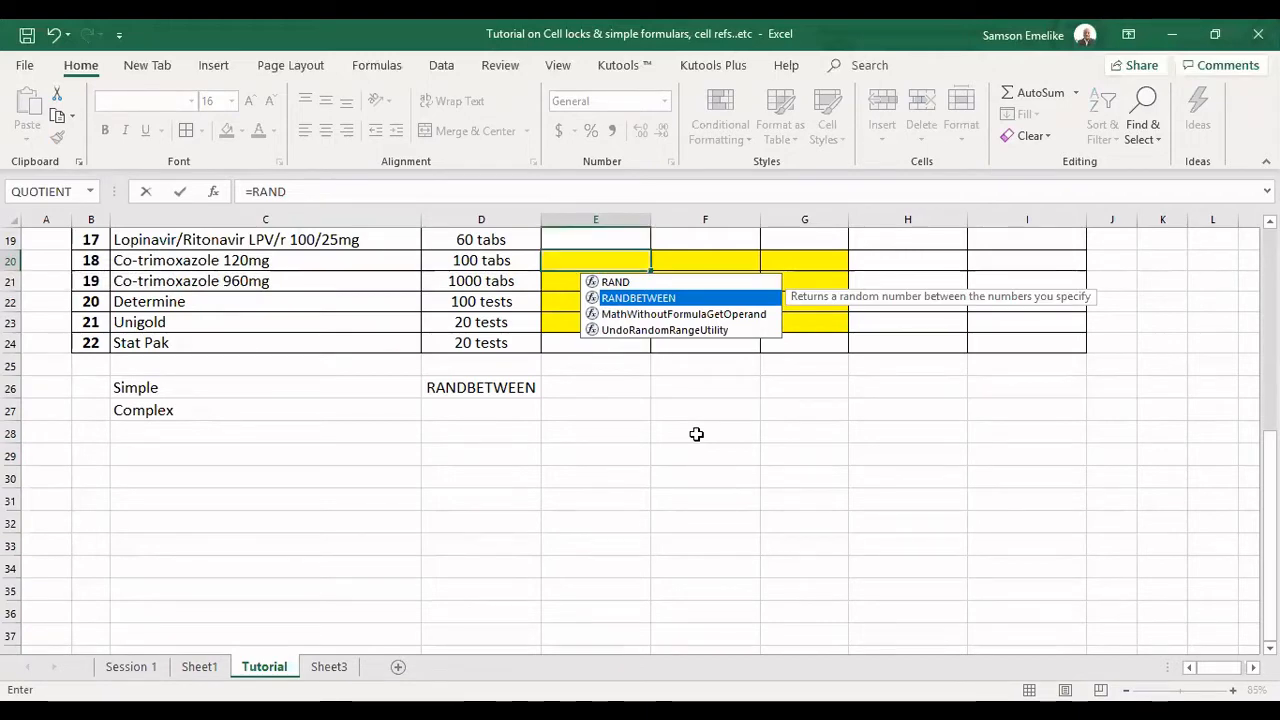
key("Tab")
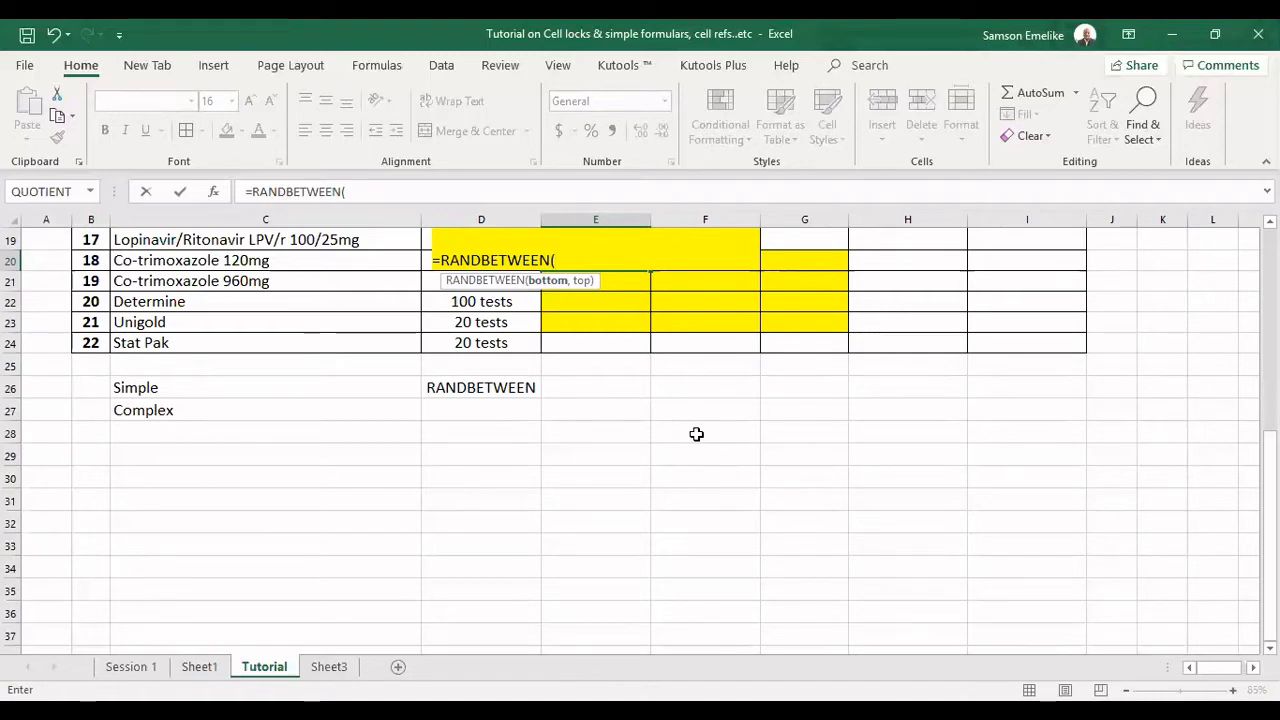
type("10")
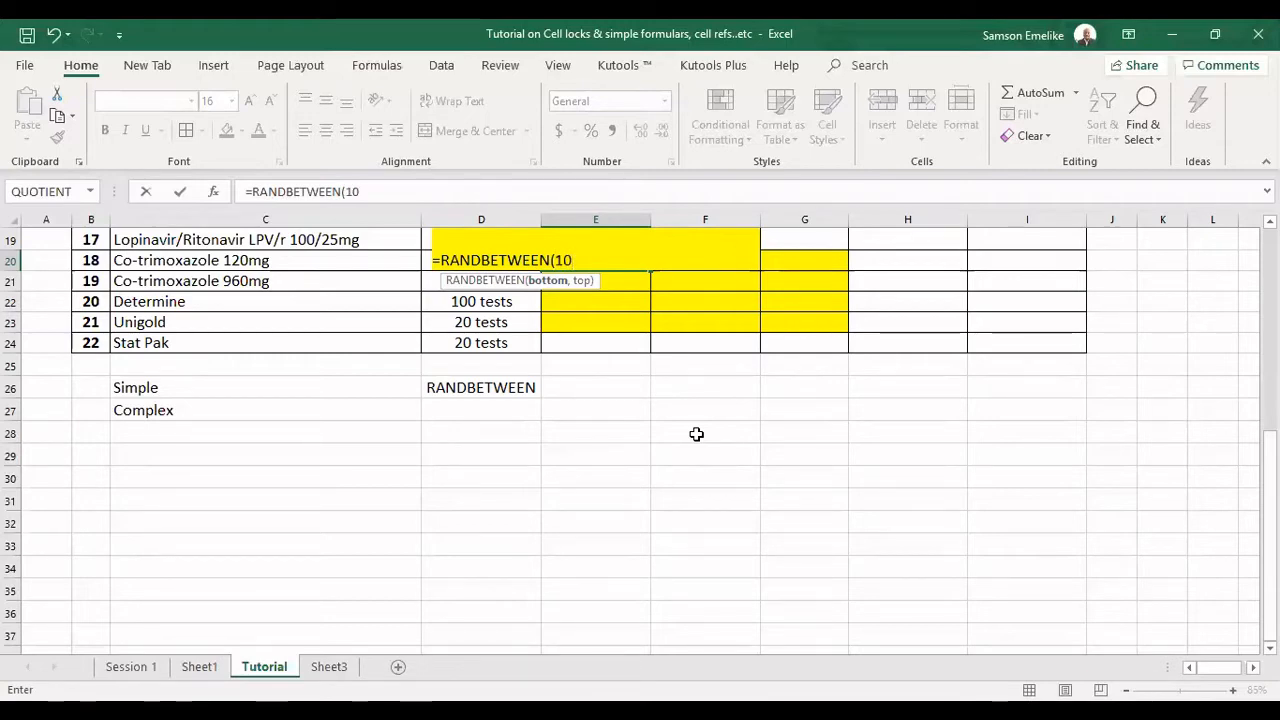
type(",50")
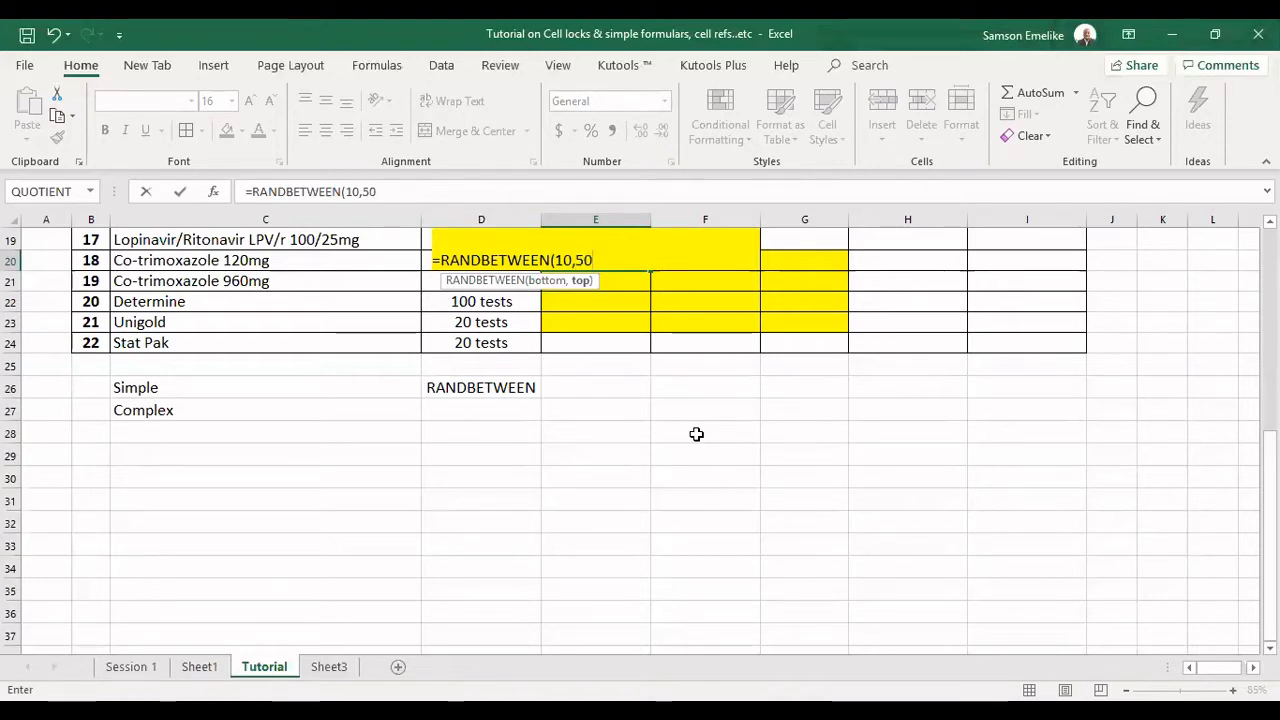
type(")")
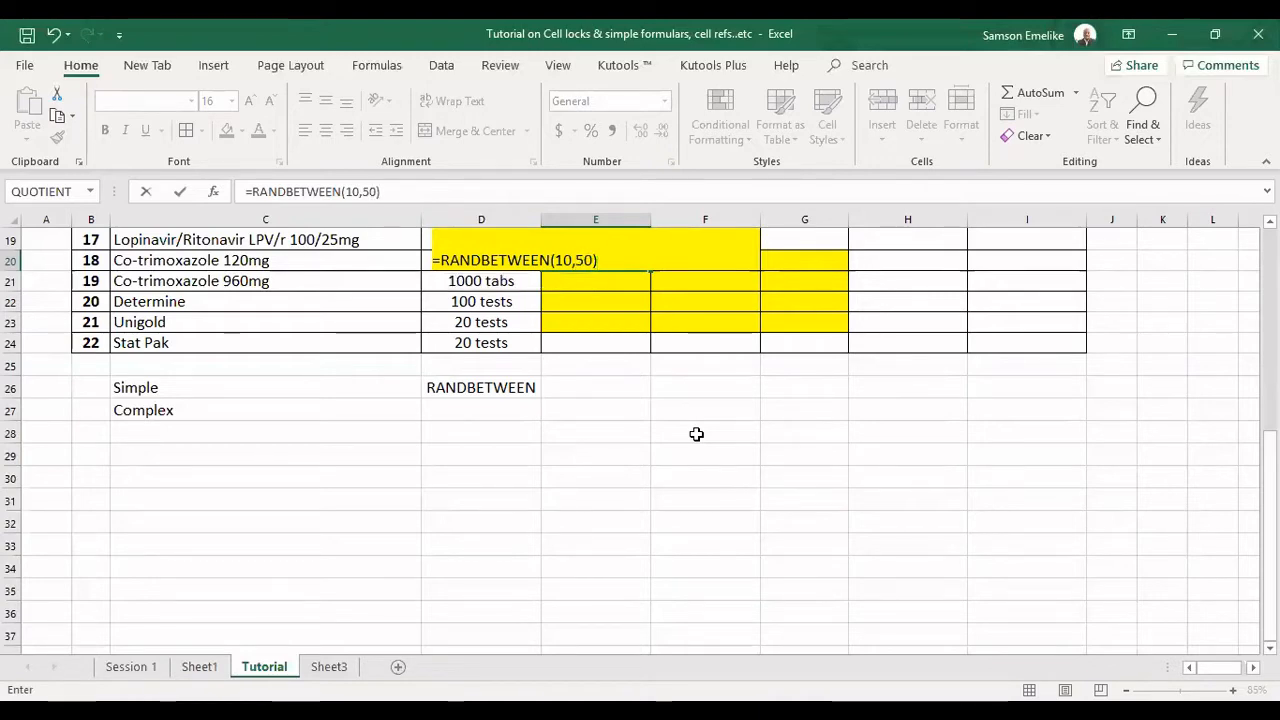
key("Return")
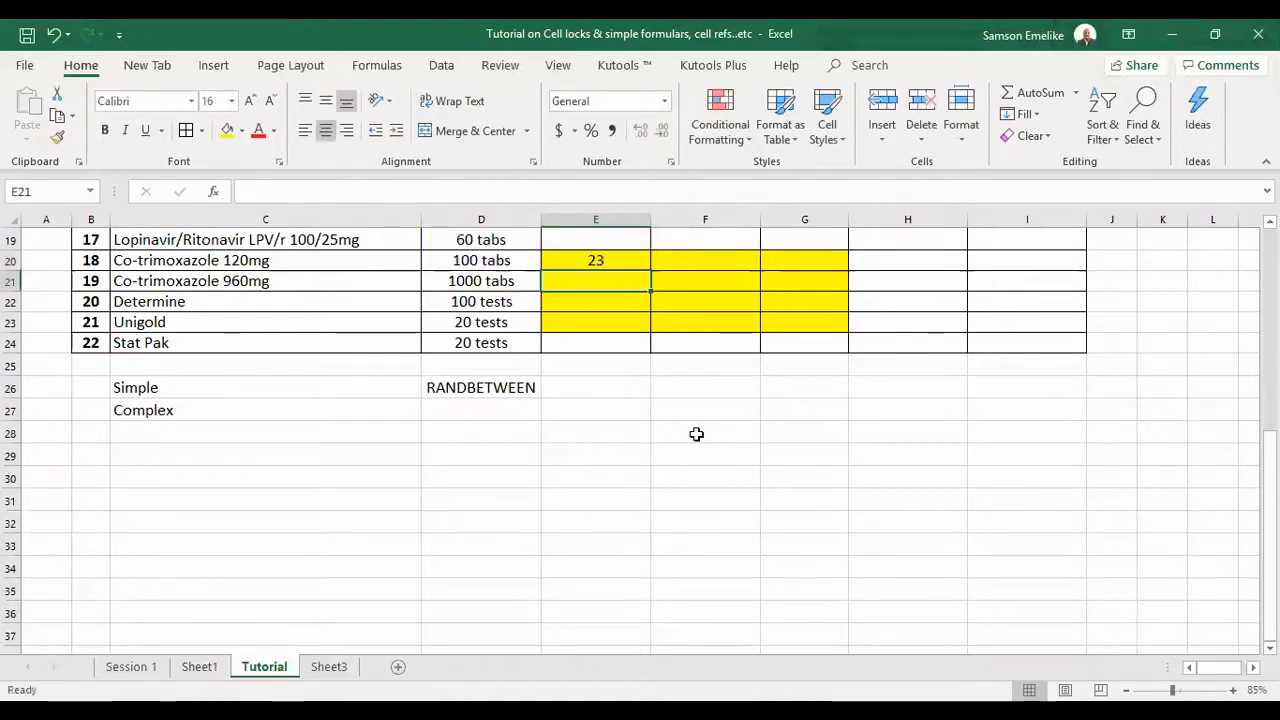
AutoFill the RANDBETWEEN formula from E20 across to column G and down to row 24.
left_click(595, 258)
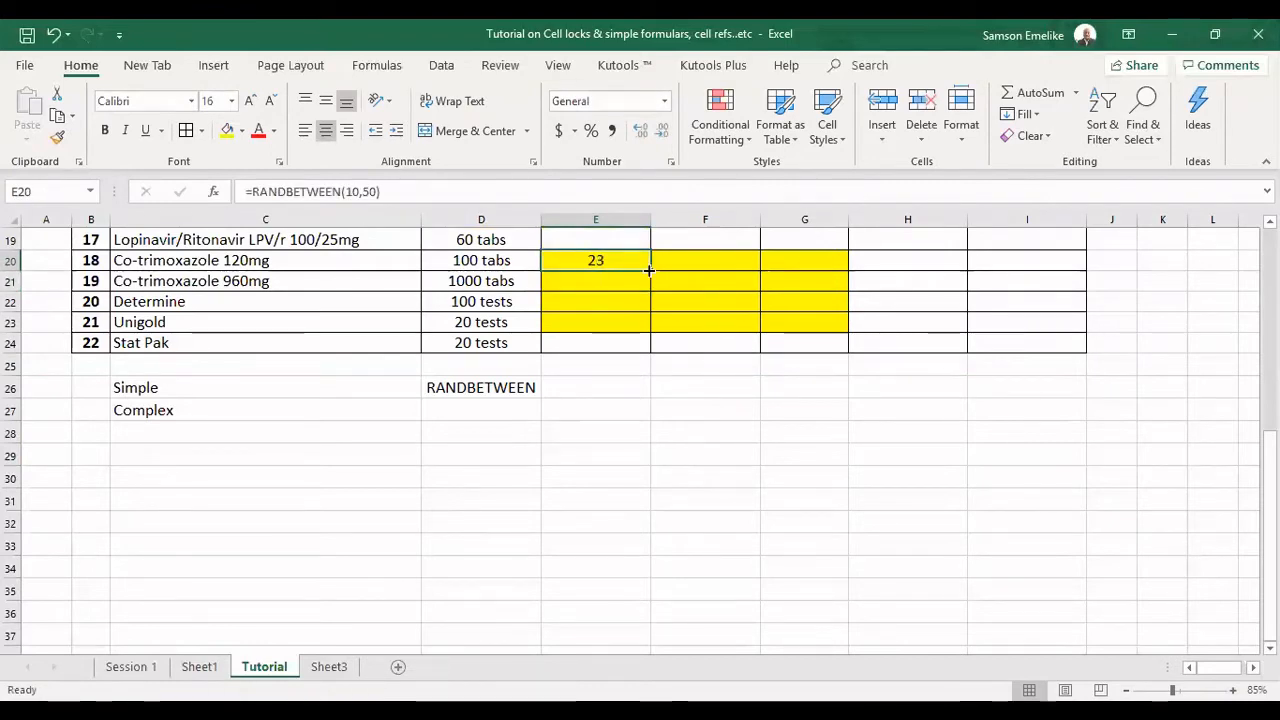
left_click_drag(649, 270, 832, 276)
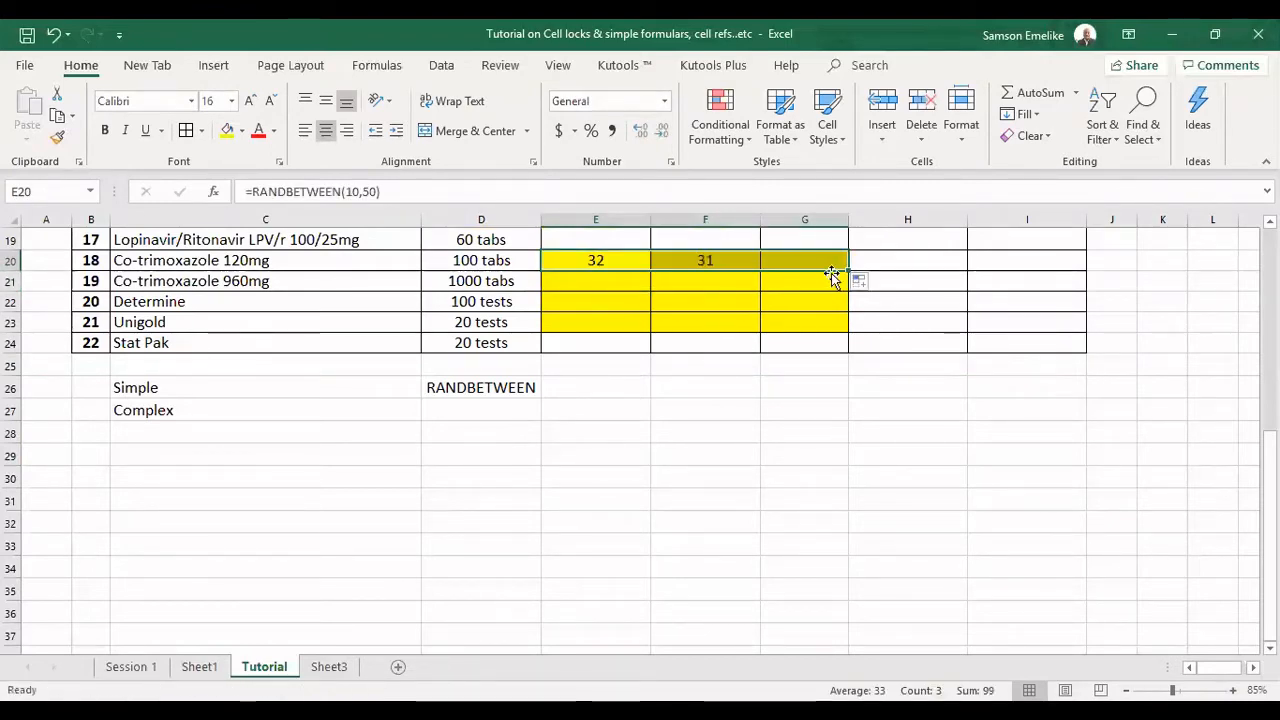
double_click(848, 270)
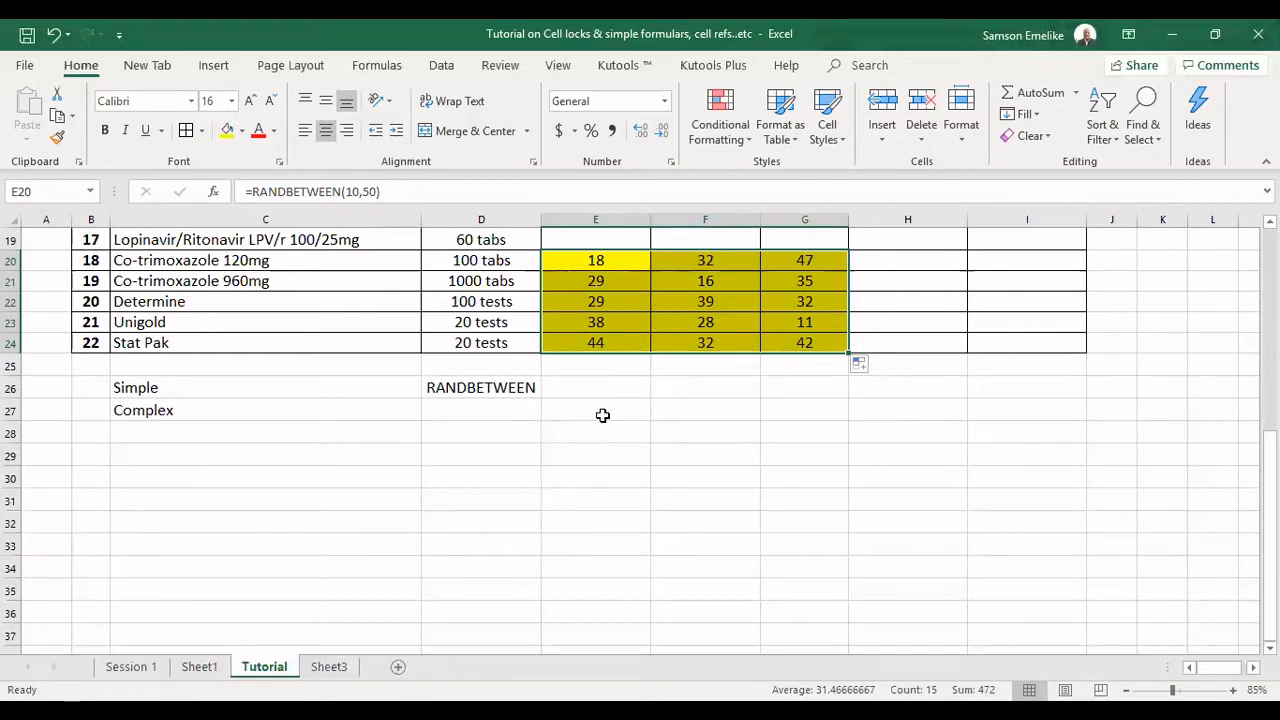
Replace the text in D26, beside the Simple label, with the formula =E20+F20+G20.
left_click(496, 387)
key("Delete")
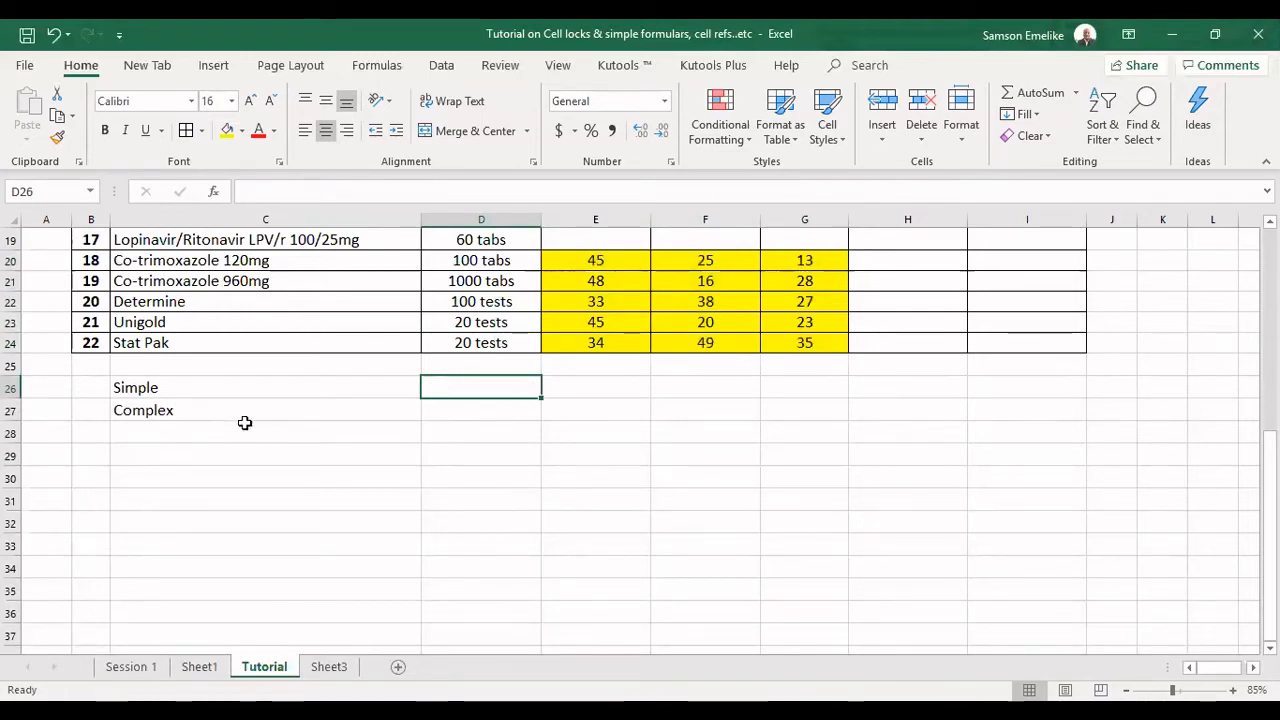
type("=")
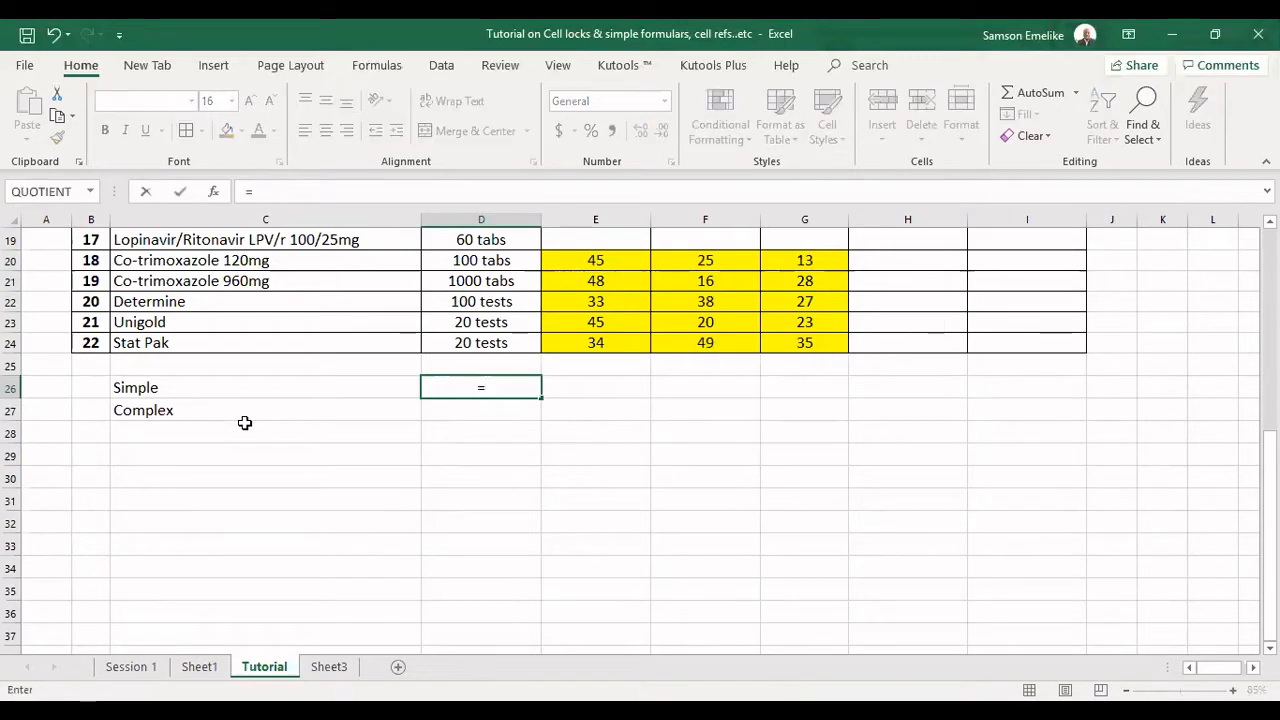
left_click(603, 260)
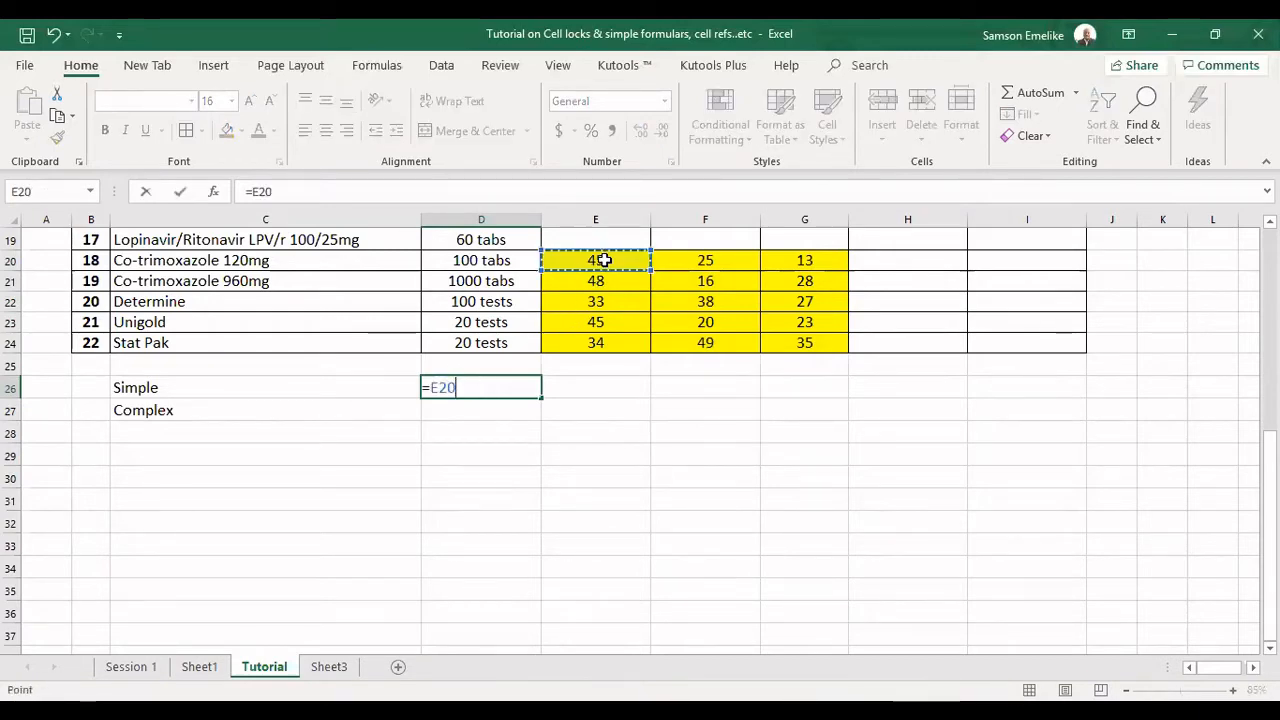
type("+")
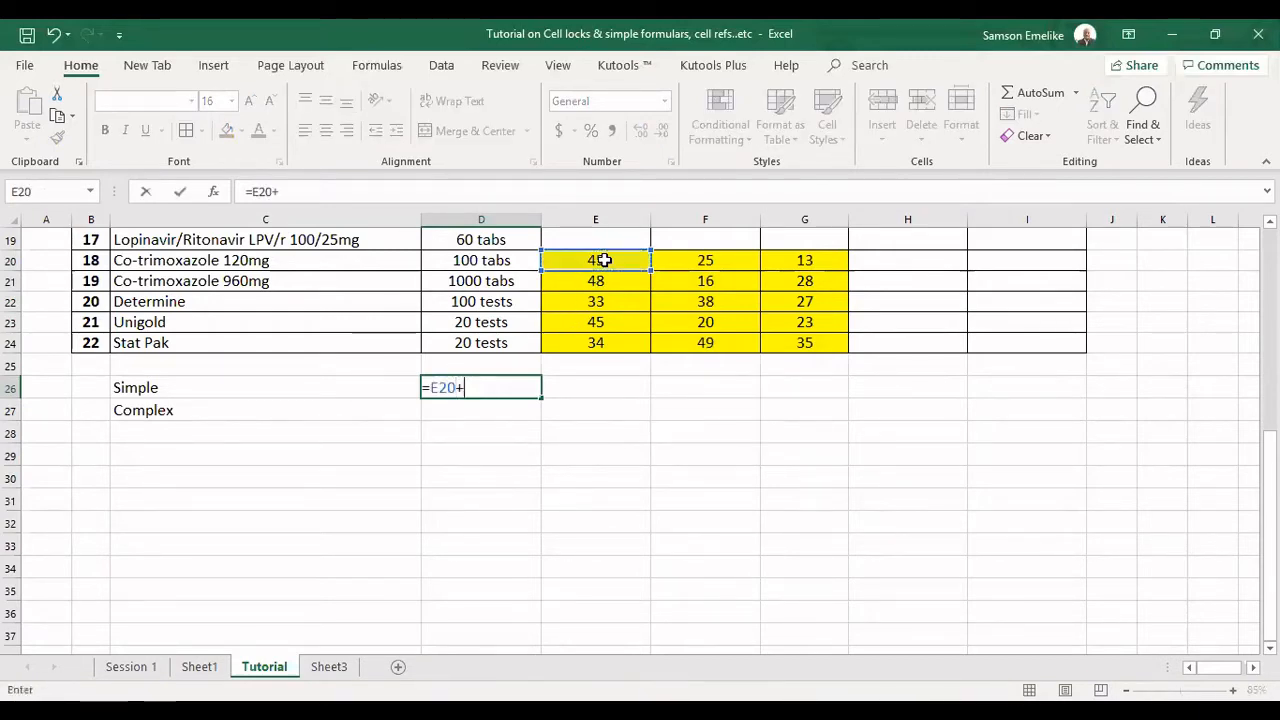
left_click(683, 258)
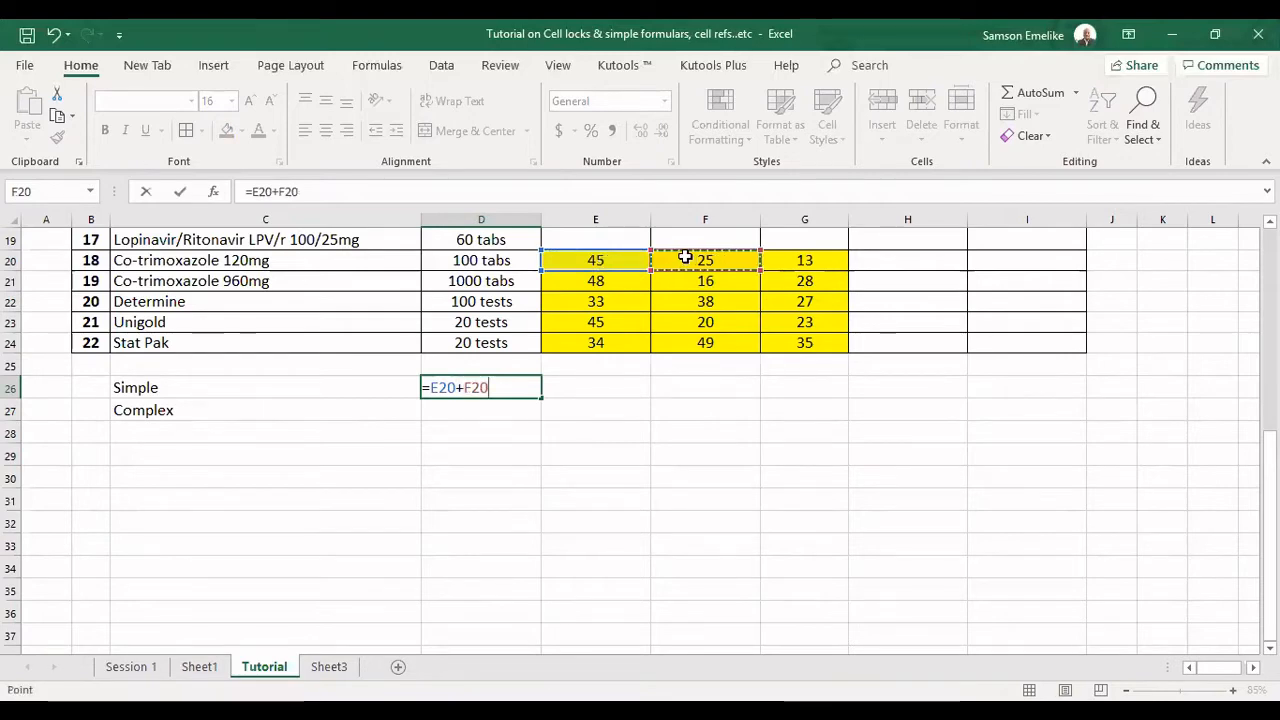
type("+")
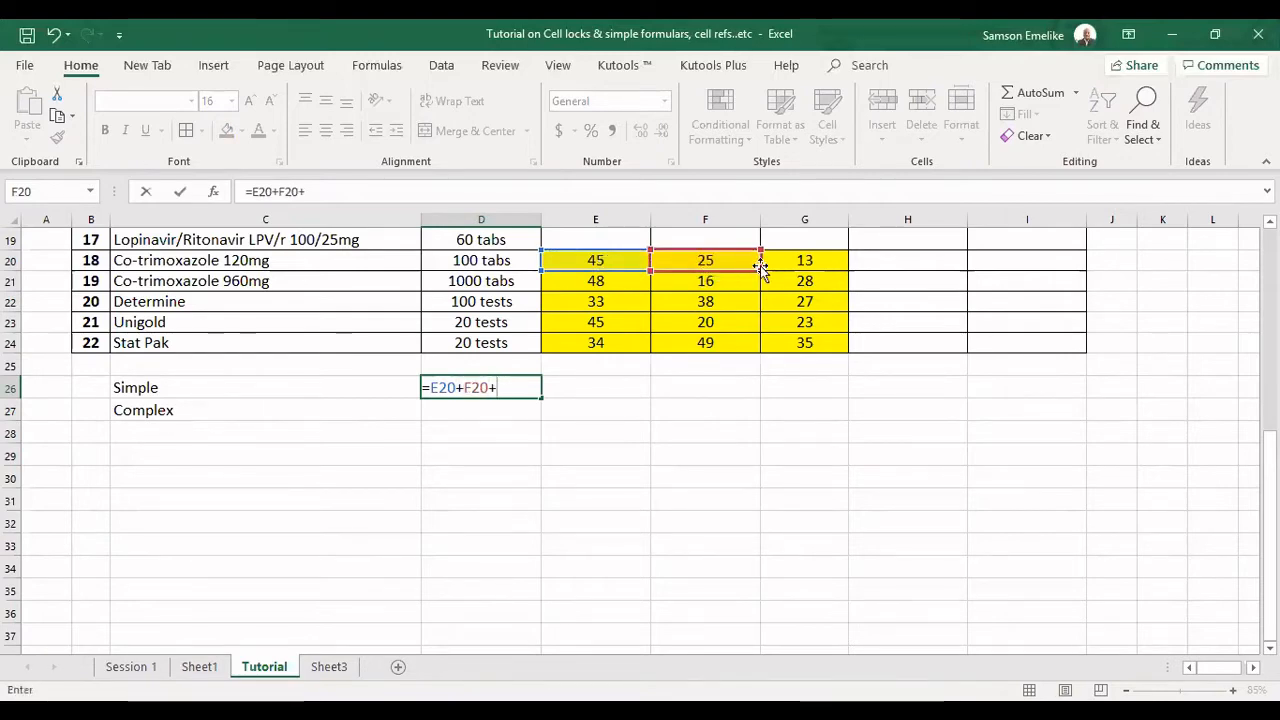
left_click(803, 261)
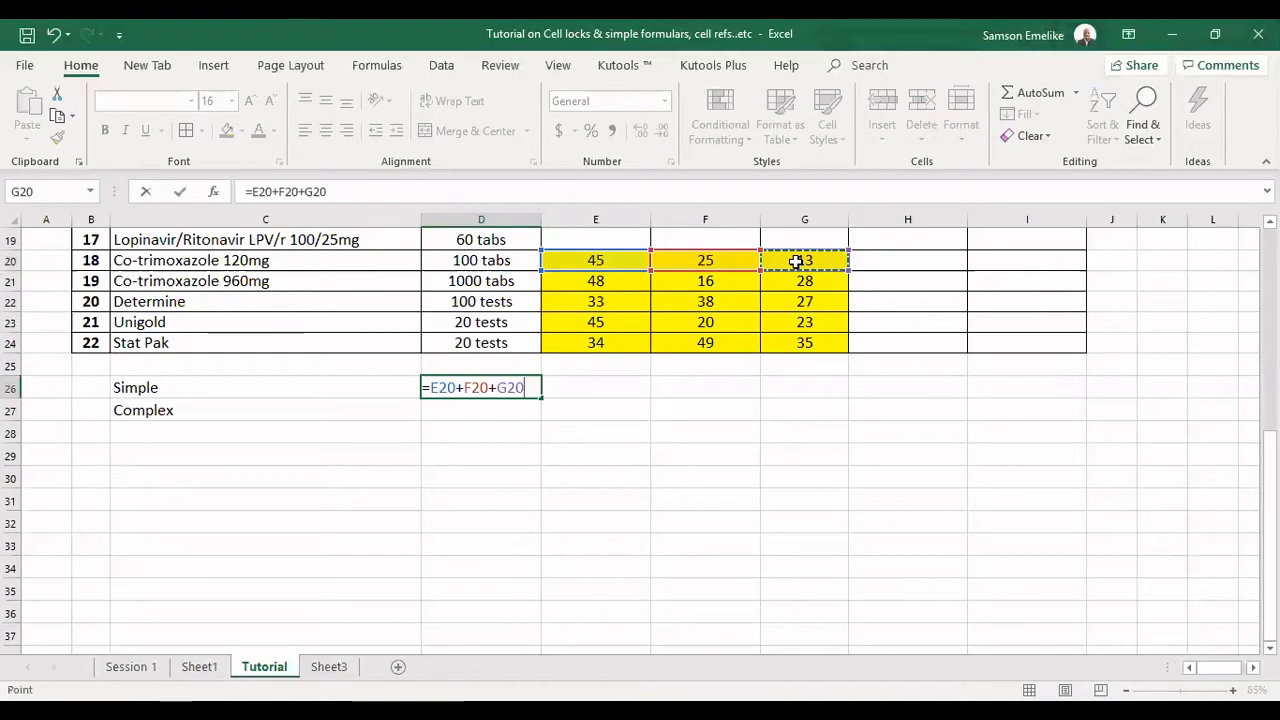
key("Return")
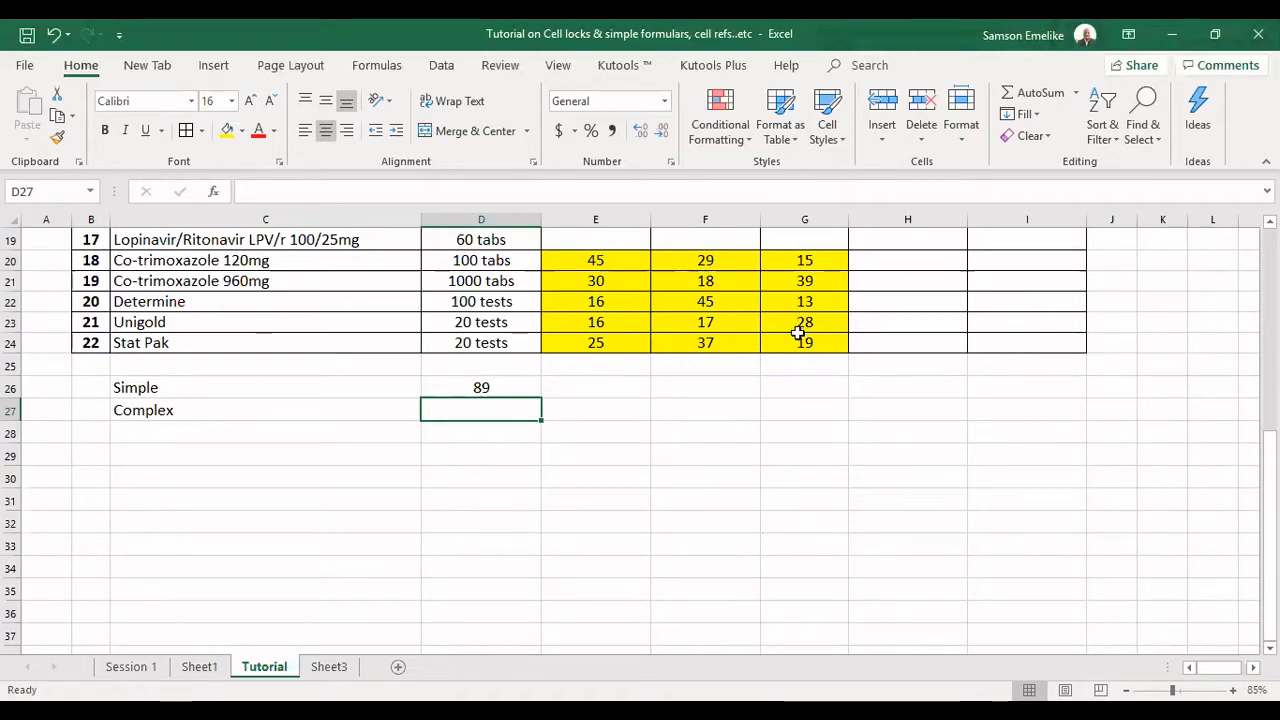
Copy E20:G24 and paste it over itself as values to replace the random-number formulas with fixed numbers.
left_click_drag(596, 260, 797, 333)
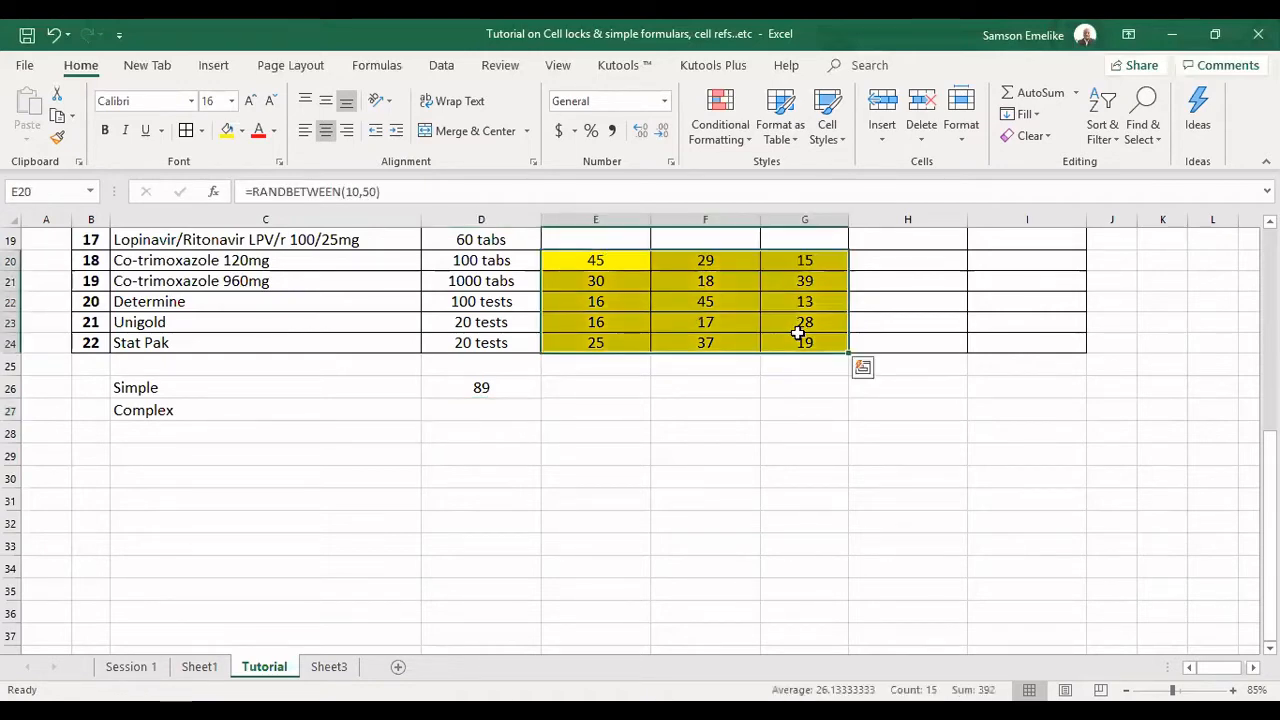
key("ctrl+c")
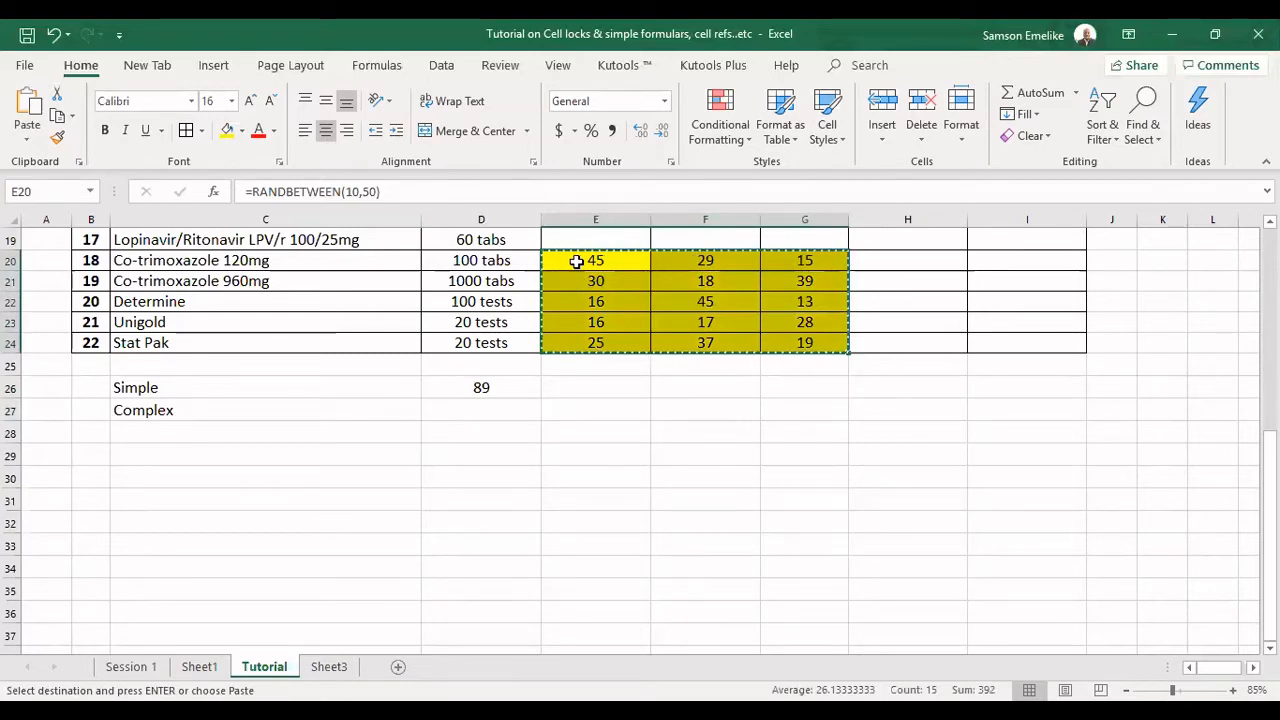
left_click(577, 261)
right_click(577, 266)
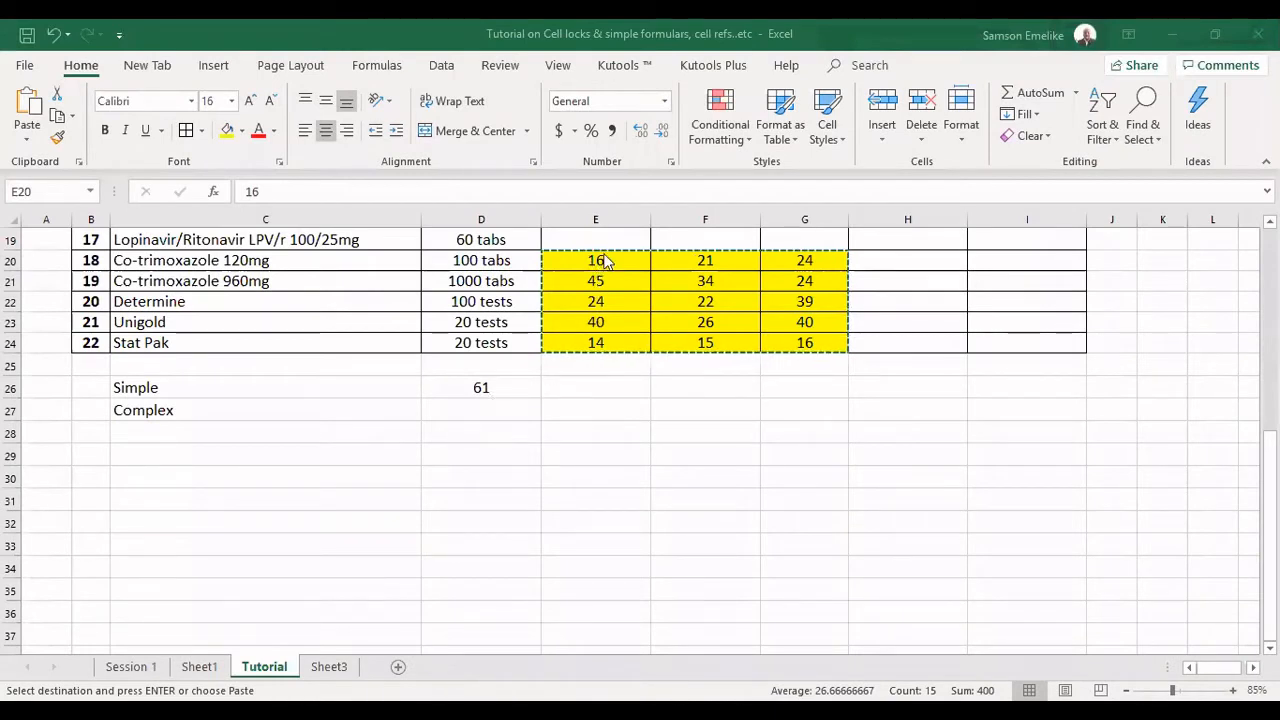
key("Escape")
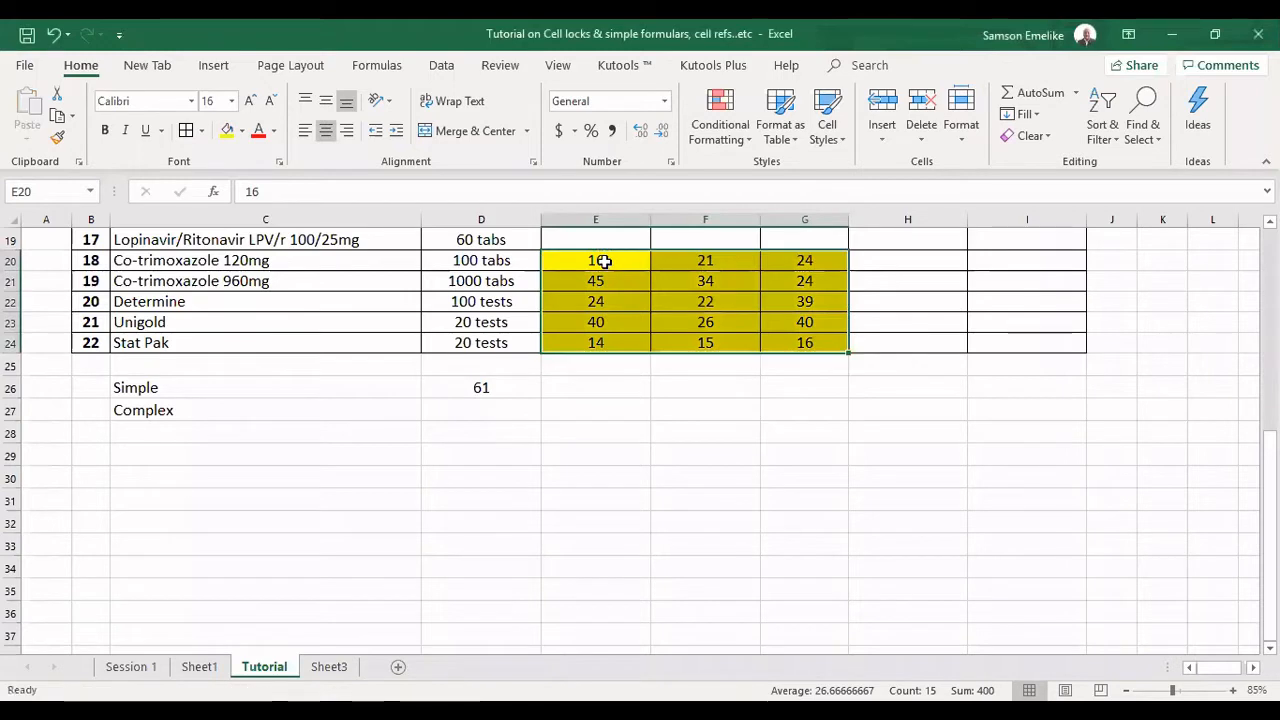
Clear the numbers in E20:G24 and enter the formula =RANDBETWEEN(50,100) in E20.
left_click_drag(604, 261, 789, 337)
key("Delete")
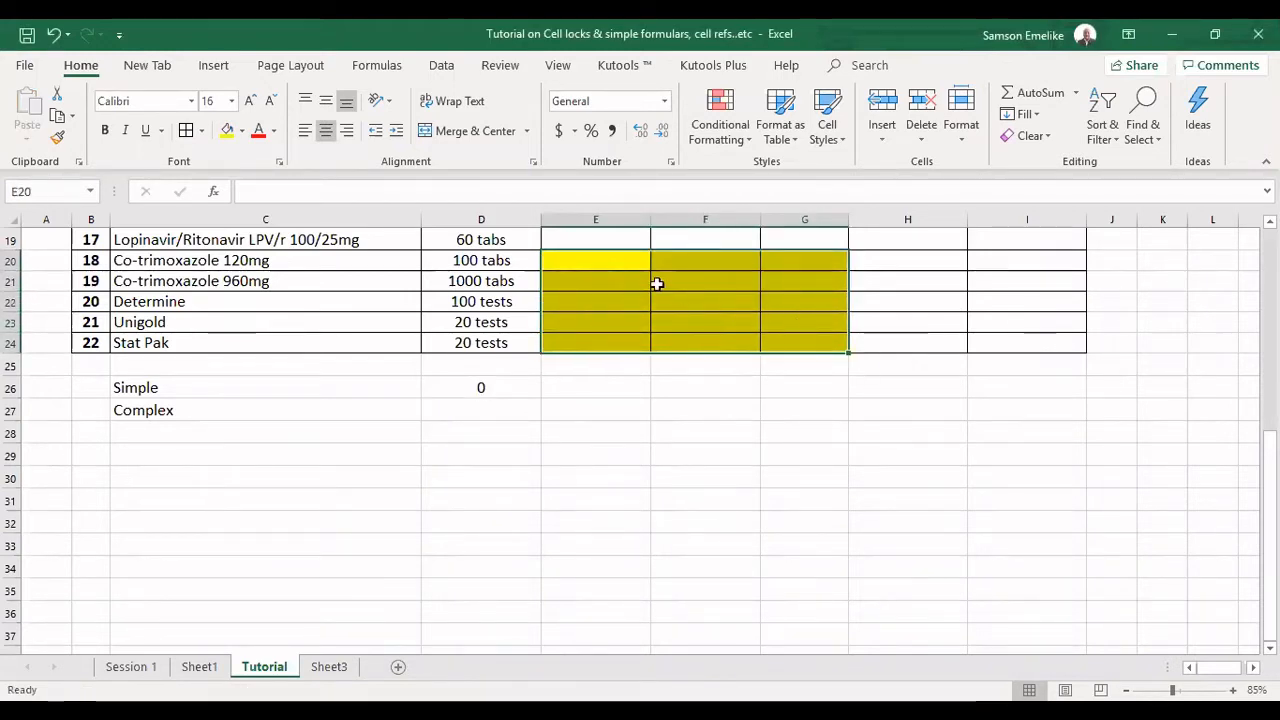
left_click(568, 256)
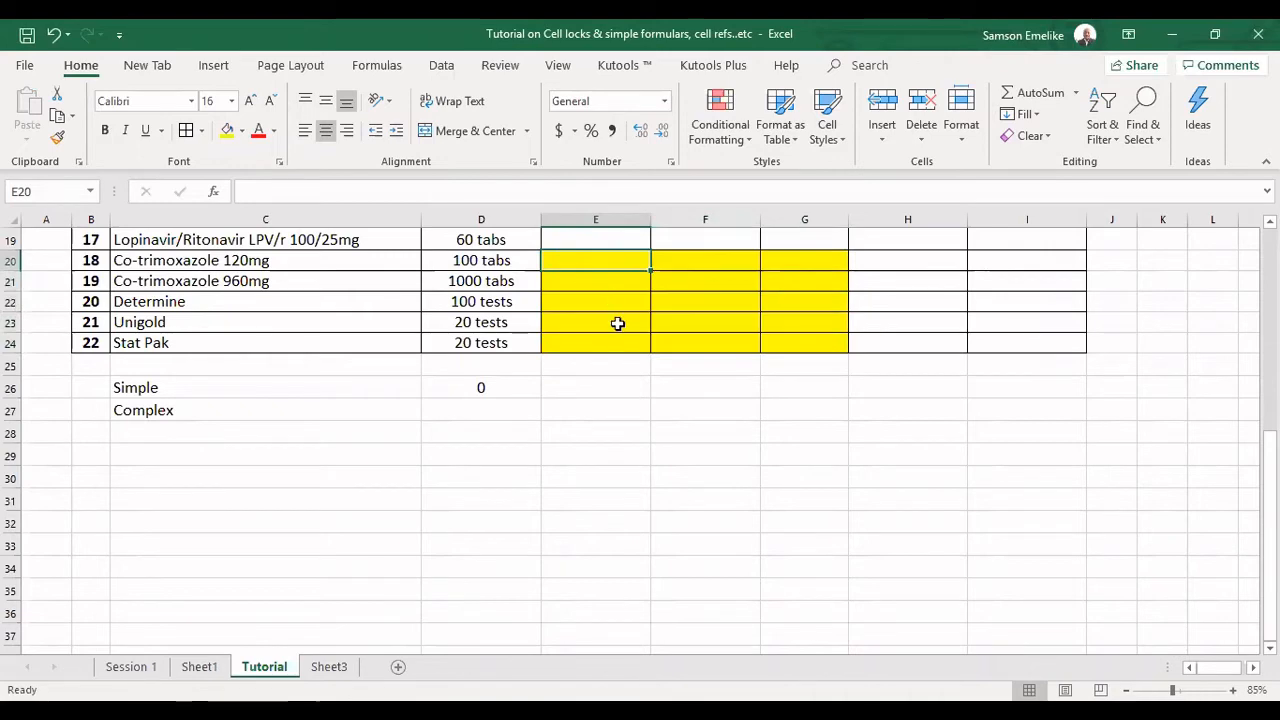
type("=")
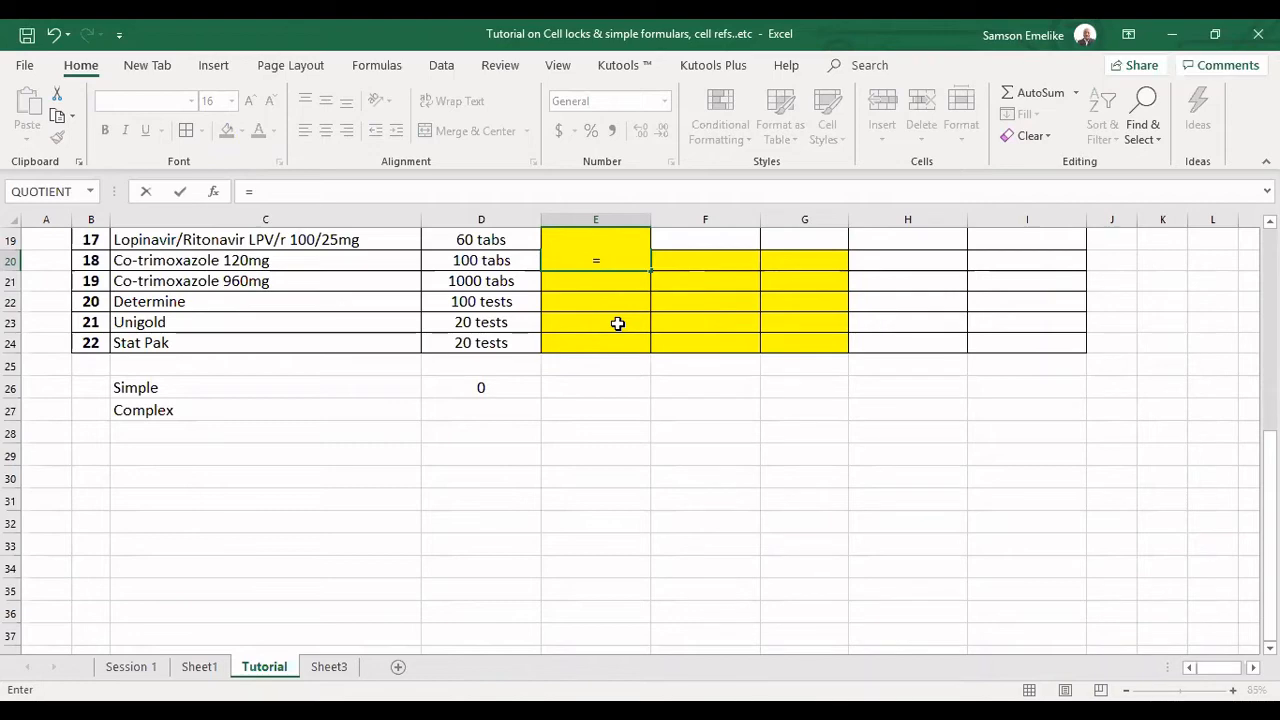
type("R")
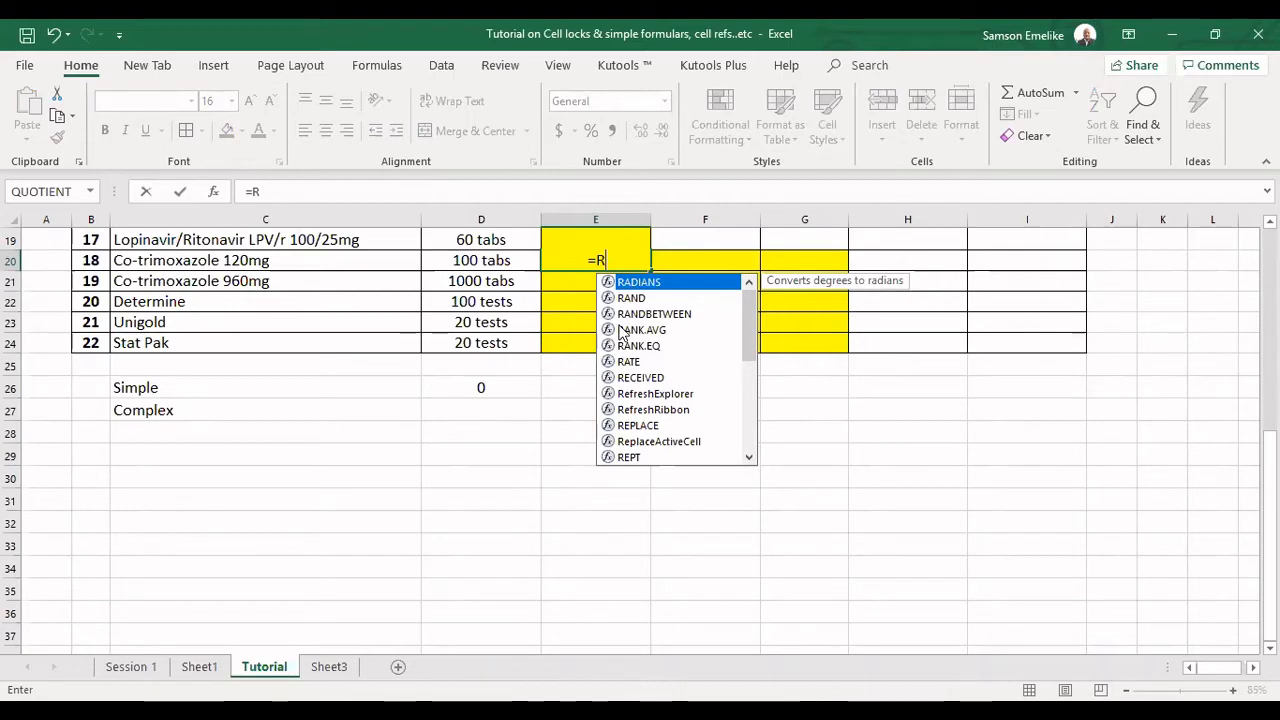
type("A")
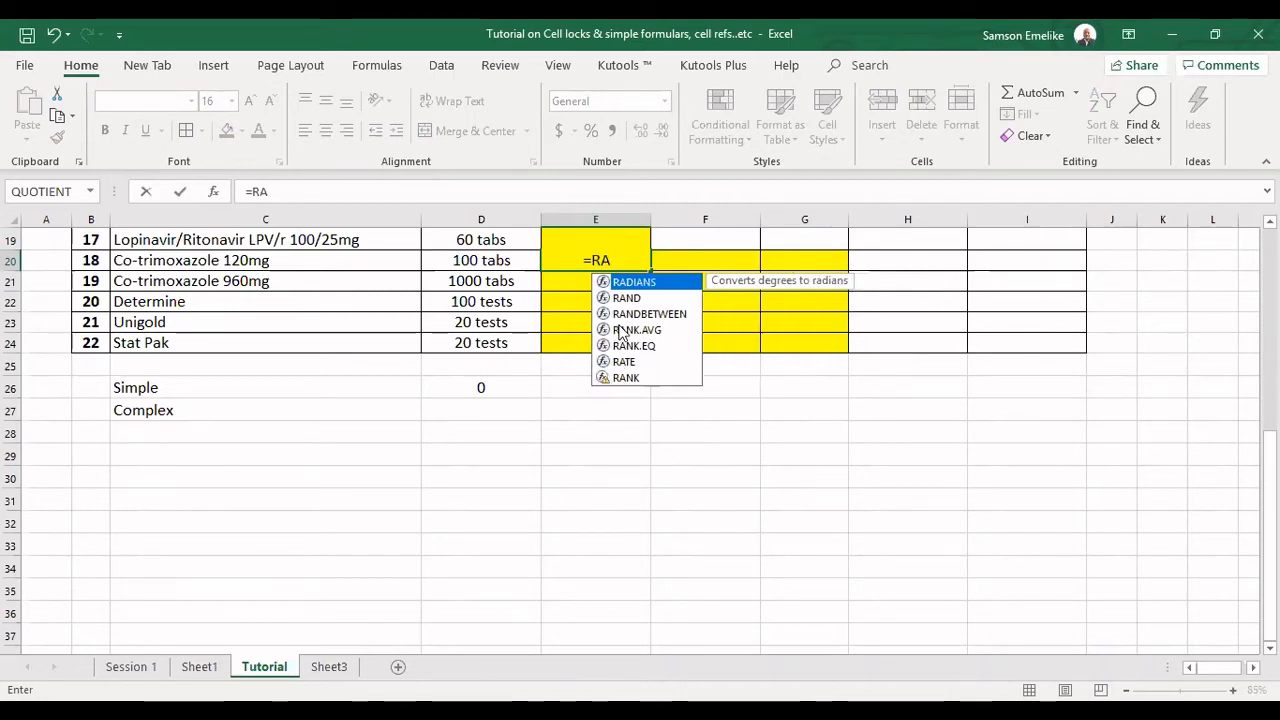
type("N")
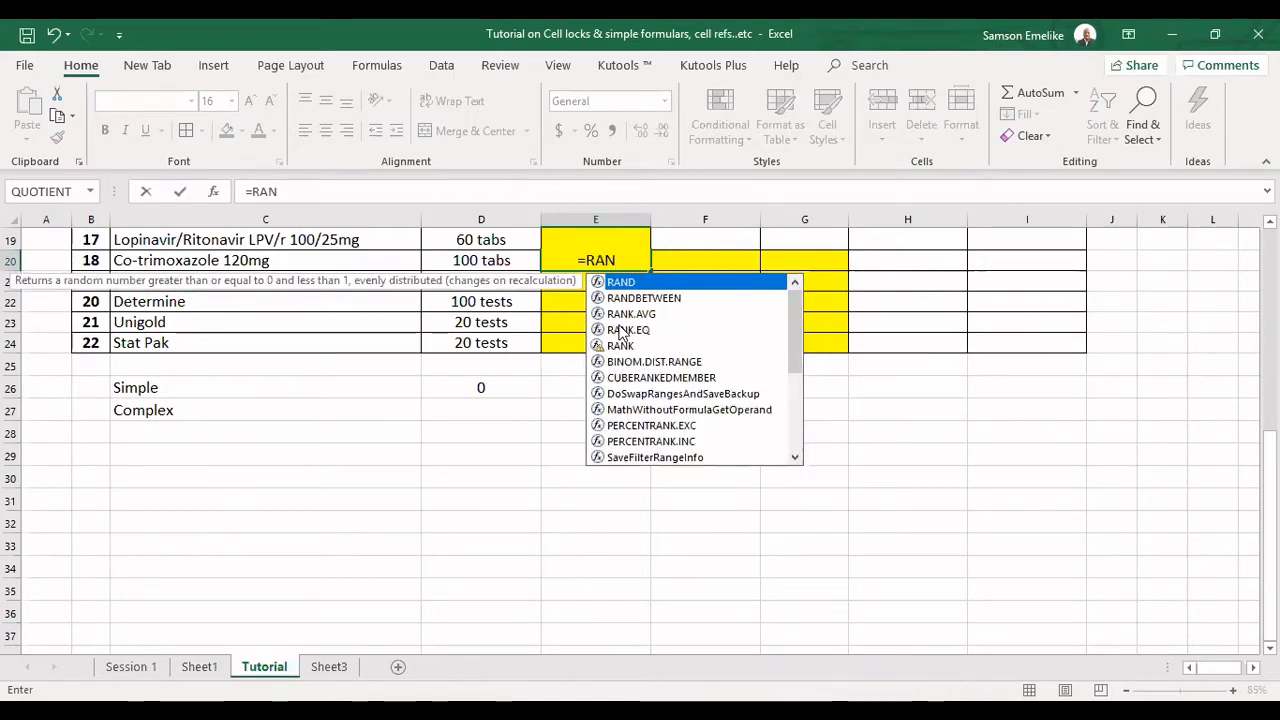
type("D")
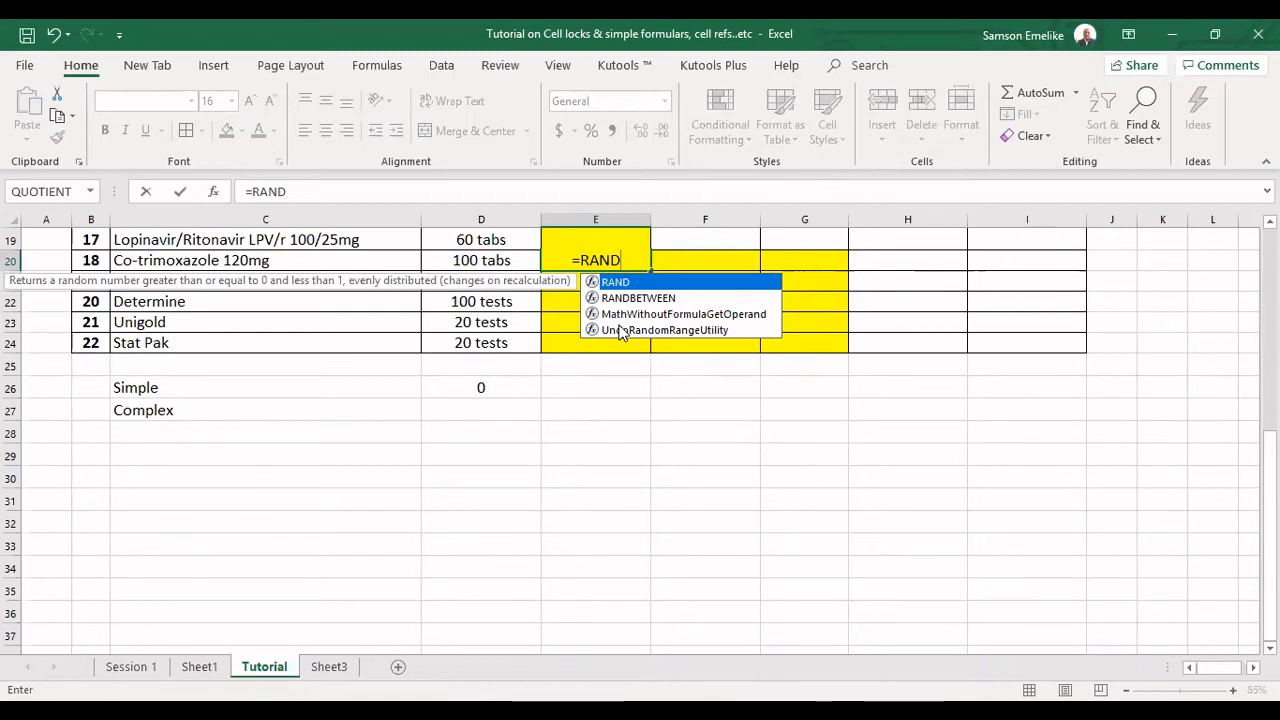
key("Down")
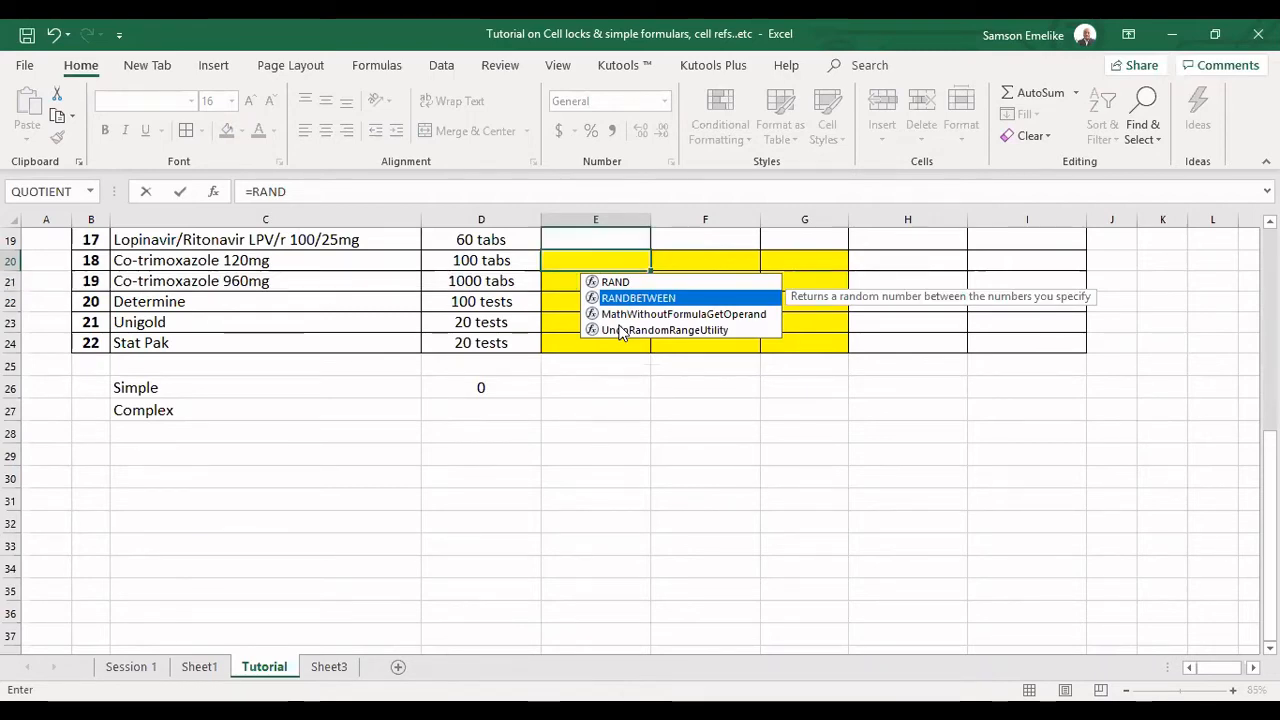
key("Tab")
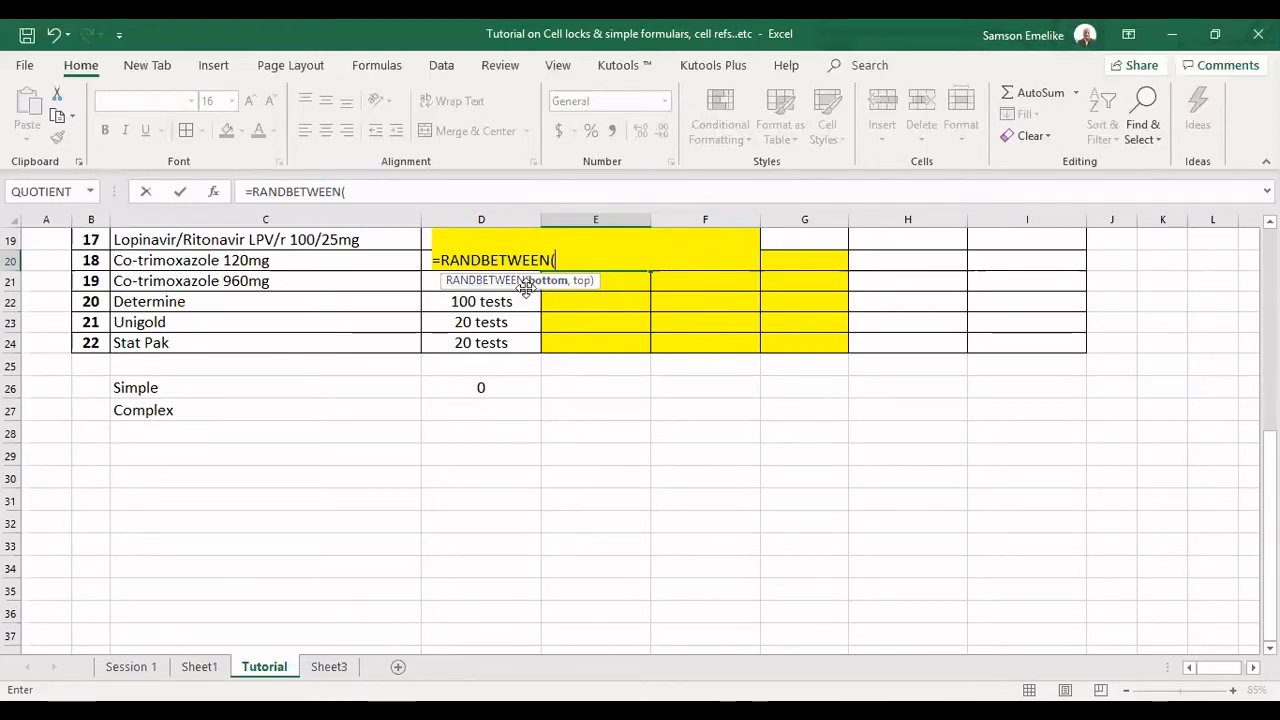
left_click_drag(525, 287, 681, 322)
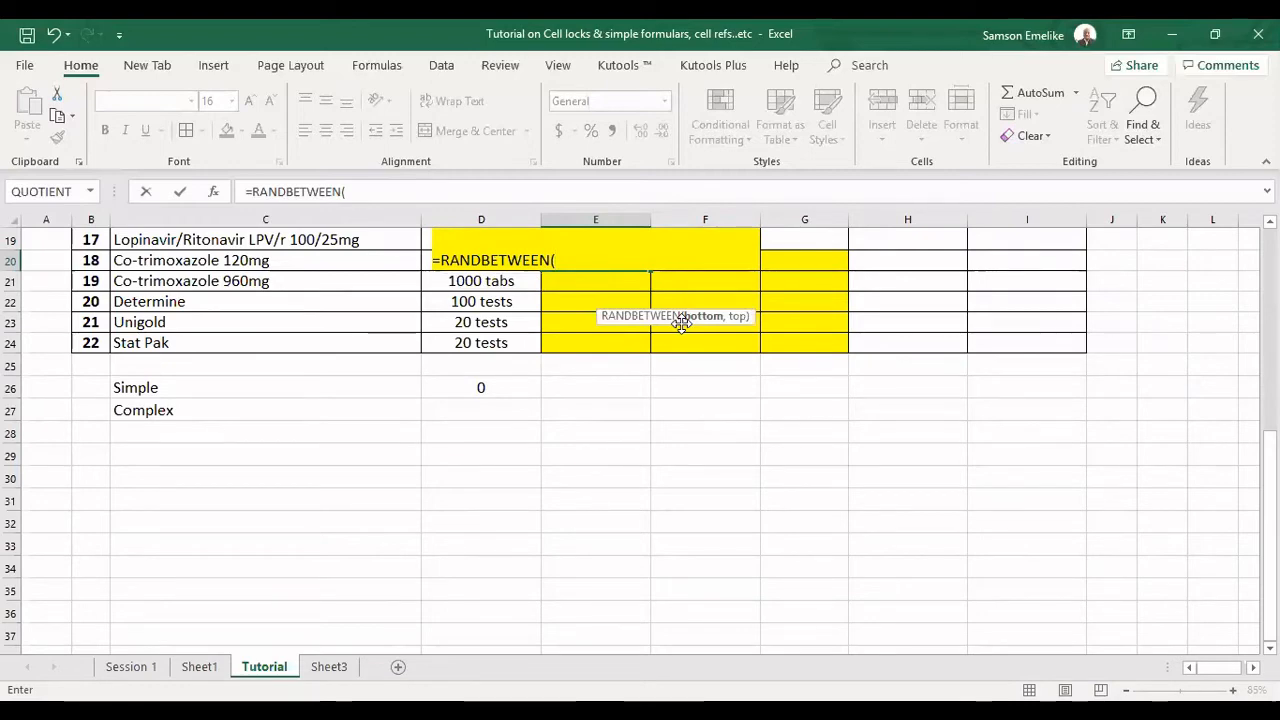
left_click_drag(681, 322, 681, 336)
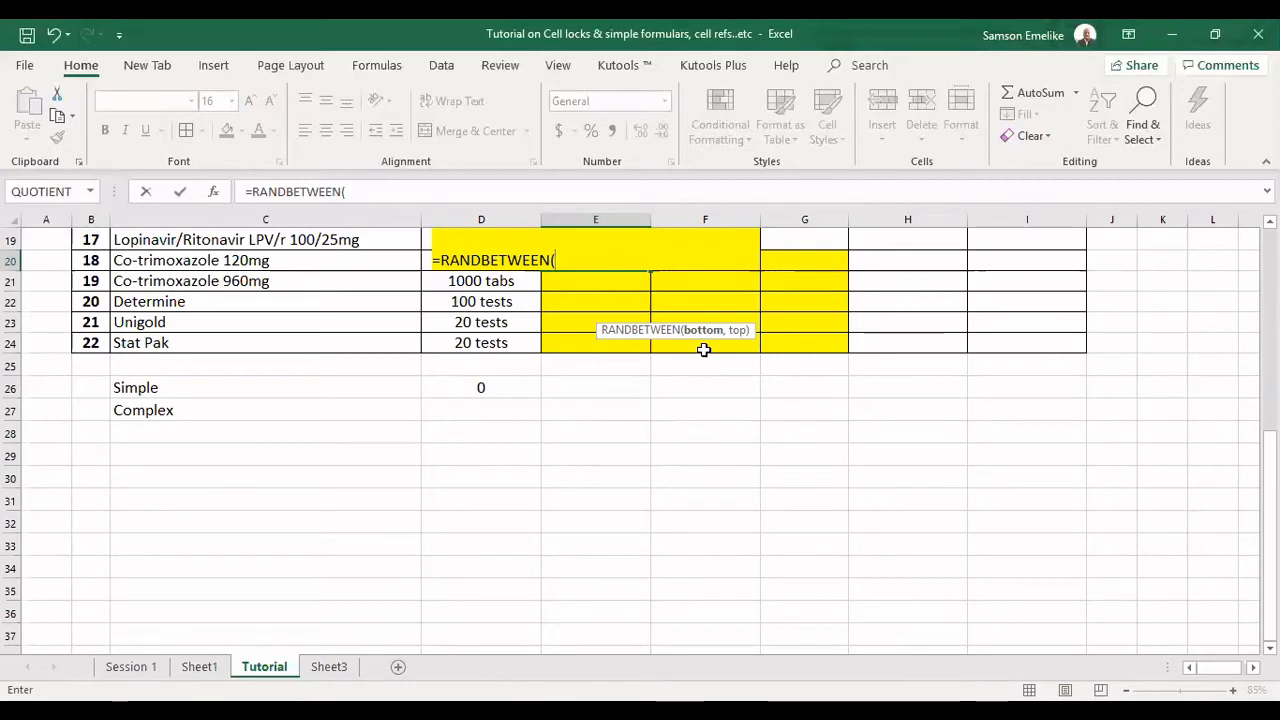
type("5")
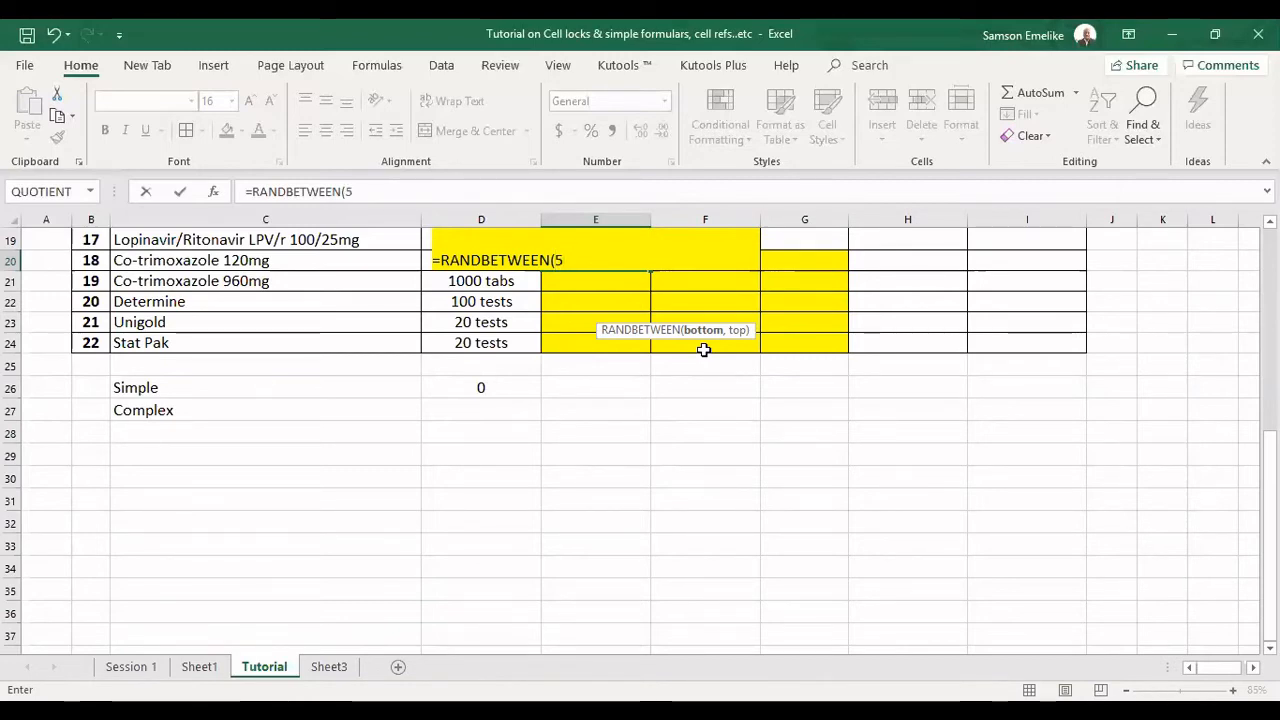
type("0")
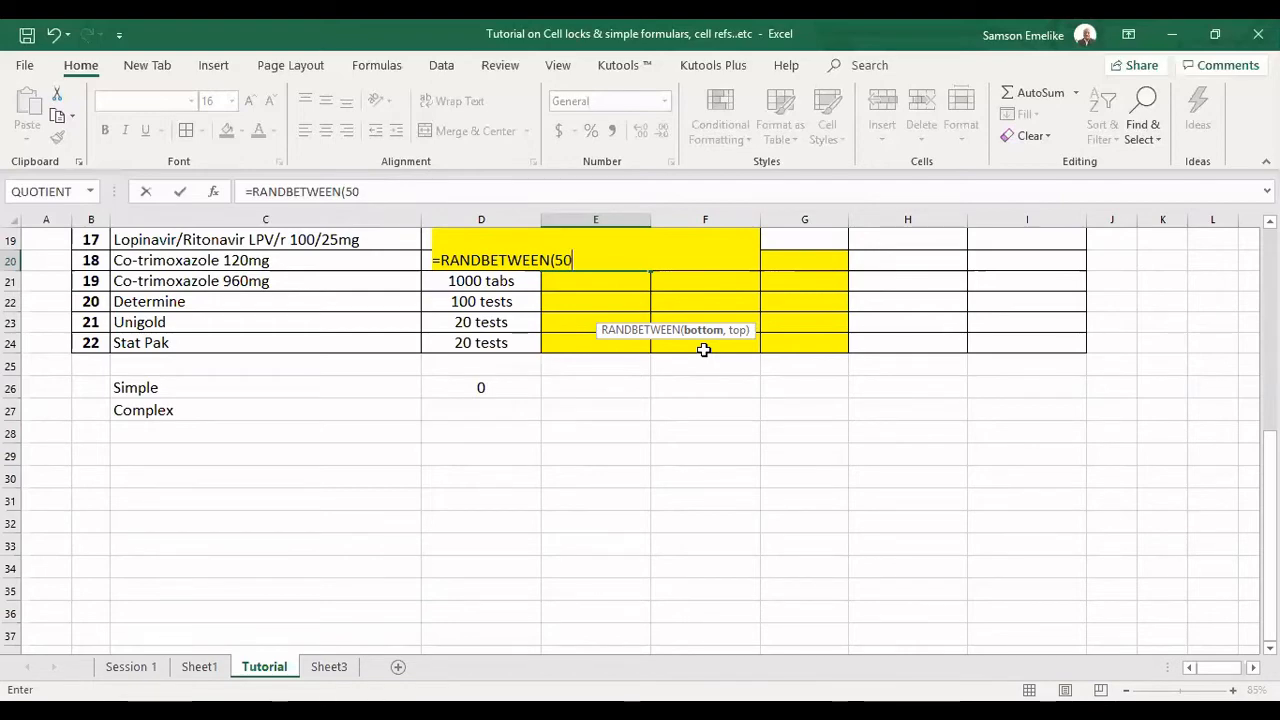
type(",100")
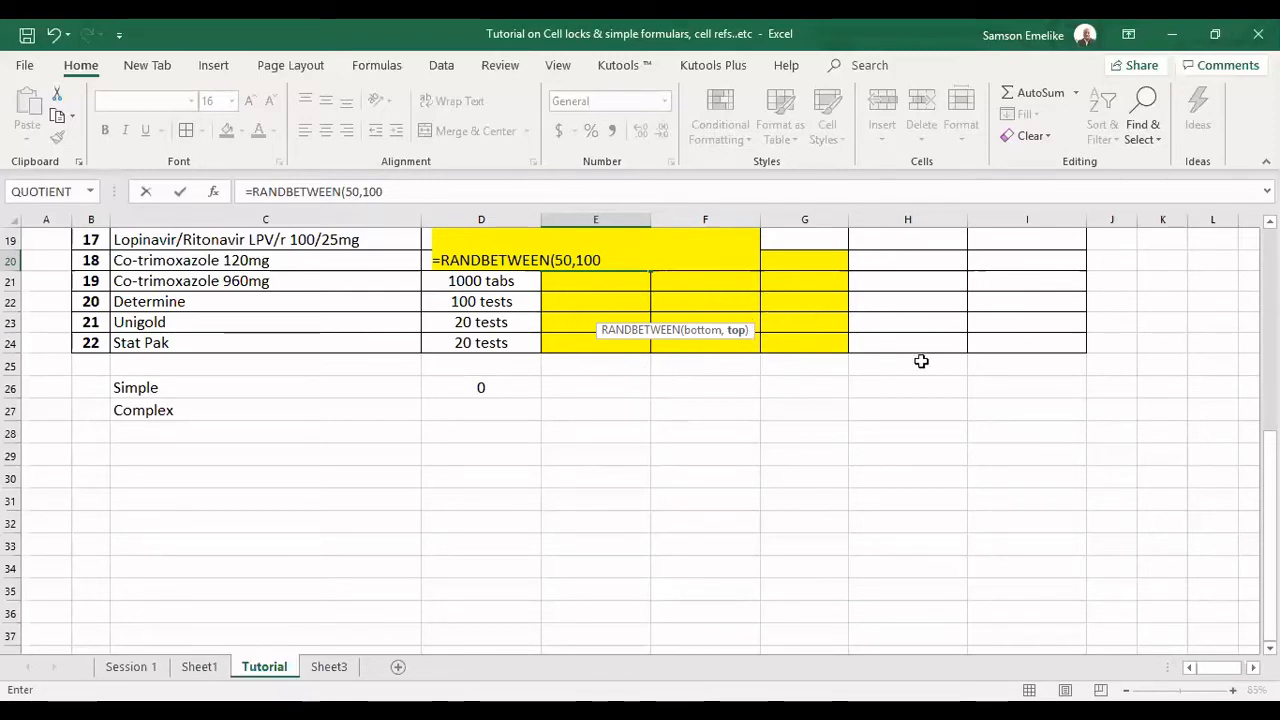
type(")")
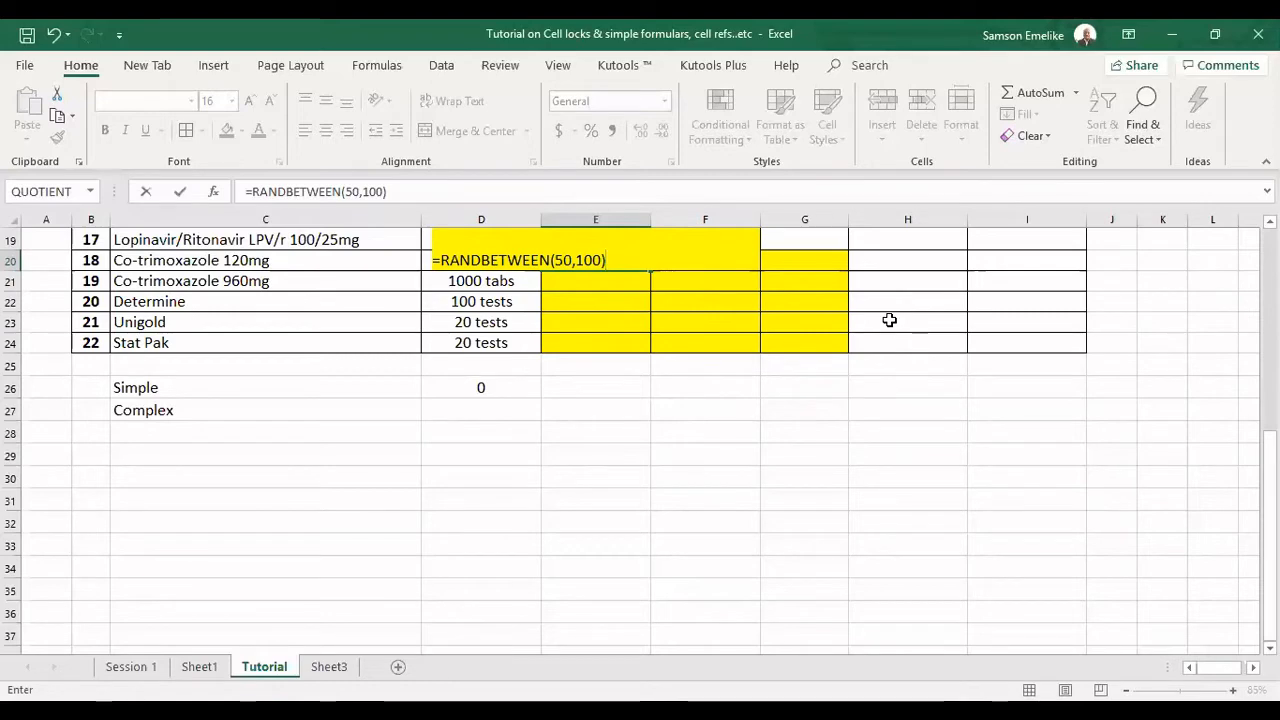
key("Return")
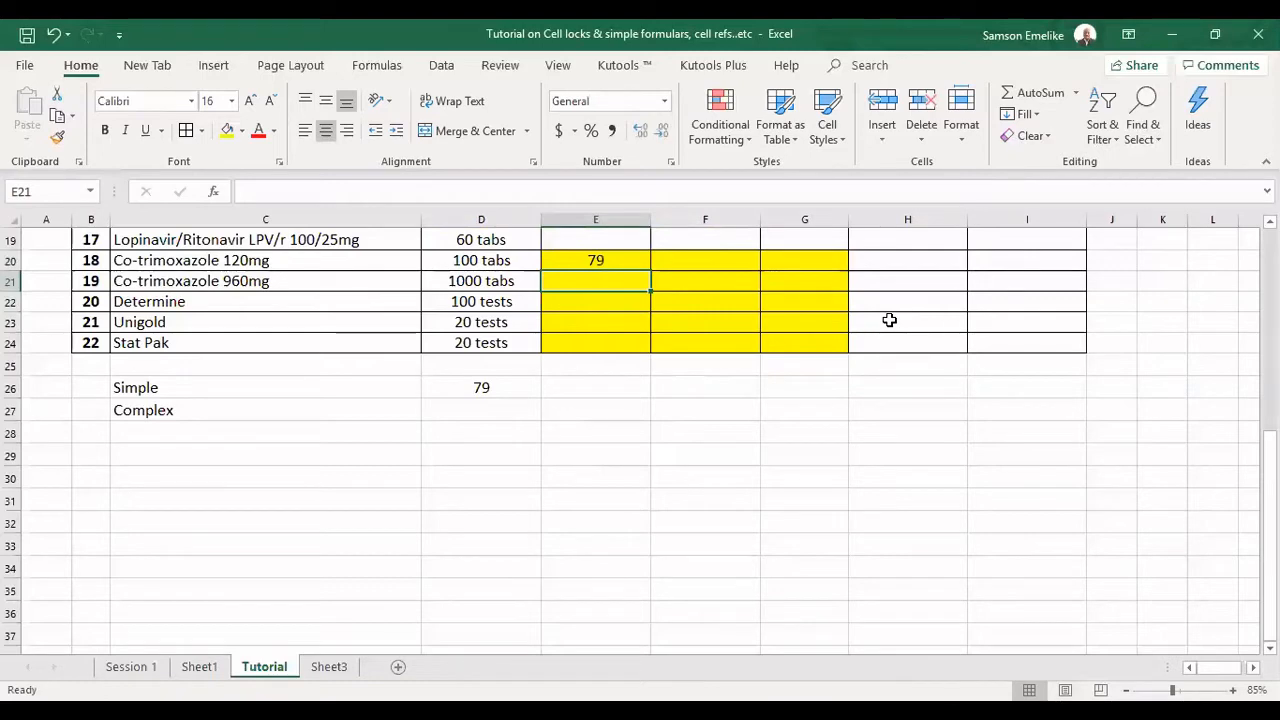
AutoFill the =RANDBETWEEN(50,100) formula from E20 across to column G and down to row 24.
left_click(615, 260)
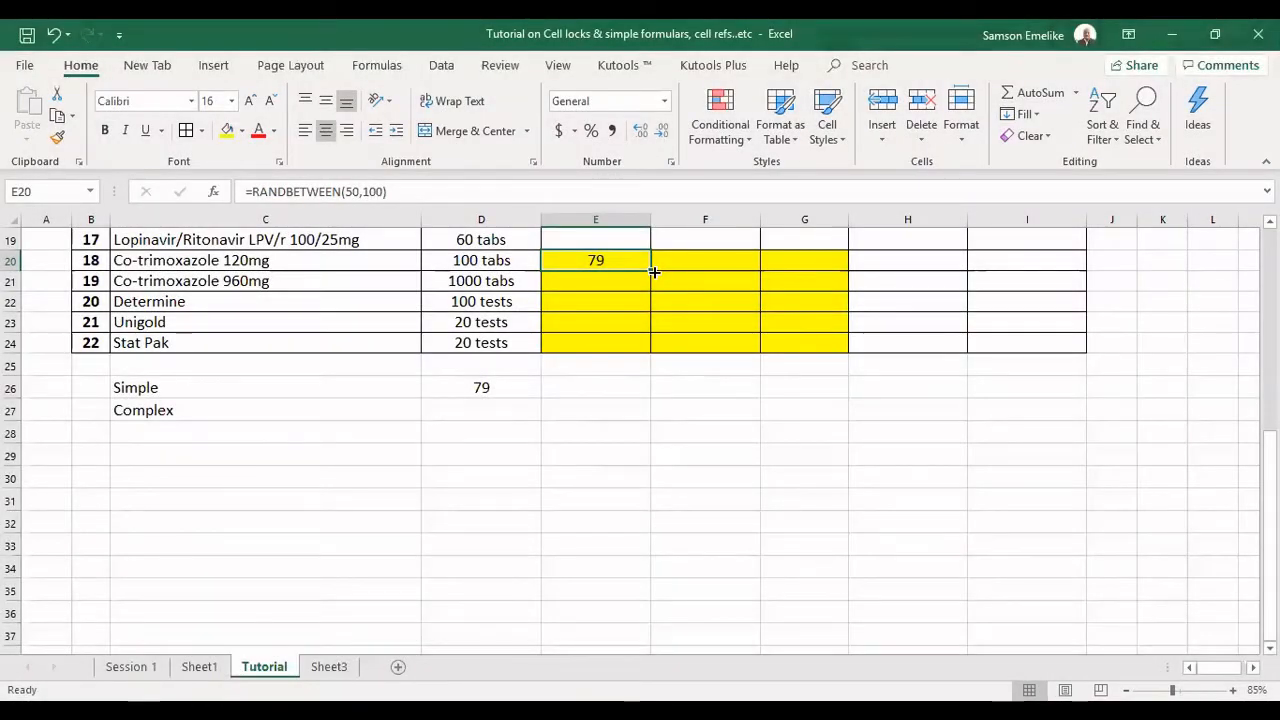
left_click_drag(653, 272, 847, 352)
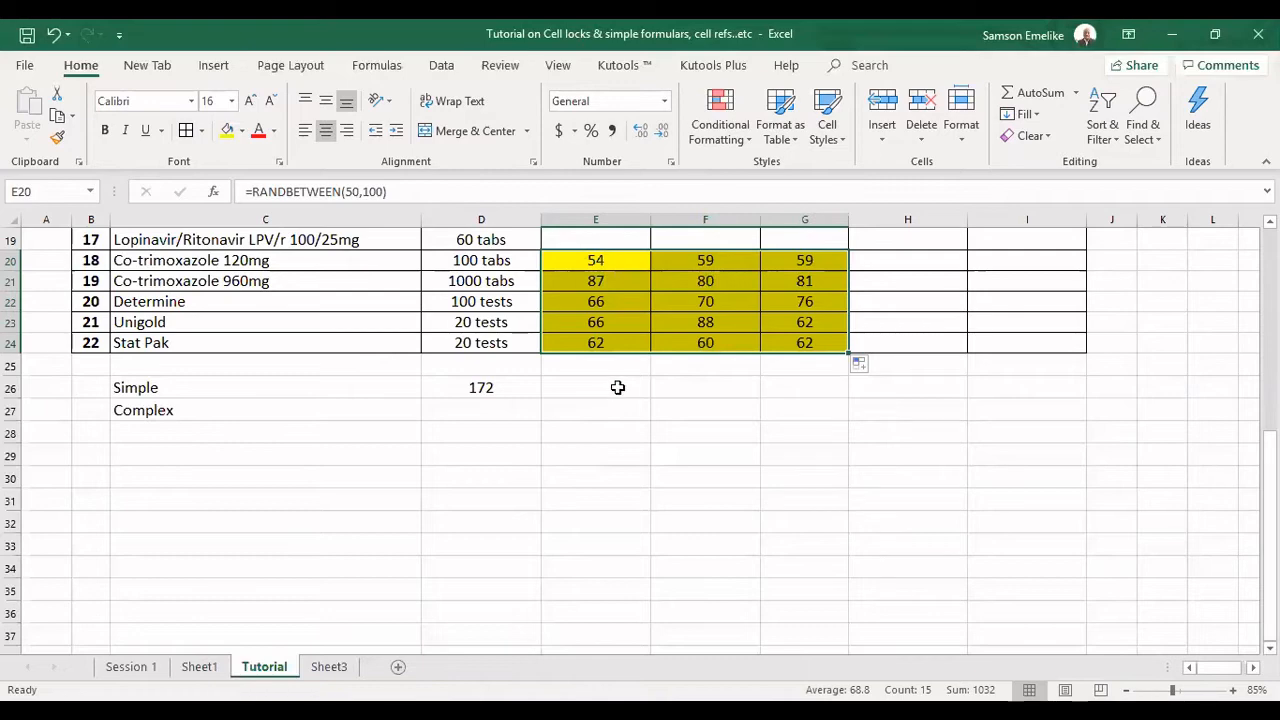
Enter a dummy formula made of repeated H characters in E26 to trigger a recalculation of the random numbers.
left_click(618, 387)
type("=")
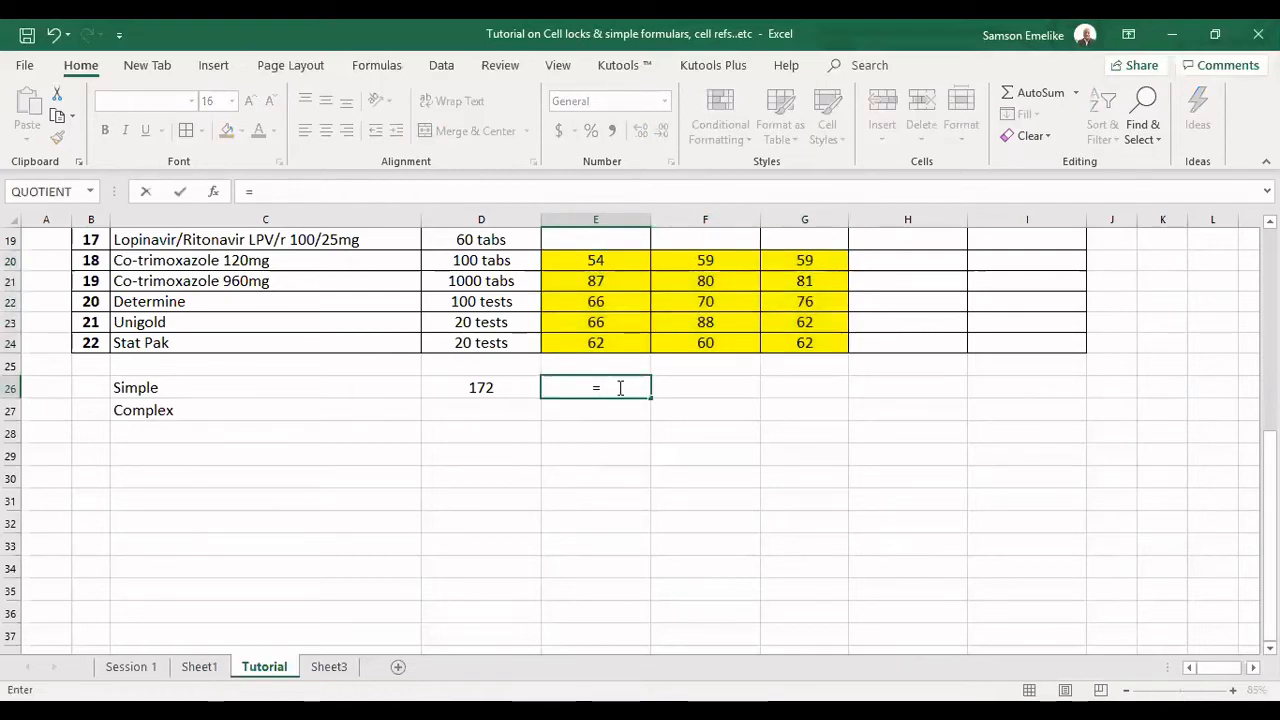
type("HHHHHHHHHHHH")
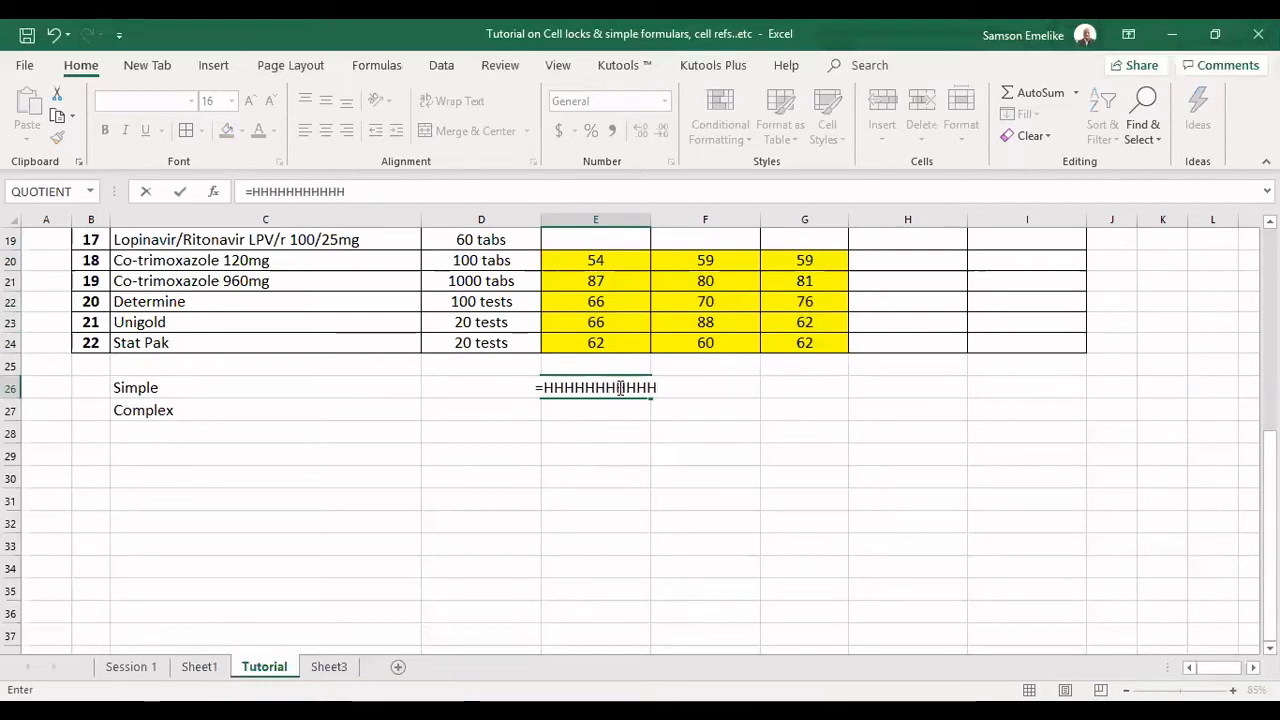
key("Return")
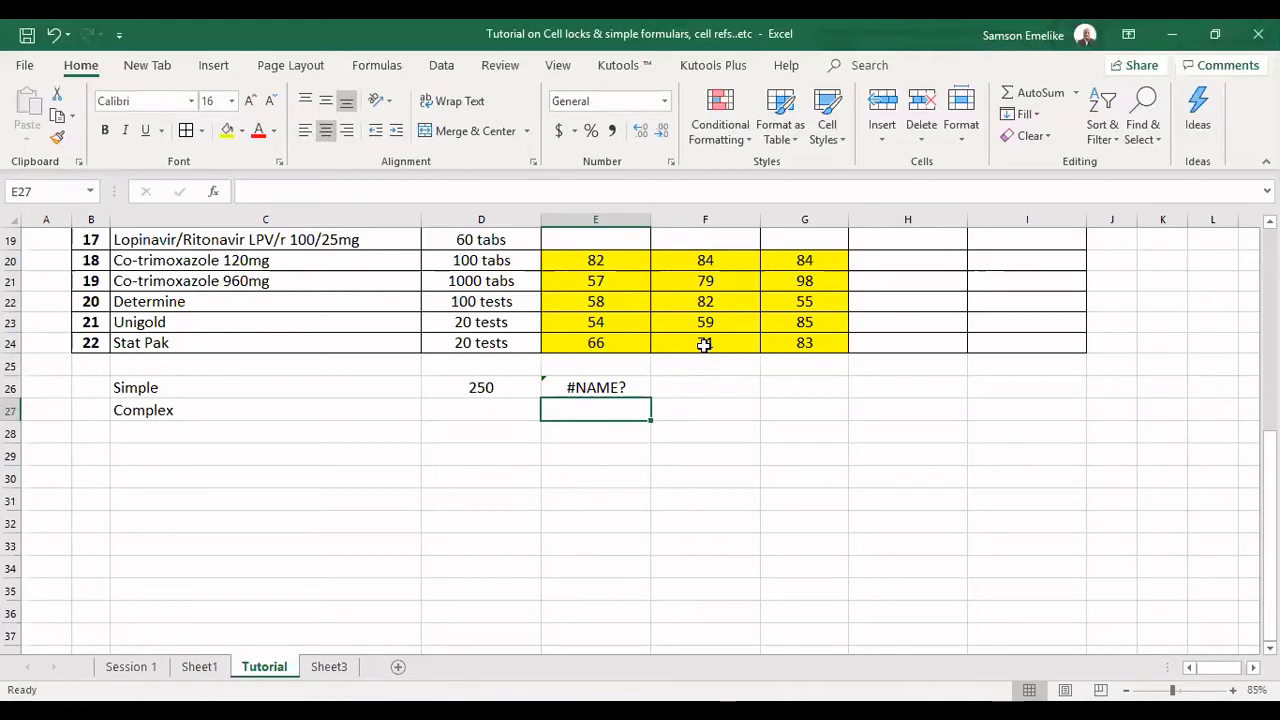
Recalculate the sheet several times to regenerate the random numbers, and clear the dummy formula from E26.
key("F9")
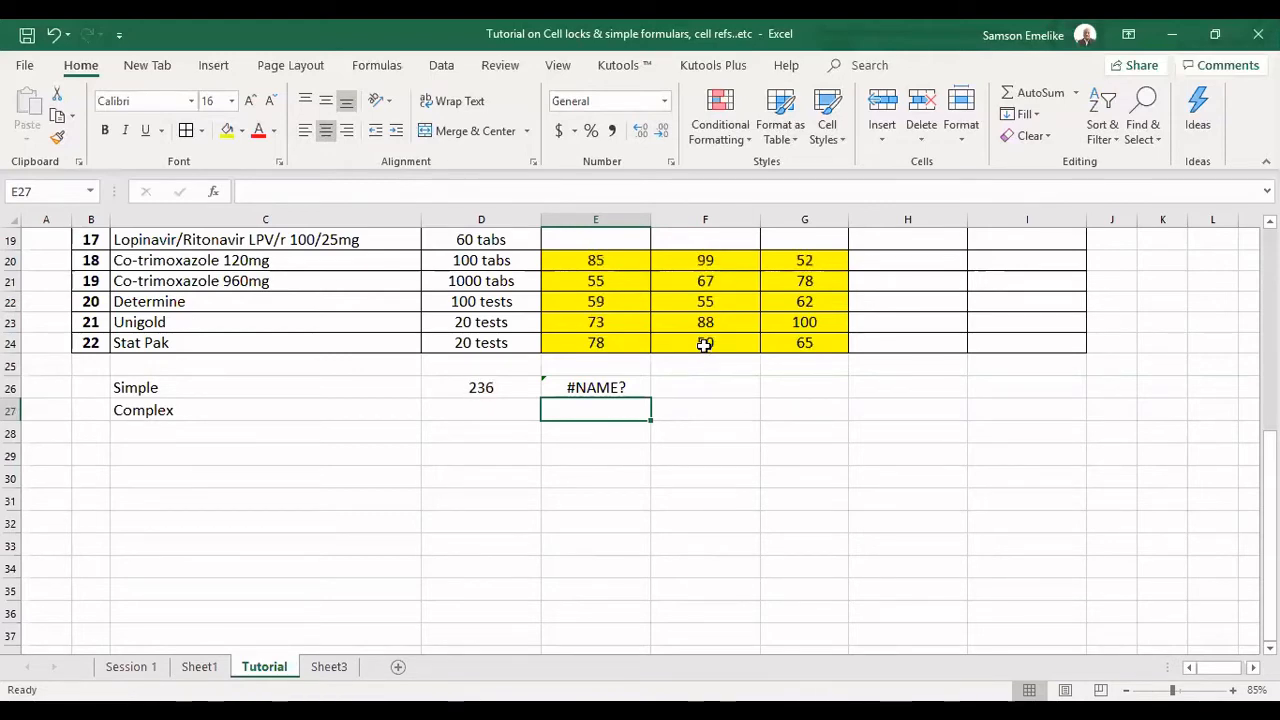
key("F9")
key("F9")
key("F9")
key("F9")
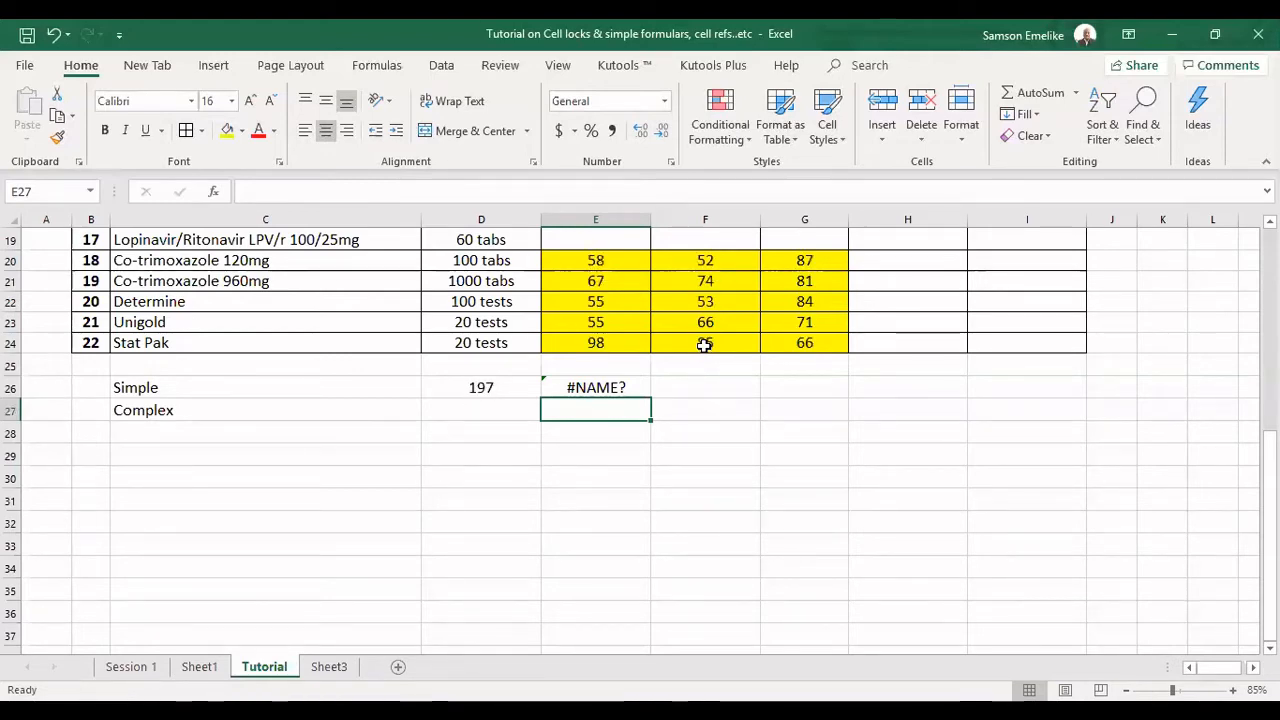
key("F9")
key("F9")
key("F9")
key("F9")
key("F9")
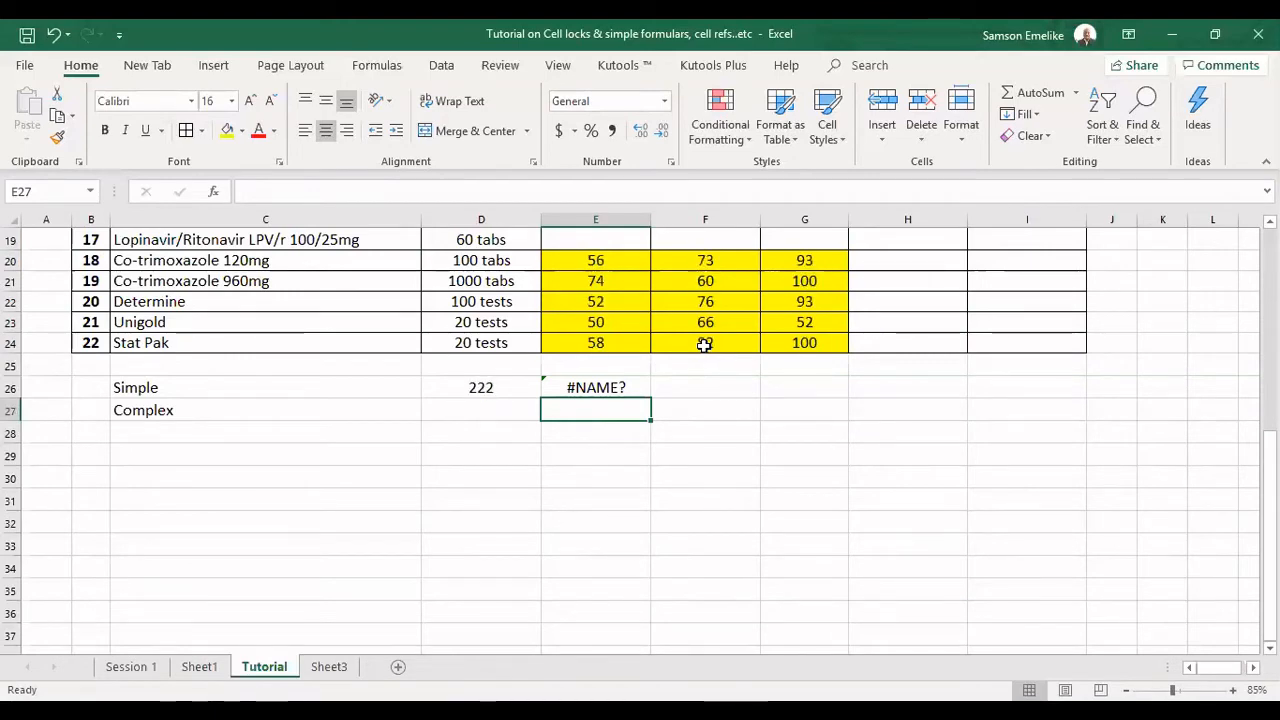
left_click(605, 386)
key("Delete")
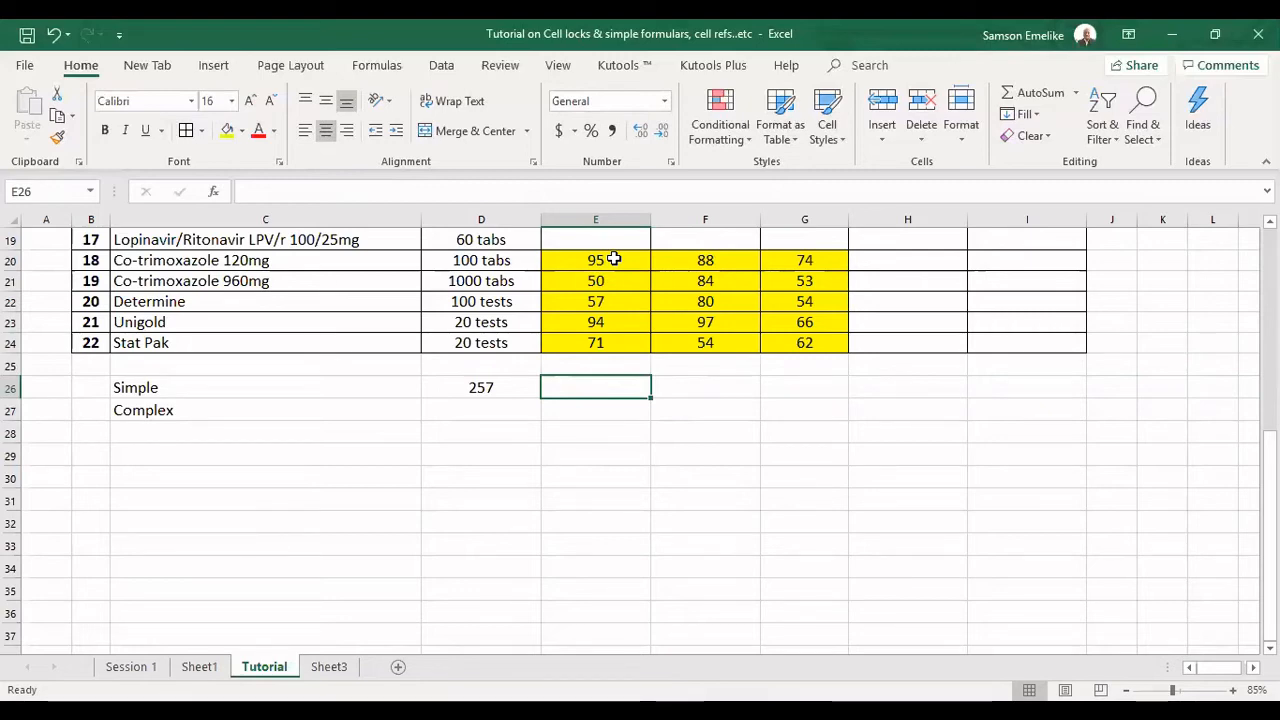
Copy E20:G24 and paste it over the same range as values to replace the =RANDBETWEEN(50,100) formulas with fixed numbers.
left_click_drag(614, 259, 791, 342)
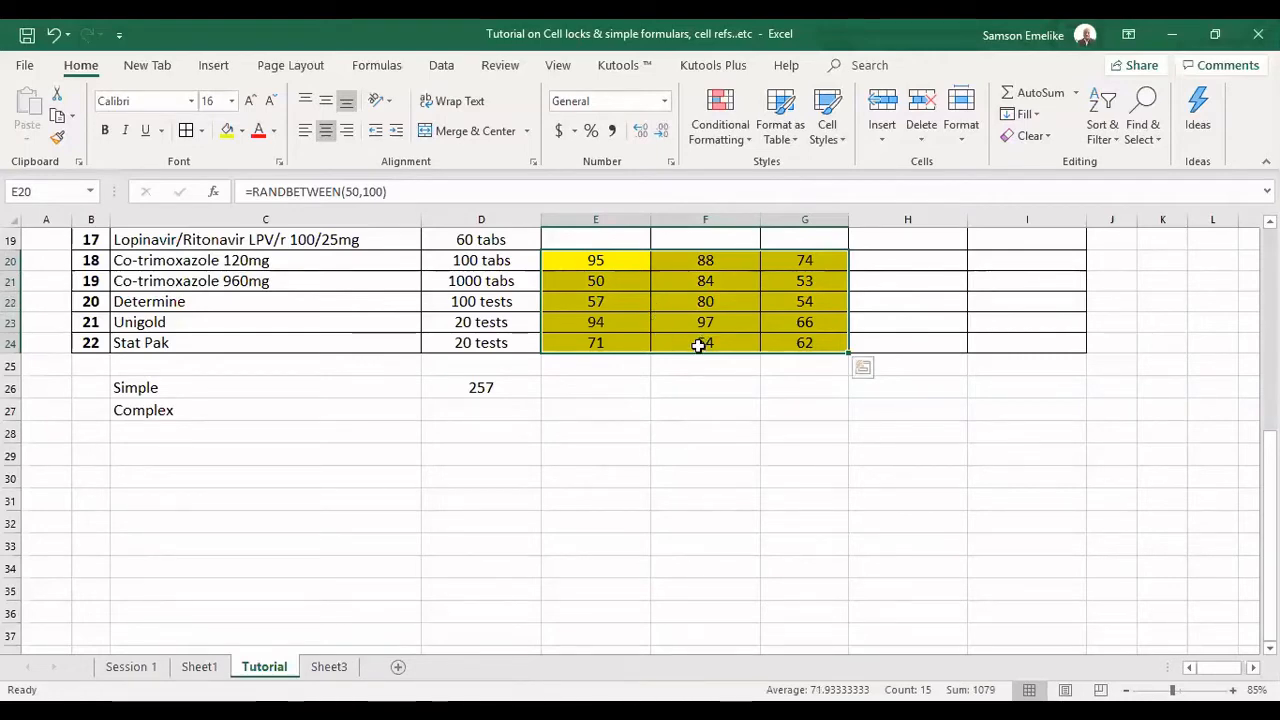
left_click_drag(700, 358, 697, 343)
key("Escape")
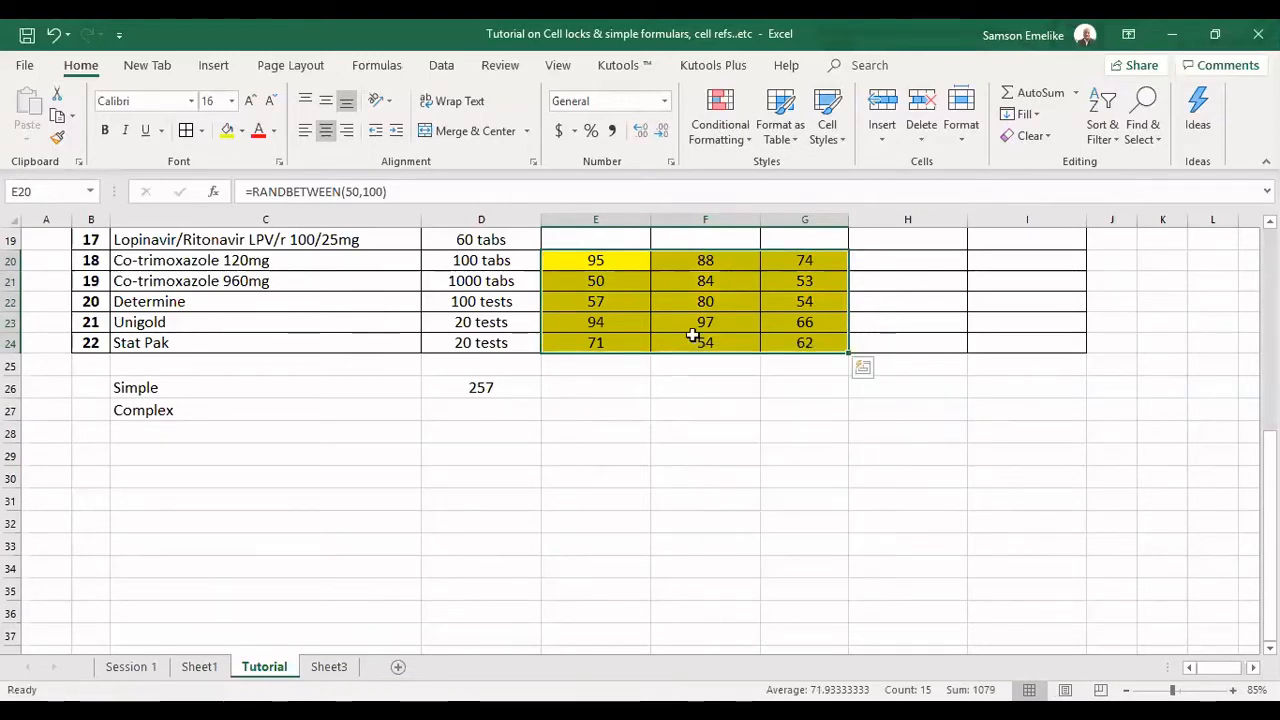
key("ctrl+c")
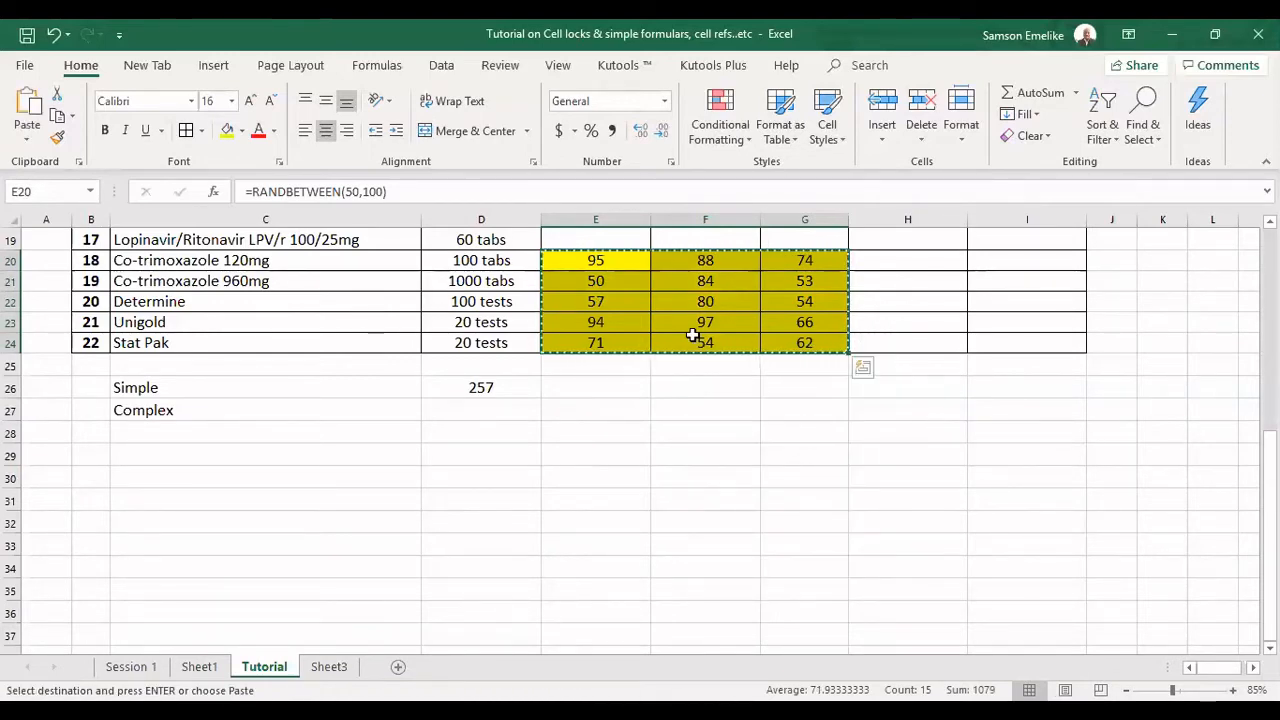
left_click(571, 260)
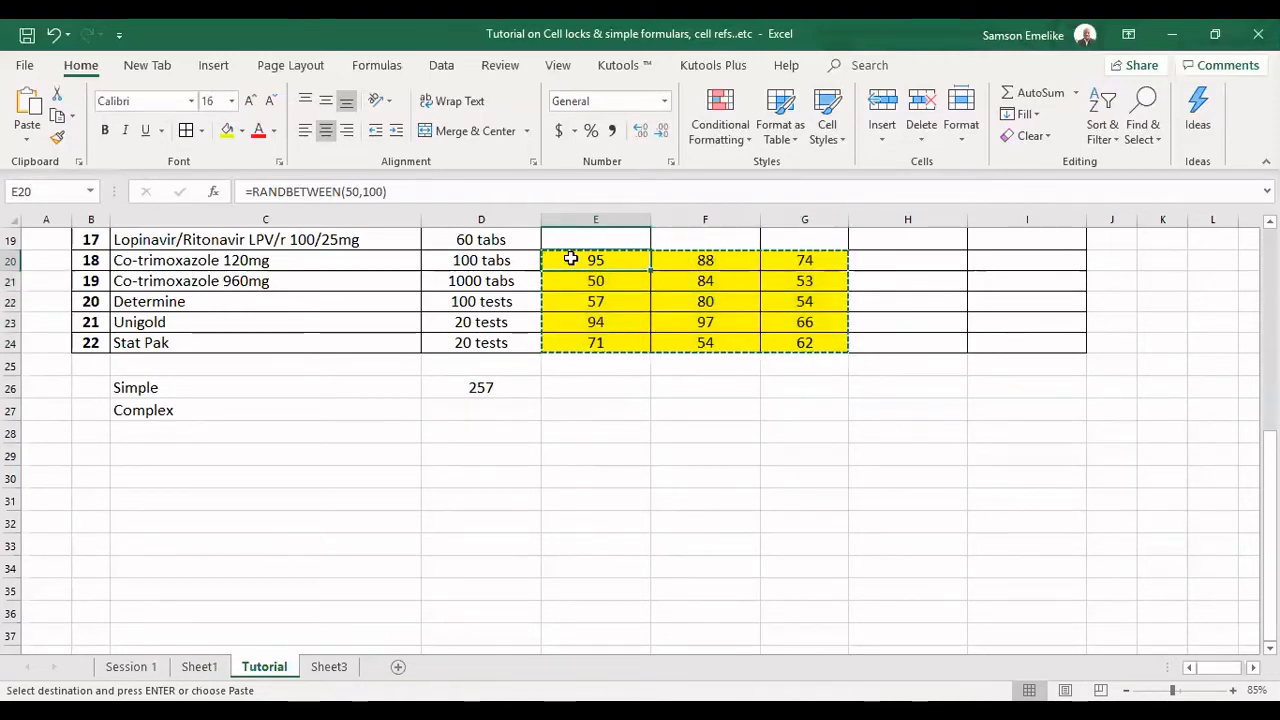
right_click(571, 260)
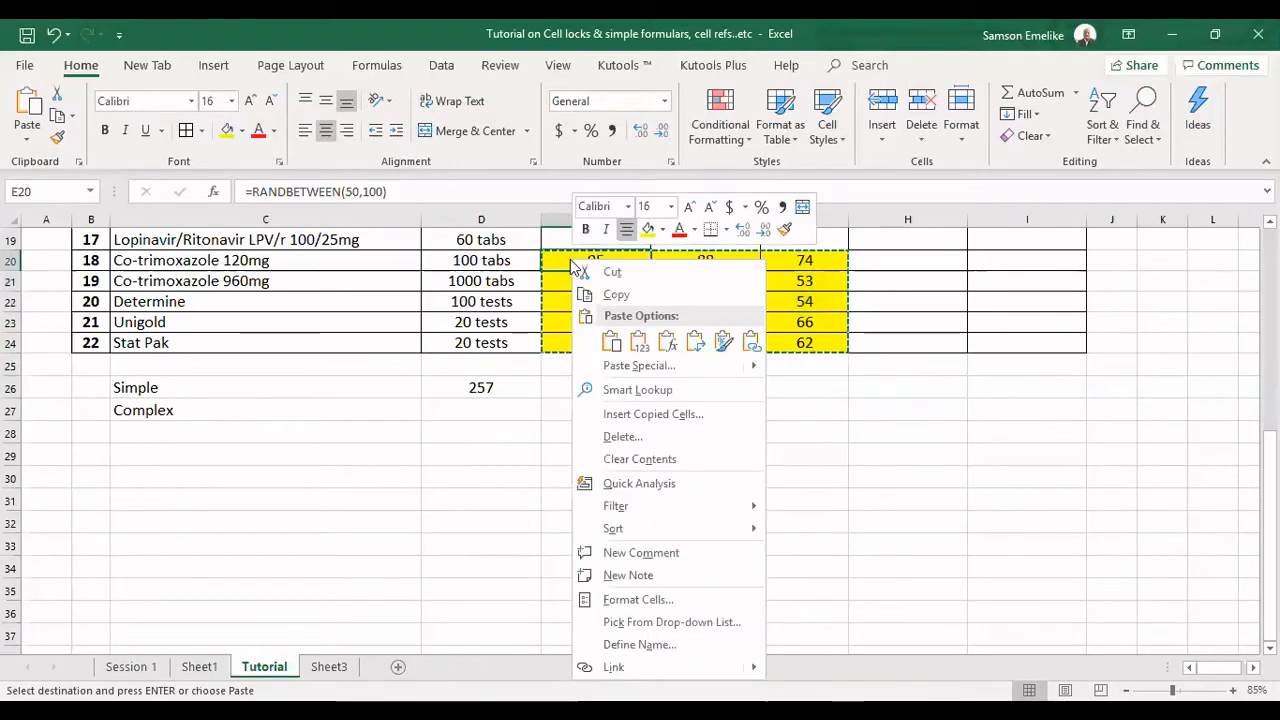
left_click(611, 343)
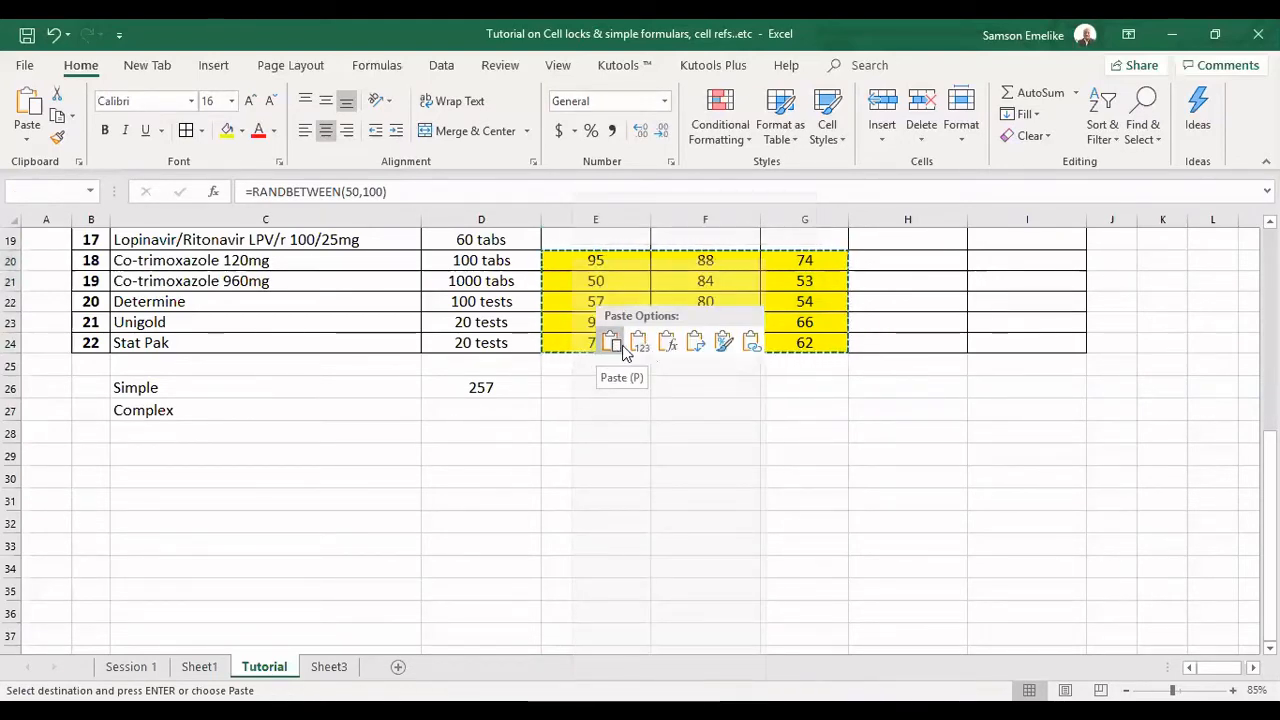
left_click(641, 345)
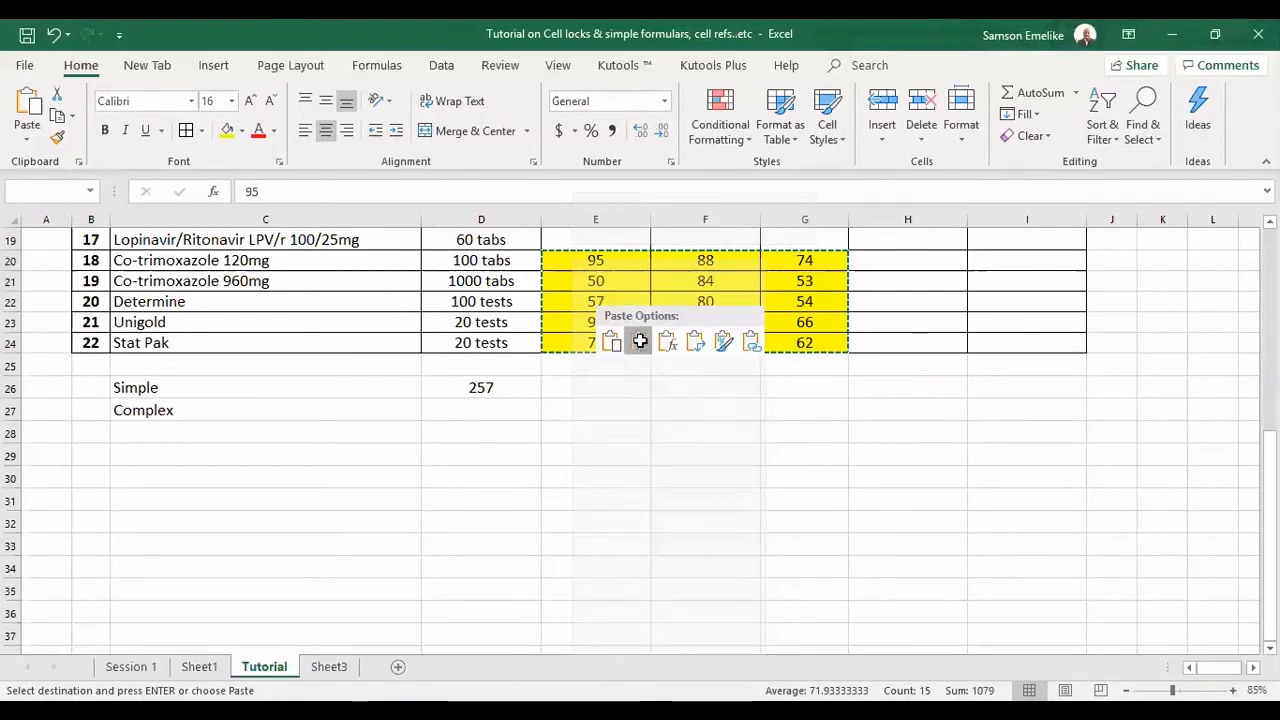
left_click(641, 346)
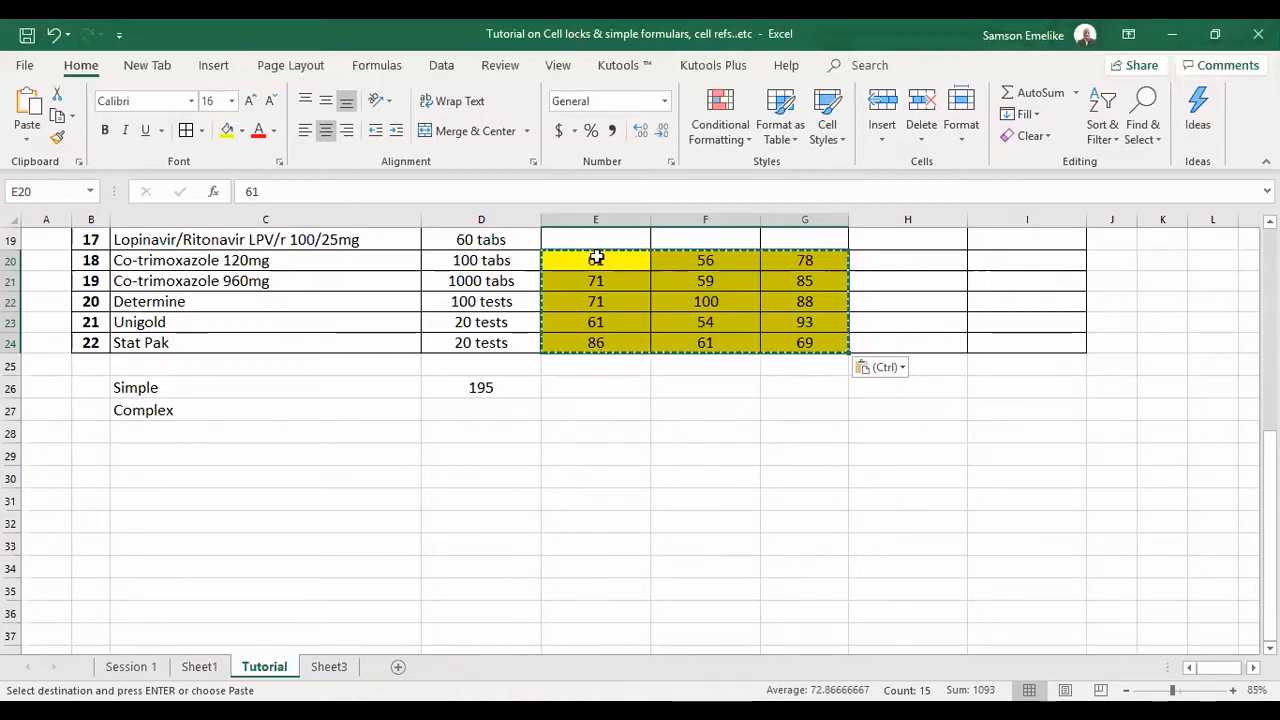
Inspect the contents of F20, G20, G21 and G22 to check whether they hold plain values or formulas.
left_click(703, 262)
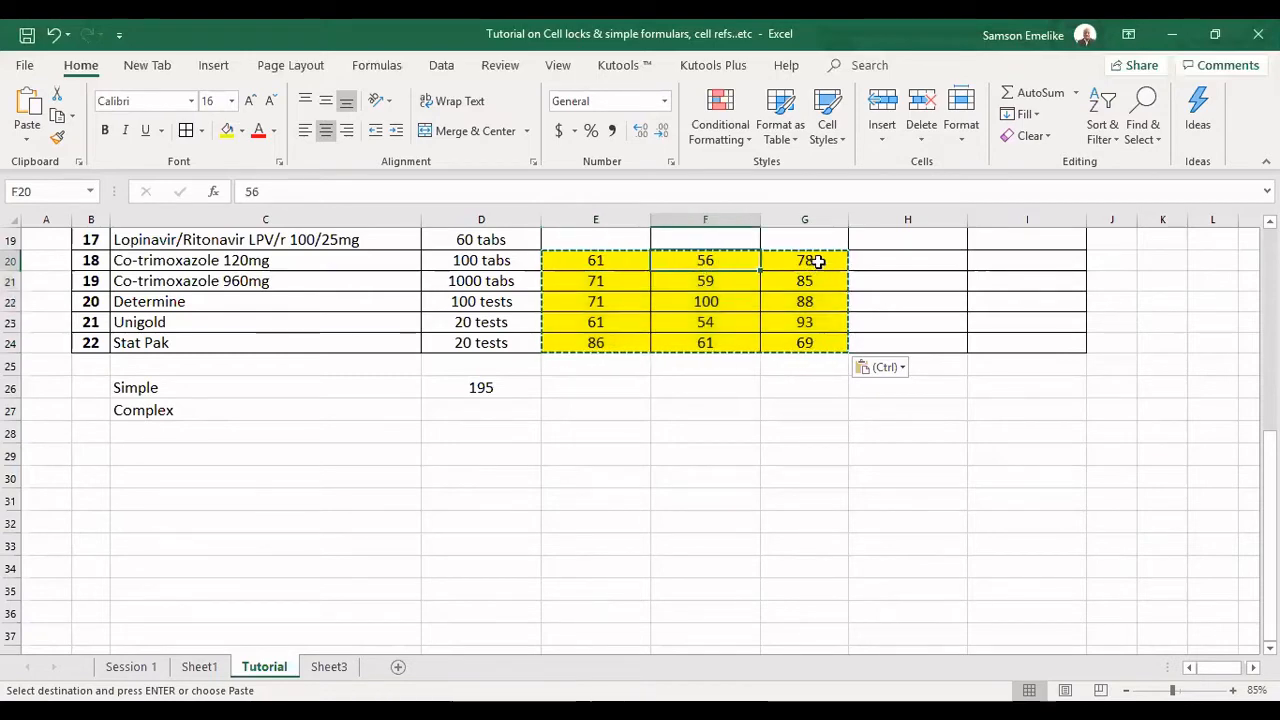
left_click(816, 264)
left_click(812, 283)
left_click(806, 302)
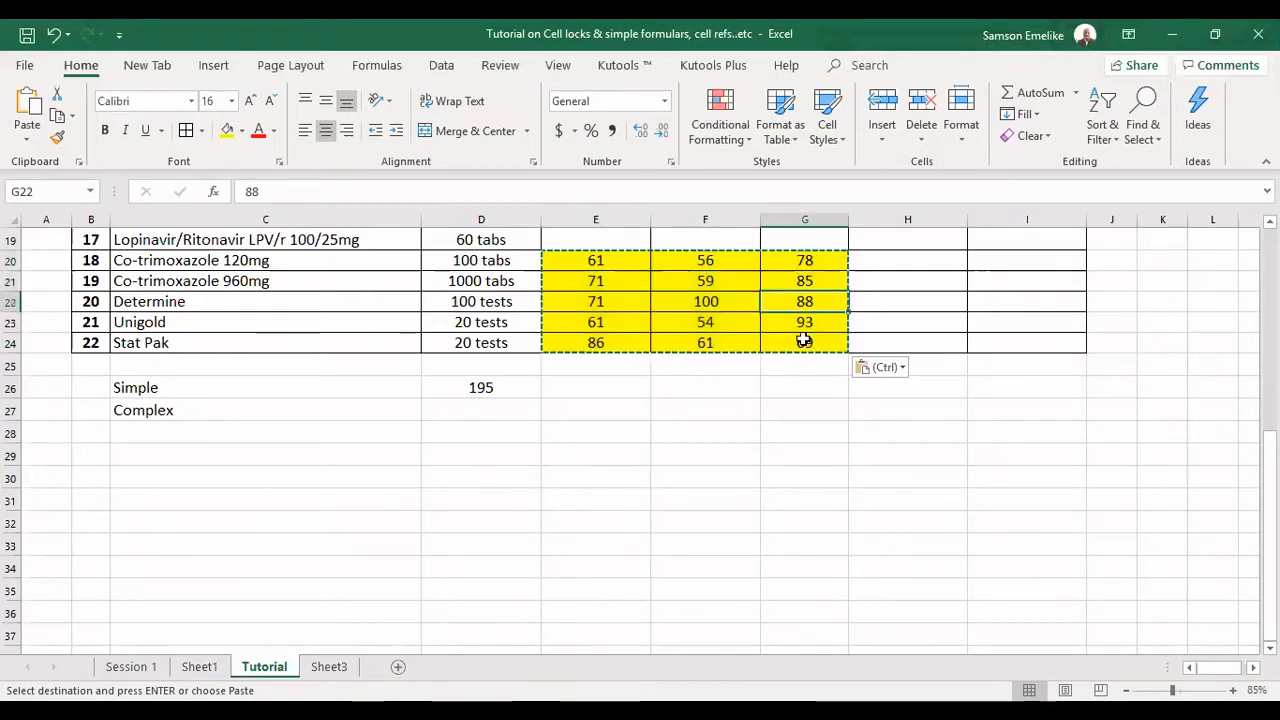
Check the pasted values in G24 and E21, clear the copy marquee, and review the formula in D26.
left_click(770, 344)
left_click(600, 281)
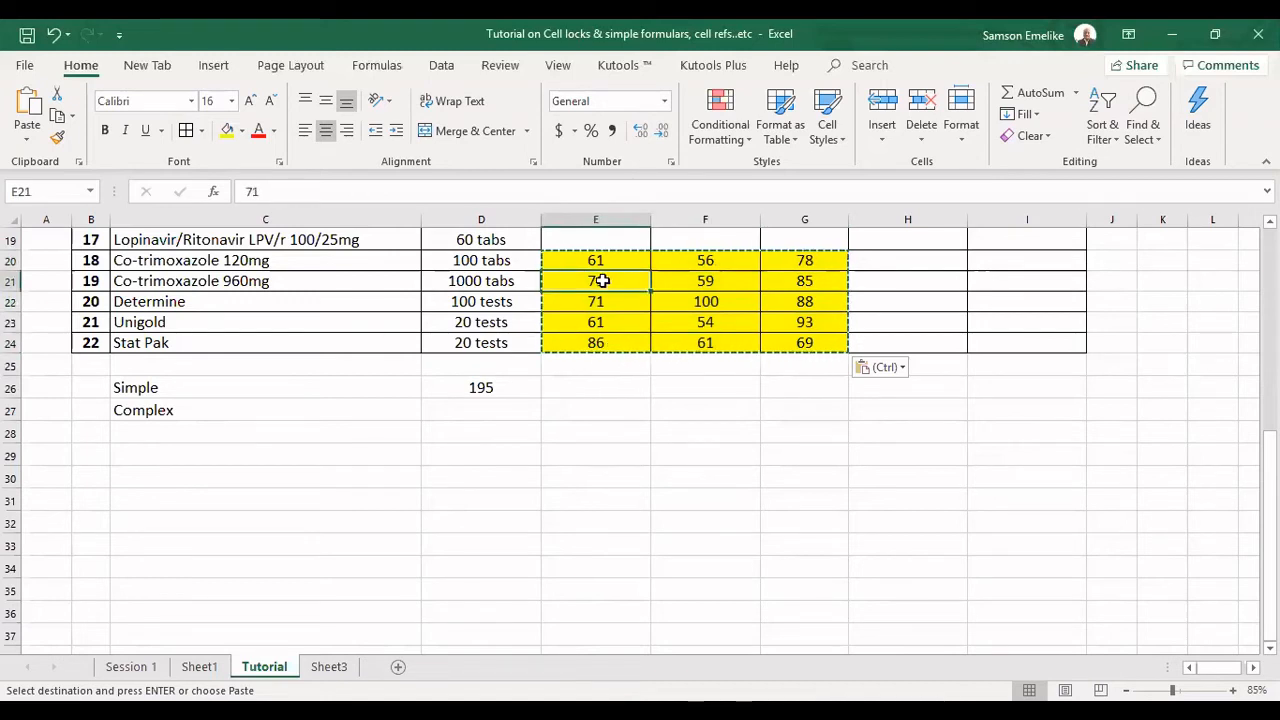
key("Escape")
left_click(482, 387)
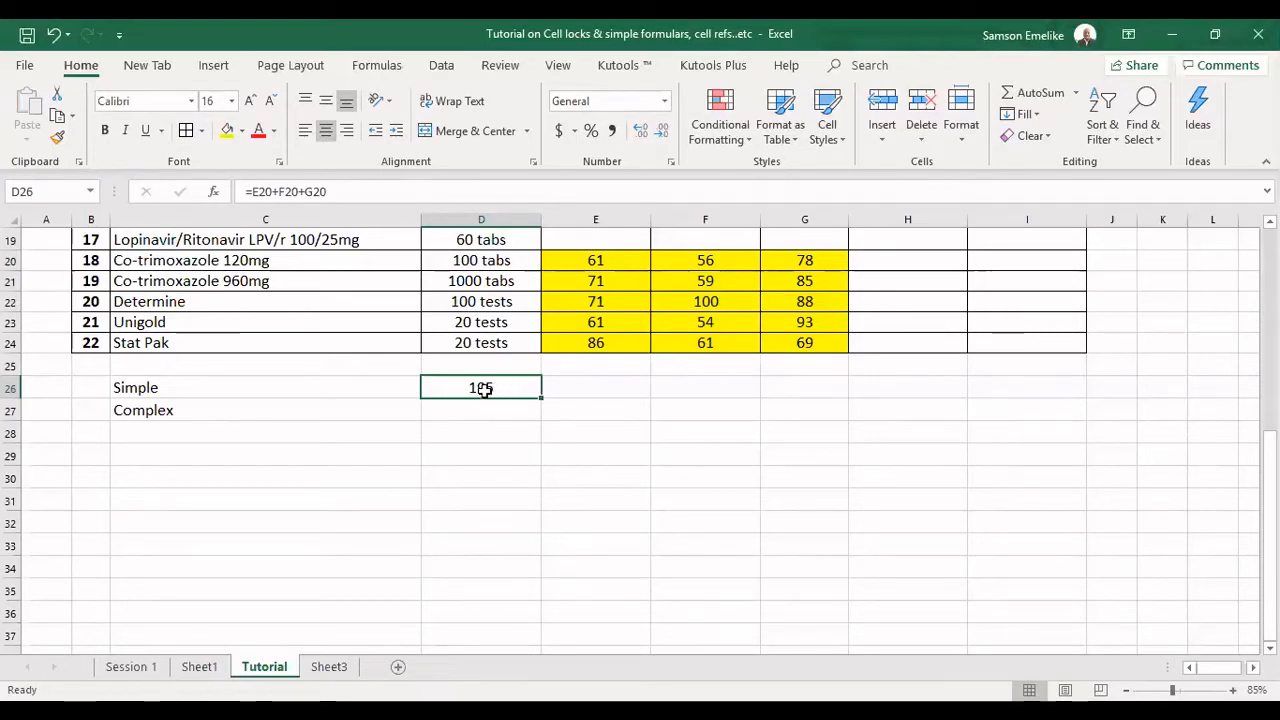
Enter the multiplication formula =E20*F20*G20 in E26.
double_click(588, 389)
type("=")
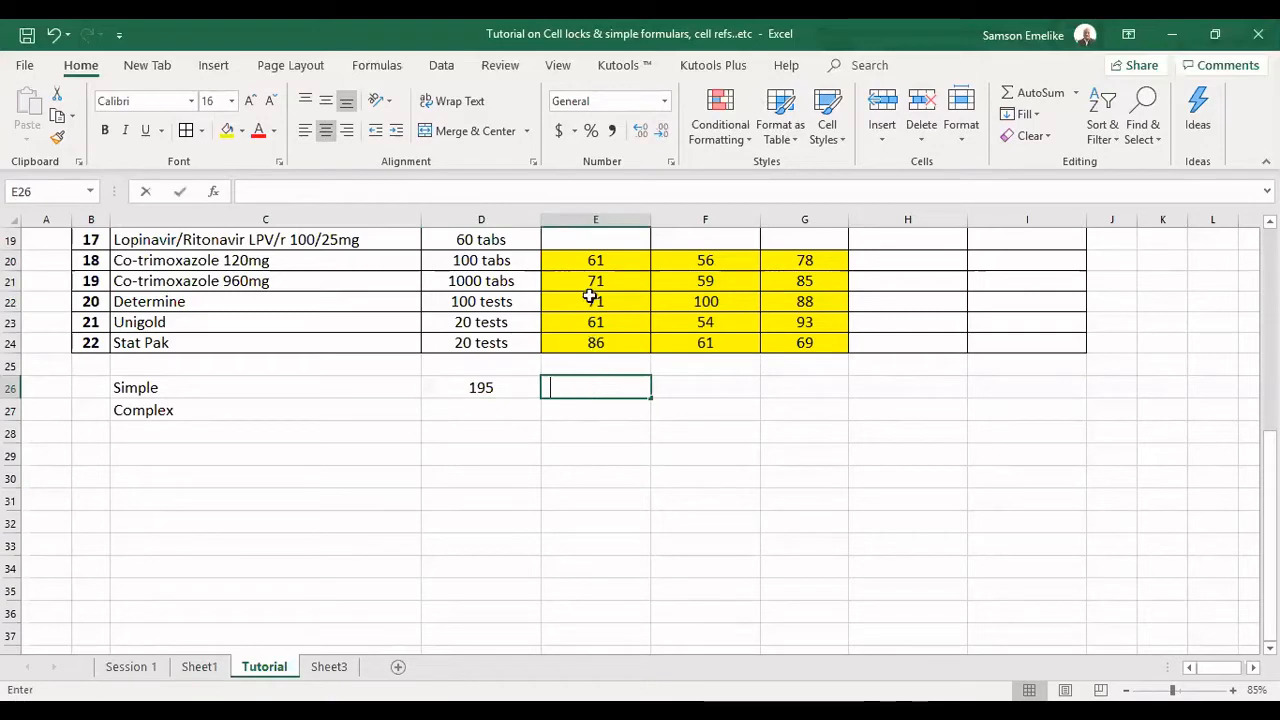
left_click(593, 260)
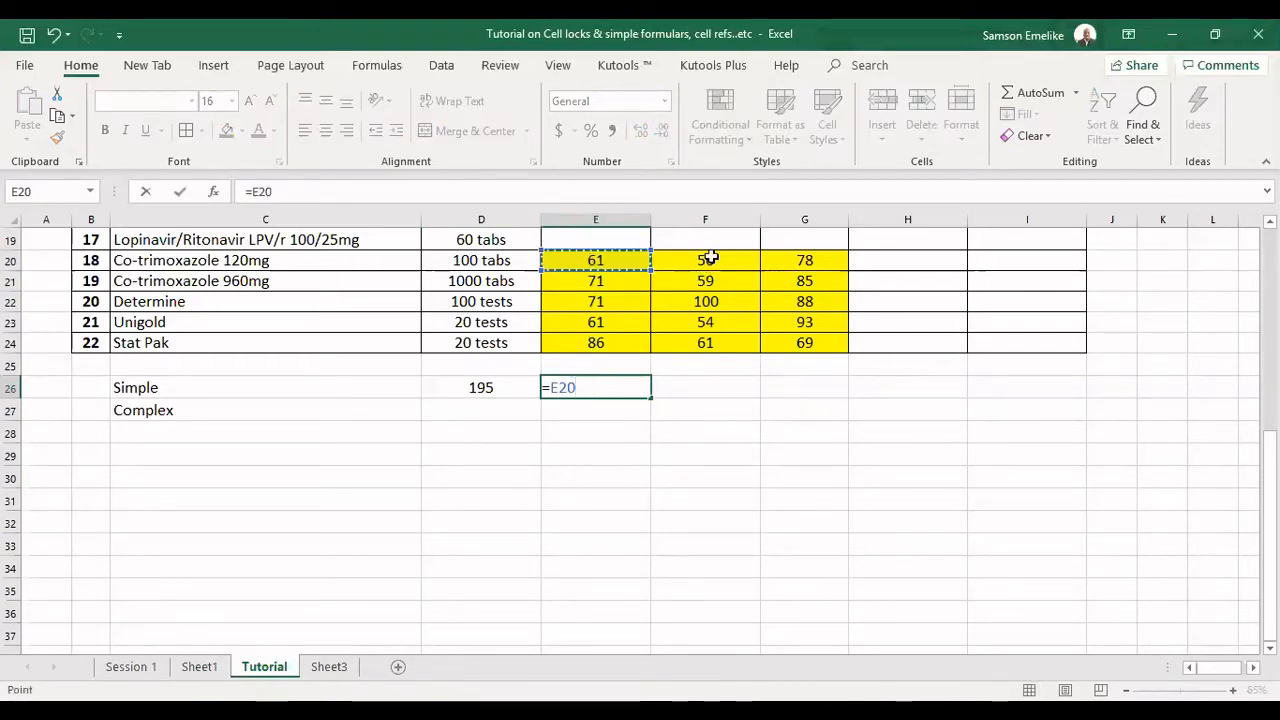
type("*")
left_click(709, 258)
type("*")
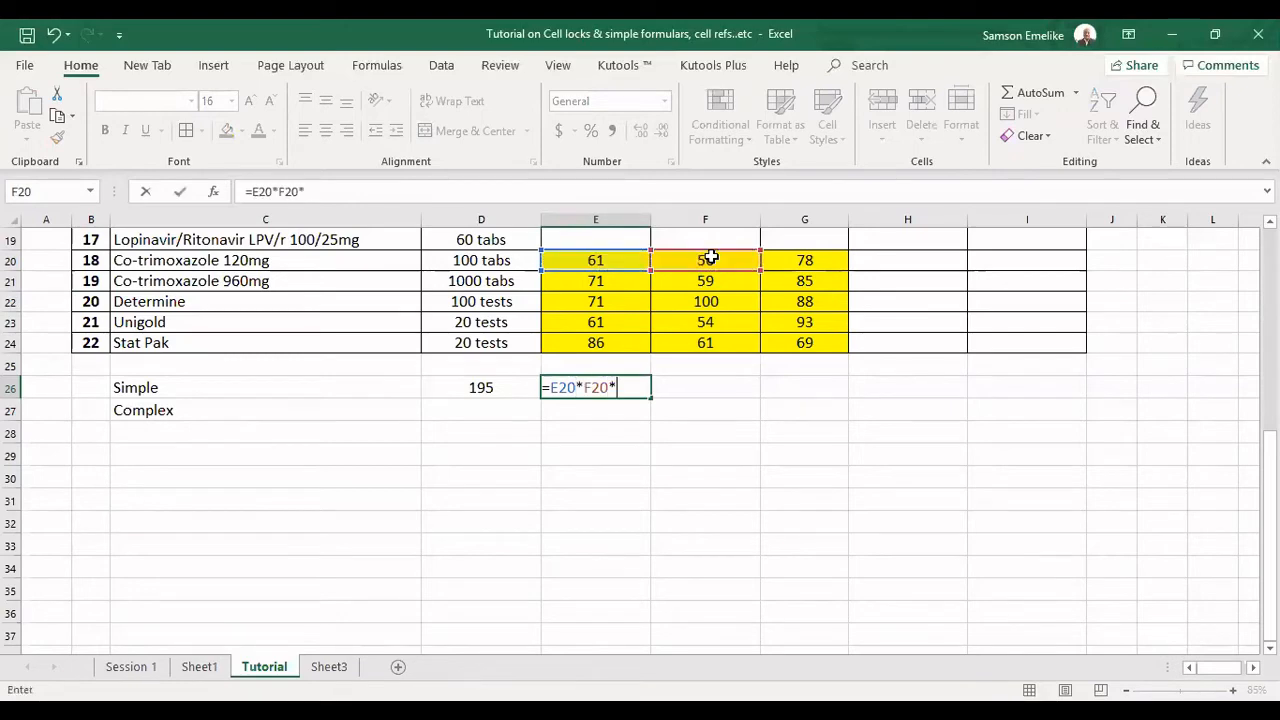
left_click(806, 260)
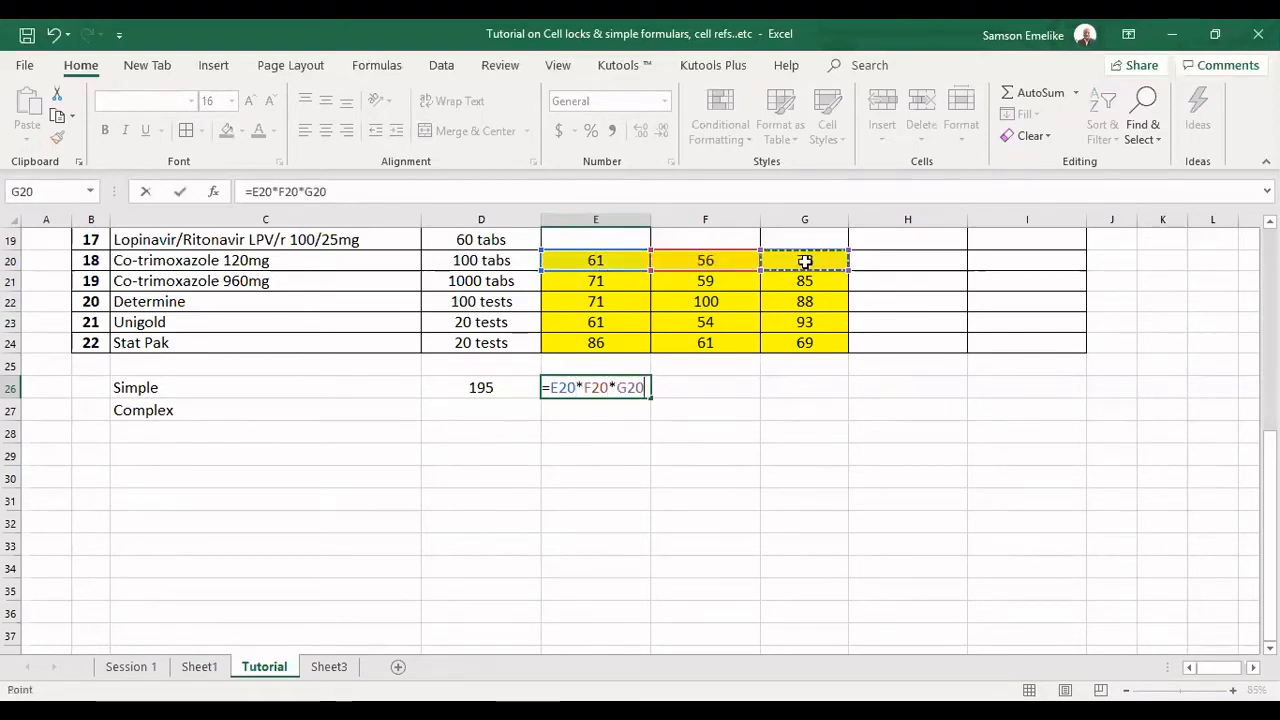
key("Return")
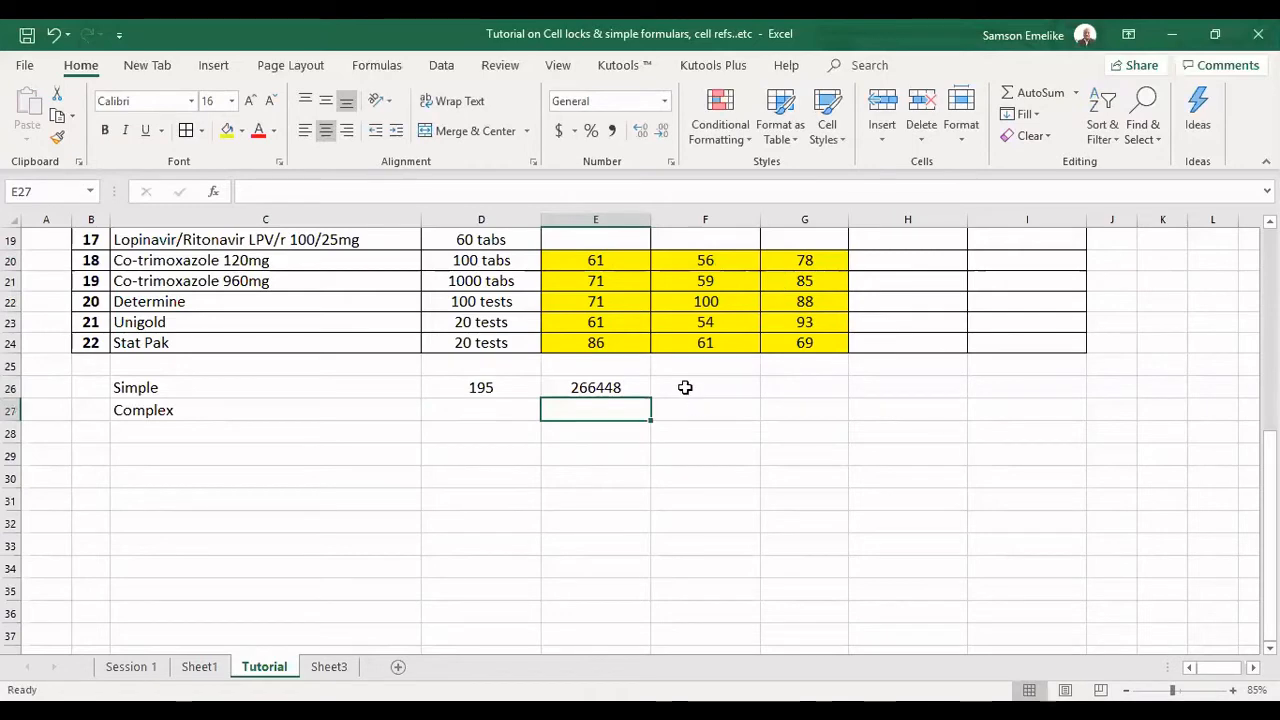
Enter the subtraction formula =E21-F21 in F26.
left_click(685, 387)
type("=")
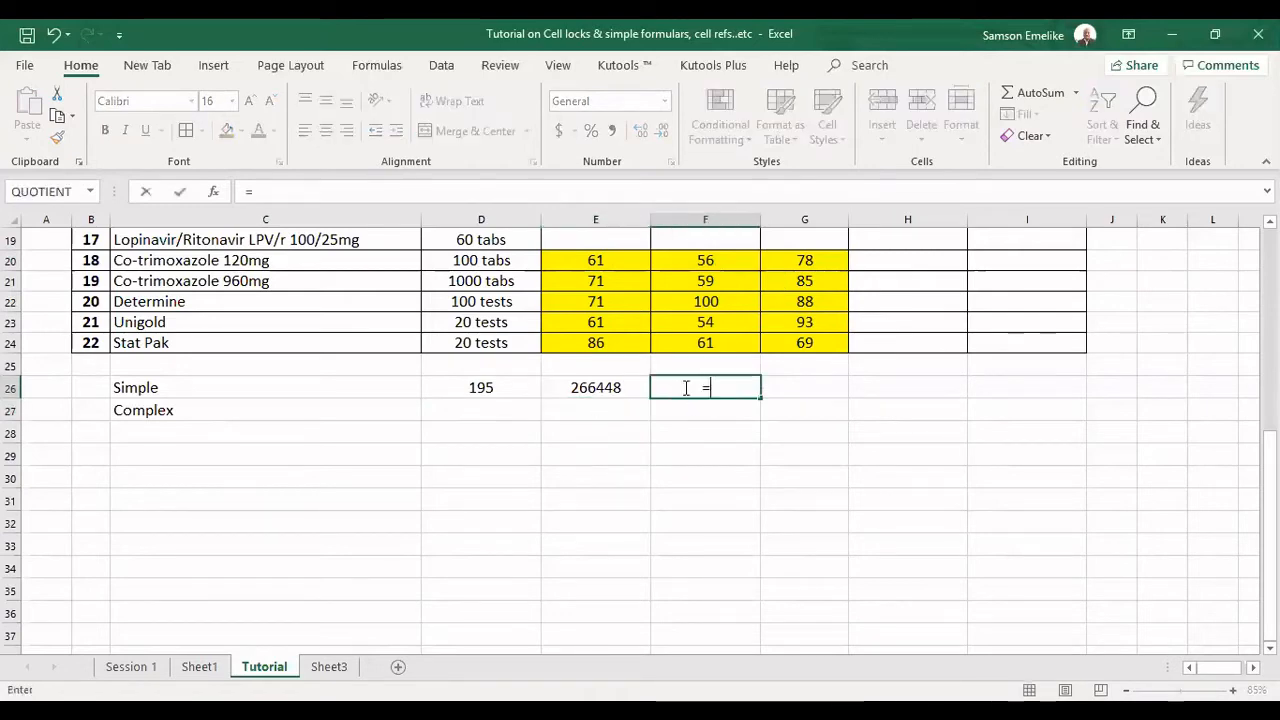
left_click(598, 281)
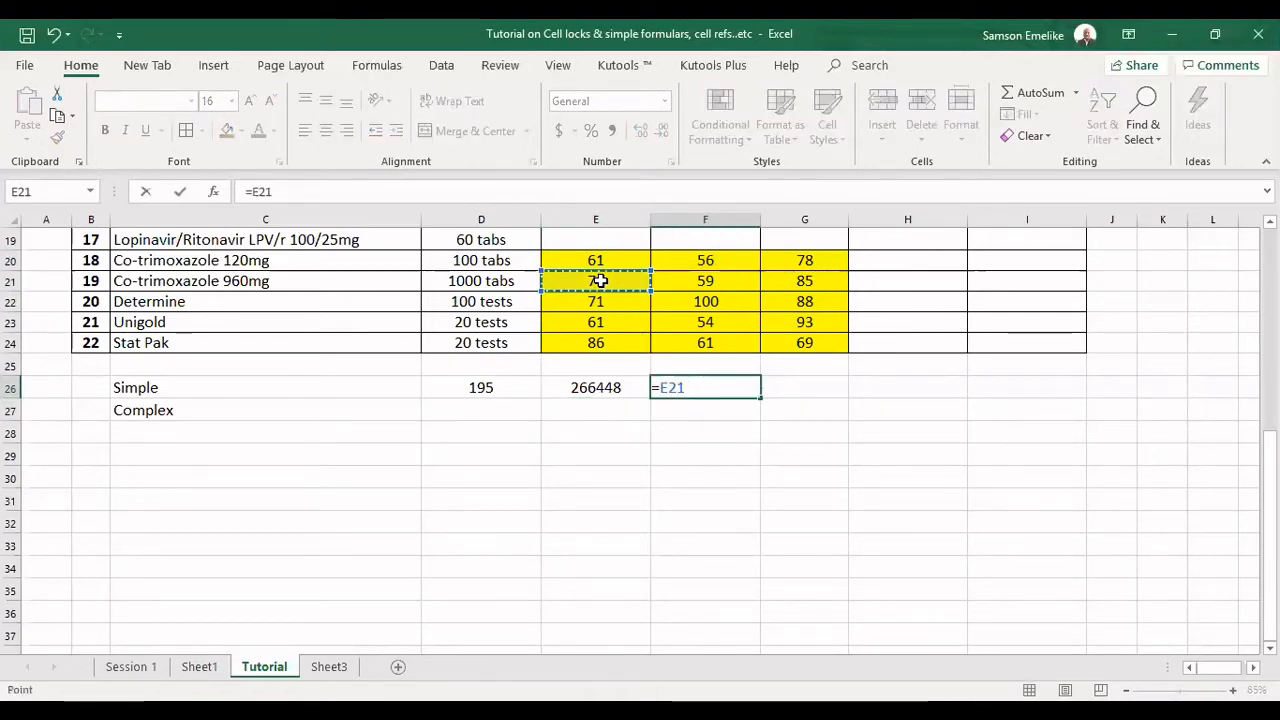
type("-")
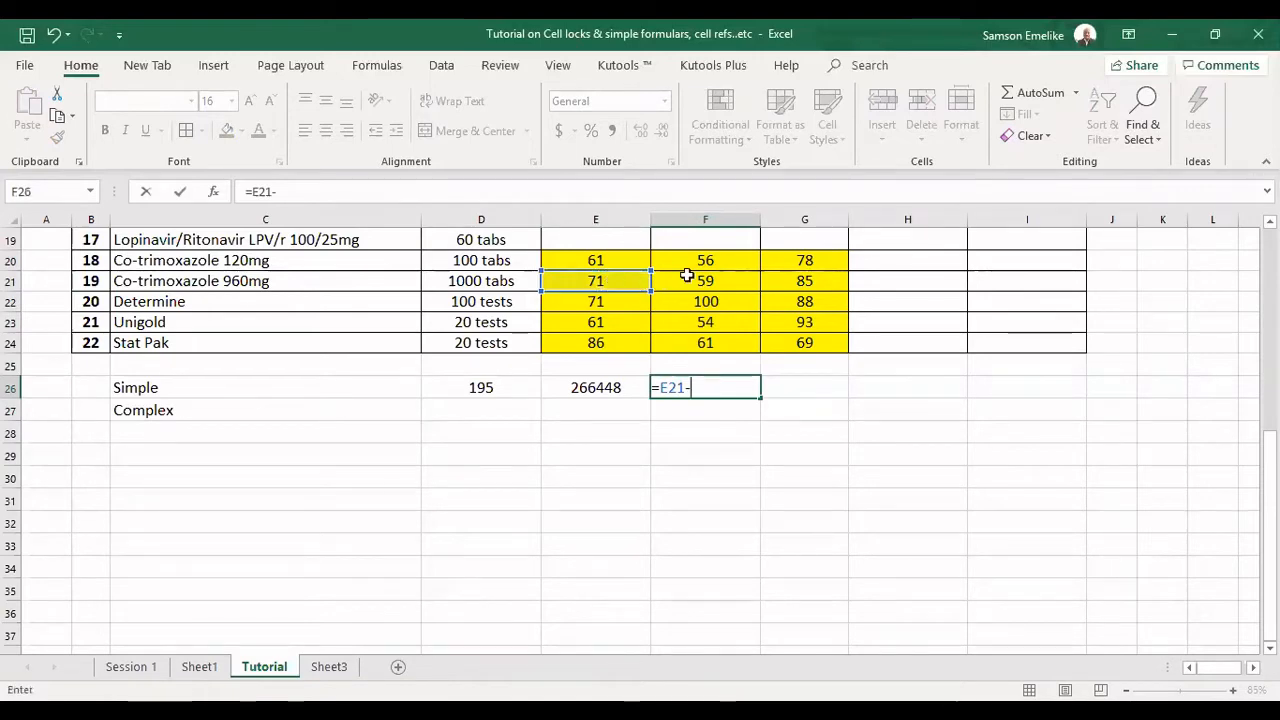
left_click(687, 278)
key("Return")
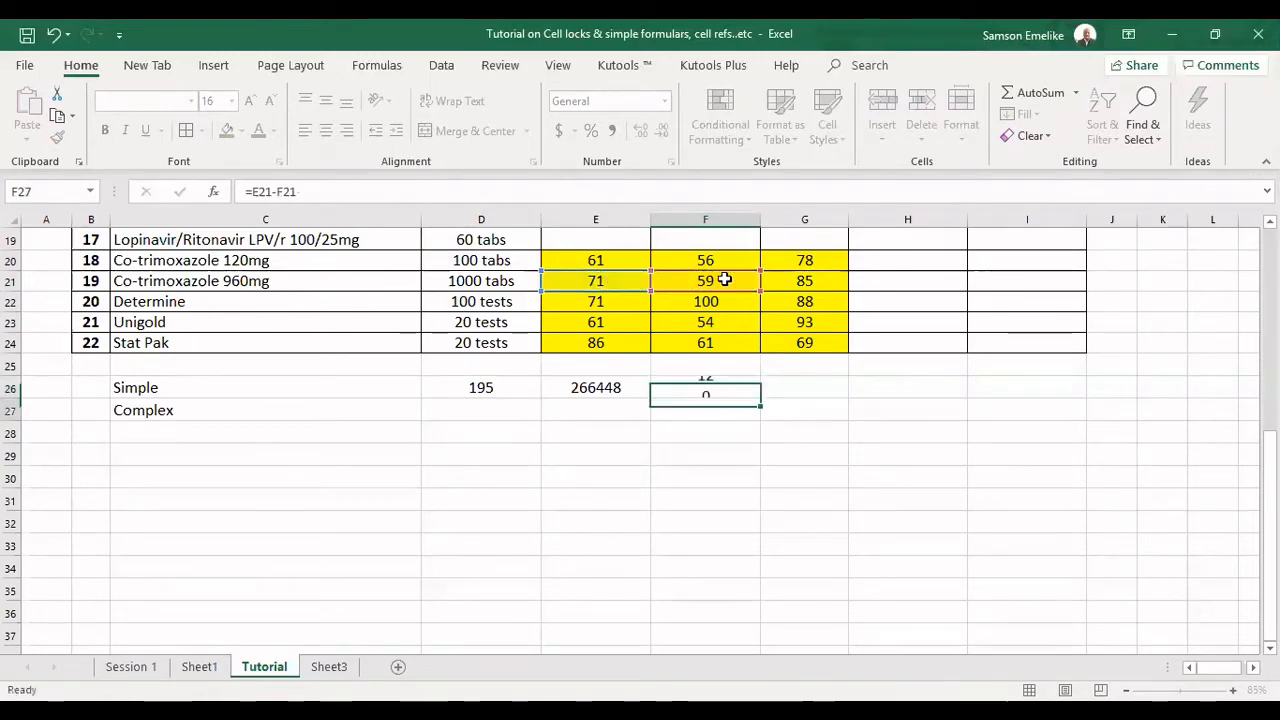
Enter the division formula =E24/G24 in G26.
left_click(802, 392)
type("=")
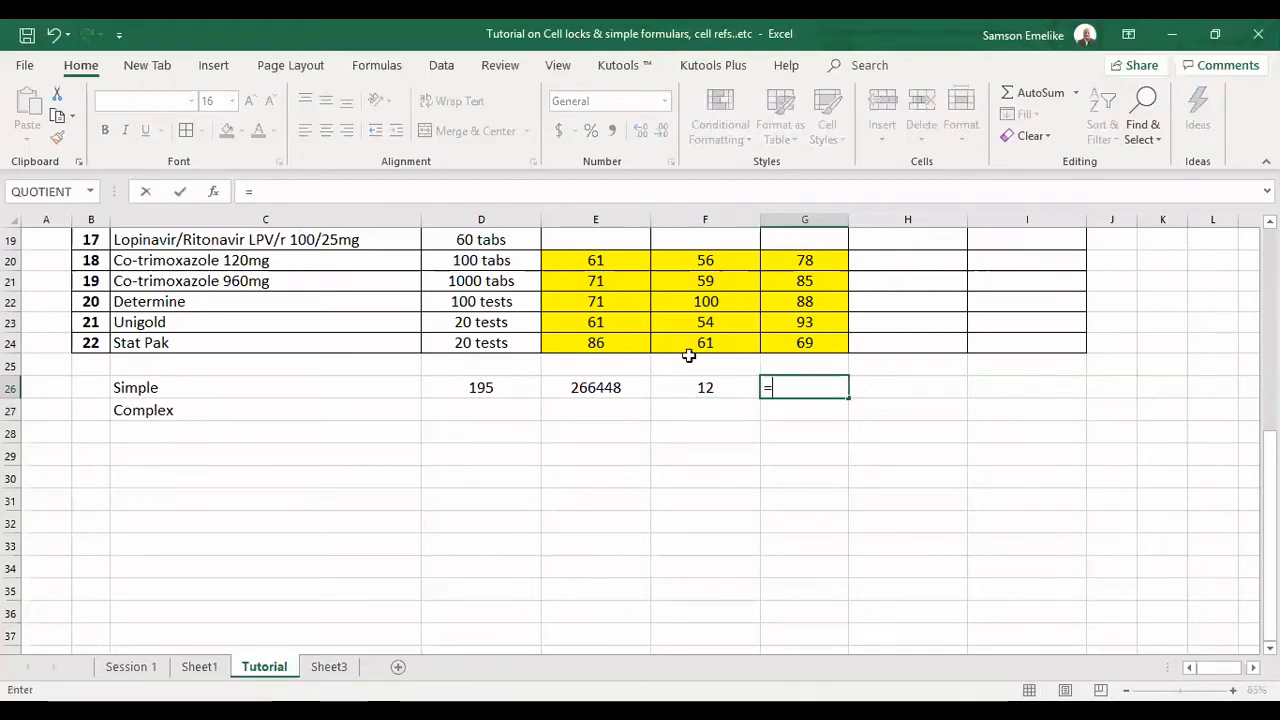
left_click(612, 343)
type("/")
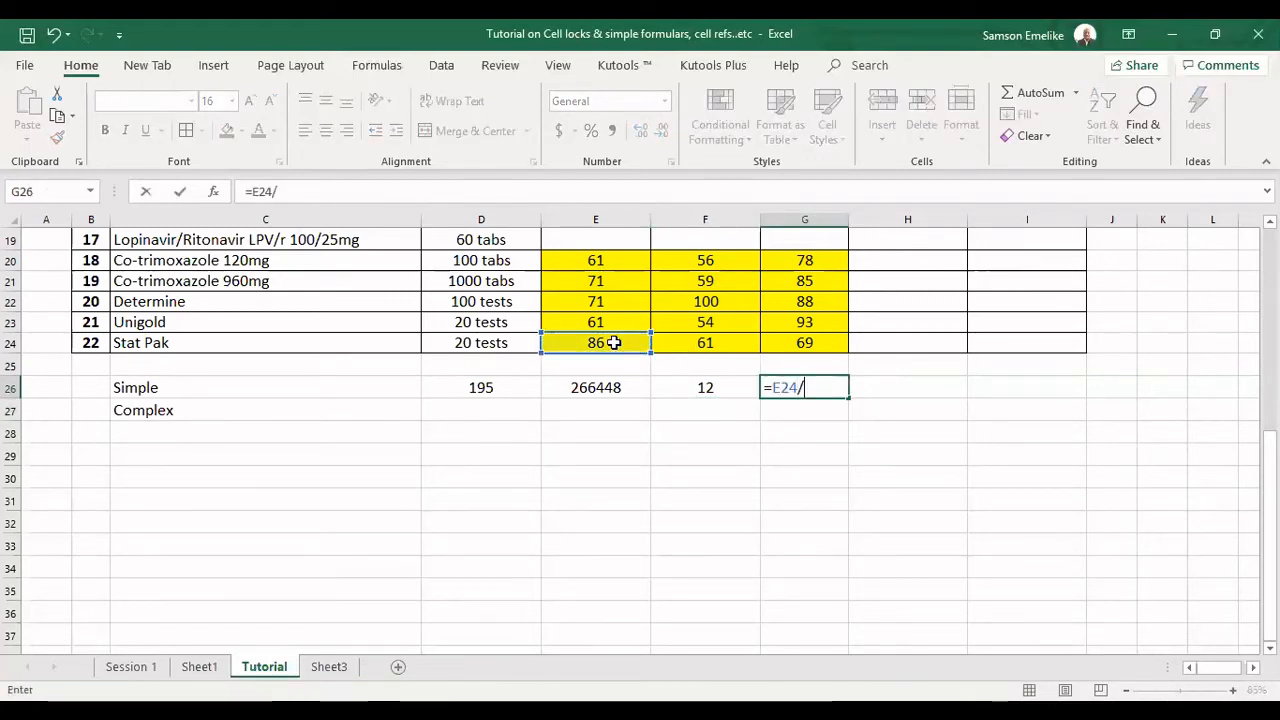
left_click(818, 342)
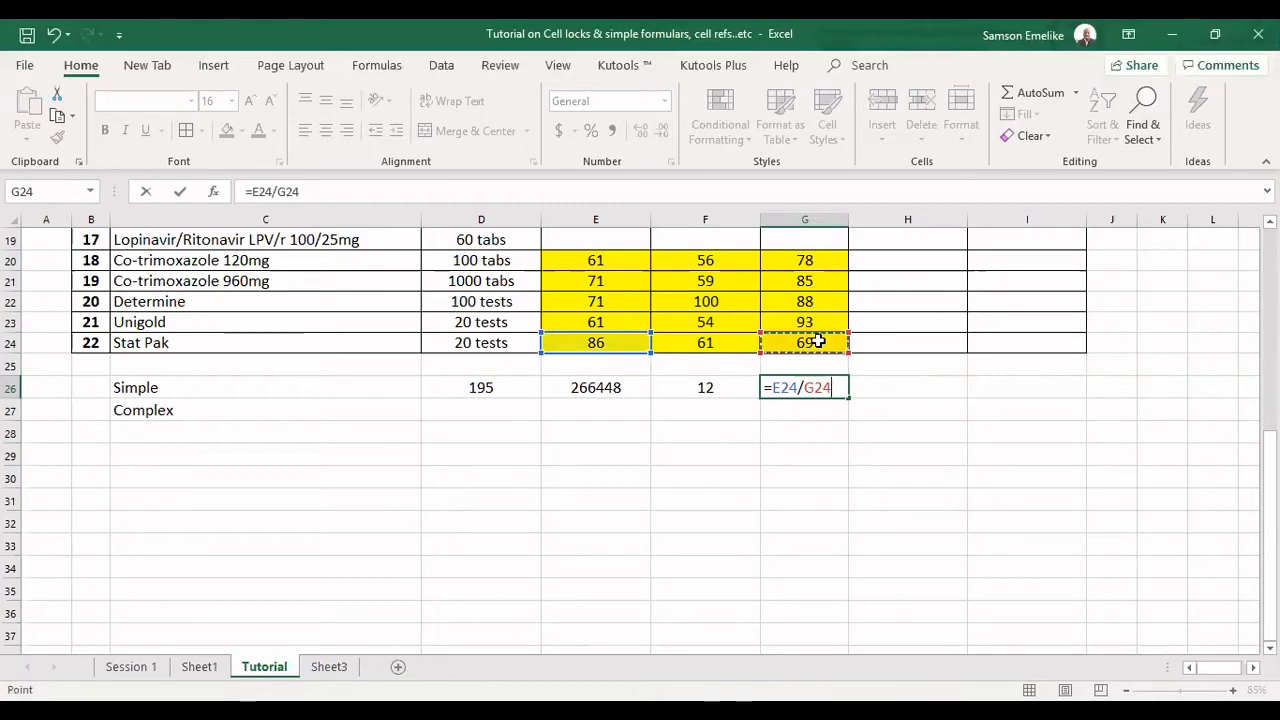
key("Return")
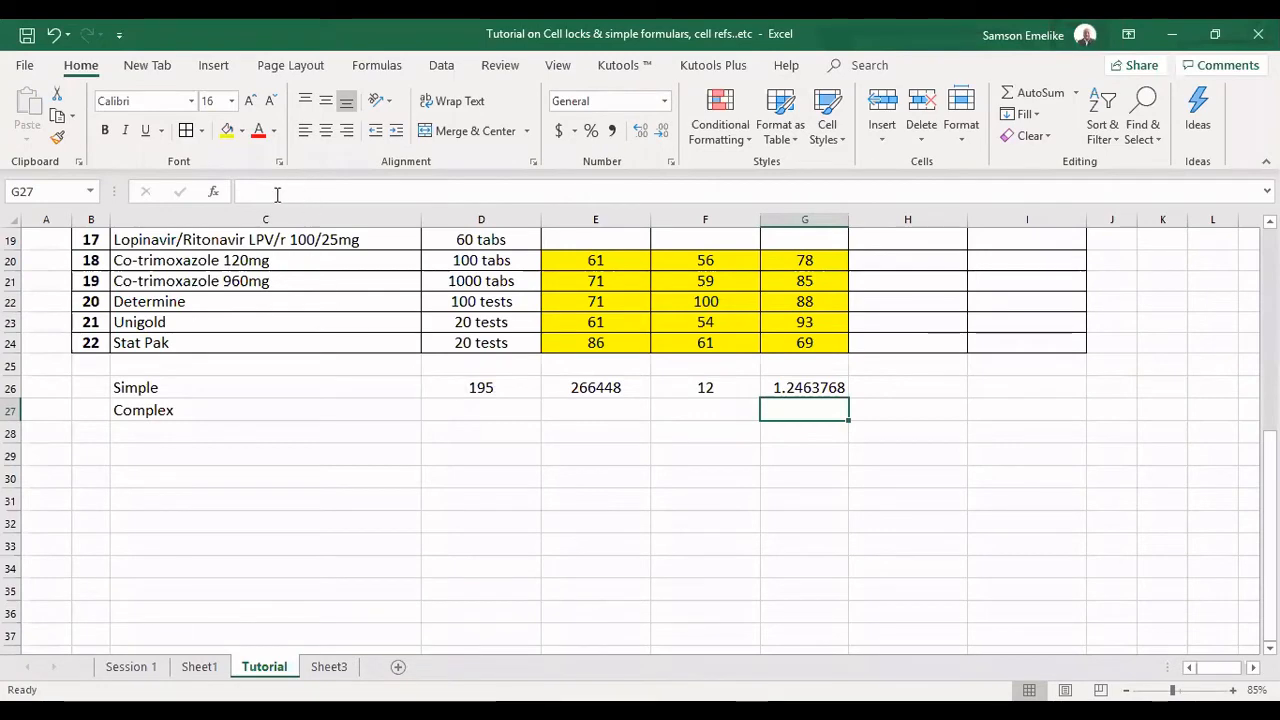
Review the formulas in E26, F26 and G26, highlight the Simple row C26:G26, and select D27 in the Complex row.
left_click(590, 392)
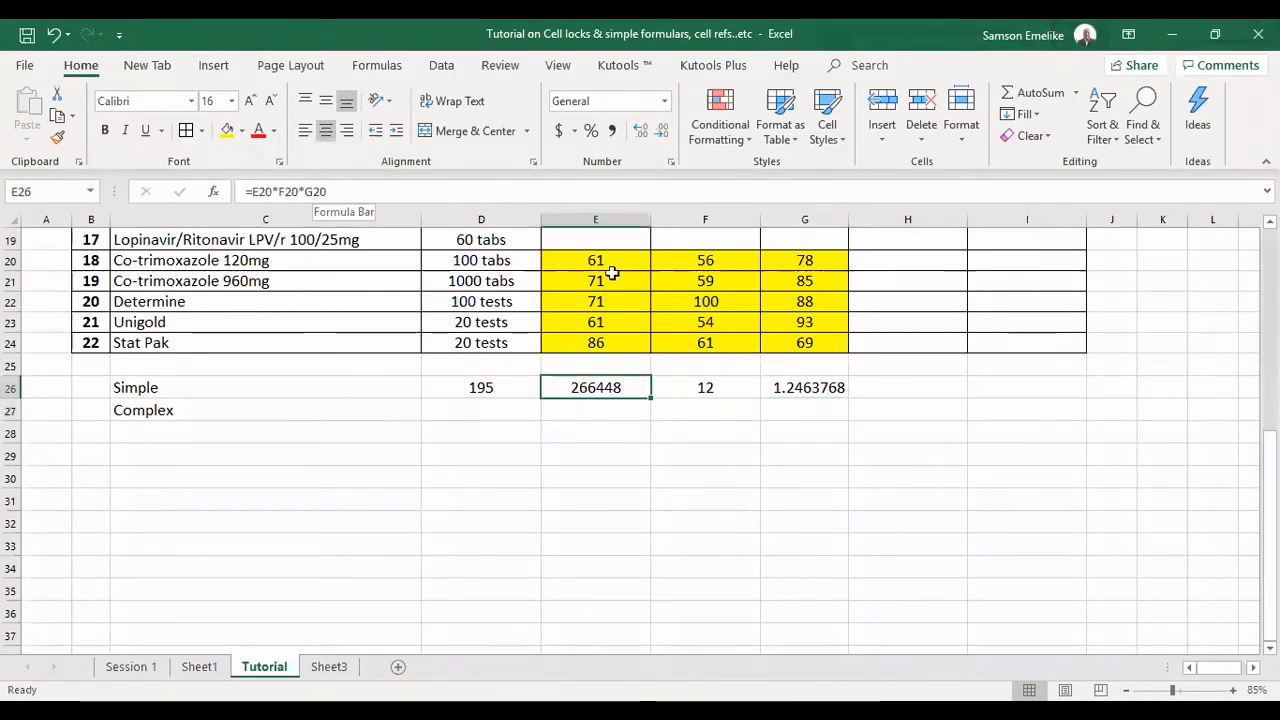
left_click(705, 387)
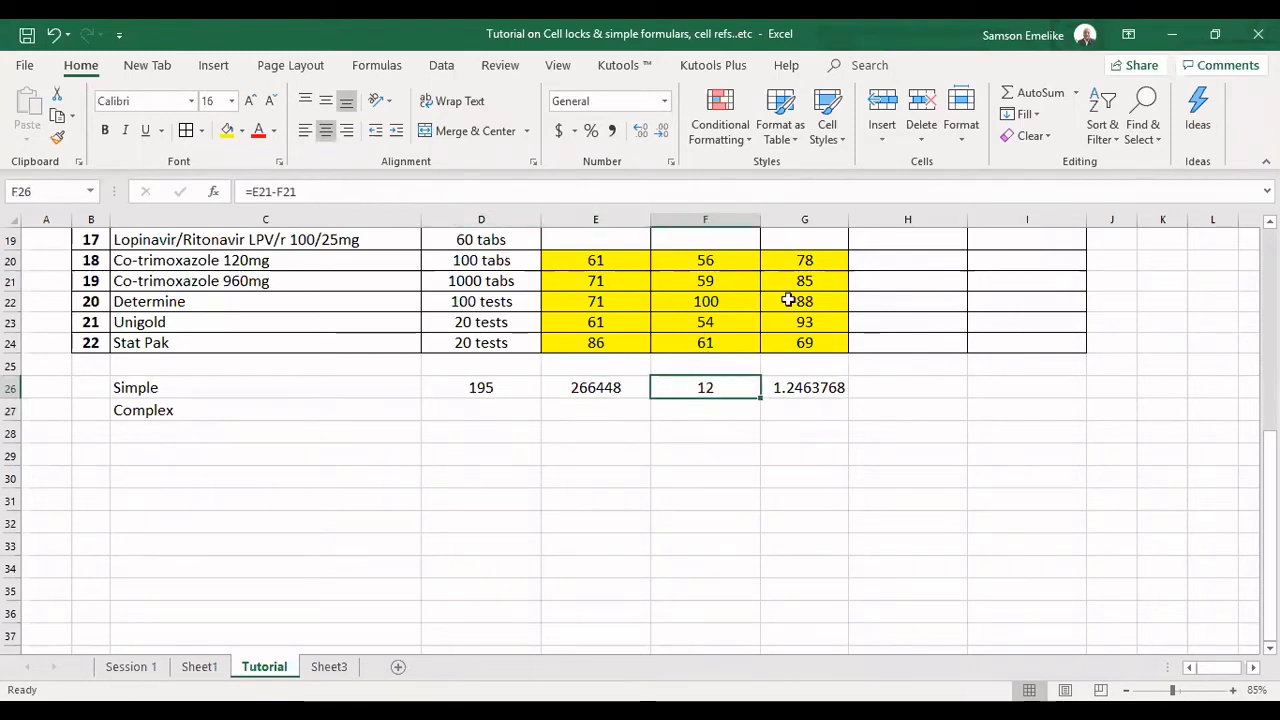
left_click(818, 392)
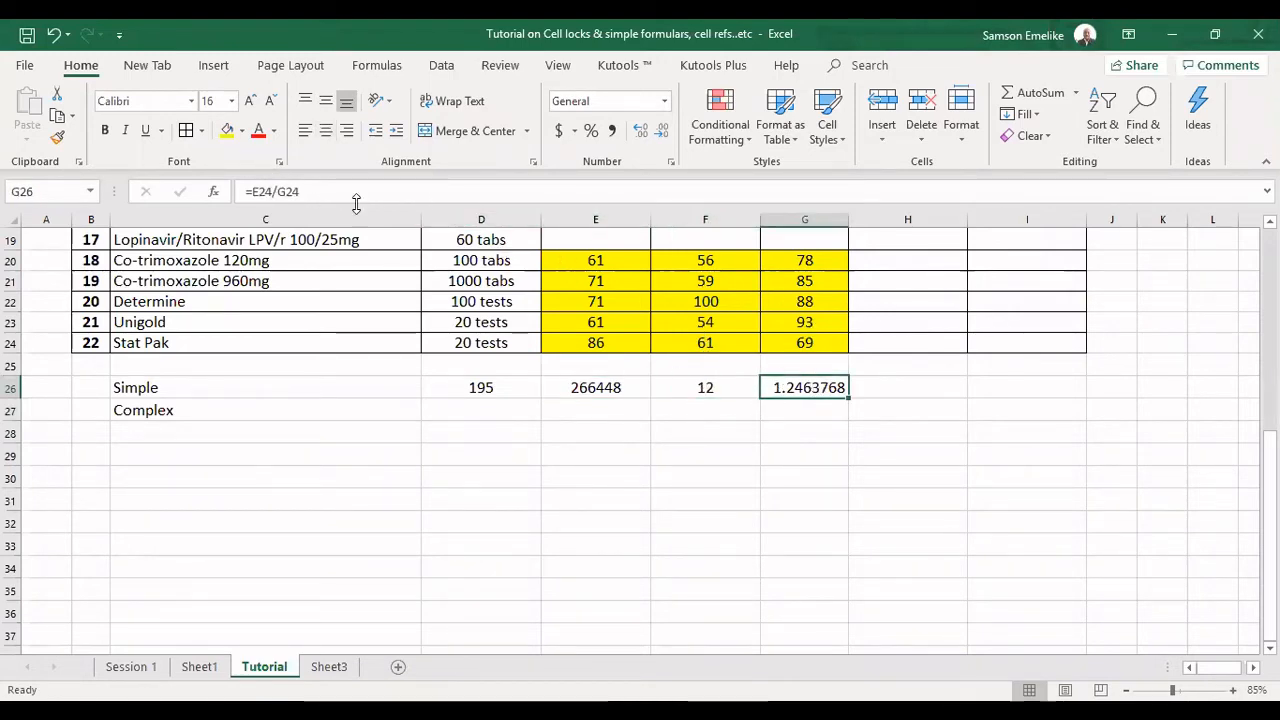
left_click_drag(220, 390, 640, 388)
left_click(815, 393, "shift")
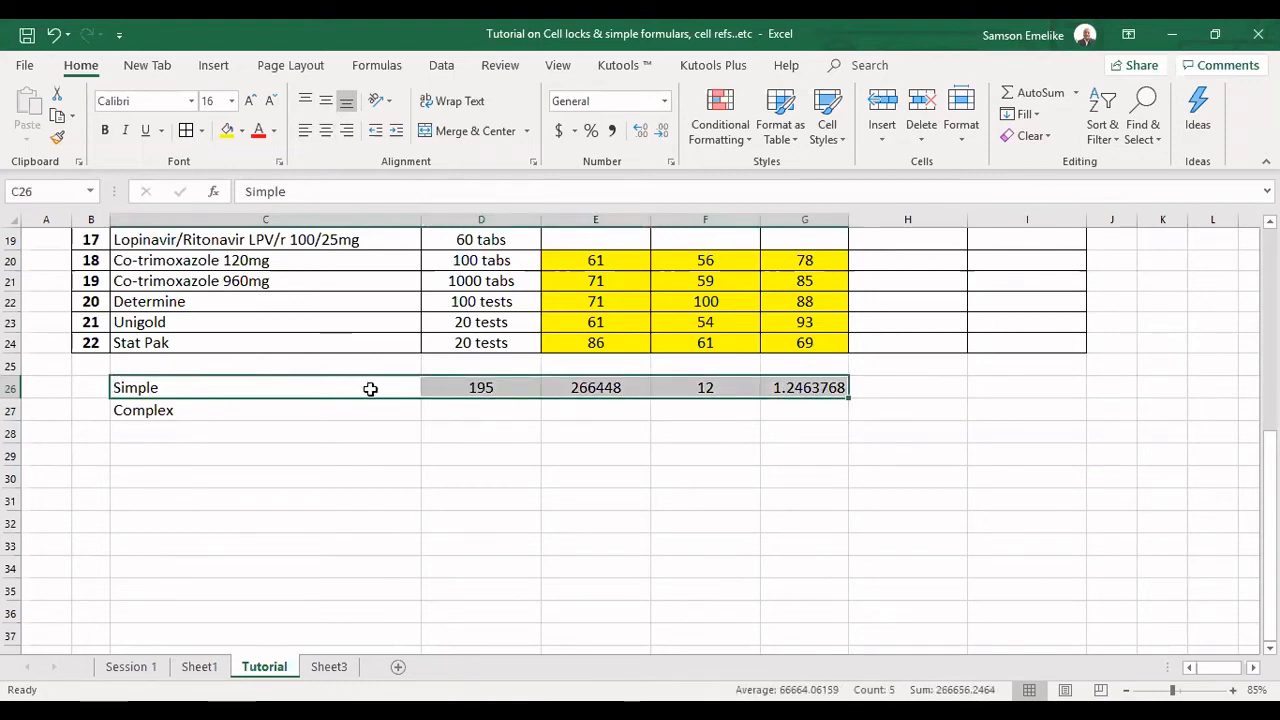
left_click(486, 408)
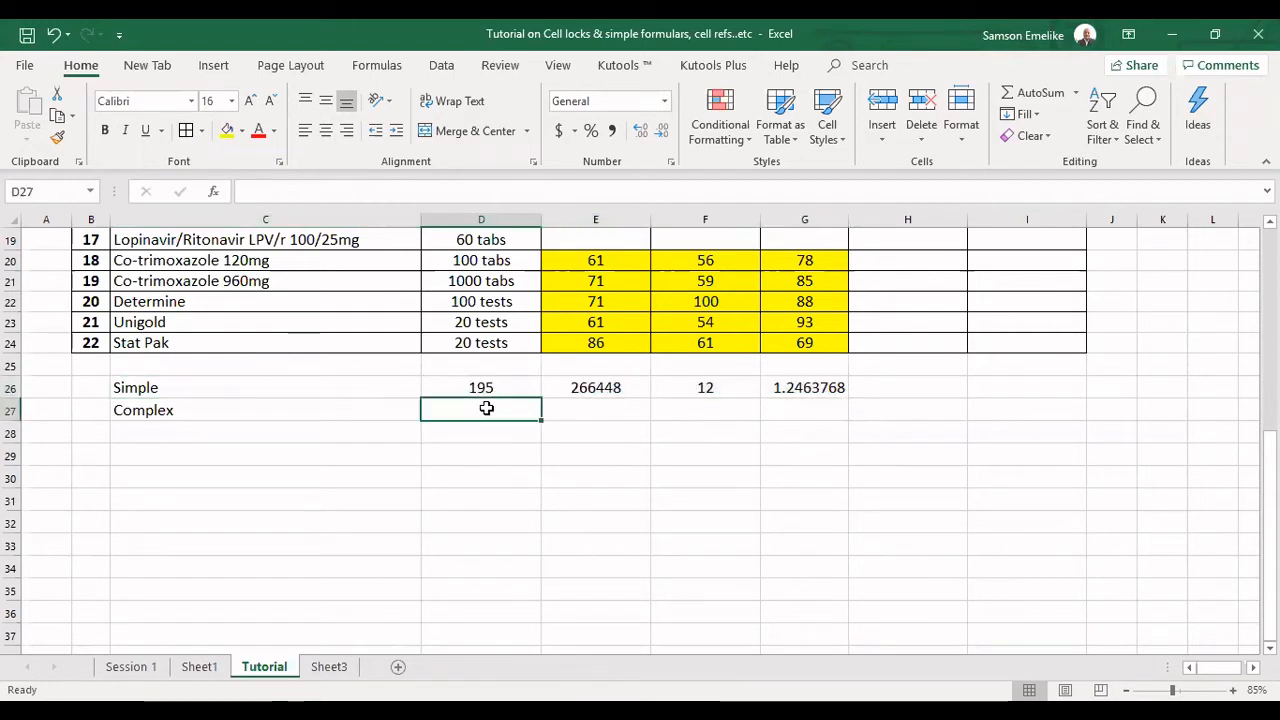
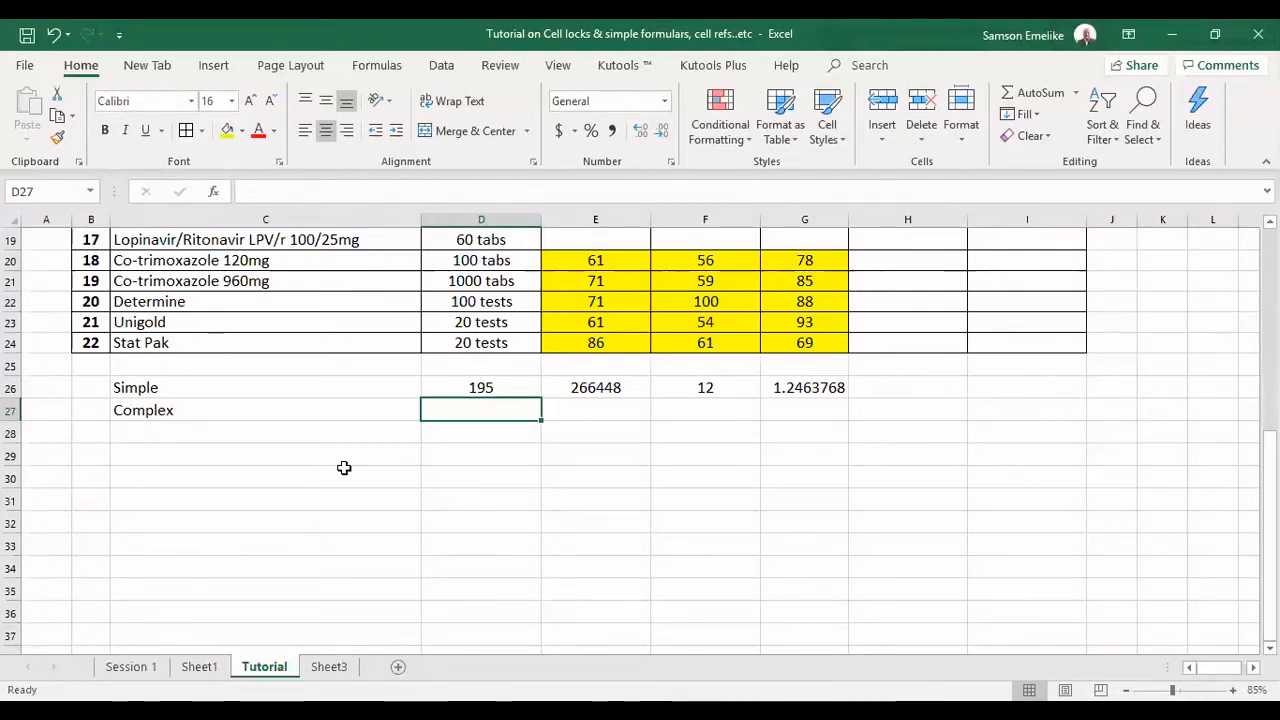
Enter the letters B, O, D, M, A and S one per cell down D29:D34.
left_click(473, 455)
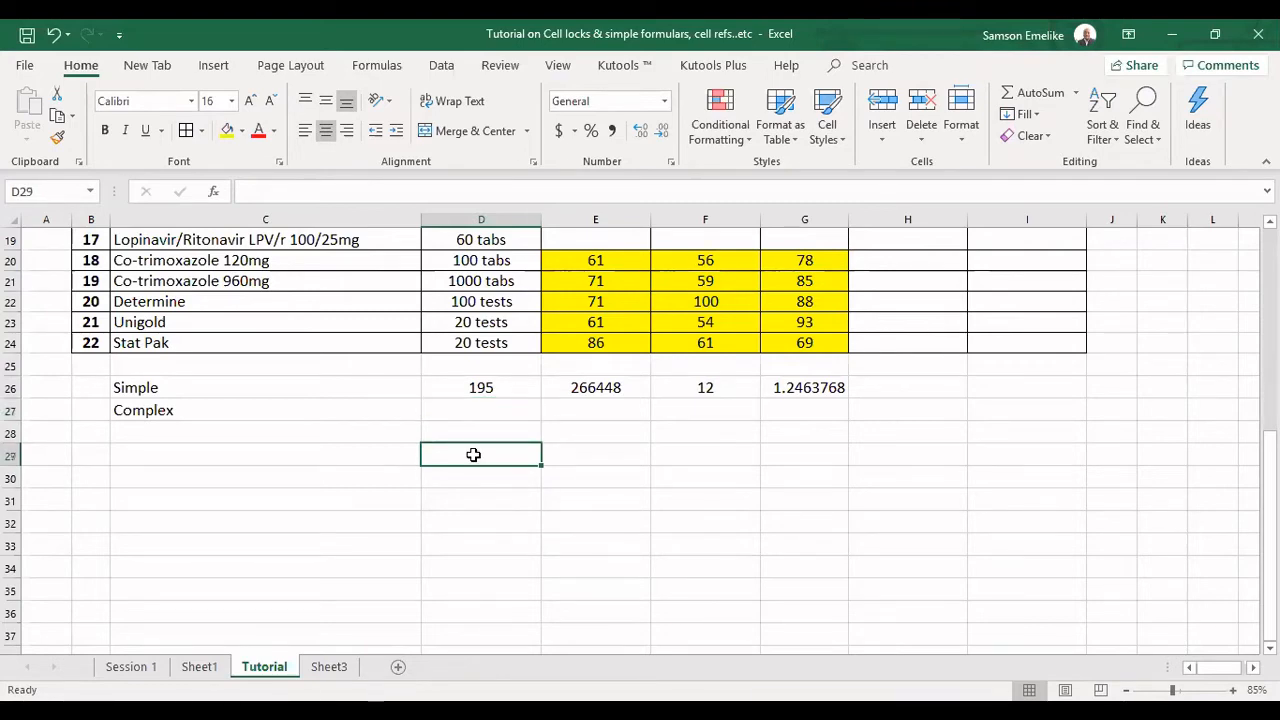
type("B")
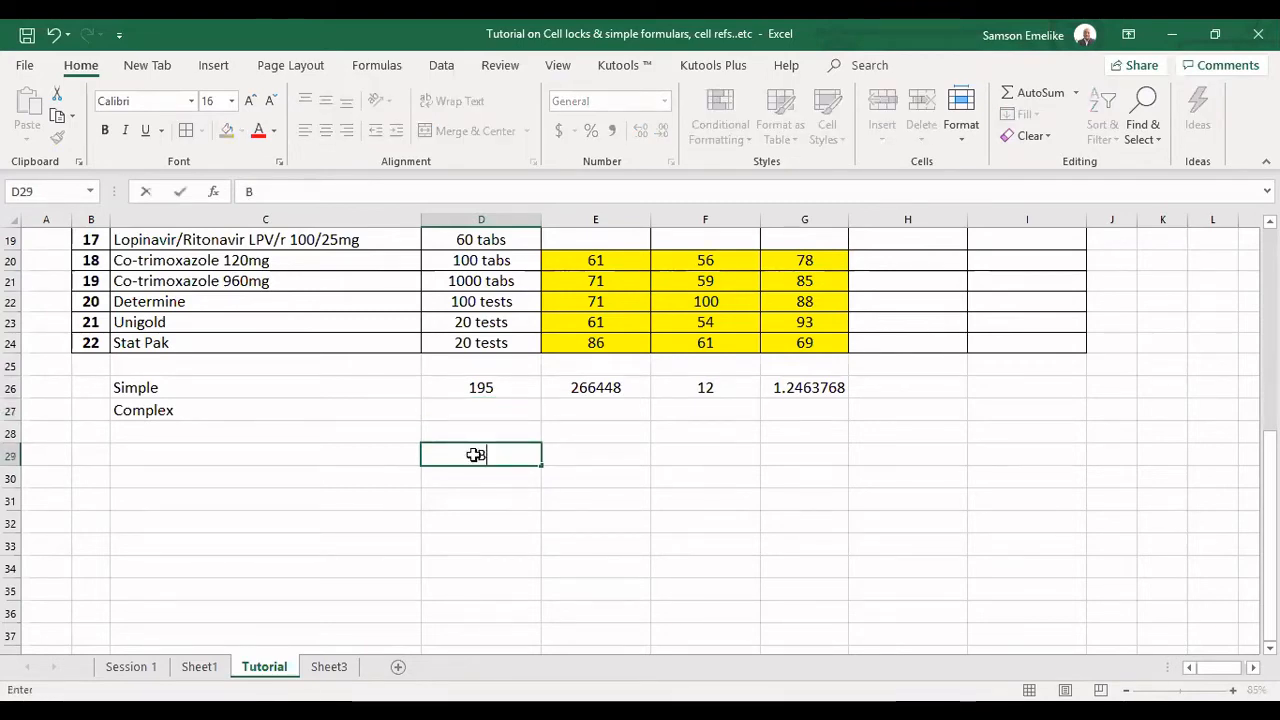
key("Return")
type("O")
key("Return")
type("D")
key("Return")
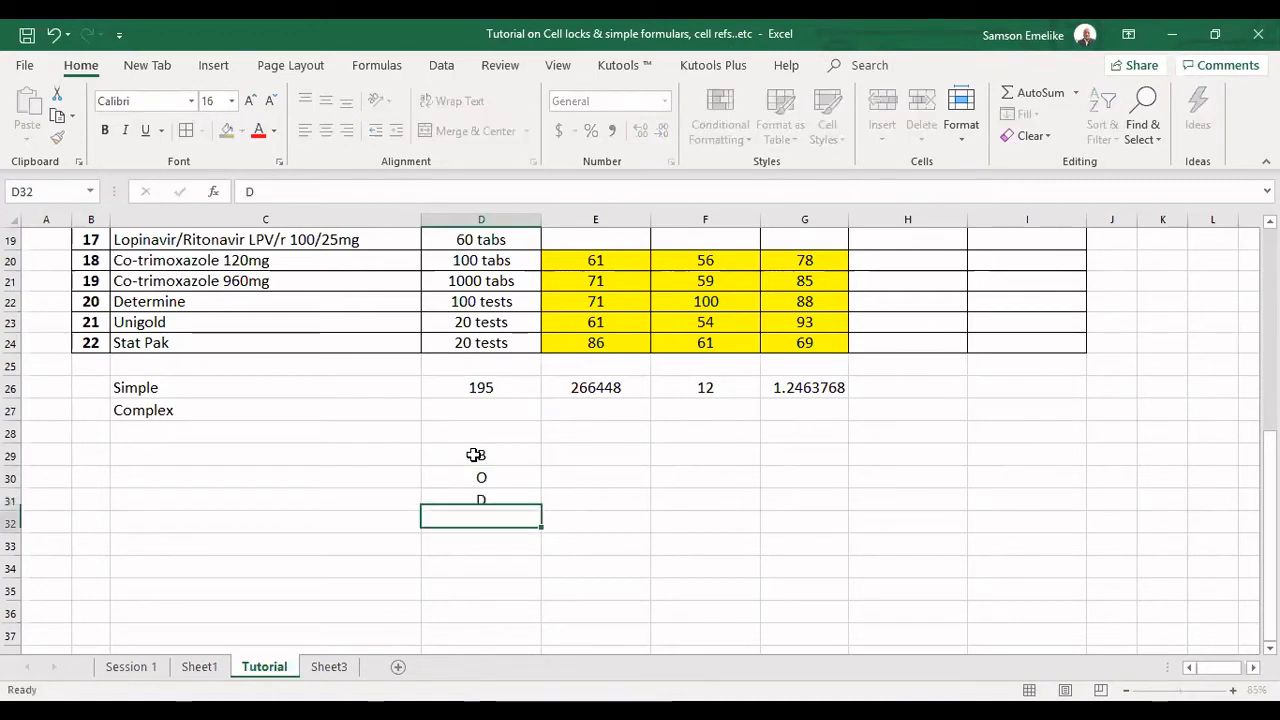
type("M")
key("Return")
type("A")
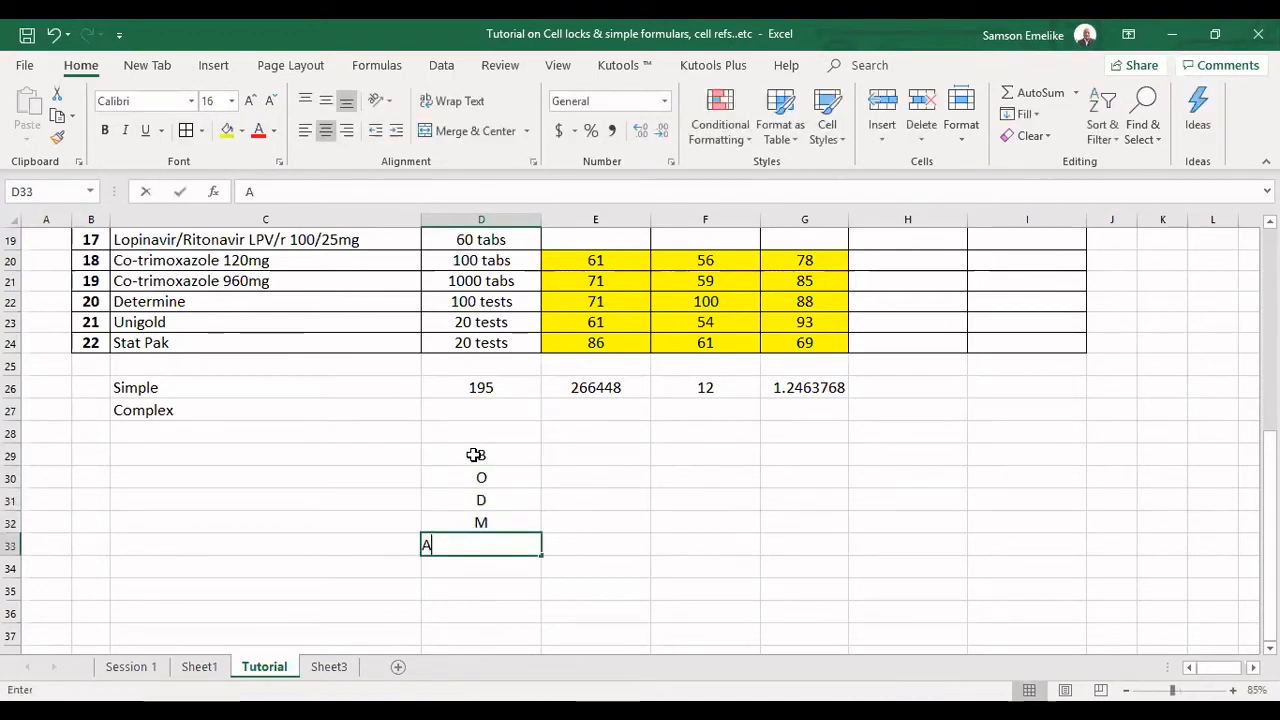
key("Return")
type("S")
key("Return")
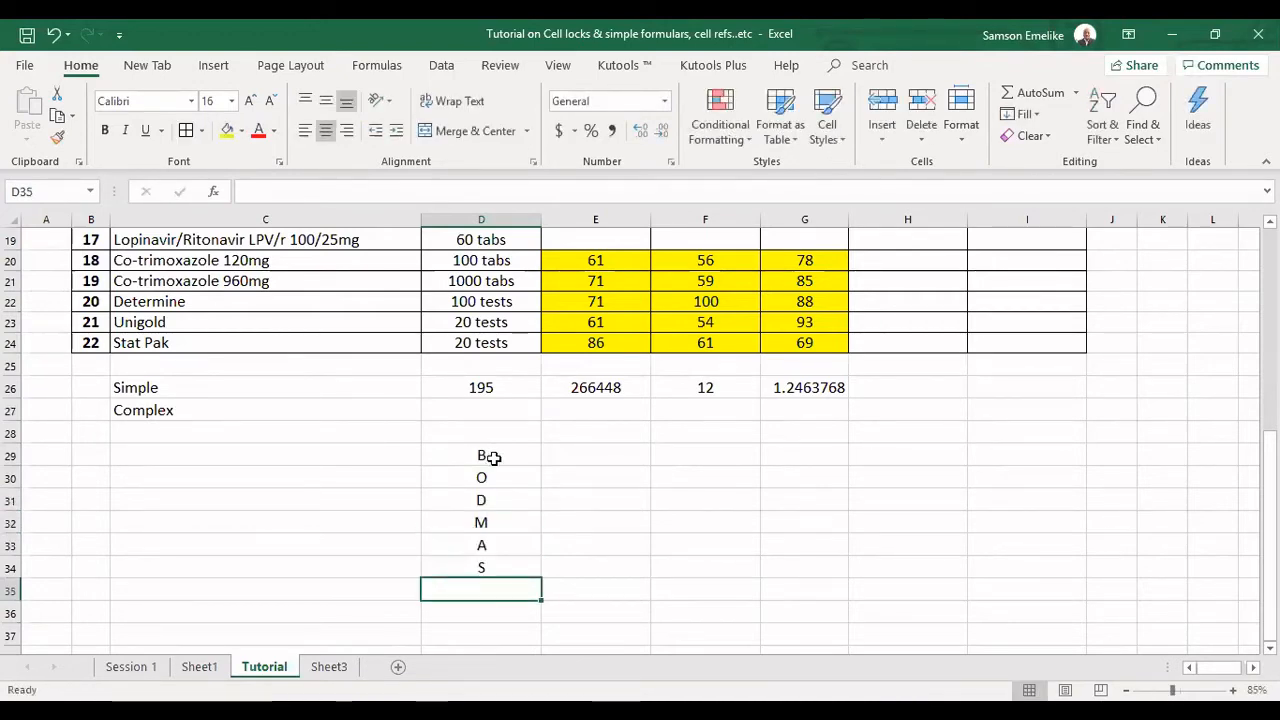
Format D29:D34 with bold white text at size 20 on a black fill.
left_click_drag(492, 457, 500, 571)
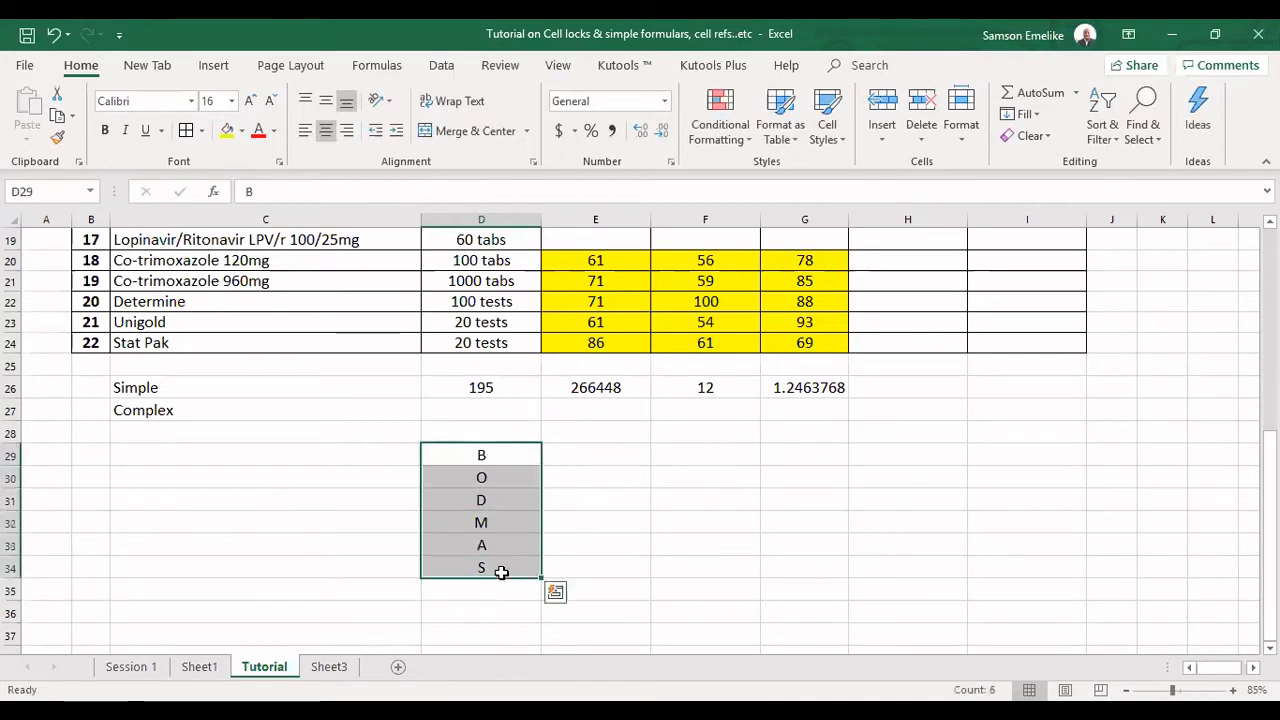
left_click(273, 131)
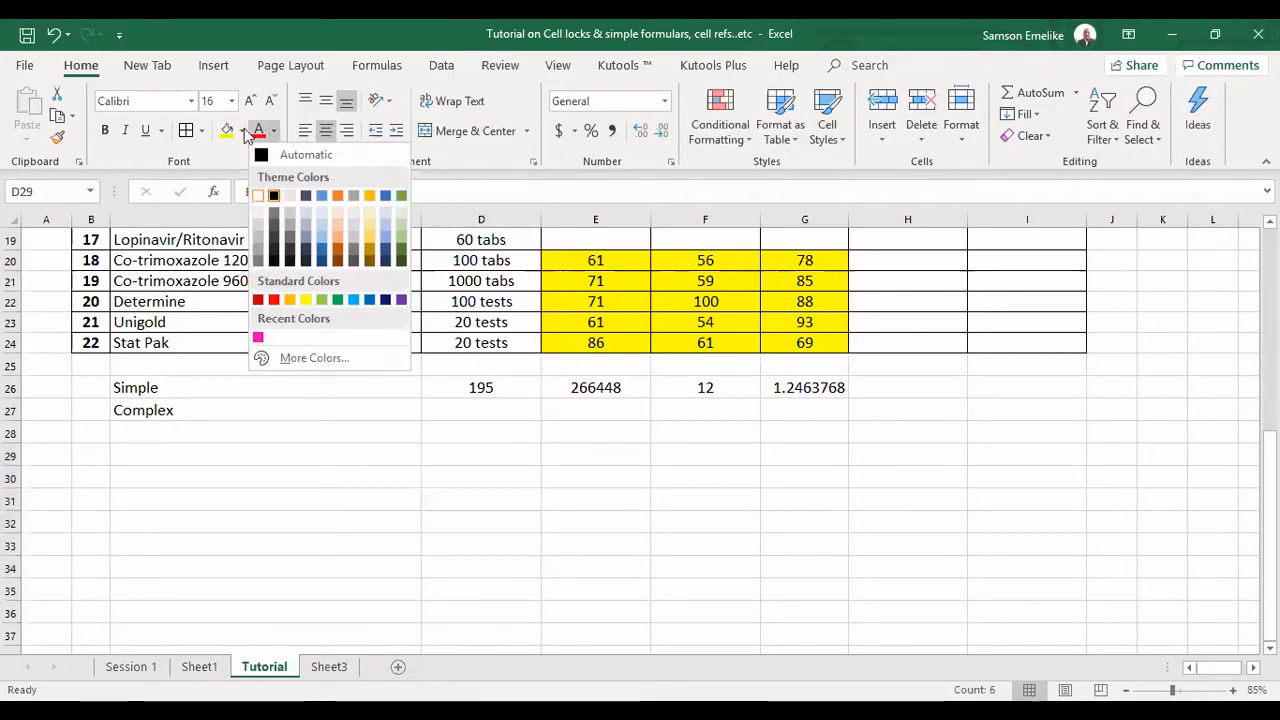
left_click(263, 195)
left_click(228, 131)
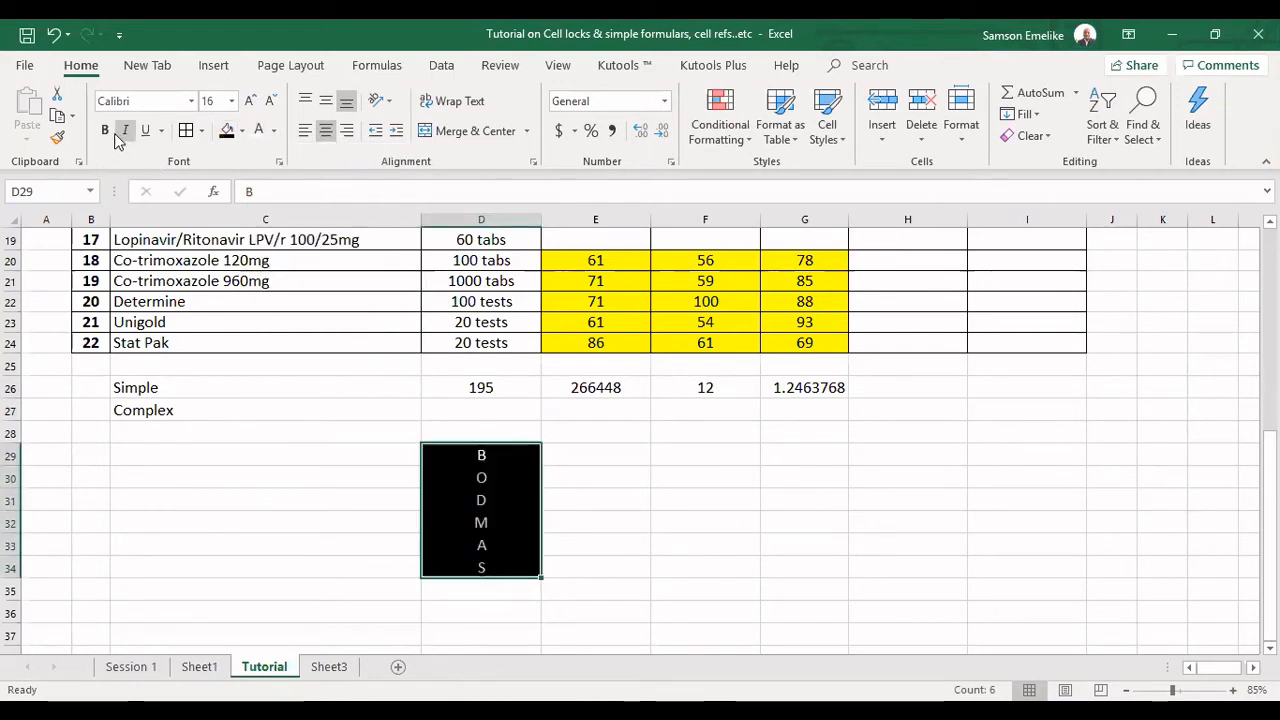
left_click(106, 134)
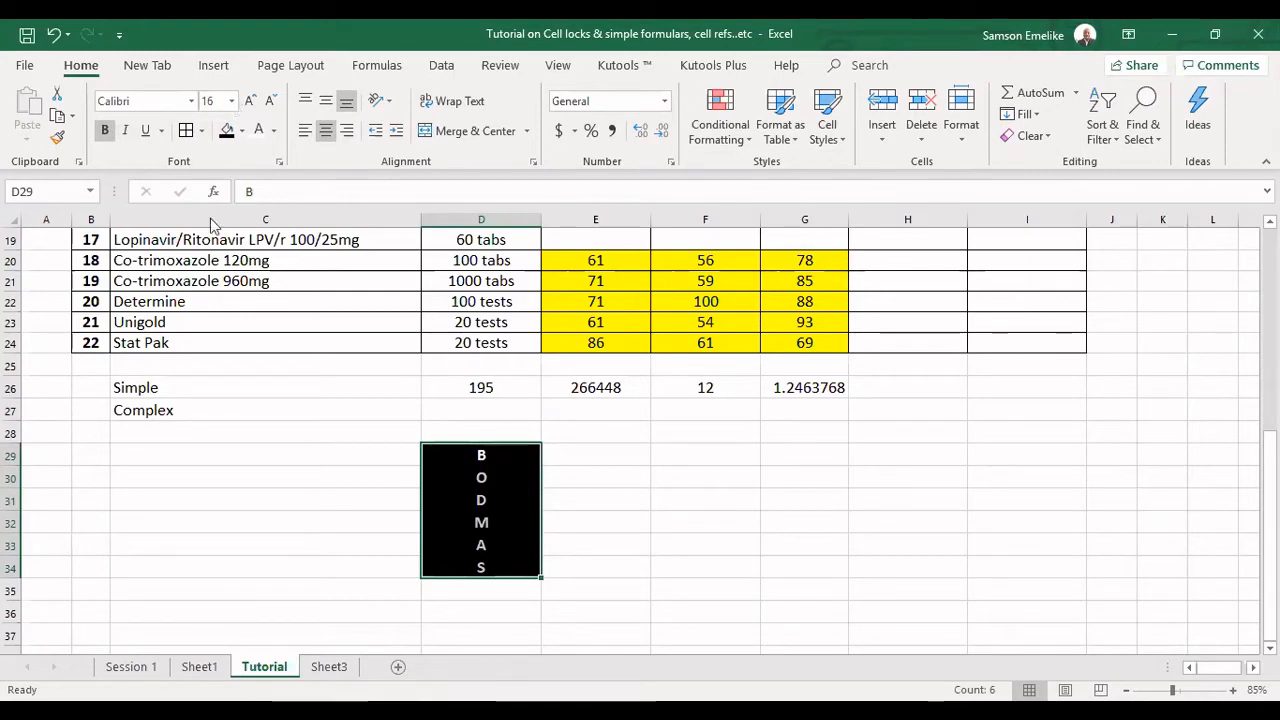
left_click(212, 266)
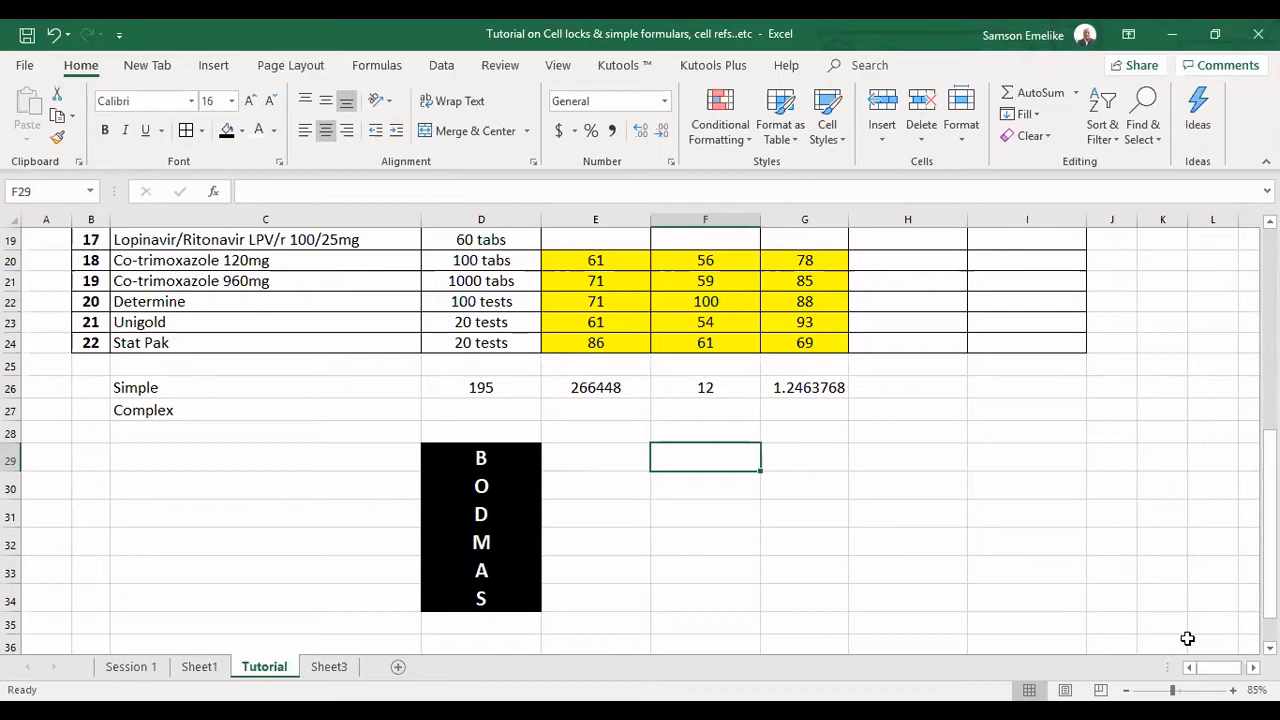
Copy the formatted BODMAS column D29:D34 to F29:F34.
scroll(1187, 638, "down", 1)
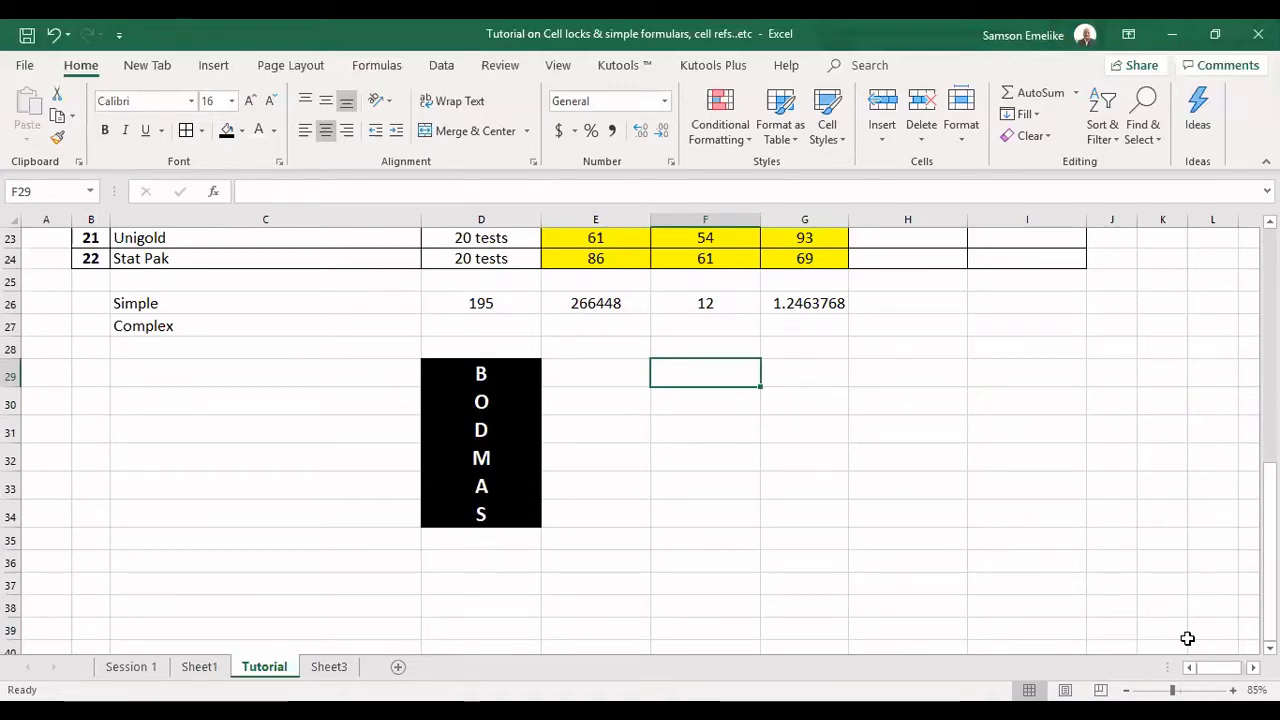
left_click_drag(469, 373, 475, 515)
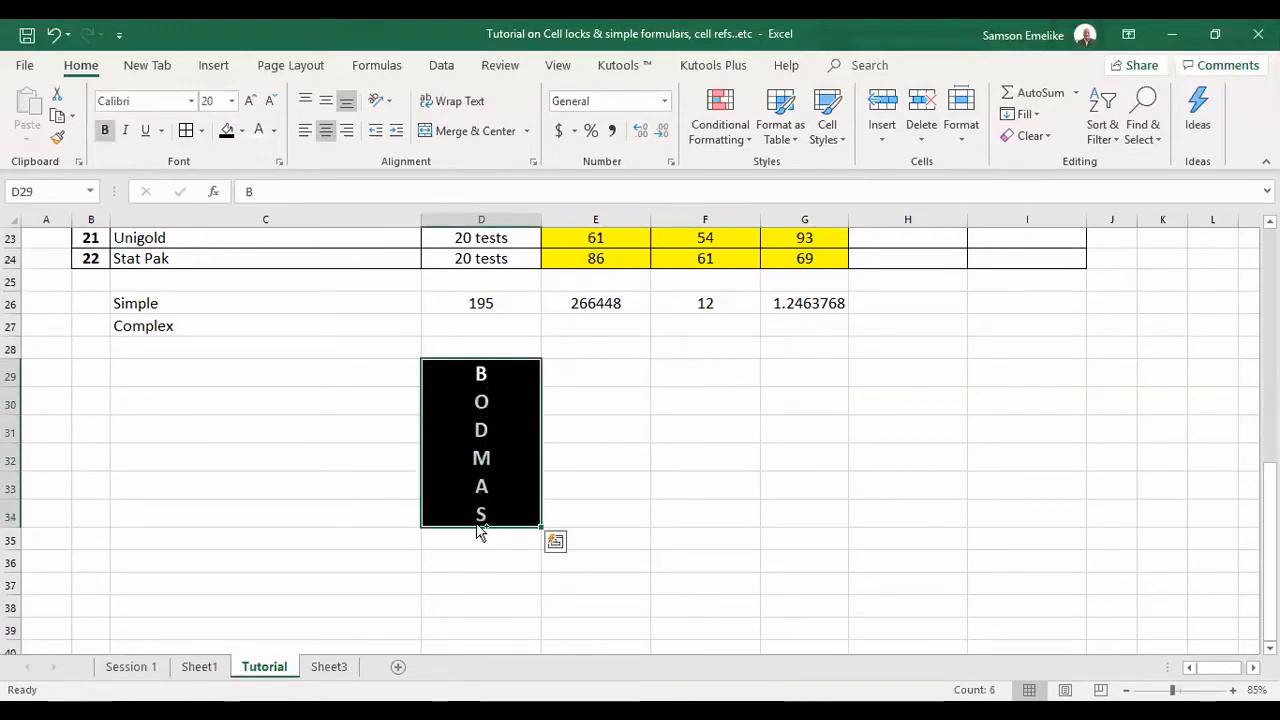
left_click_drag(478, 532, 663, 517)
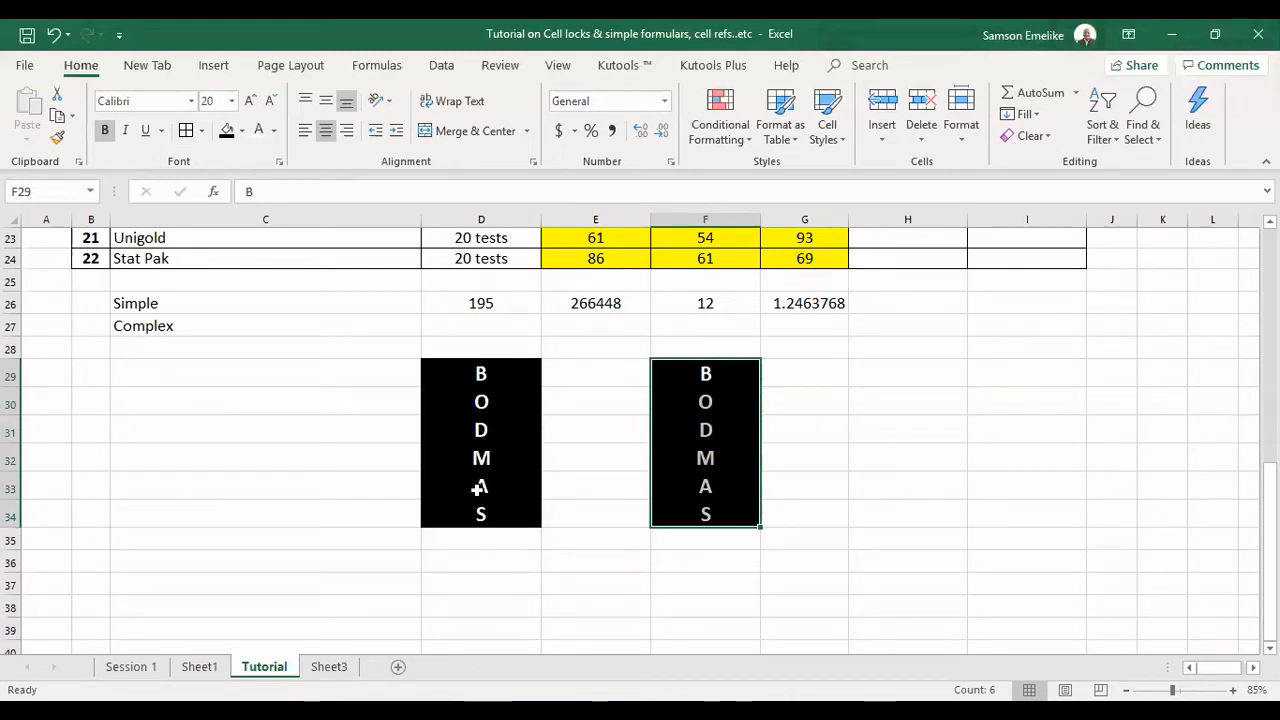
key("ctrl+z")
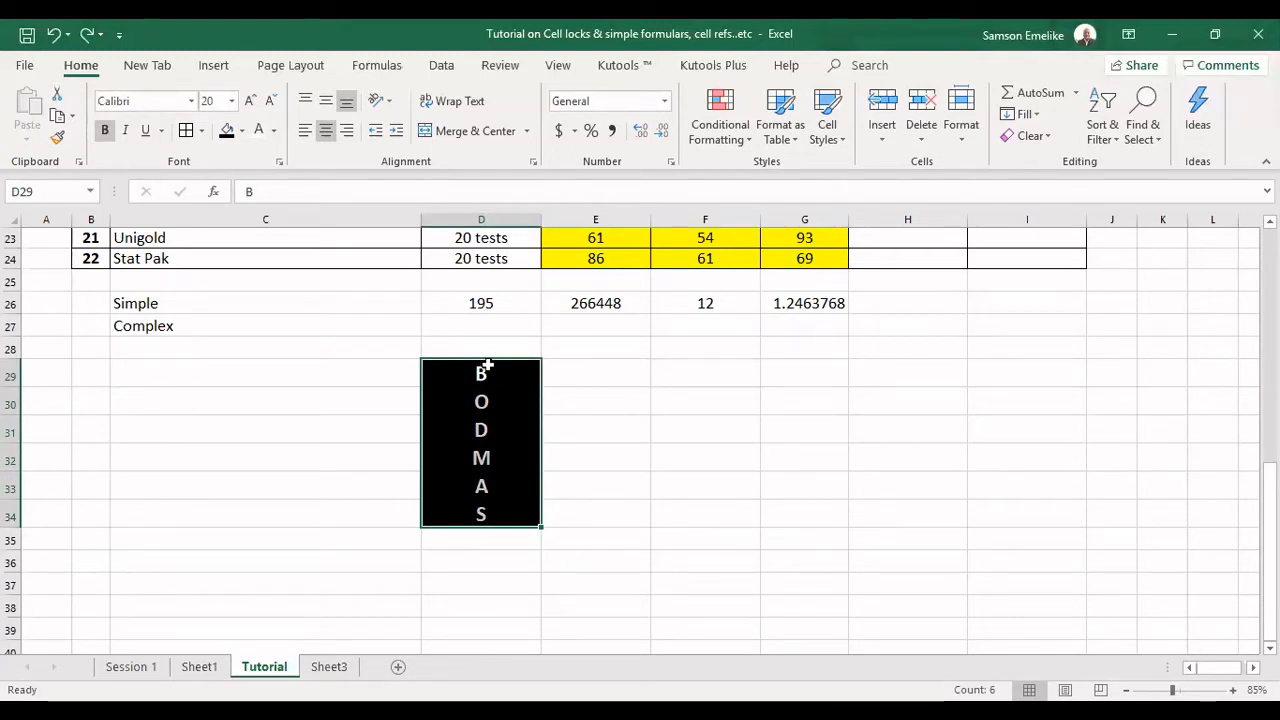
left_click(460, 514, "shift")
left_click_drag(540, 513, 697, 509)
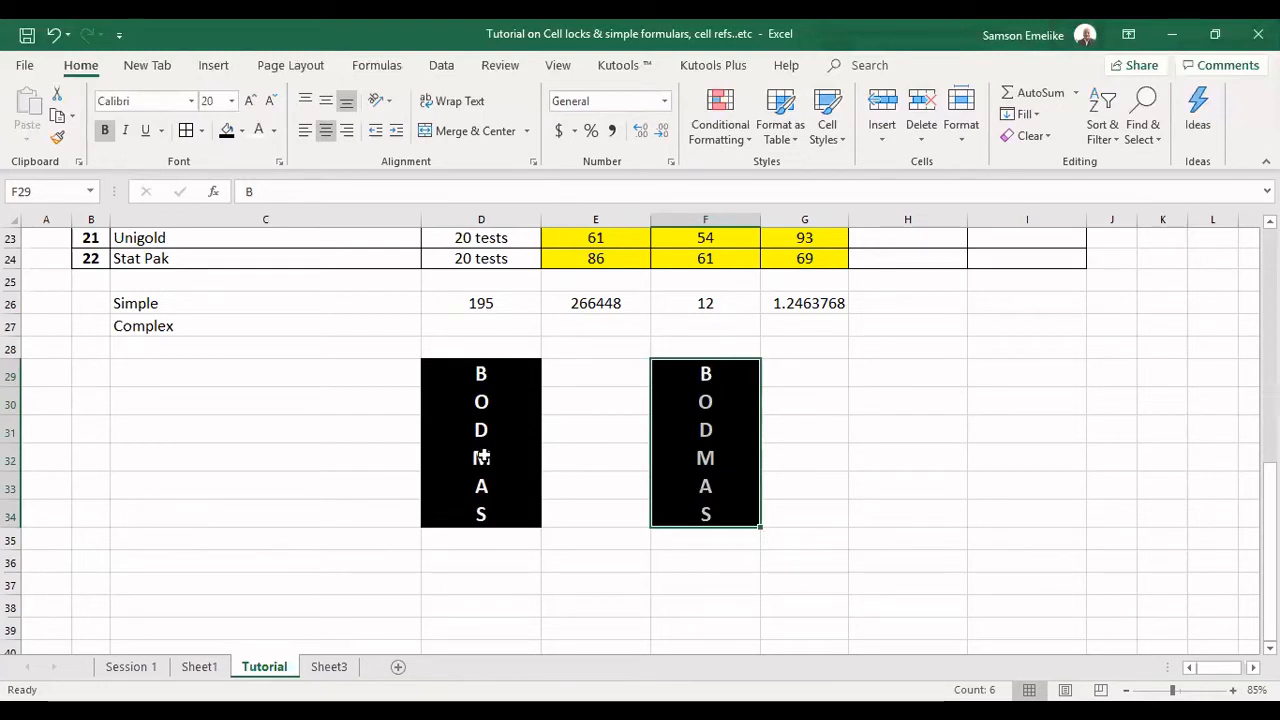
Replace the letters in F29:F34 with P, E, M, D, A and S.
left_click(719, 374)
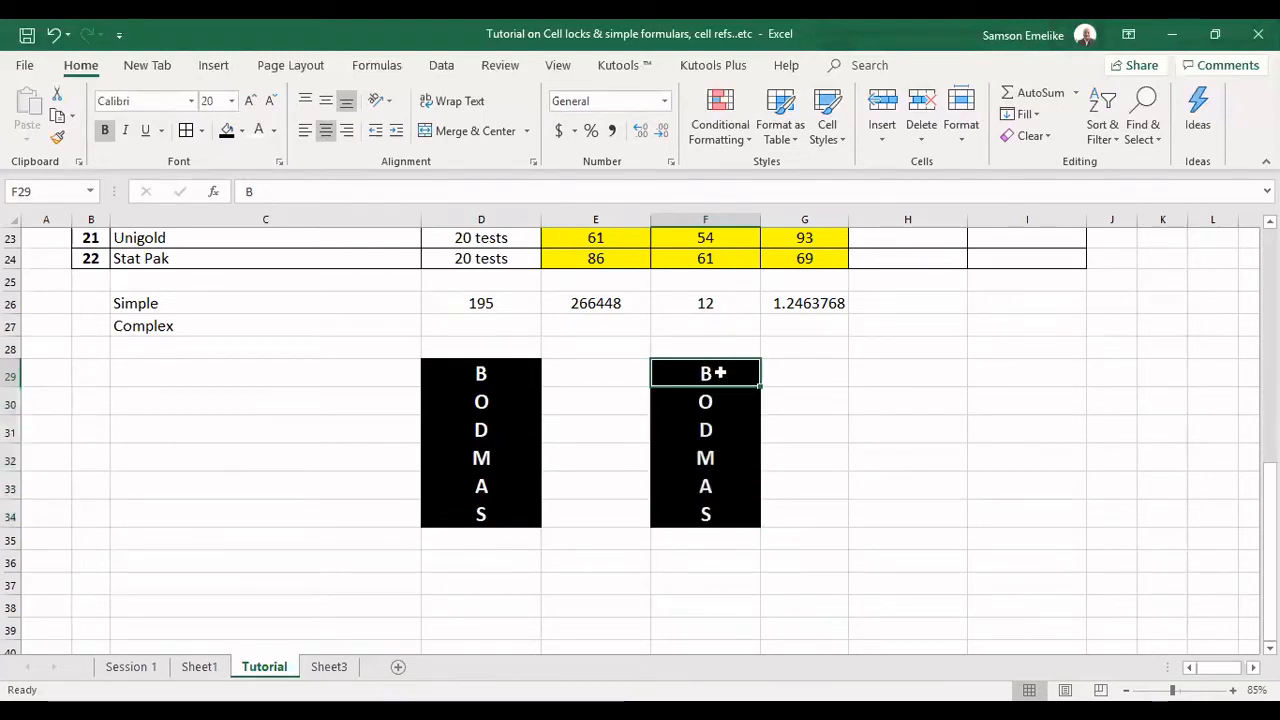
type("P")
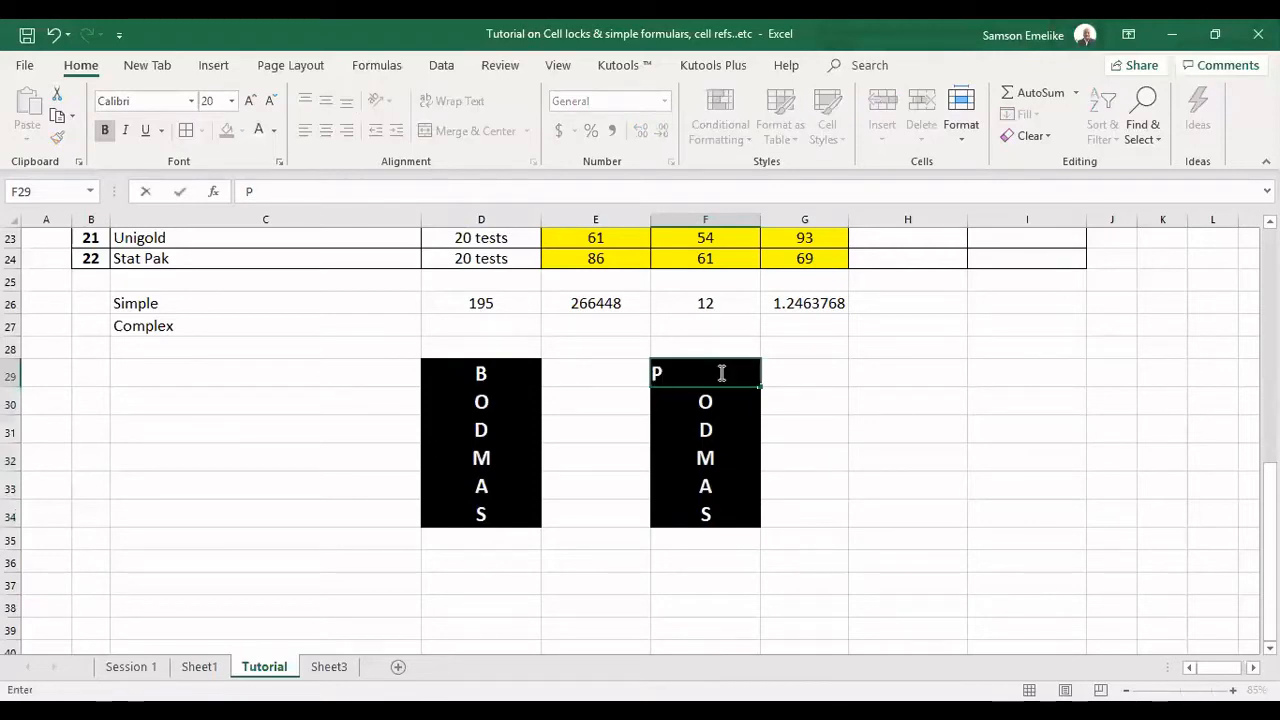
key("Return")
type("E")
key("Return")
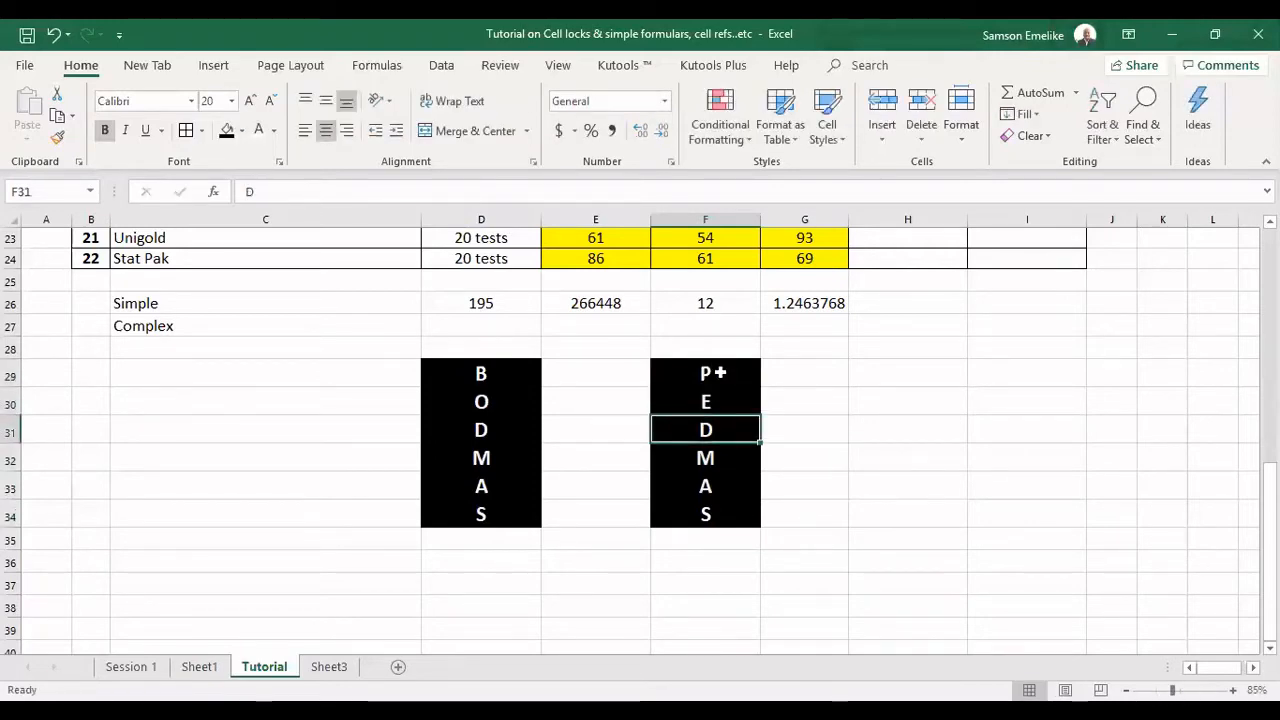
type("M")
key("Return")
type("D")
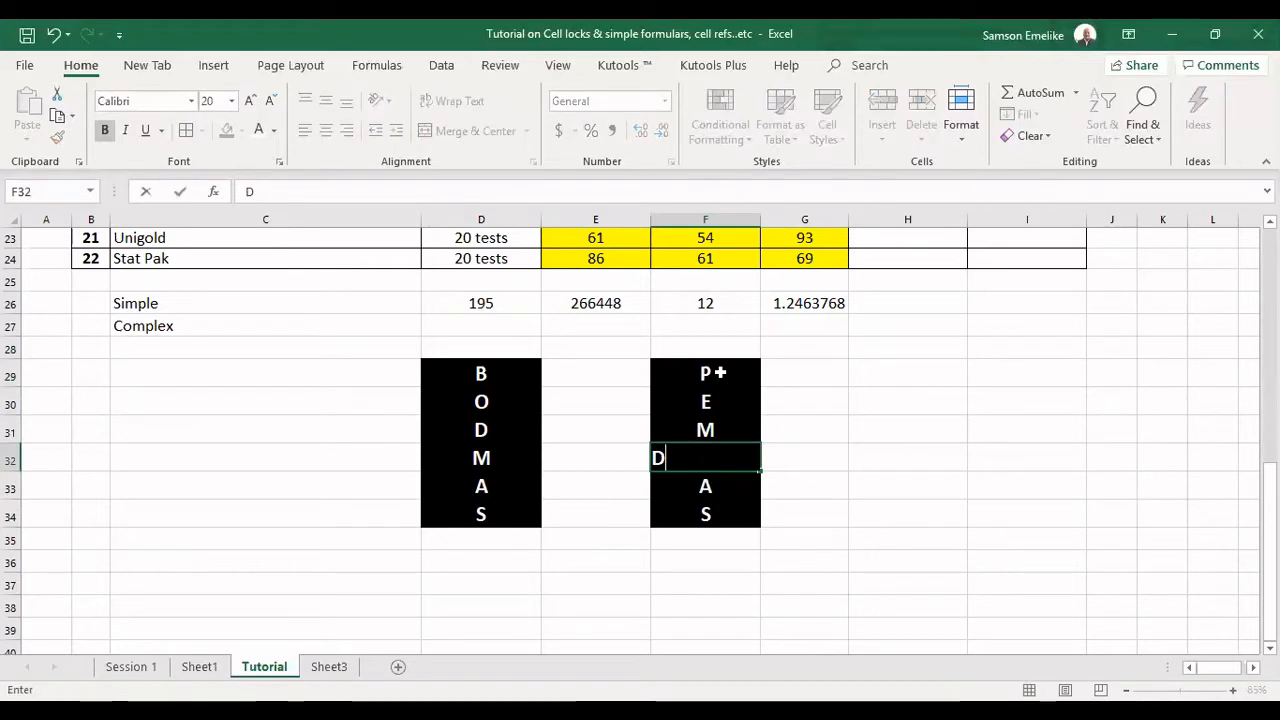
key("Return")
type("A")
key("Return")
type("S")
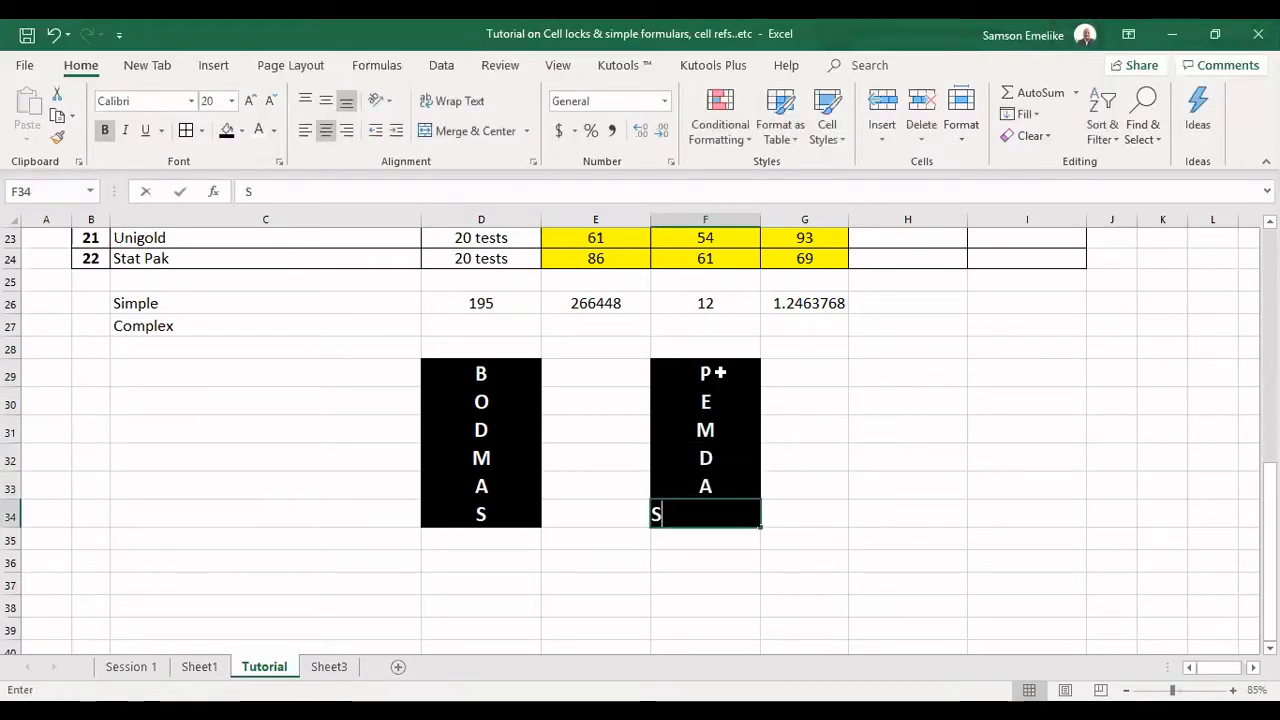
key("Return")
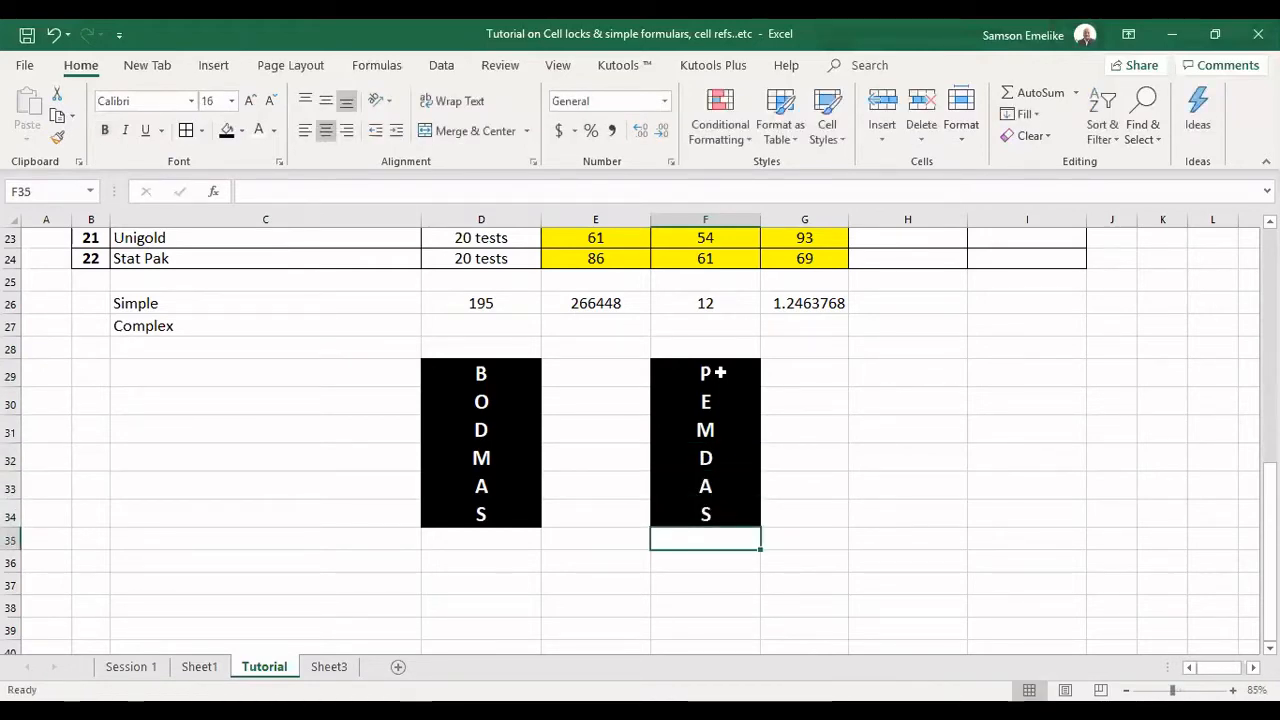
Remove the fill from the PEMDAS column F29:F34 and set its text color to black.
left_click_drag(728, 366, 709, 517)
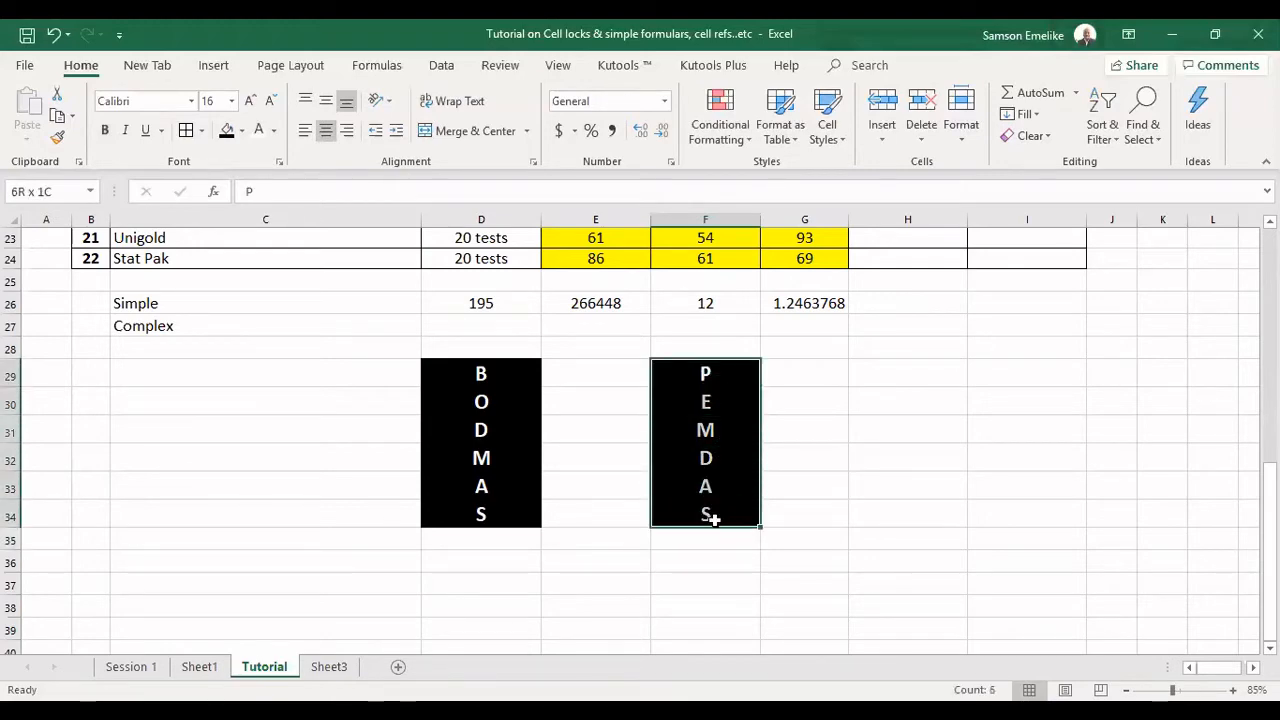
left_click(242, 131)
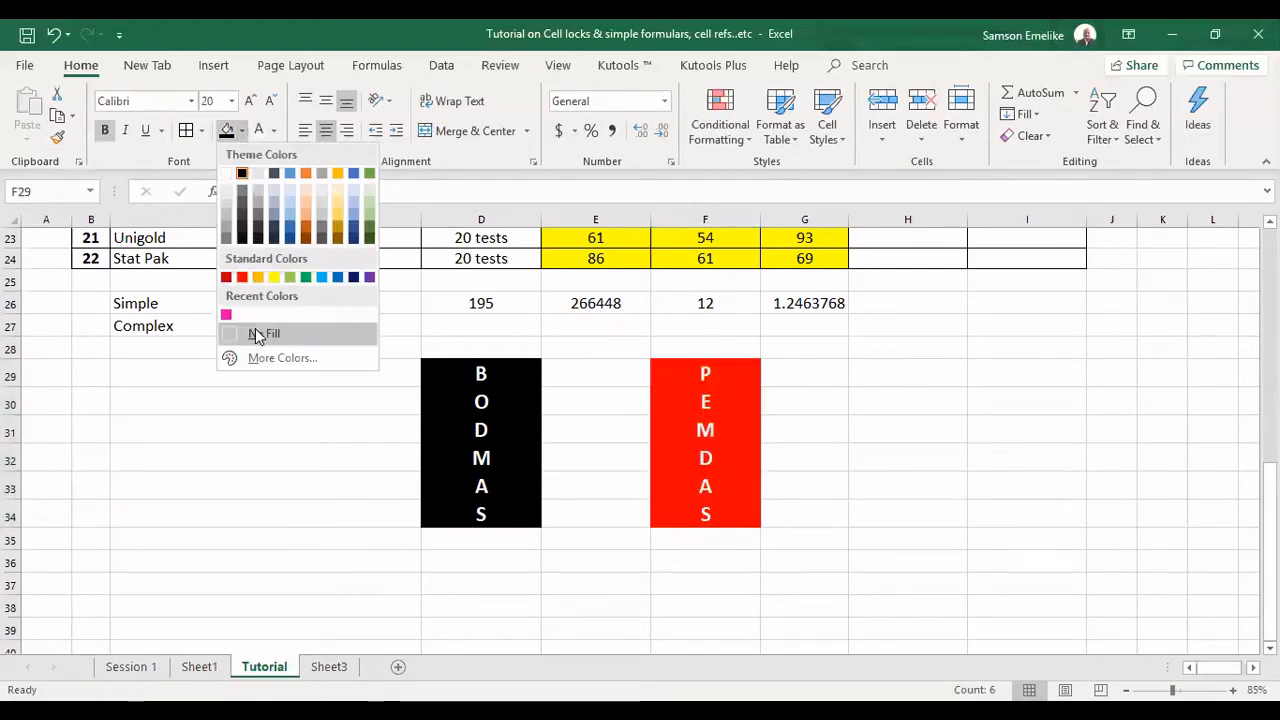
left_click(258, 334)
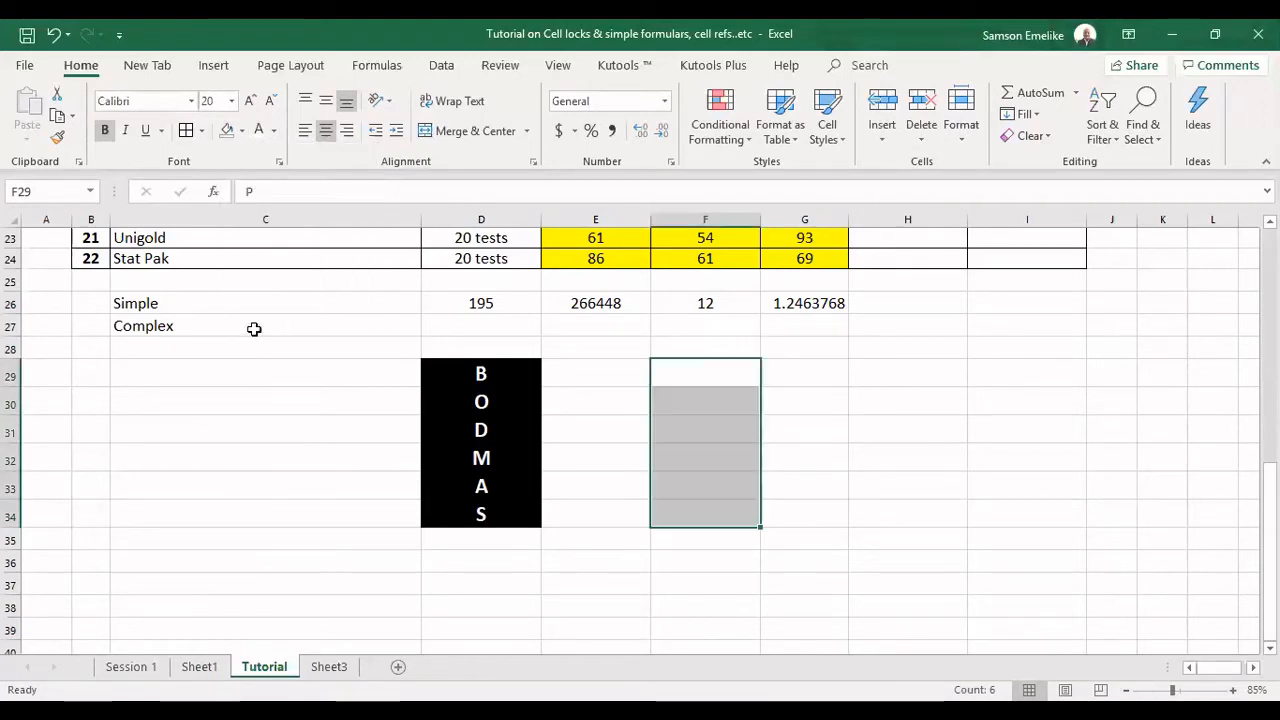
left_click(275, 131)
left_click(292, 234)
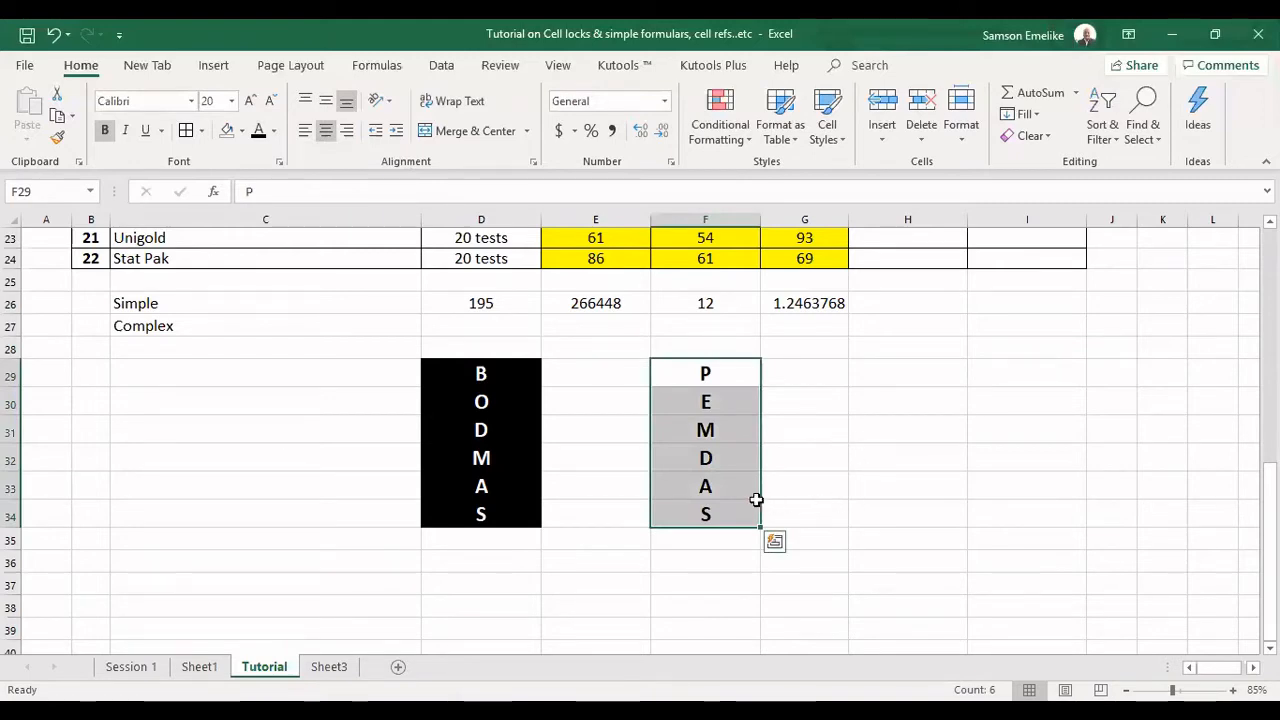
Fill the A and S cells F33:F34 with standard orange and the M and D cells F31:F32 with light orange.
left_click_drag(728, 486, 734, 510)
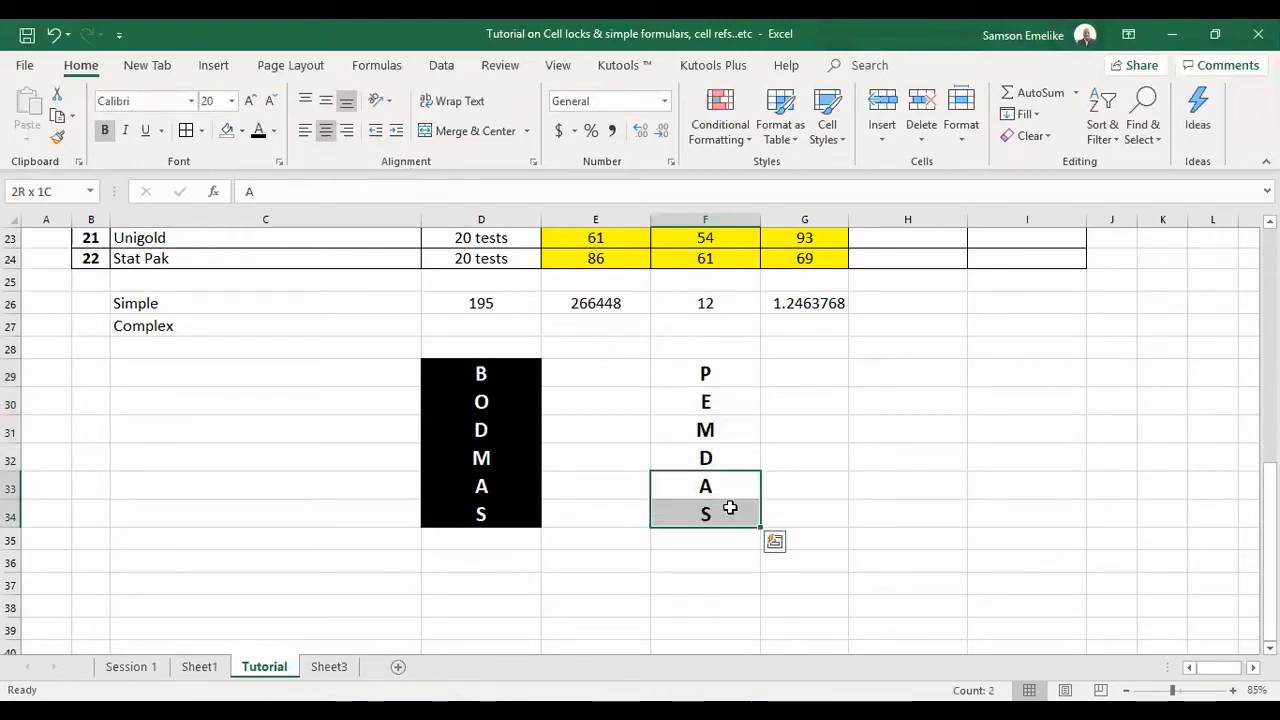
left_click(241, 131)
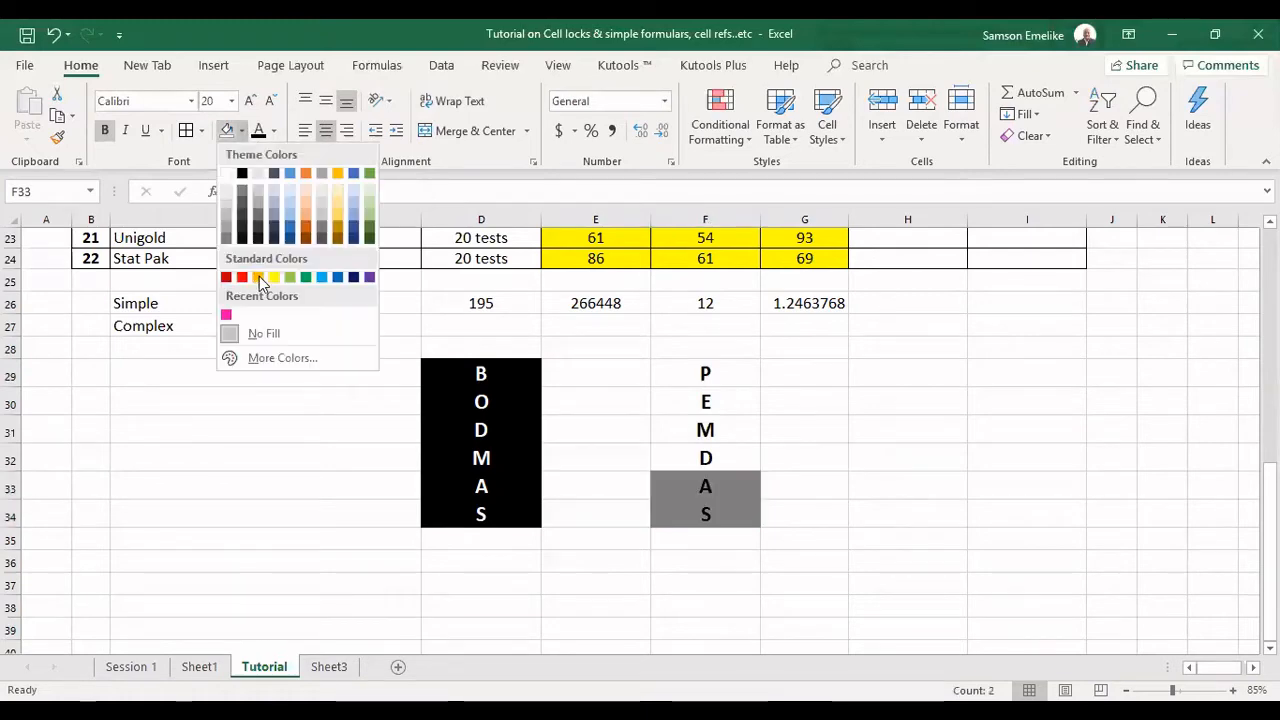
left_click(258, 278)
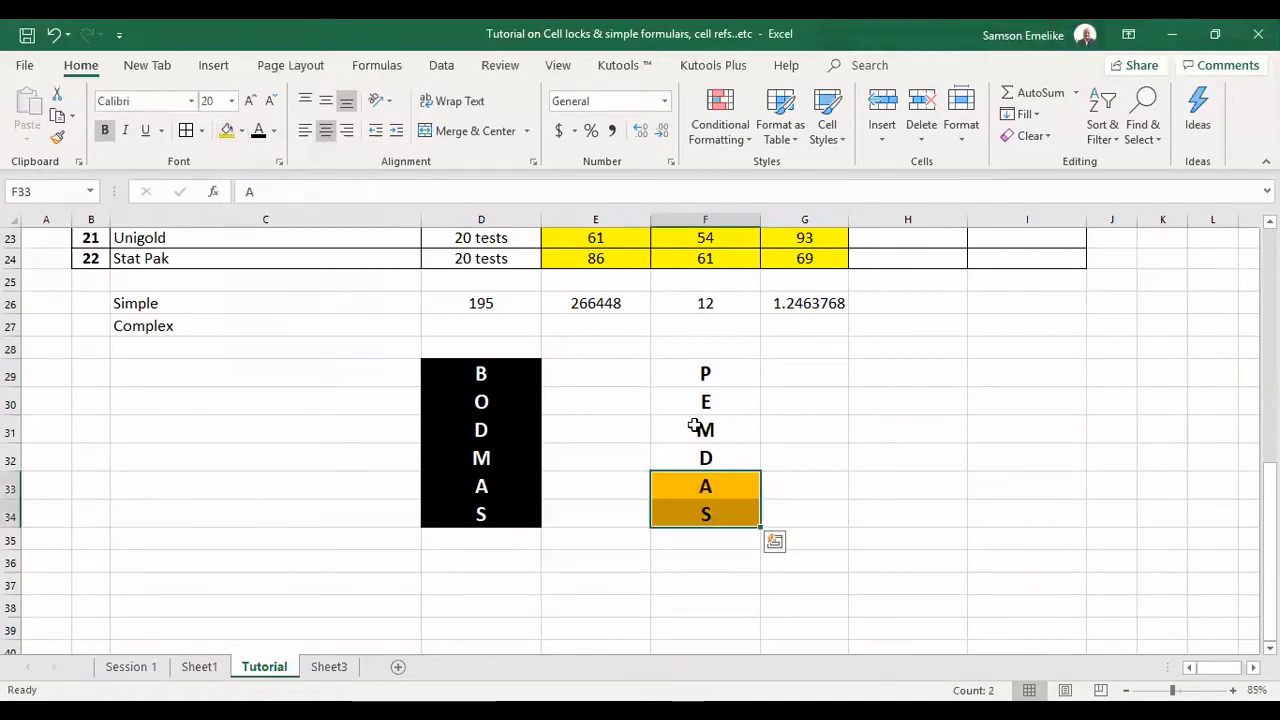
left_click_drag(700, 425, 706, 452)
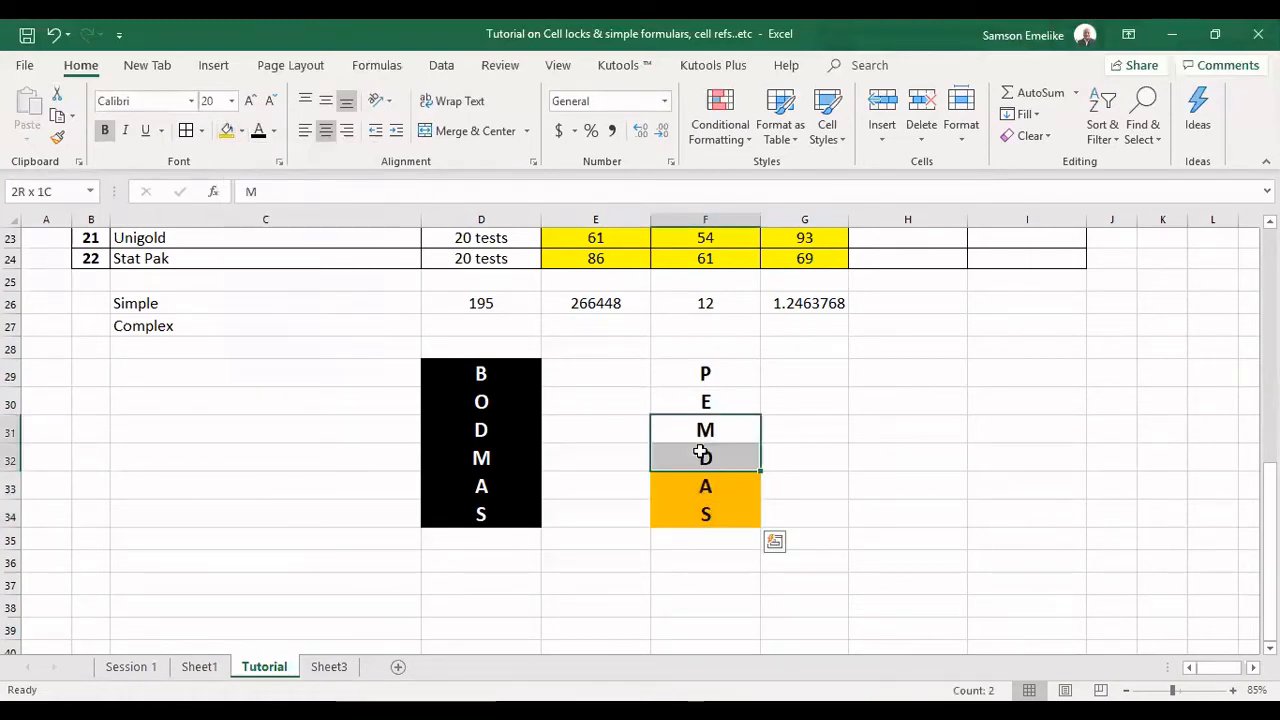
left_click(241, 131)
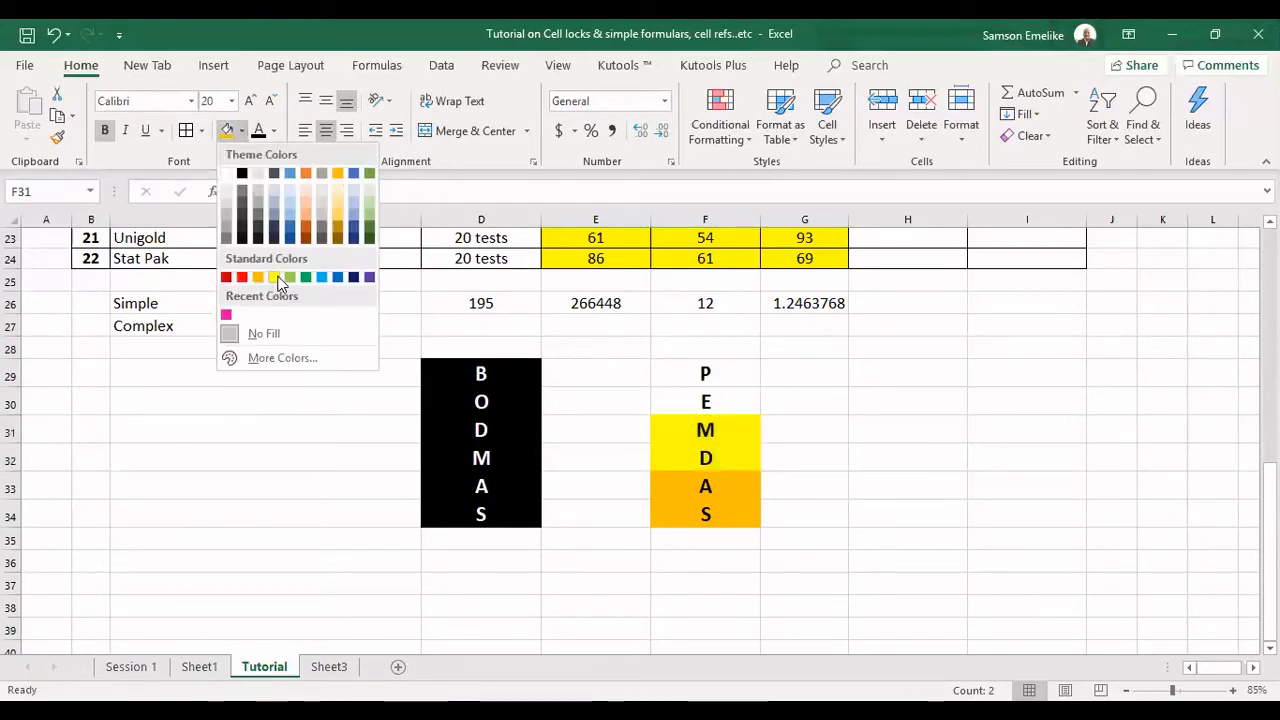
left_click(309, 220)
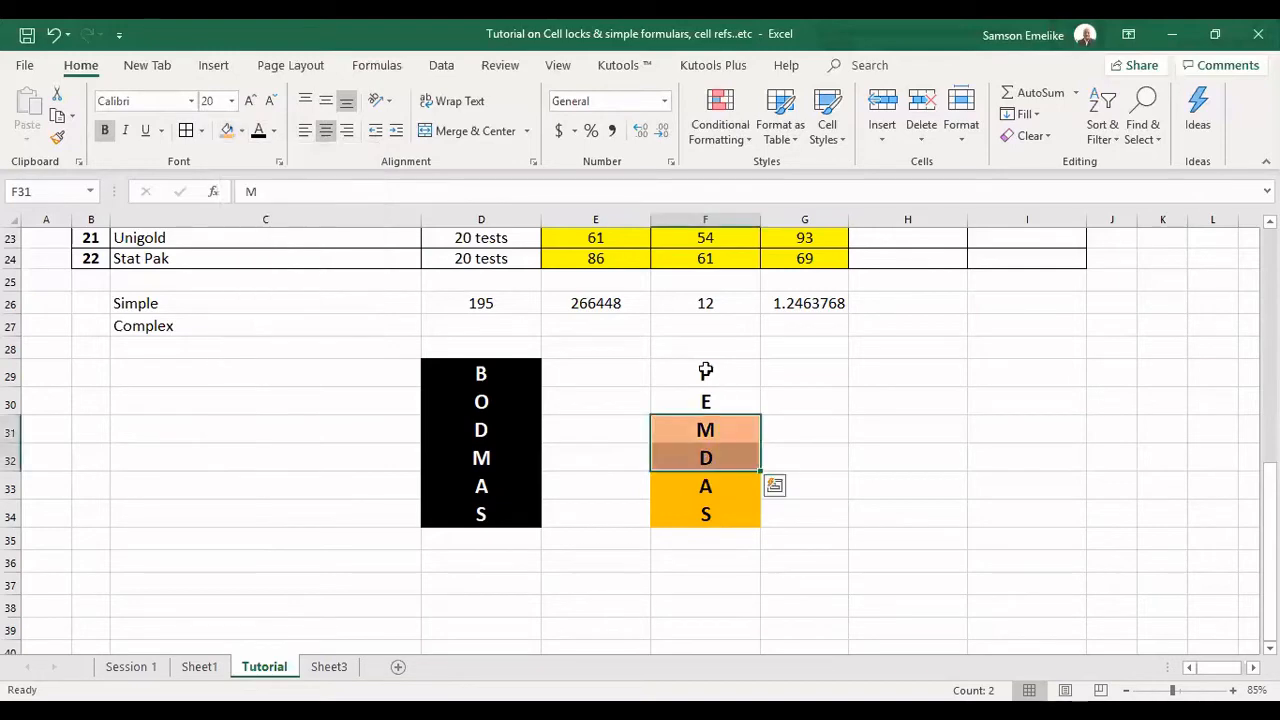
Fill the E cell F30 with light green.
left_click(716, 378)
left_click(724, 399)
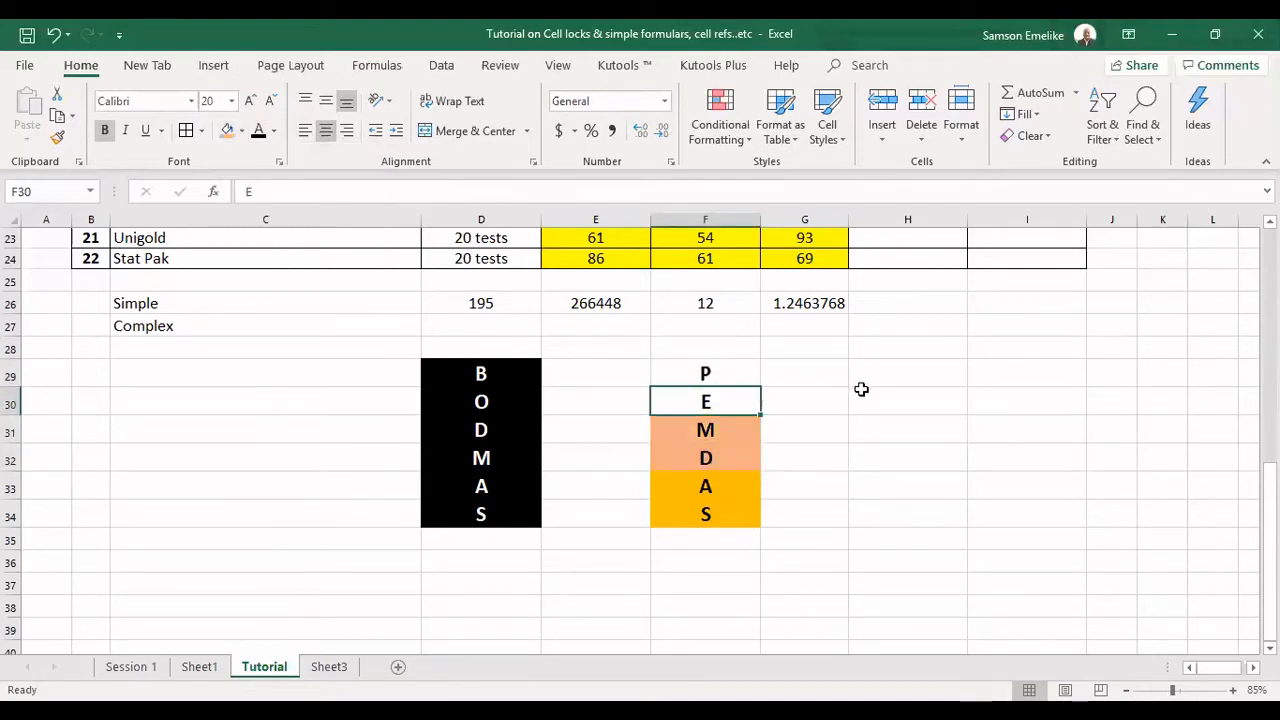
left_click(242, 133)
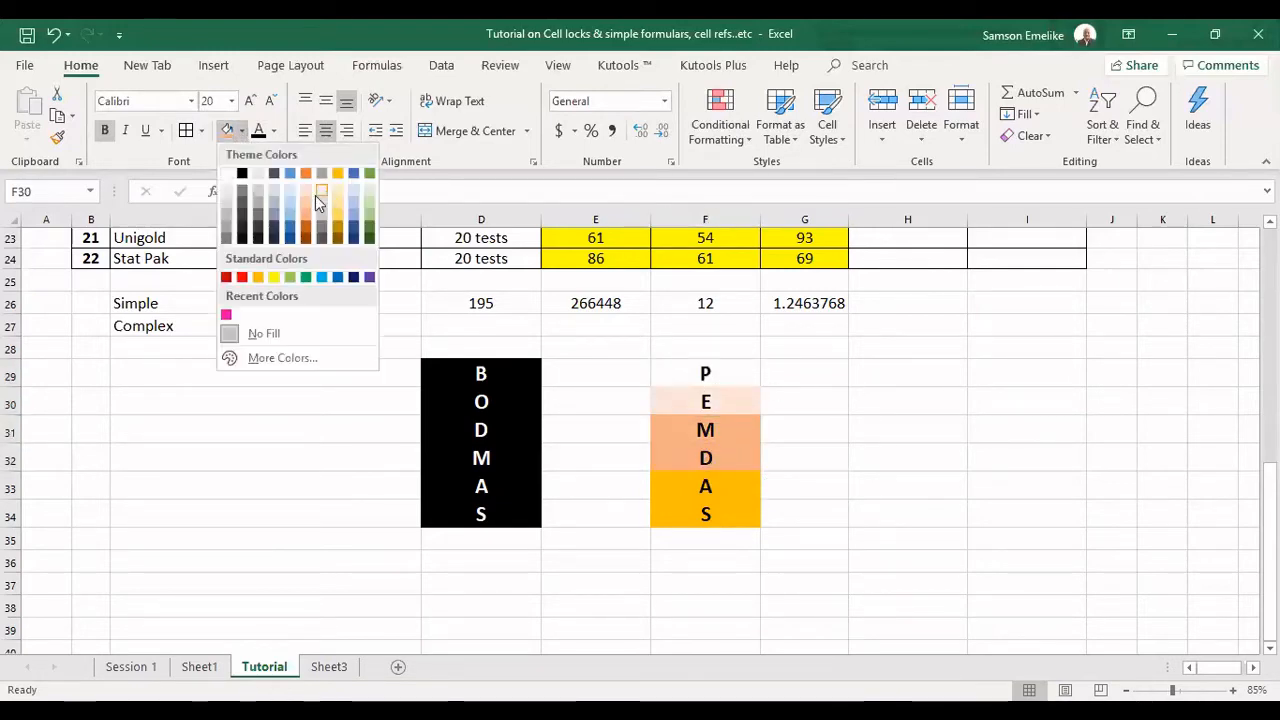
left_click(369, 201)
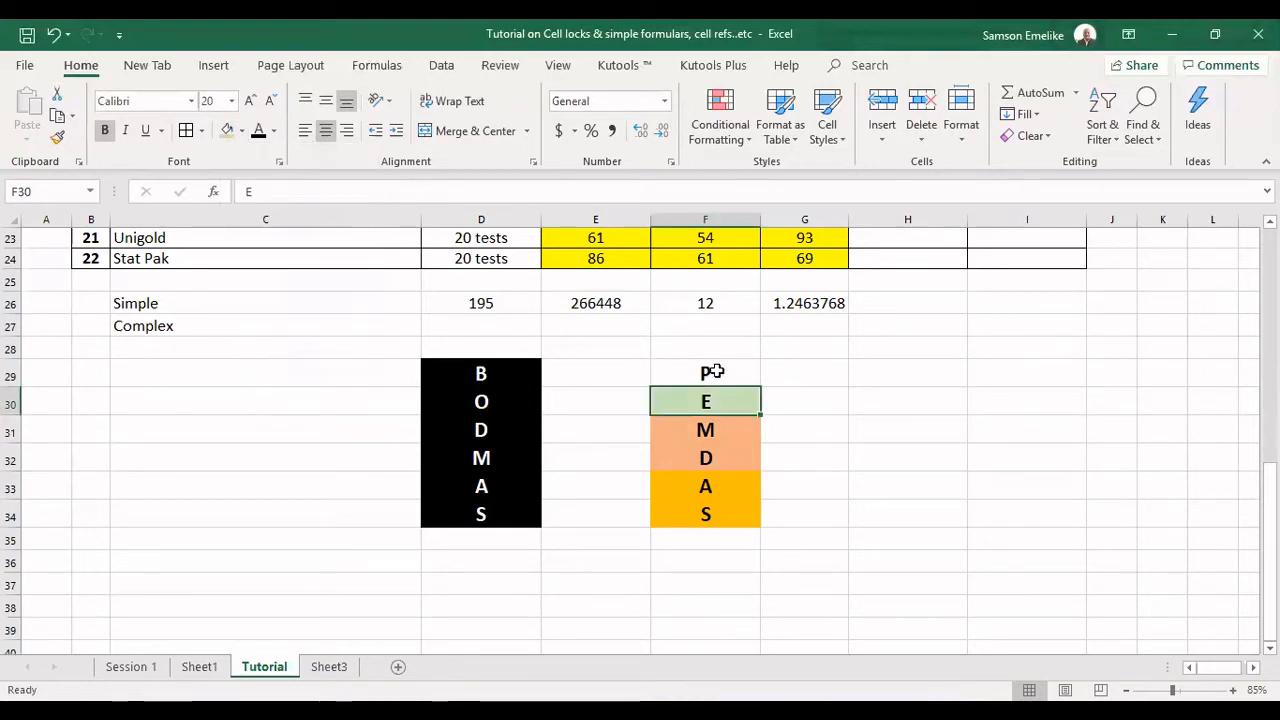
Copy the formatting of the B cell D29 onto the P cell F29.
left_click(500, 370)
left_click(58, 139)
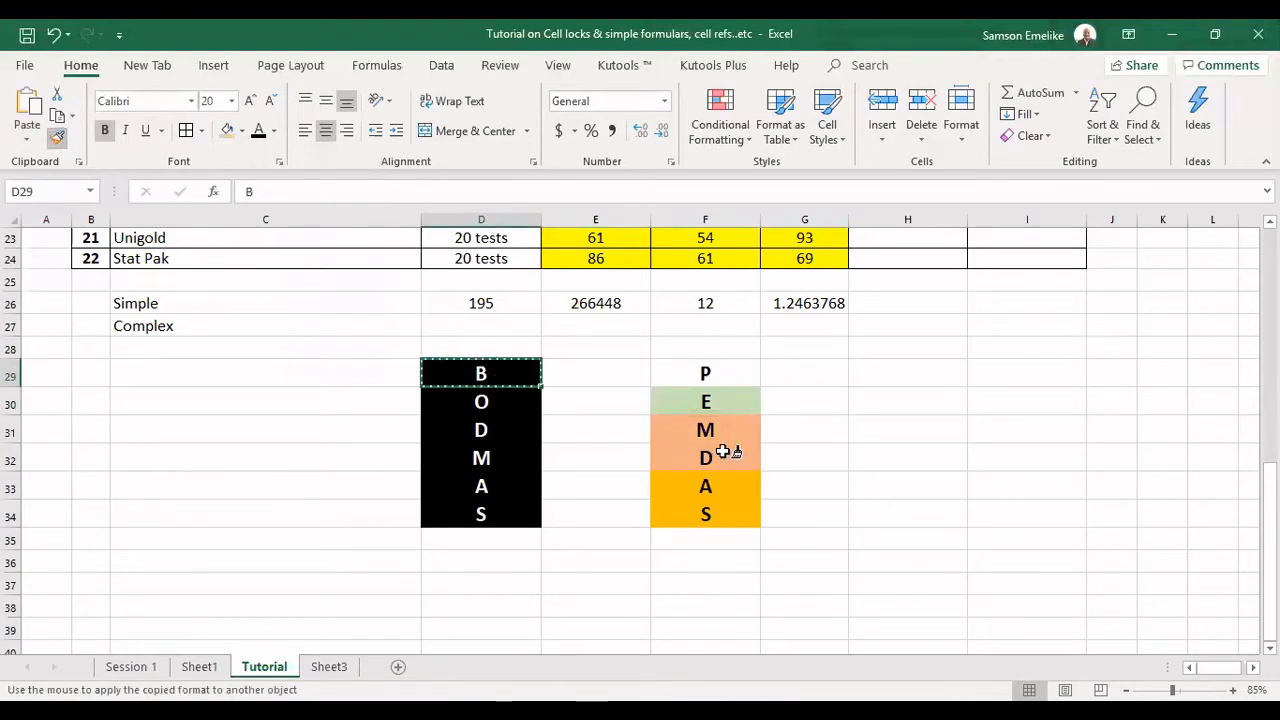
left_click(705, 373)
left_click(958, 471)
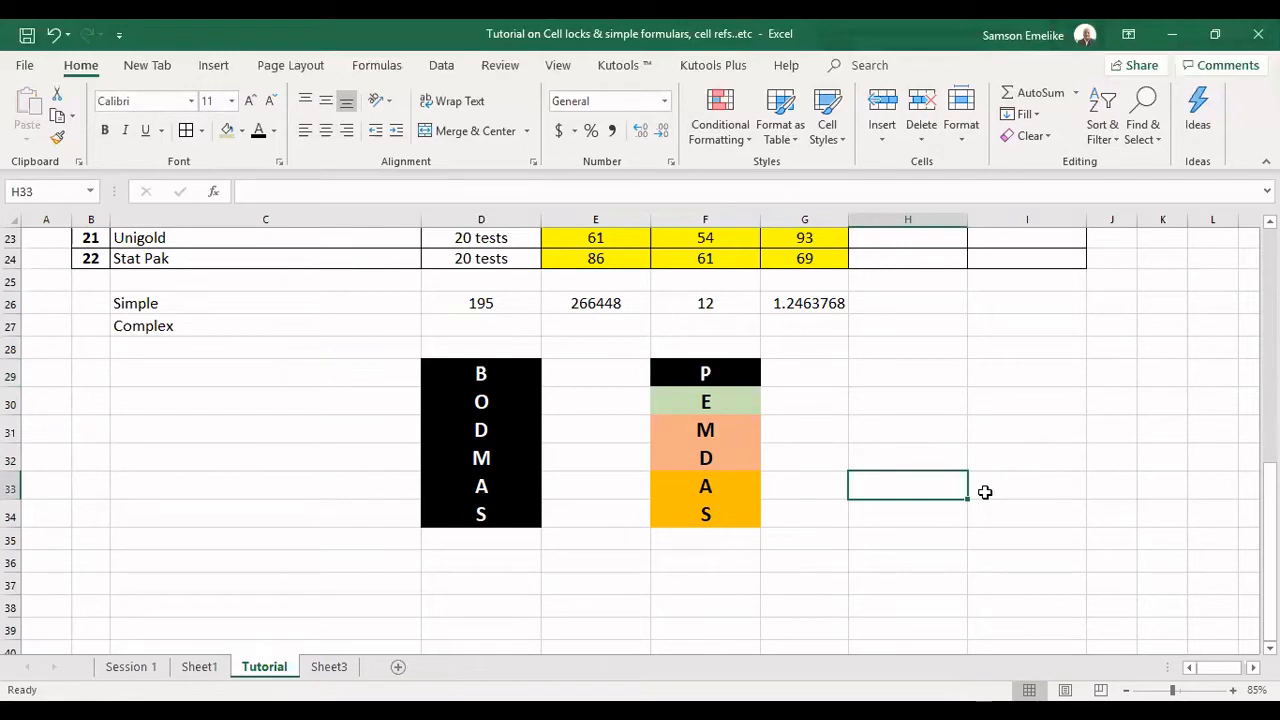
Compare the P cell with the B cell D29 and go through the remaining PEMDAS letters in F30:F34.
left_click(719, 374)
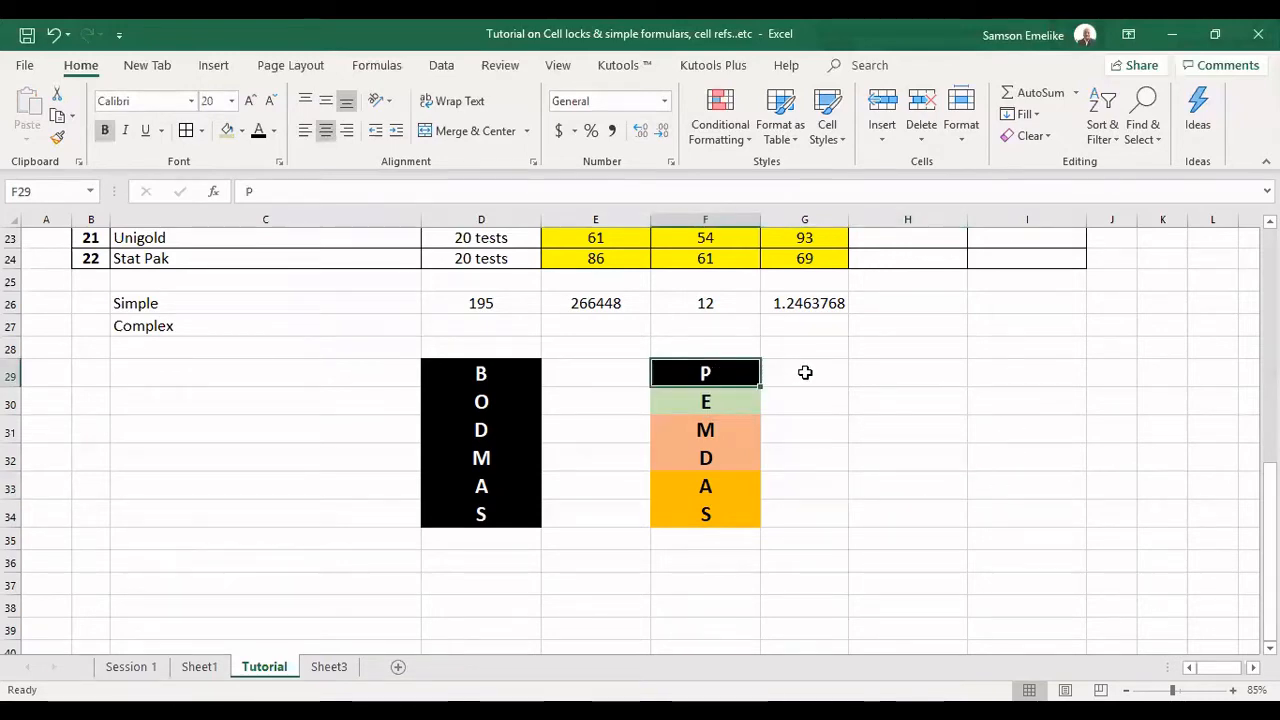
left_click(490, 376)
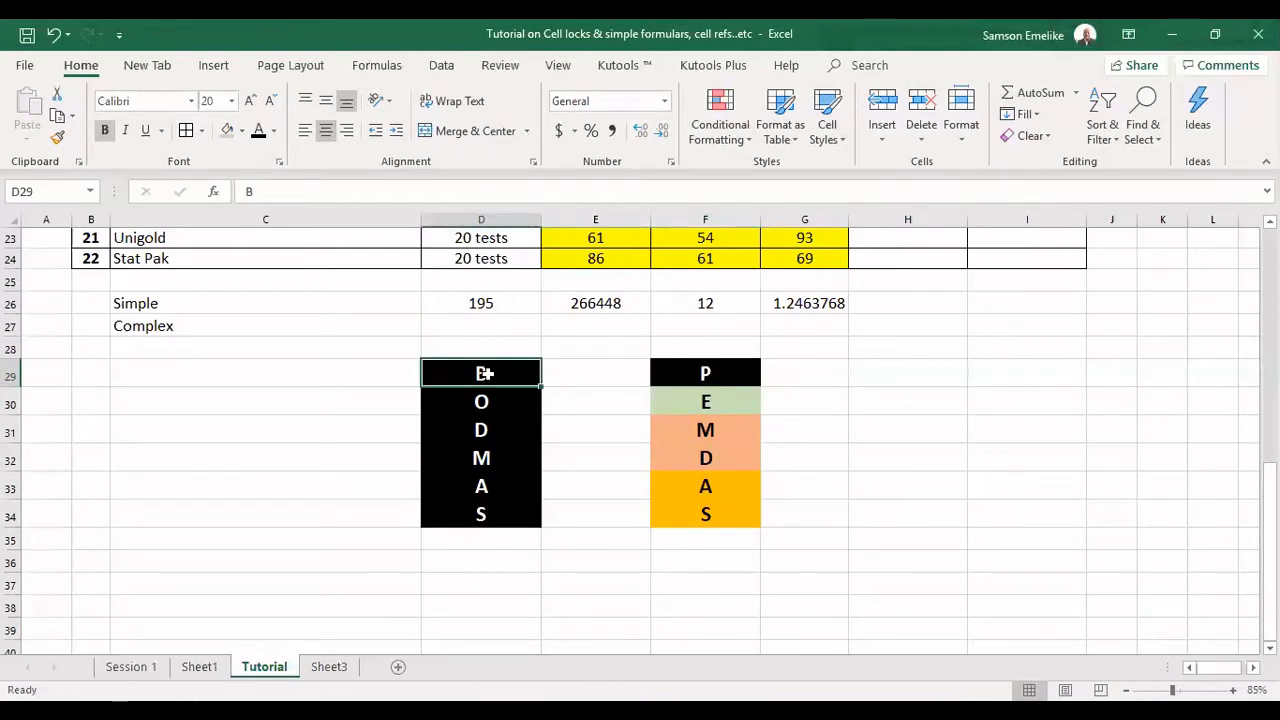
left_click(722, 401)
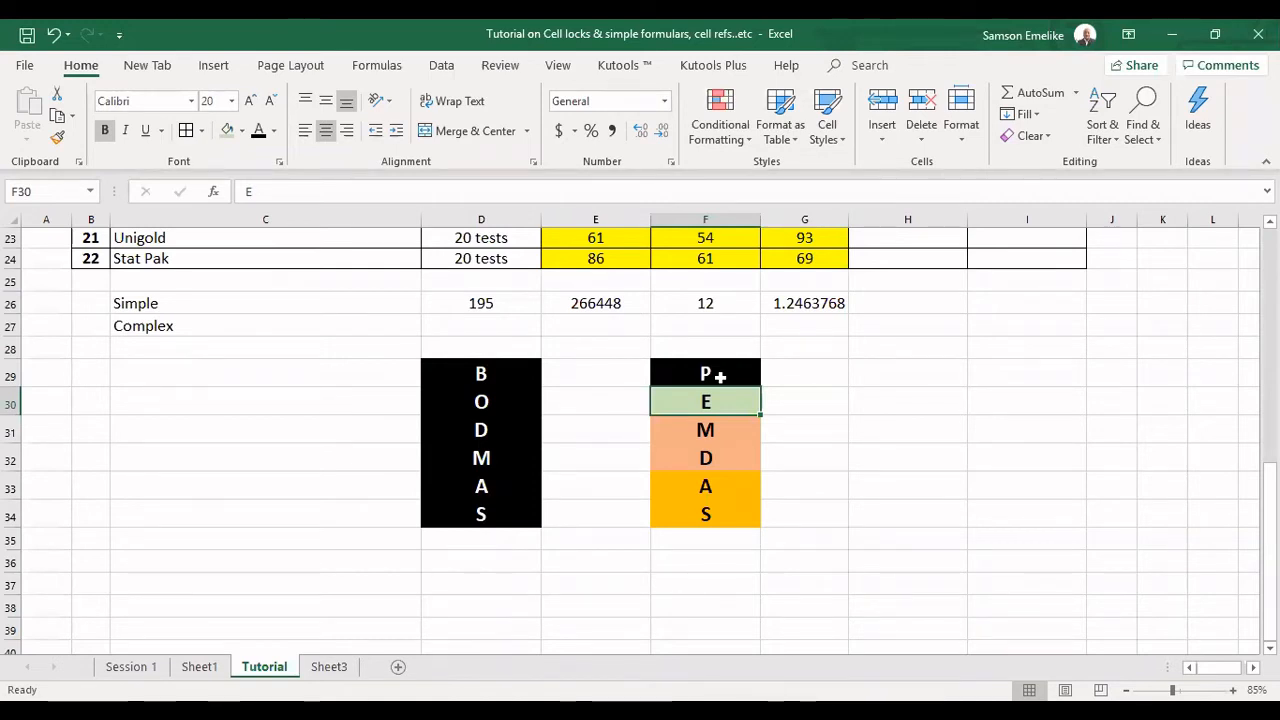
left_click(730, 430)
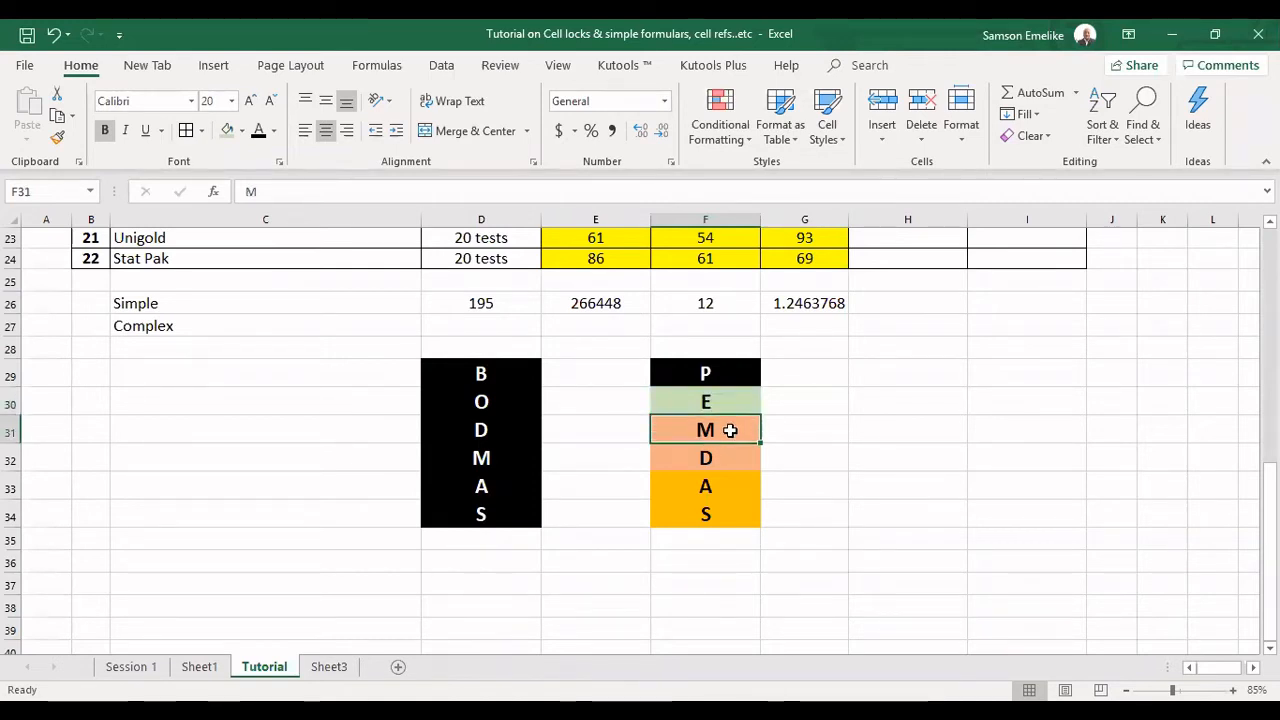
left_click(722, 458)
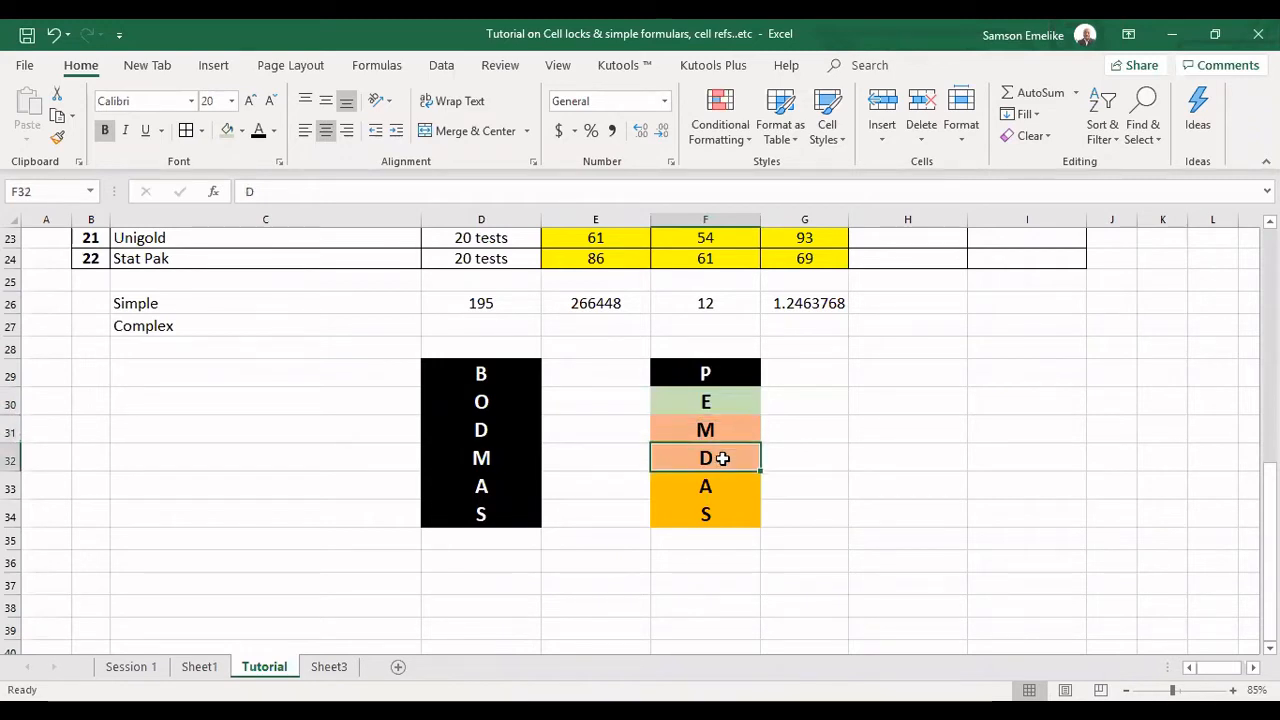
left_click(714, 487)
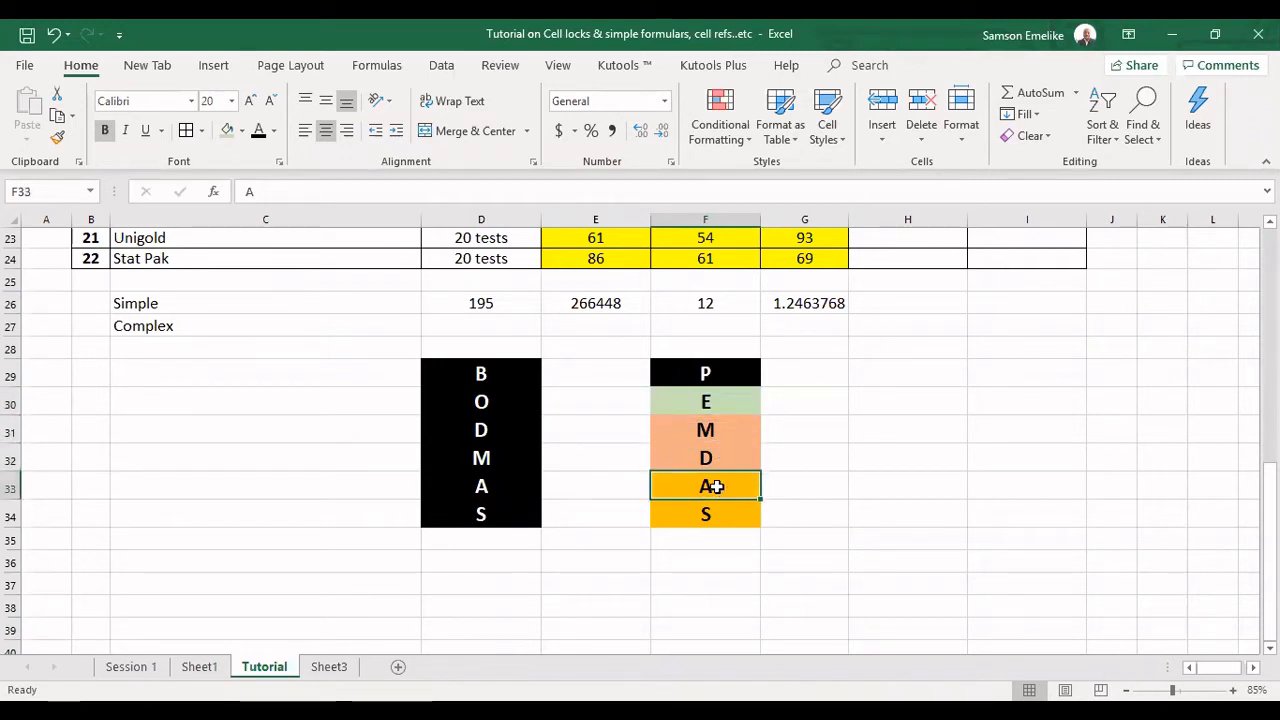
left_click(728, 513)
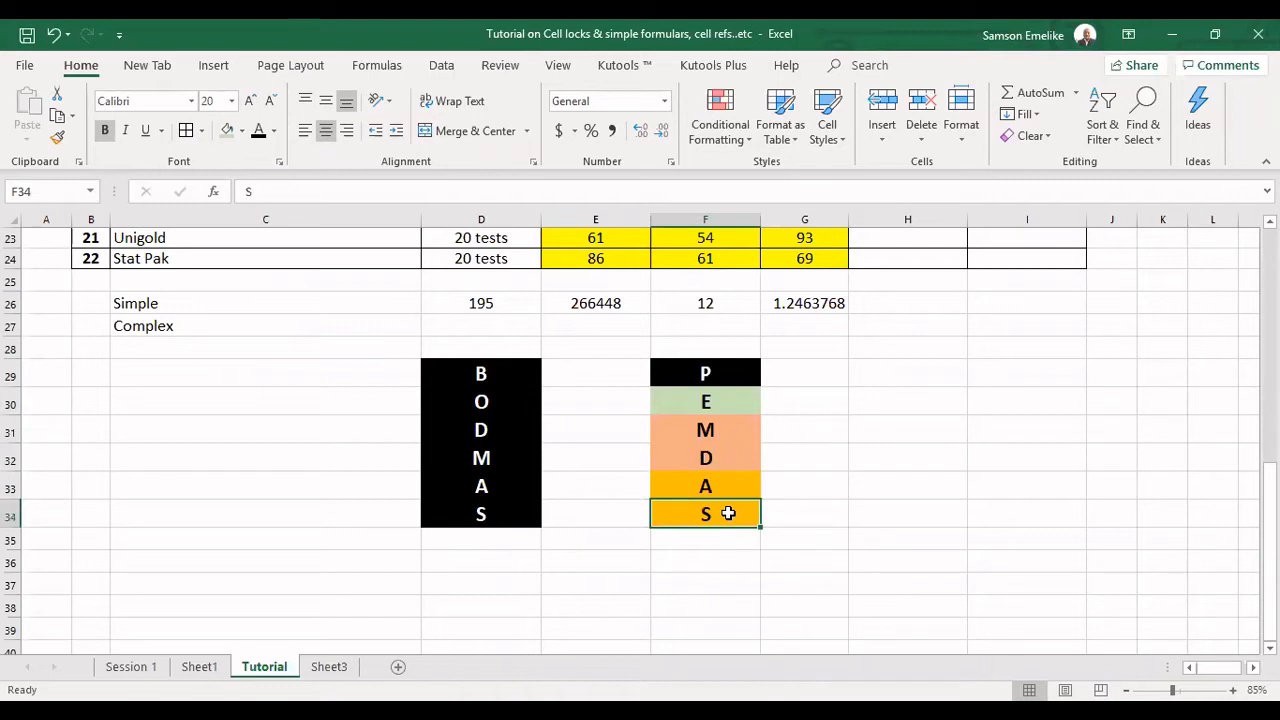
Examine the paired operators M and D in F31:F32 and A and S in F33:F34, along with P and E above them.
left_click_drag(722, 480, 726, 505)
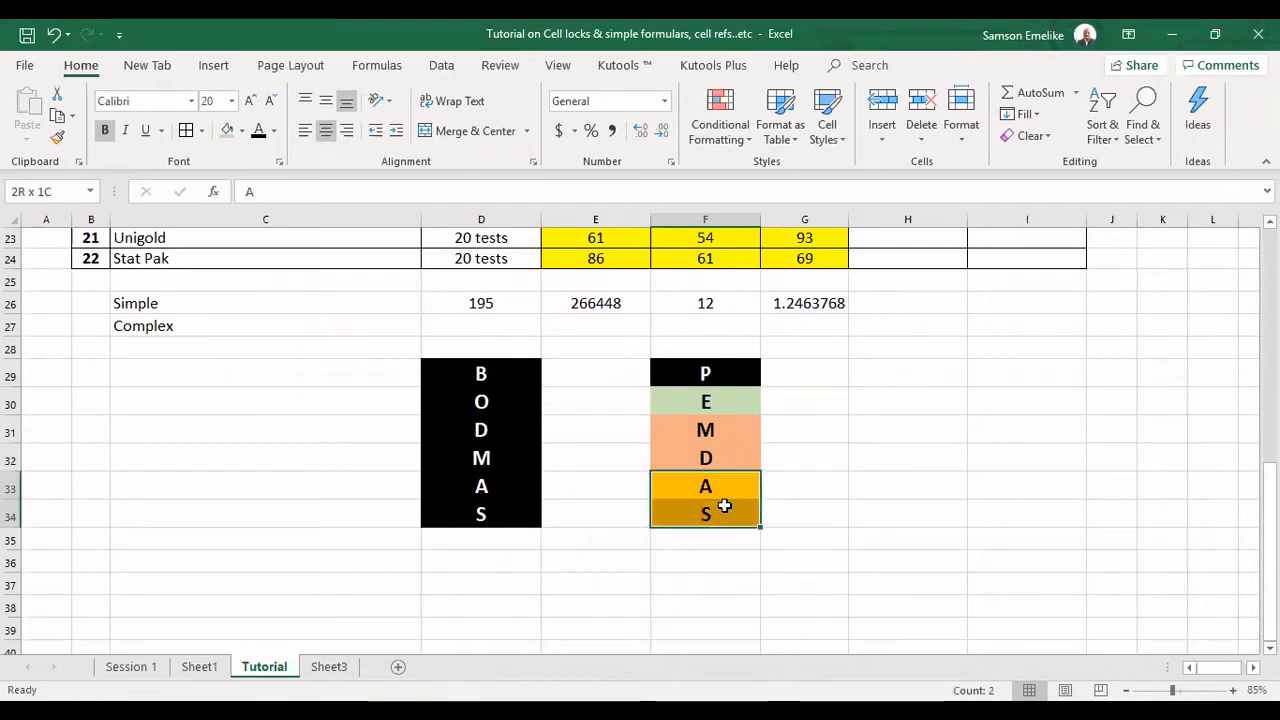
left_click_drag(728, 423, 726, 456)
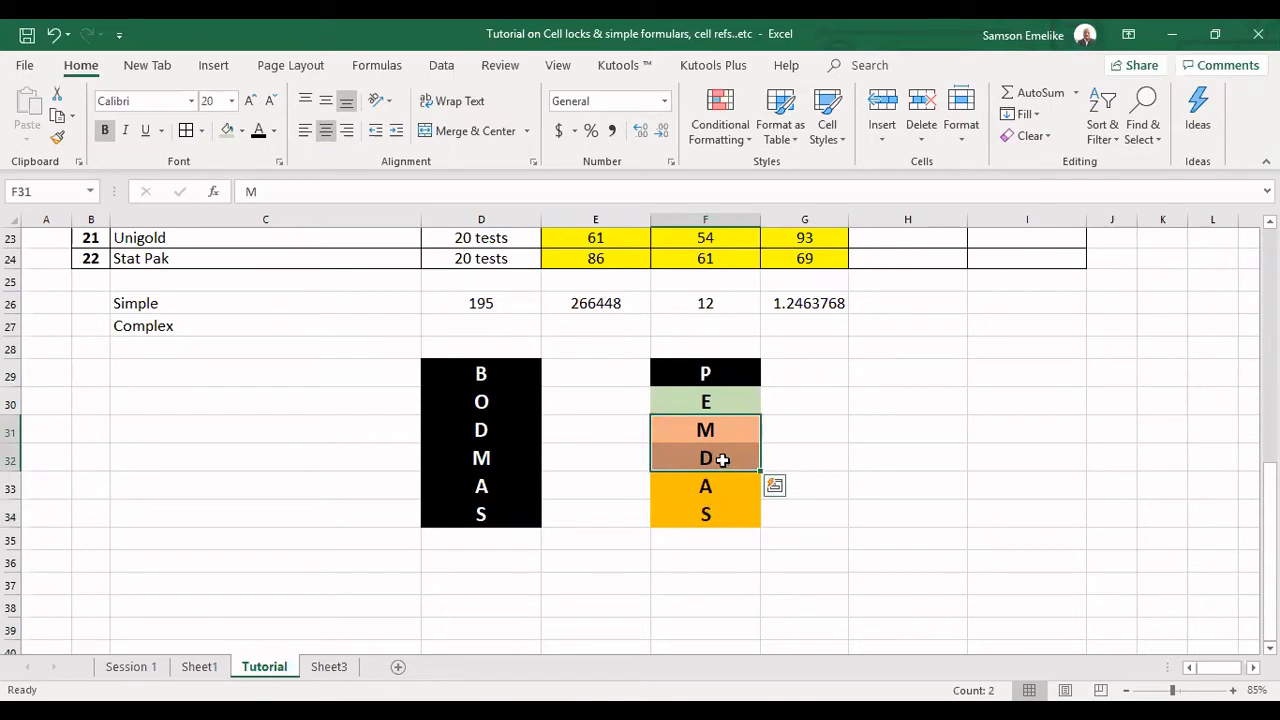
left_click(722, 426)
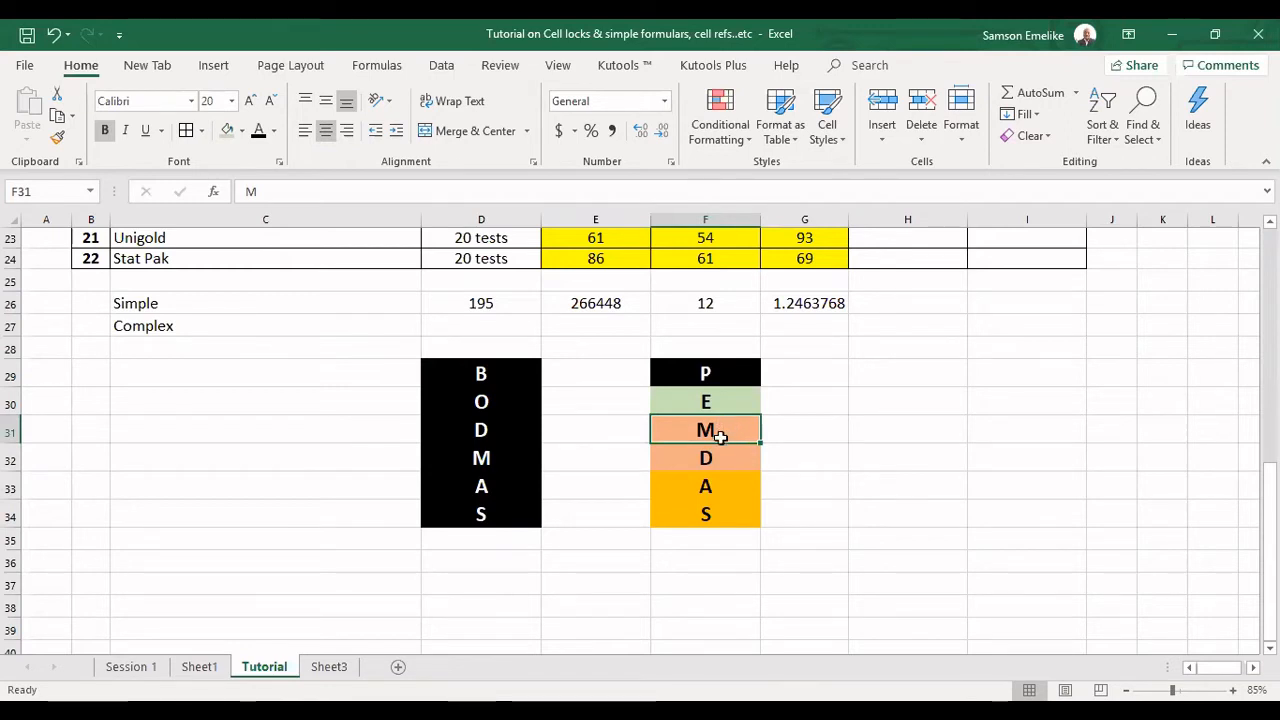
left_click(728, 457)
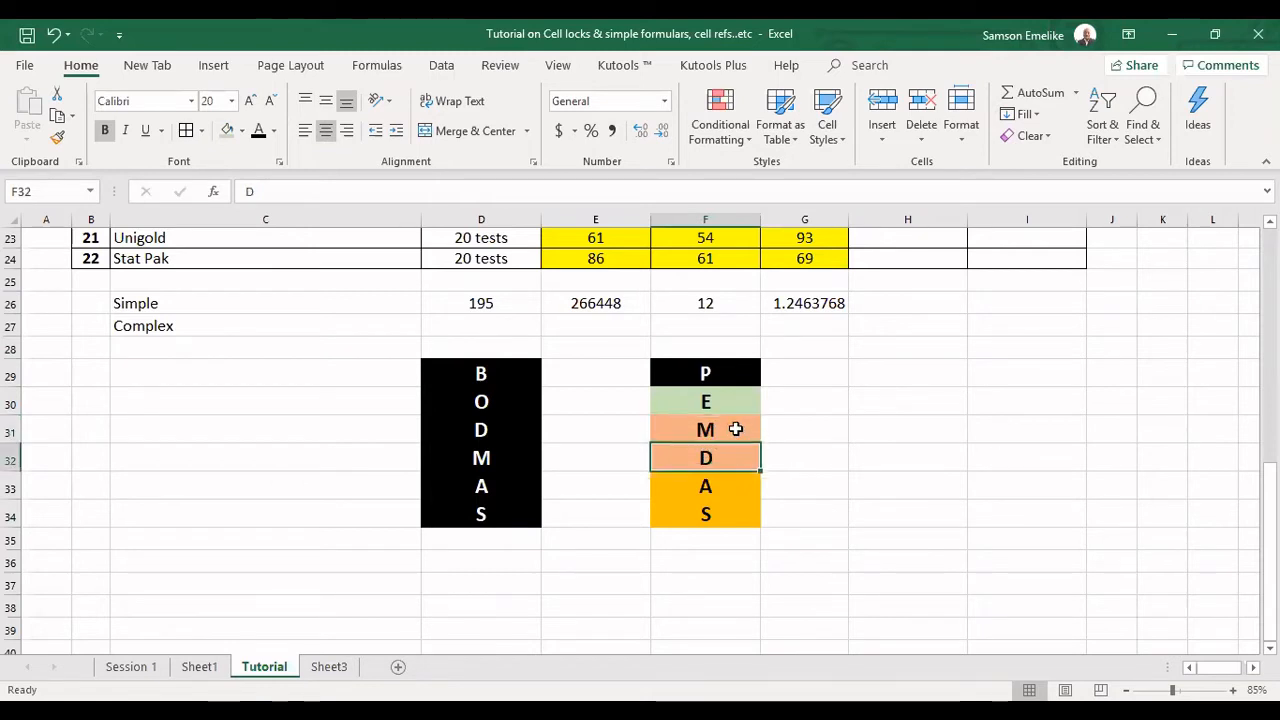
left_click(735, 490)
left_click(737, 510)
left_click(736, 490)
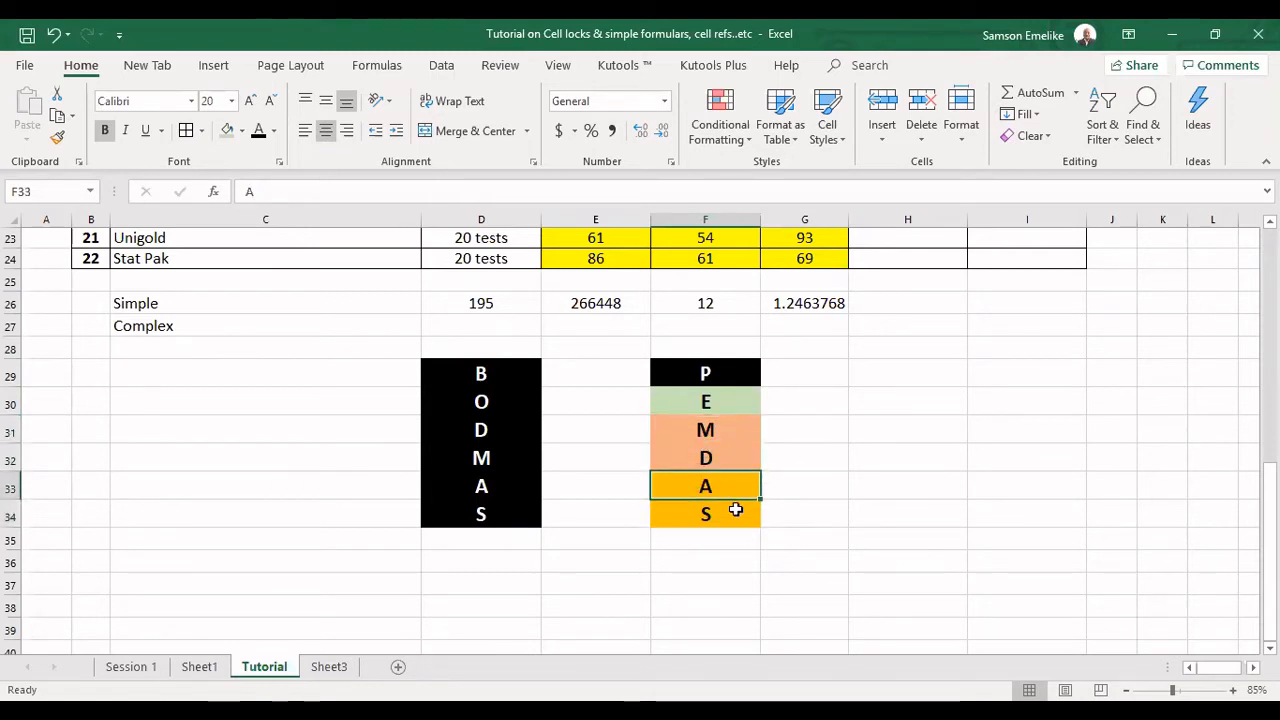
left_click(736, 511)
left_click(724, 480)
left_click(728, 510)
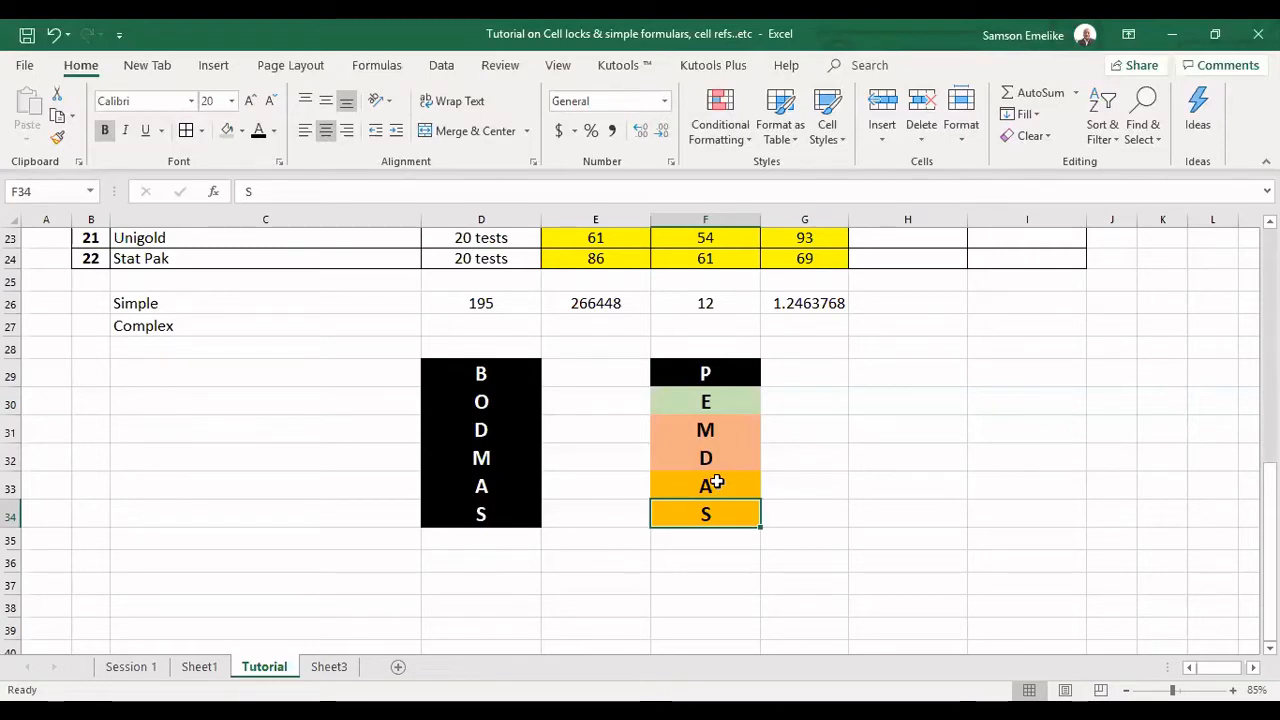
left_click(716, 484)
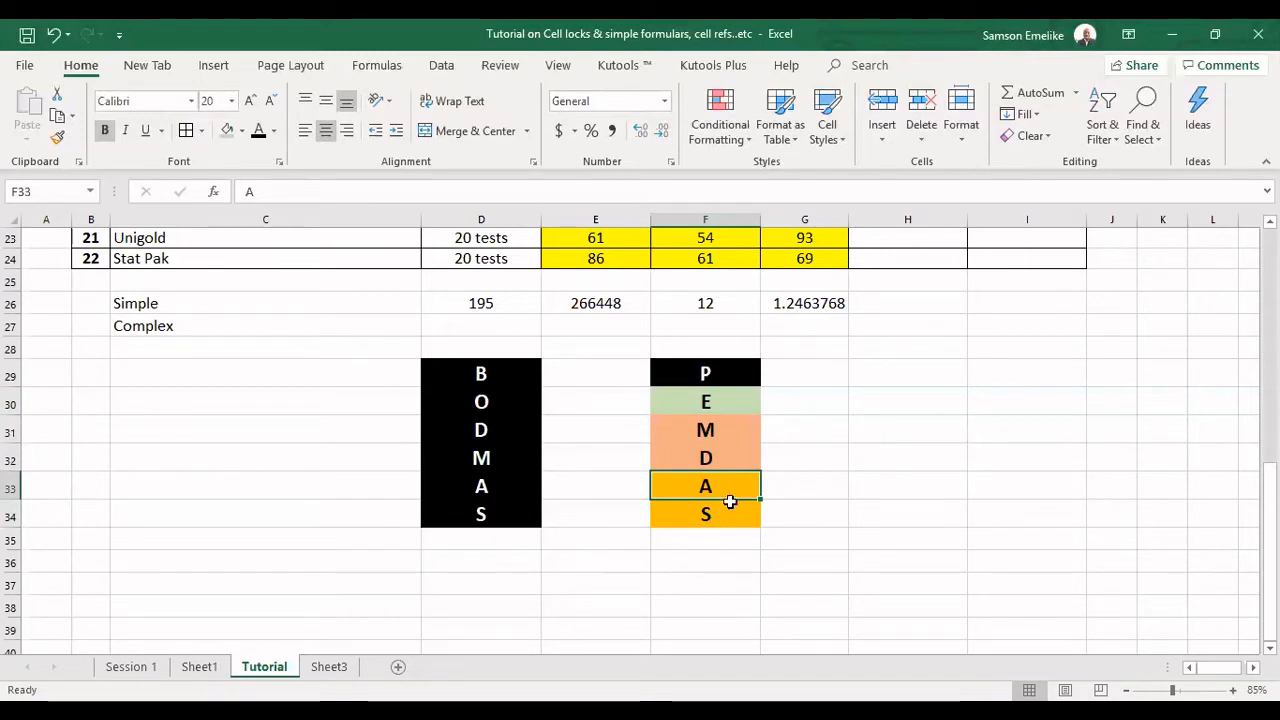
left_click_drag(720, 485, 721, 516)
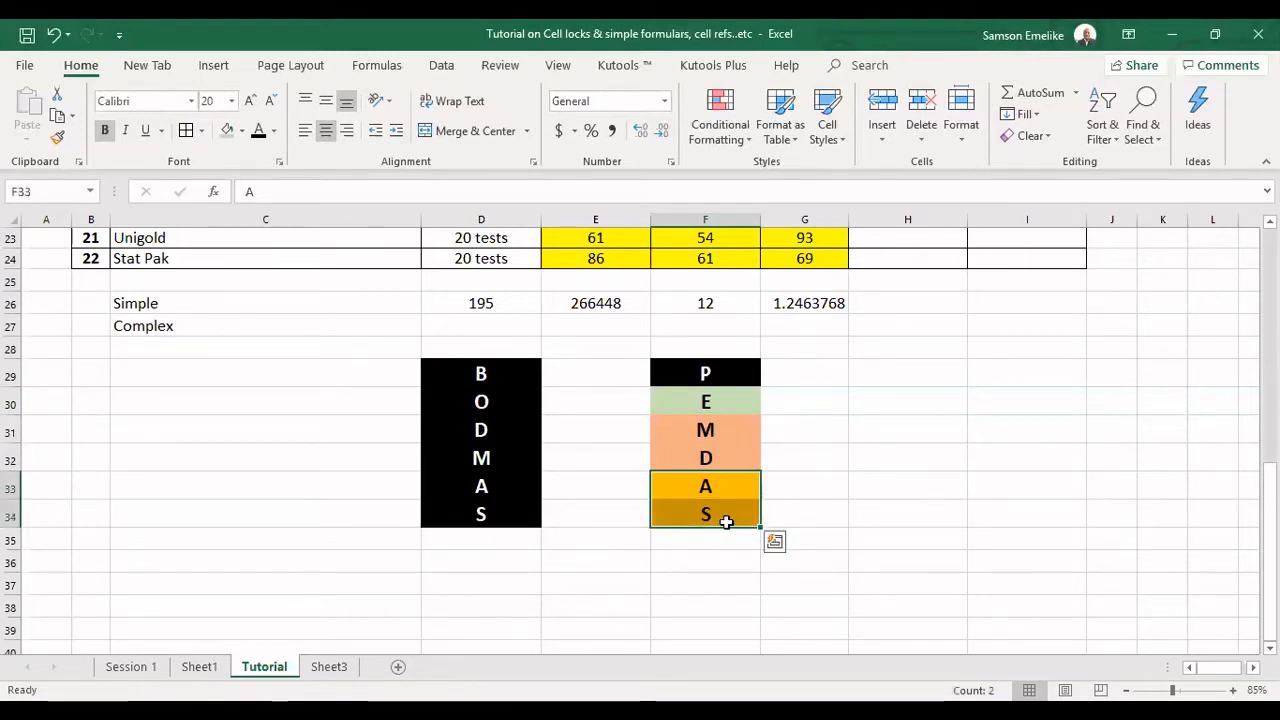
left_click_drag(722, 431, 724, 457)
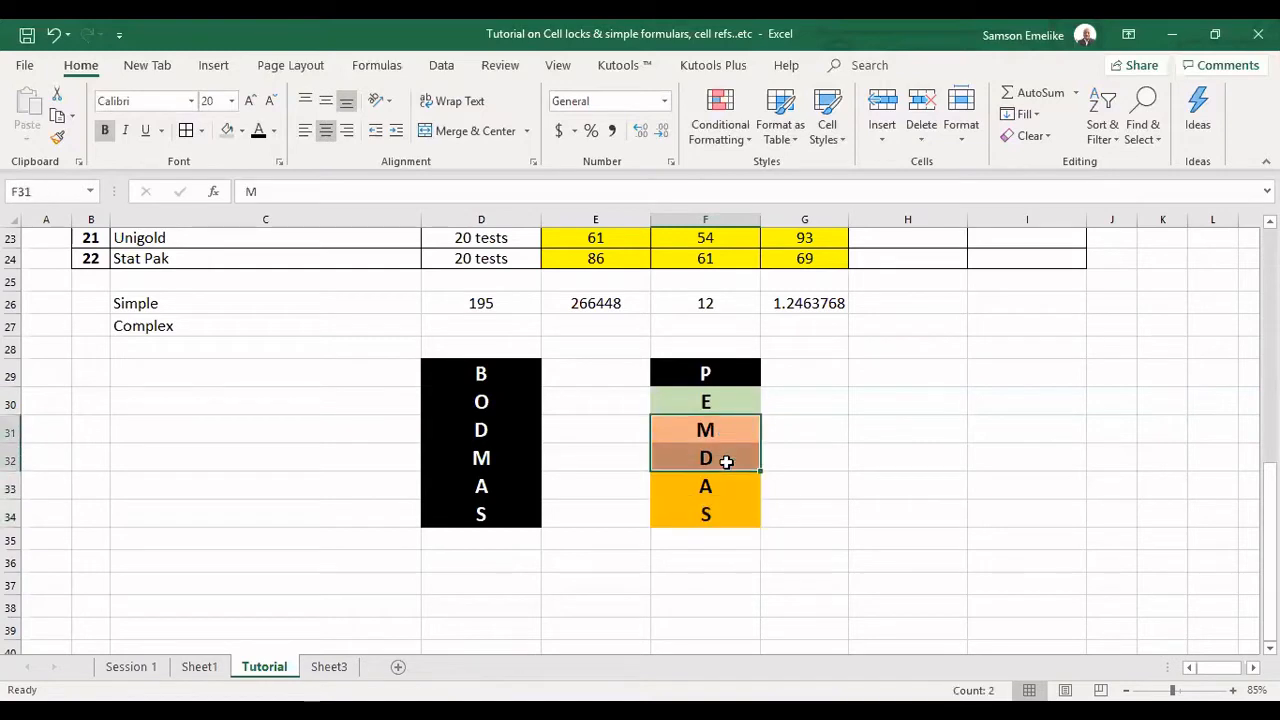
left_click(721, 378)
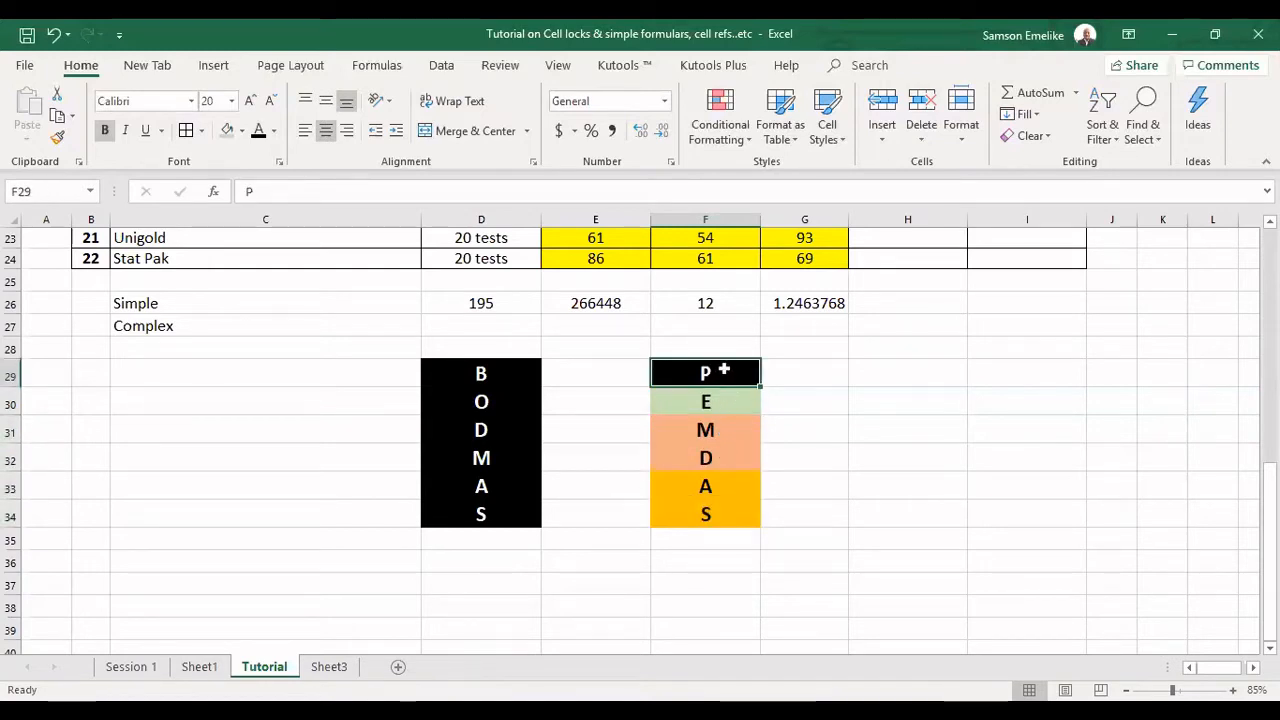
left_click(734, 398)
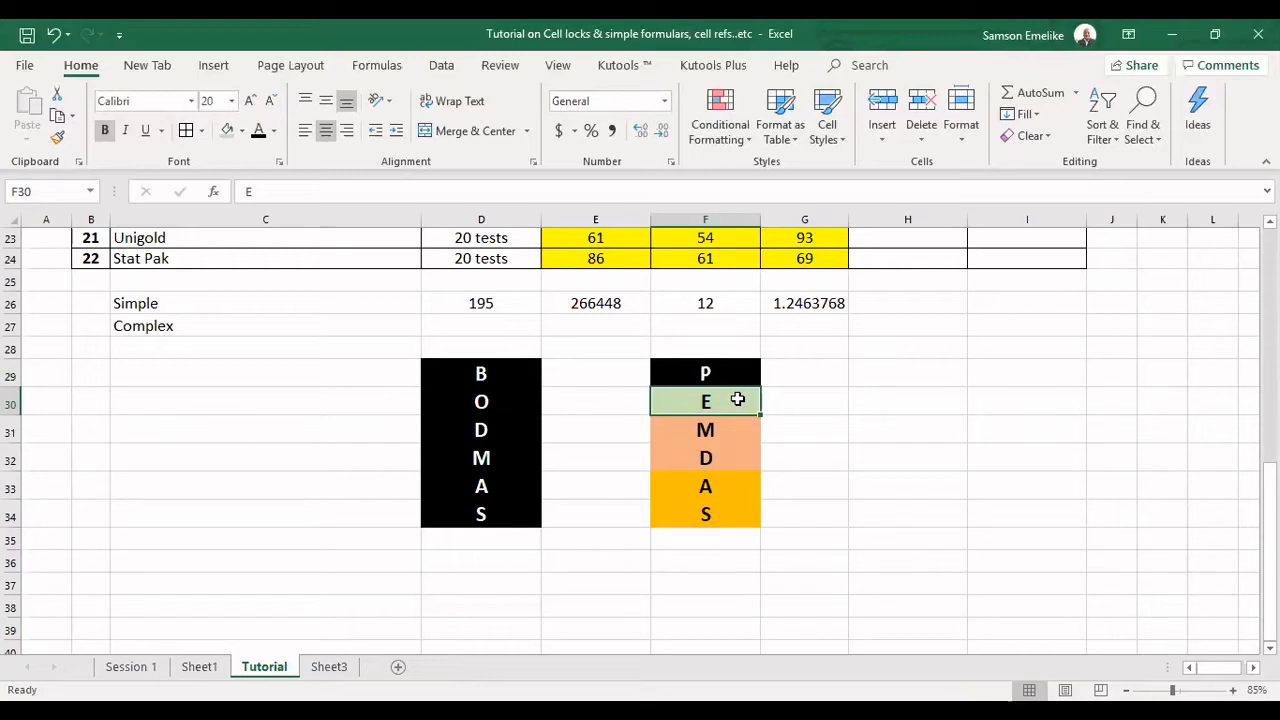
Copy the formula text E20+F20+G20 without its equals sign from D26 into D25 as a visible label.
double_click(488, 302)
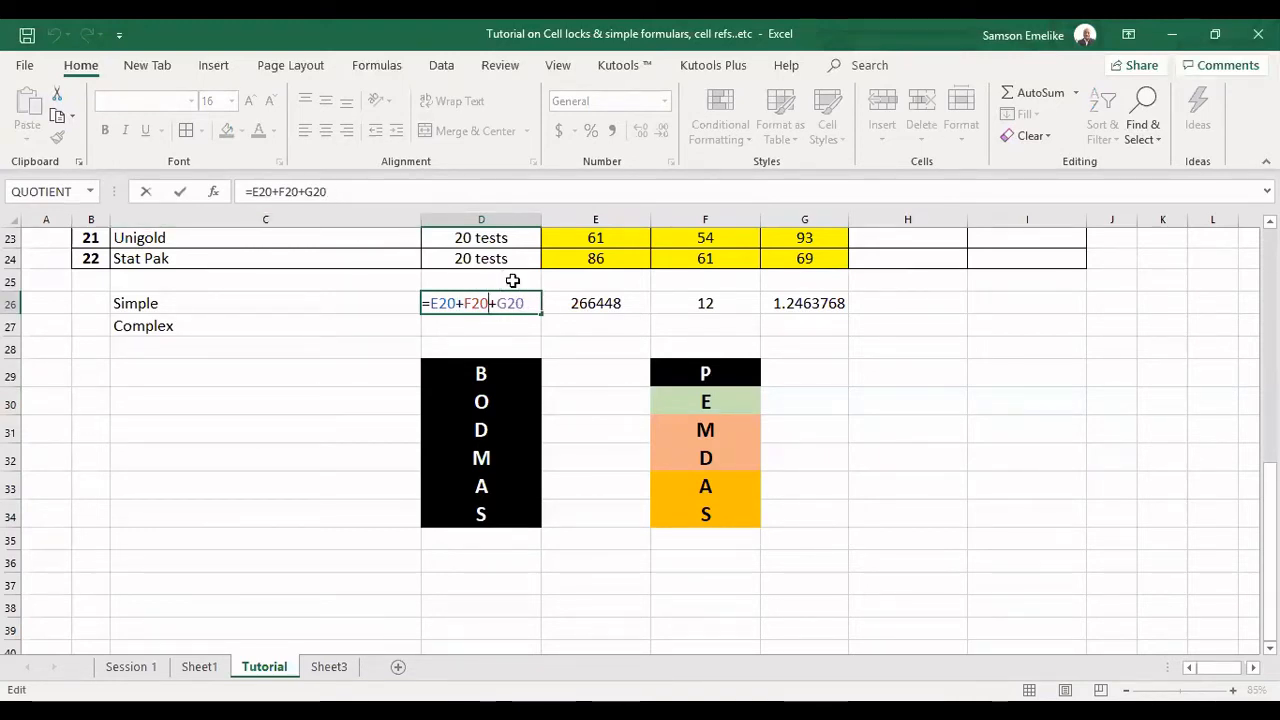
left_click(331, 191)
left_click_drag(331, 191, 290, 191)
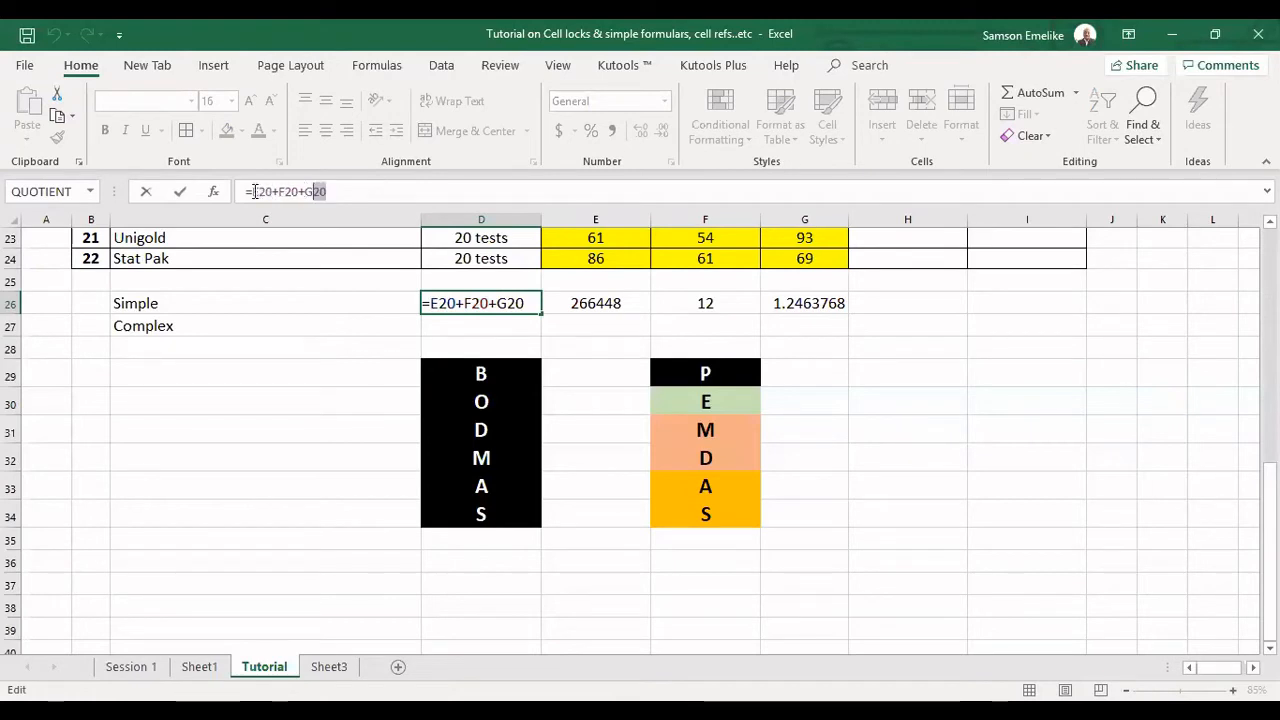
left_click_drag(255, 191, 250, 190)
key("ctrl+c")
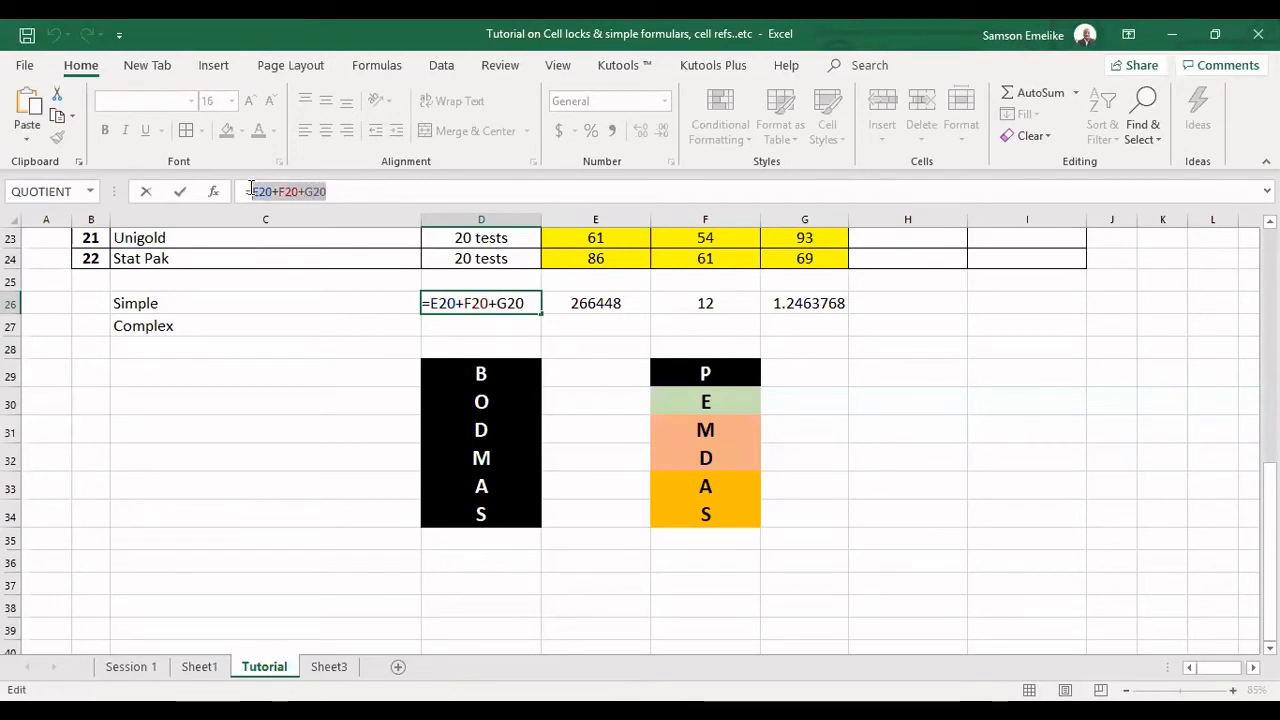
key("Escape")
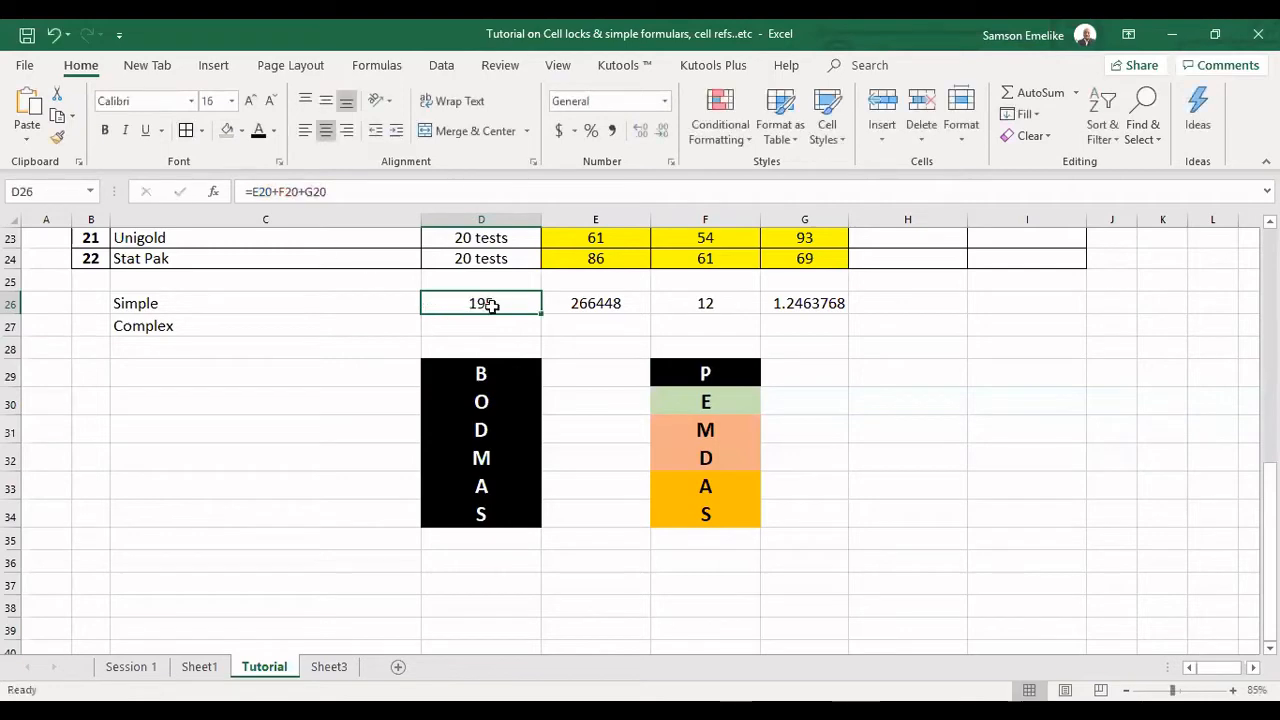
left_click(487, 281)
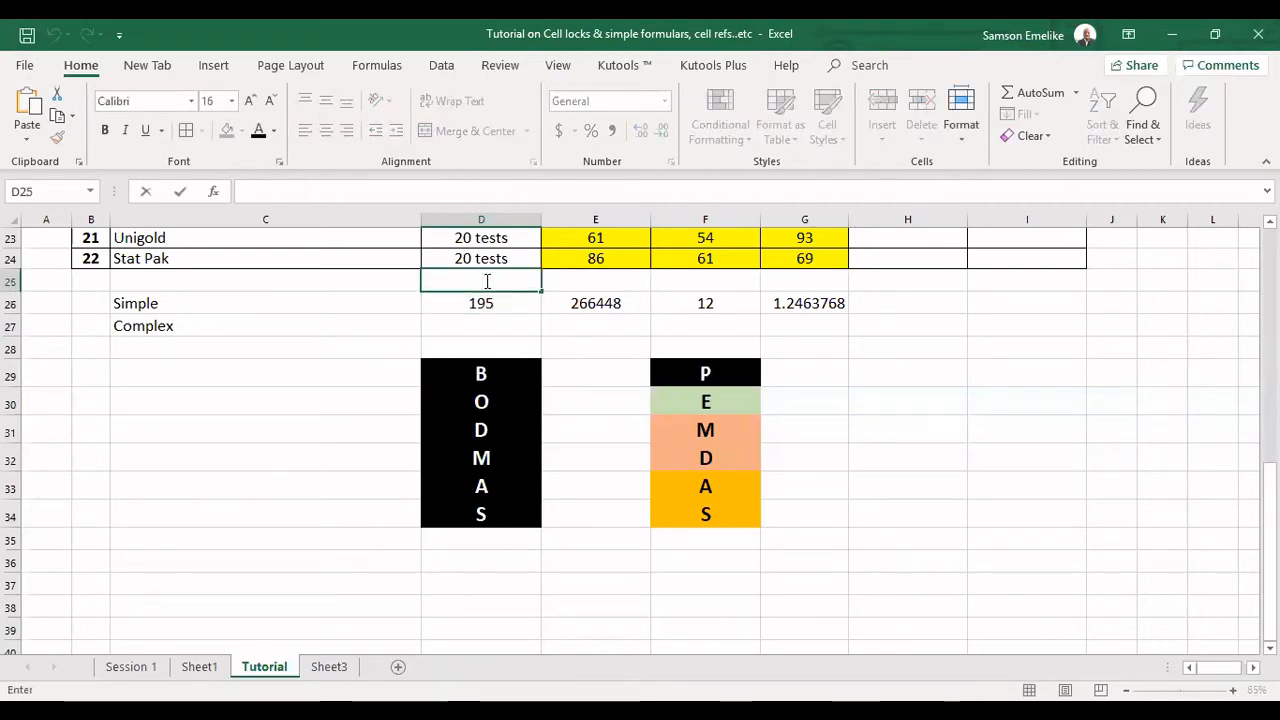
key("ctrl+v")
key("Tab")
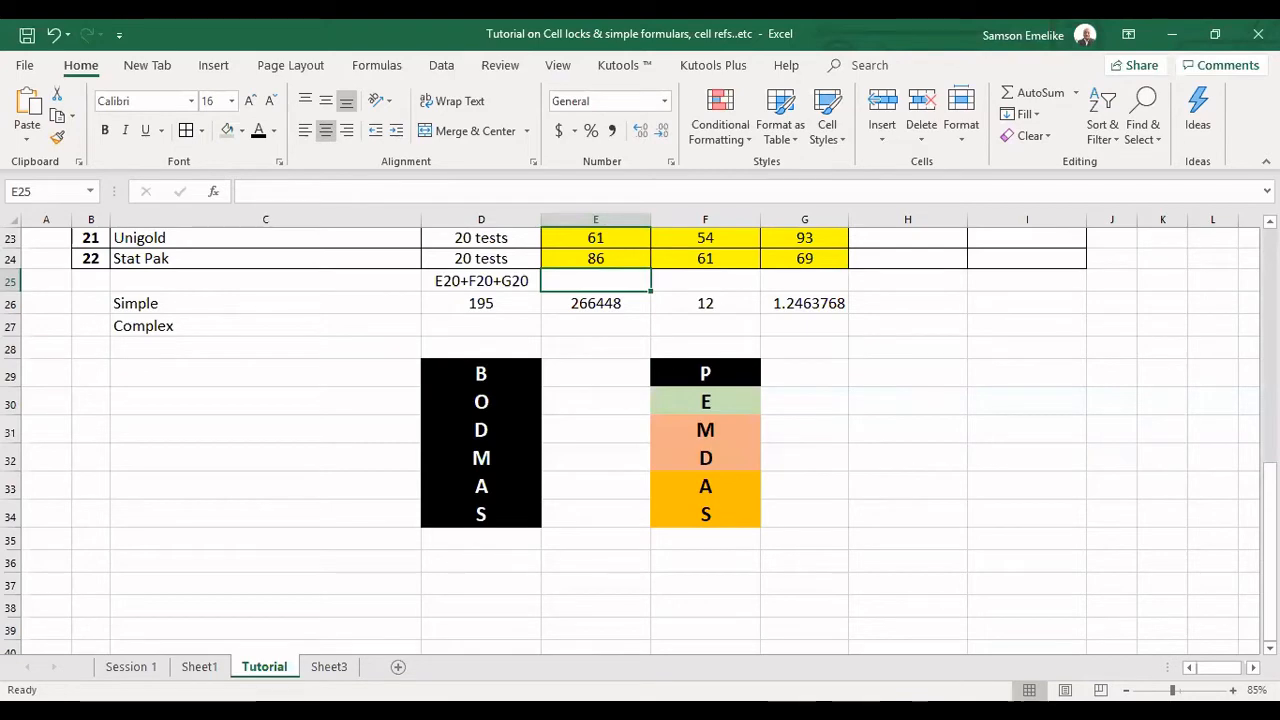
Enter the formula =SUM(E20:G20) in cell H25 to add the three Co-trimoxazole 120mg values.
scroll(711, 284, "up", 1)
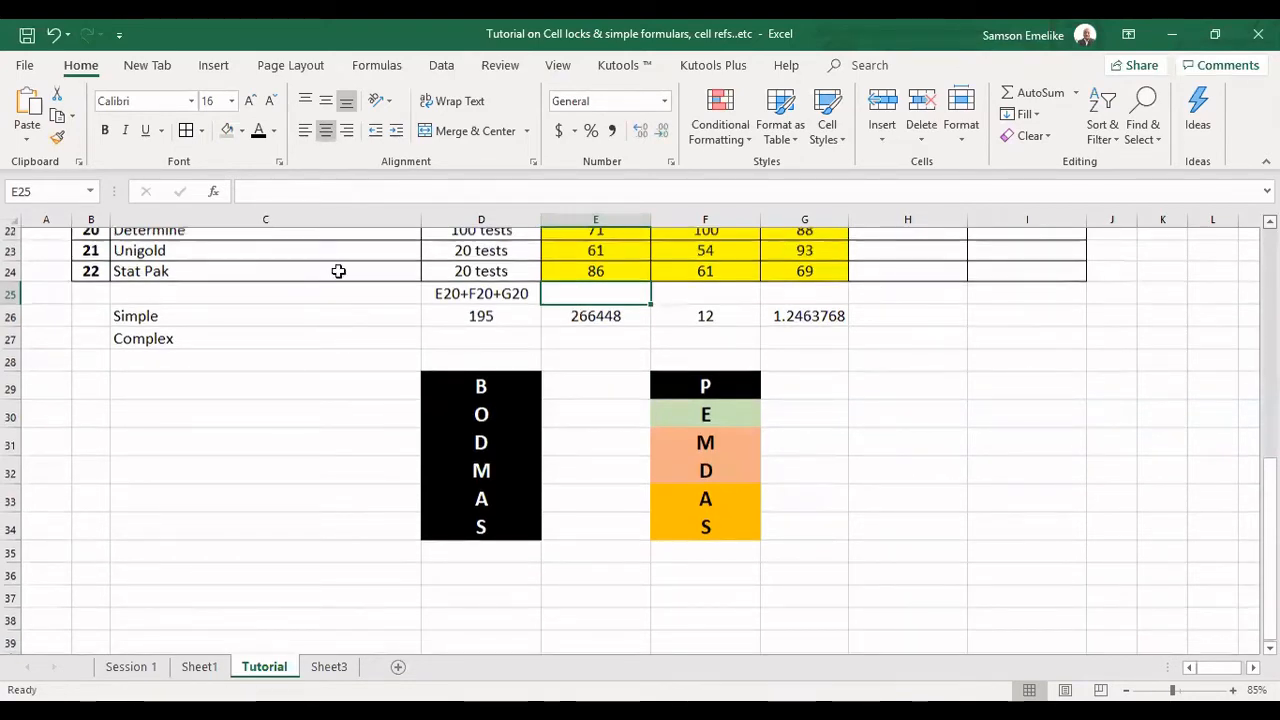
scroll(124, 265, "up", 3)
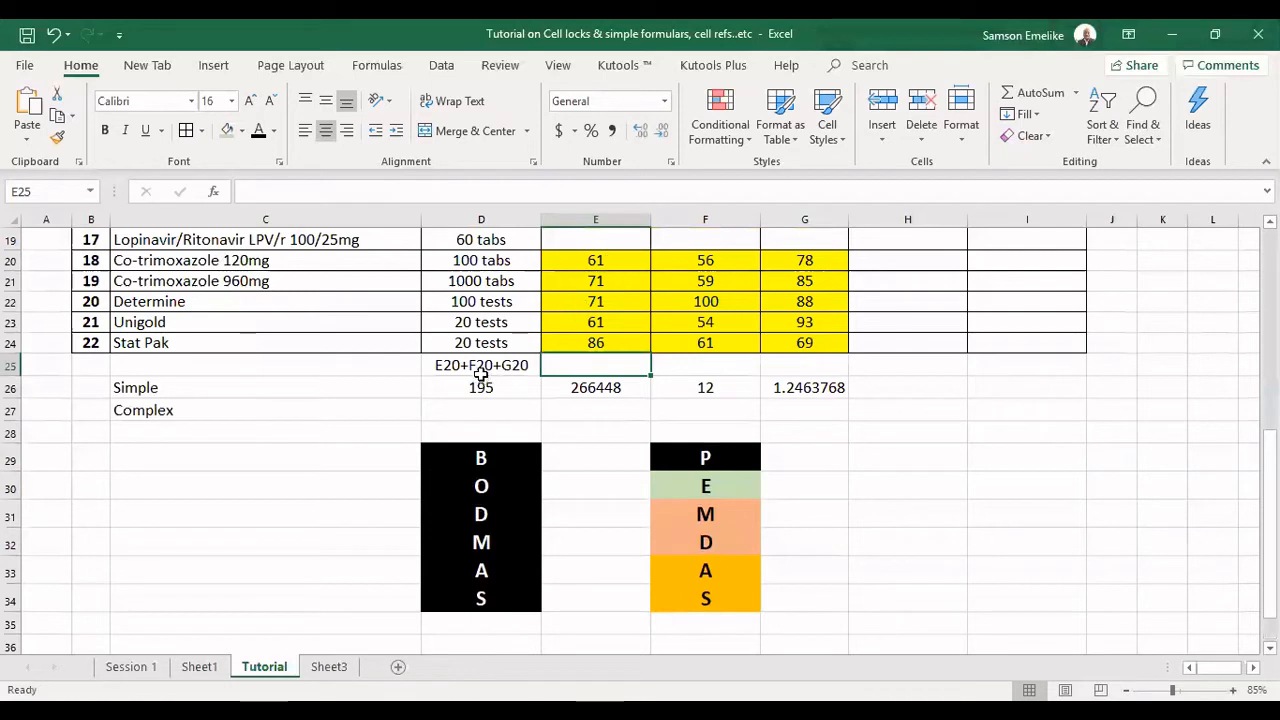
left_click(712, 262)
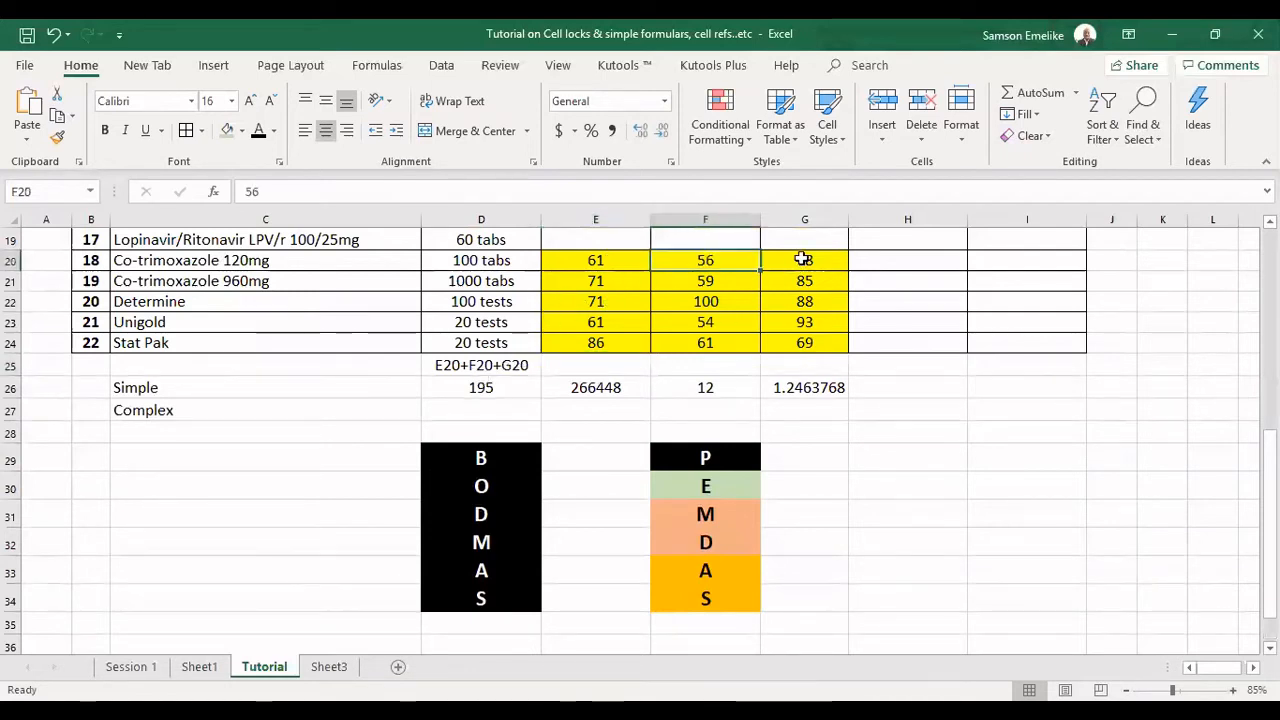
left_click(803, 259)
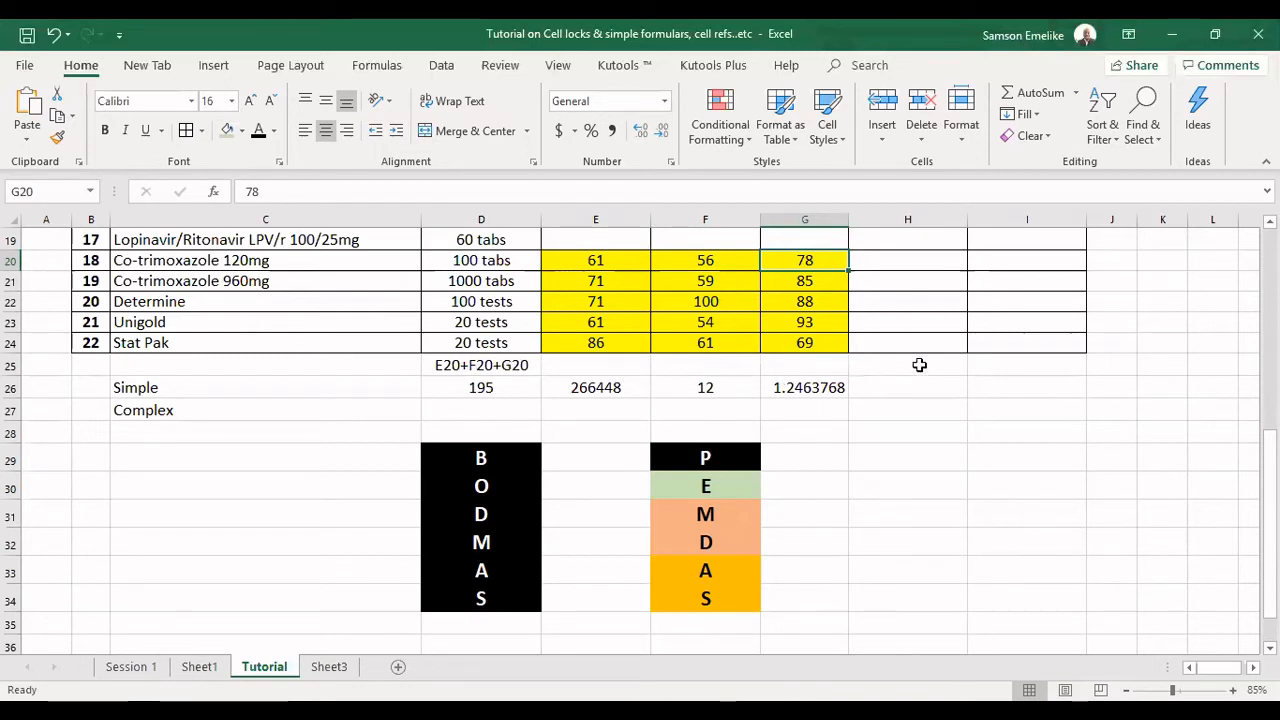
left_click(921, 365)
type("=")
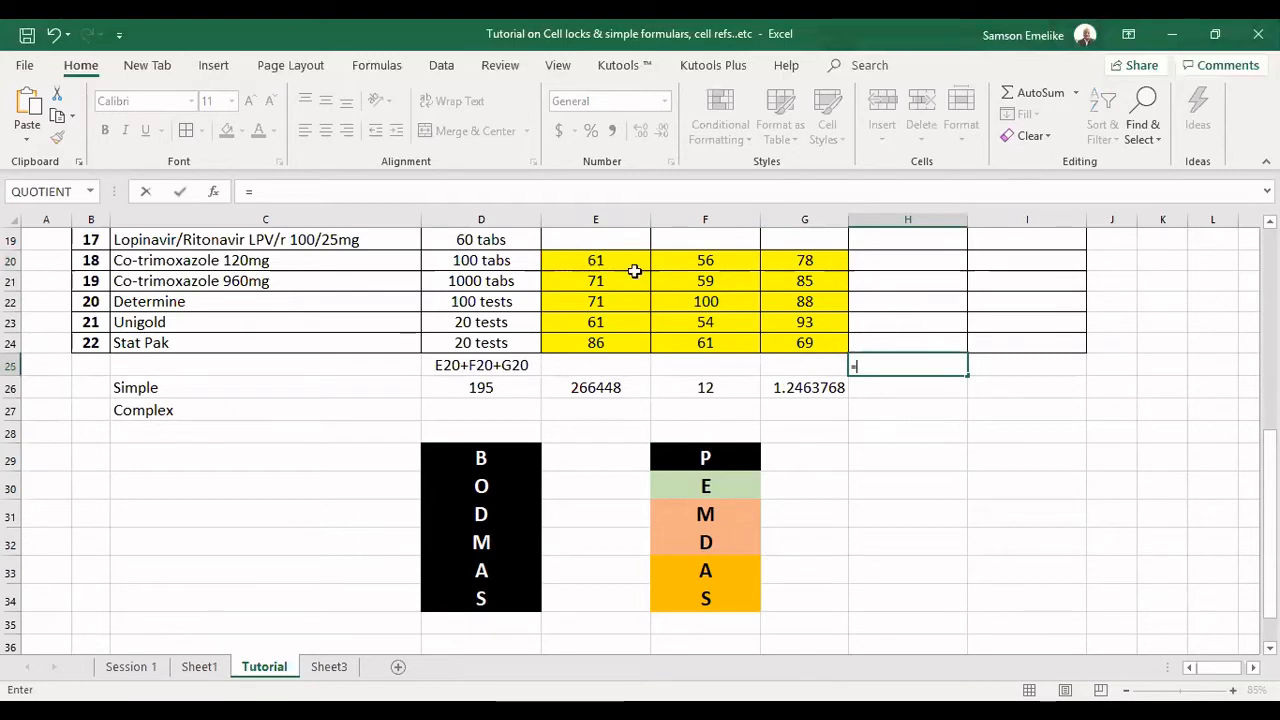
type("SUM(")
left_click(640, 258)
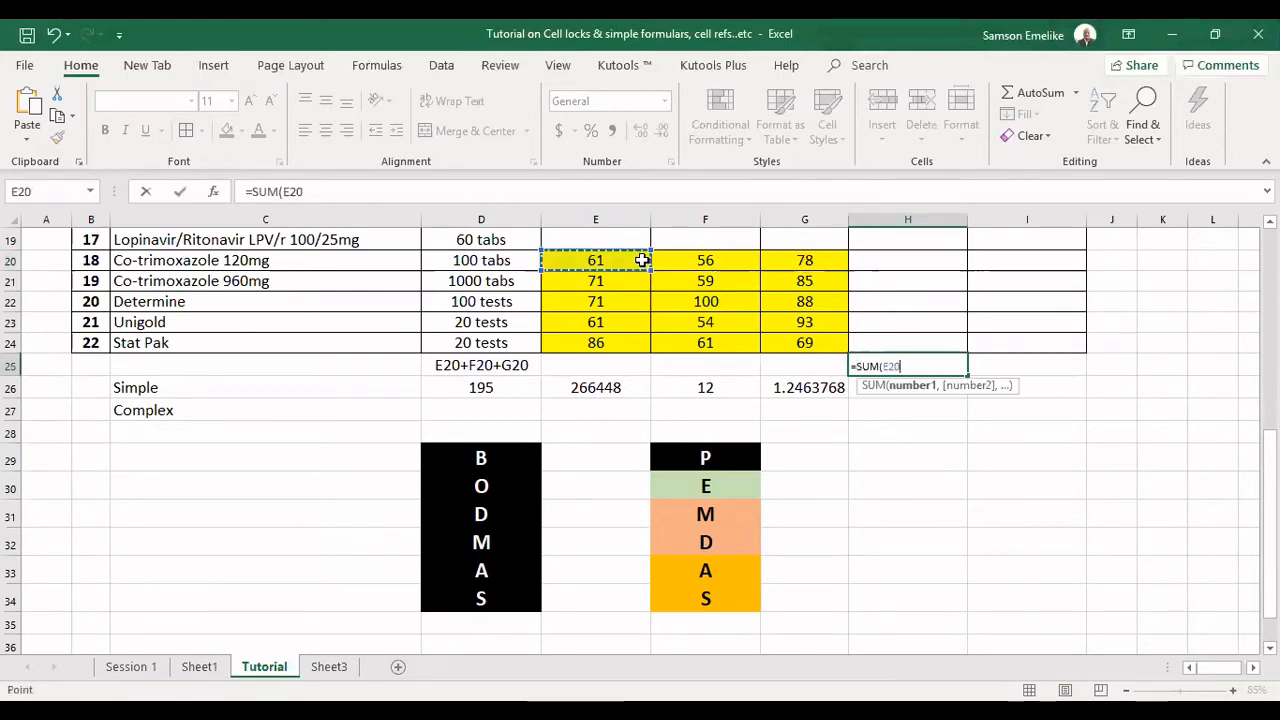
left_click(777, 262, "shift")
key("Return")
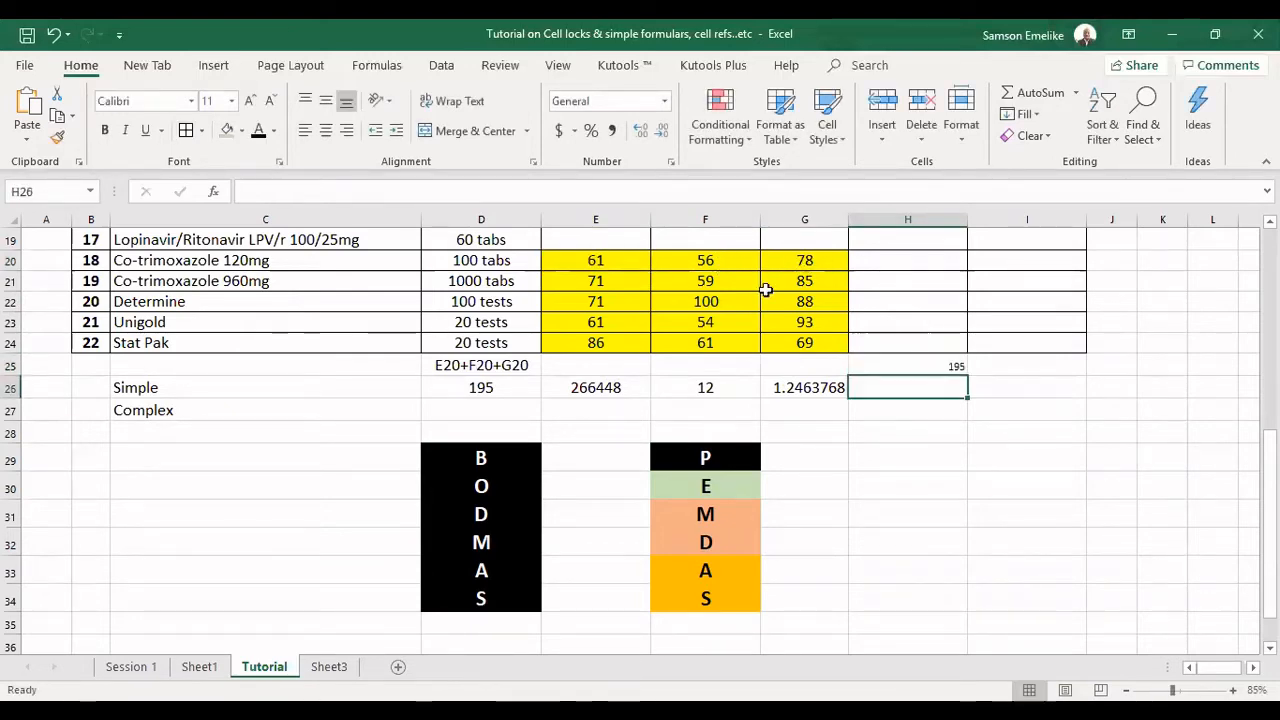
Replace the range sum in H25 with =SUM(E20,F20,G20), listing the three Co-trimoxazole 120mg cells separately, and review it against E20.
left_click(481, 387)
left_click(921, 368)
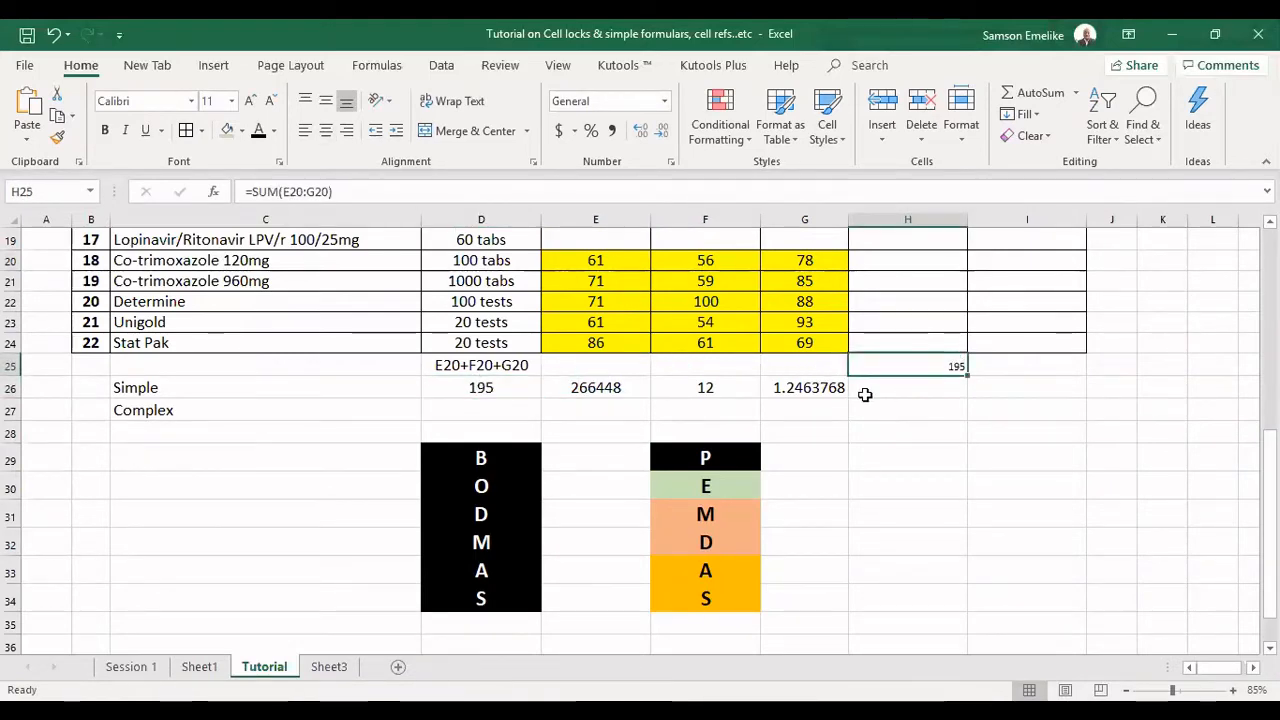
type("=S")
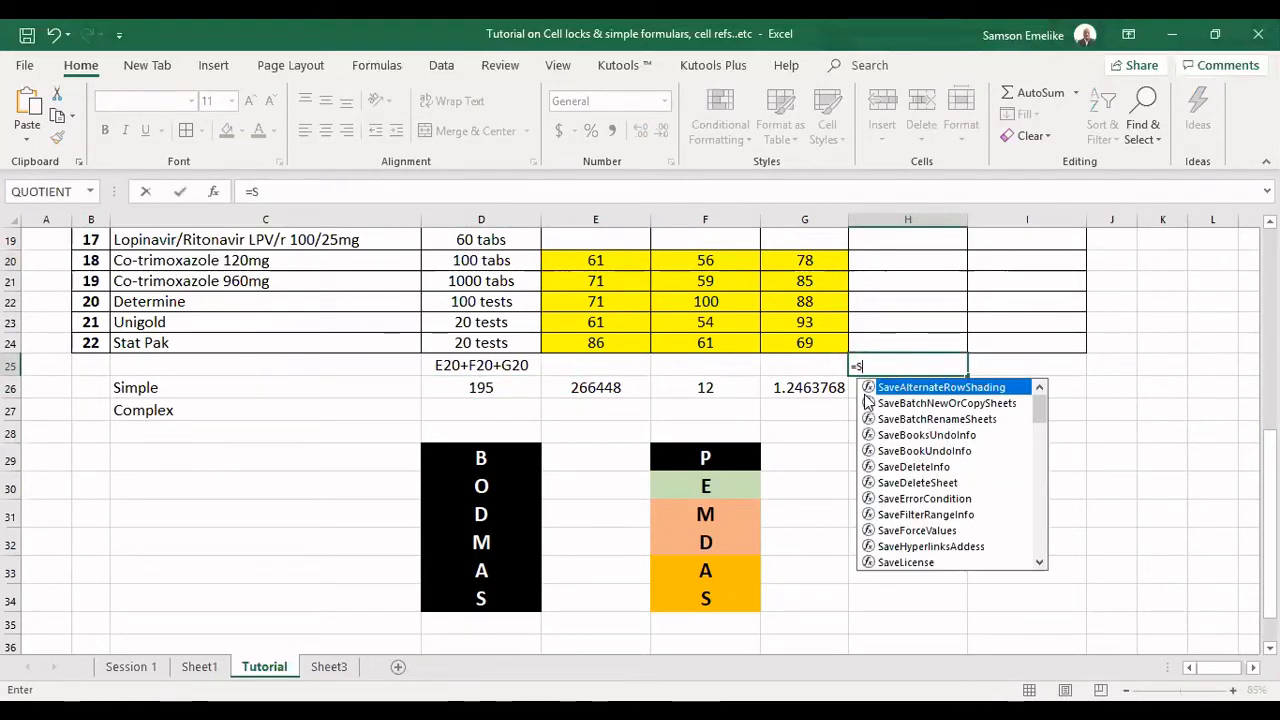
type("UM(")
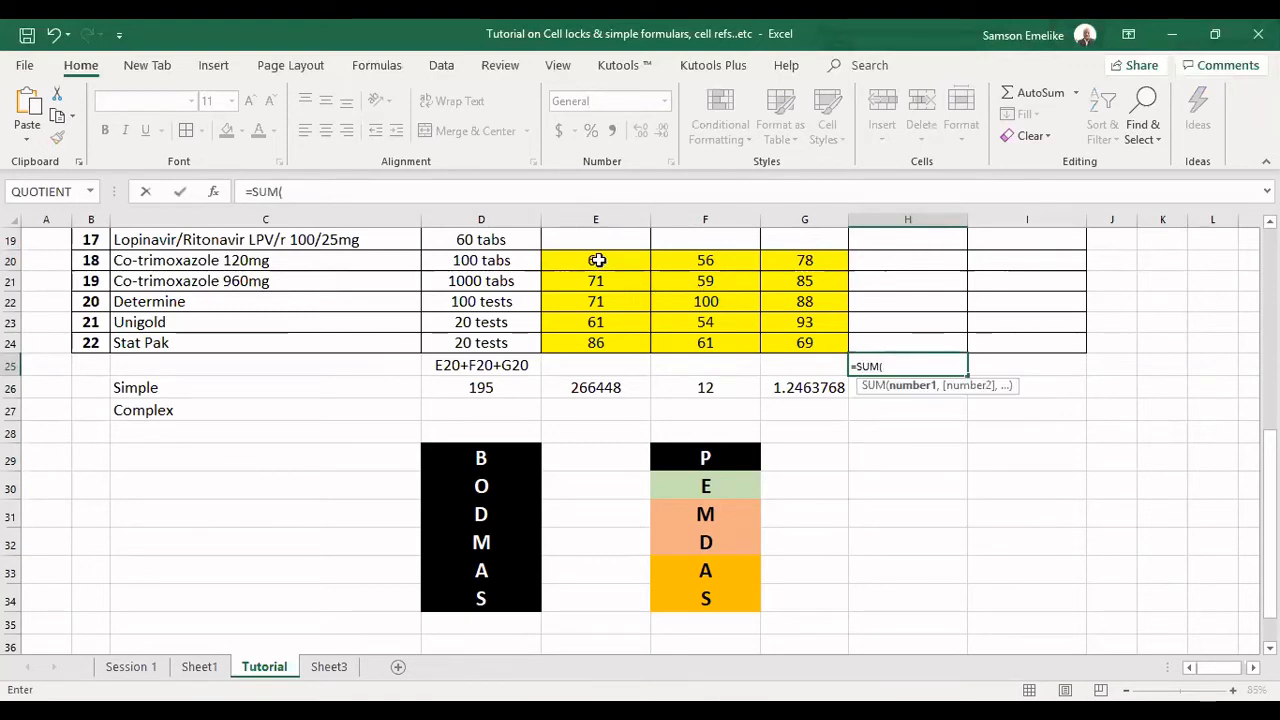
left_click(597, 260)
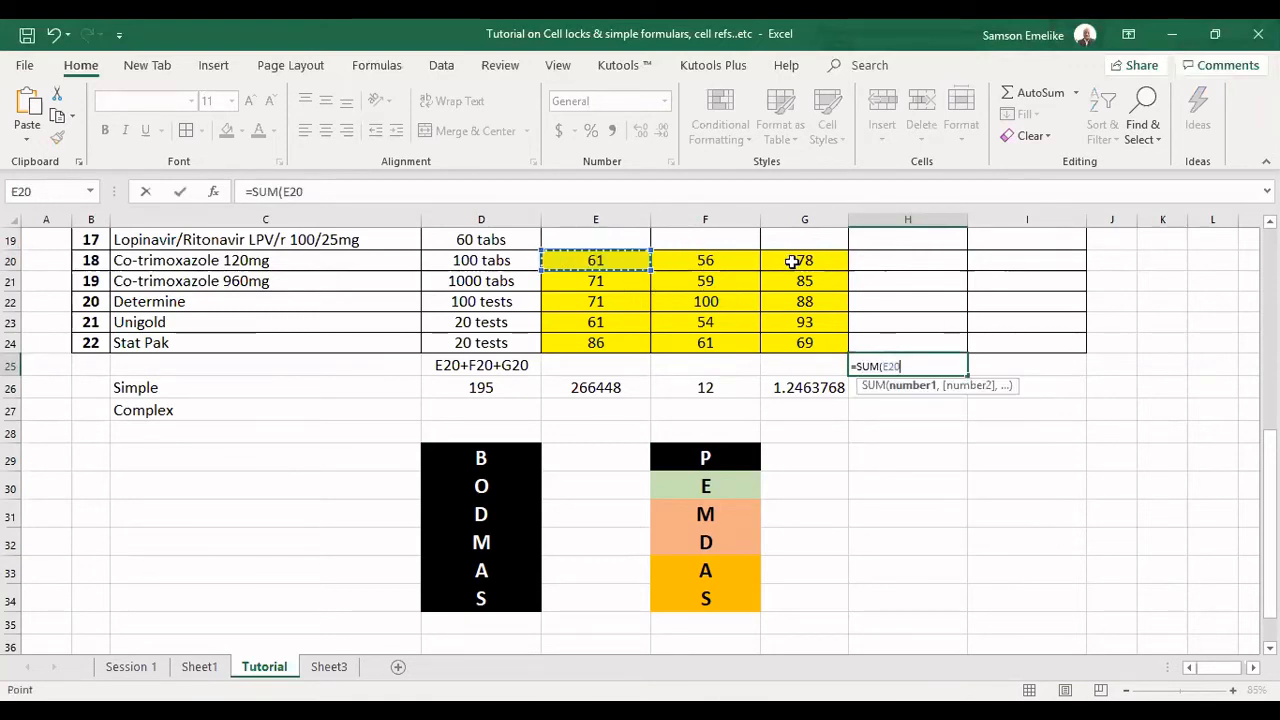
type(",F20,G20")
key("Return")
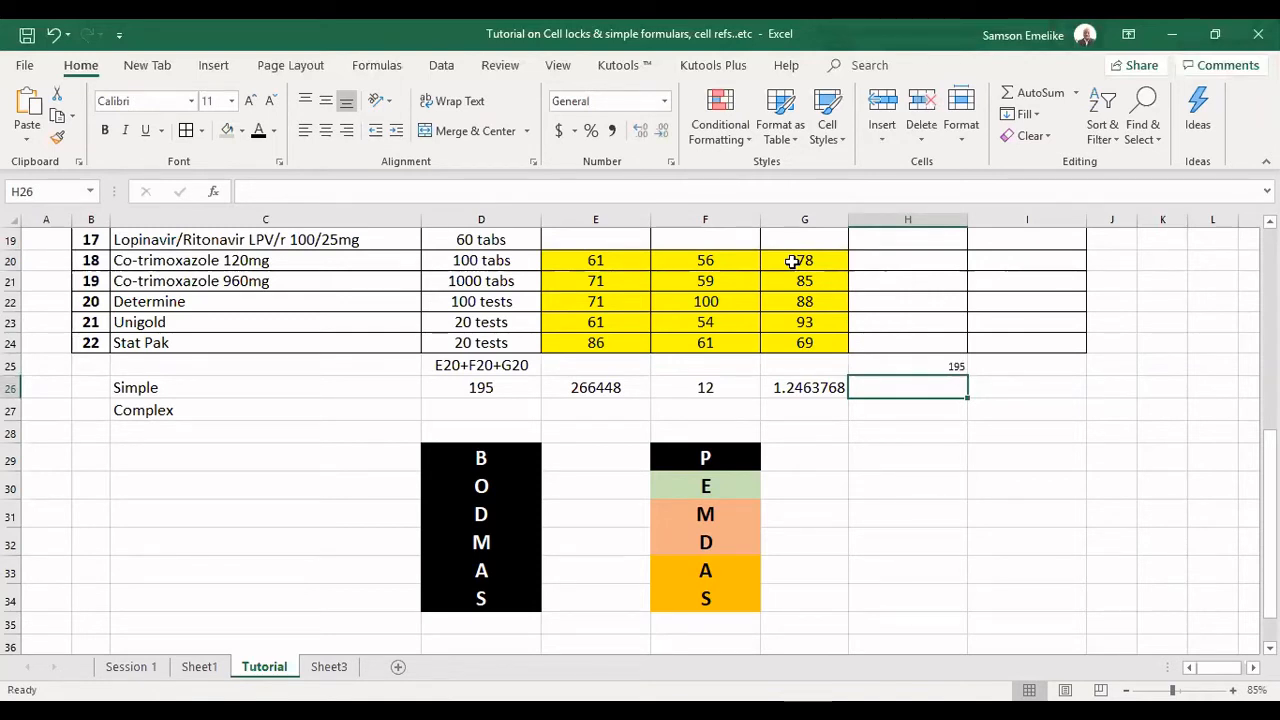
left_click(607, 255)
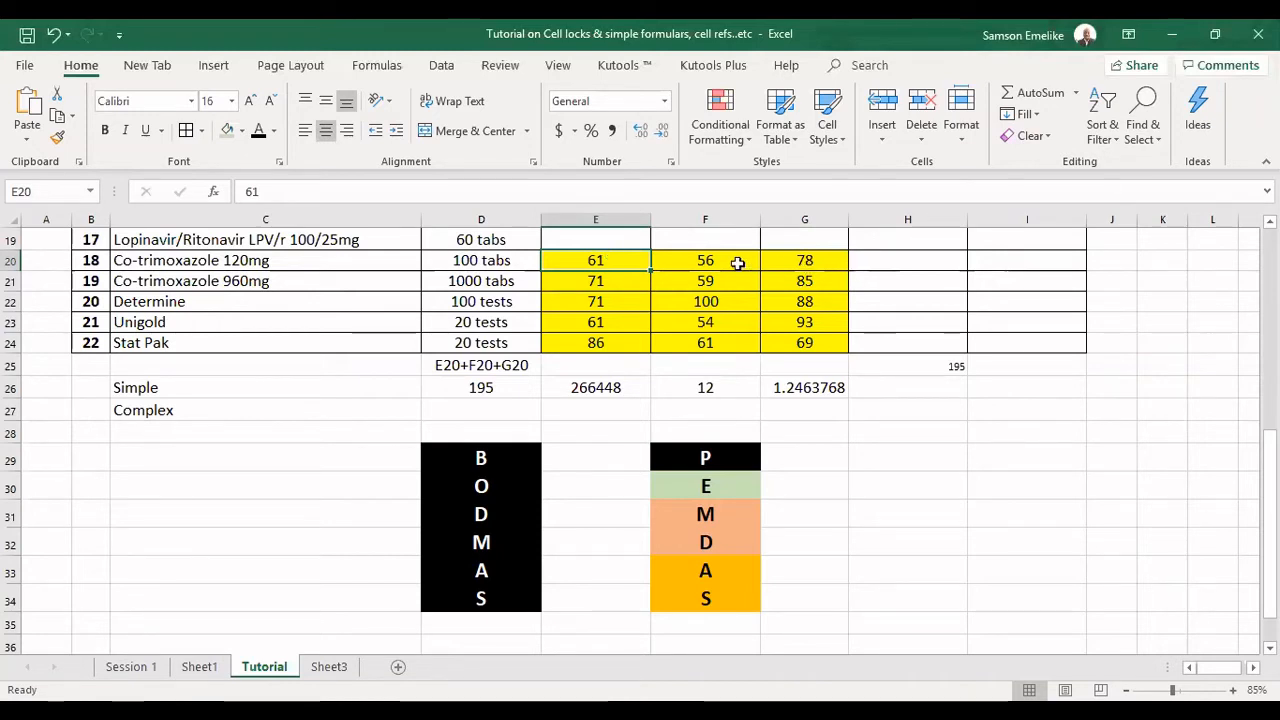
left_click(936, 360)
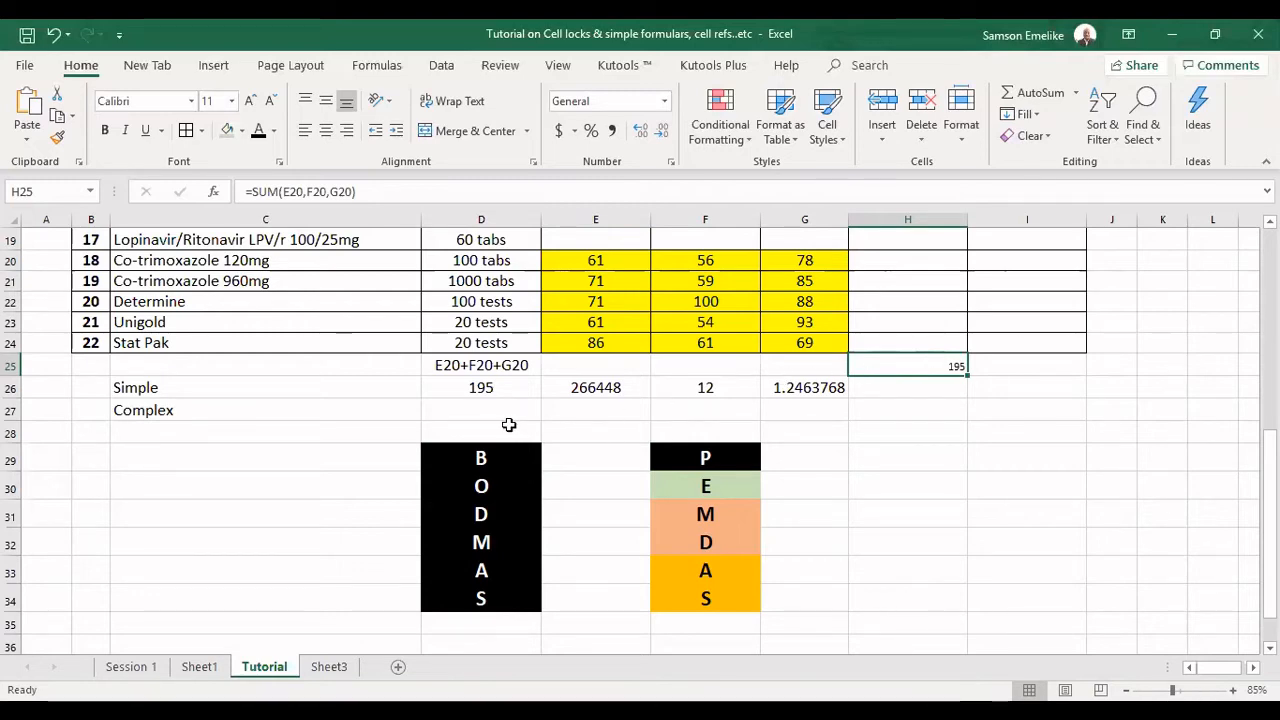
Copy the formula text E20*F20*G20 without its equals sign from E26 into E25 as a visible label.
left_click(598, 388)
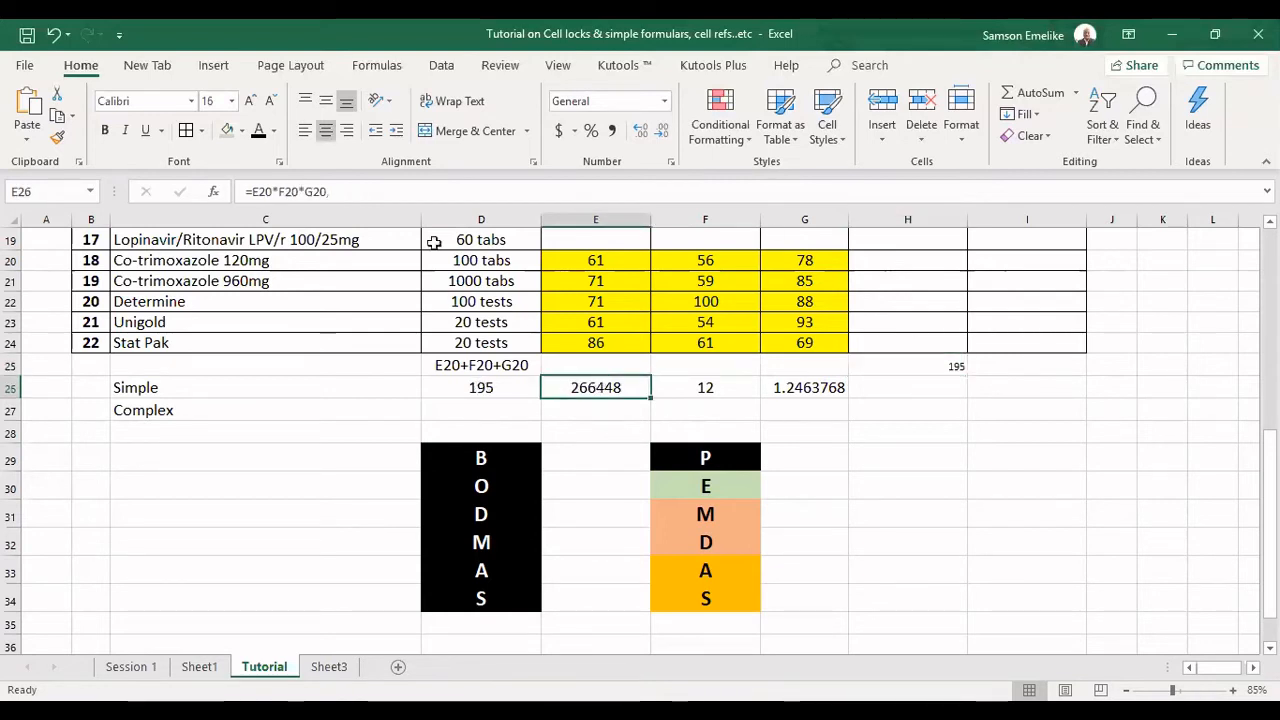
left_click_drag(344, 191, 253, 191)
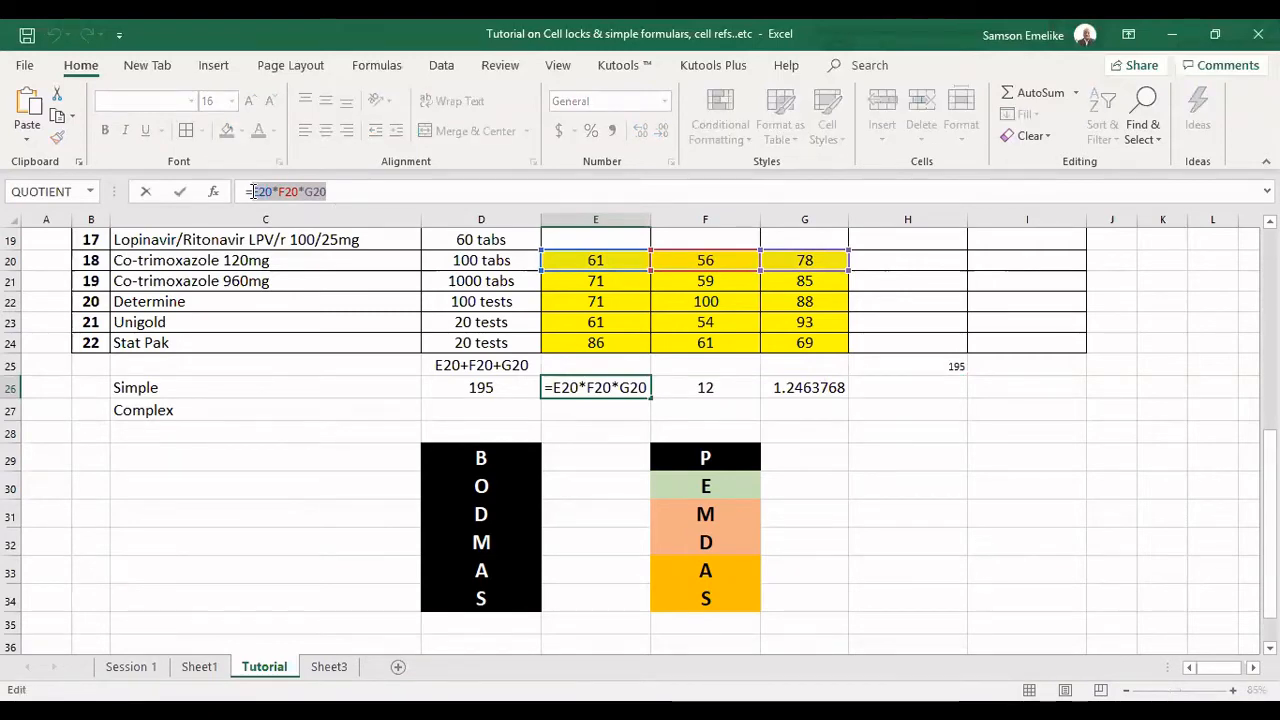
left_click(561, 362)
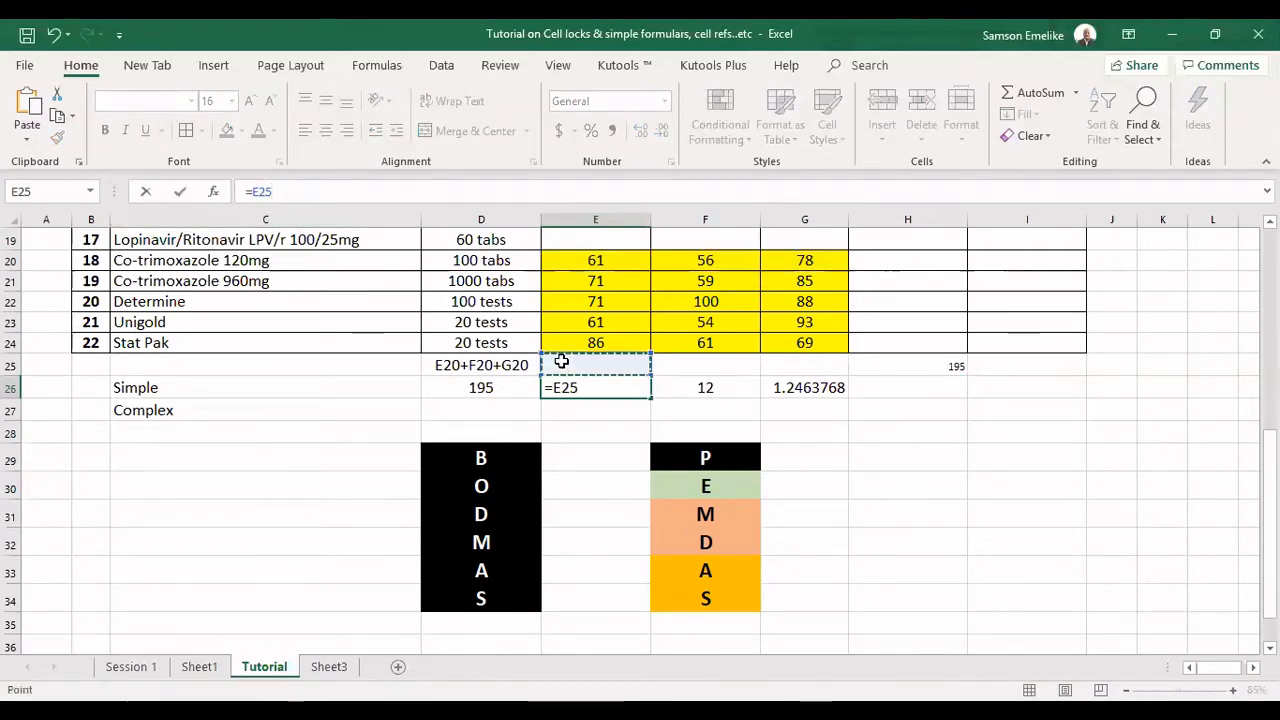
key("Escape")
double_click(561, 362)
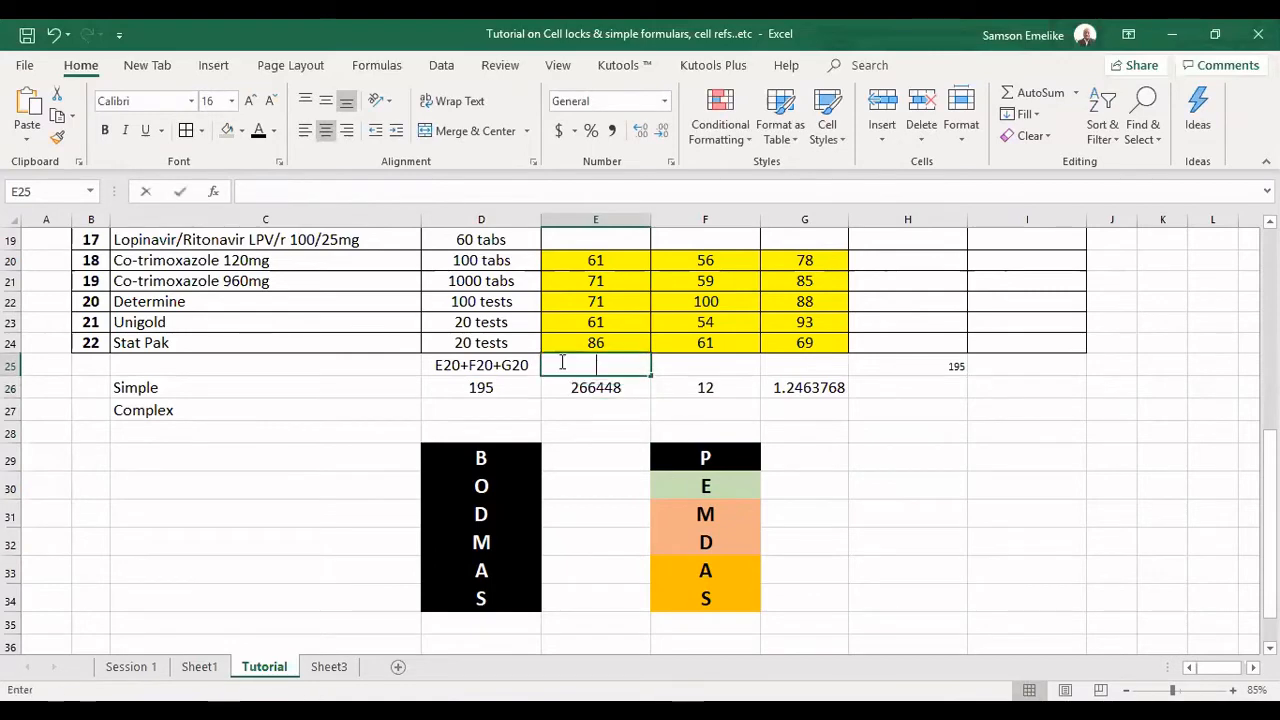
key("ctrl+v")
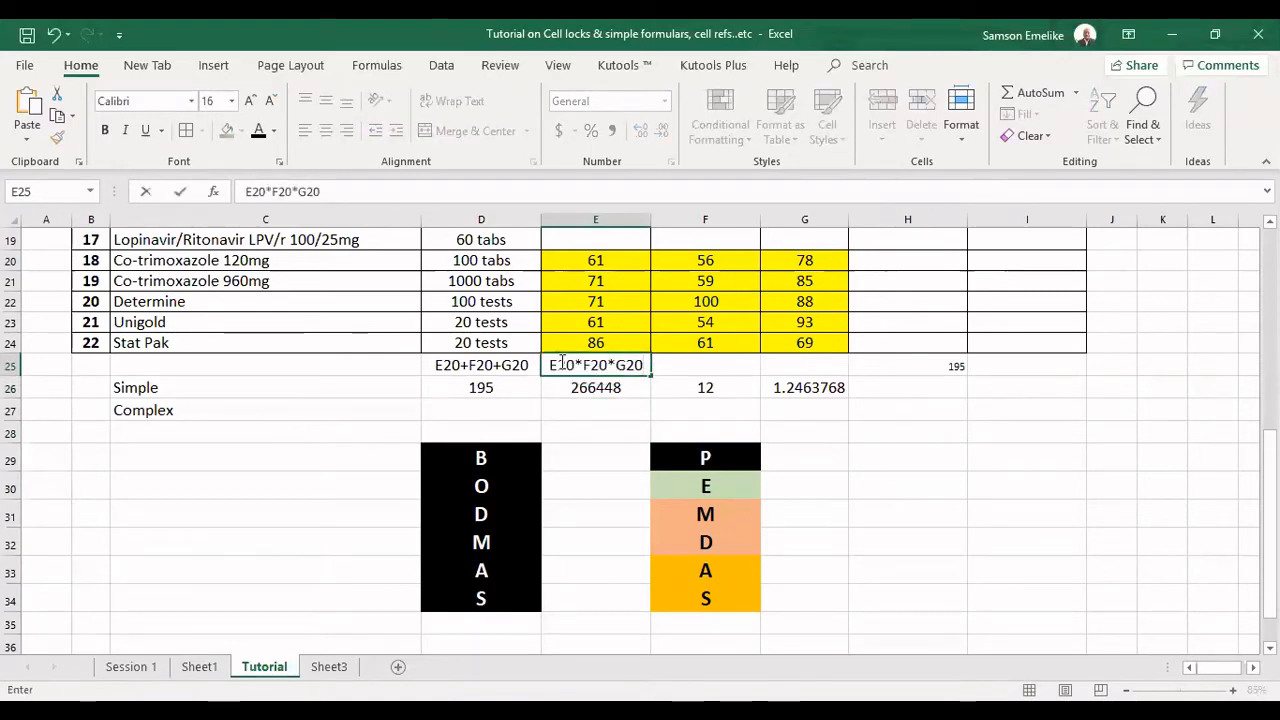
key("Tab")
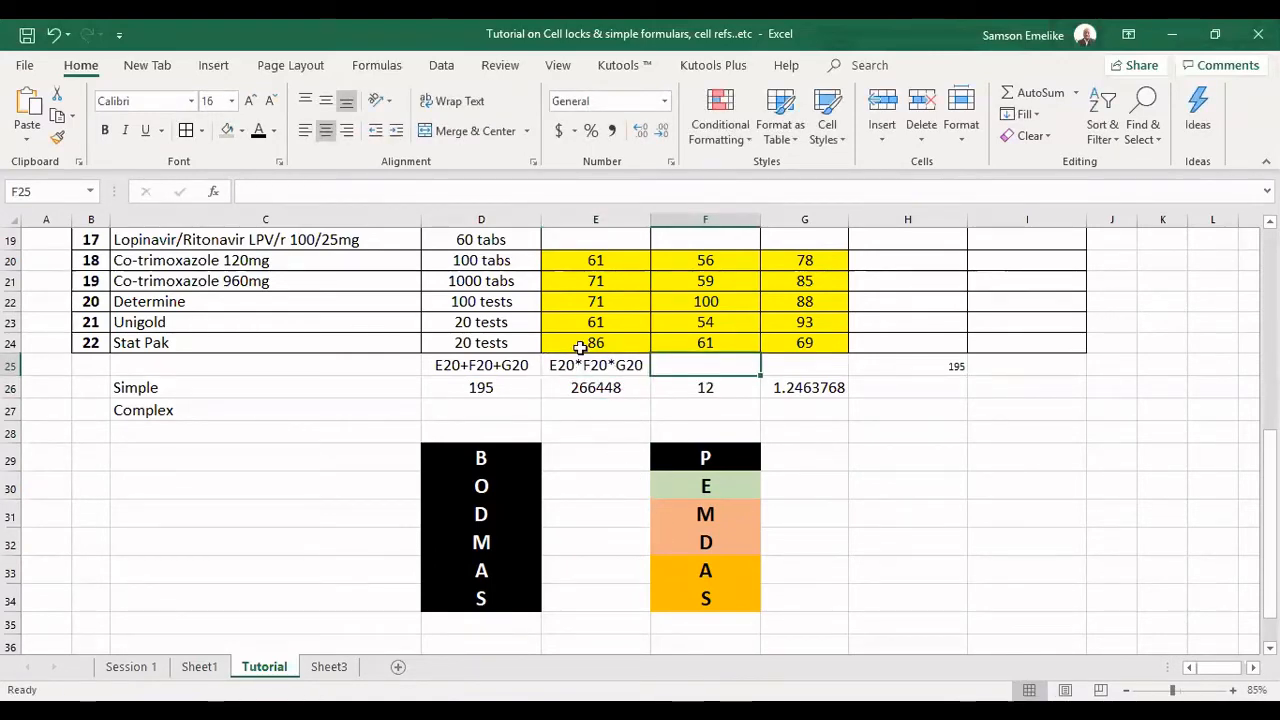
Copy the formula text E21-F21 without its equals sign from F26 into F25 as a visible label.
left_click(722, 388)
left_click(300, 191)
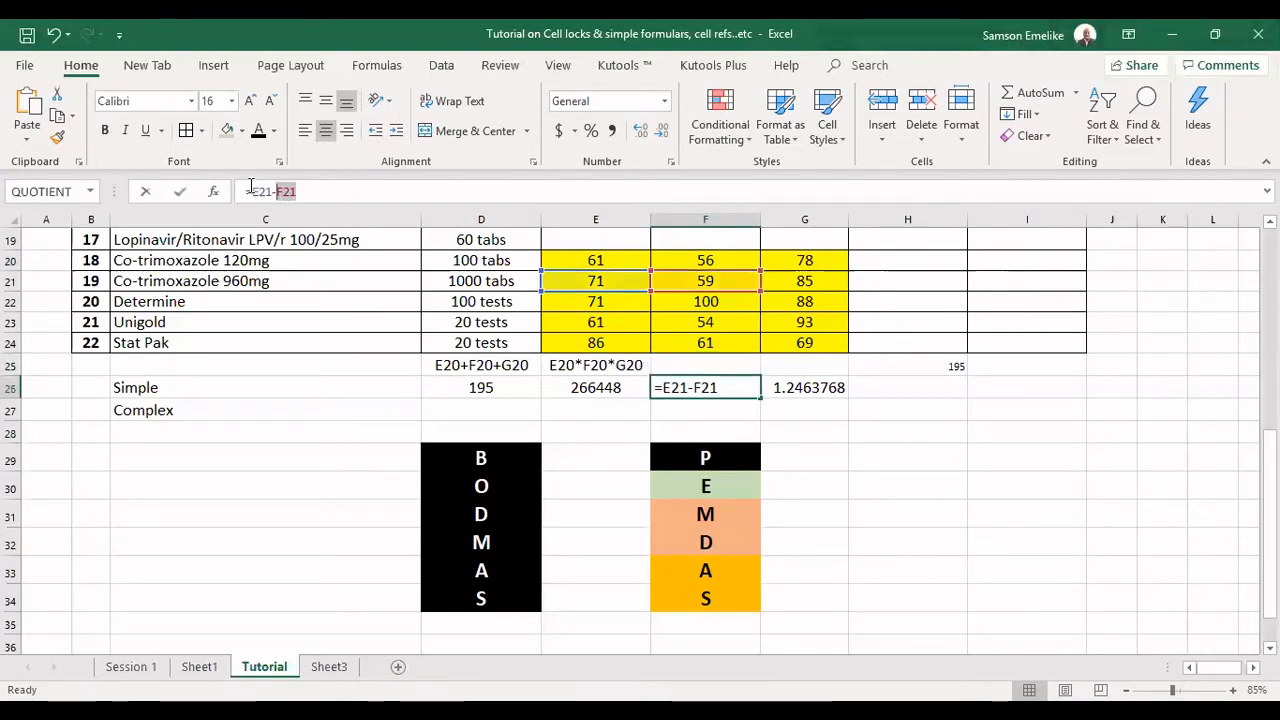
left_click_drag(251, 186, 252, 186)
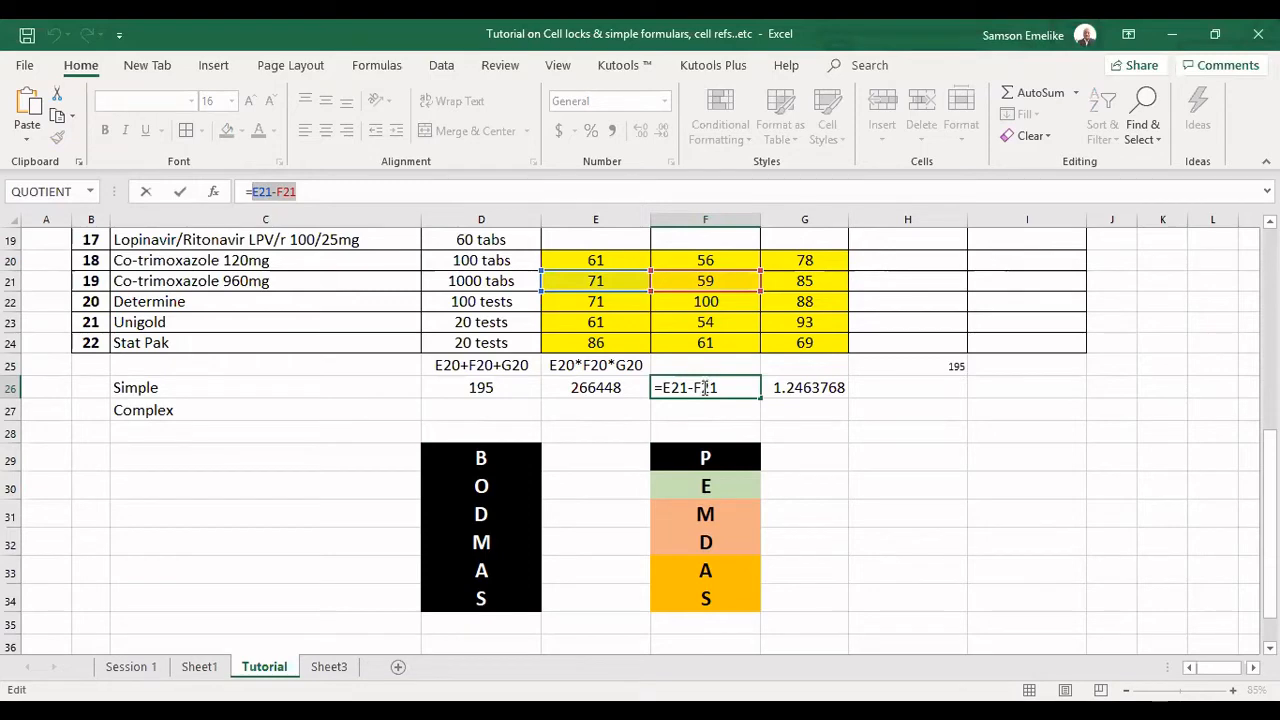
key("Return")
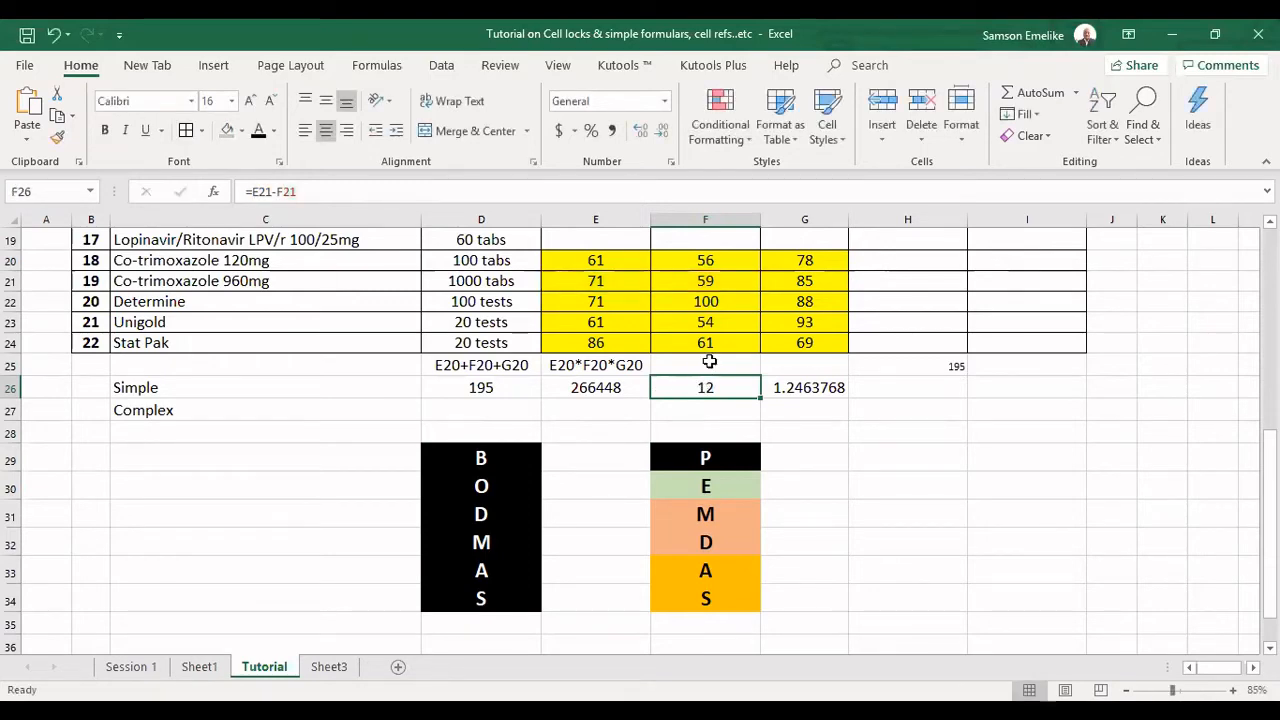
left_click(707, 365)
key("ctrl+v")
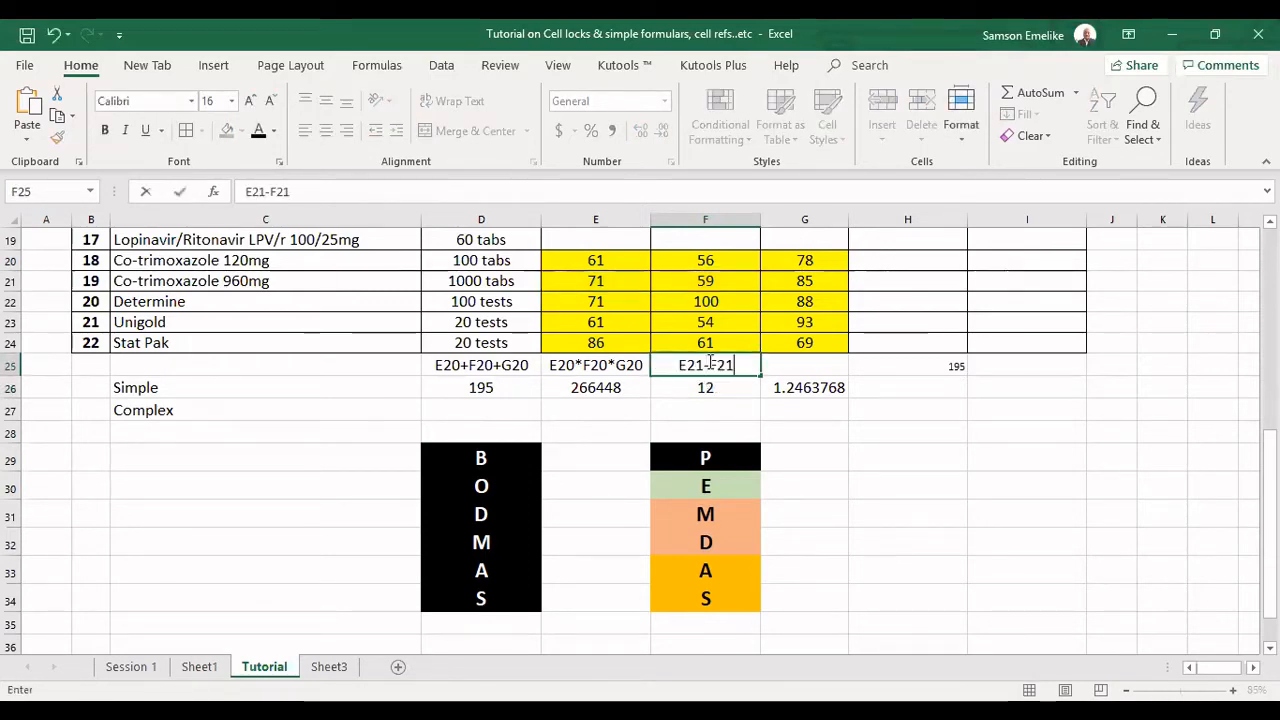
key("Tab")
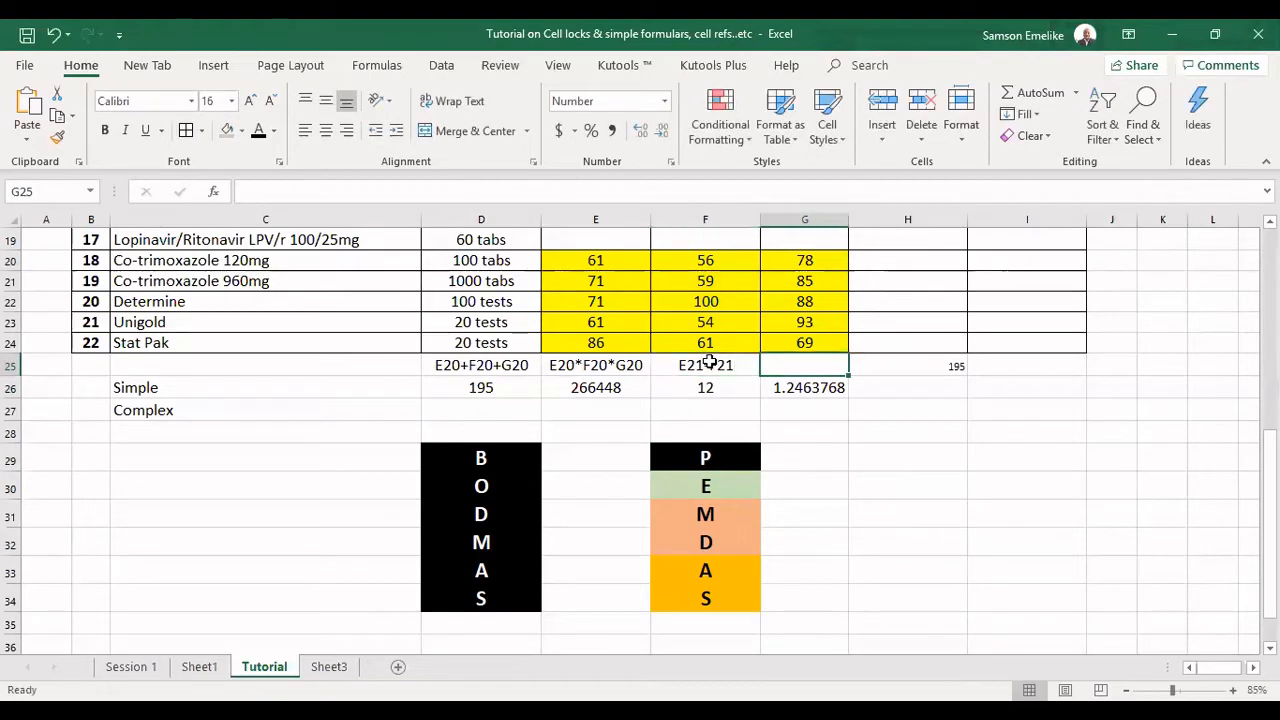
Copy the formula text E24/G24 without its equals sign from G26 into G25 and review the labels in D25:G25.
left_click(820, 387)
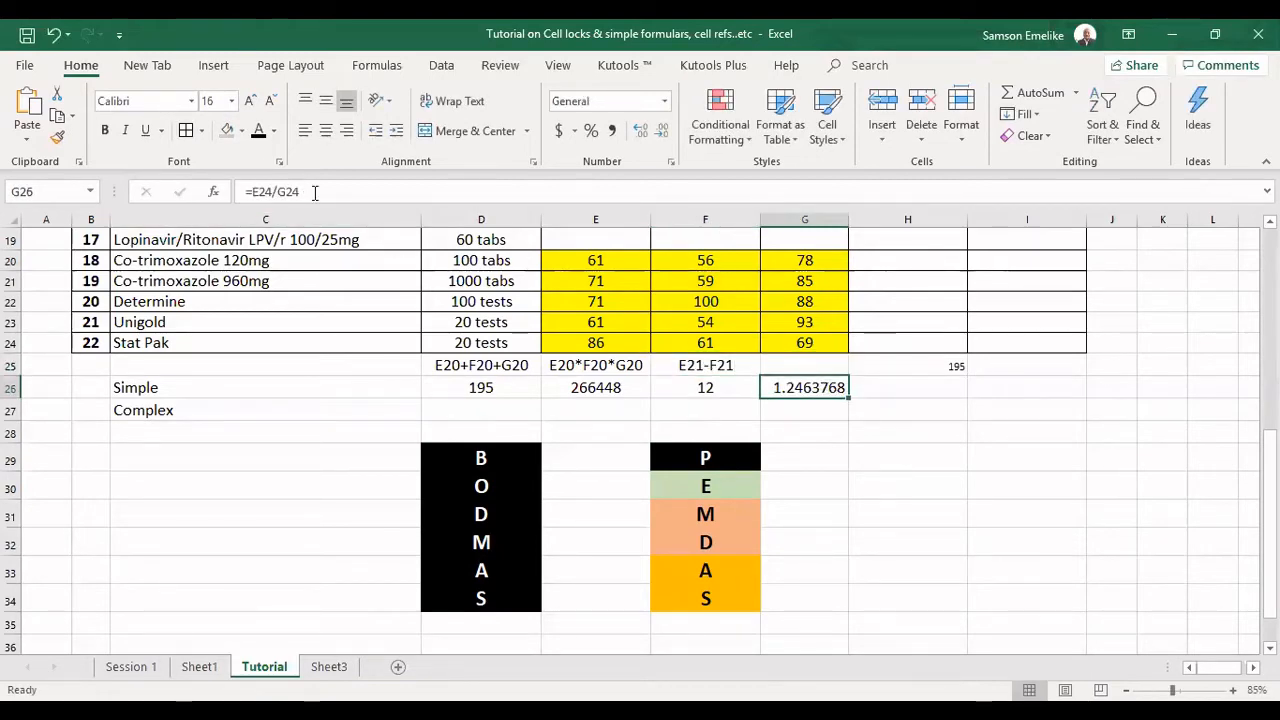
double_click(257, 191)
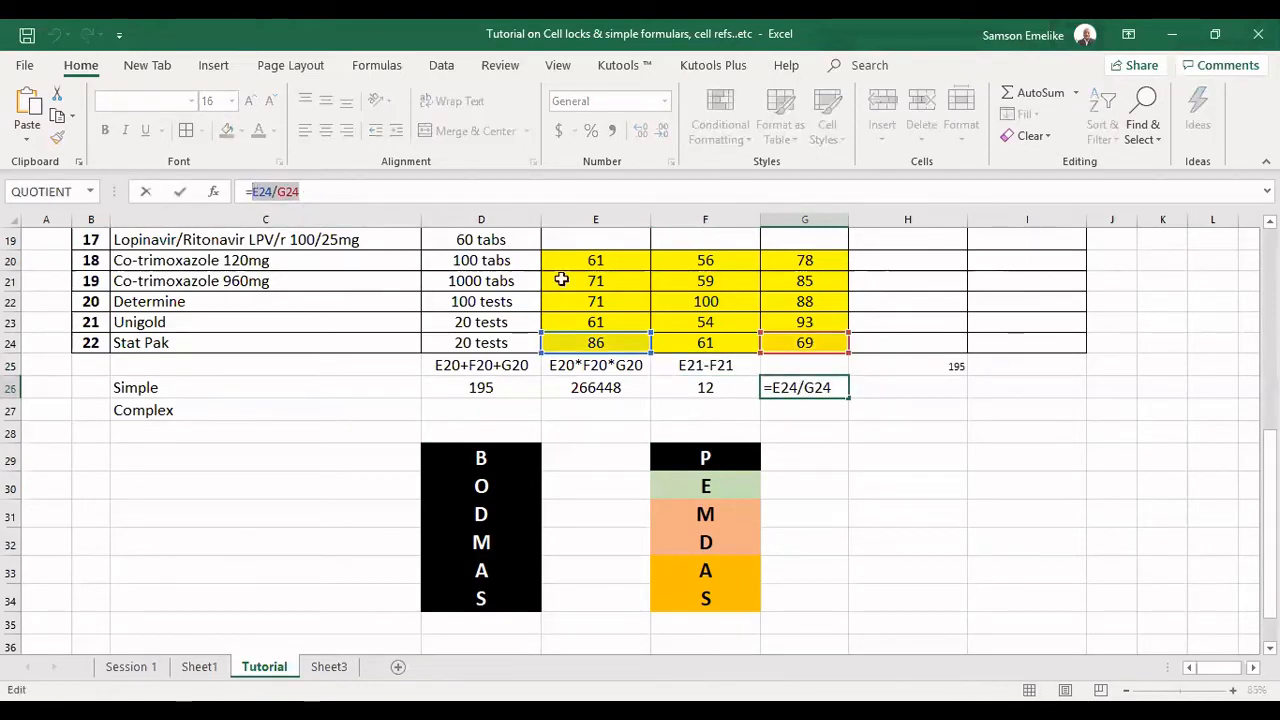
left_click(788, 365)
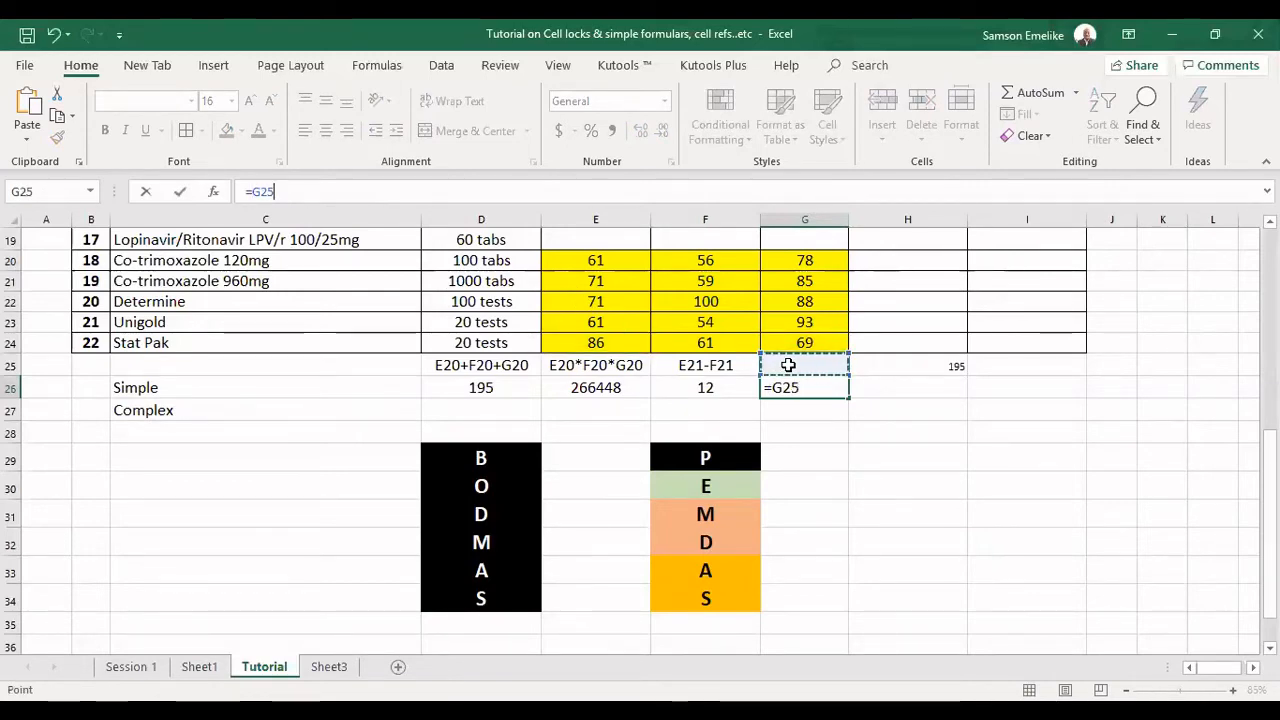
key("Escape")
left_click(790, 366)
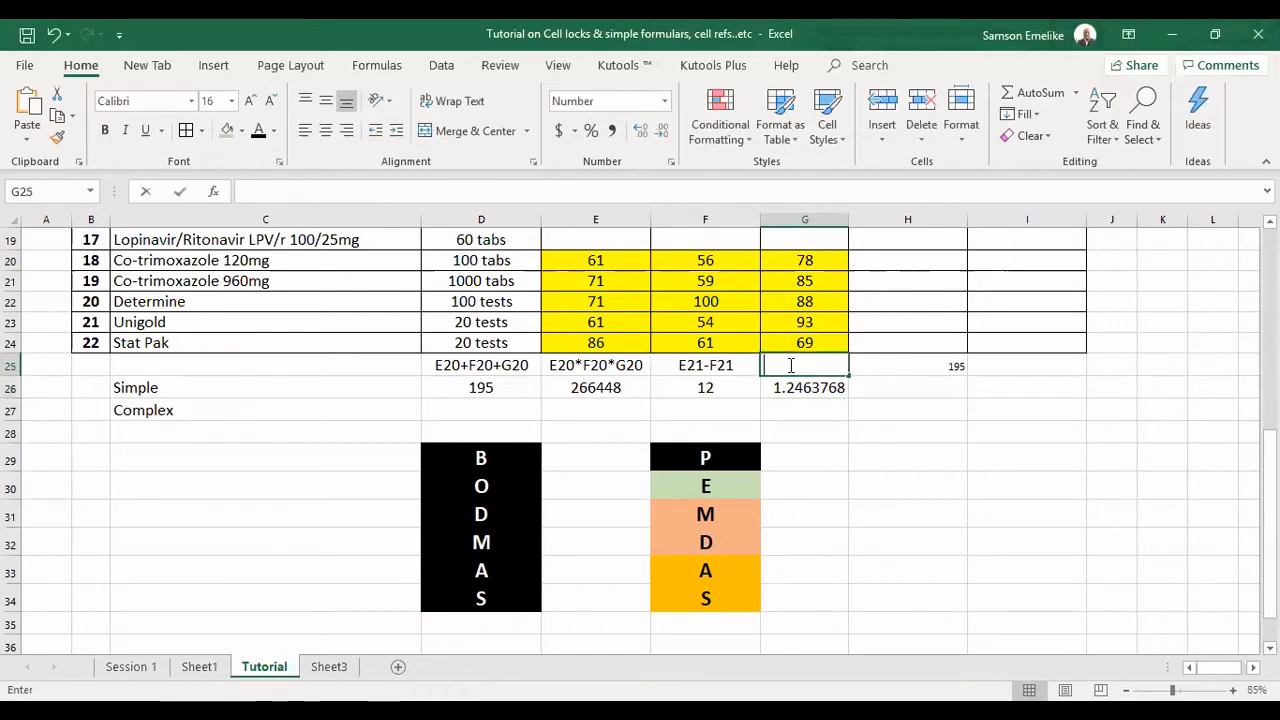
key("ctrl+v")
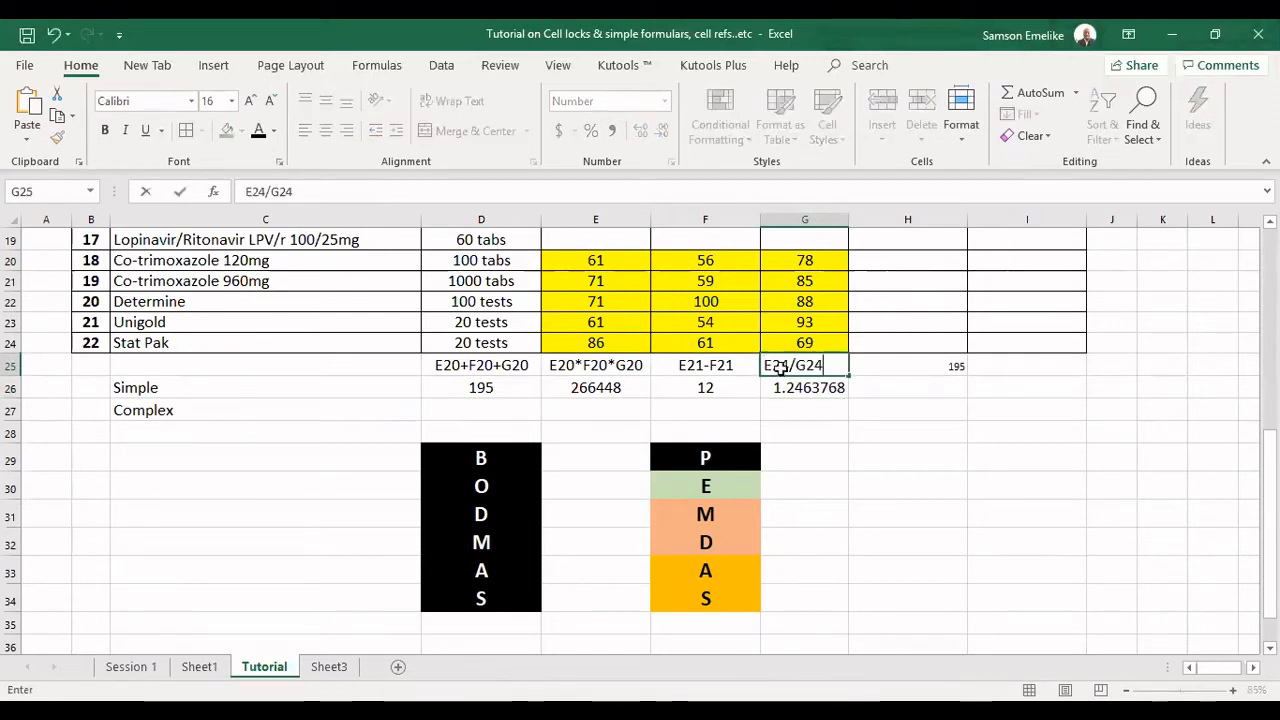
key("Tab")
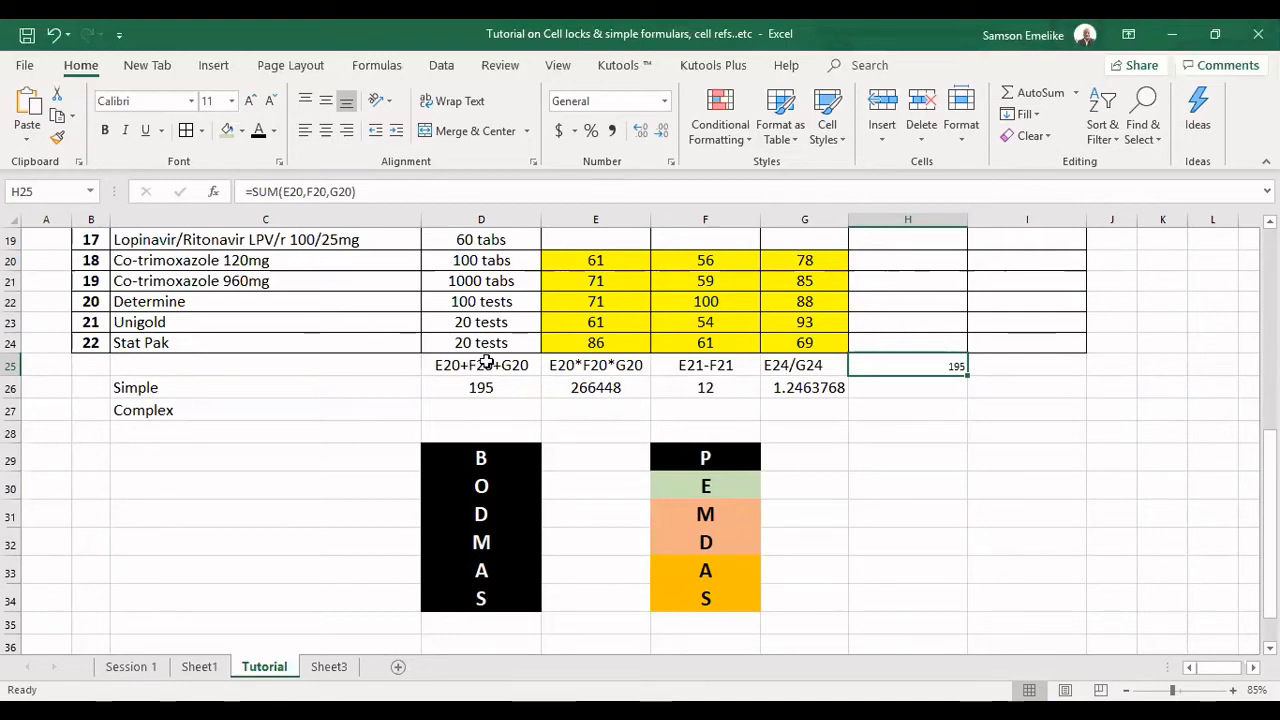
left_click_drag(474, 366, 796, 372)
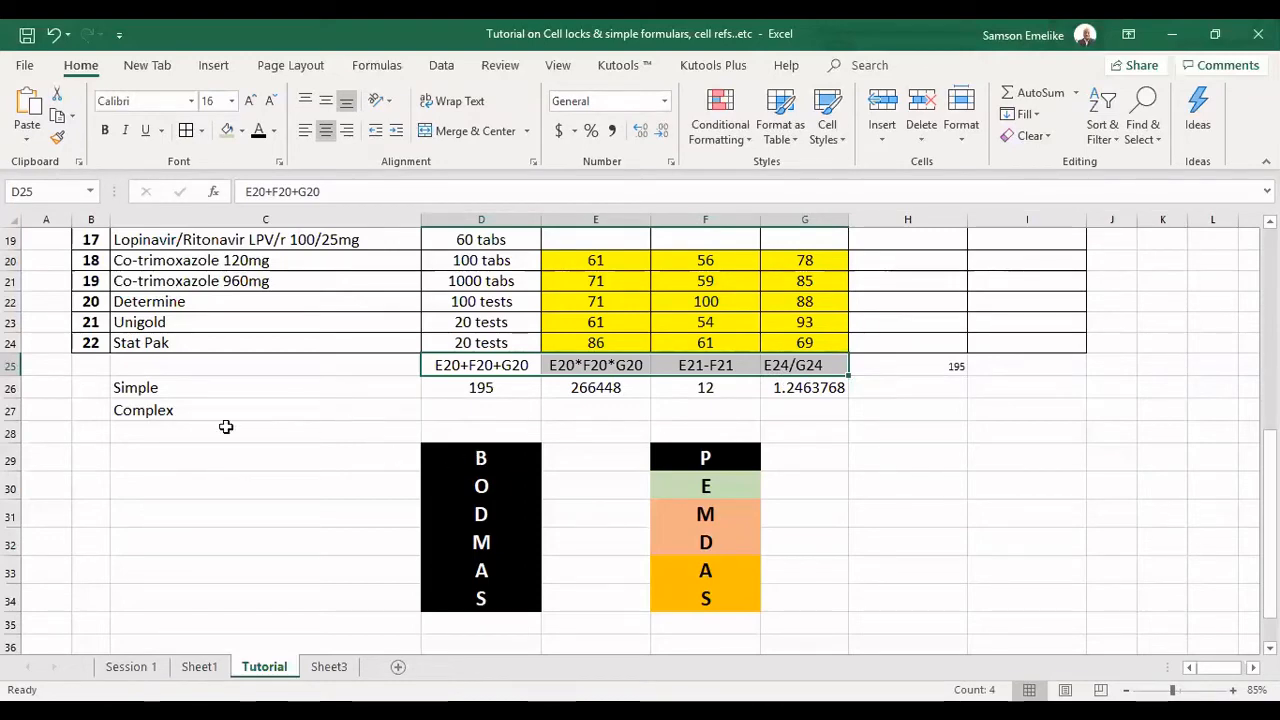
Move the Complex label from C27 to C28 and enter the mixed-operator formula =E20*F20-G20 beside it in D28.
left_click(150, 410)
left_click_drag(163, 432, 160, 431)
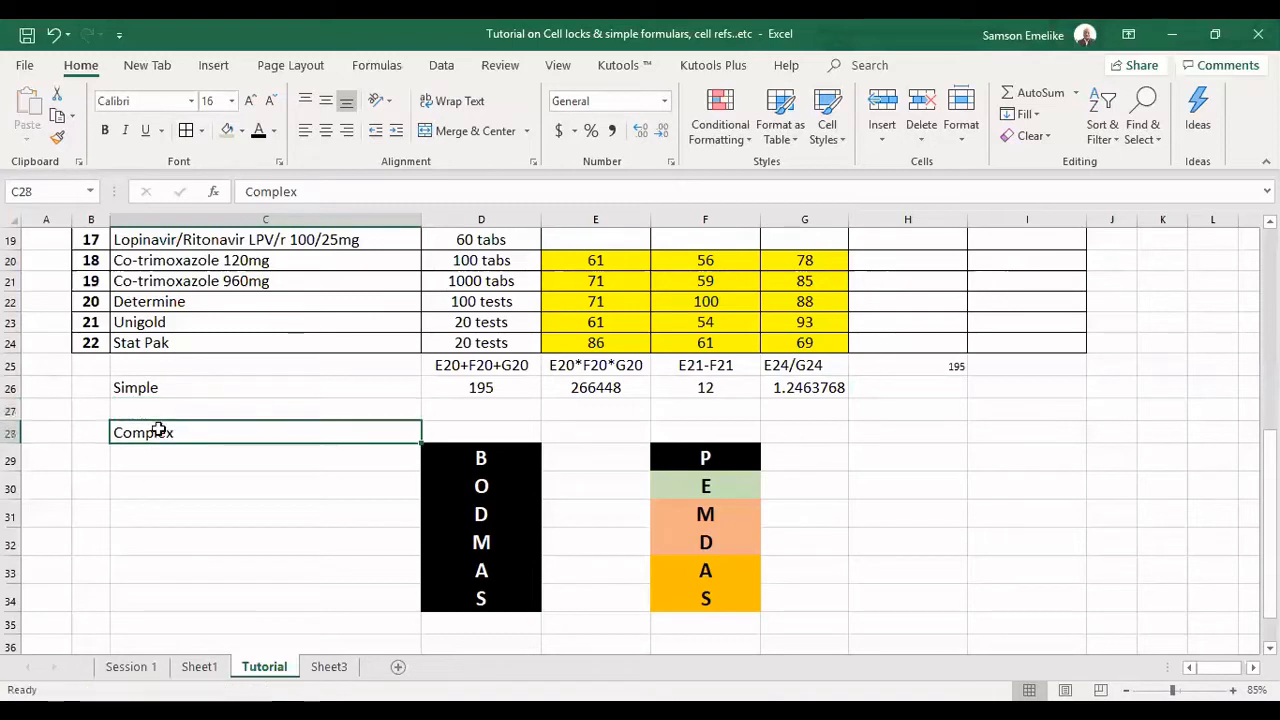
left_click(474, 431)
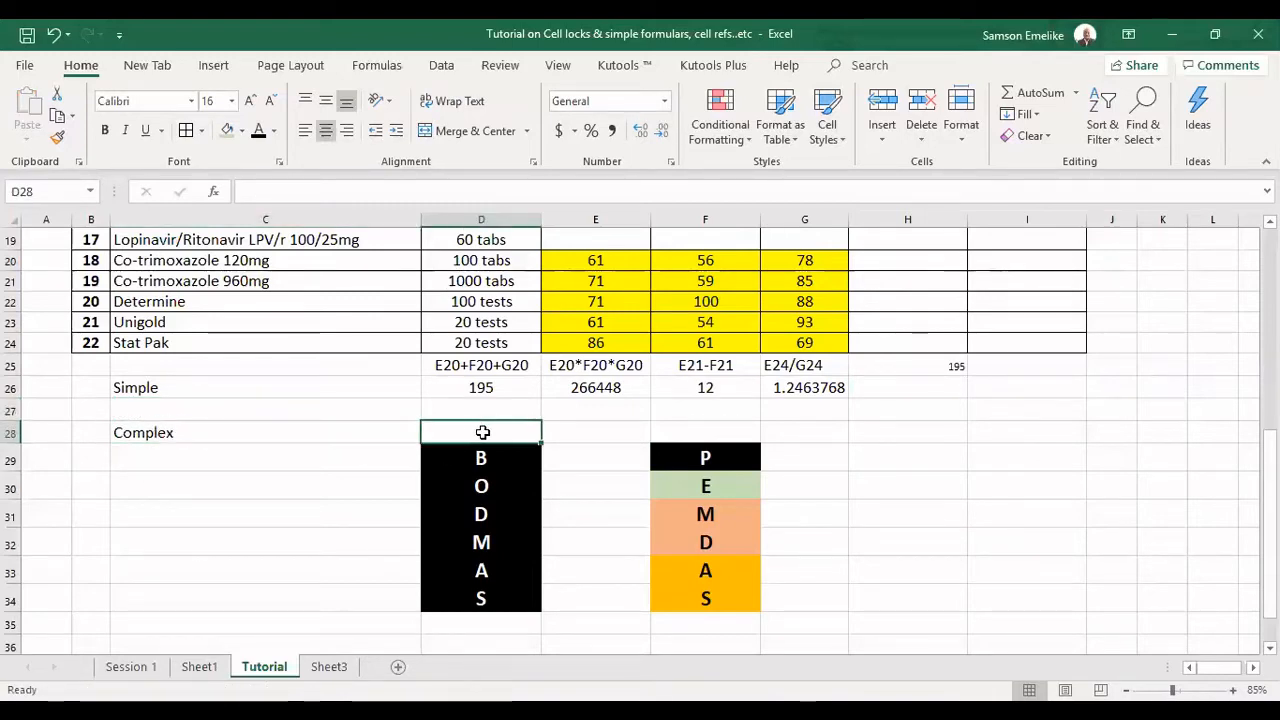
type("=")
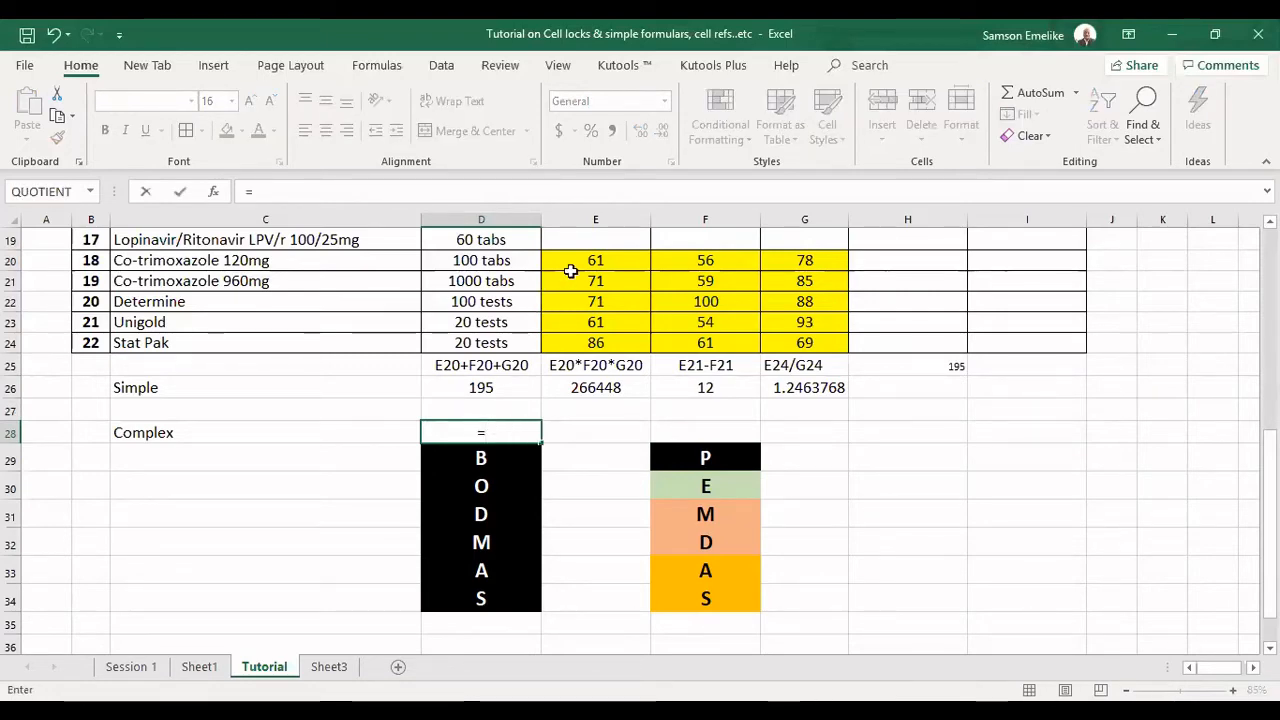
left_click(592, 258)
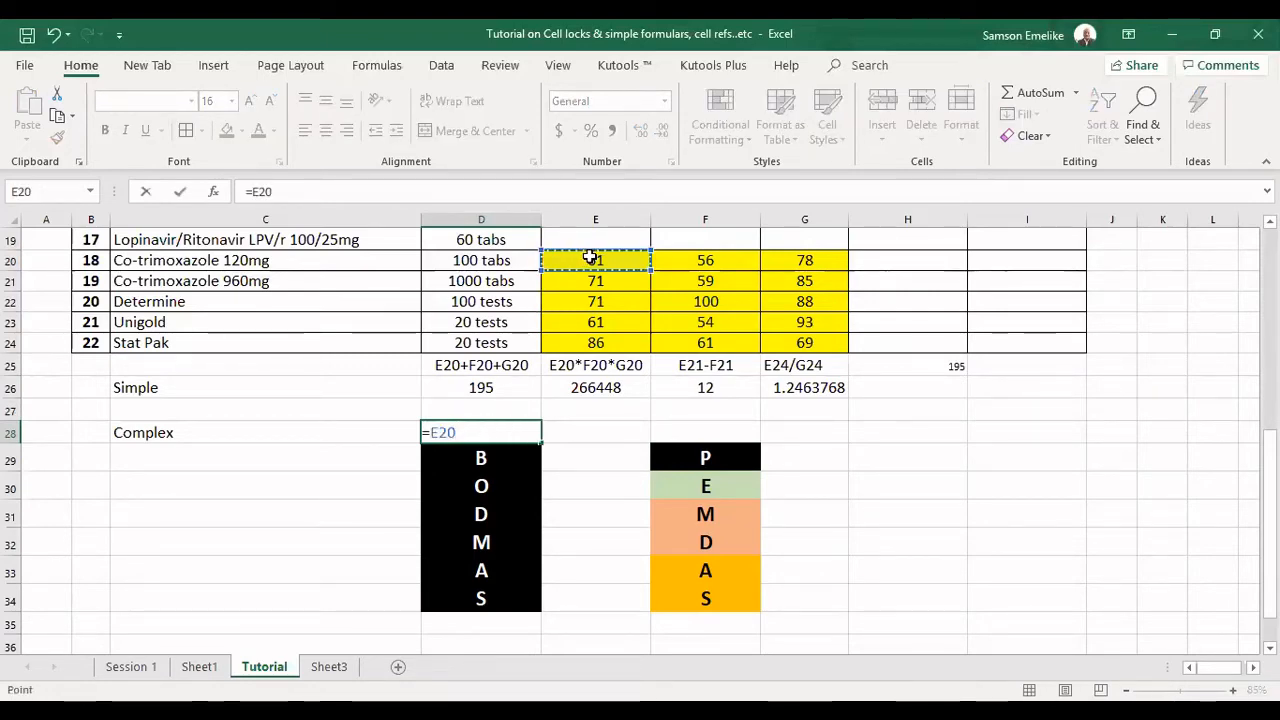
type("*")
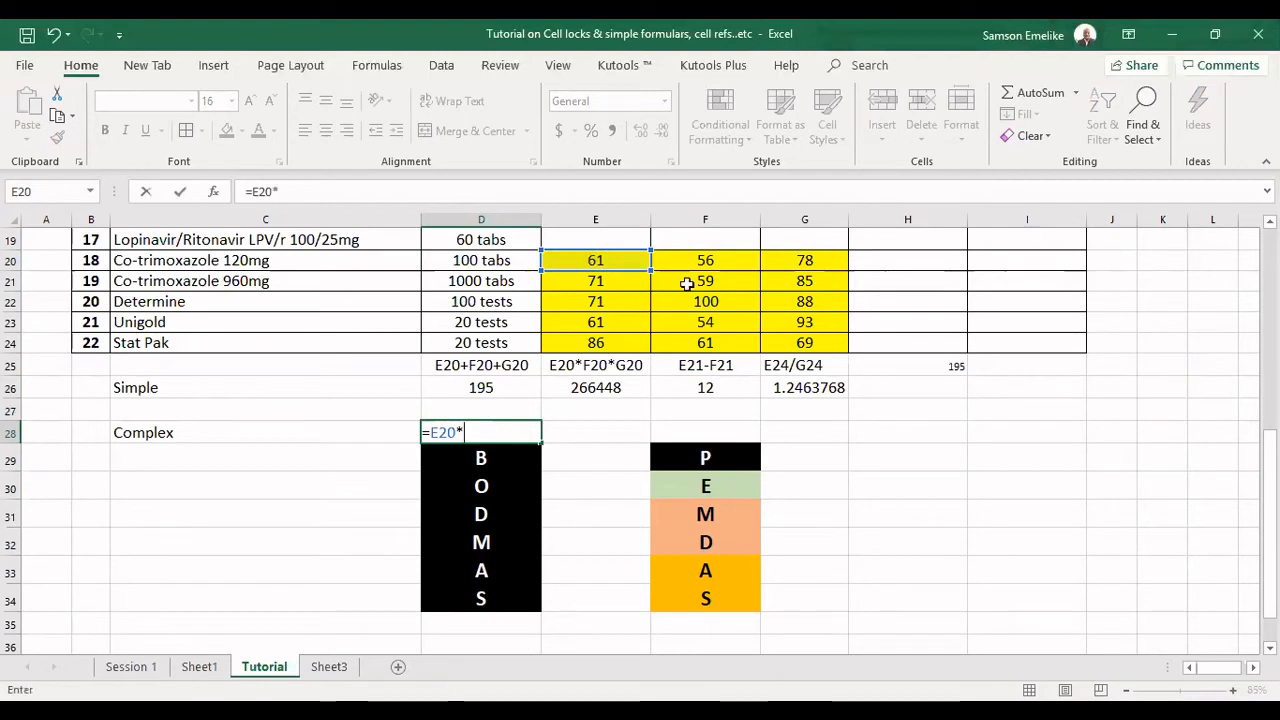
left_click(726, 260)
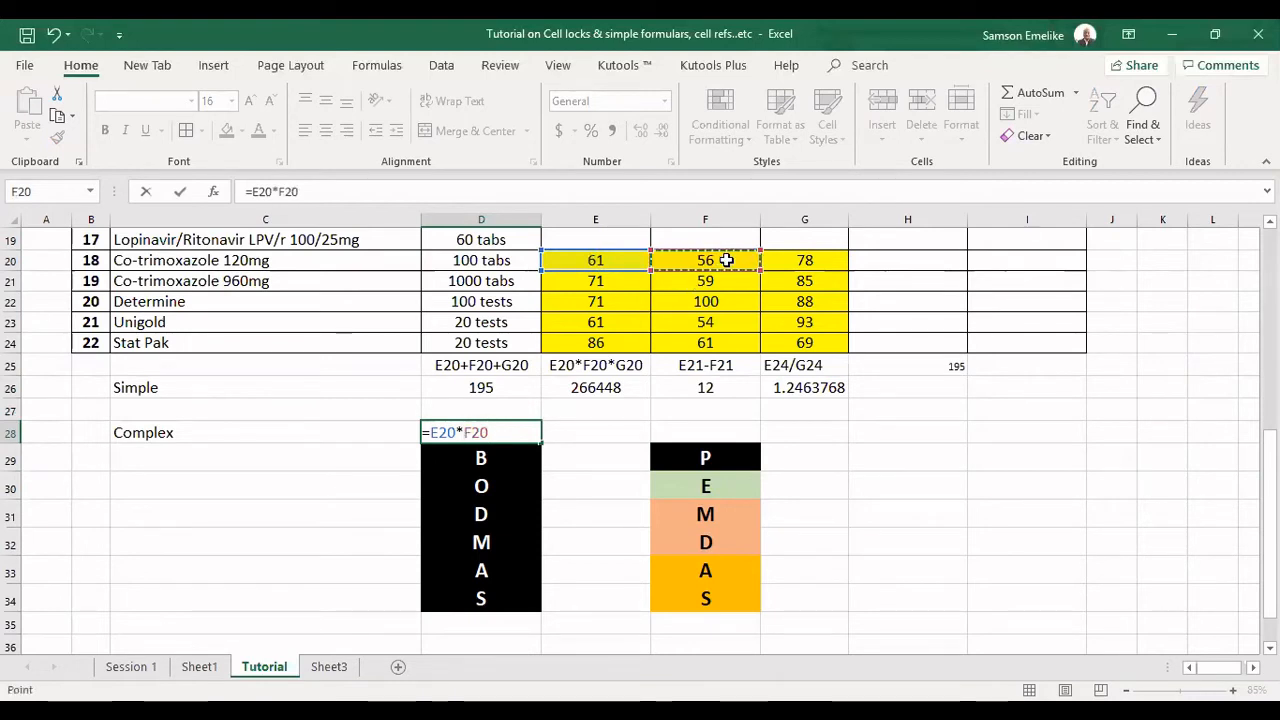
type("-")
left_click(804, 260)
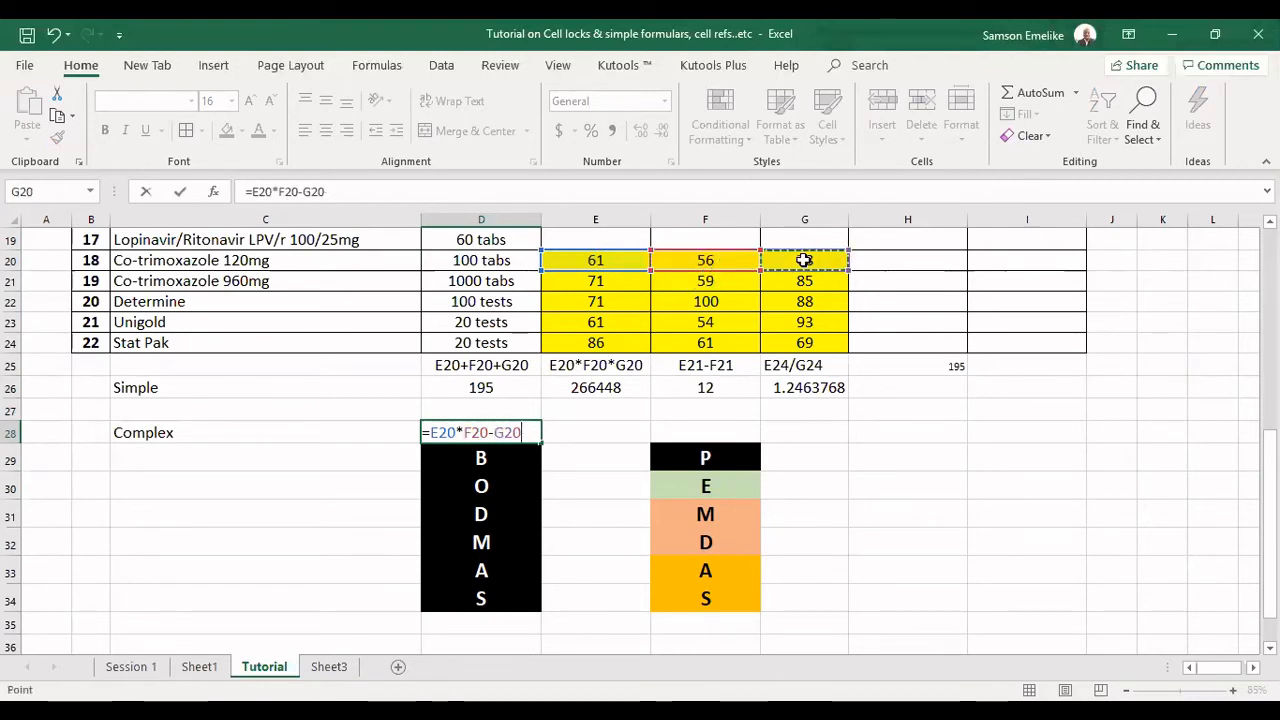
key("Tab")
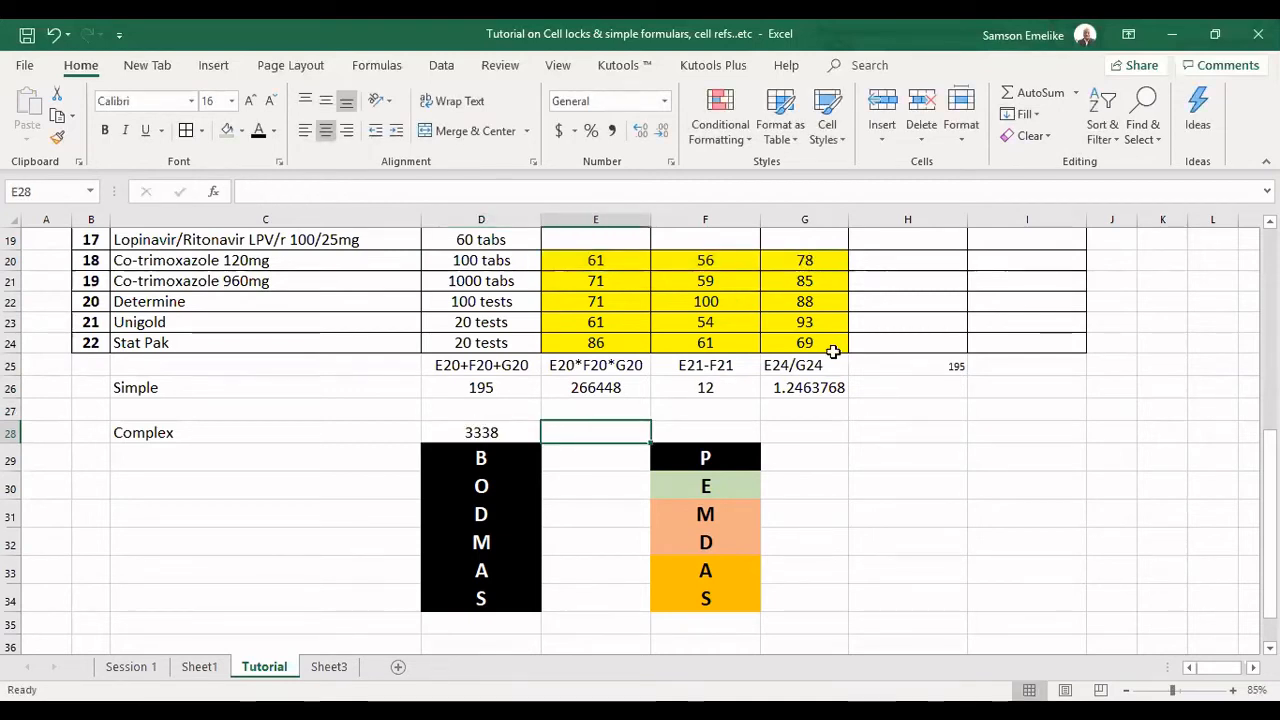
Fill the D28 formula one cell across into E28 so its relative references shift.
left_click(494, 431)
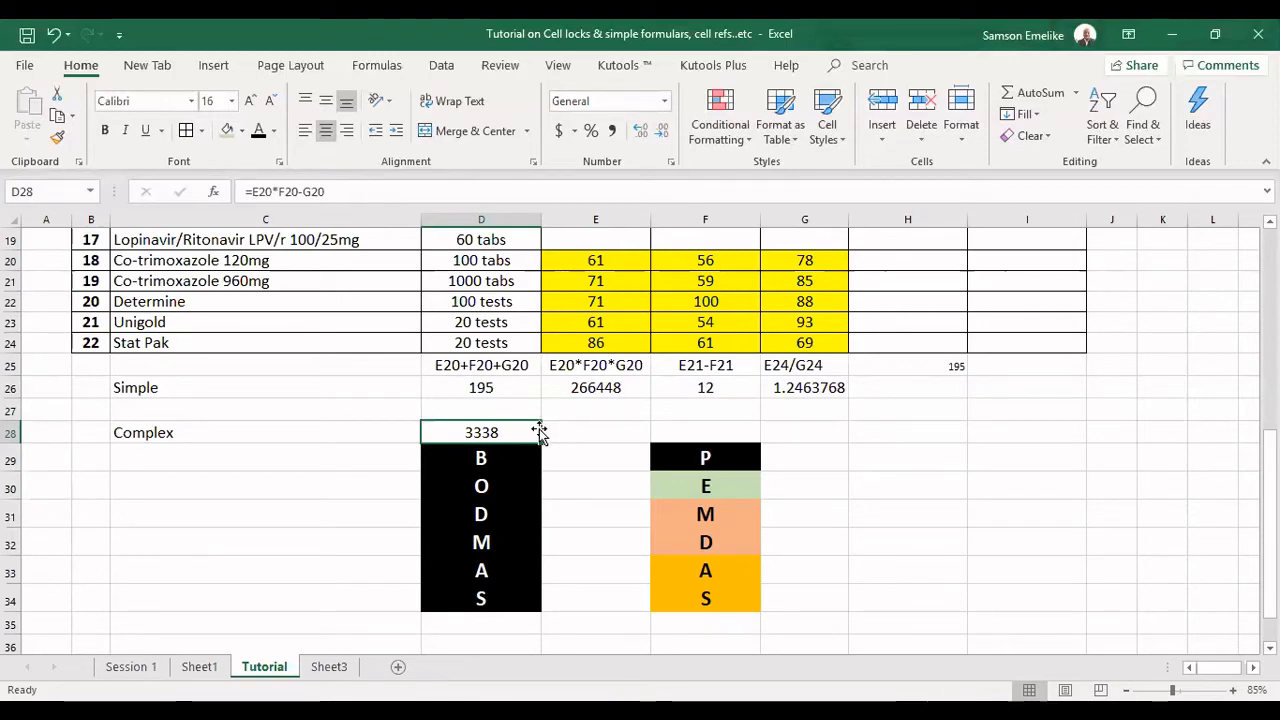
left_click_drag(538, 432, 568, 435)
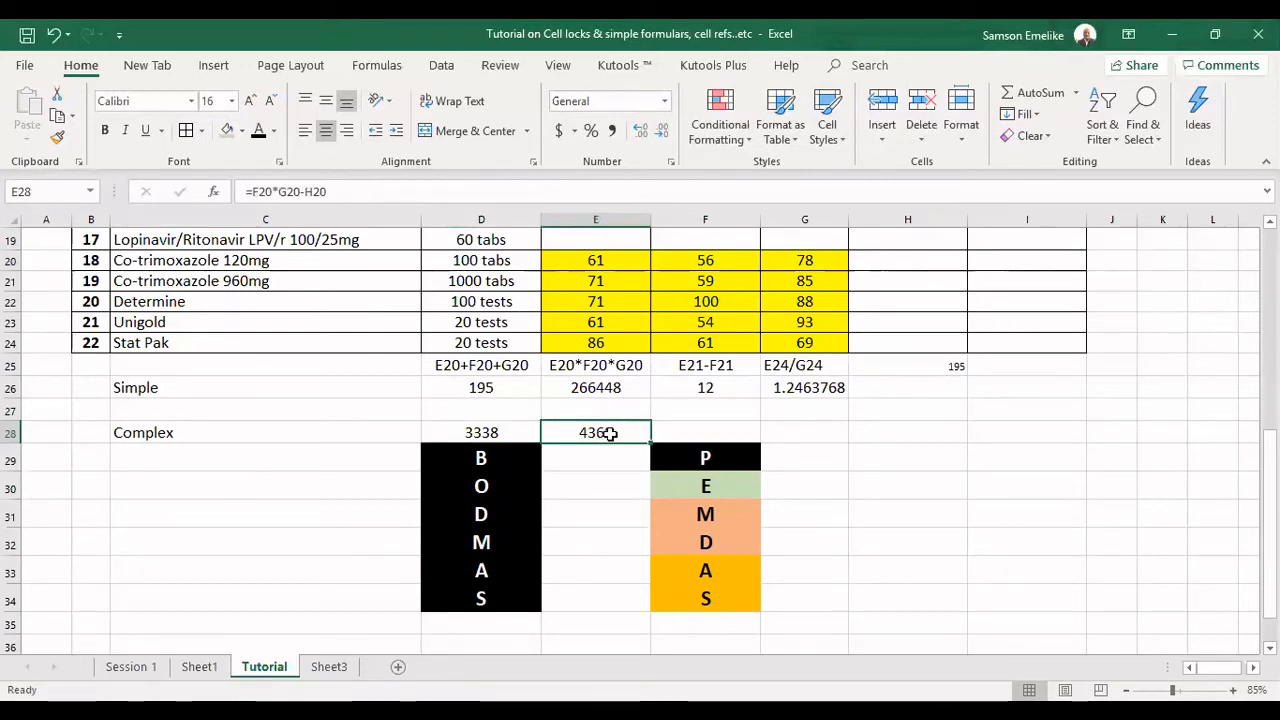
Compare the formulas in D28 and E28 and clear the filled copy from E28.
left_click(490, 432)
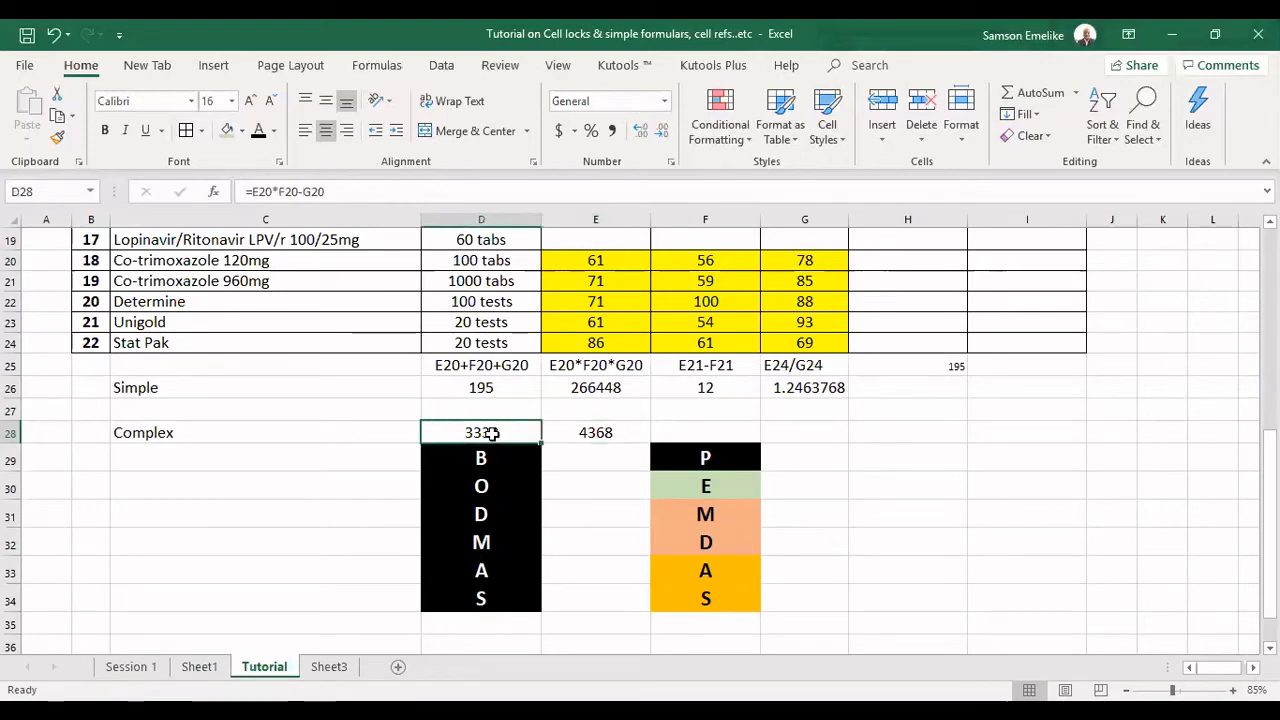
left_click(606, 428)
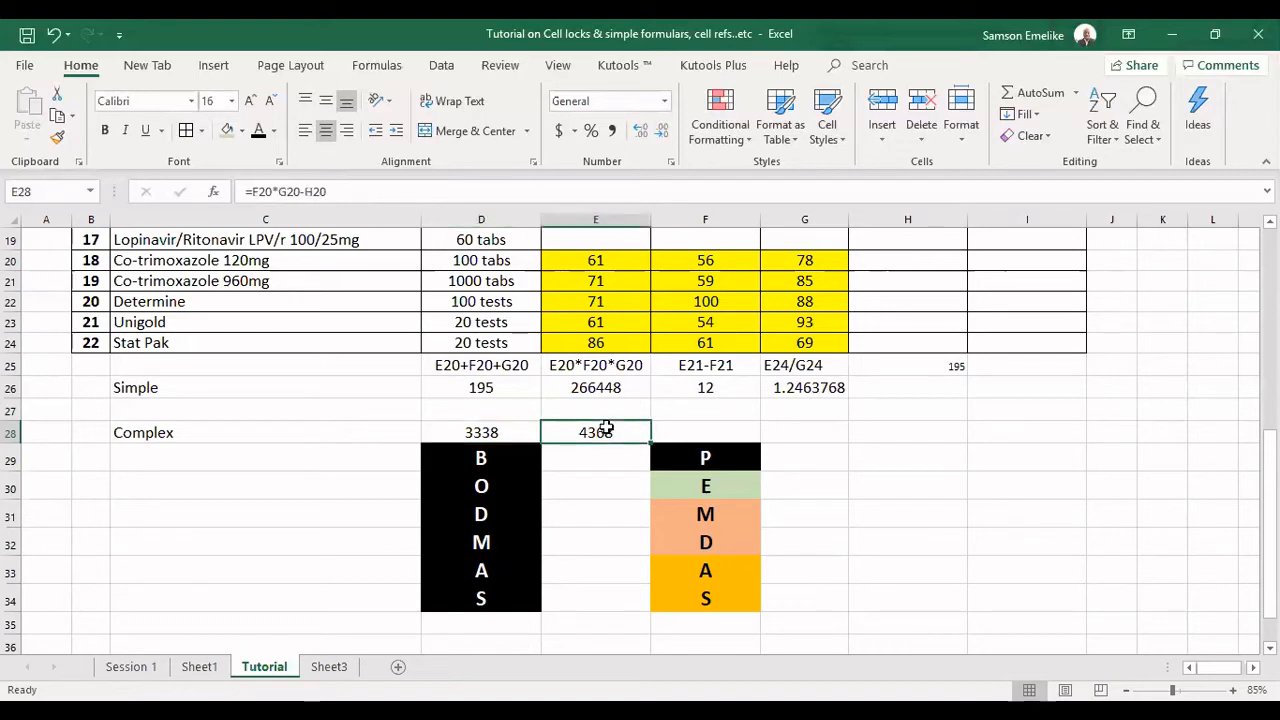
left_click(490, 432)
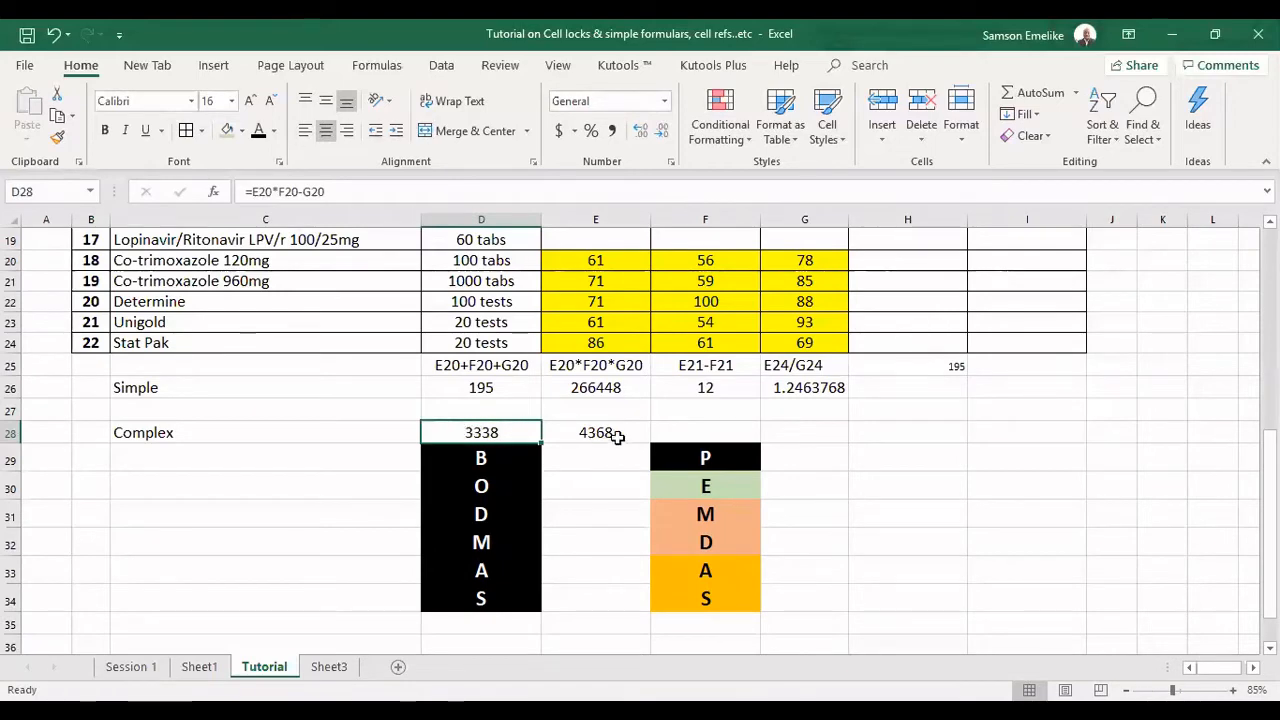
left_click(587, 430)
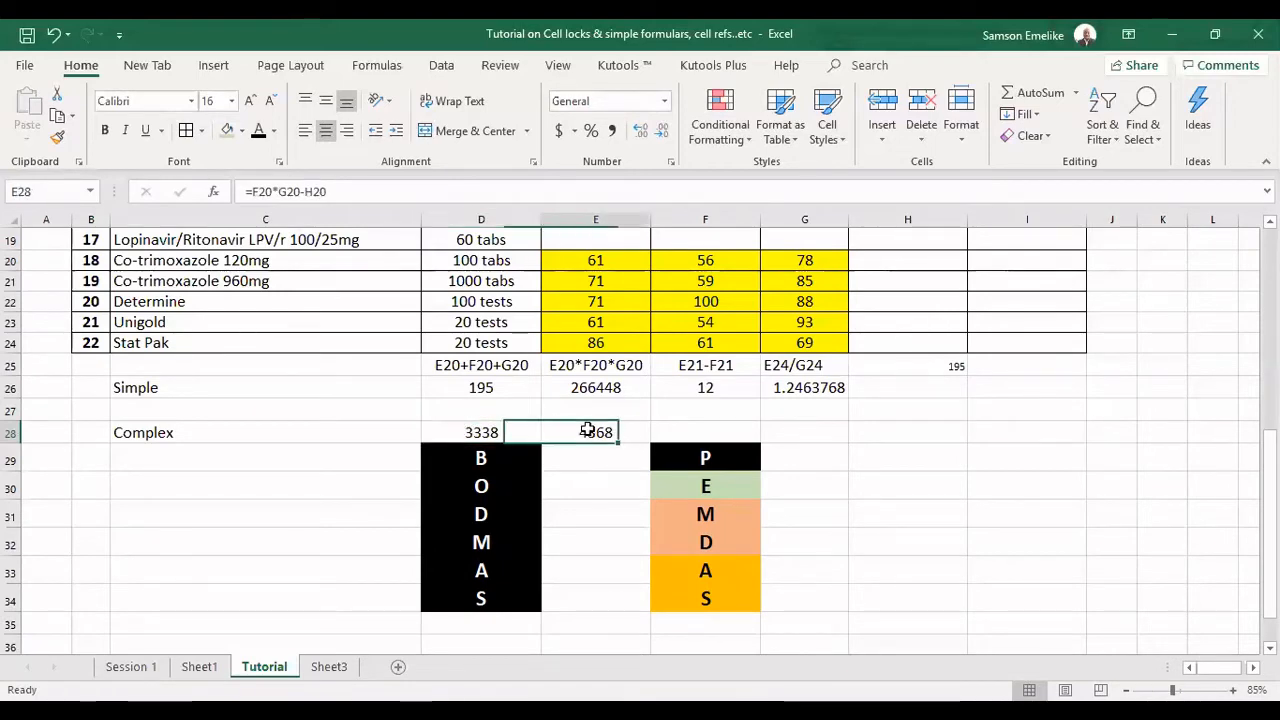
key("Delete")
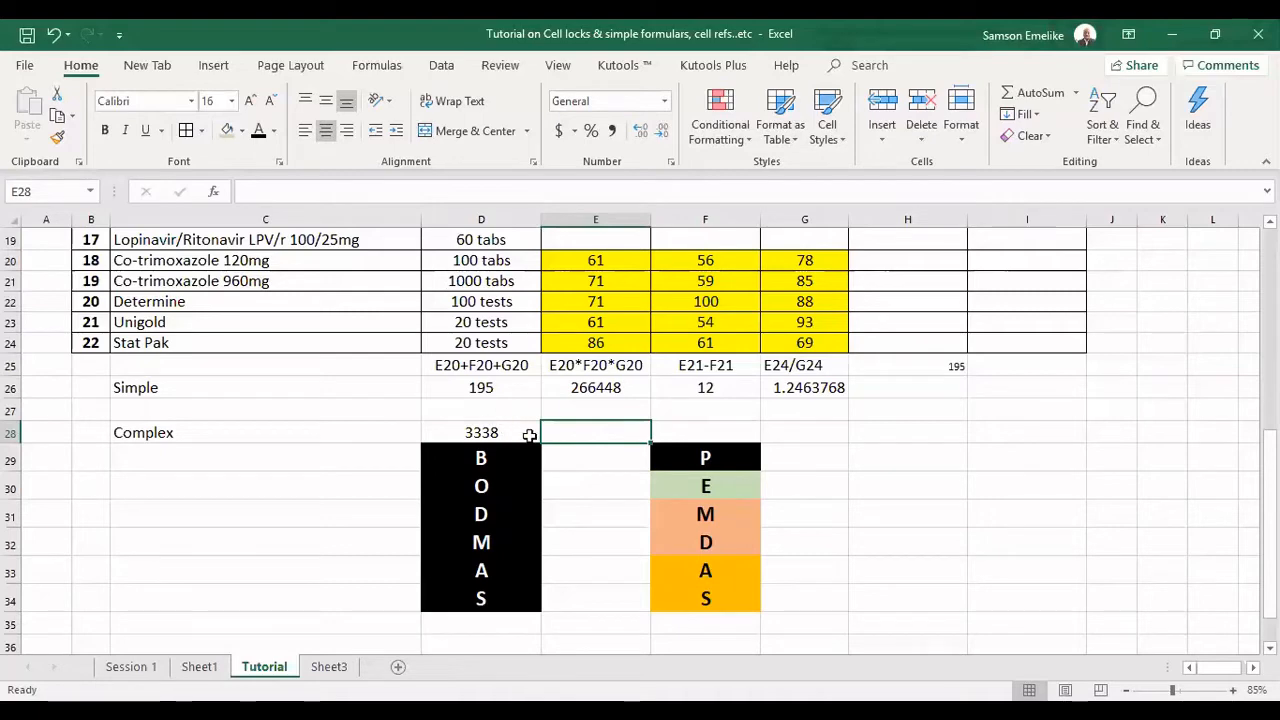
Lock all references in the D28 formula as absolute so it reads =$E$20*$F$20-$G$20.
left_click(498, 431)
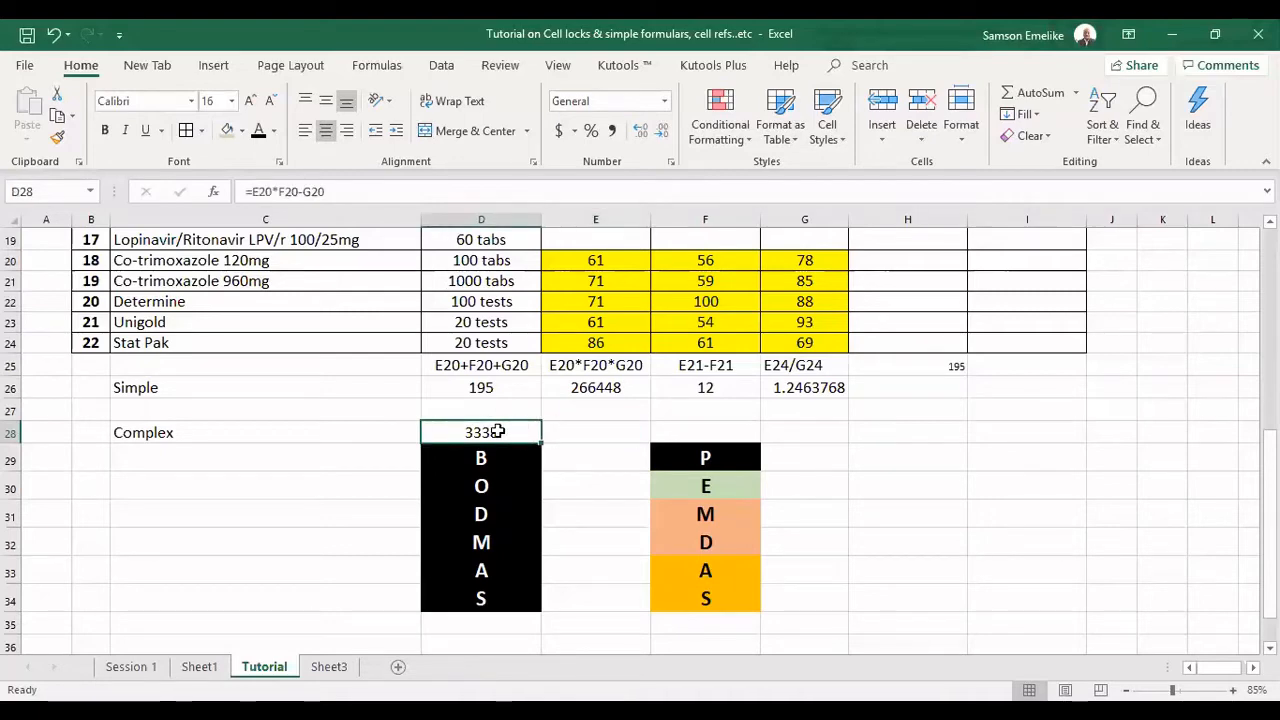
left_click(337, 191)
left_click_drag(260, 191, 253, 191)
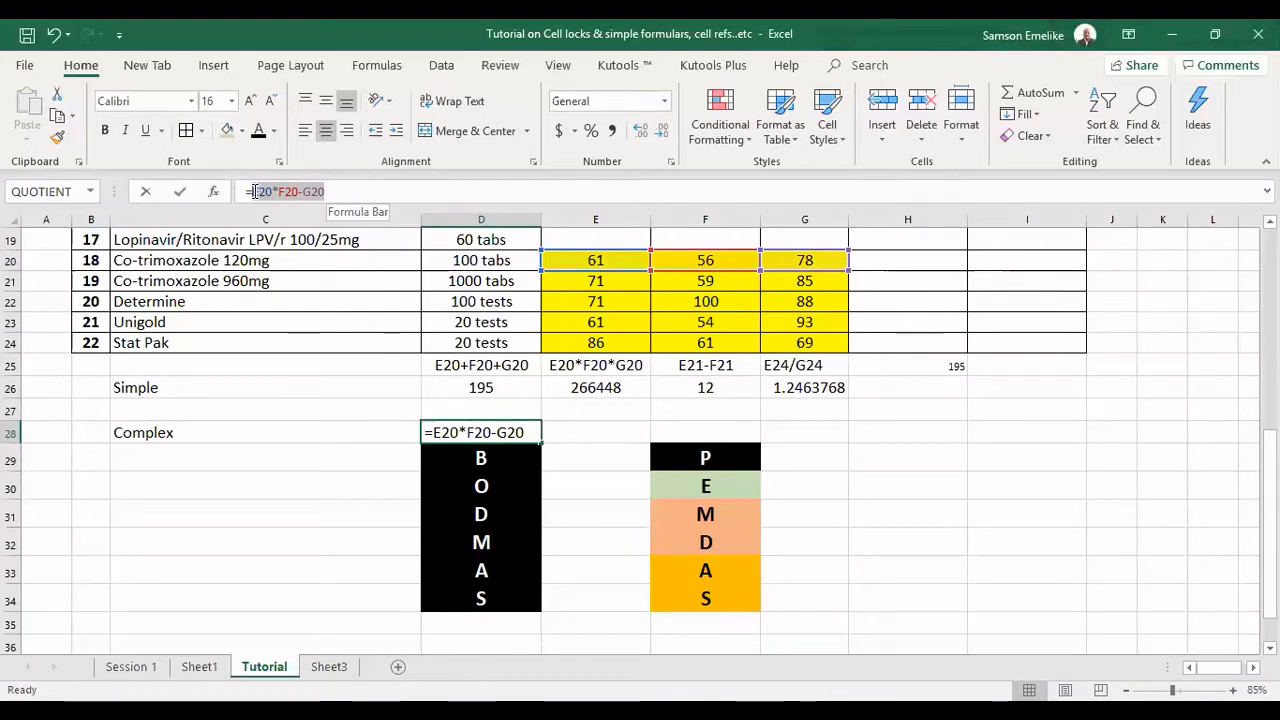
key("F4")
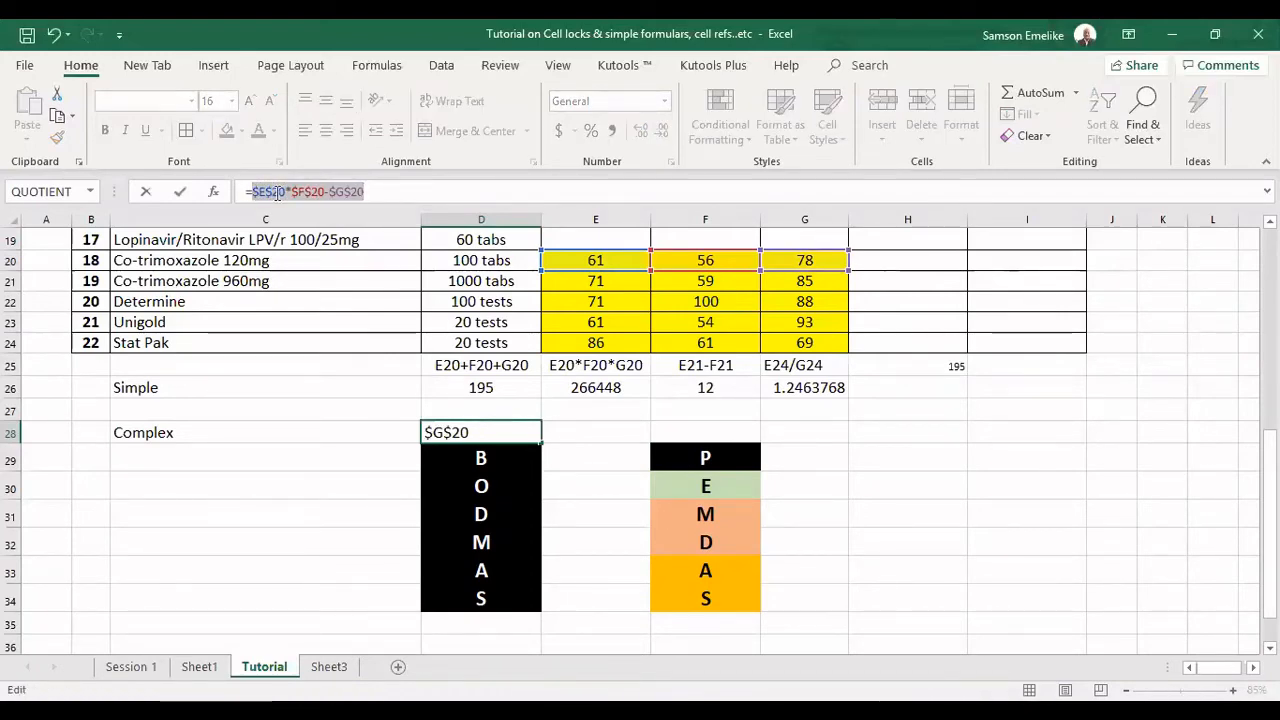
key("Return")
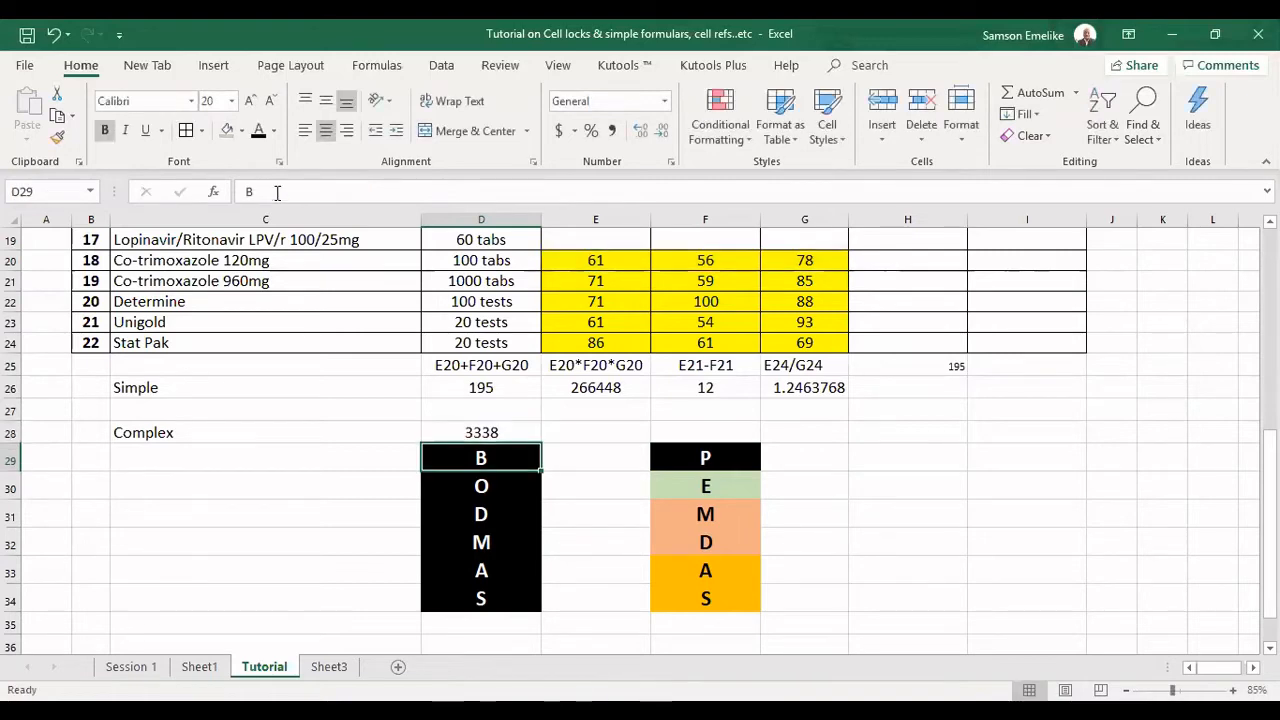
Fill the absolute-reference formula from D28 one cell across into E28 and inspect the copied formula.
left_click(512, 432)
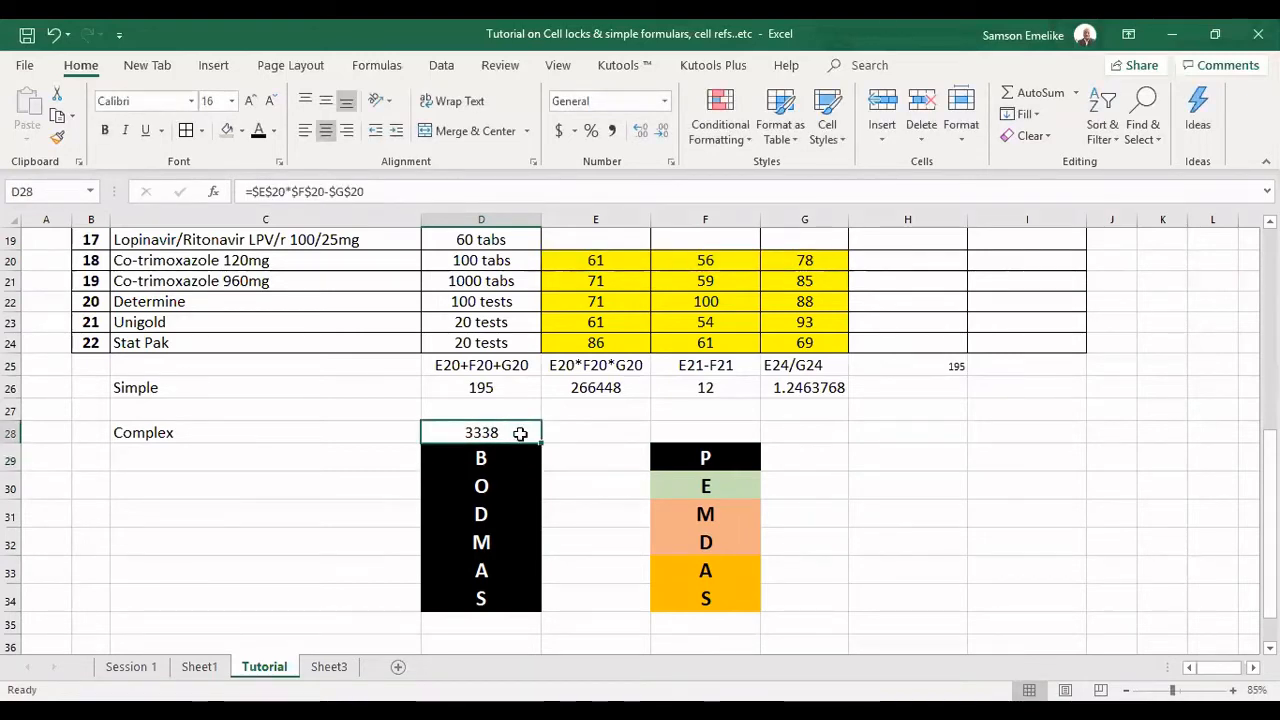
left_click_drag(538, 445, 602, 445)
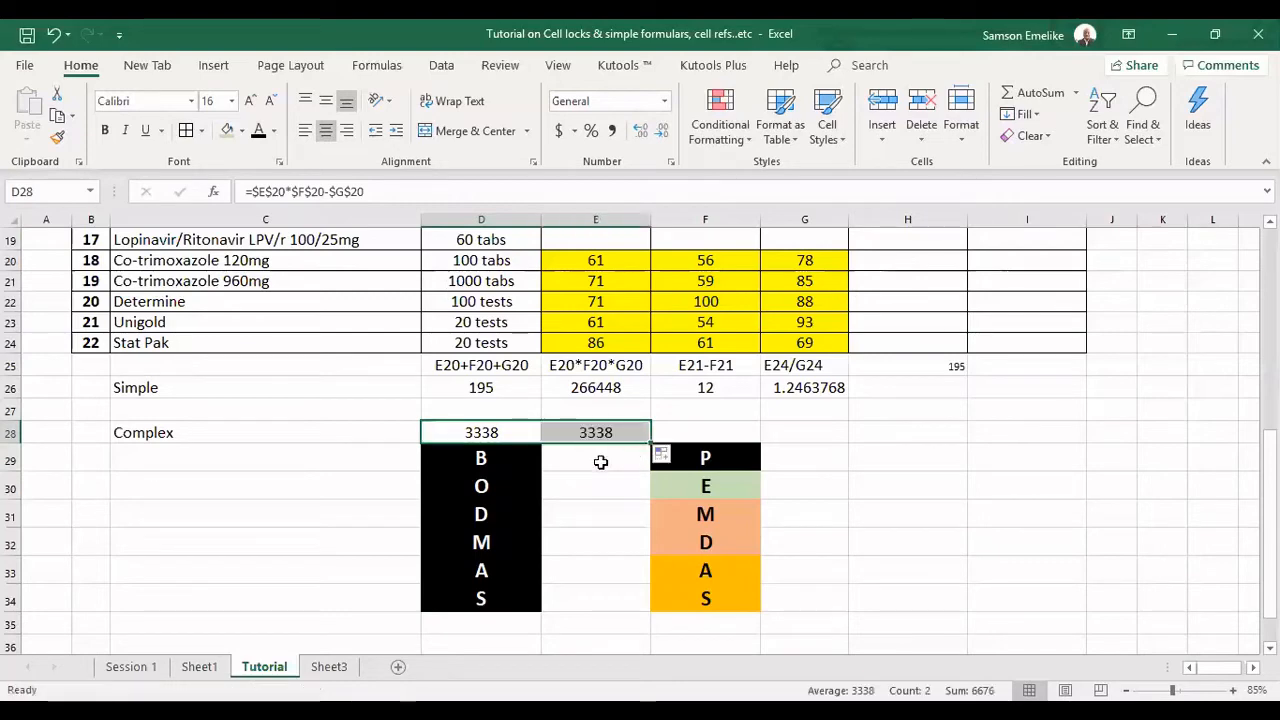
left_click(605, 431)
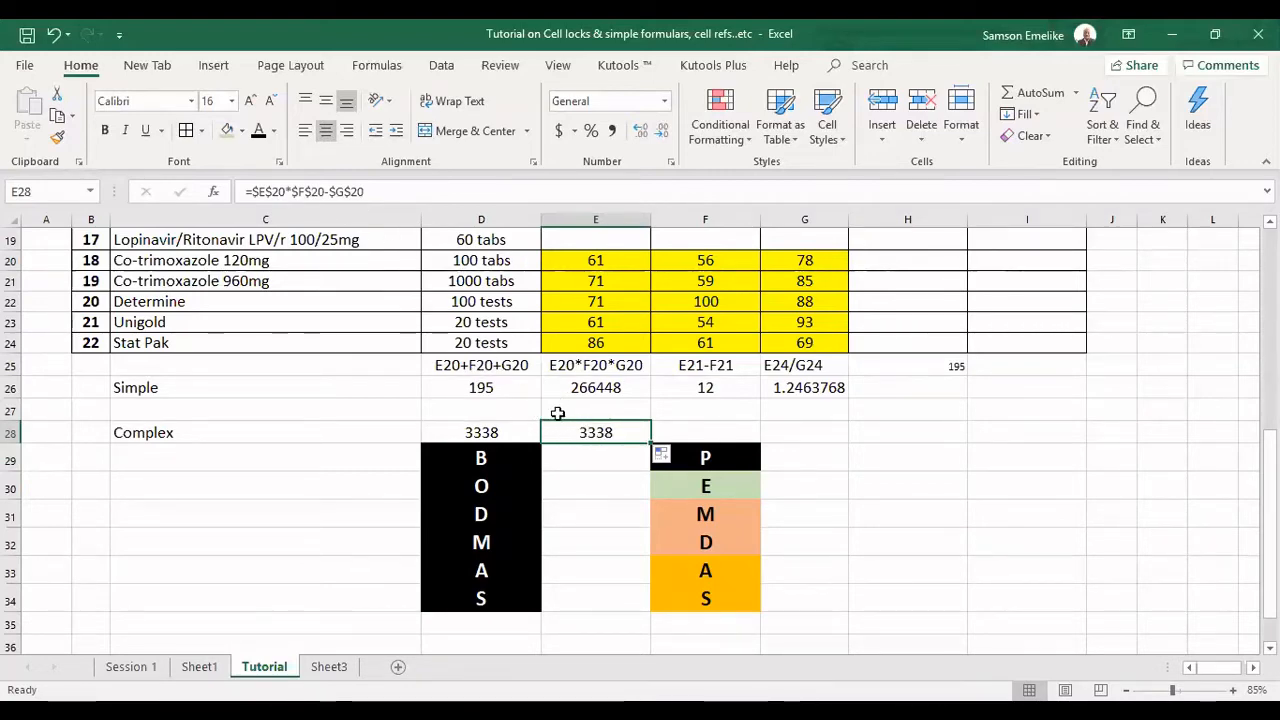
Cycle the locked references in E28 back to relative ones so the formula reads =E20*F20-G20.
left_click_drag(384, 191, 256, 191)
key("F4")
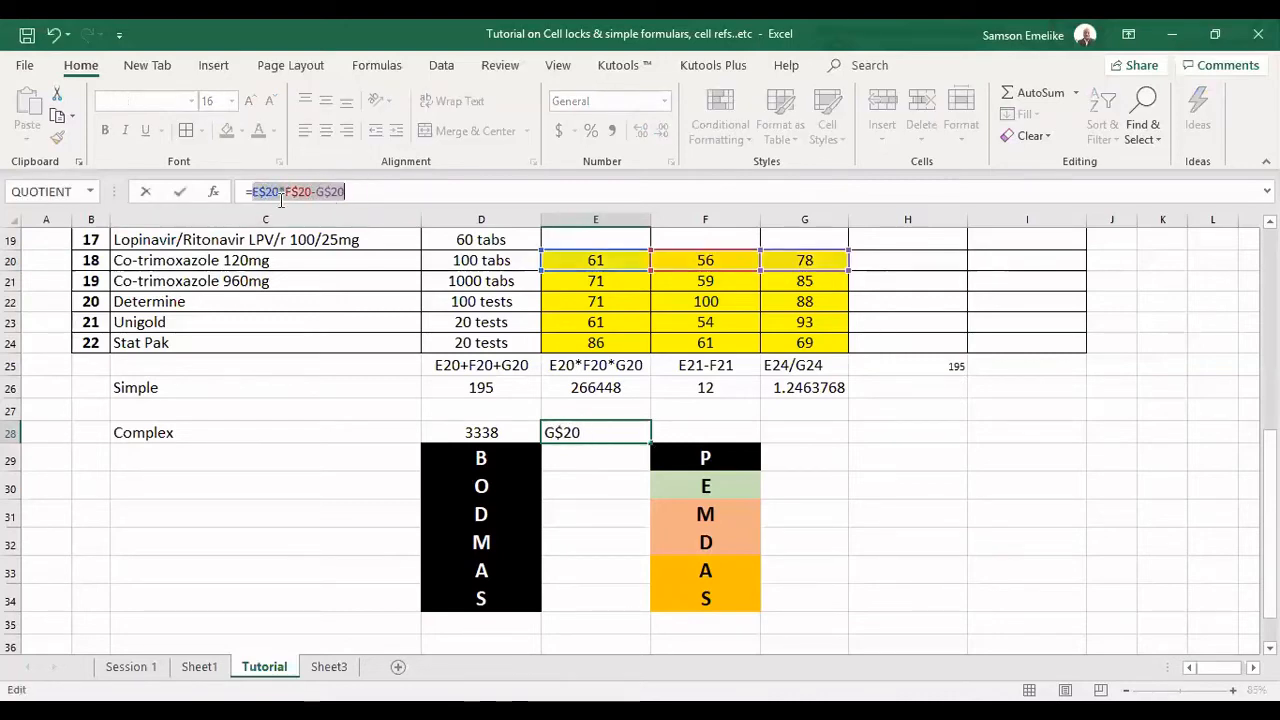
key("F4")
key("F4")
key("F4")
key("F4")
key("F4")
key("F4")
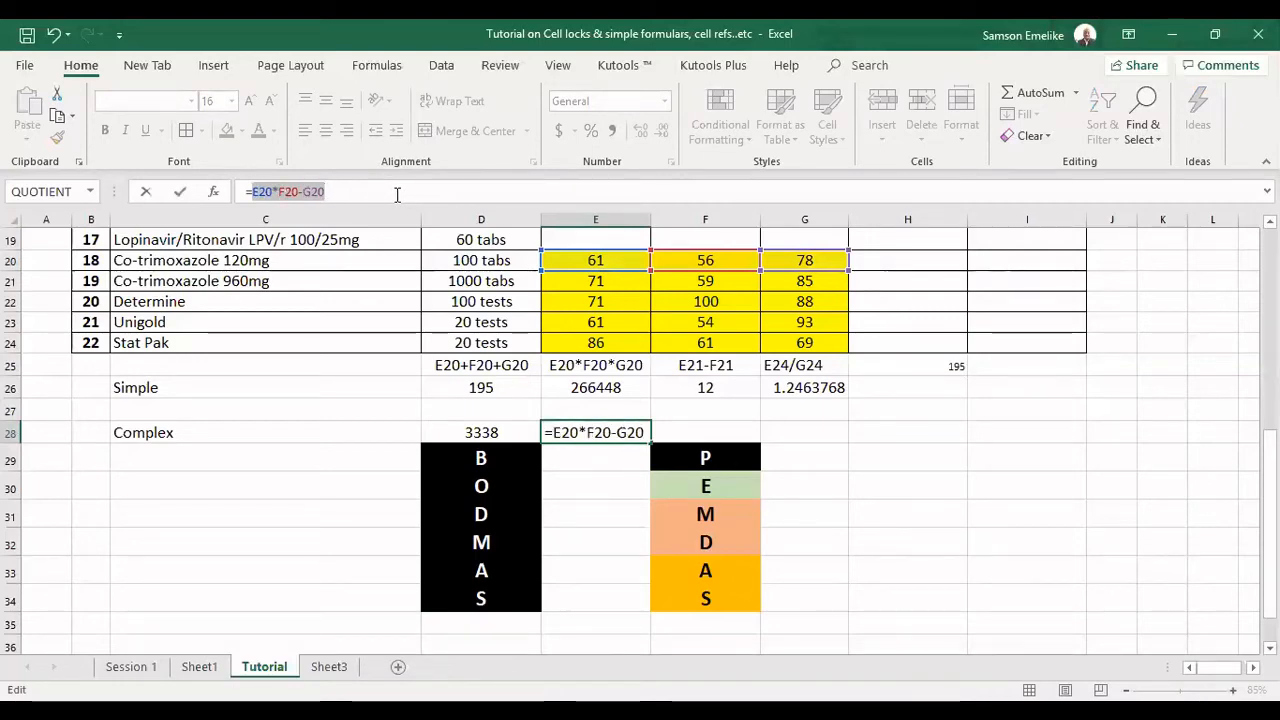
key("Return")
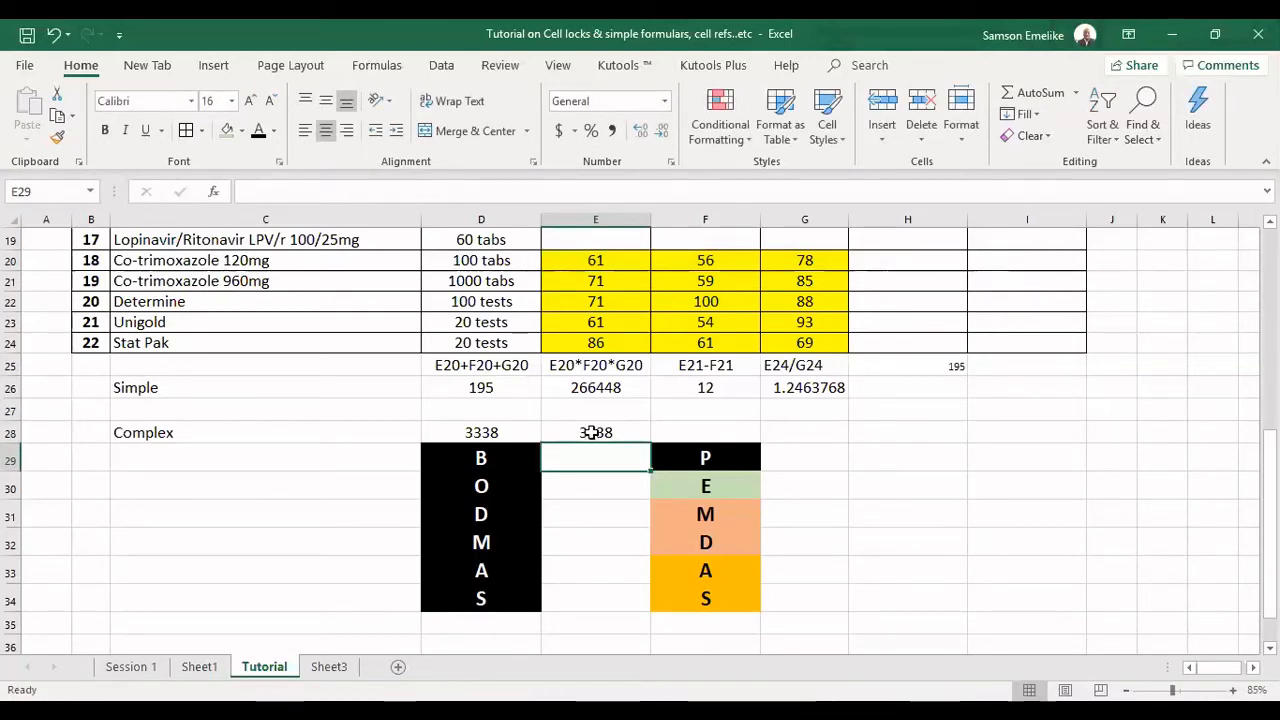
Cycle D28's references through row-locked and column-locked forms back to relative, ending with =E20*F20-G20.
left_click(500, 433)
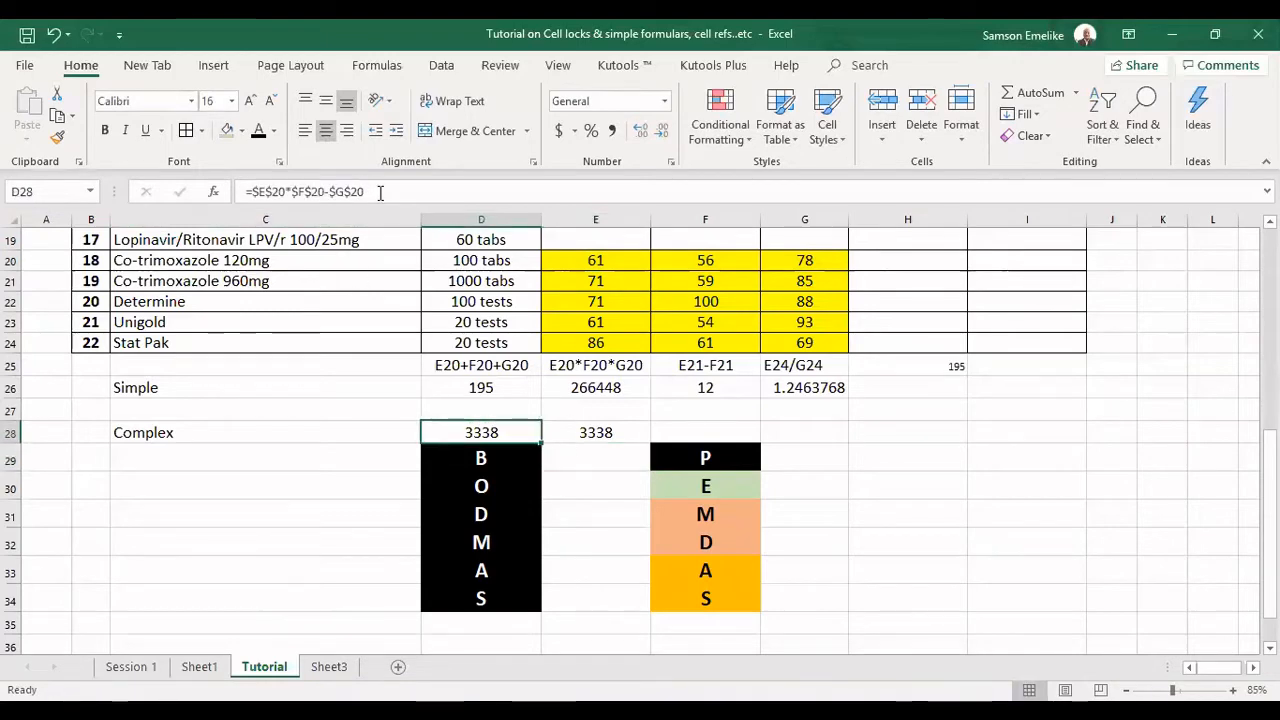
left_click_drag(366, 191, 263, 191)
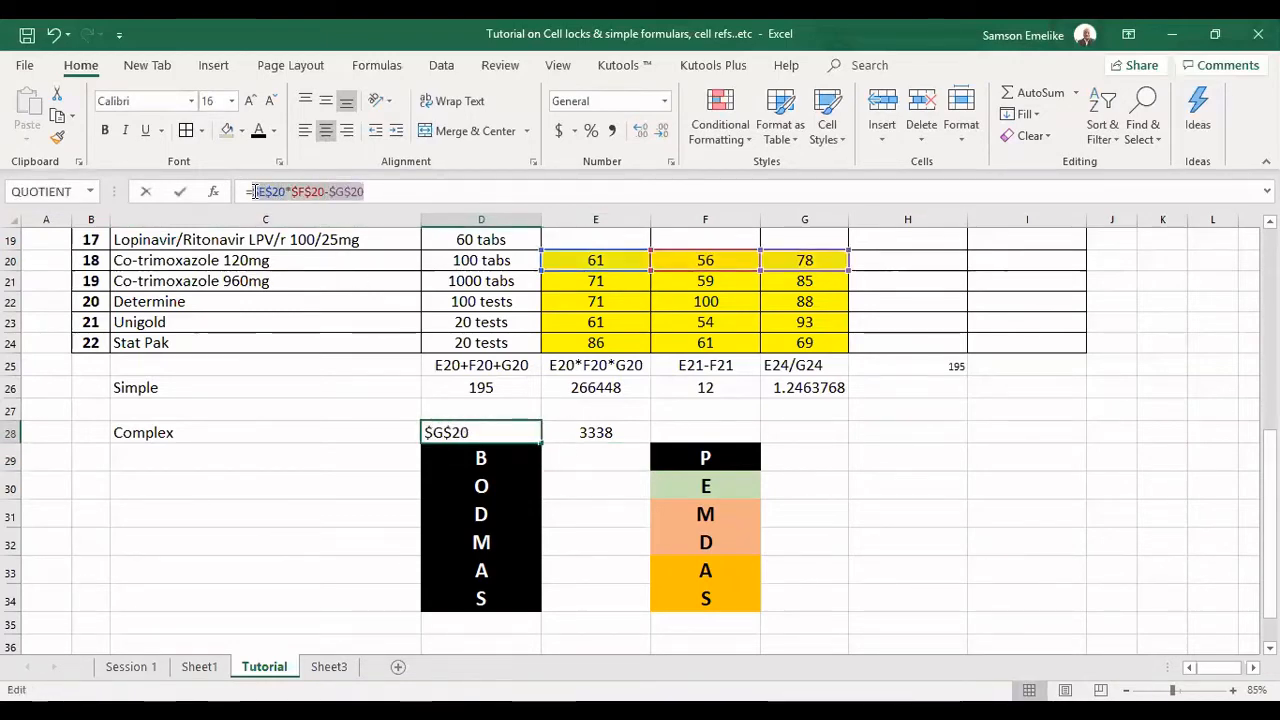
key("F4")
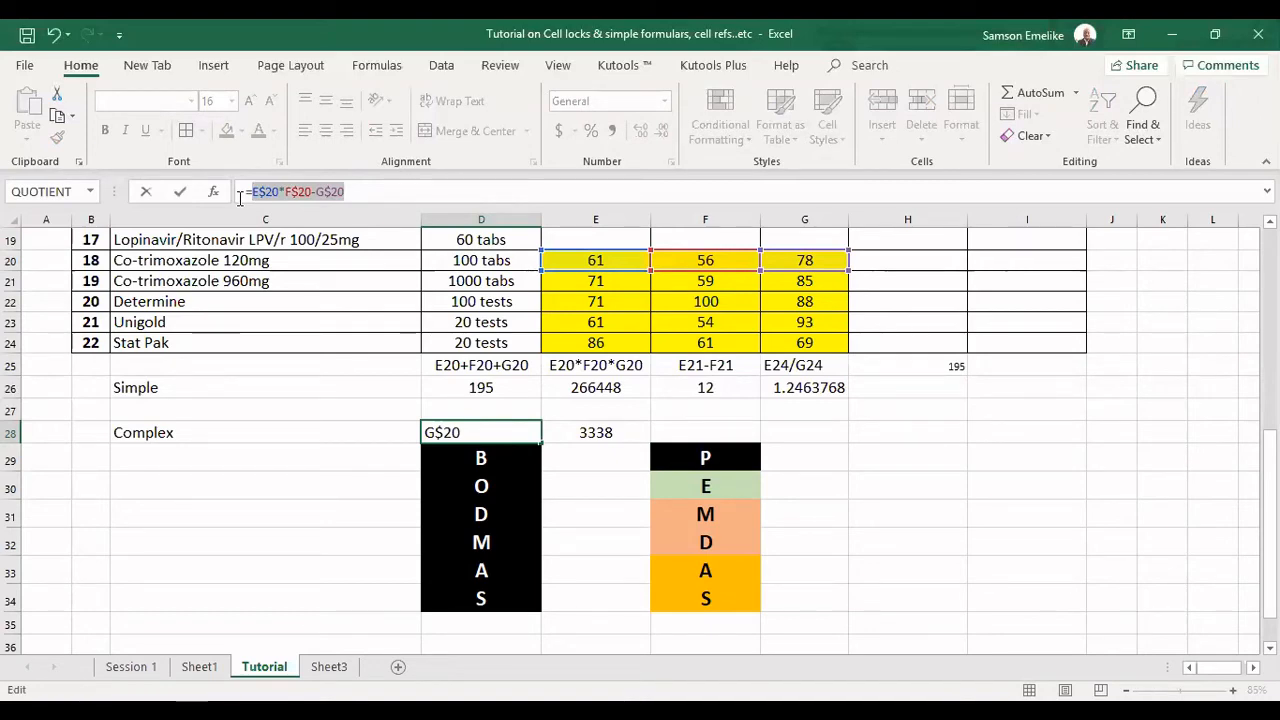
key("F4")
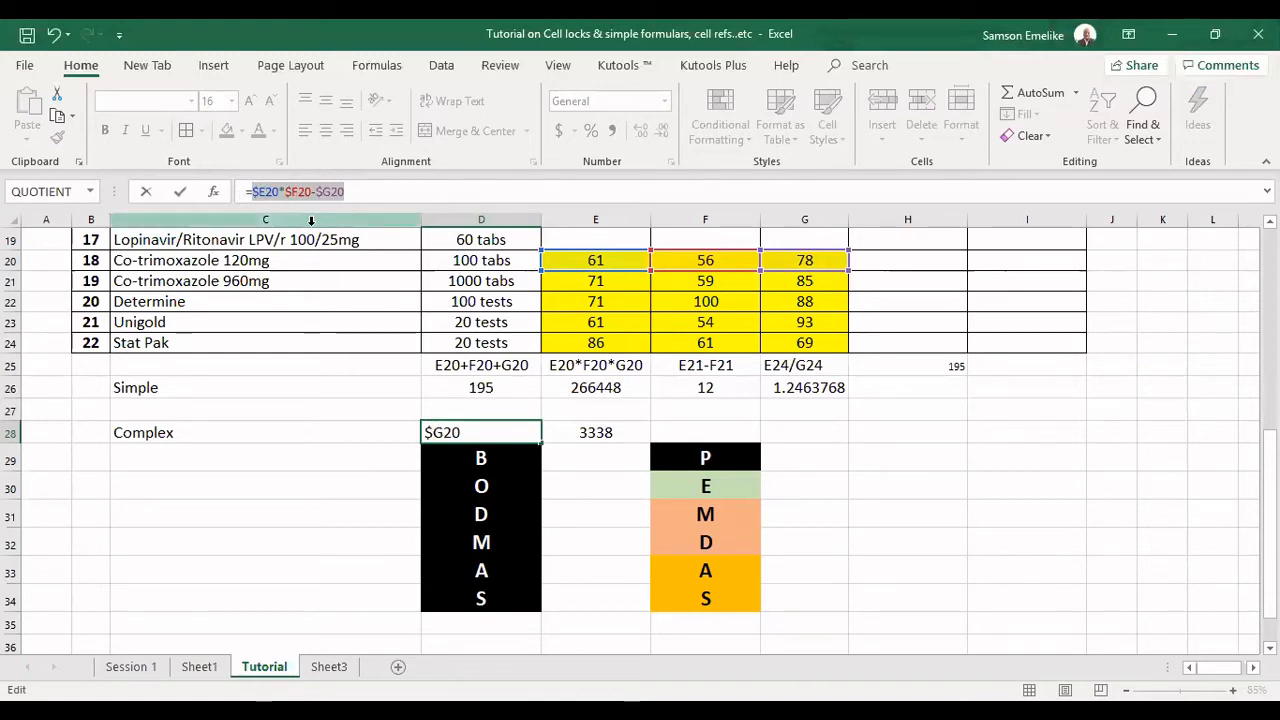
key("F4")
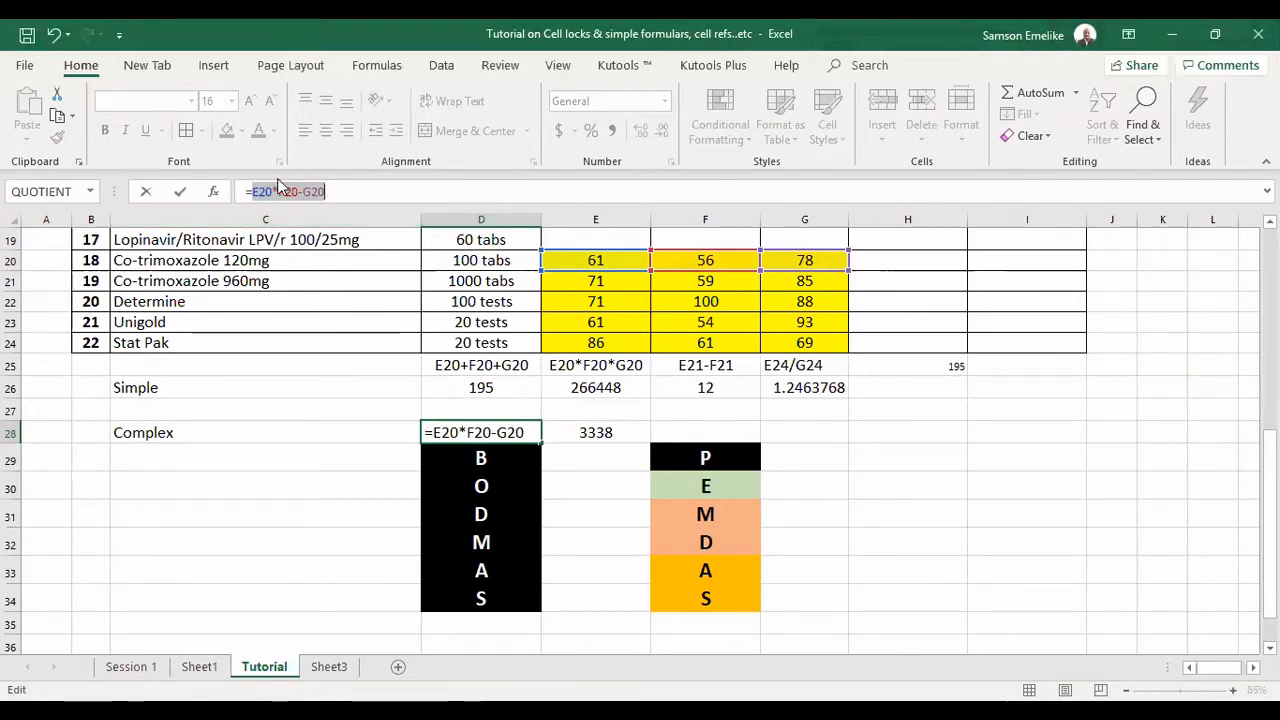
key("Return")
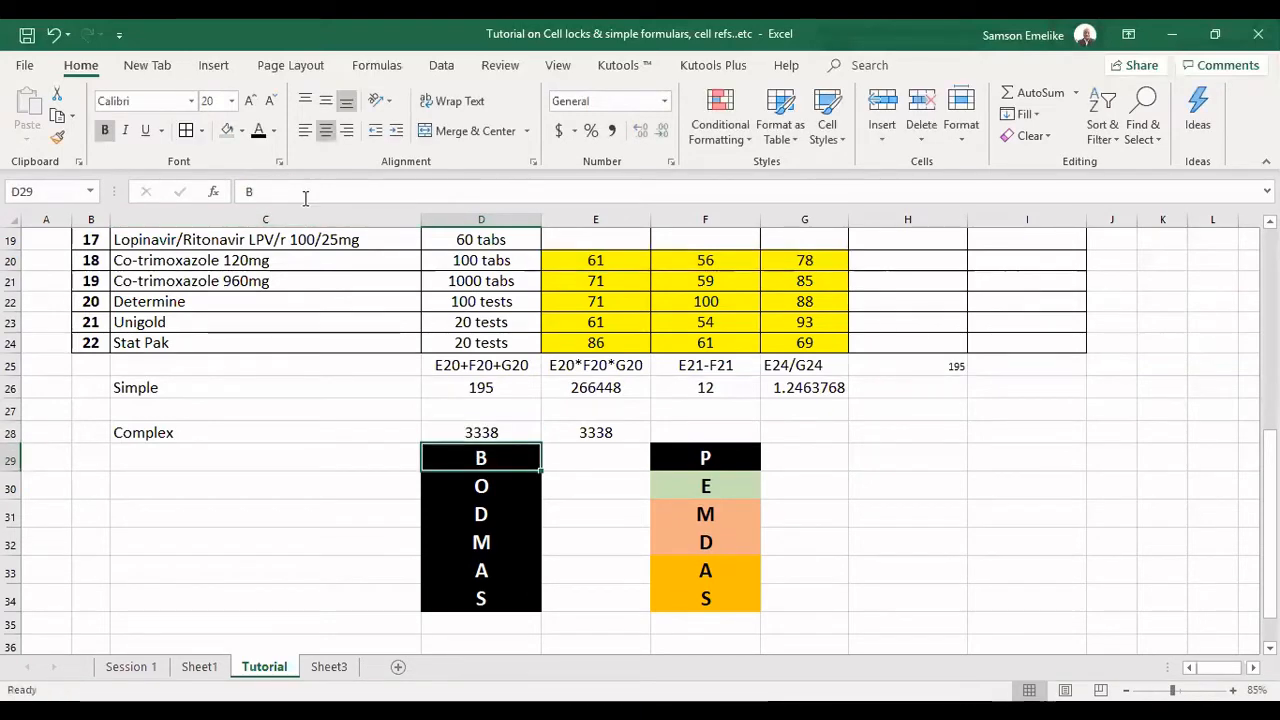
Add parentheses around the subtraction in E28 so the formula reads =E20*(F20-G20).
left_click(618, 432)
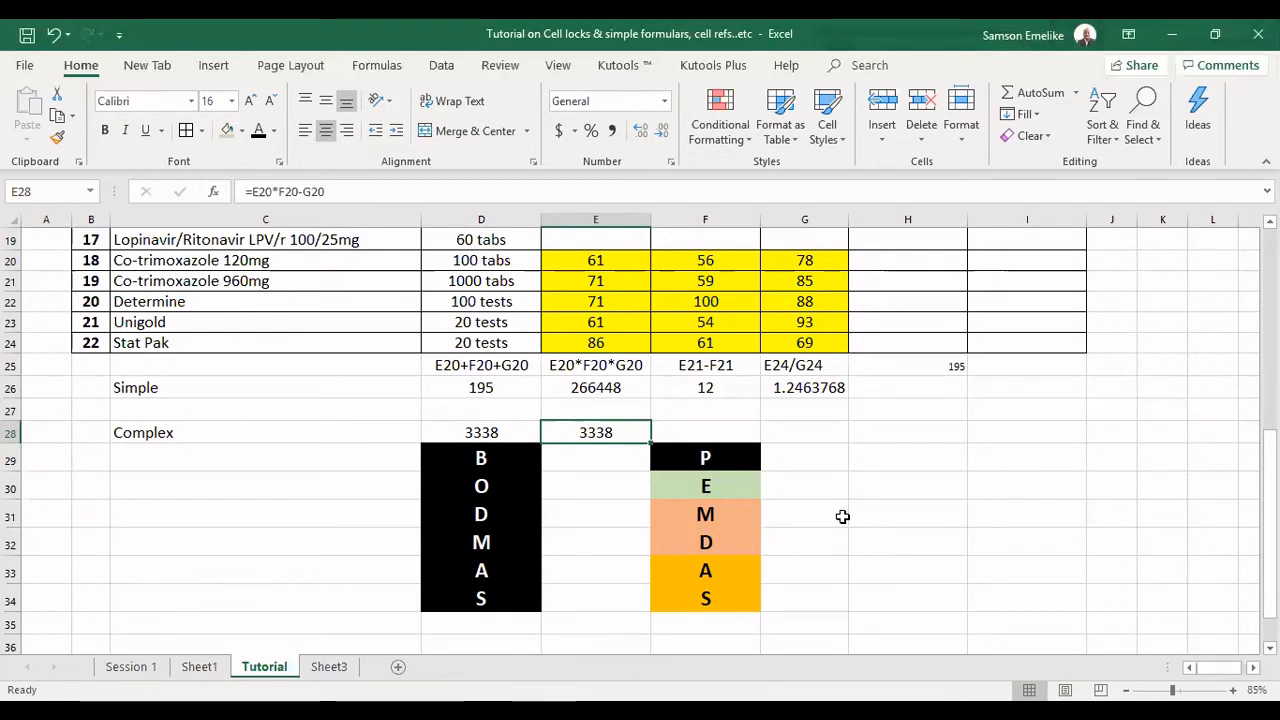
left_click(279, 191)
type("(")
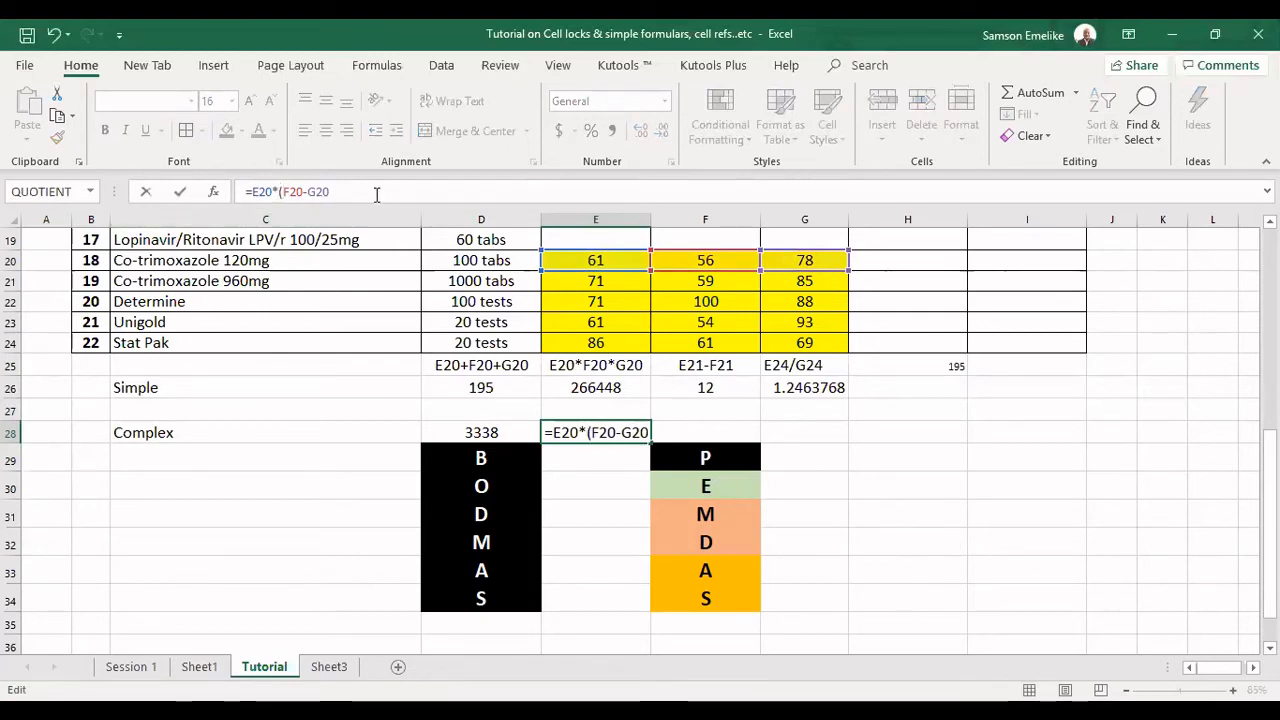
left_click(377, 194)
type(")")
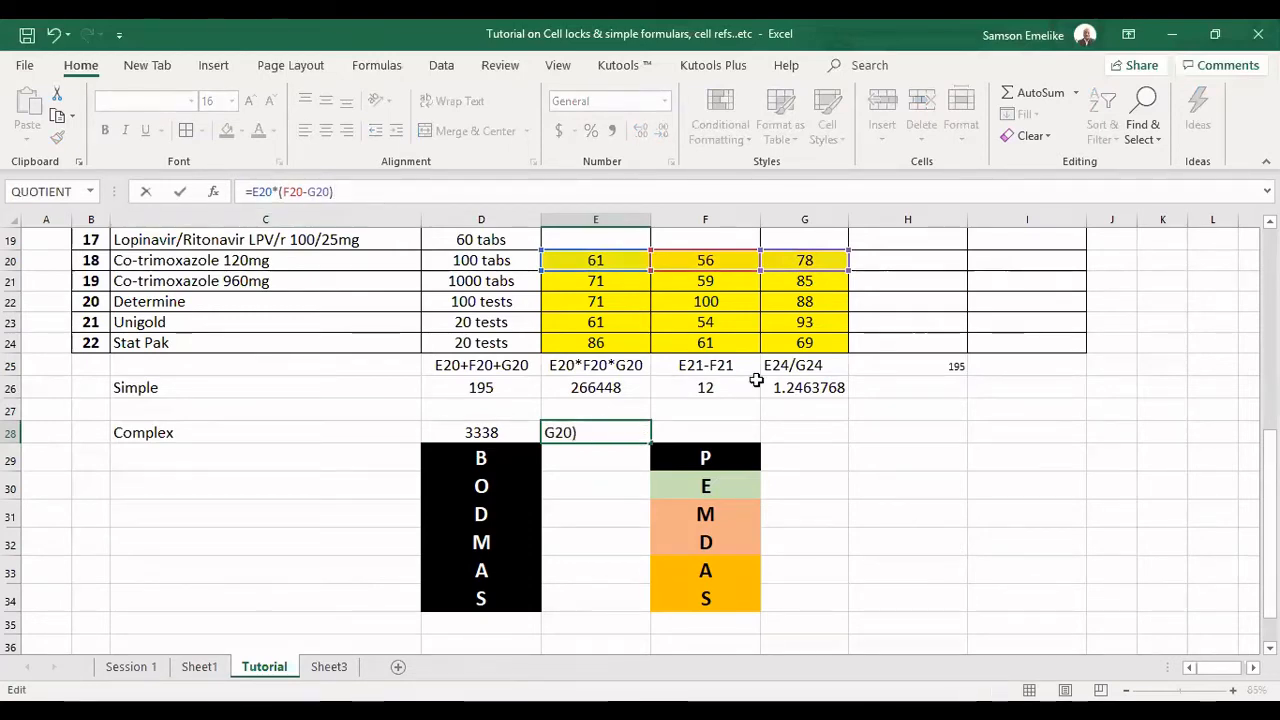
key("Return")
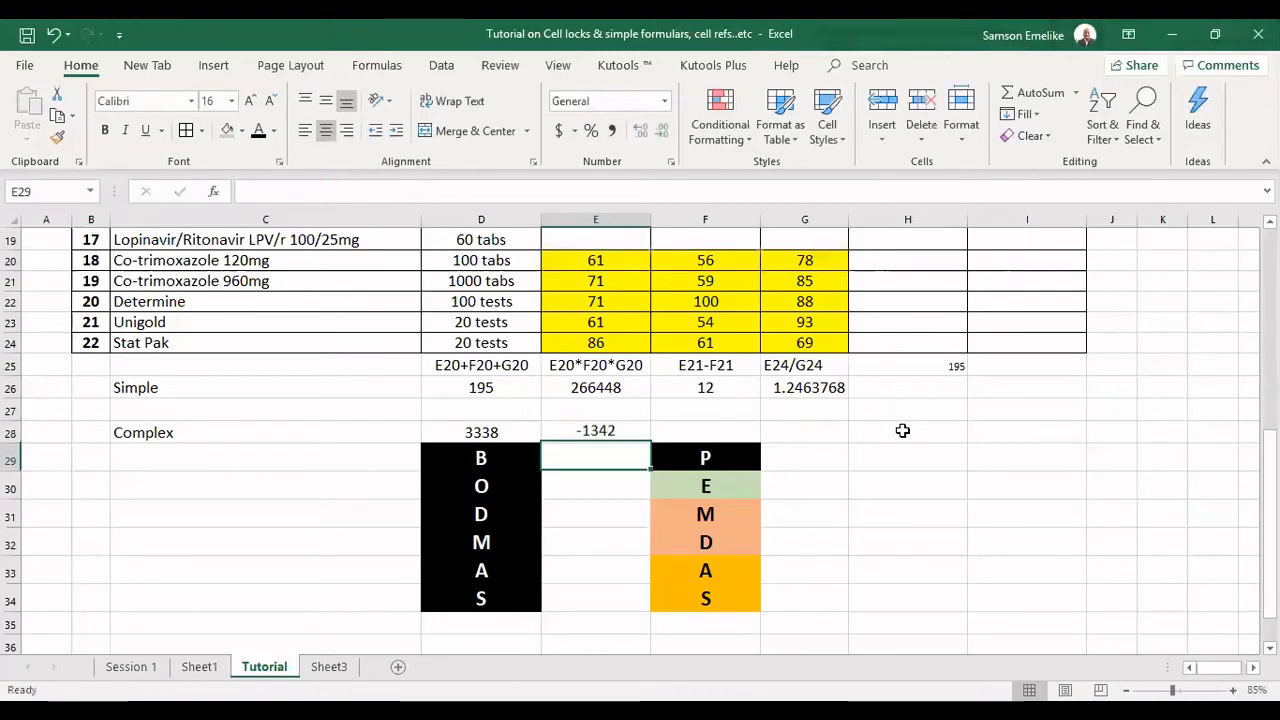
left_click(609, 433)
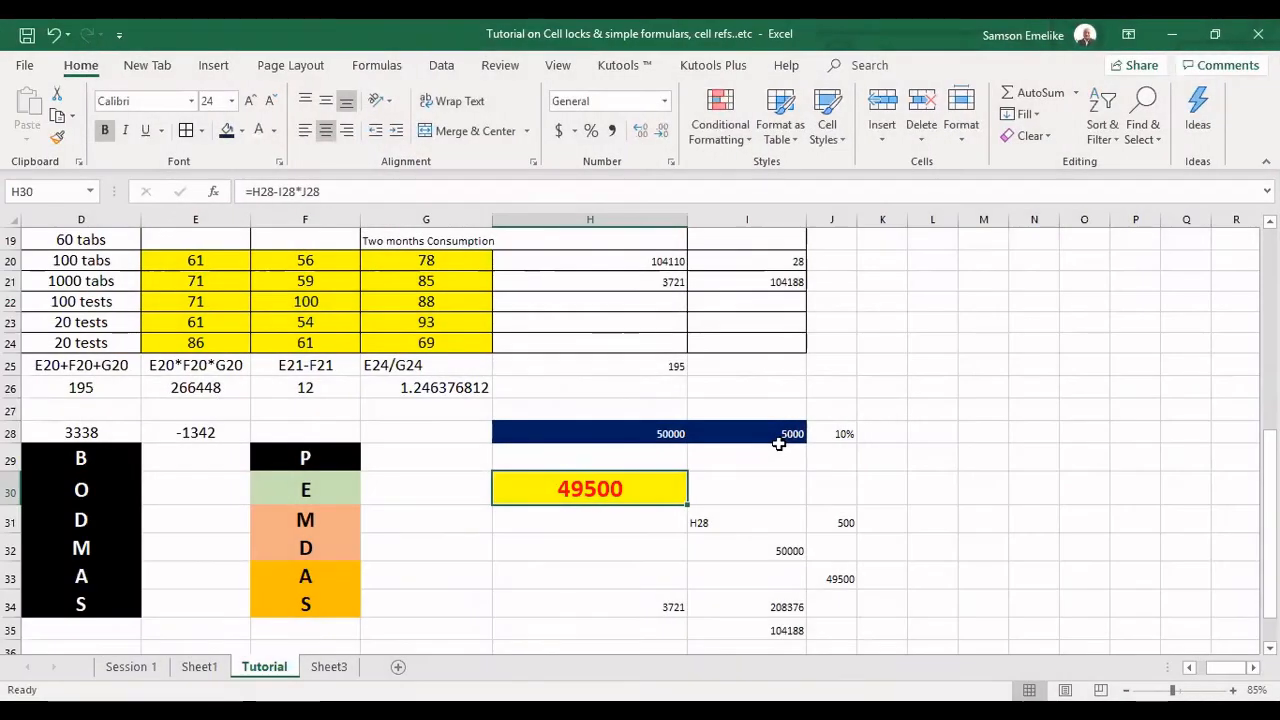
Label the payroll example values in row 28 by entering Wage in H27, Deduction in I27 and profit margin in J27.
left_click(664, 410)
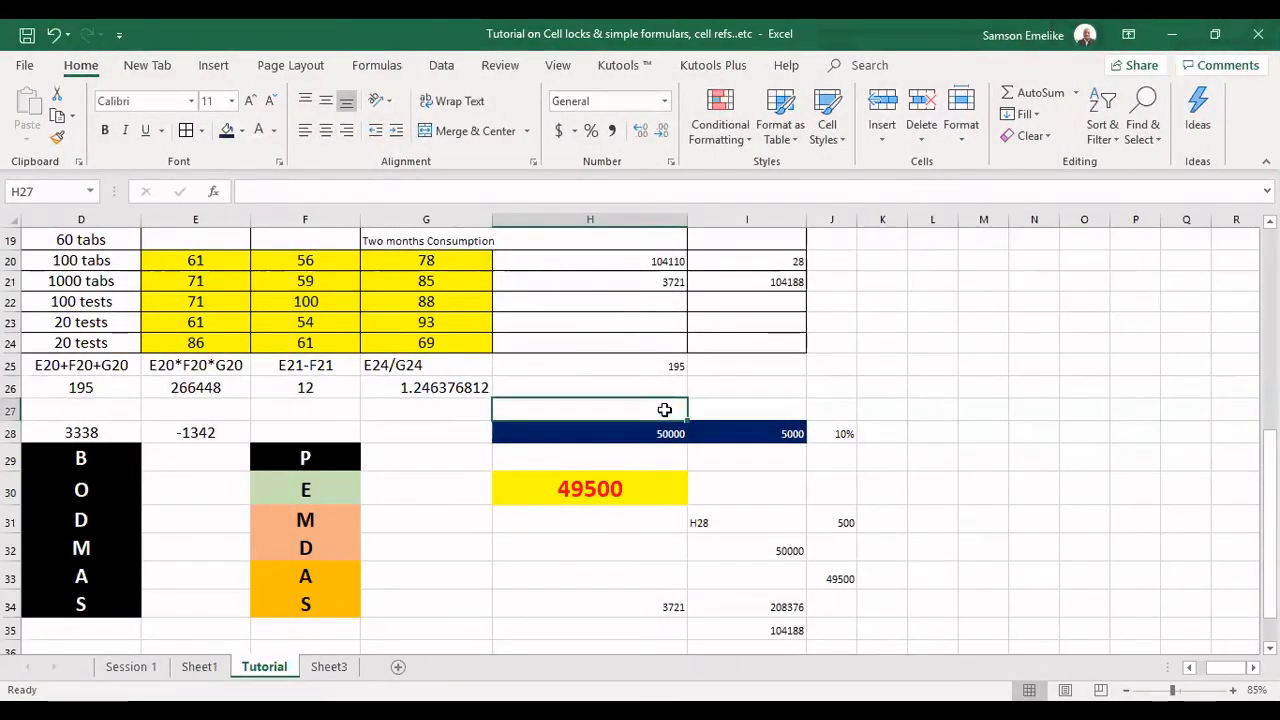
type("Wag")
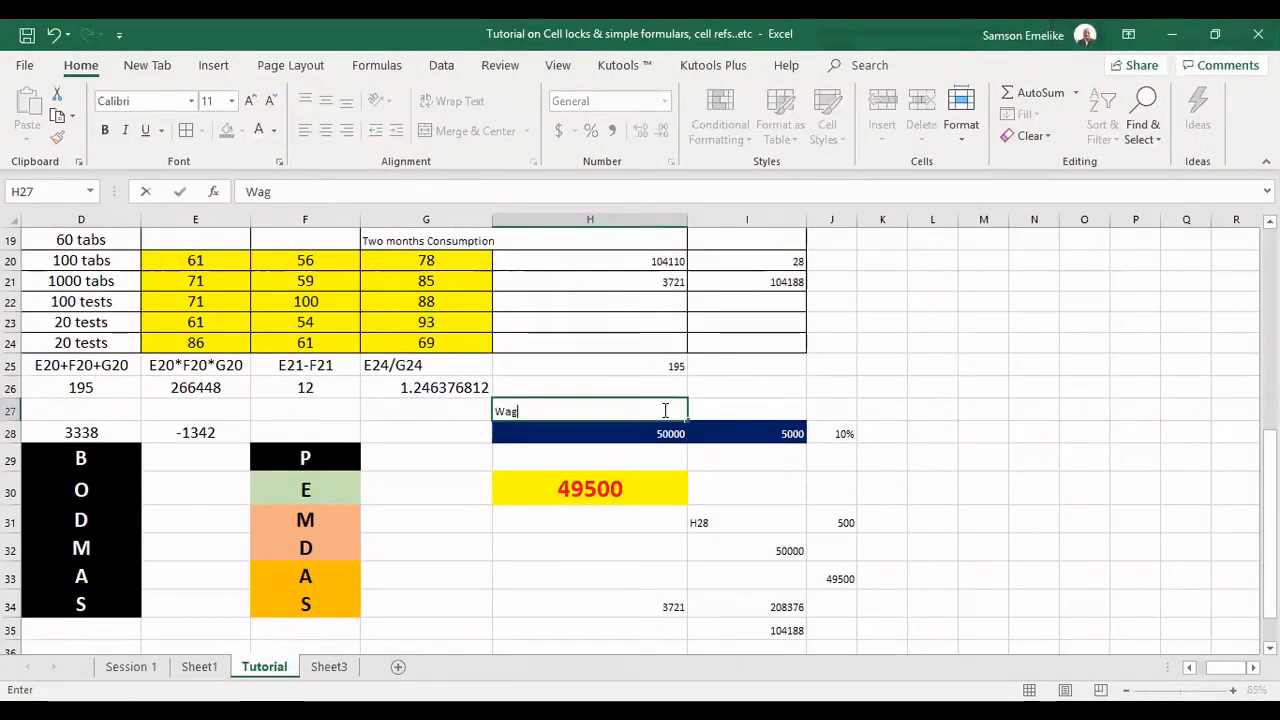
type("e")
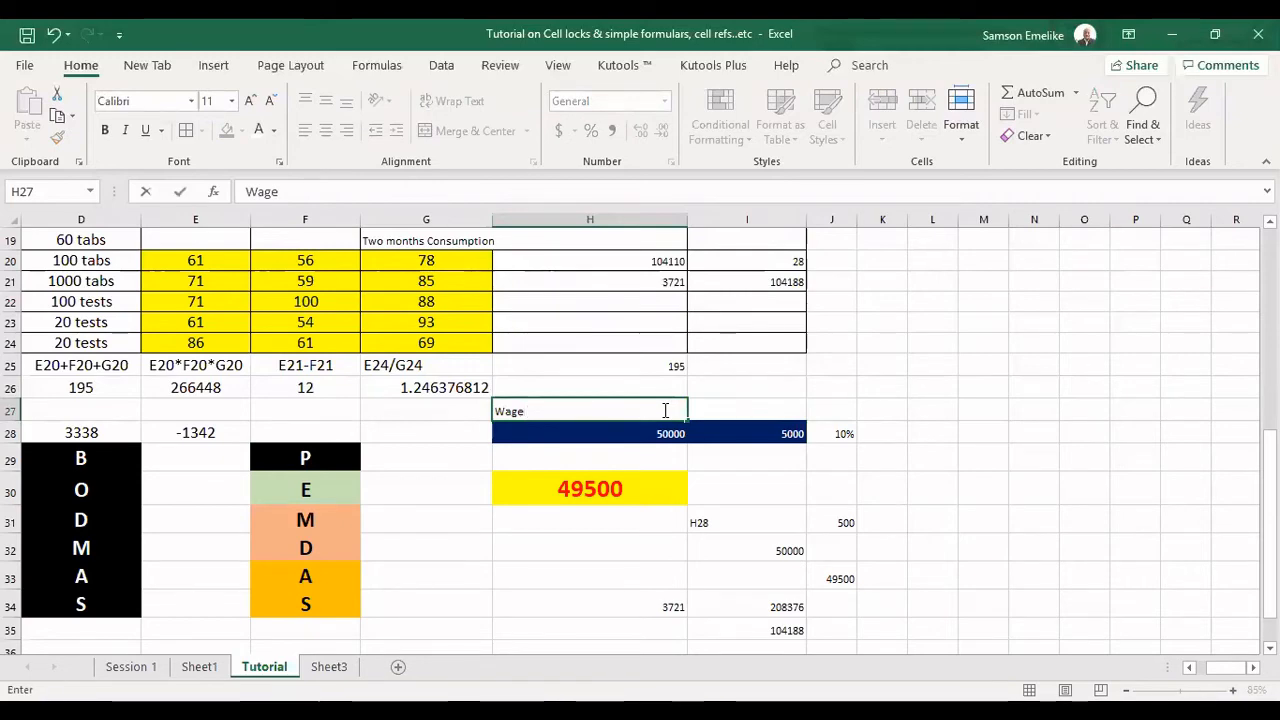
key("Tab")
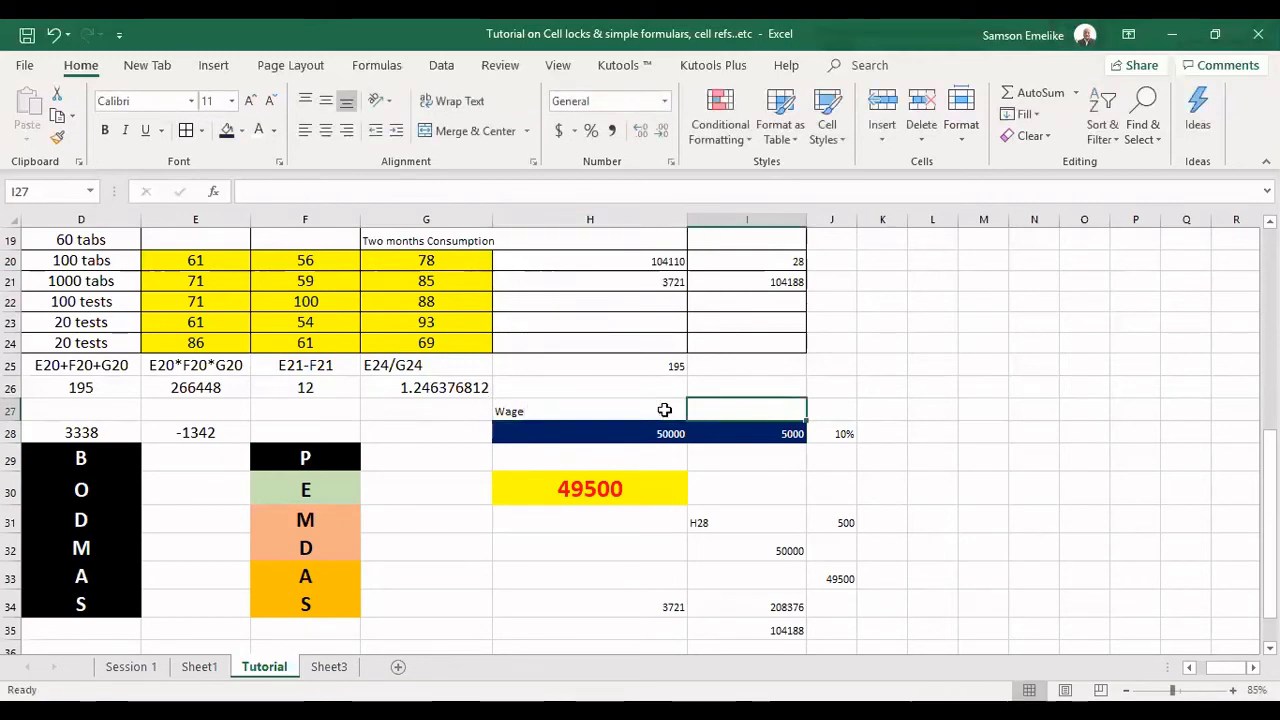
type("Deduction")
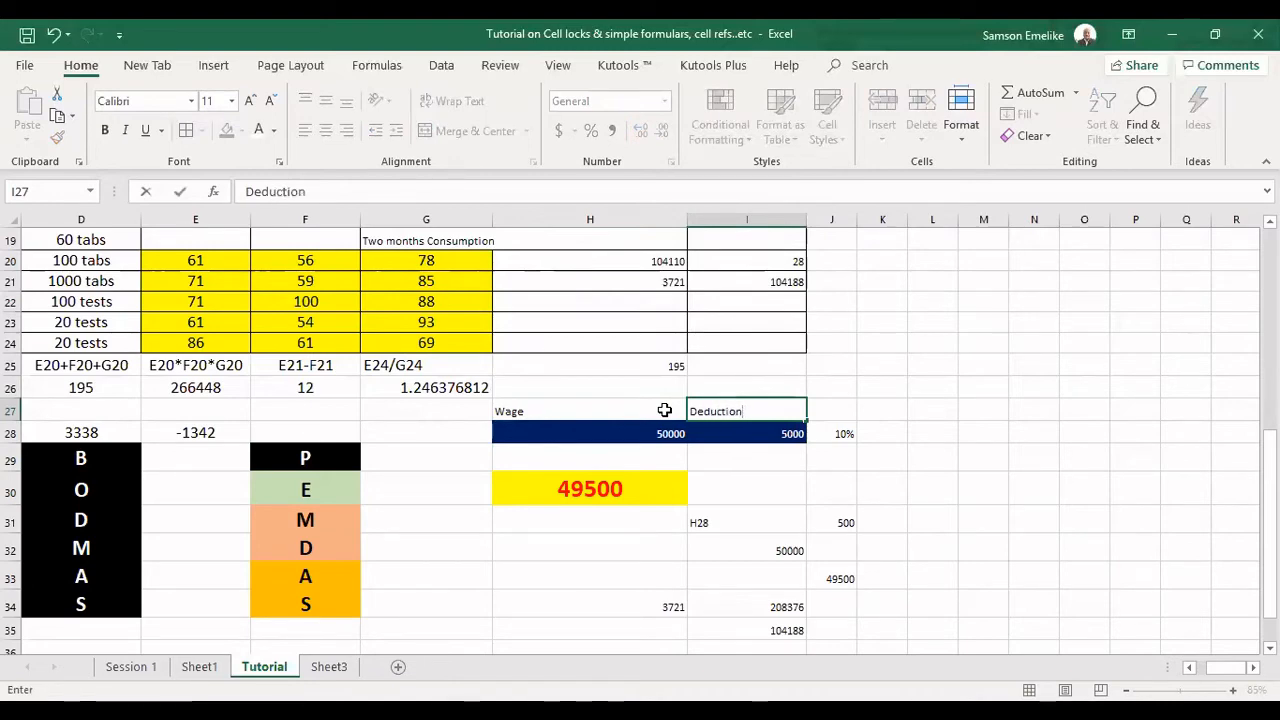
key("Tab")
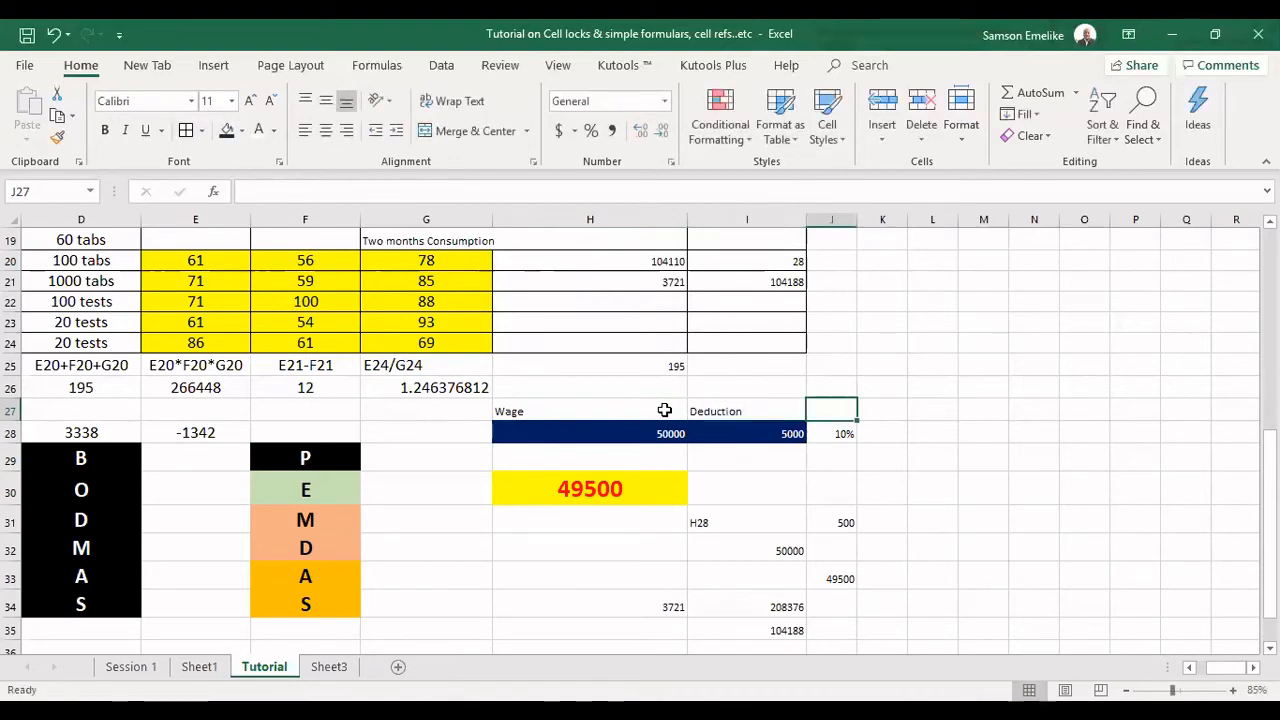
type("pr")
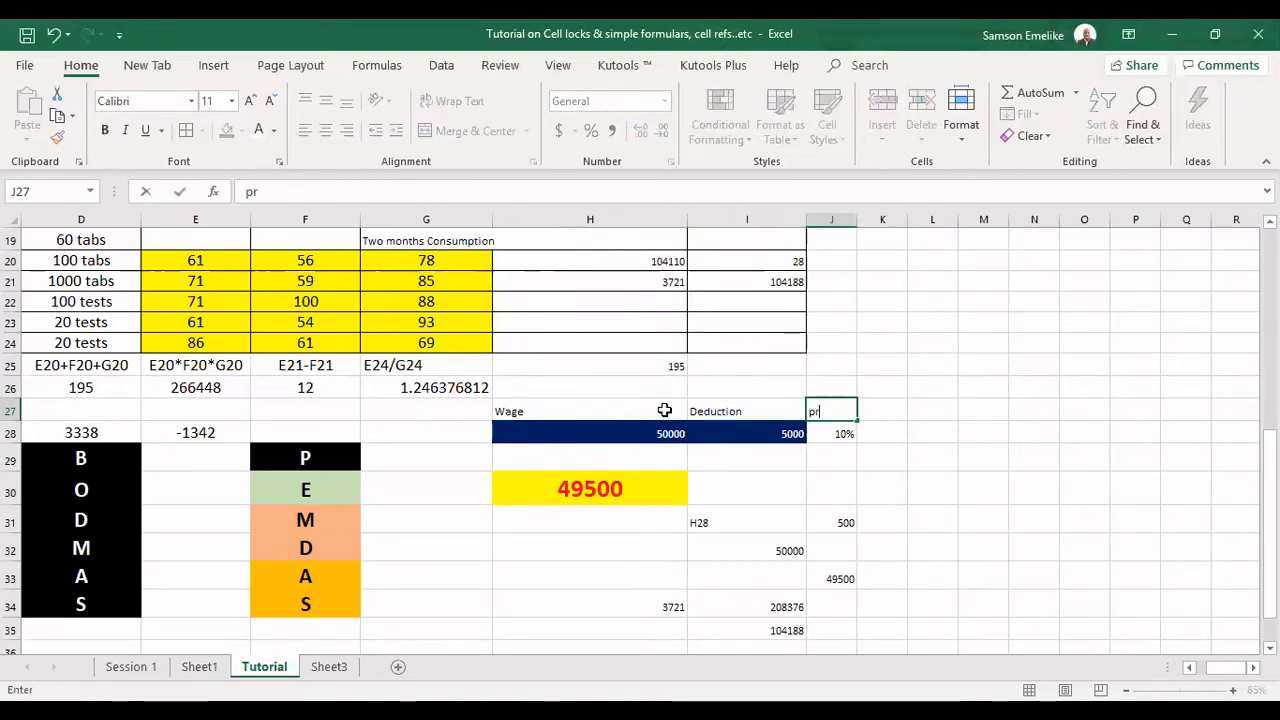
type("ofi")
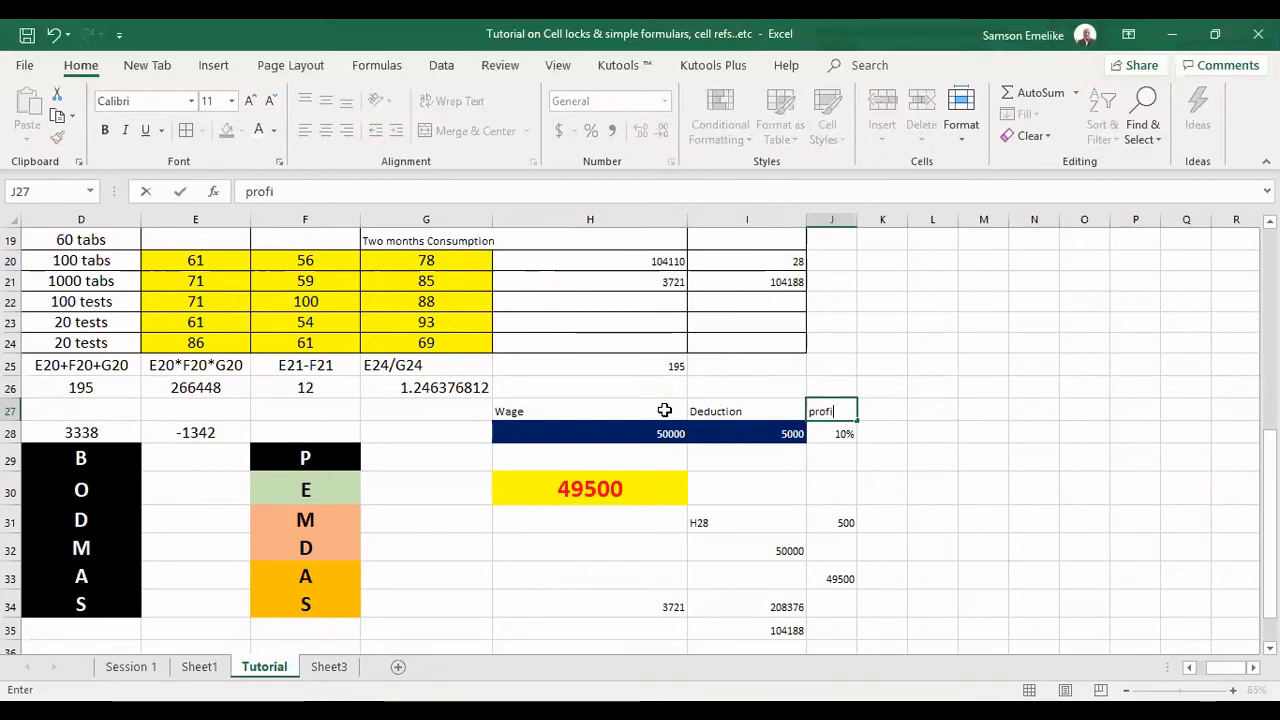
type("t margin")
key("Tab")
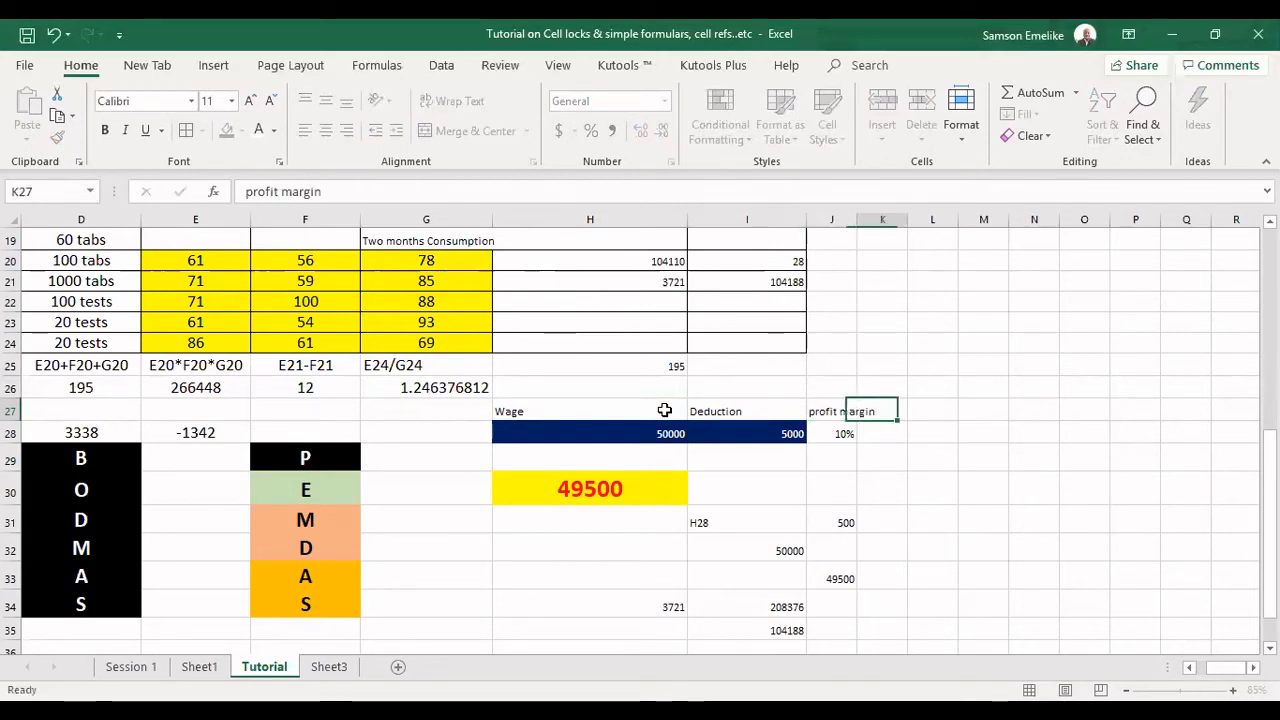
Autofit column J to its profit margin label and widen column K considerably to make room for a question.
double_click(849, 226)
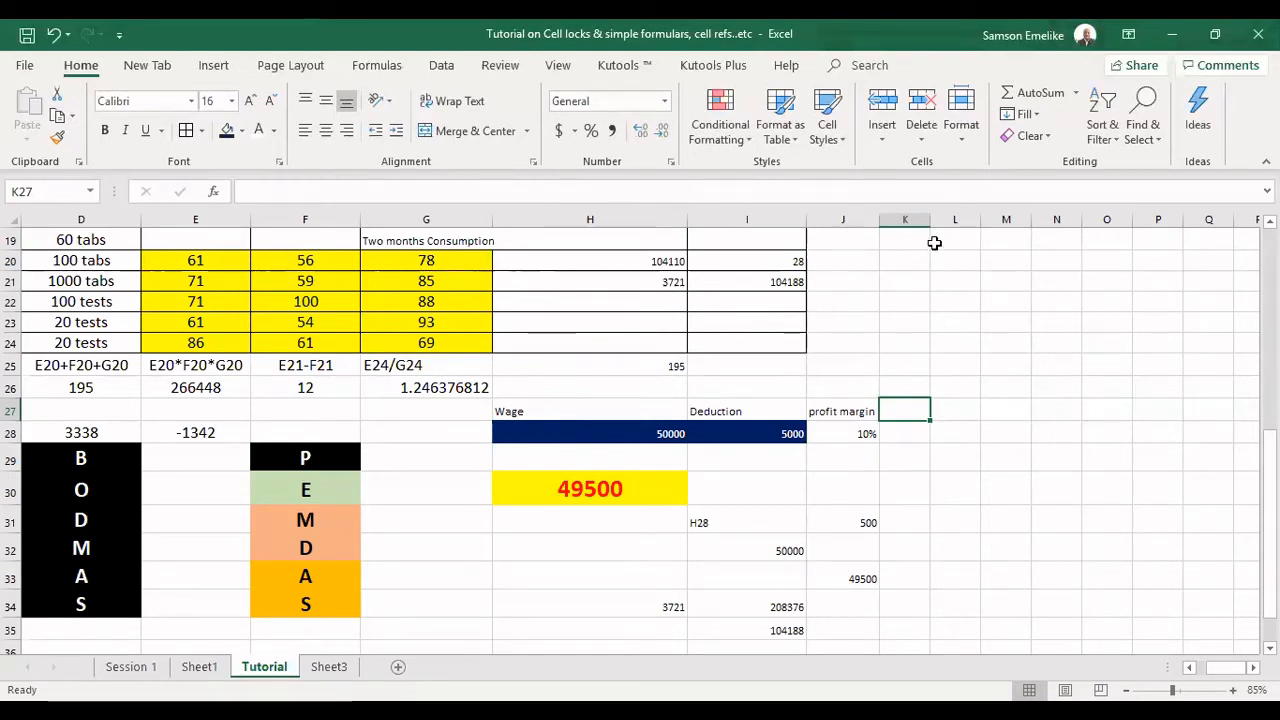
left_click_drag(931, 219, 1250, 219)
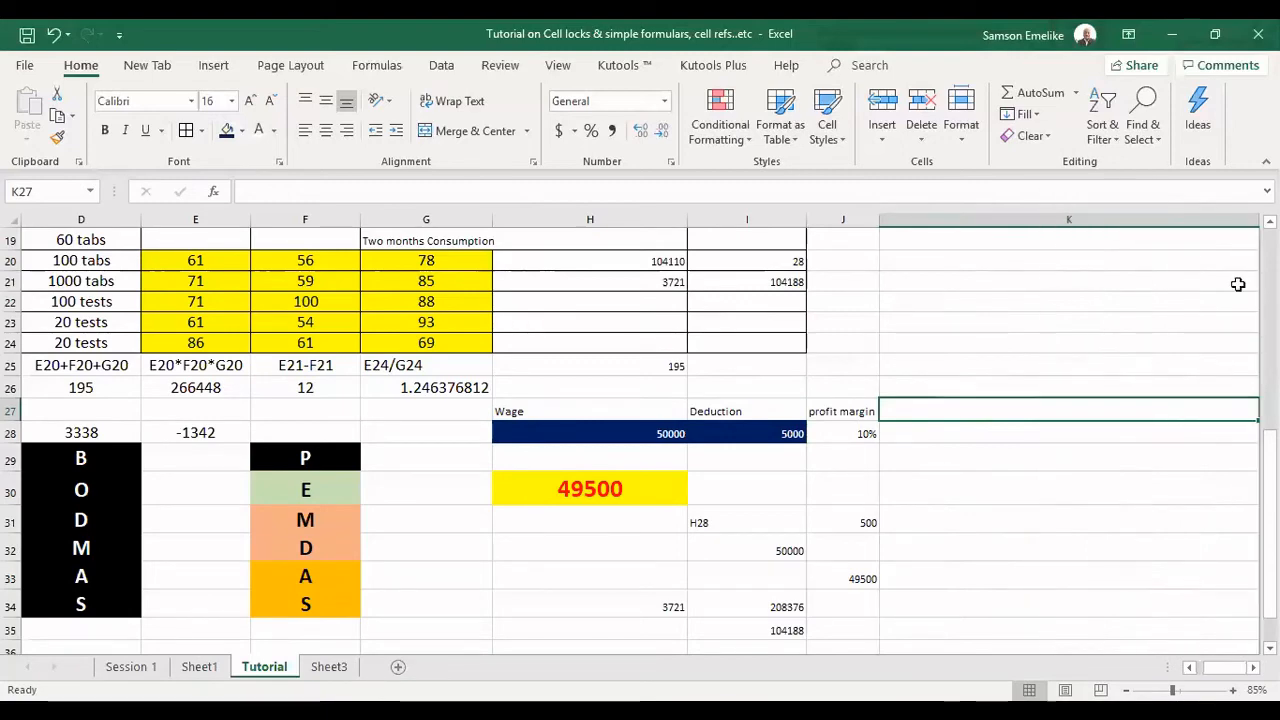
In K25, enter "What is the profit coming to a worker who earns 50000 but had has a deduction of 5000 to be made at source?".
left_click(1252, 667)
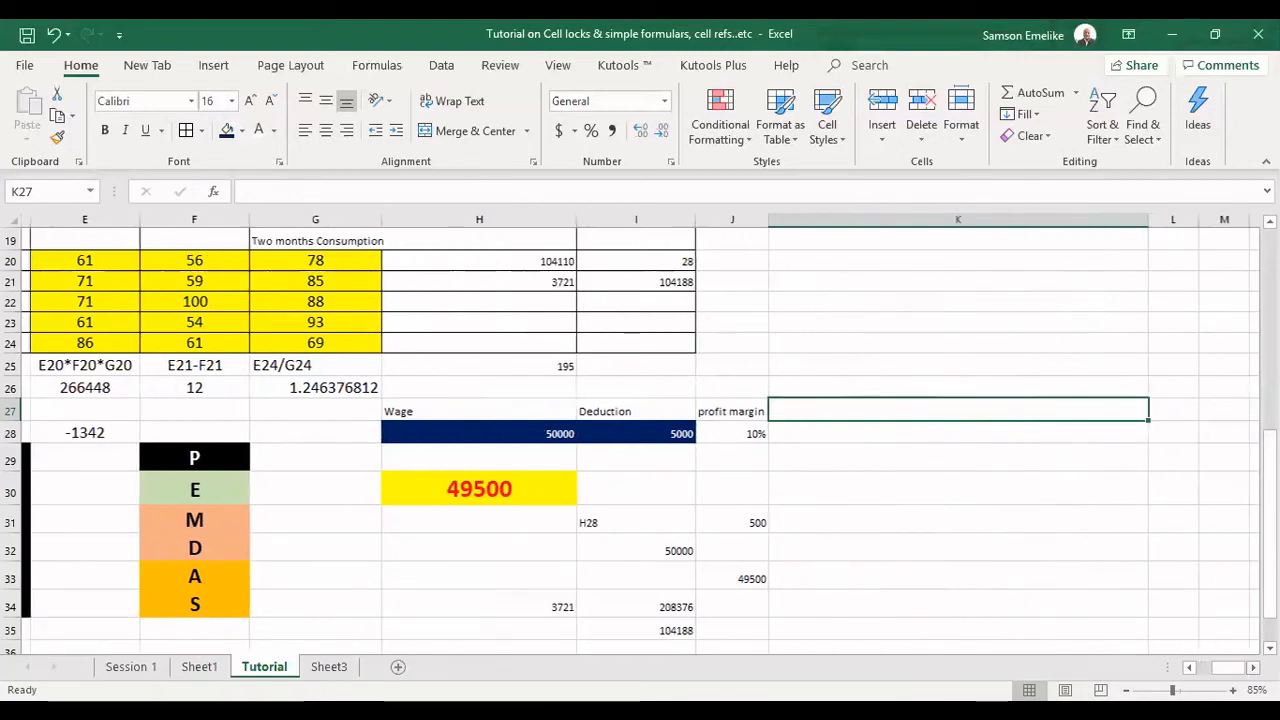
left_click(810, 361)
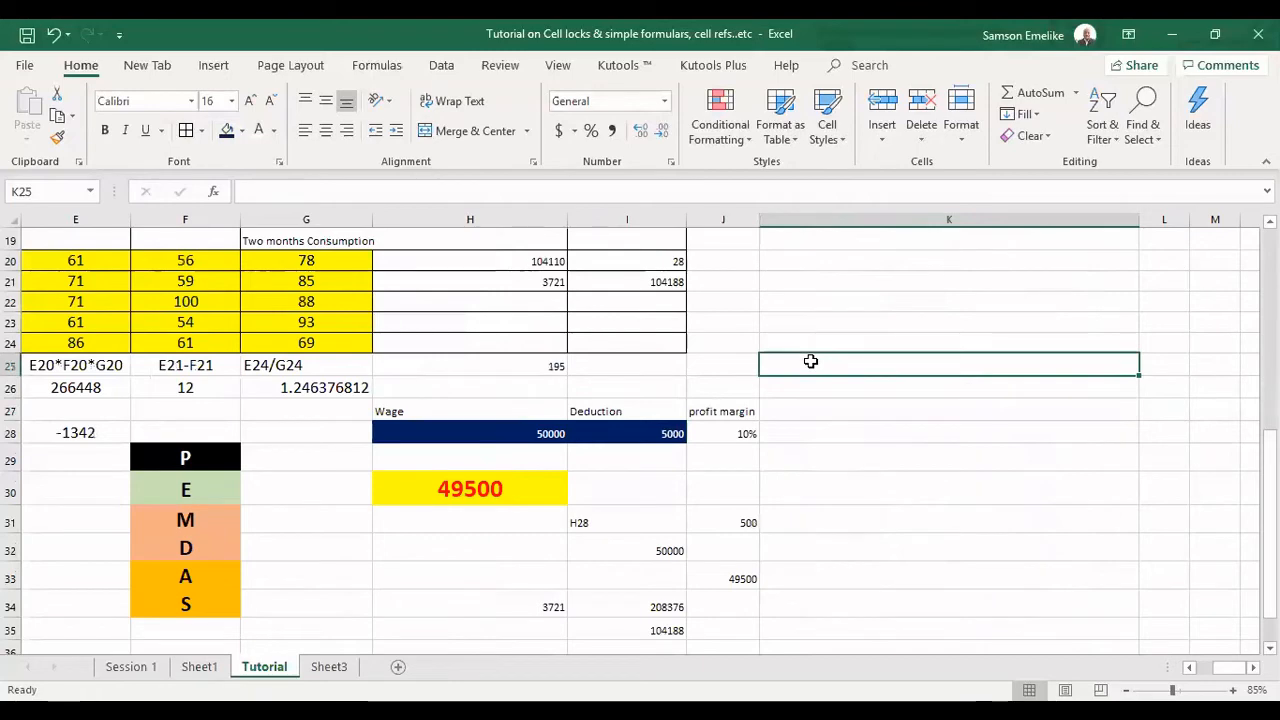
type("What is the ")
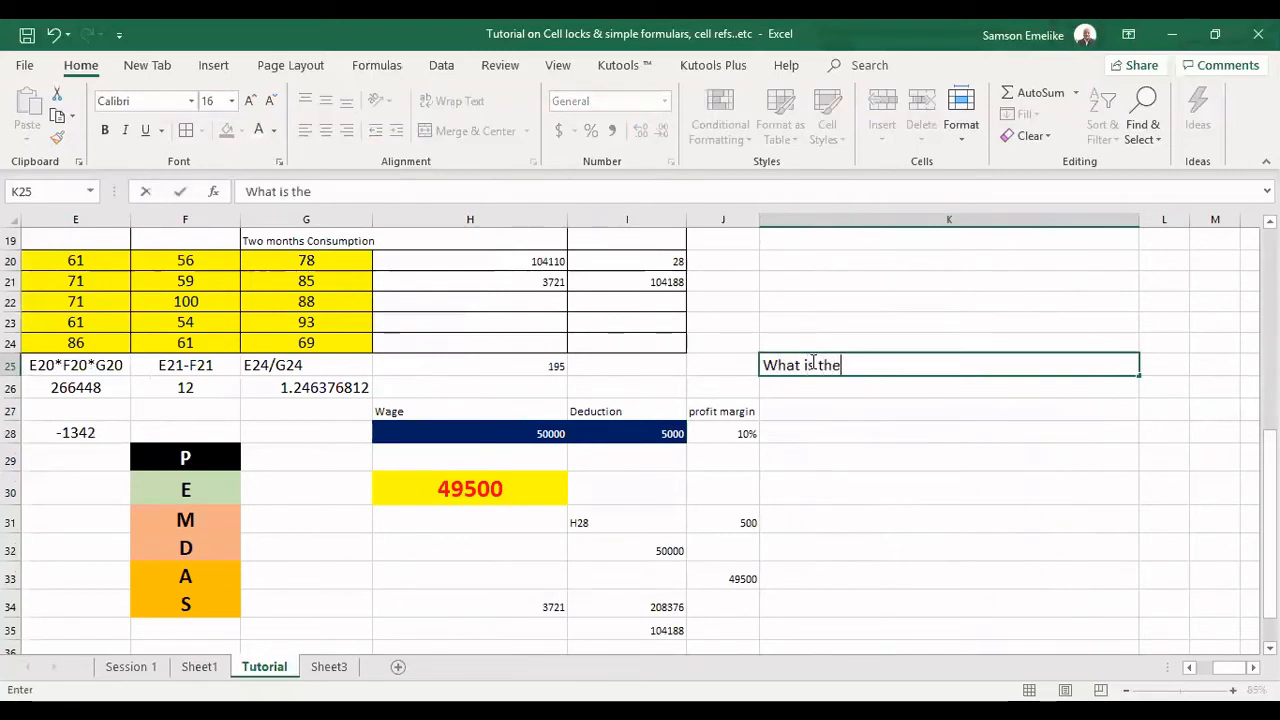
type("profi")
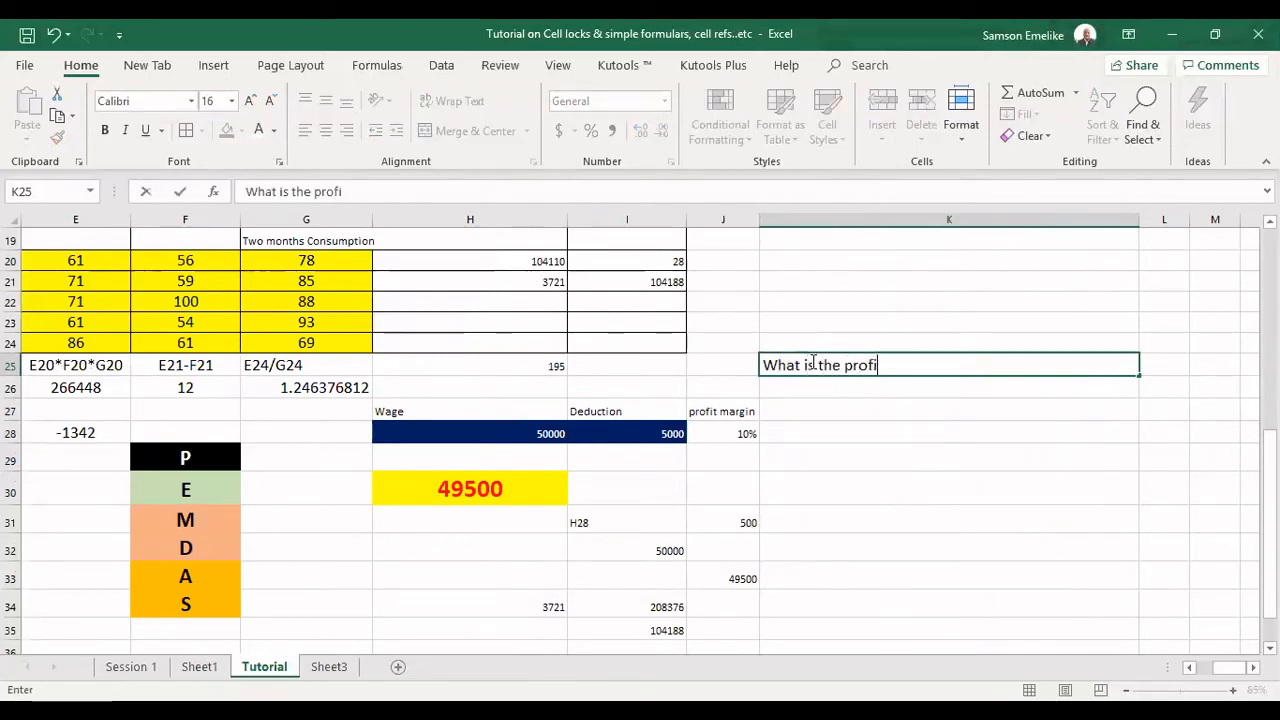
type("t coming t")
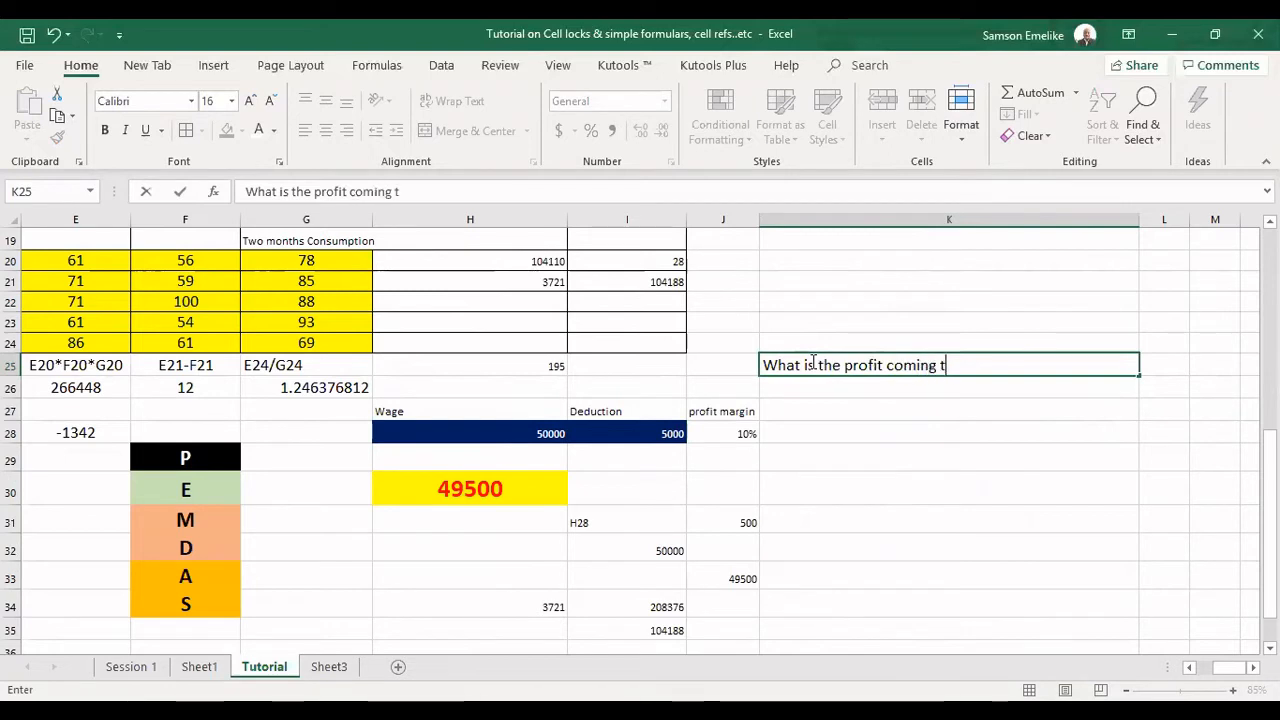
type("o a w")
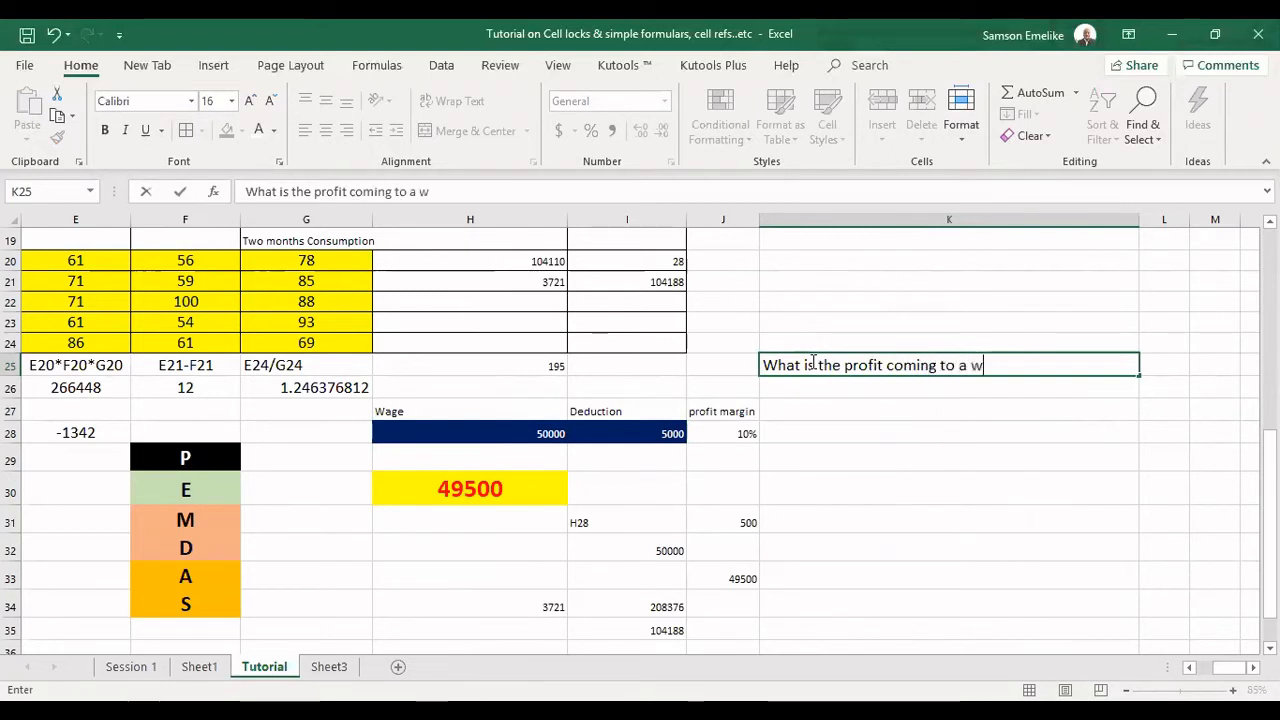
type("orker who earns ")
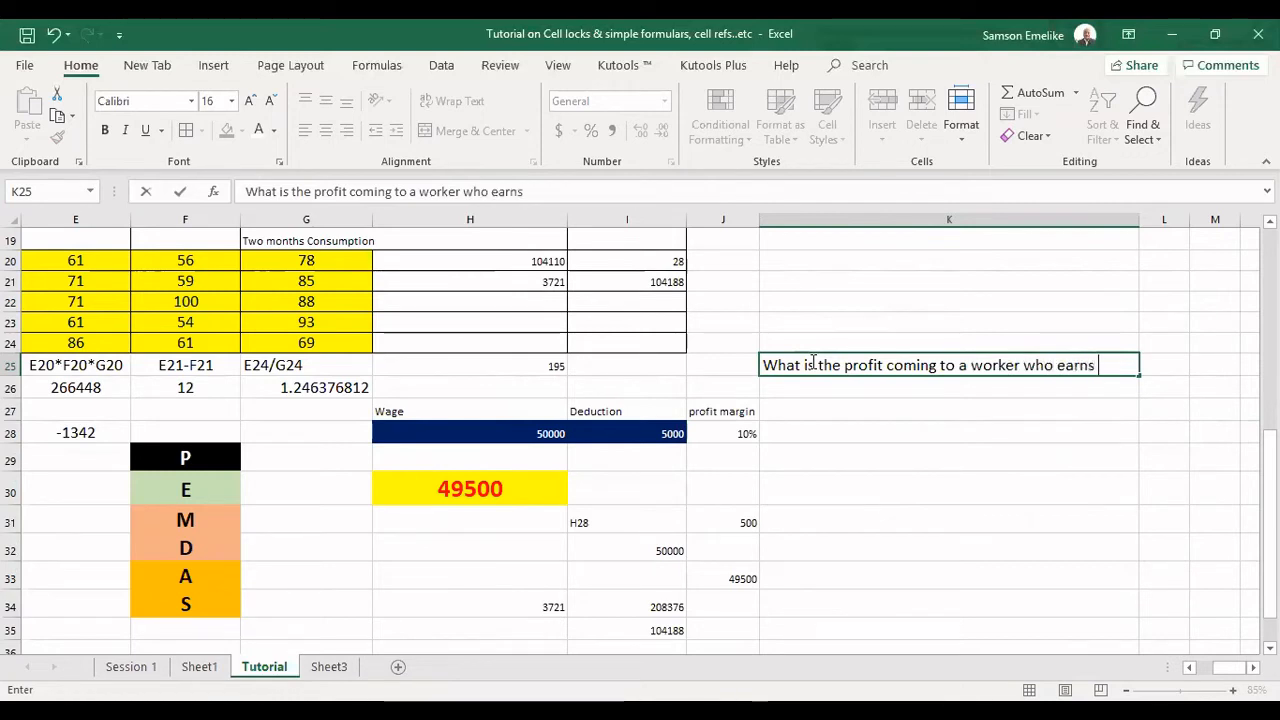
type("50000")
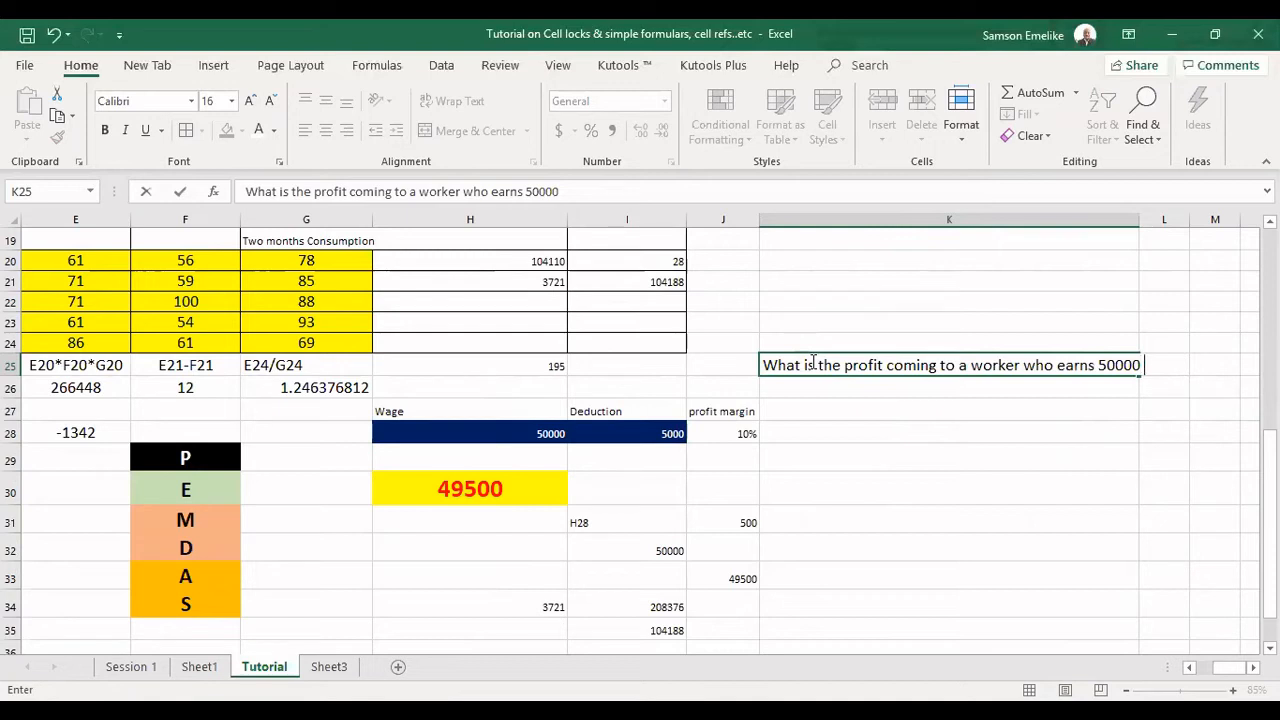
type(" but had ha")
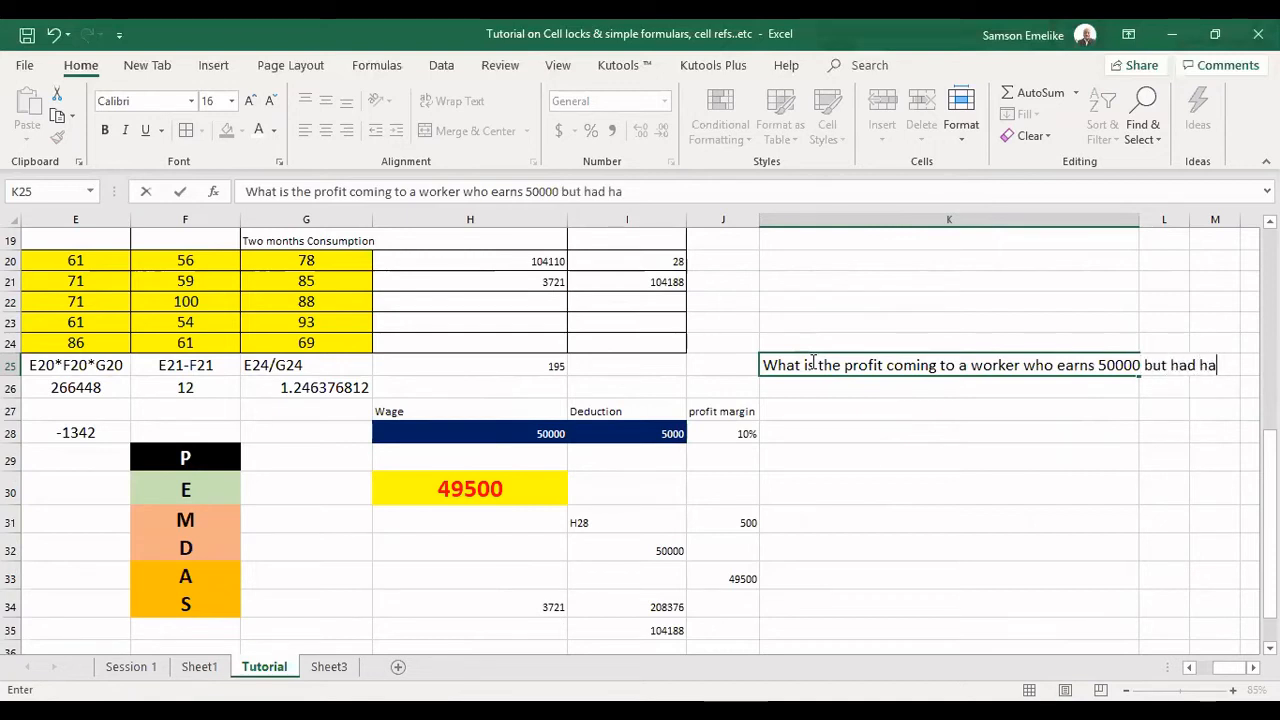
type("s a deduct")
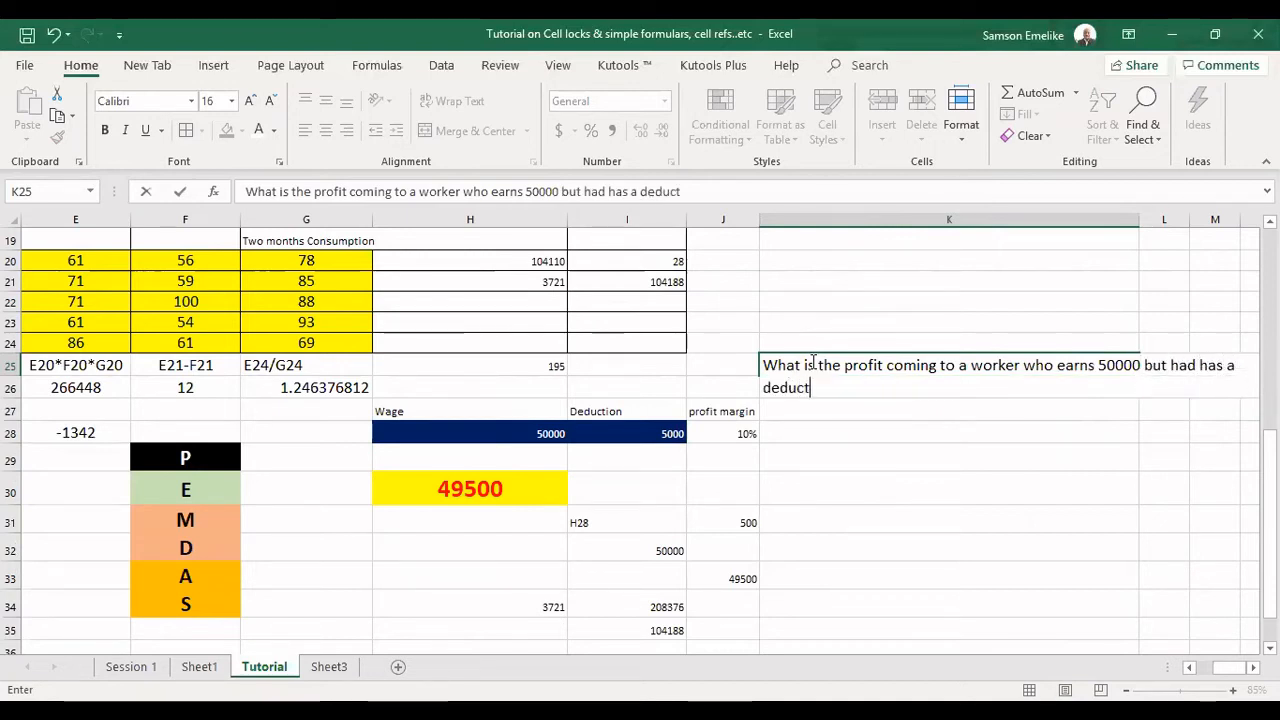
type("ion of 5")
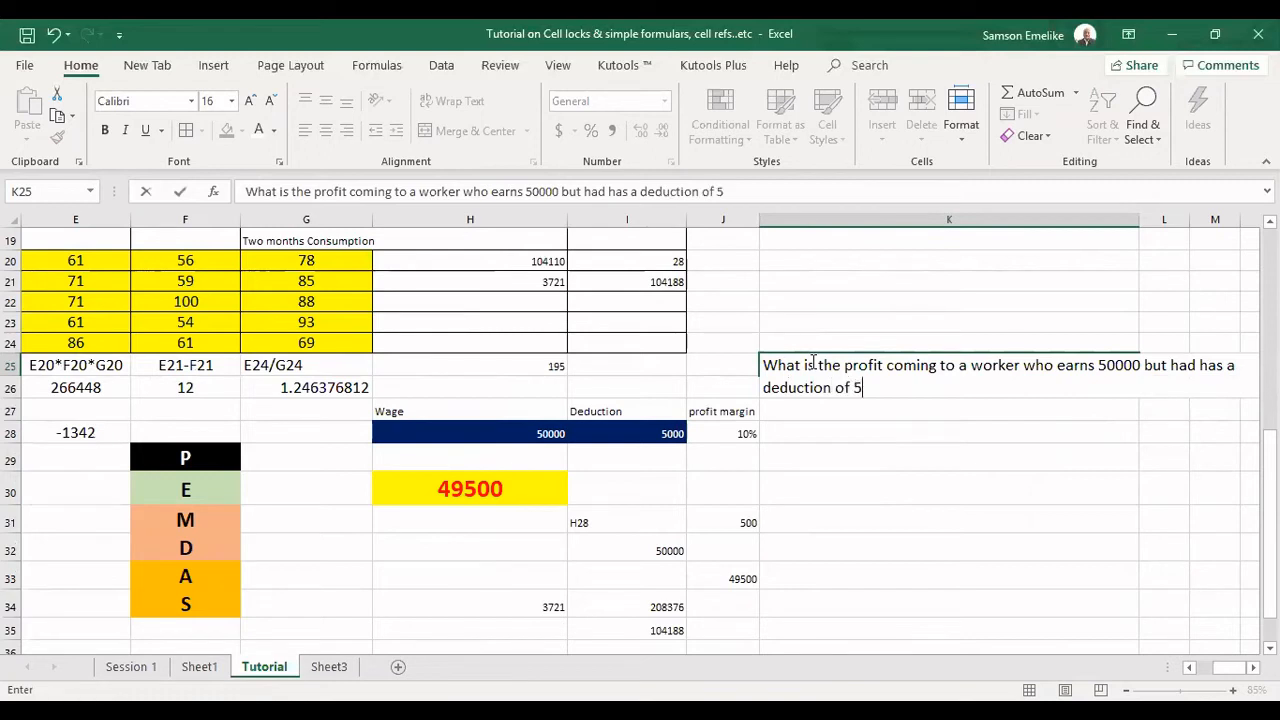
type("000 to be made")
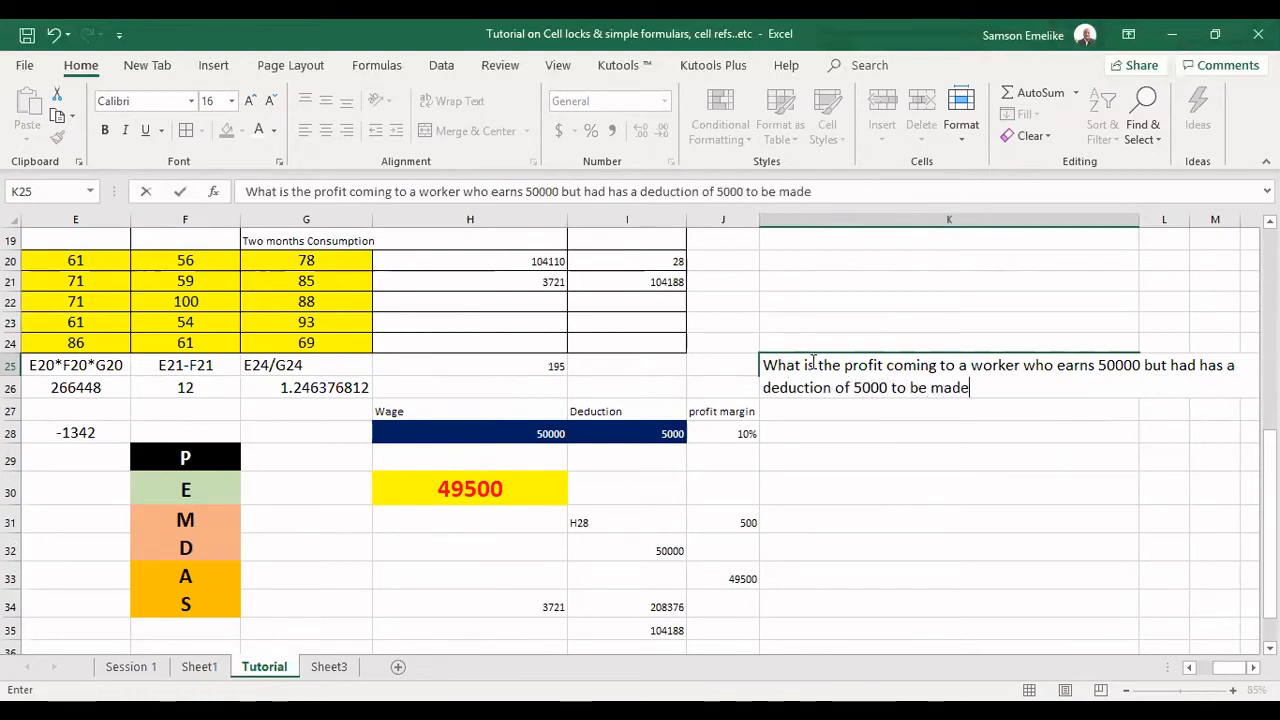
type("?")
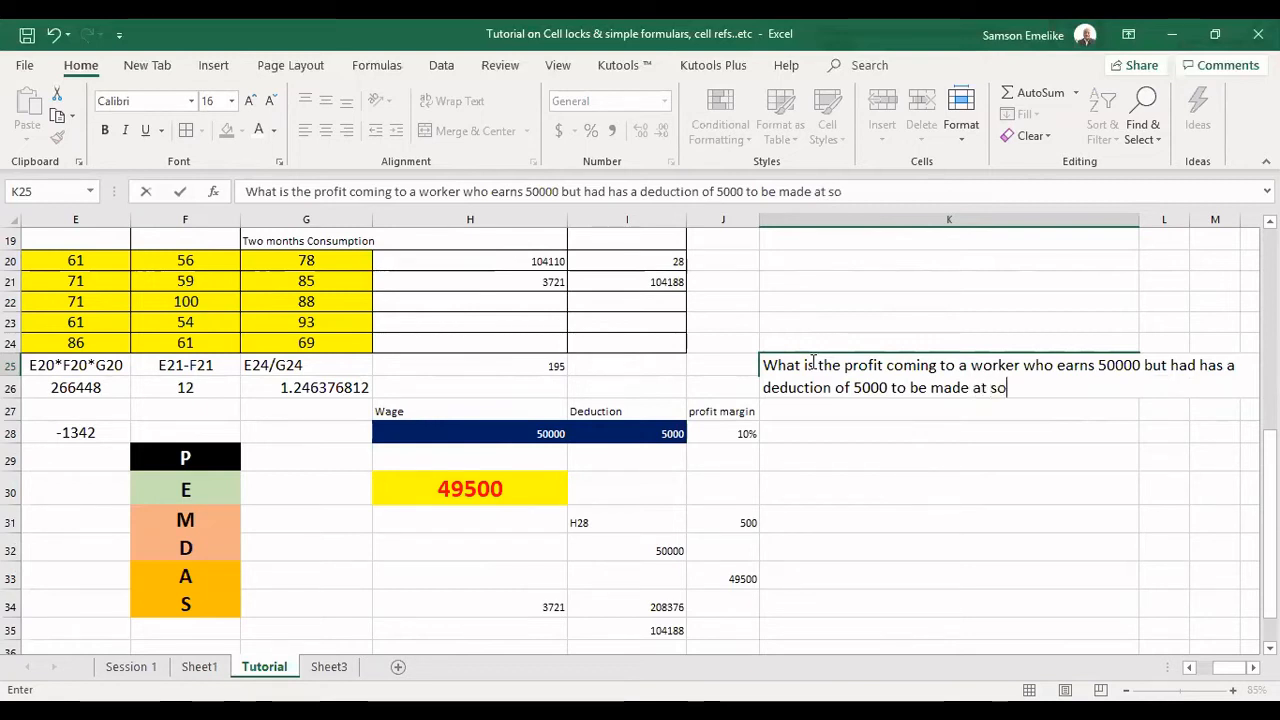
type("at source?")
key("Return")
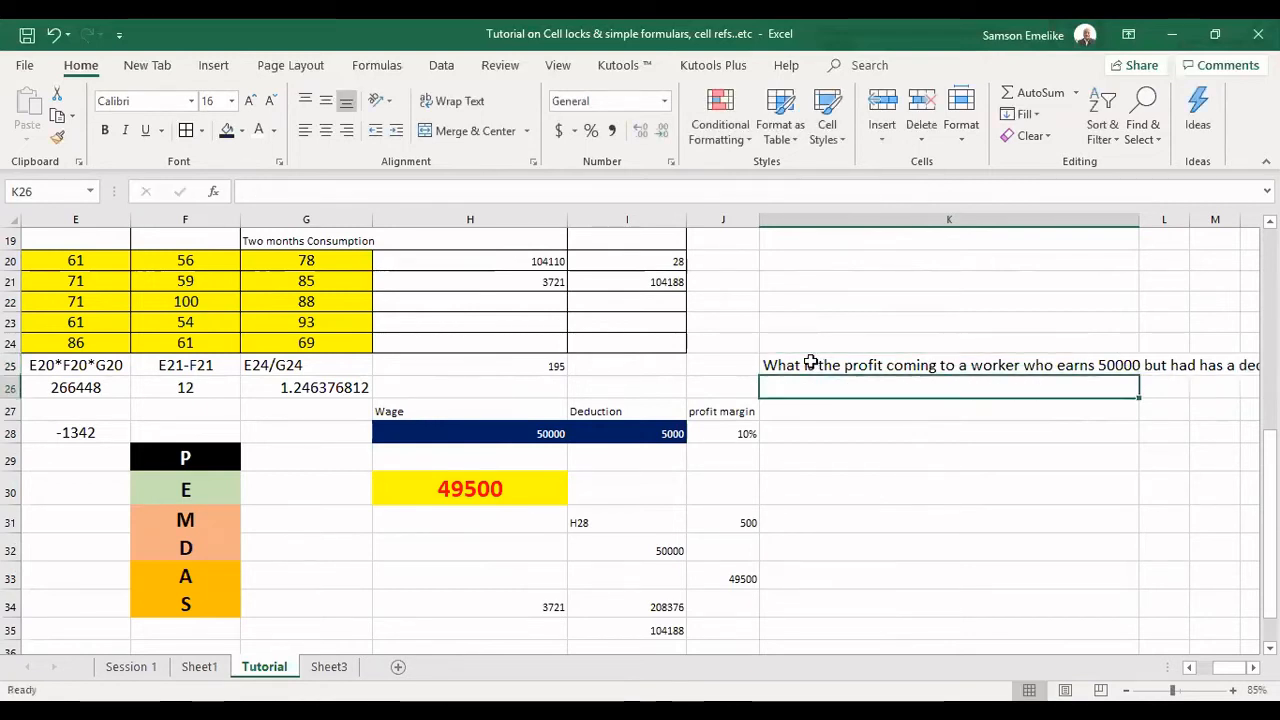
Wrap the question text in K25 and make it bold.
left_click(810, 362)
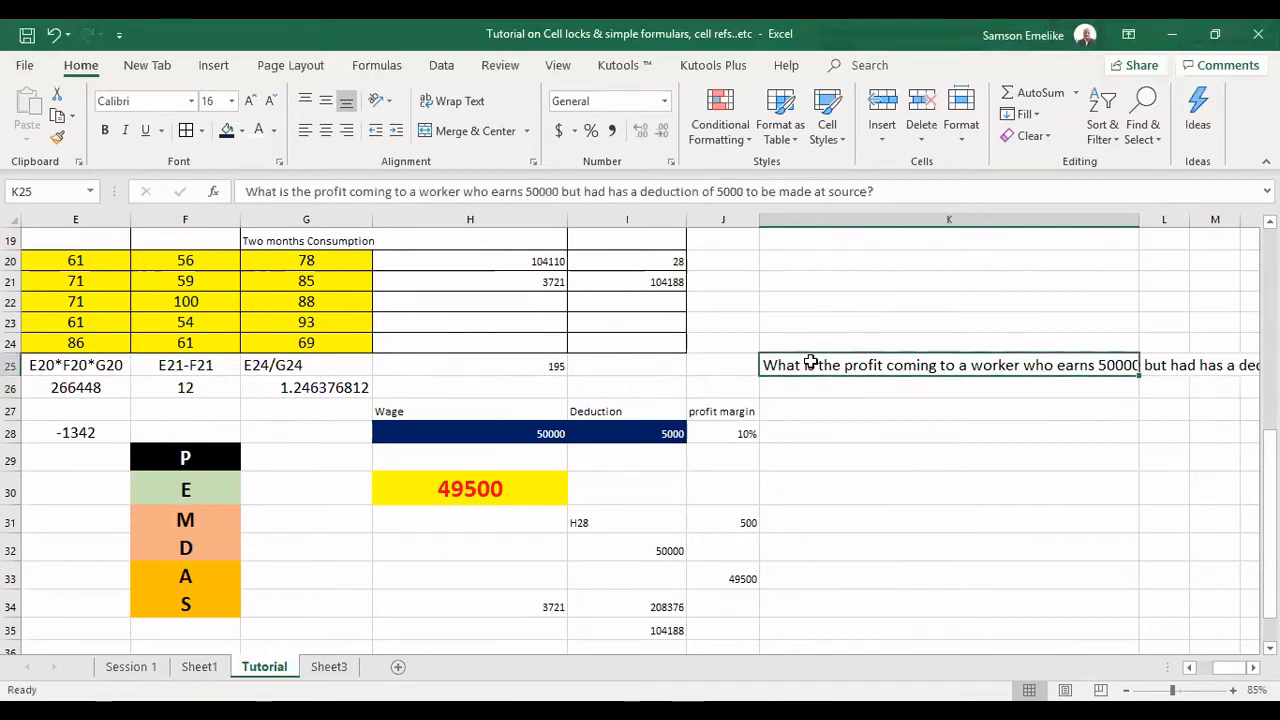
left_click(456, 102)
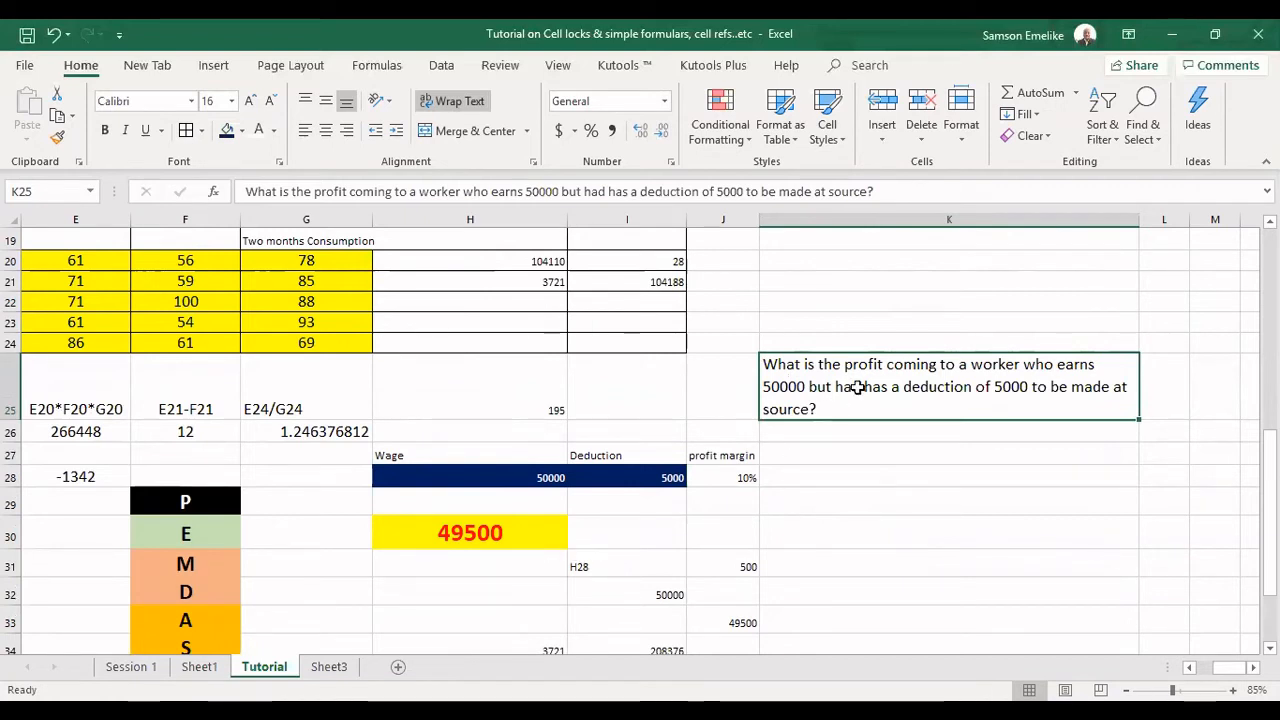
left_click(105, 135)
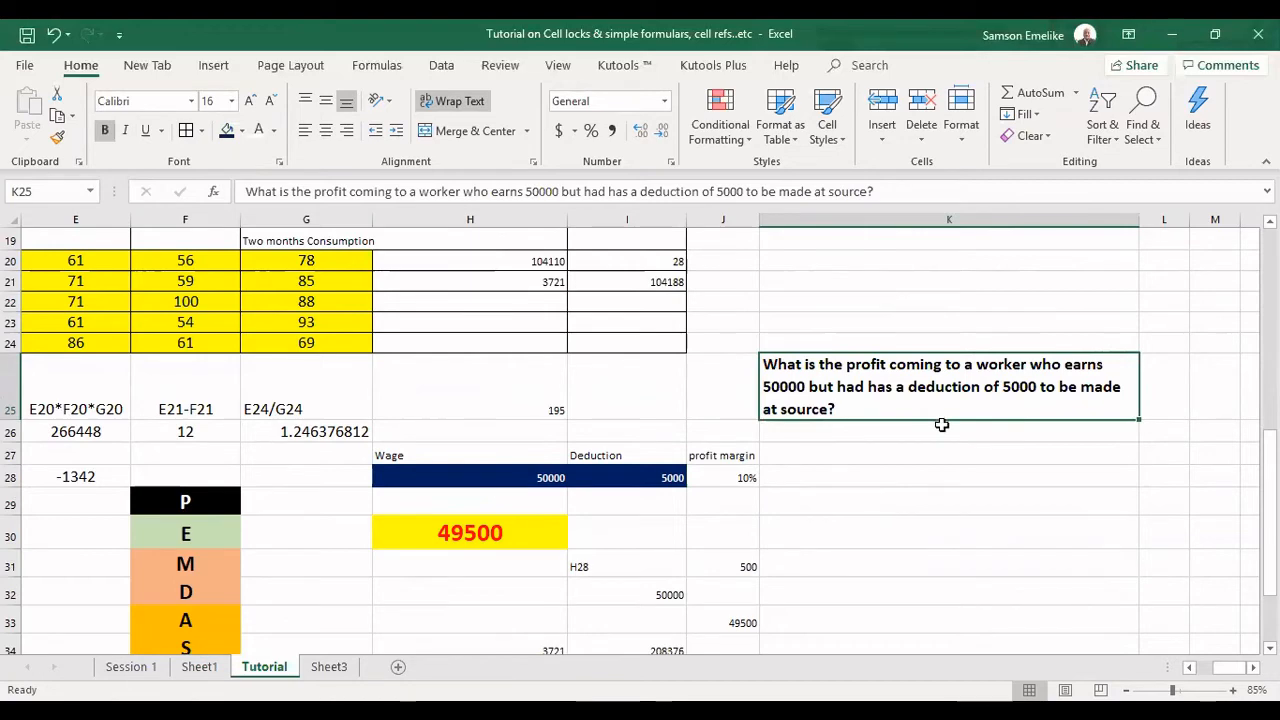
scroll(942, 425, "up", 1)
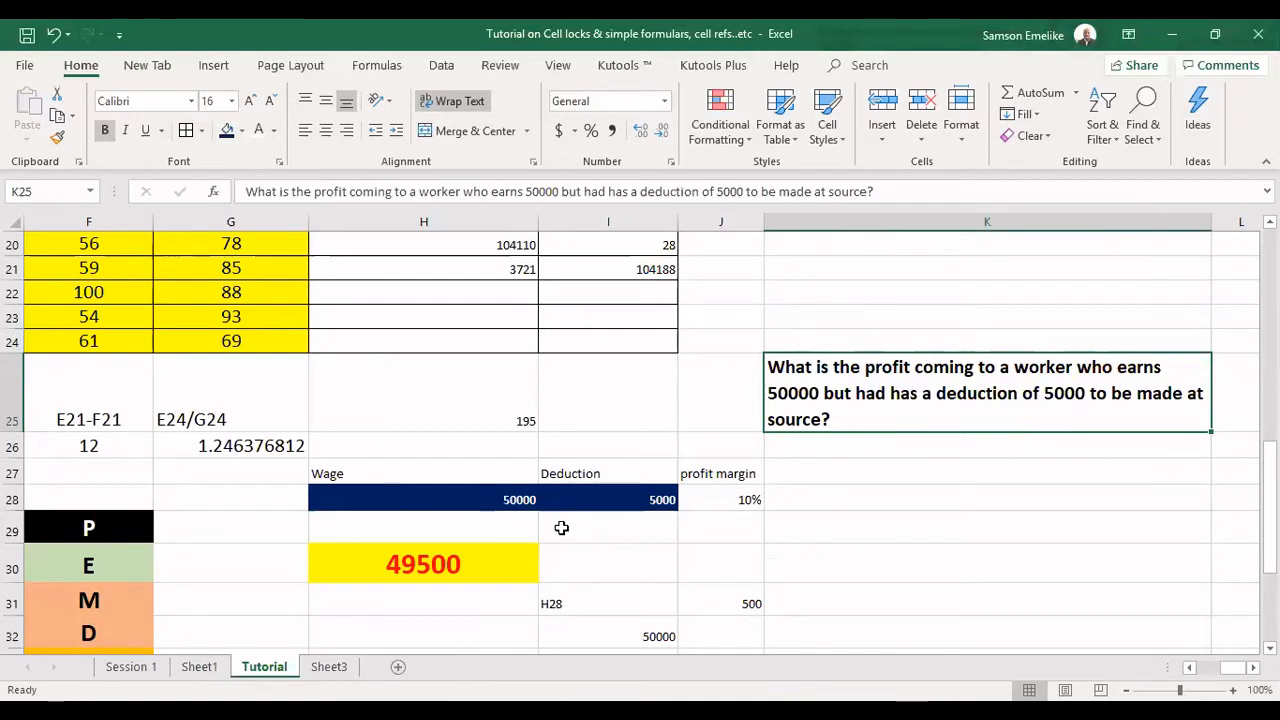
left_click(338, 488)
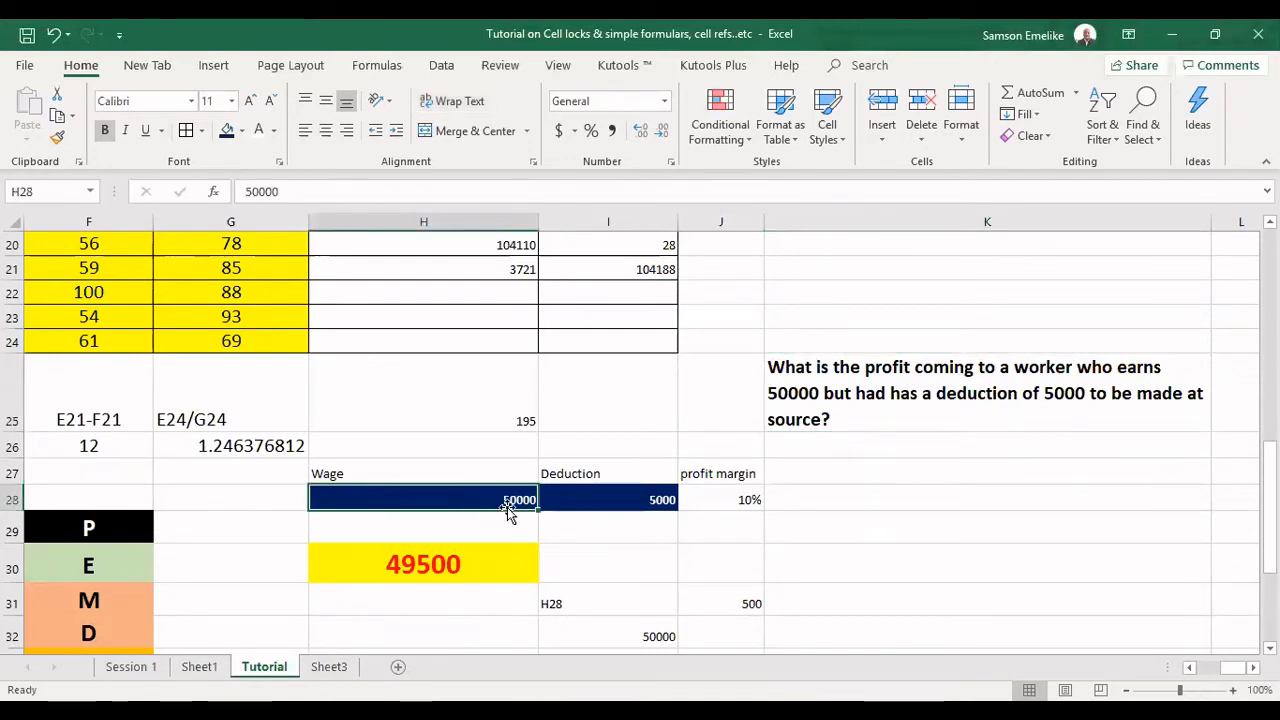
left_click(632, 499)
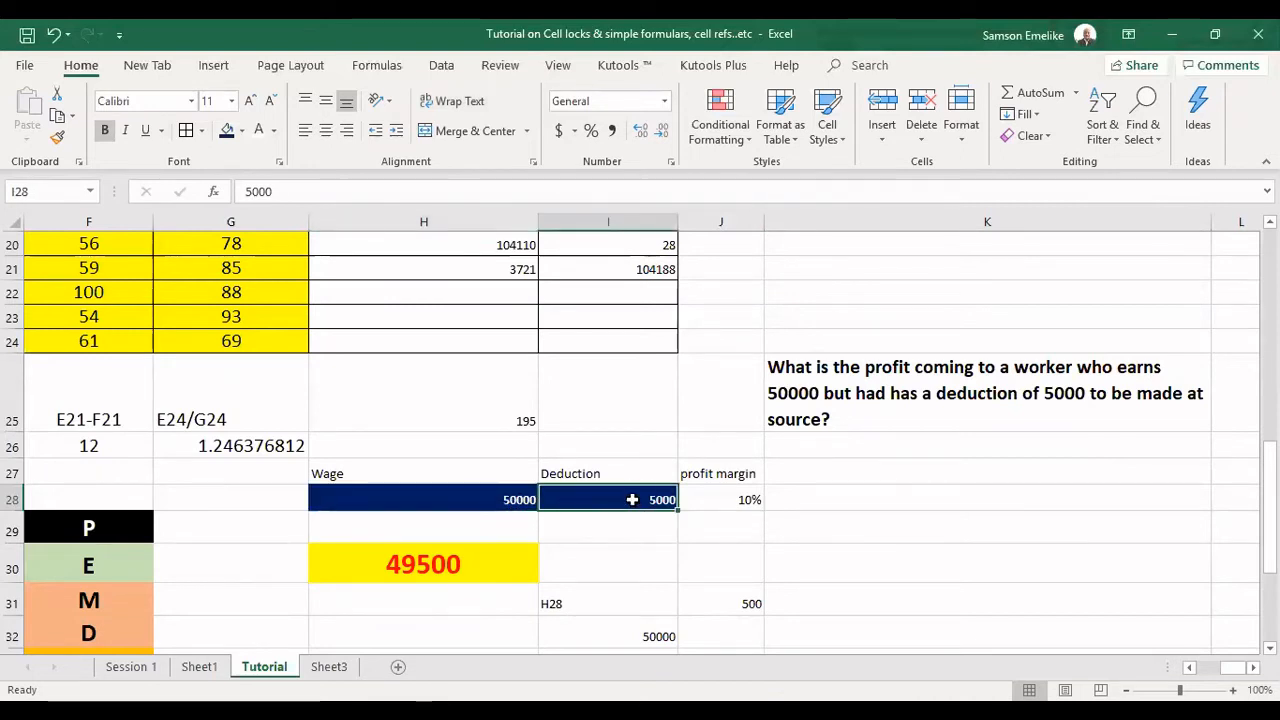
left_click(732, 497)
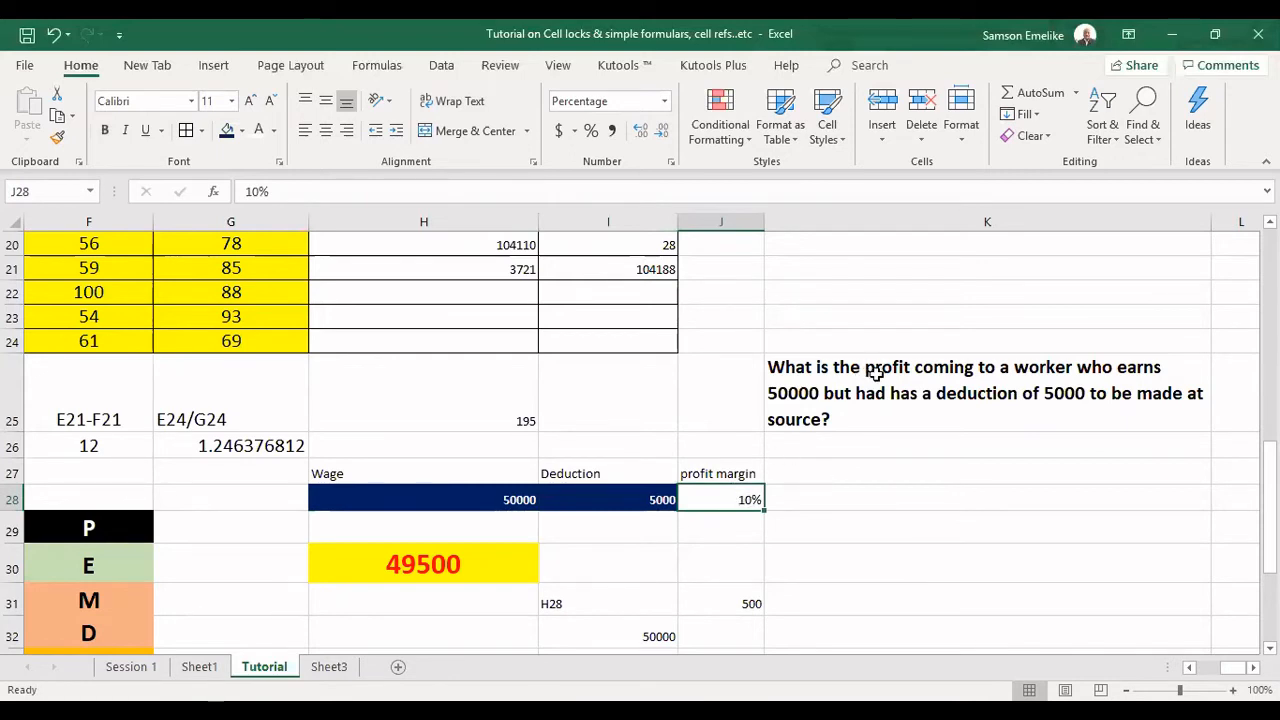
left_click(967, 367)
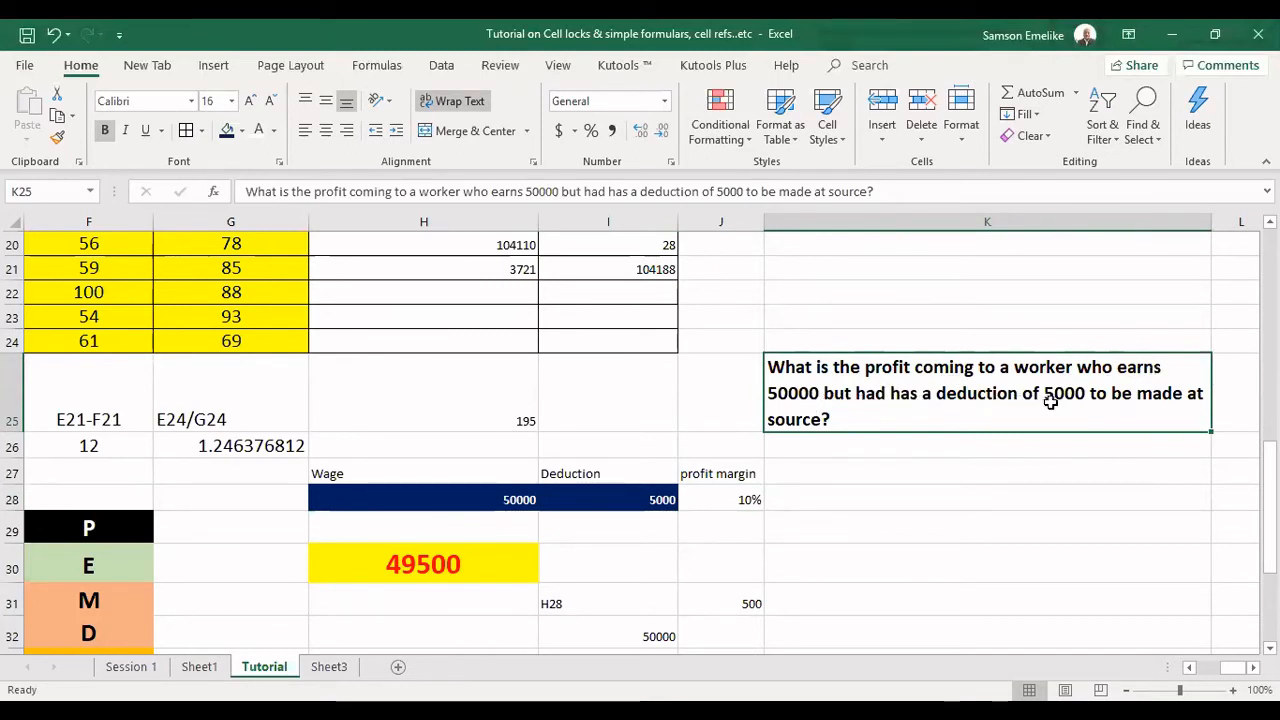
double_click(826, 419)
type(", assuming")
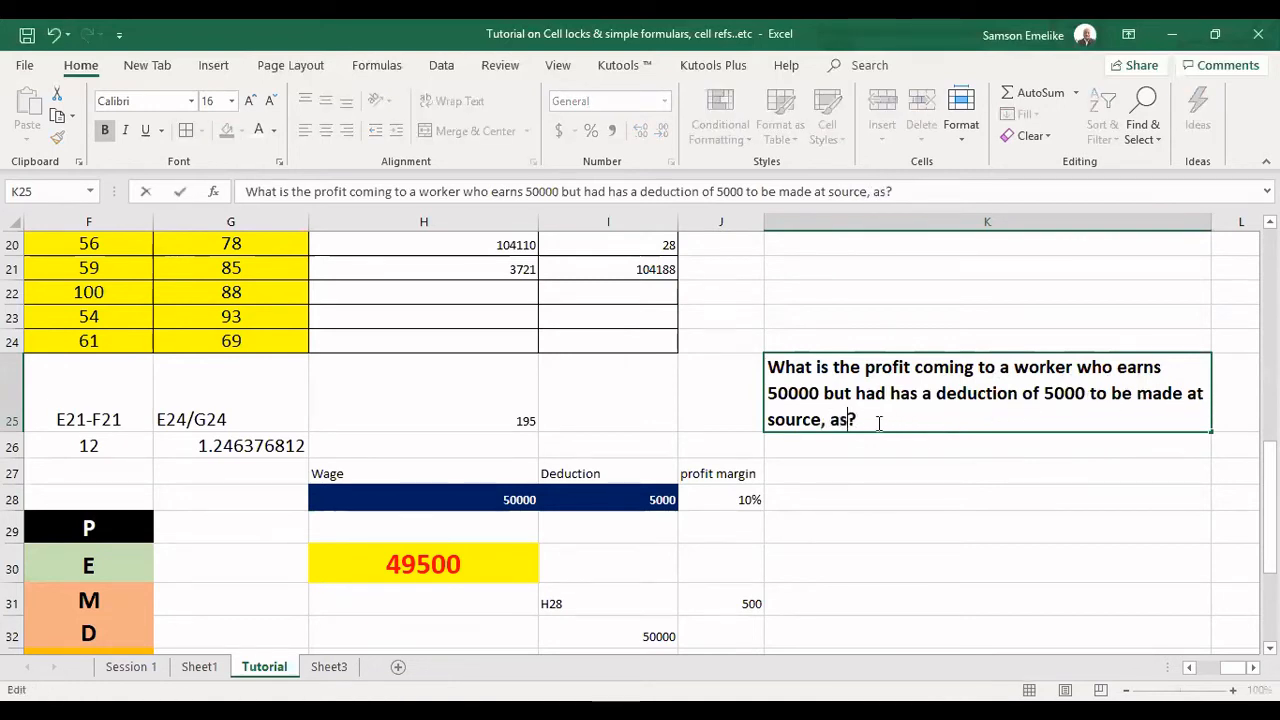
type(" a 10")
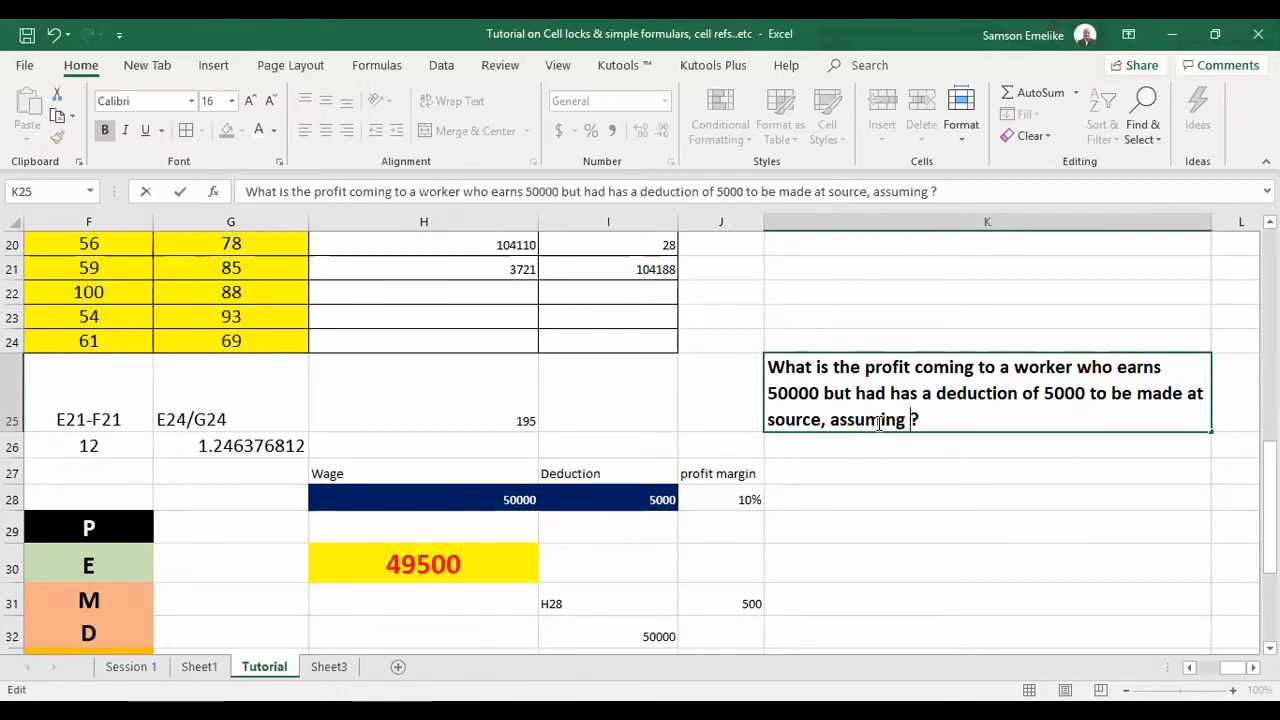
type("% pro")
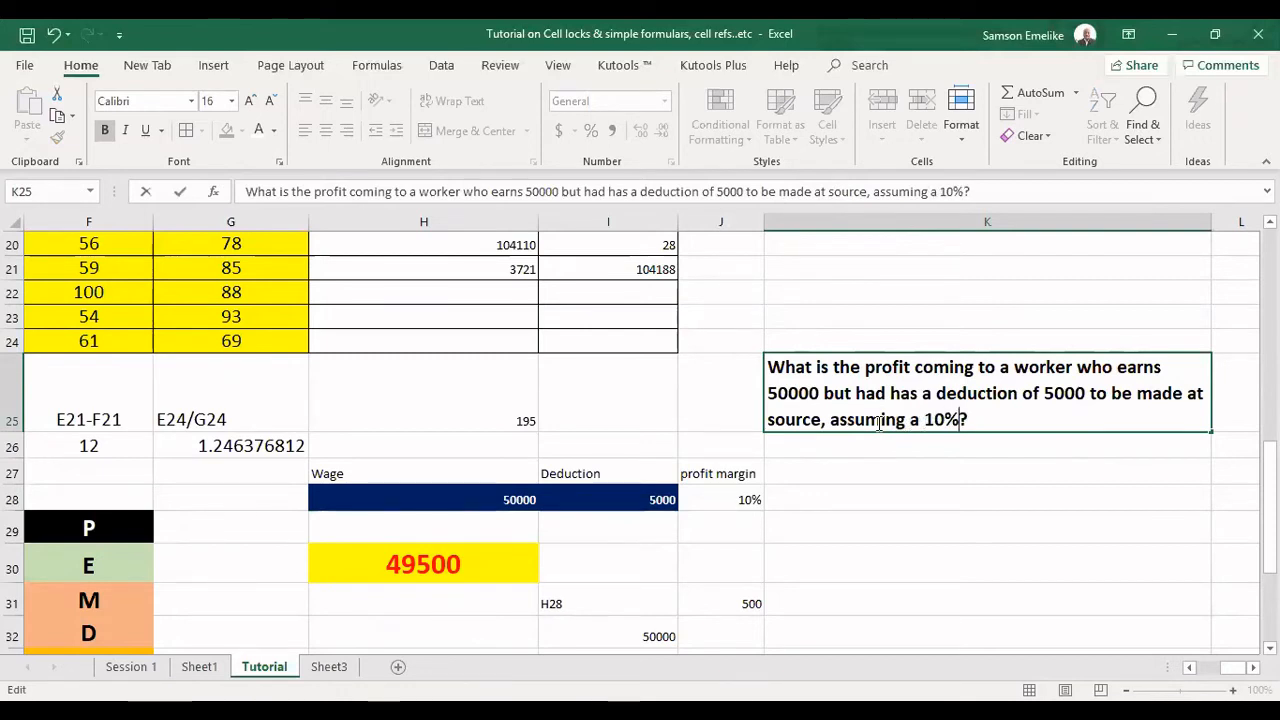
type("fit is")
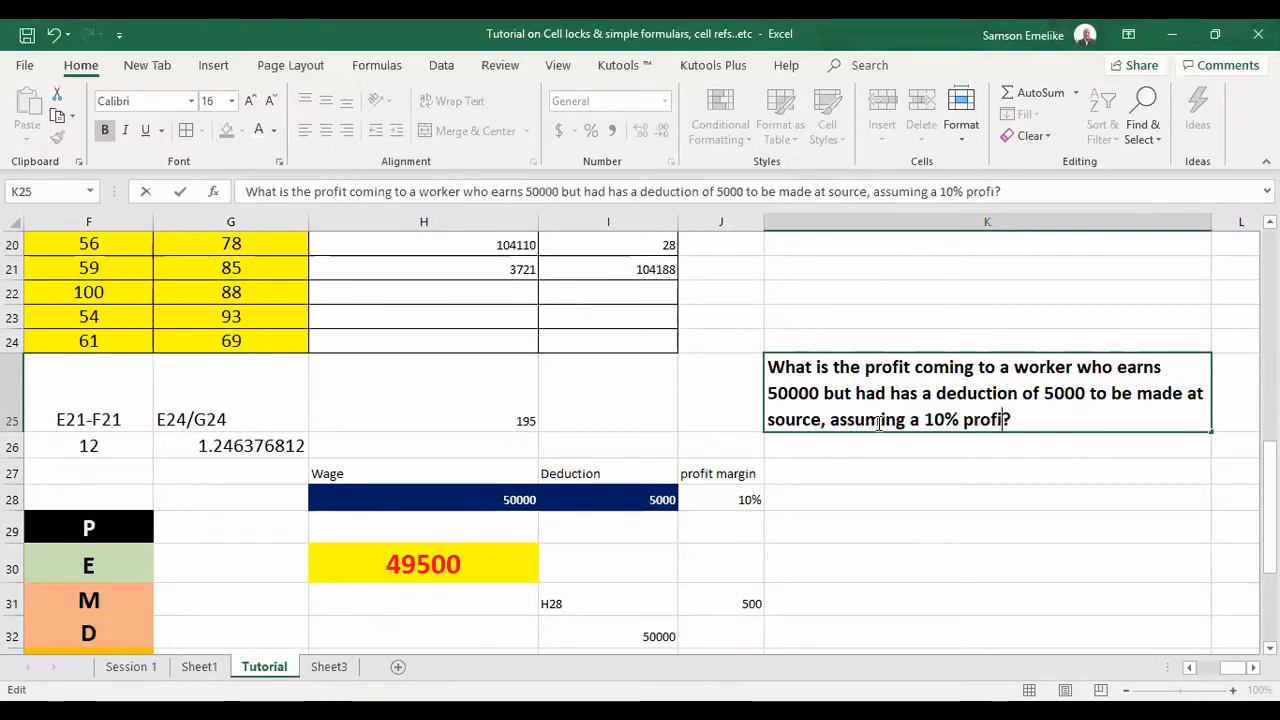
type(" acrrua")
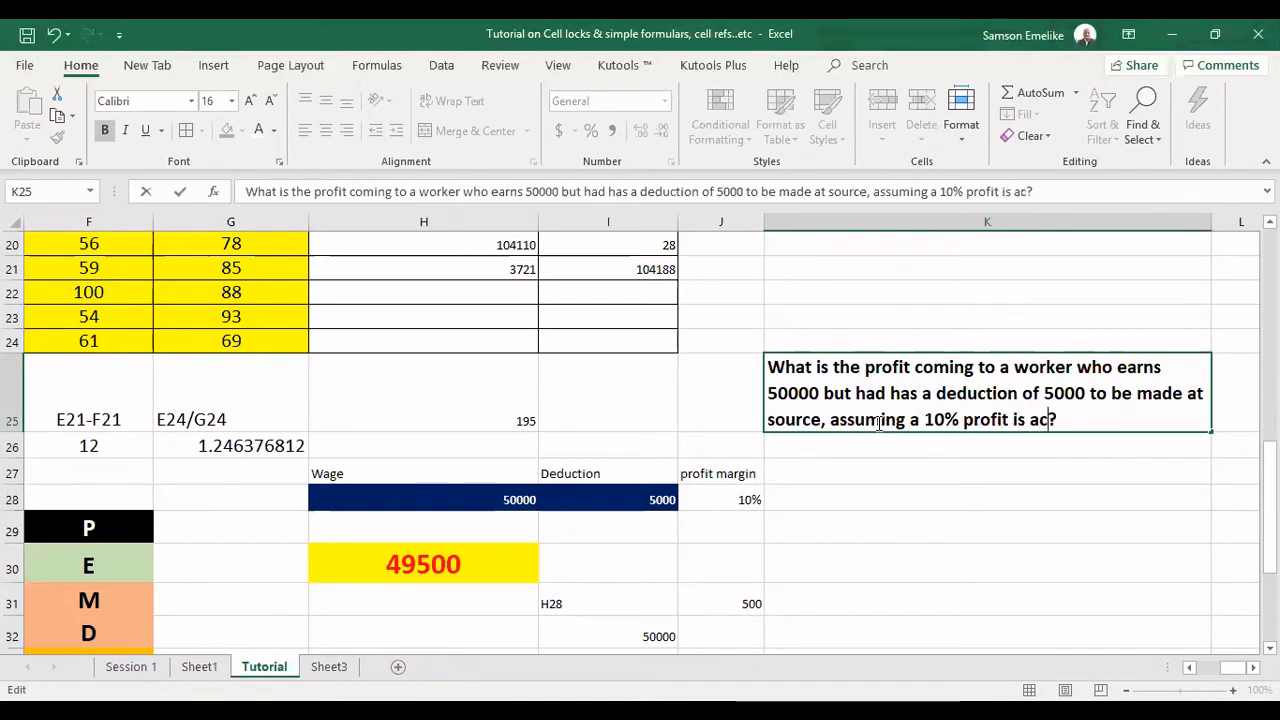
type("ble")
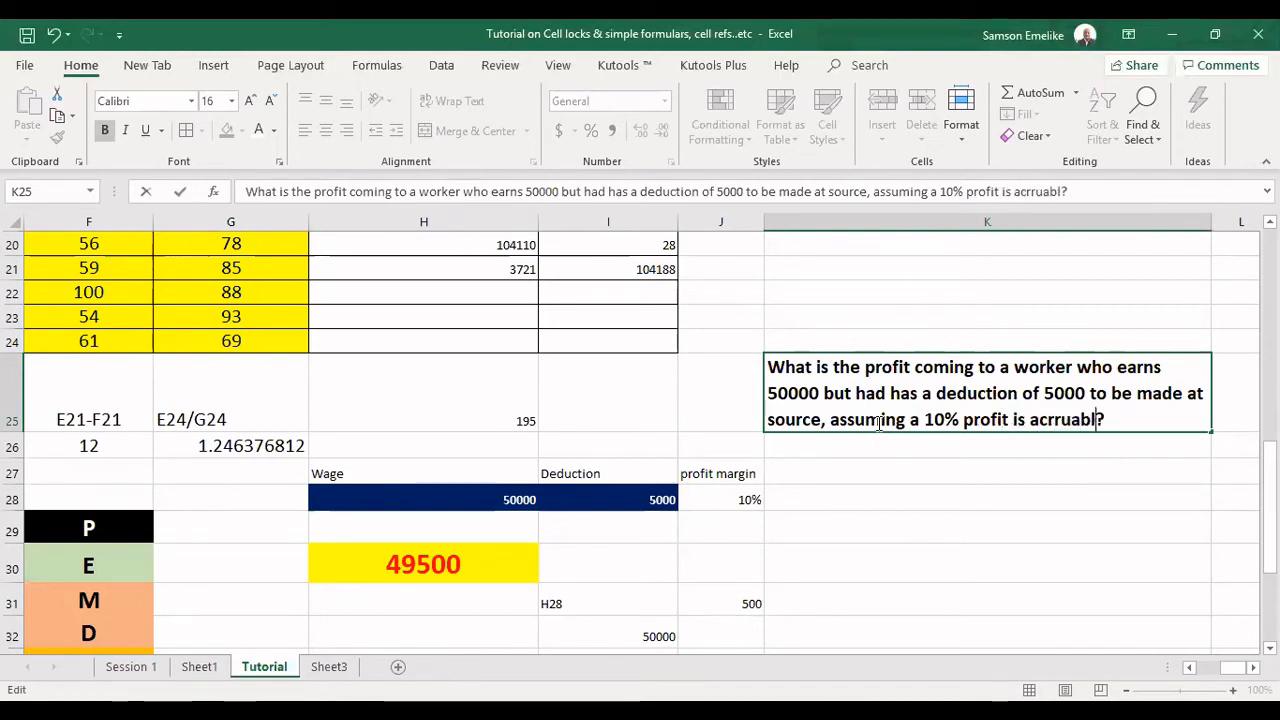
key("BackSpace")
key("BackSpace")
key("BackSpace")
key("BackSpace")
key("BackSpace")
key("BackSpace")
key("BackSpace")
key("BackSpace")
key("BackSpace")
key("BackSpace")
key("BackSpace")
key("BackSpace")
key("BackSpace")
key("BackSpace")
key("BackSpace")
key("BackSpace")
key("BackSpace")
key("BackSpace")
key("BackSpace")
key("BackSpace")
key("BackSpace")
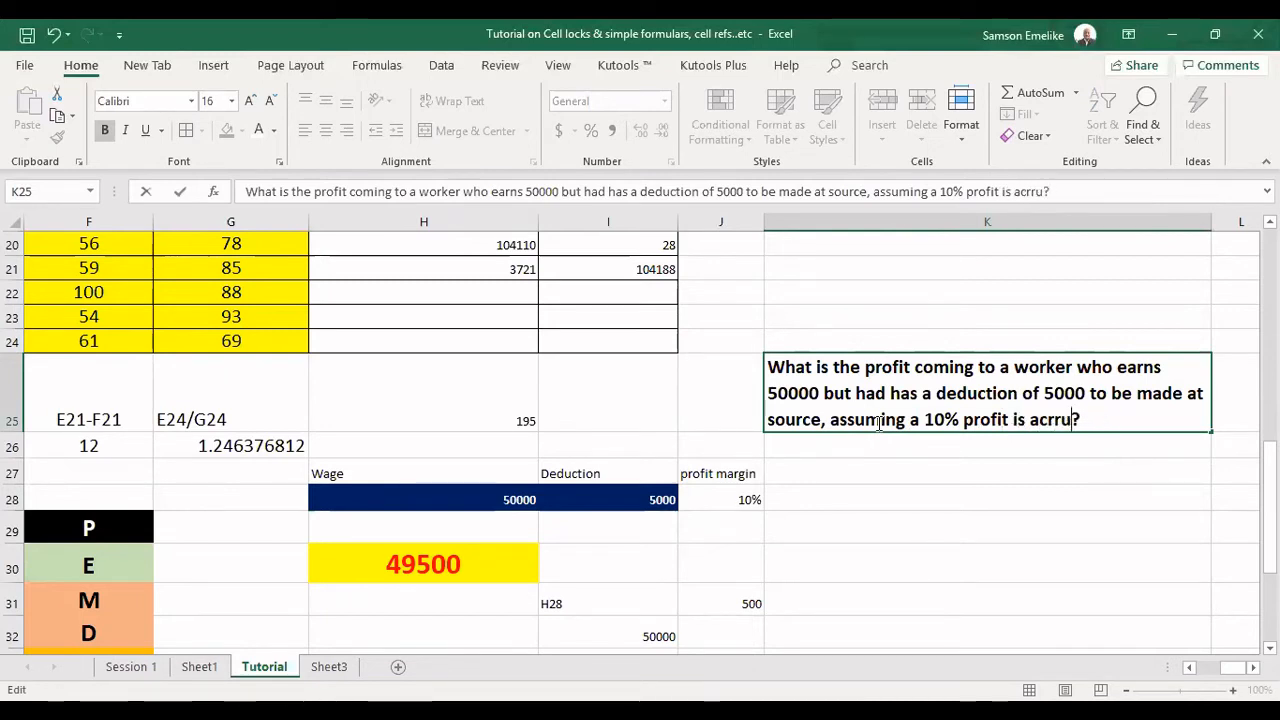
key("BackSpace")
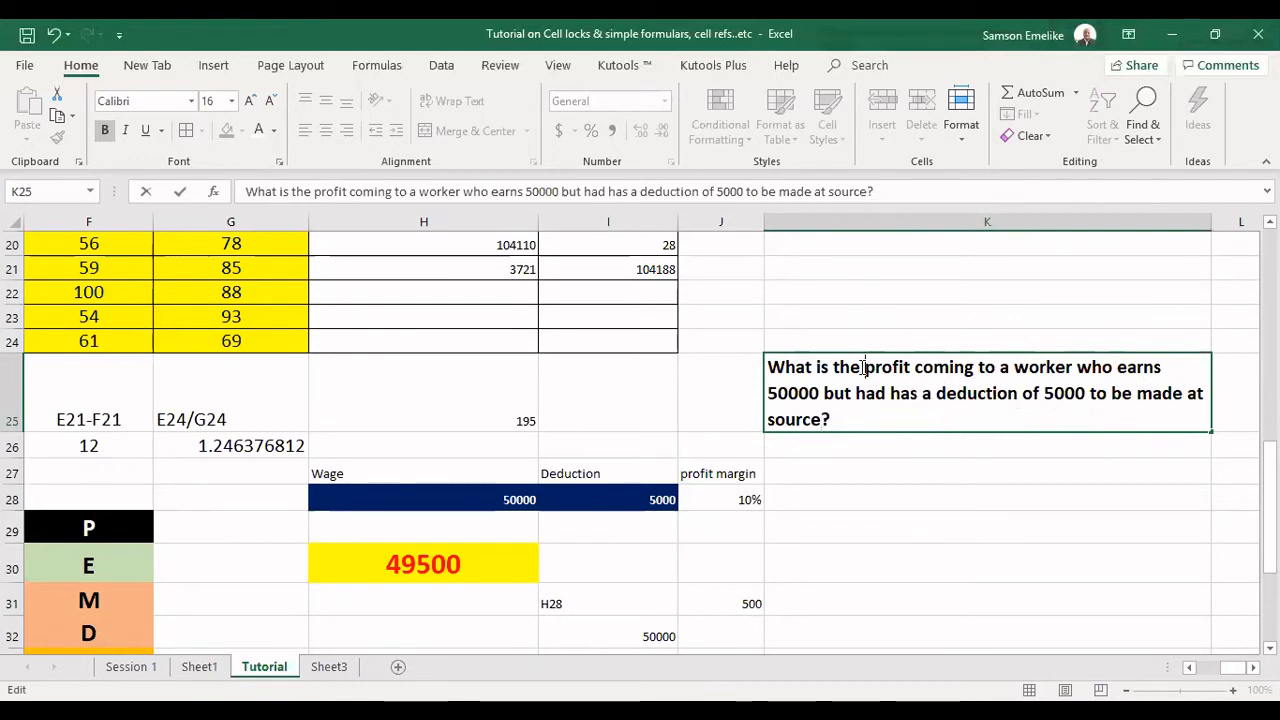
Insert 10% before the word profit in K25 so the question begins "What is the 10% profit coming to a worker".
type("10%")
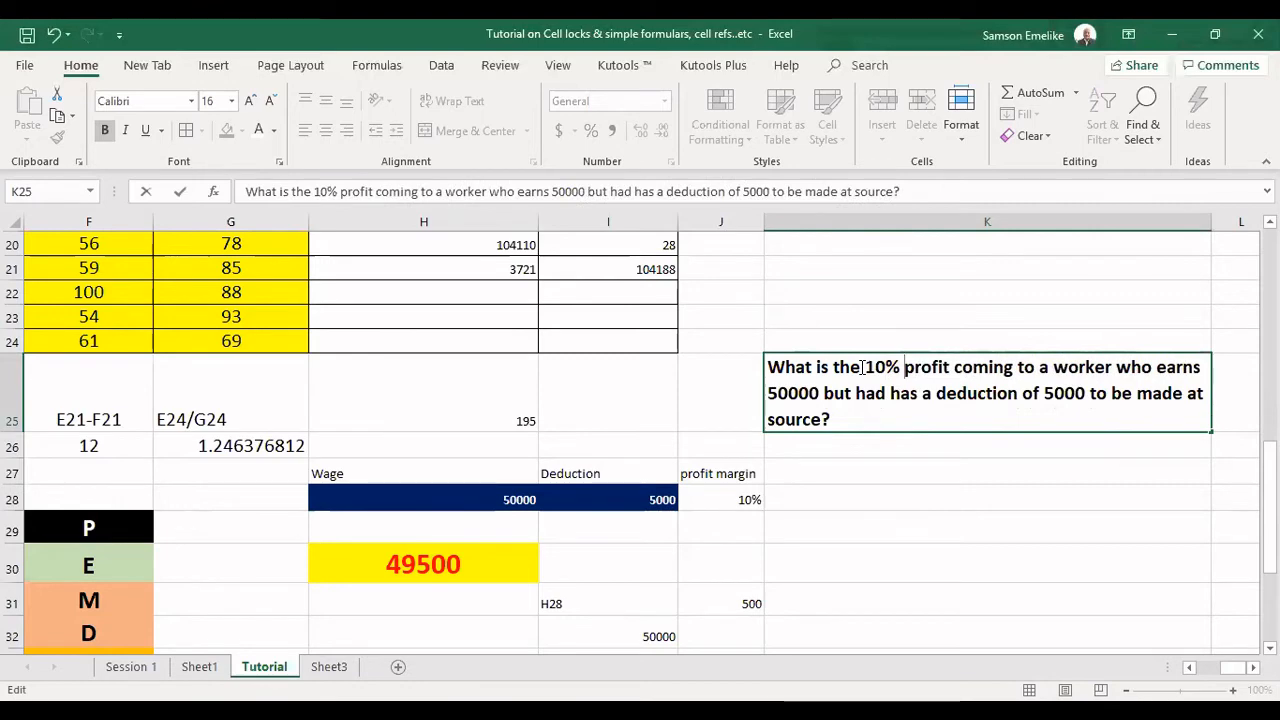
key("Return")
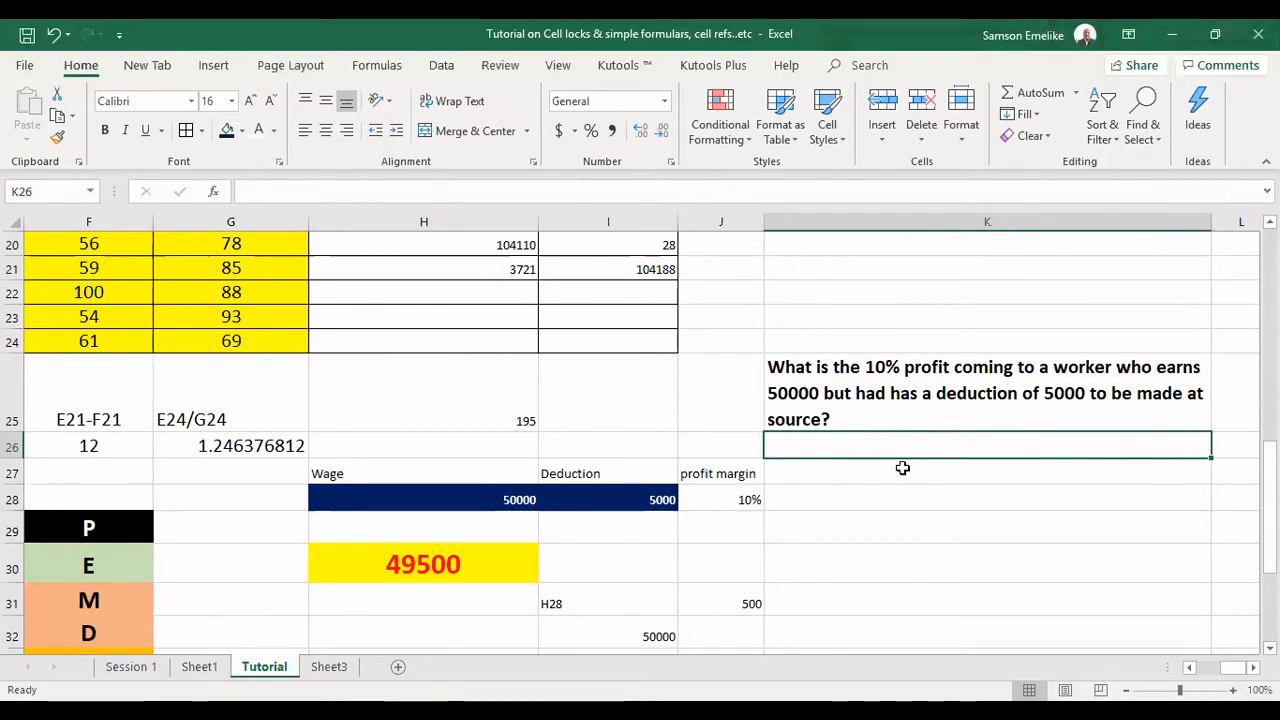
Apply borders to the wage, deduction and profit margin table in H27:J28.
left_click_drag(484, 478, 728, 509)
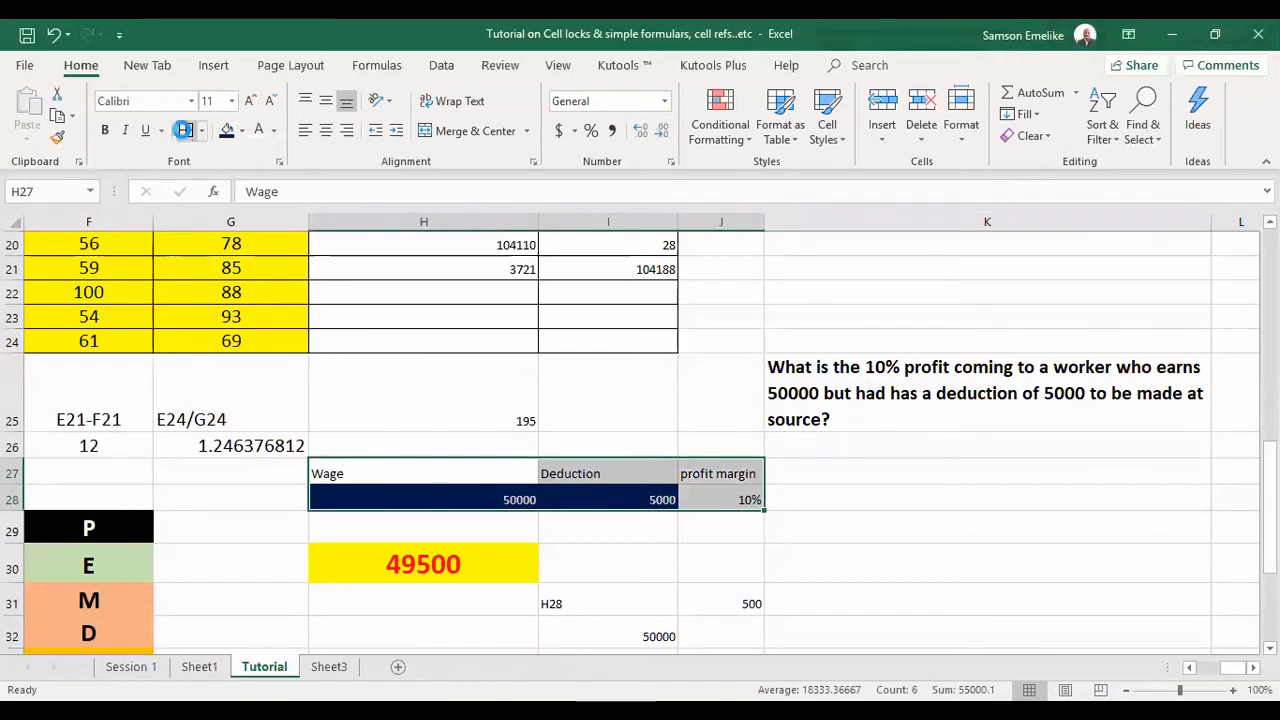
left_click(810, 527)
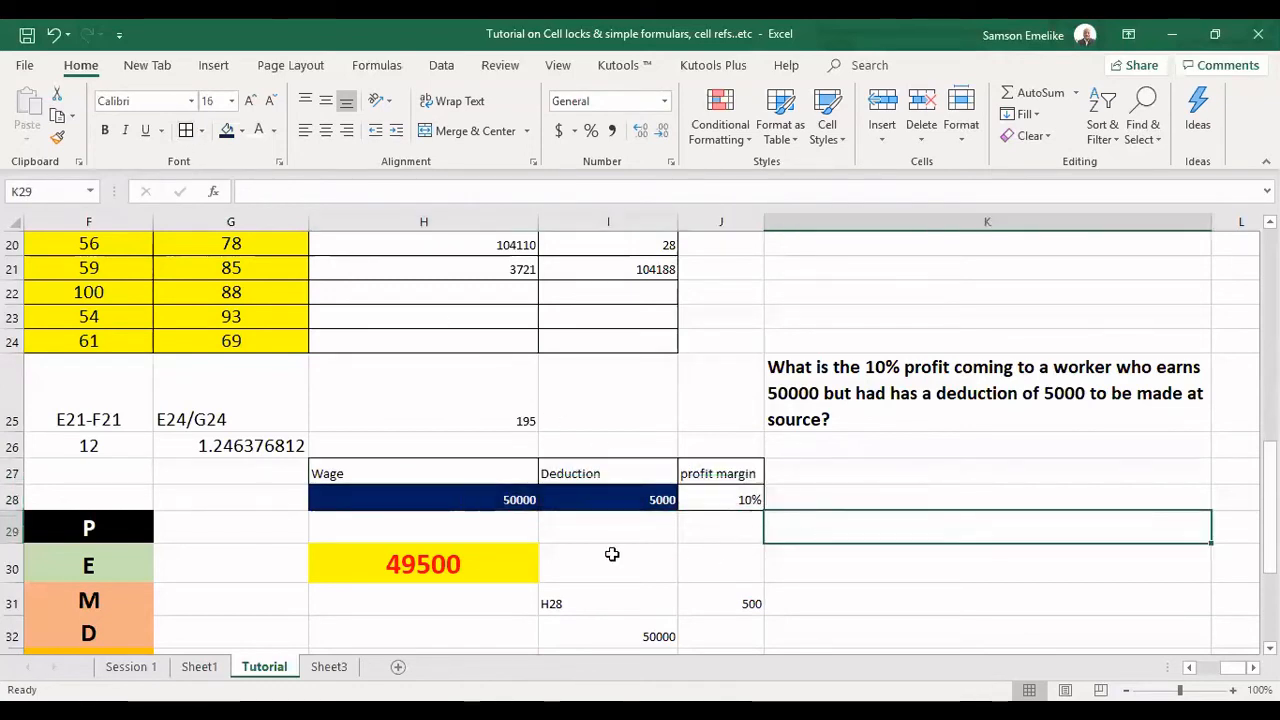
Examine the formula in H30 and the wage, deduction and margin cells it references.
left_click(406, 565)
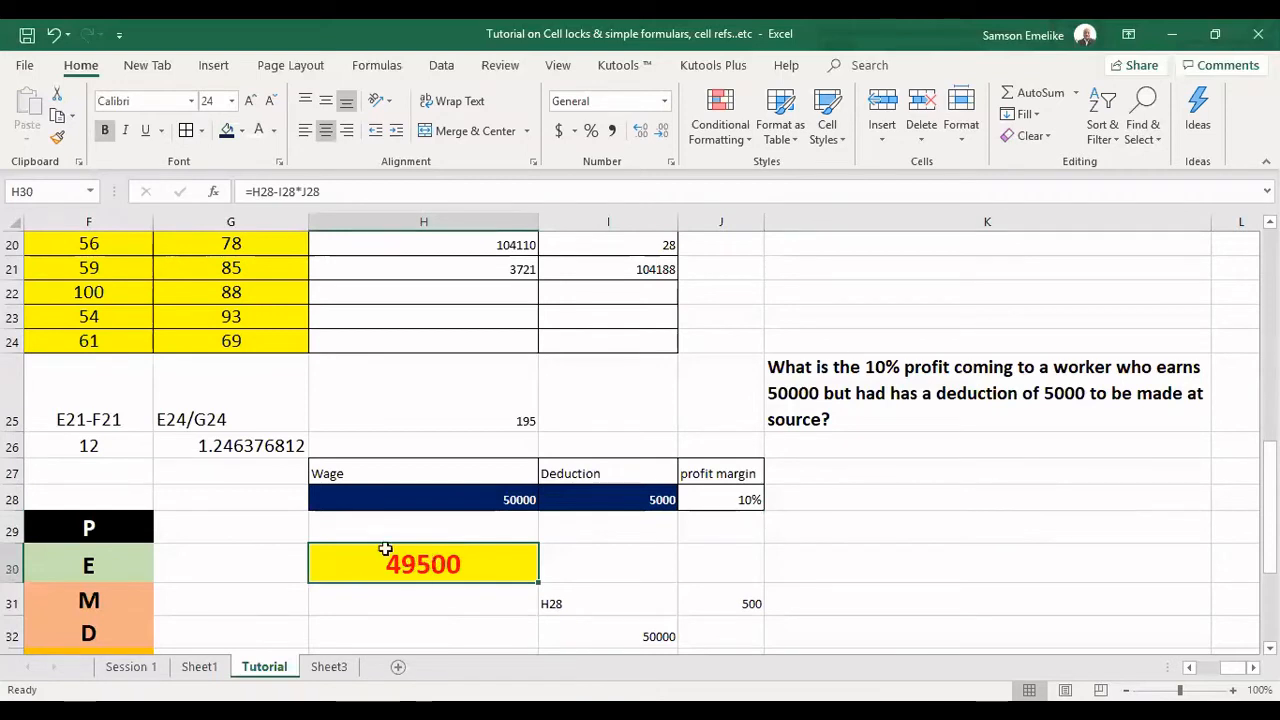
double_click(453, 555)
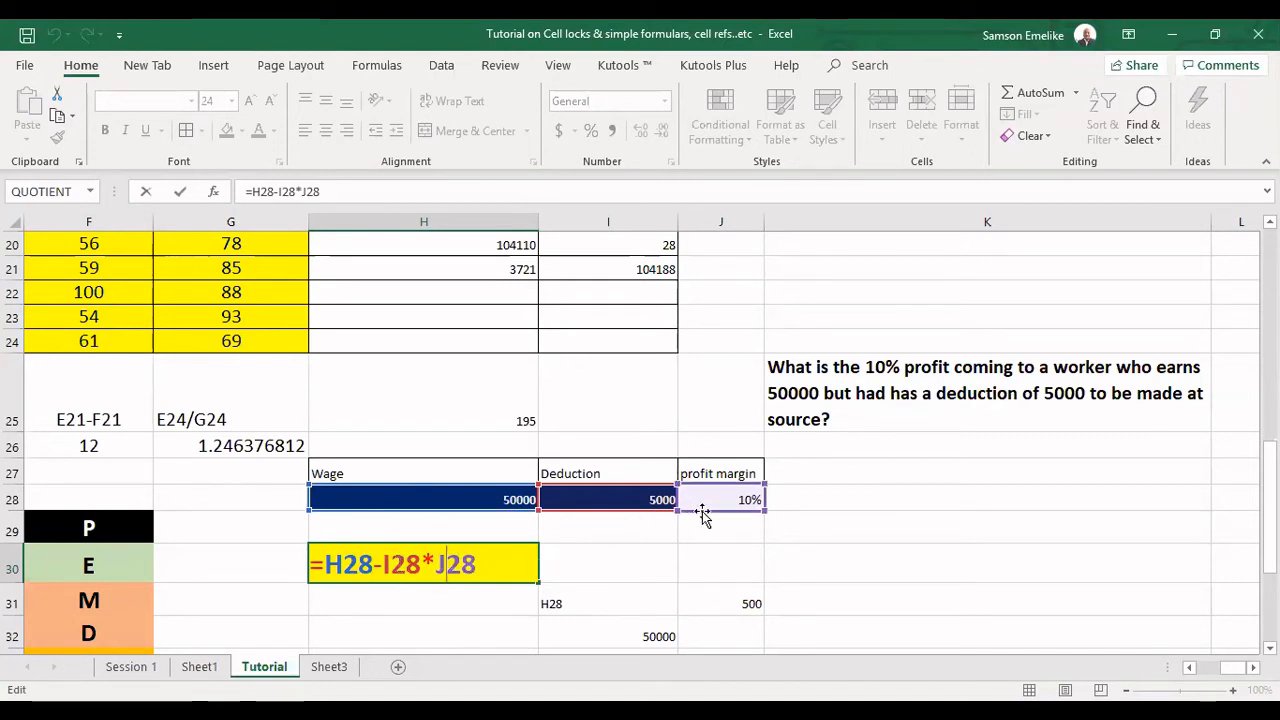
key("Return")
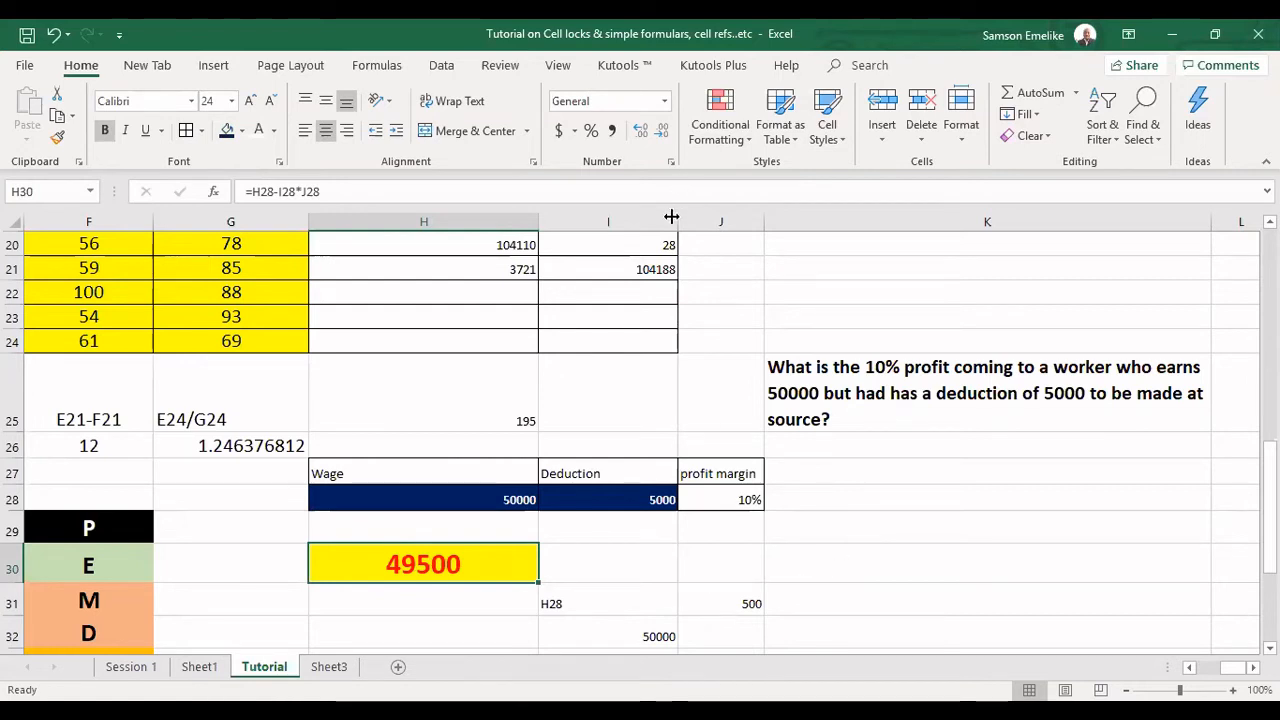
Widen column I slightly and copy H30's formula =H28-I28*J28 into I30.
left_click_drag(677, 222, 718, 222)
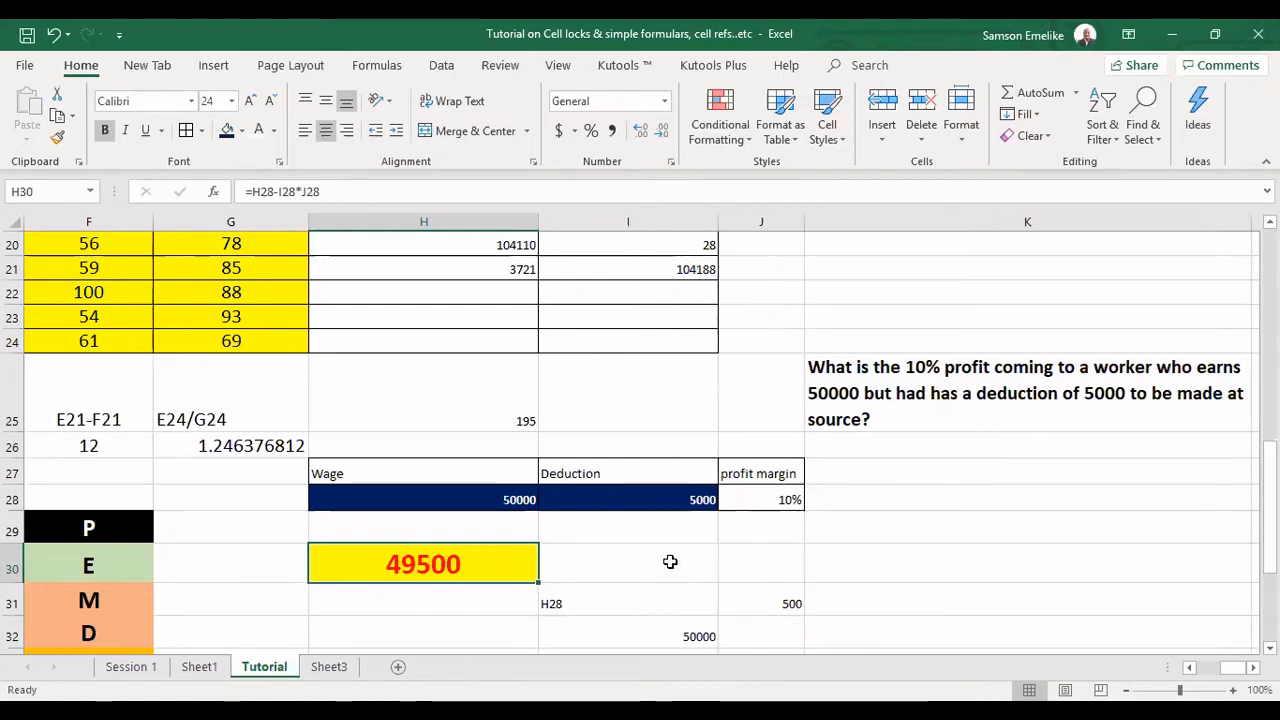
left_click(669, 559)
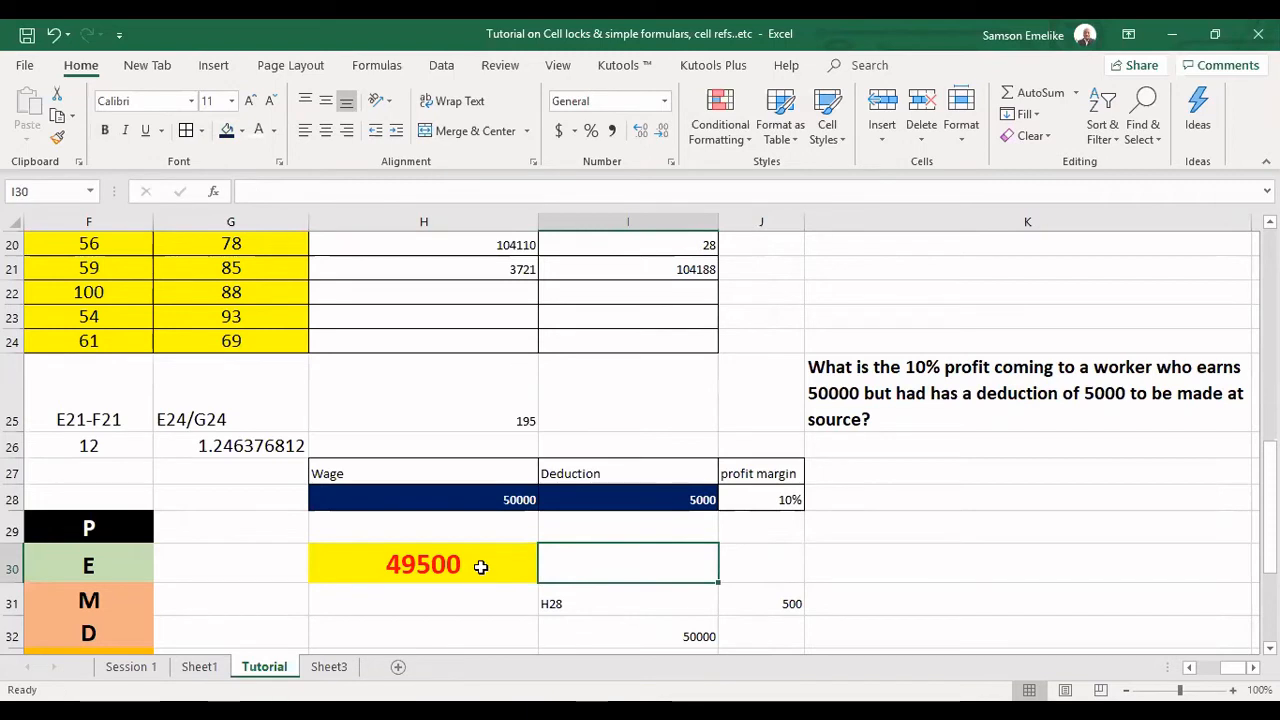
left_click(481, 566)
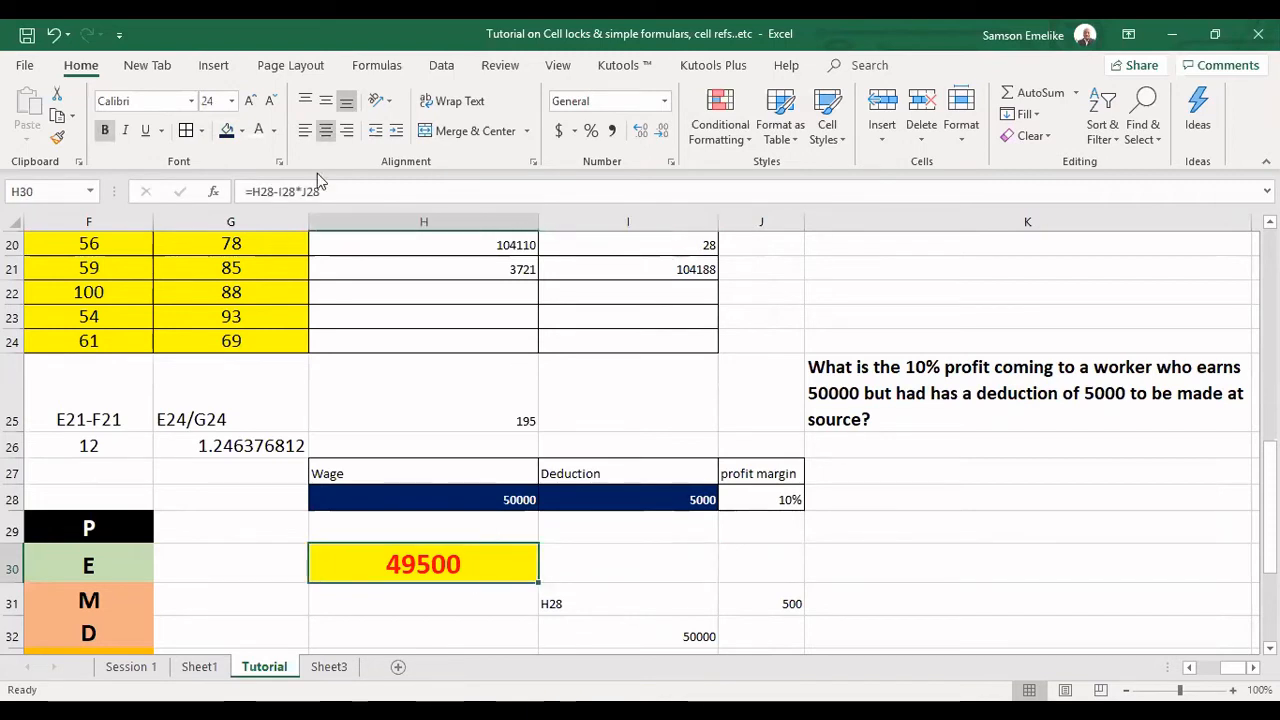
left_click_drag(333, 191, 250, 189)
key("ctrl+c")
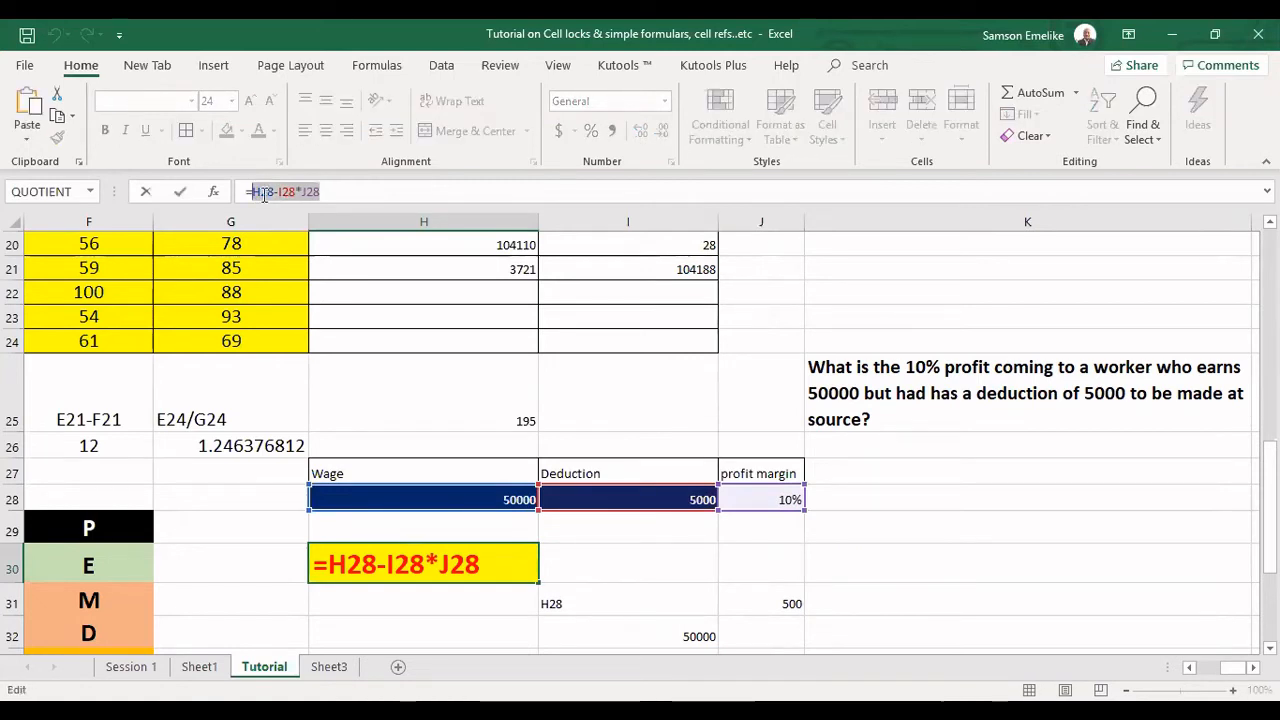
key("ctrl+Return")
left_click(617, 563)
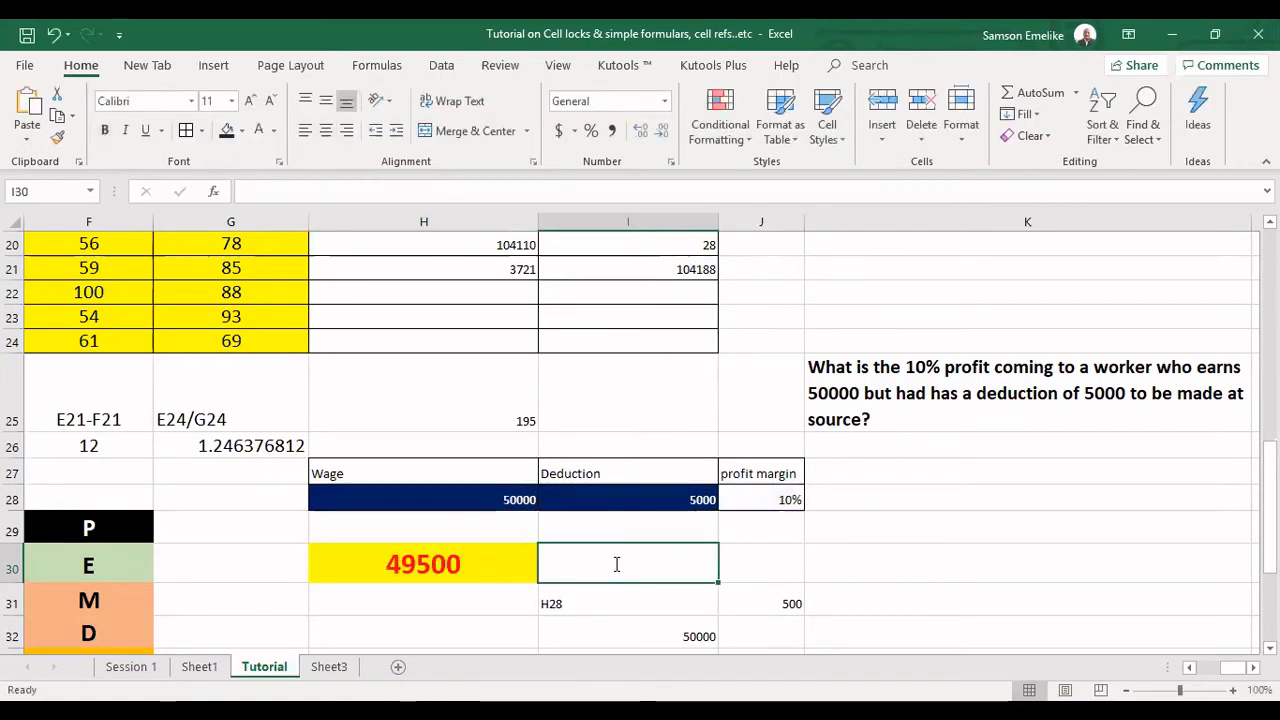
type("=")
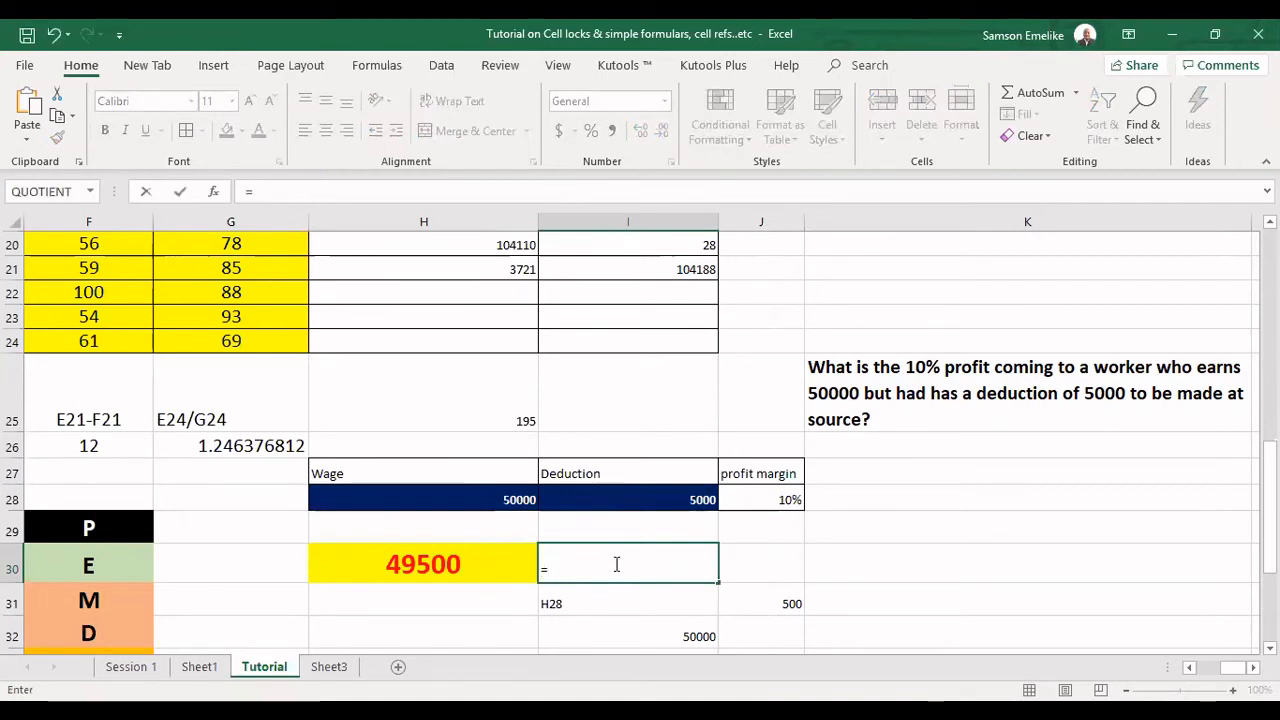
key("ctrl+v")
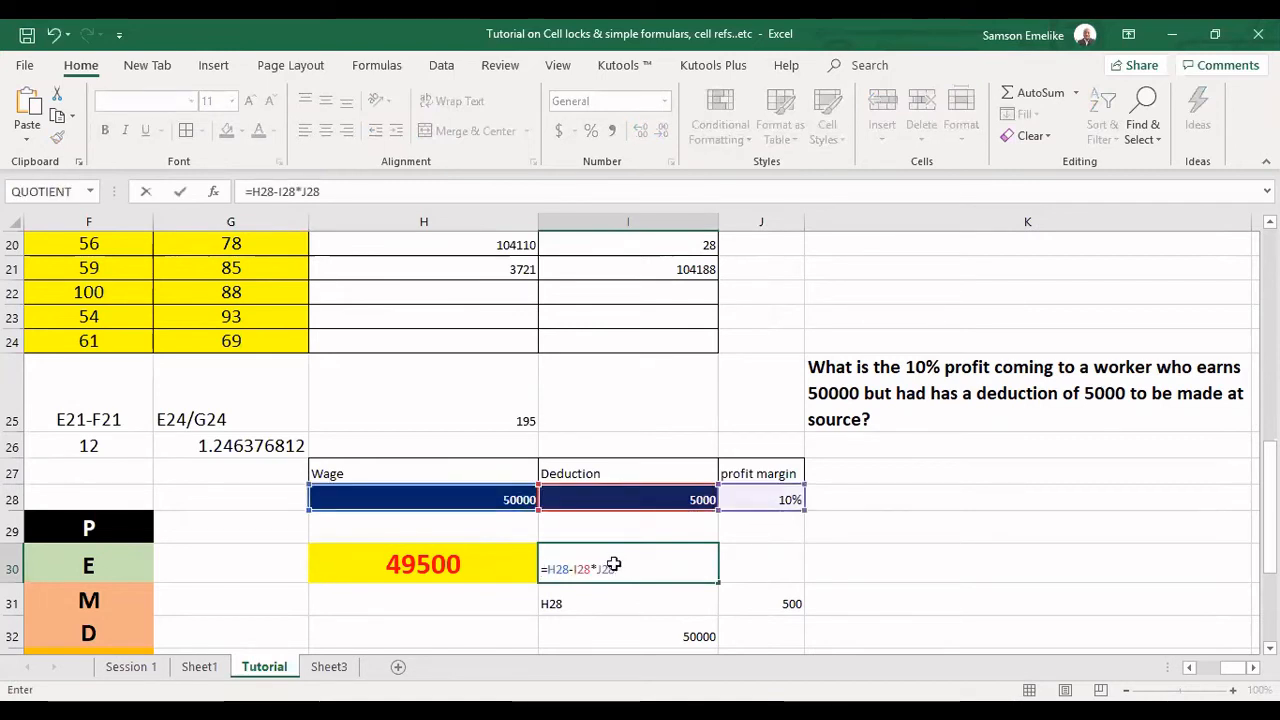
key("ctrl+Return")
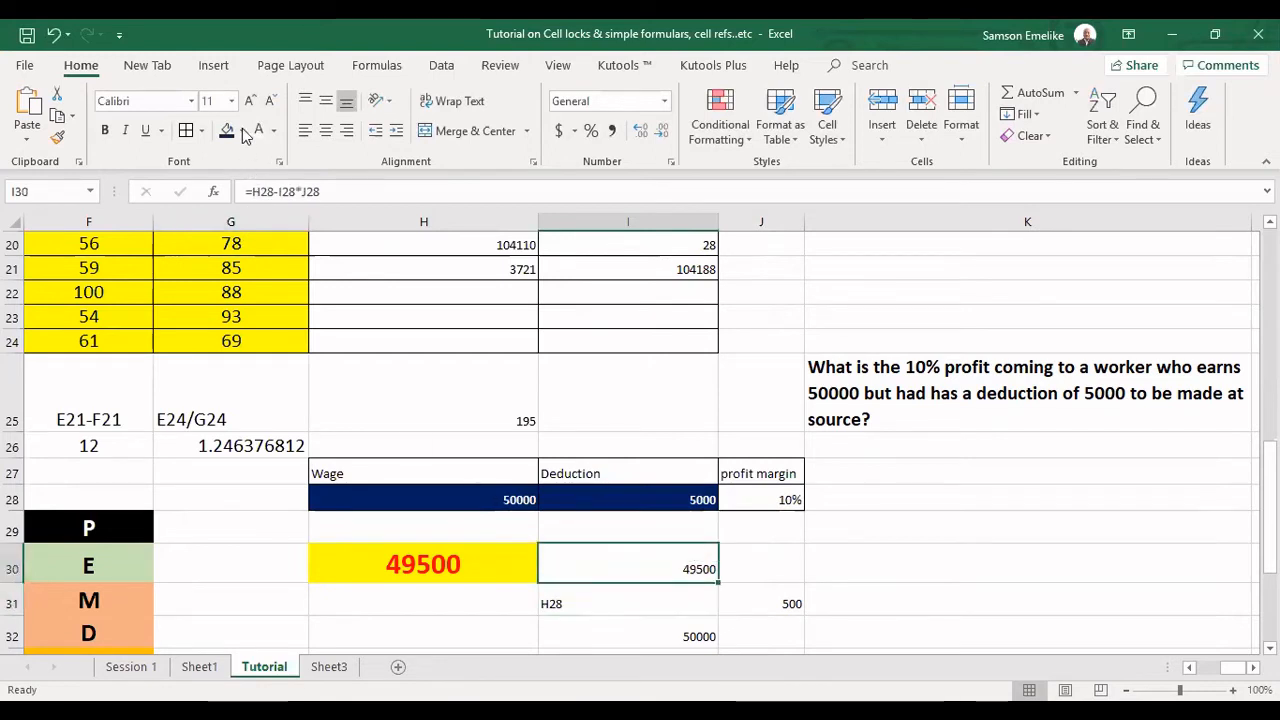
Format I30 with the bold white-on-black style copied from the P cell in F29.
left_click(244, 170)
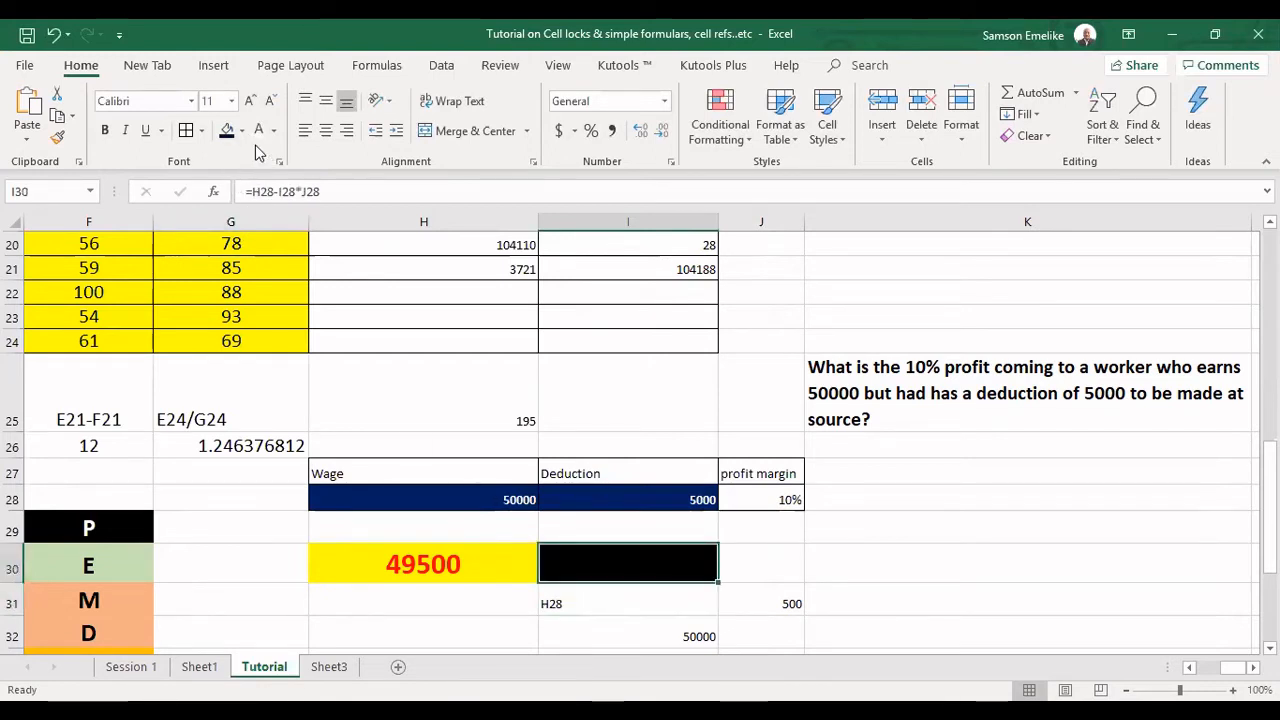
key("ctrl+z")
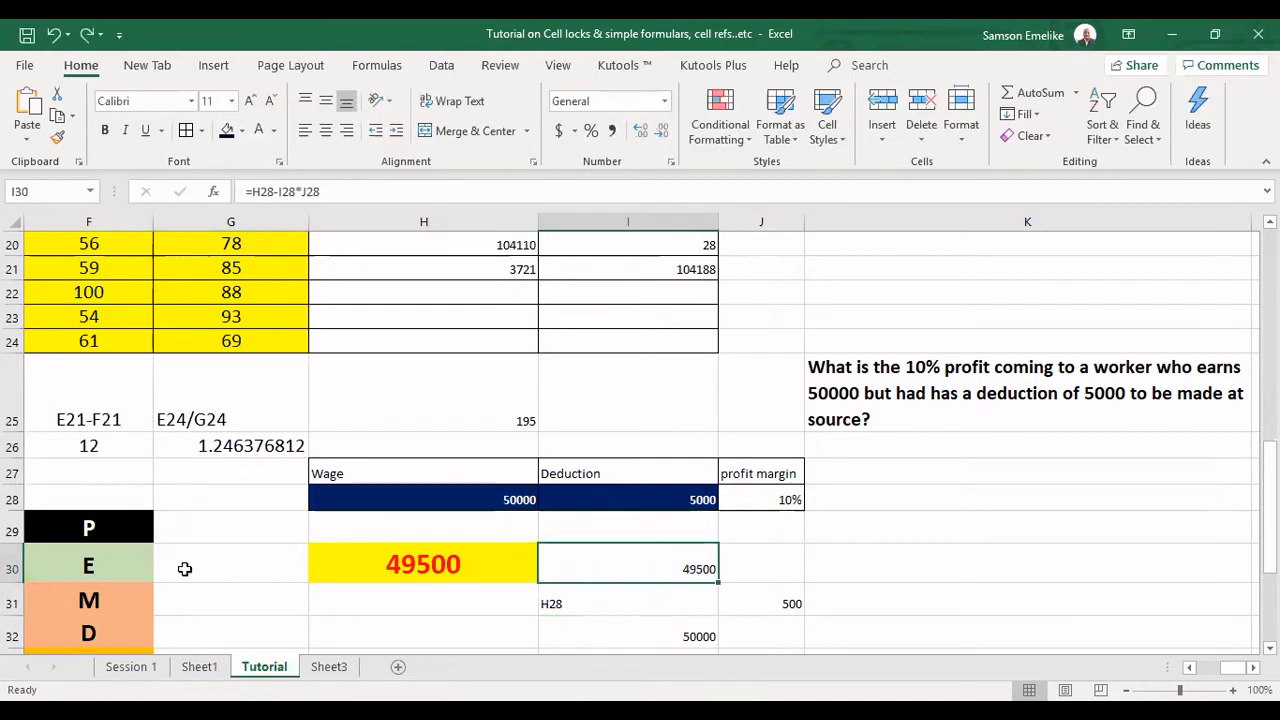
left_click(100, 527)
left_click(58, 138)
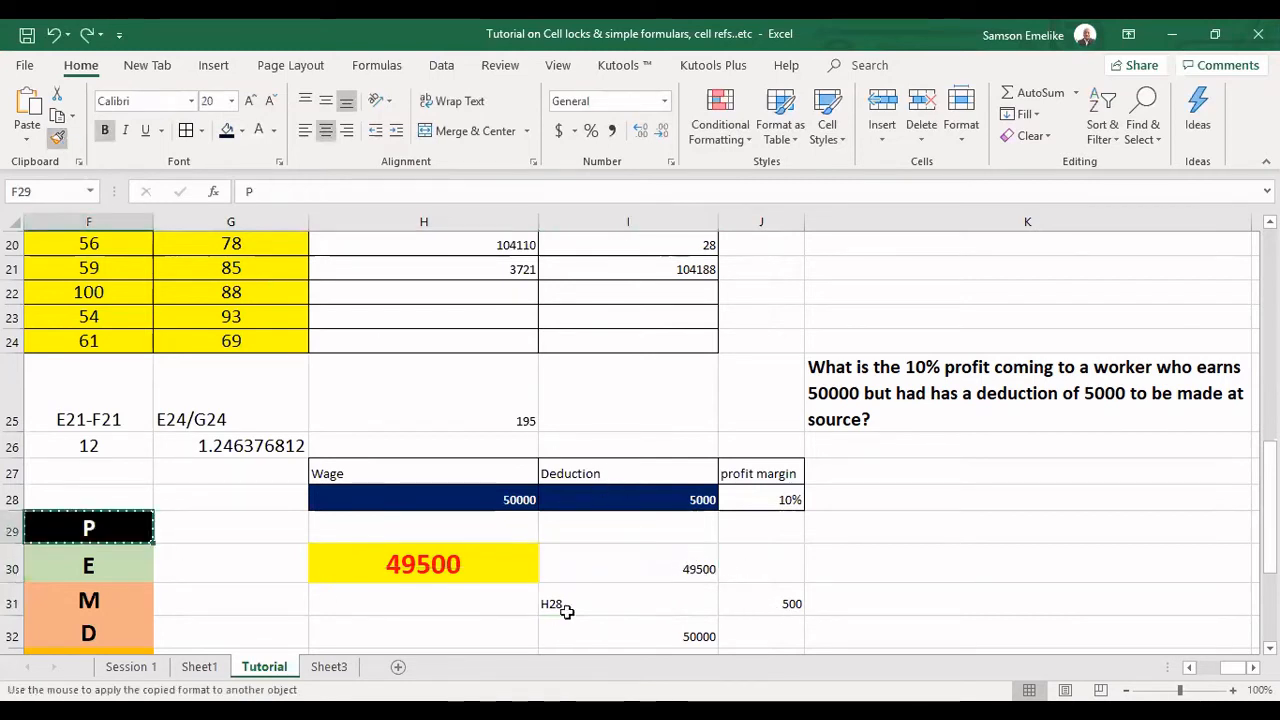
left_click(580, 566)
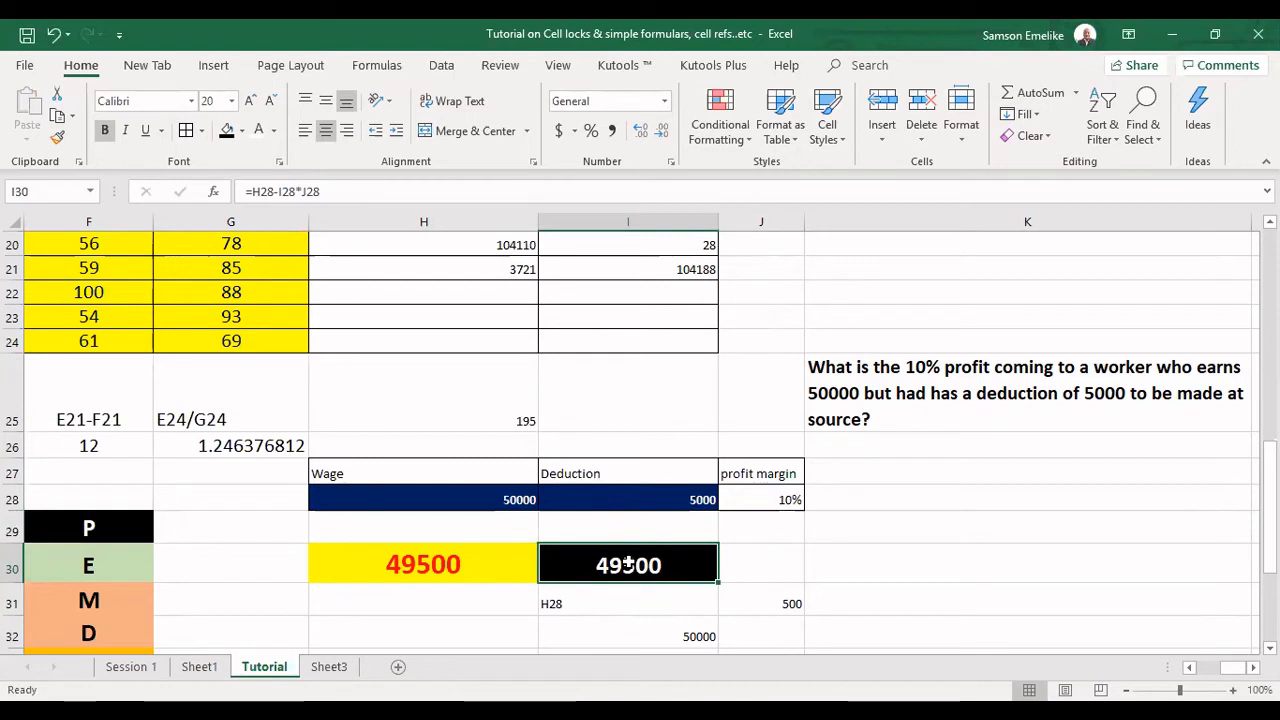
Add parentheses around the subtraction in I30 so its formula reads =(H28-I28)*J28.
double_click(628, 565)
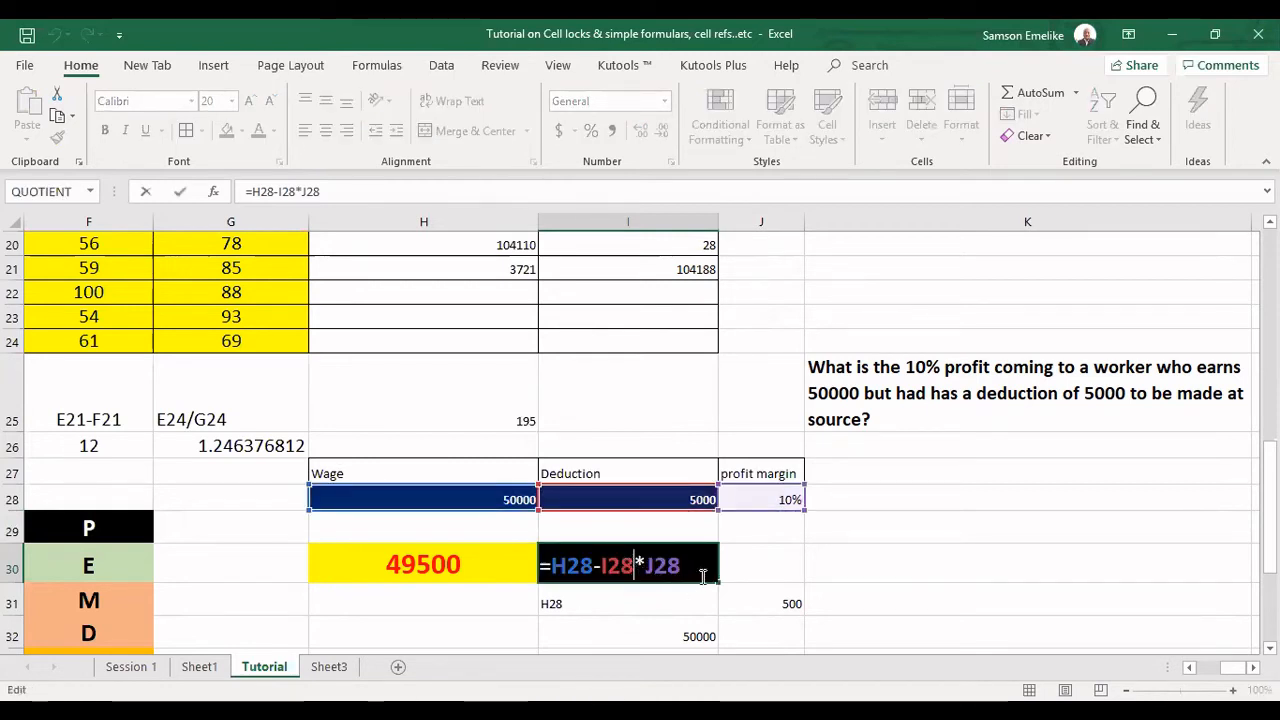
type(")")
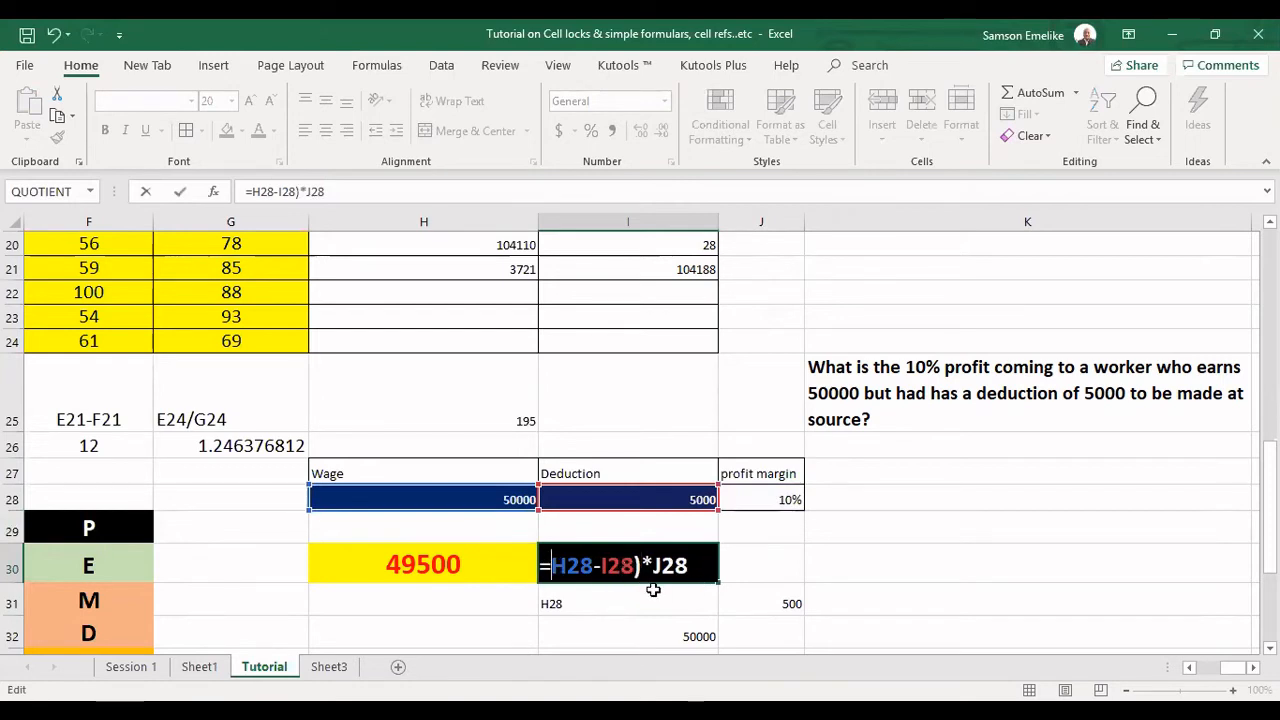
type("(")
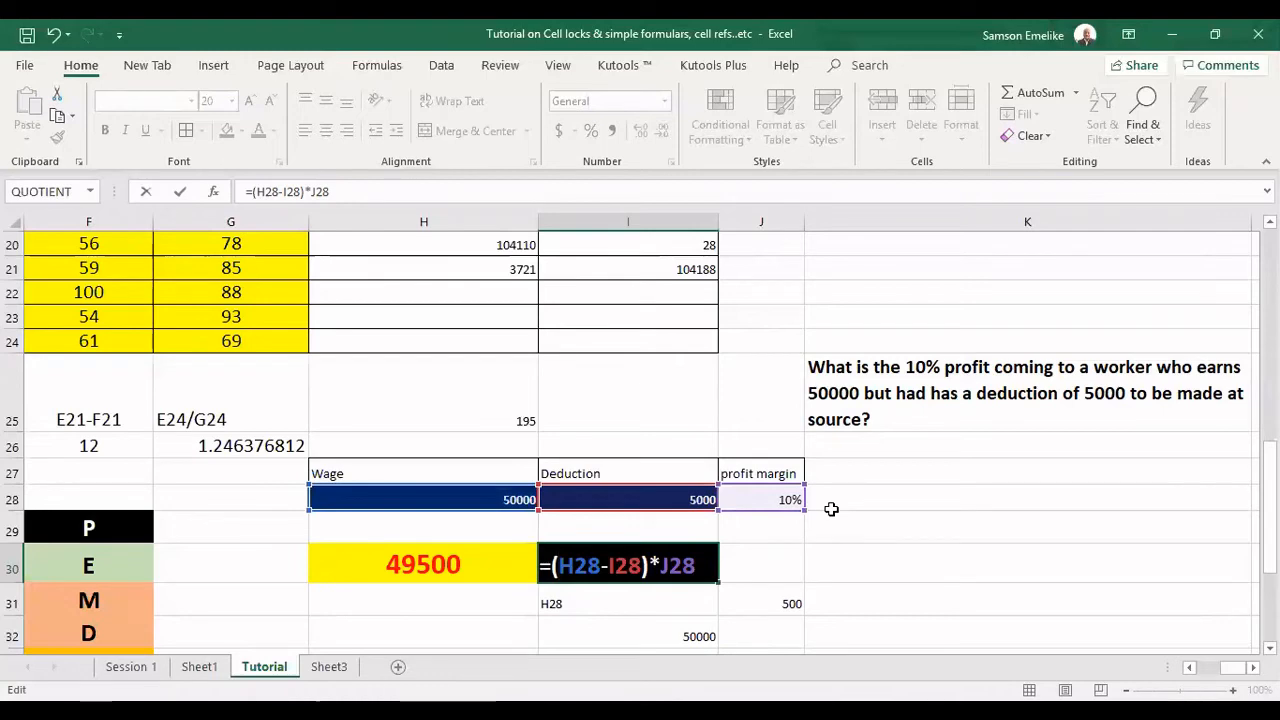
key("Return")
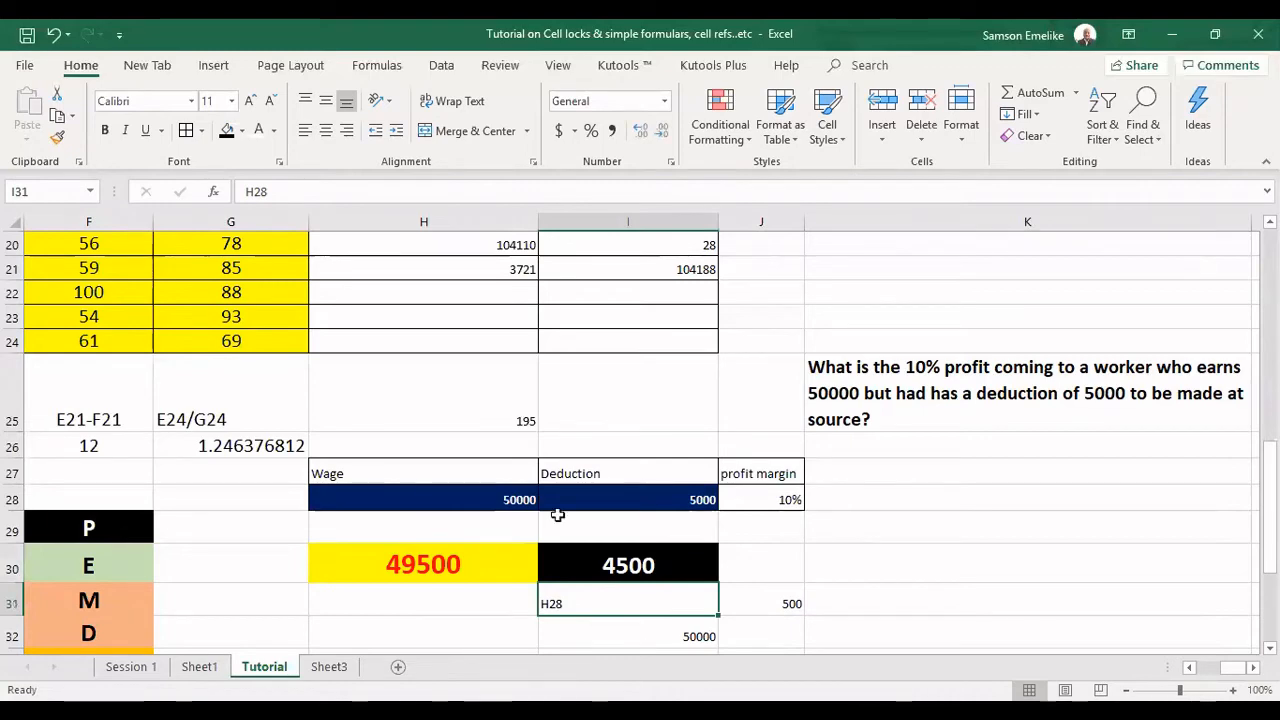
Compare the formulas in I30 and H30, examining the I28*J28 part of H30.
scroll(986, 491, "down", 2)
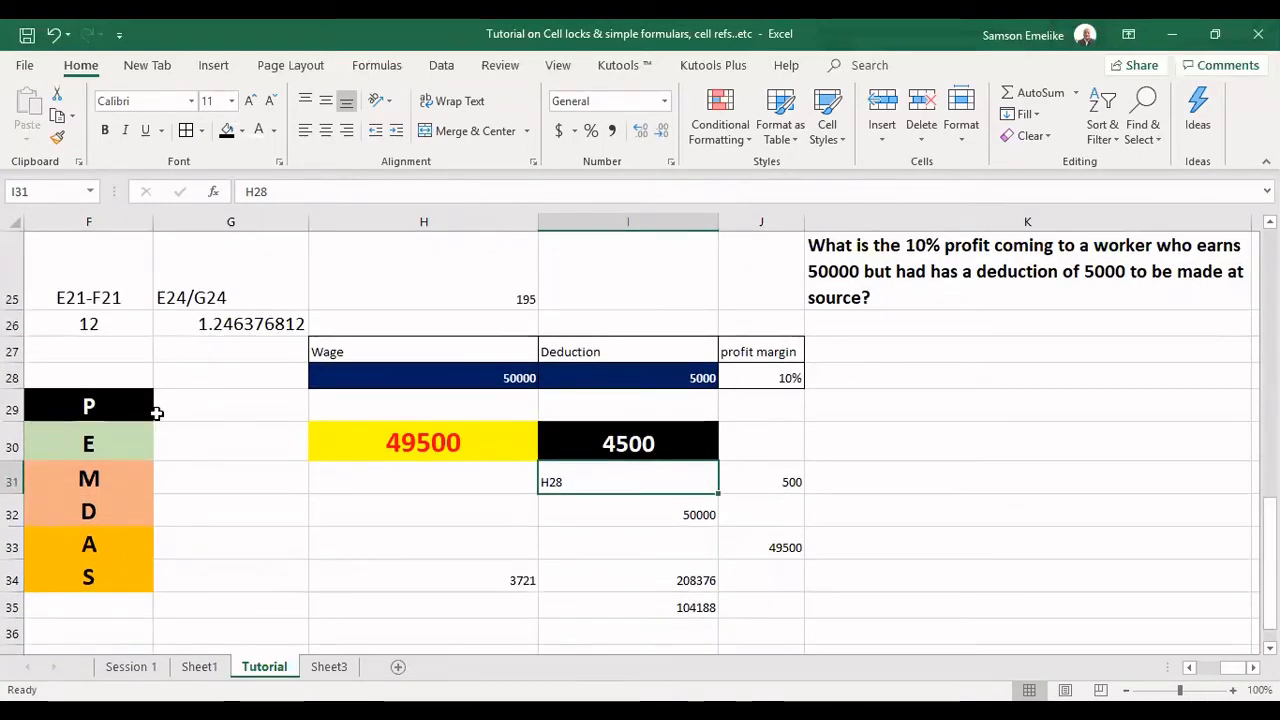
left_click(642, 443)
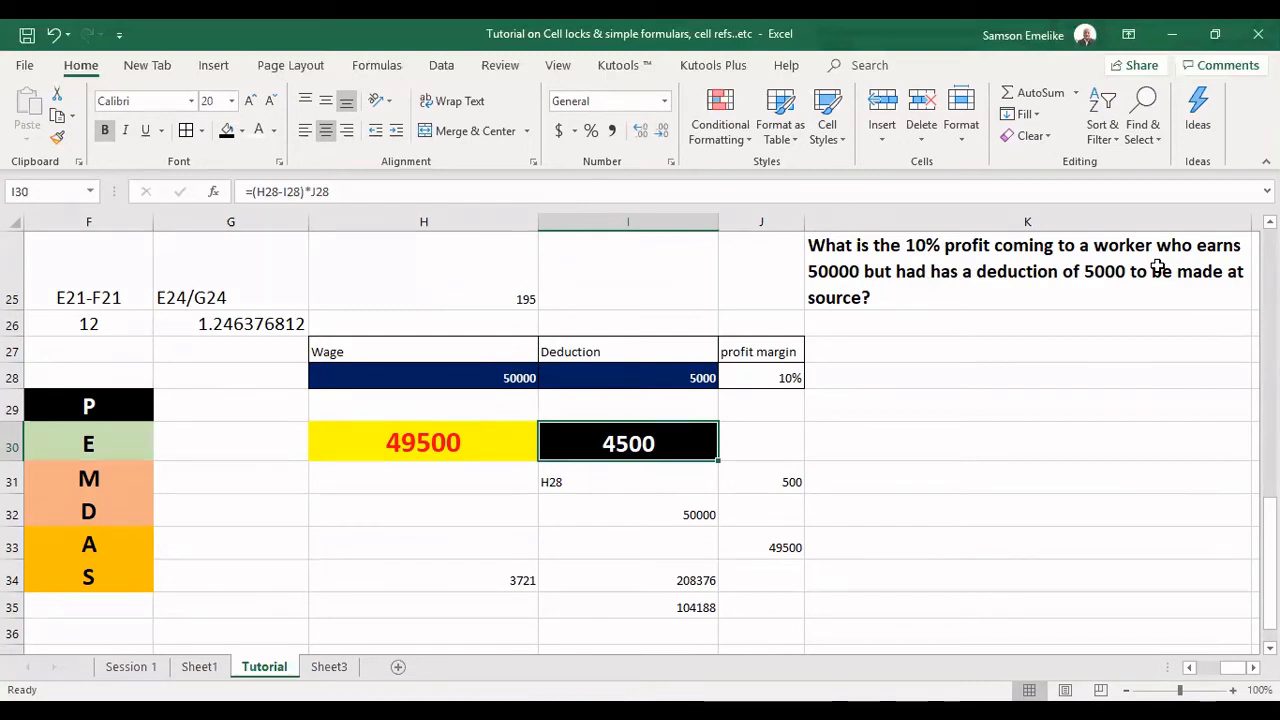
left_click(435, 440)
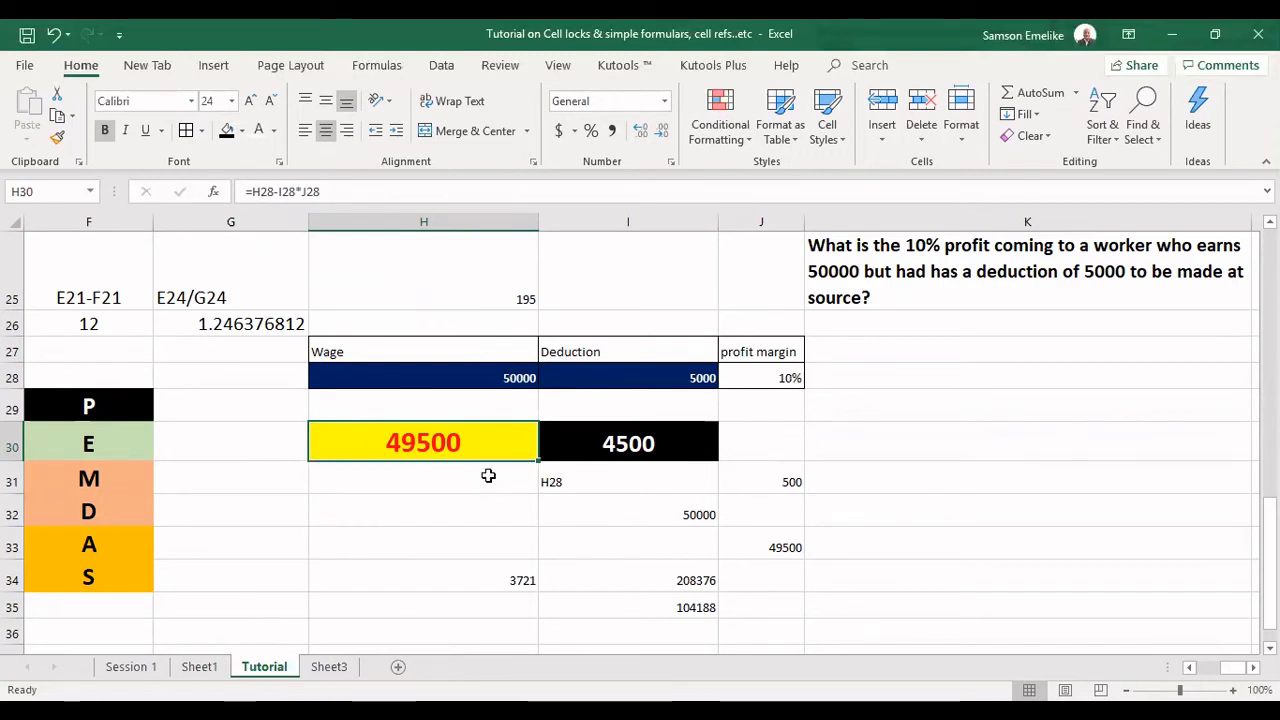
double_click(445, 447)
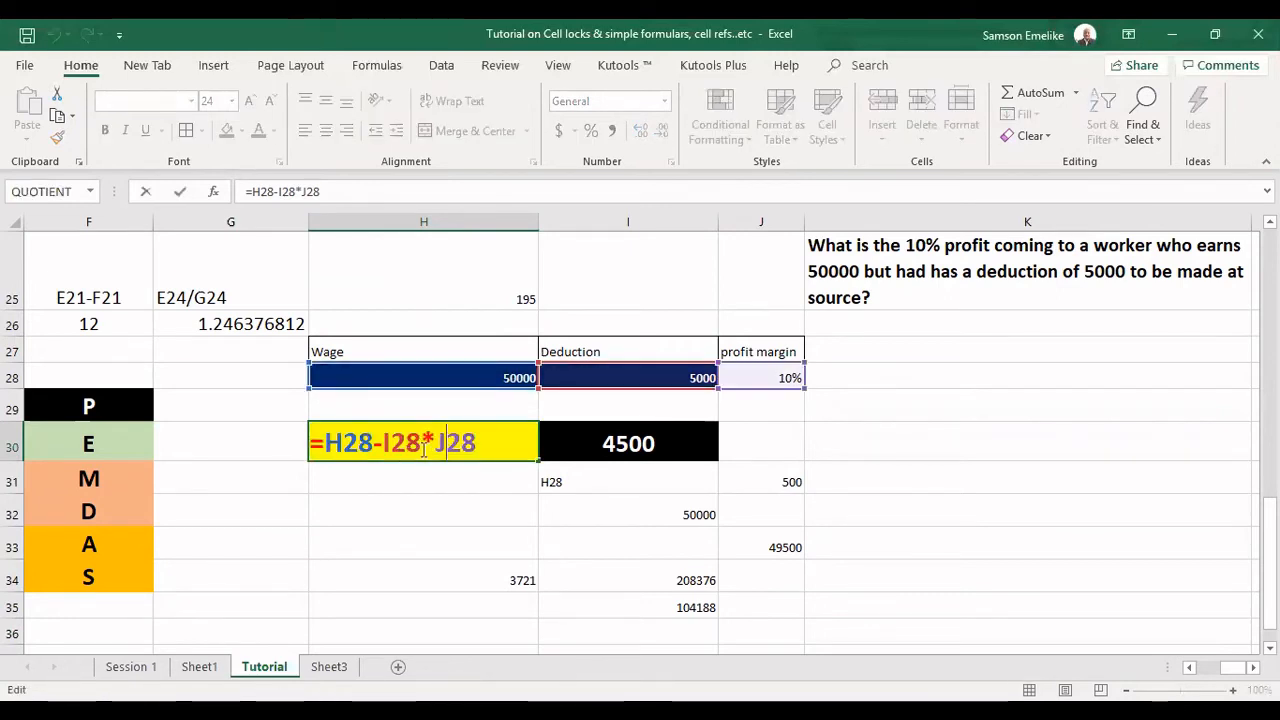
left_click_drag(491, 443, 383, 443)
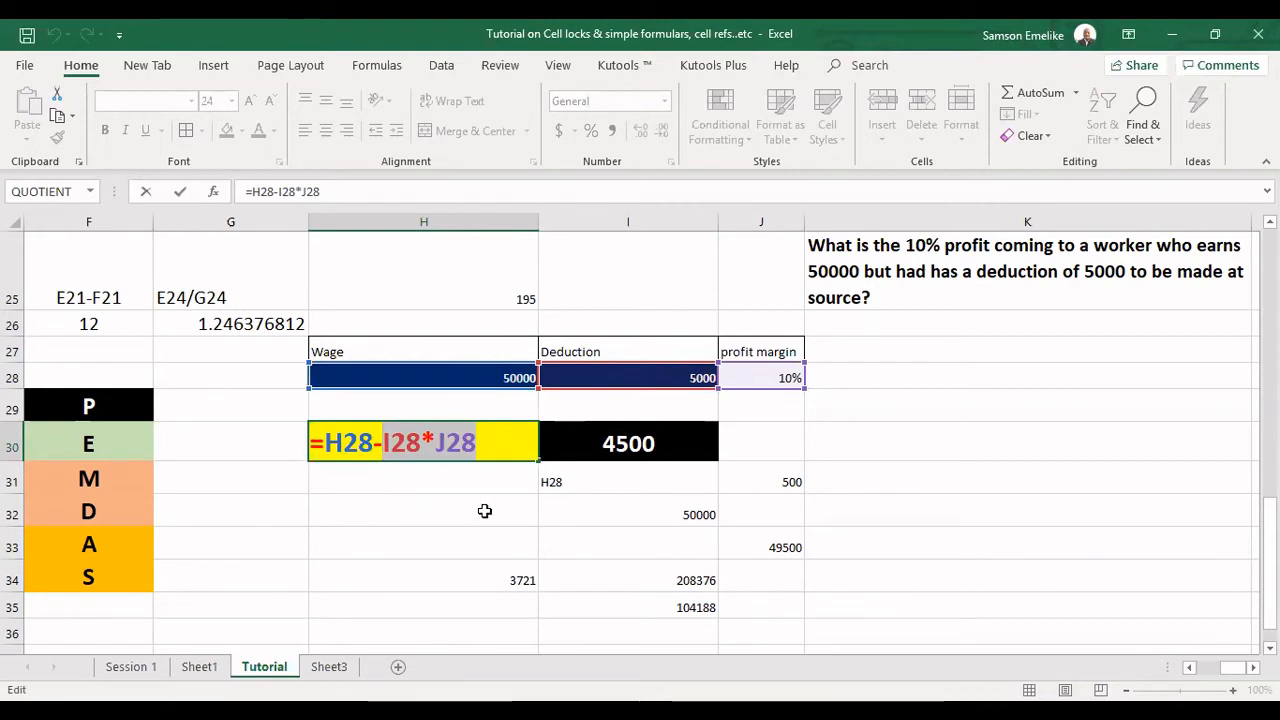
key("ctrl+Return")
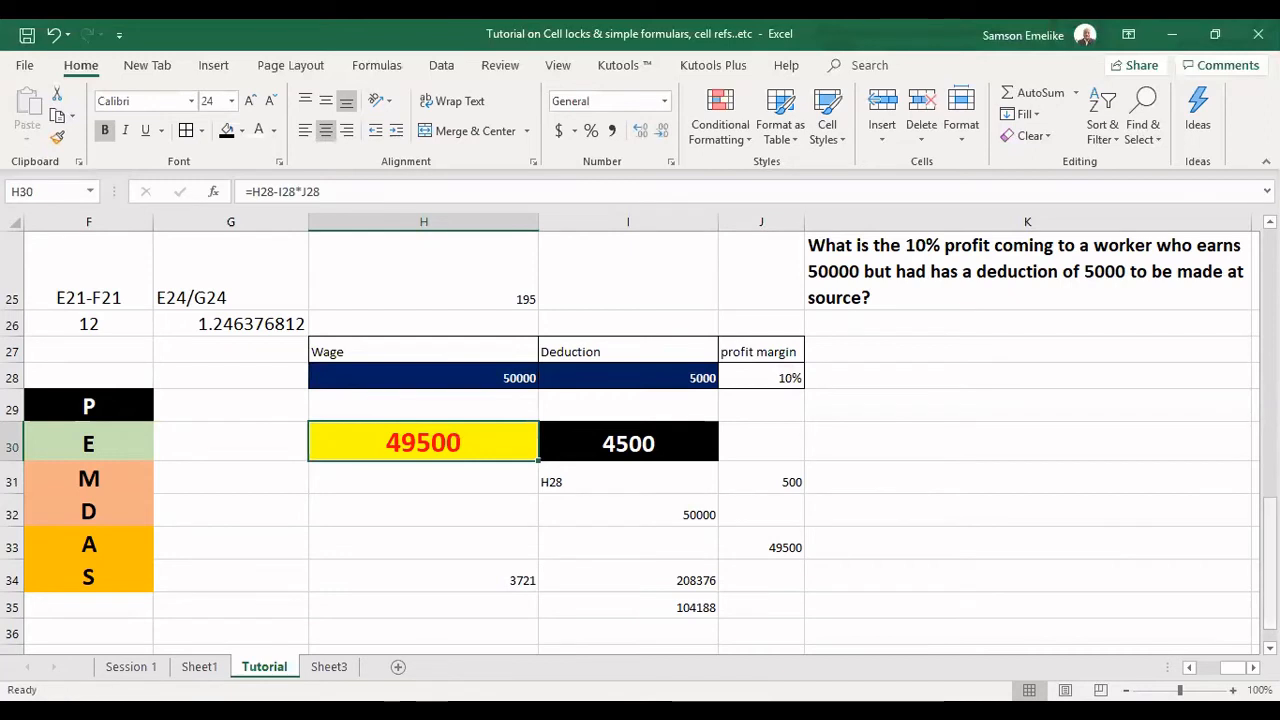
Clear the leftover scratch values beneath the two results, in H31:J35.
left_click_drag(1270, 521, 1270, 525)
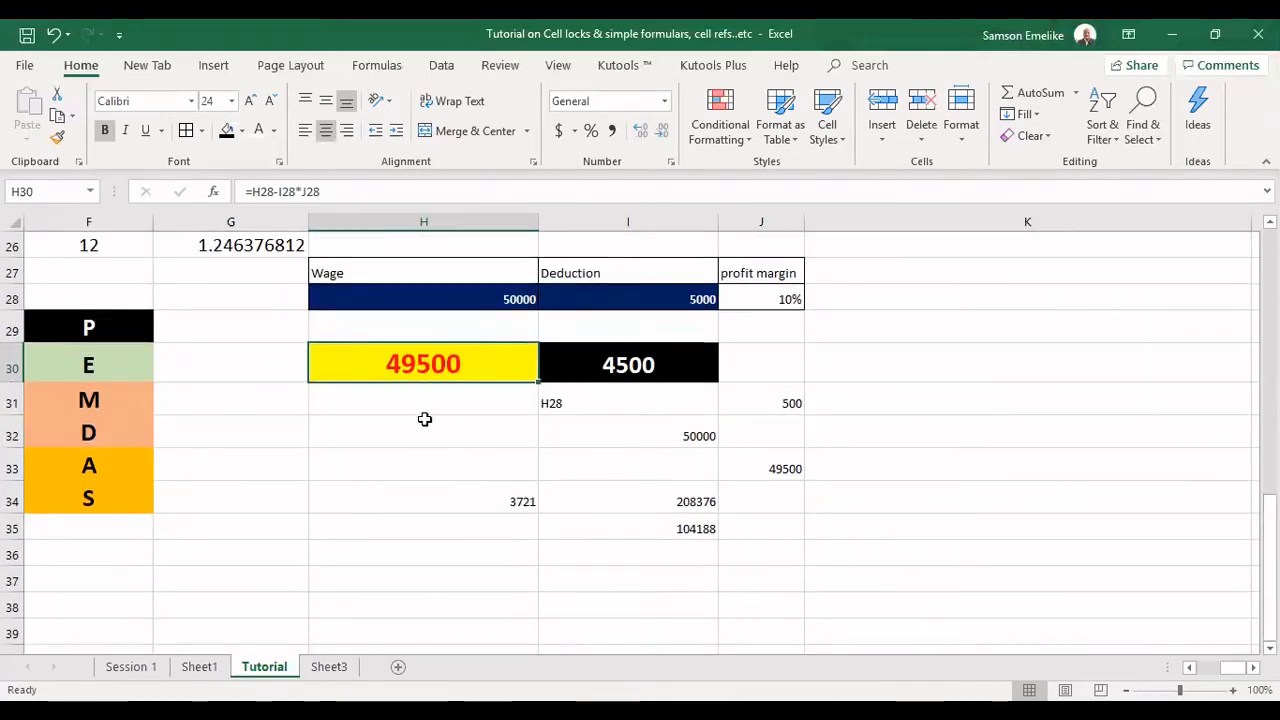
left_click_drag(486, 400, 766, 540)
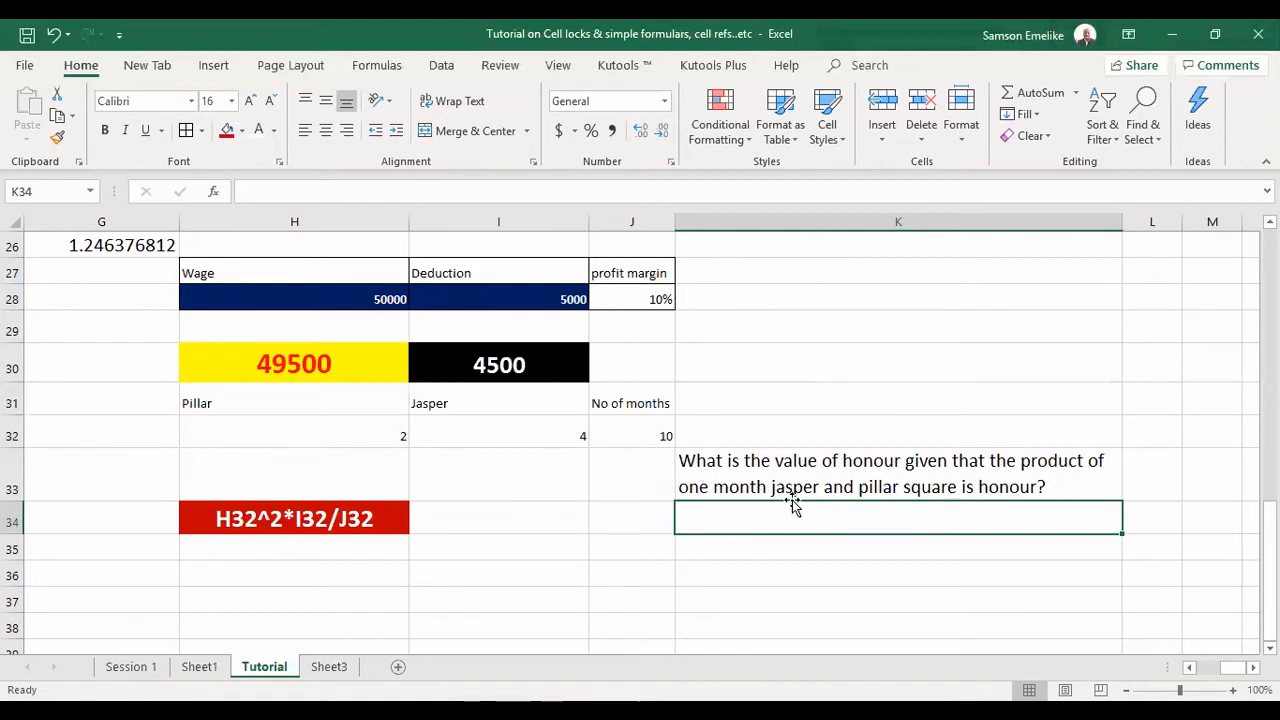
Review the Pillar, Jasper and No of months inputs in H32:J32 for the honour question.
left_click(382, 436)
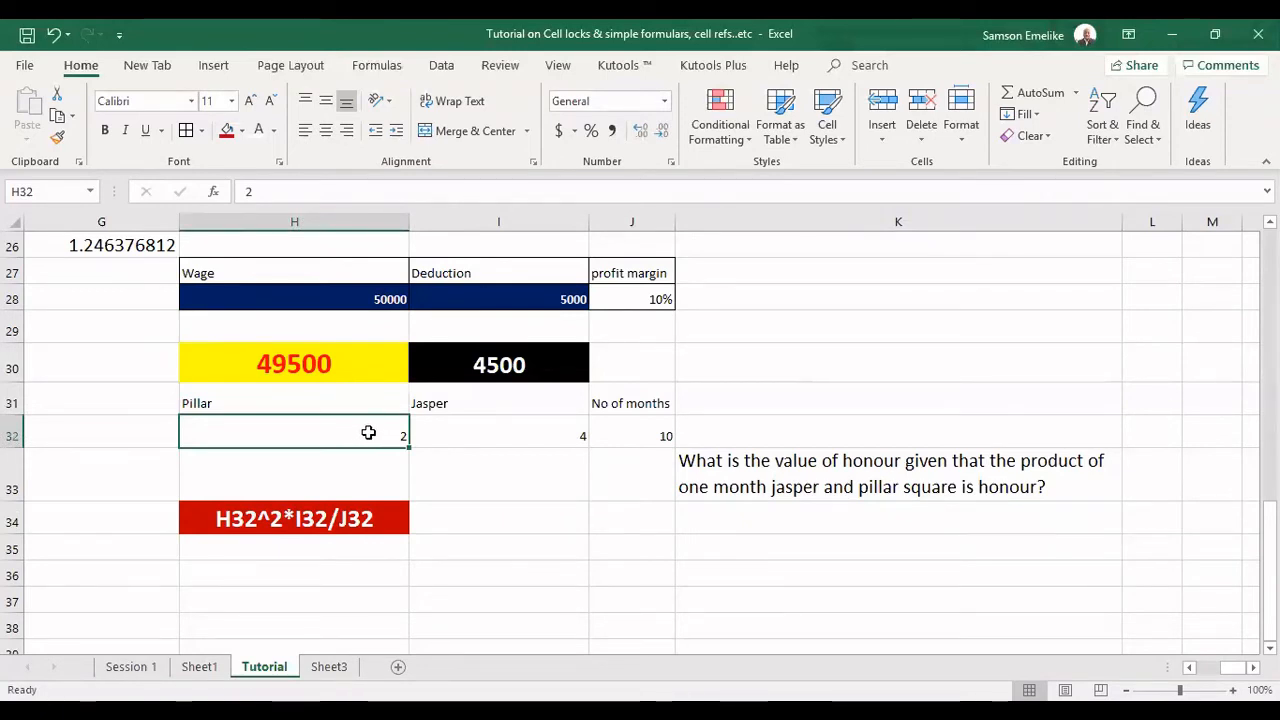
left_click(535, 429)
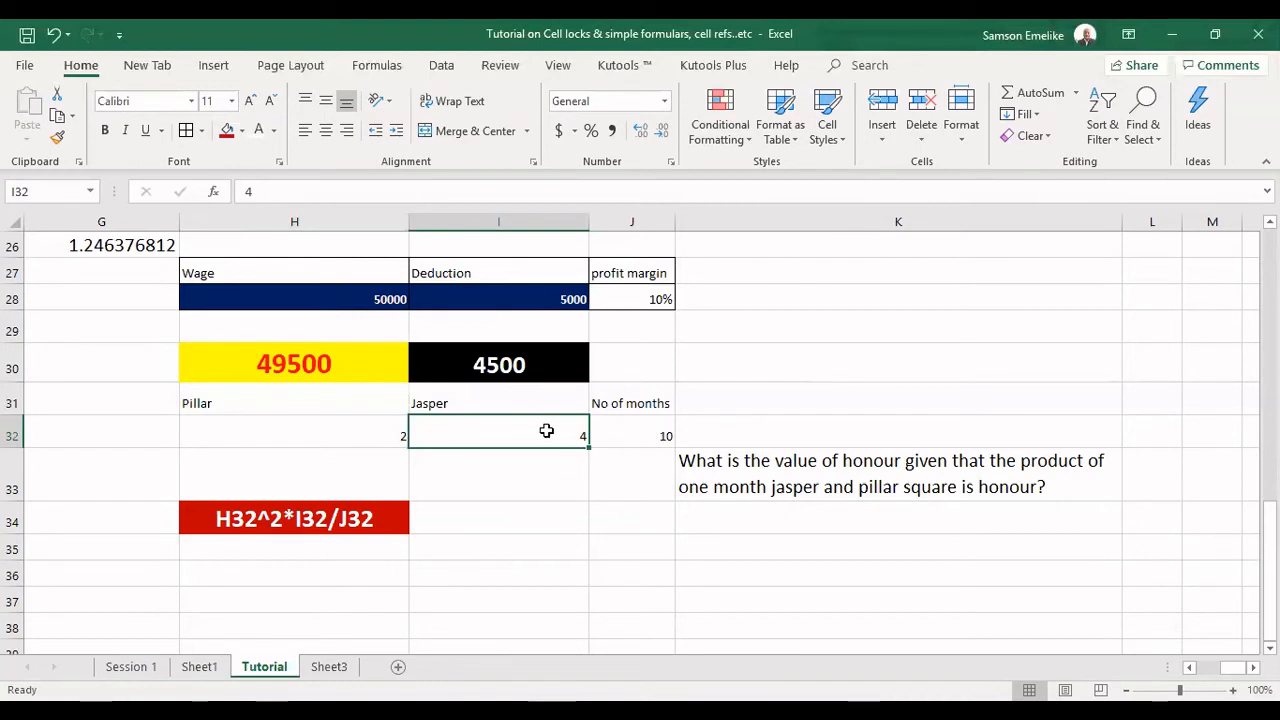
left_click(662, 435)
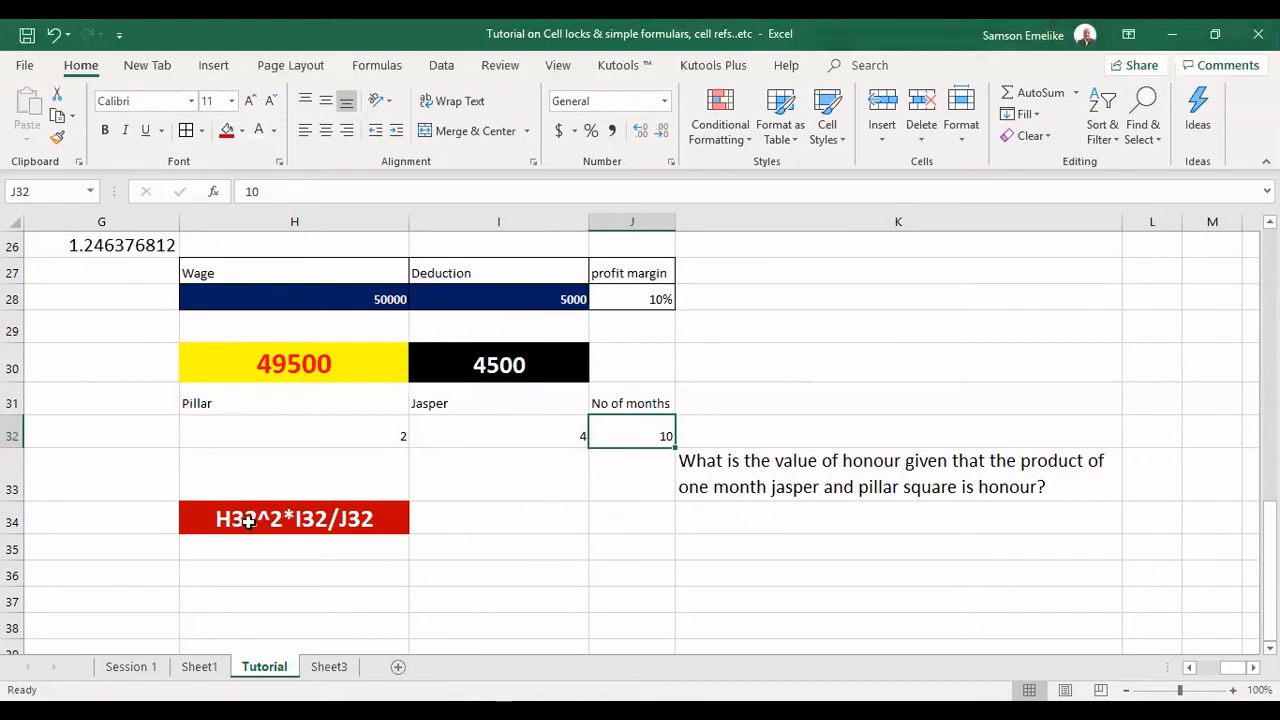
left_click(358, 427)
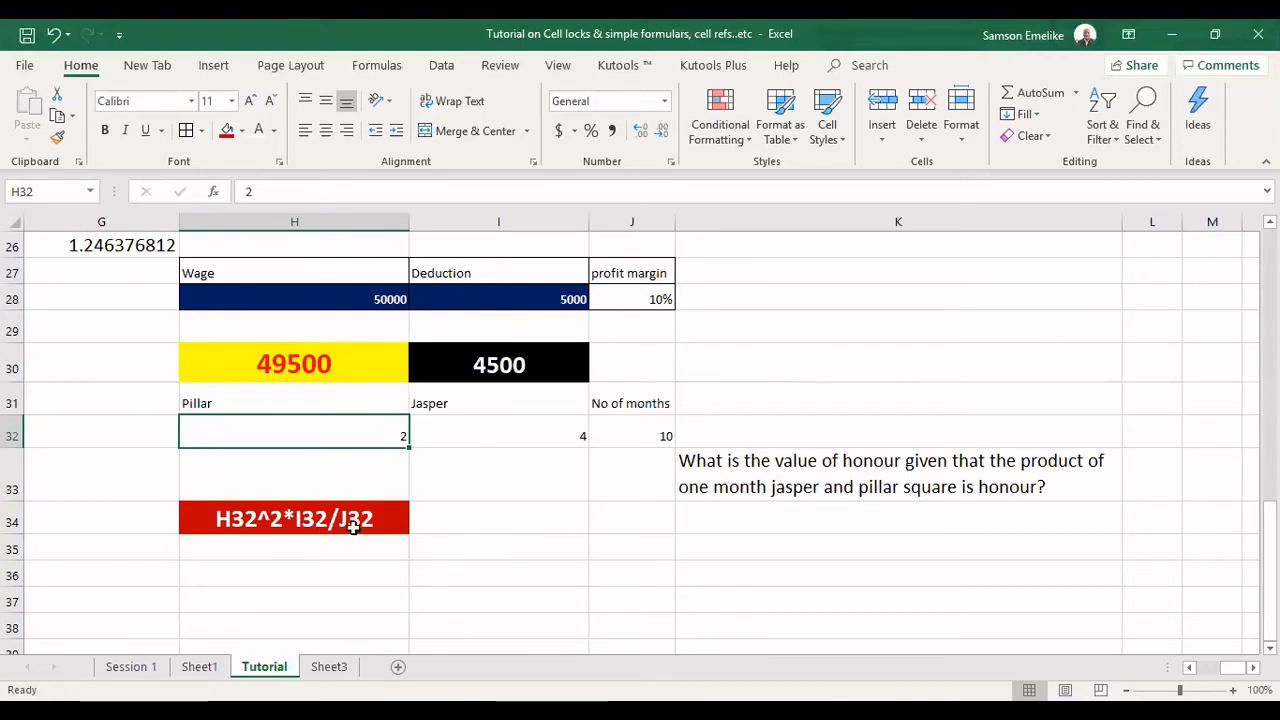
Calculate the honour value in I35 without parentheses, using the formula =H32^2*I32/10.
left_click(471, 548)
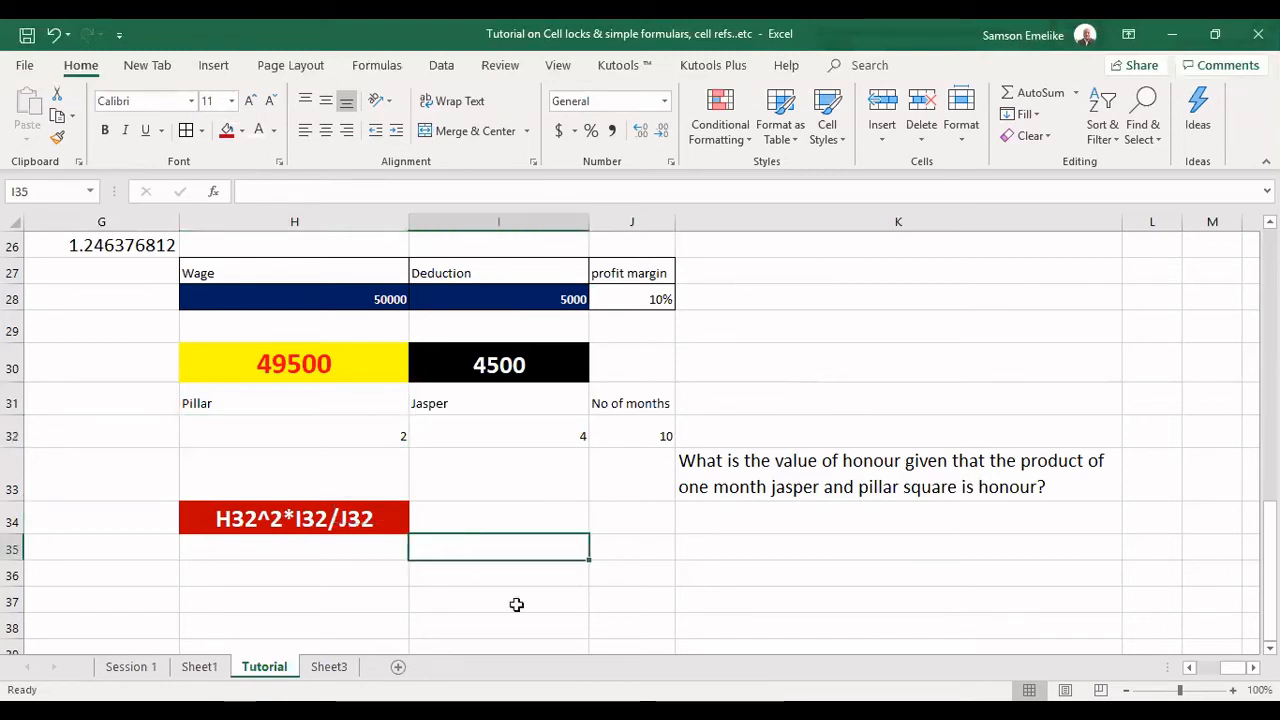
type("=")
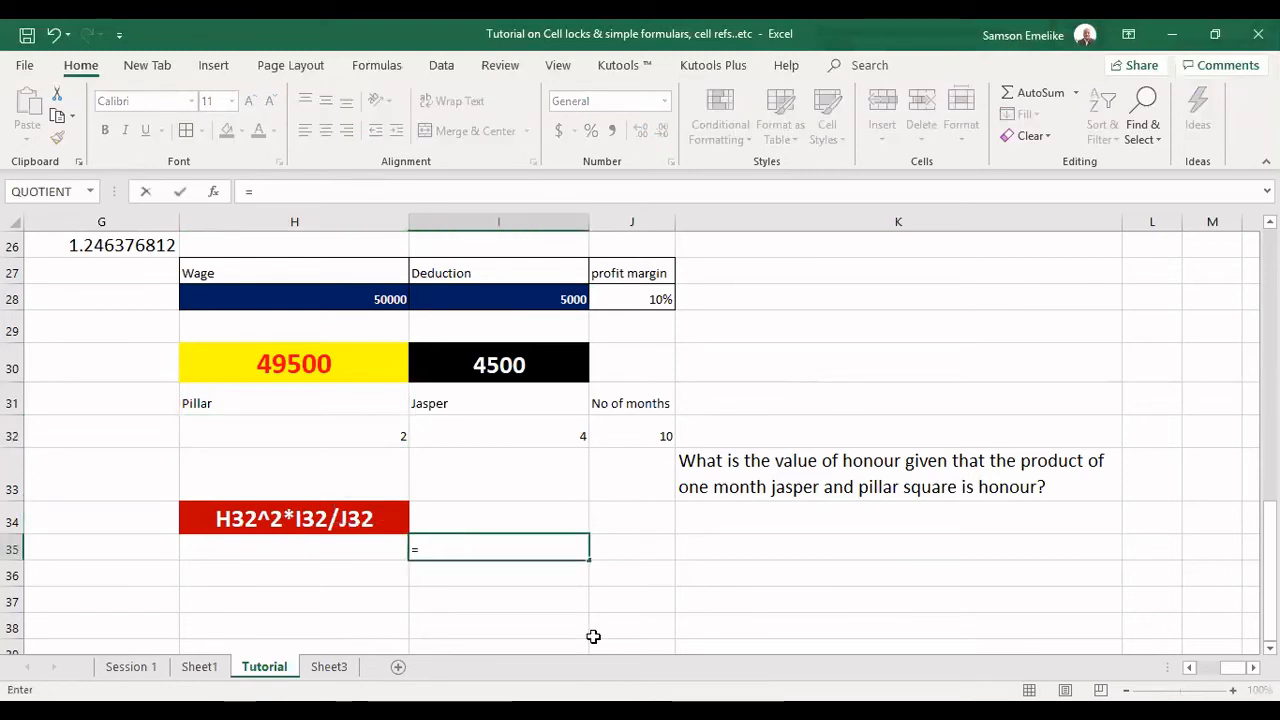
left_click(342, 423)
type("^")
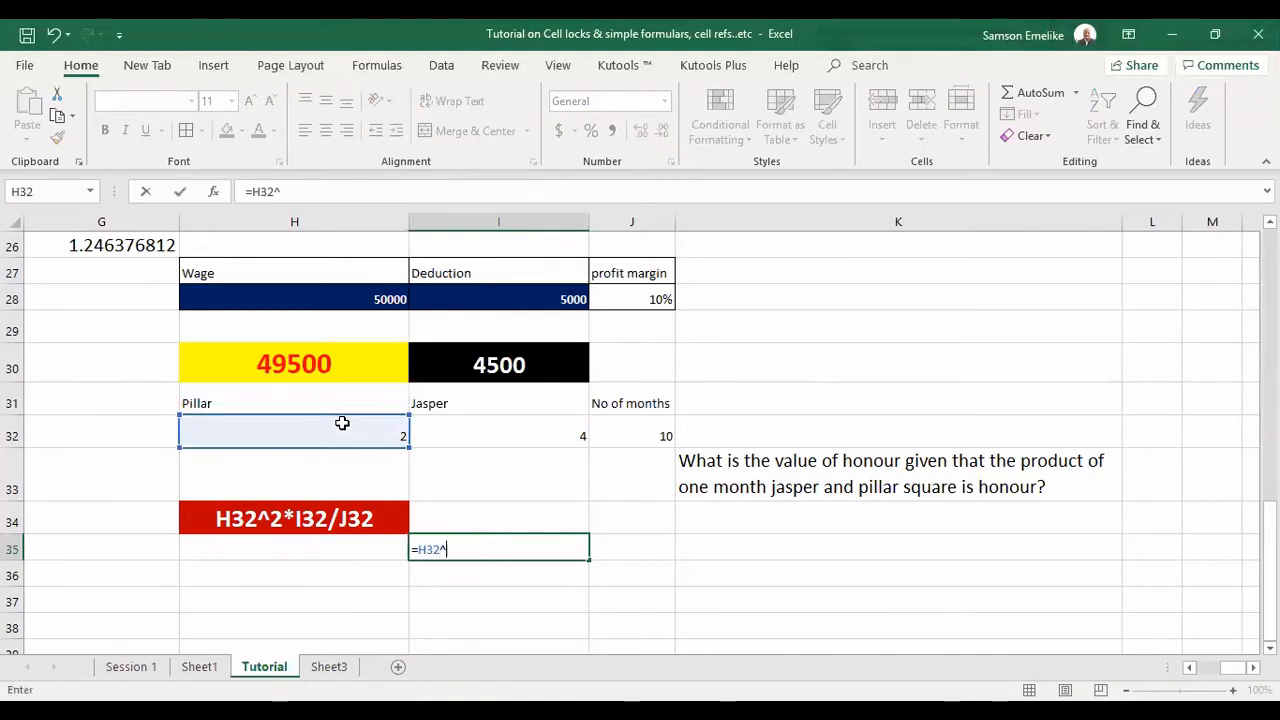
type("2*")
left_click(503, 429)
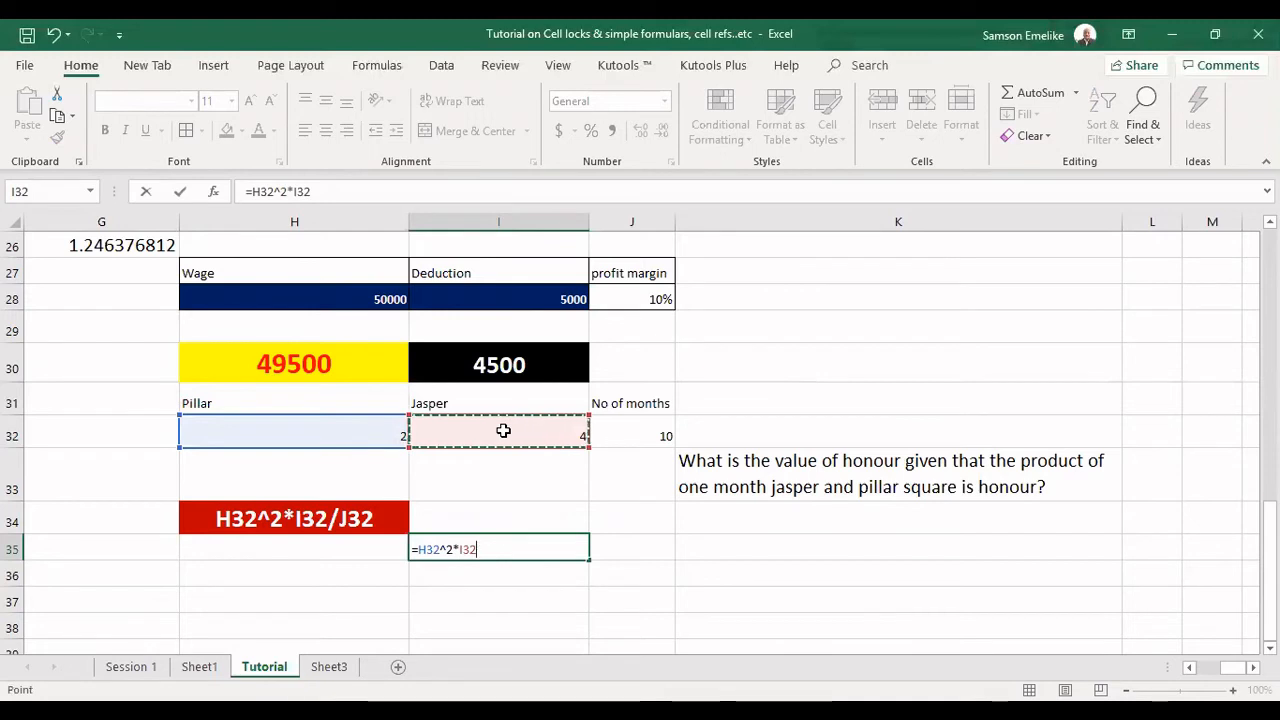
type("/10")
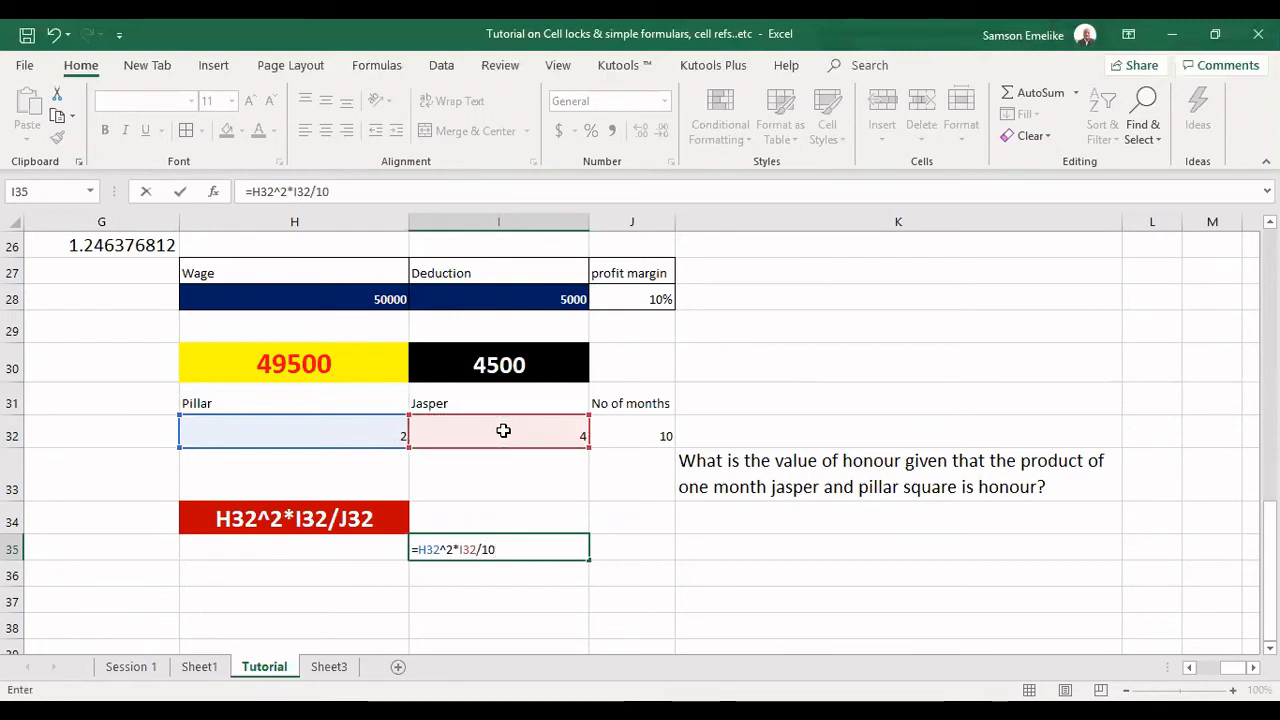
key("Return")
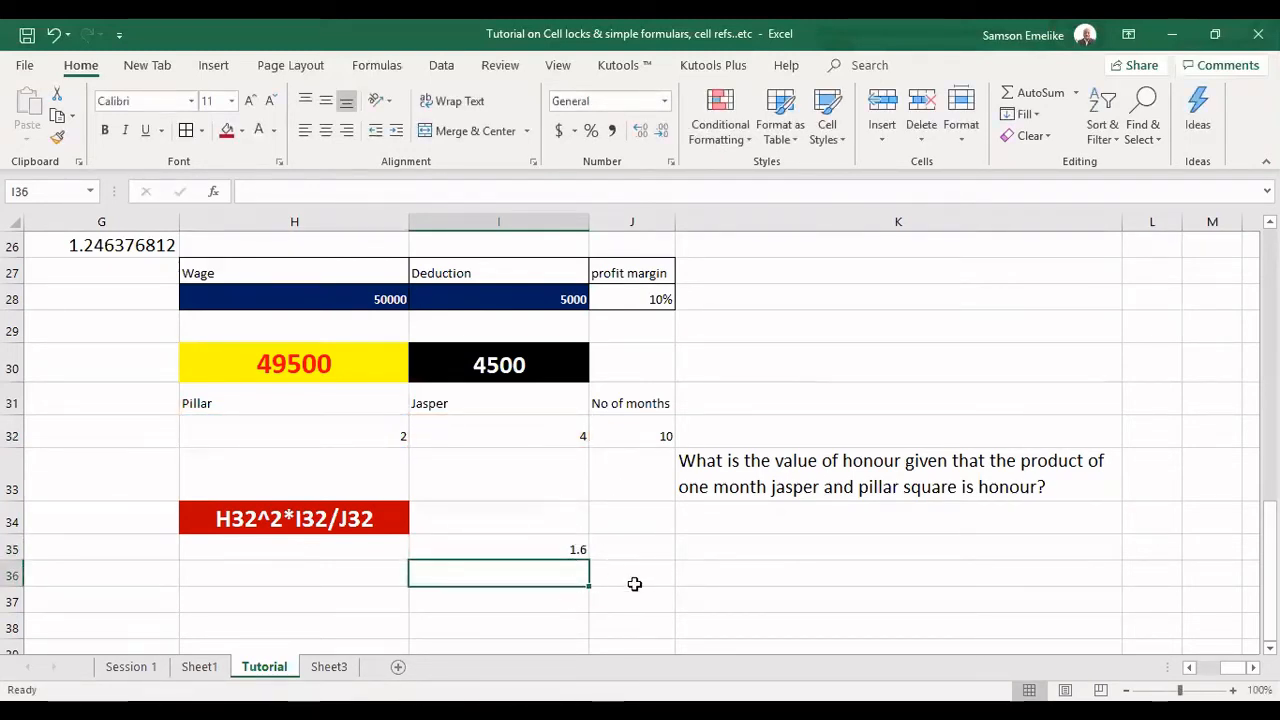
Calculate the honour value again in I37 with the division in parentheses, using =H32^2*(I32/10).
left_click(528, 597)
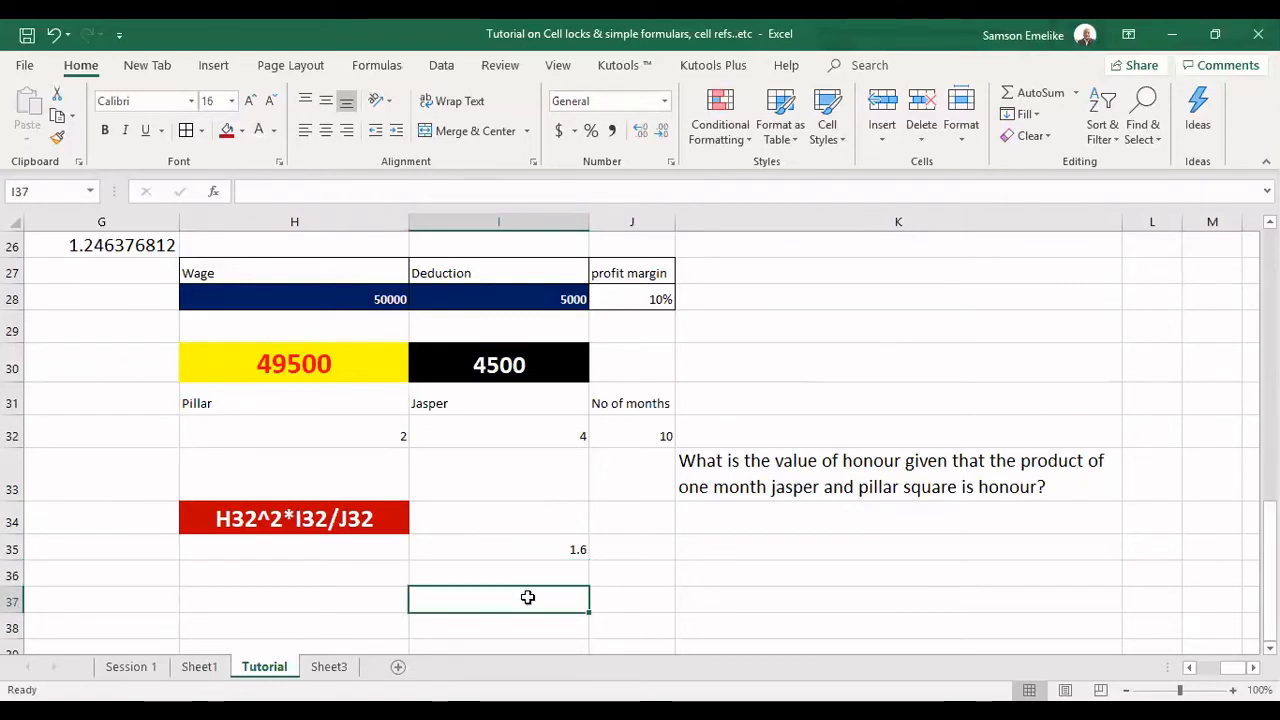
type("=")
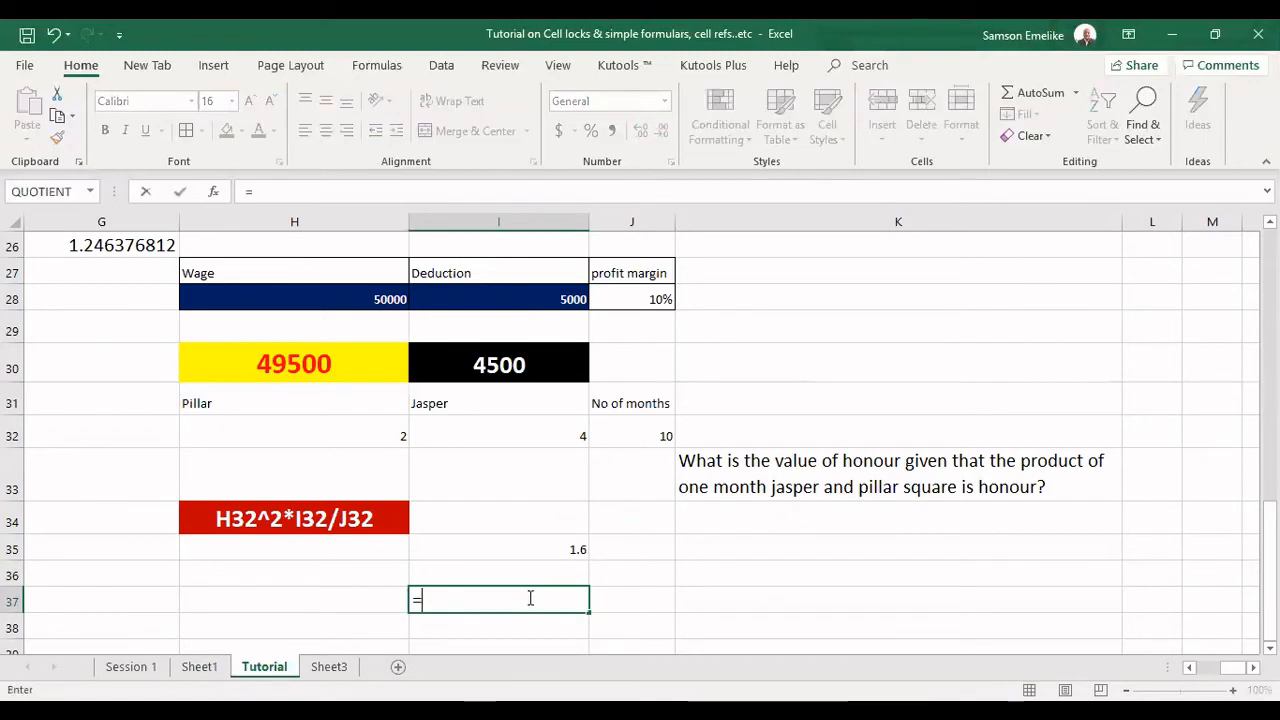
left_click(372, 432)
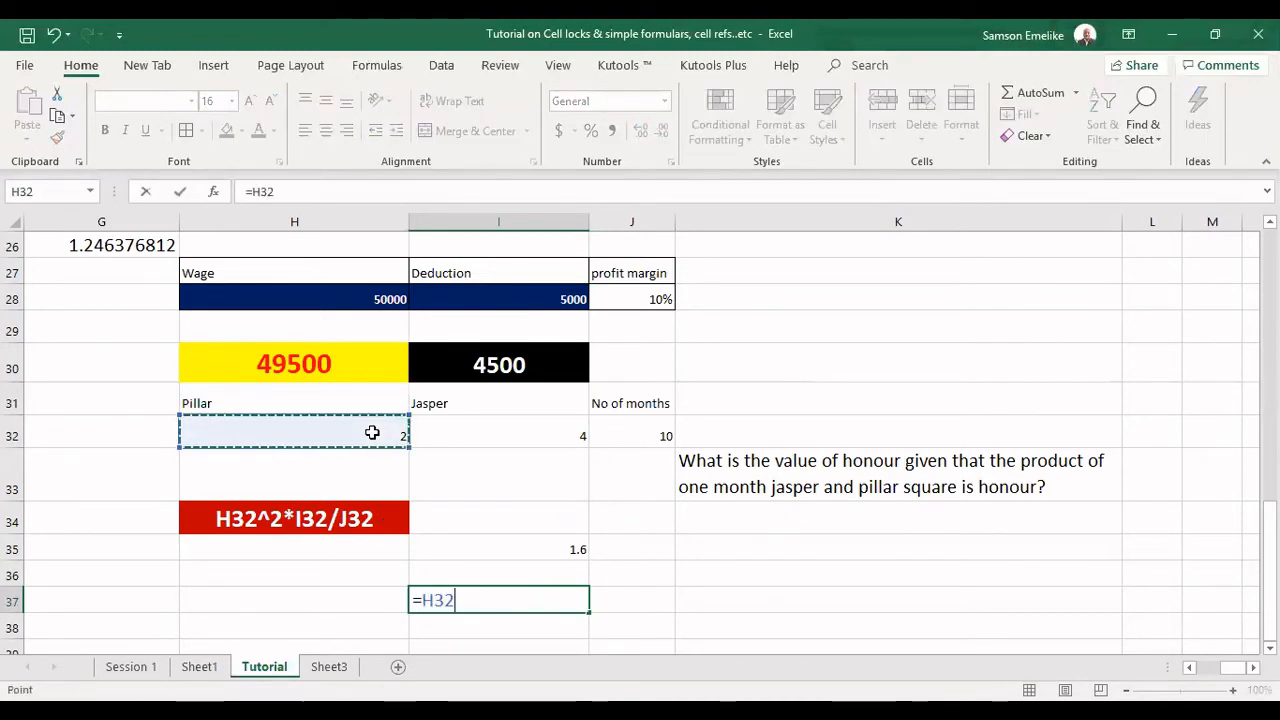
type("^2")
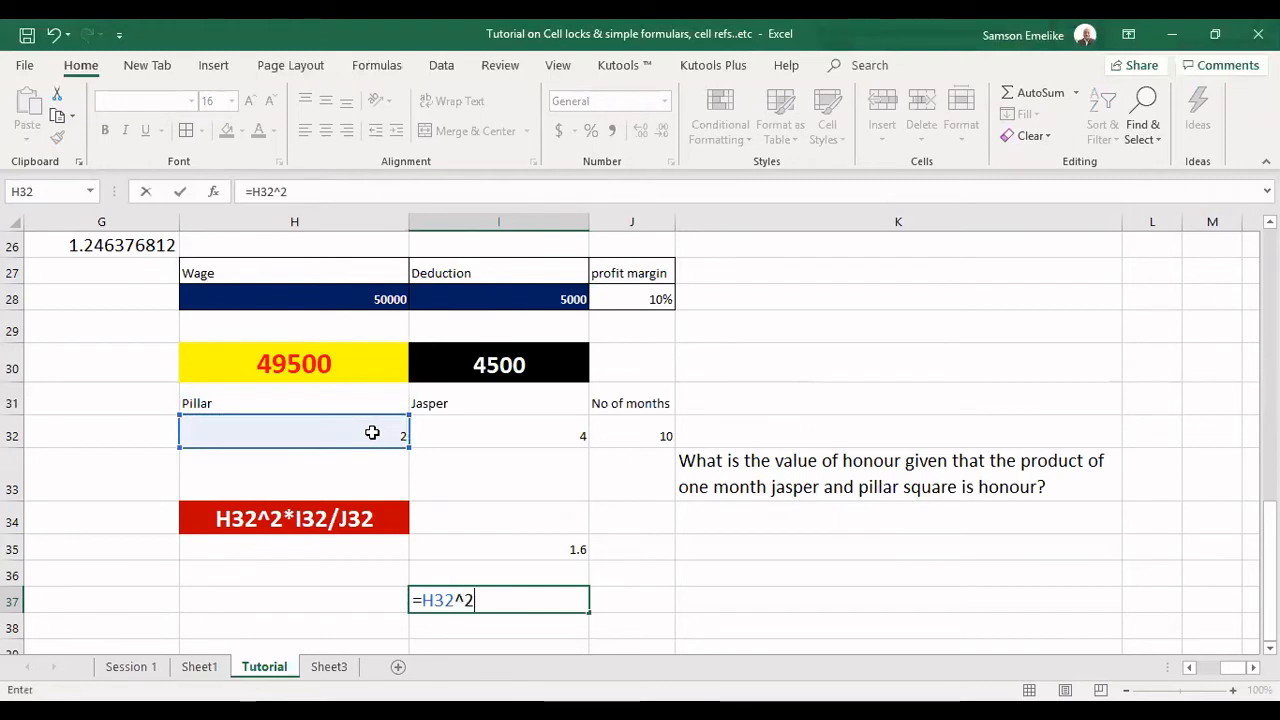
type("*")
left_click(567, 430)
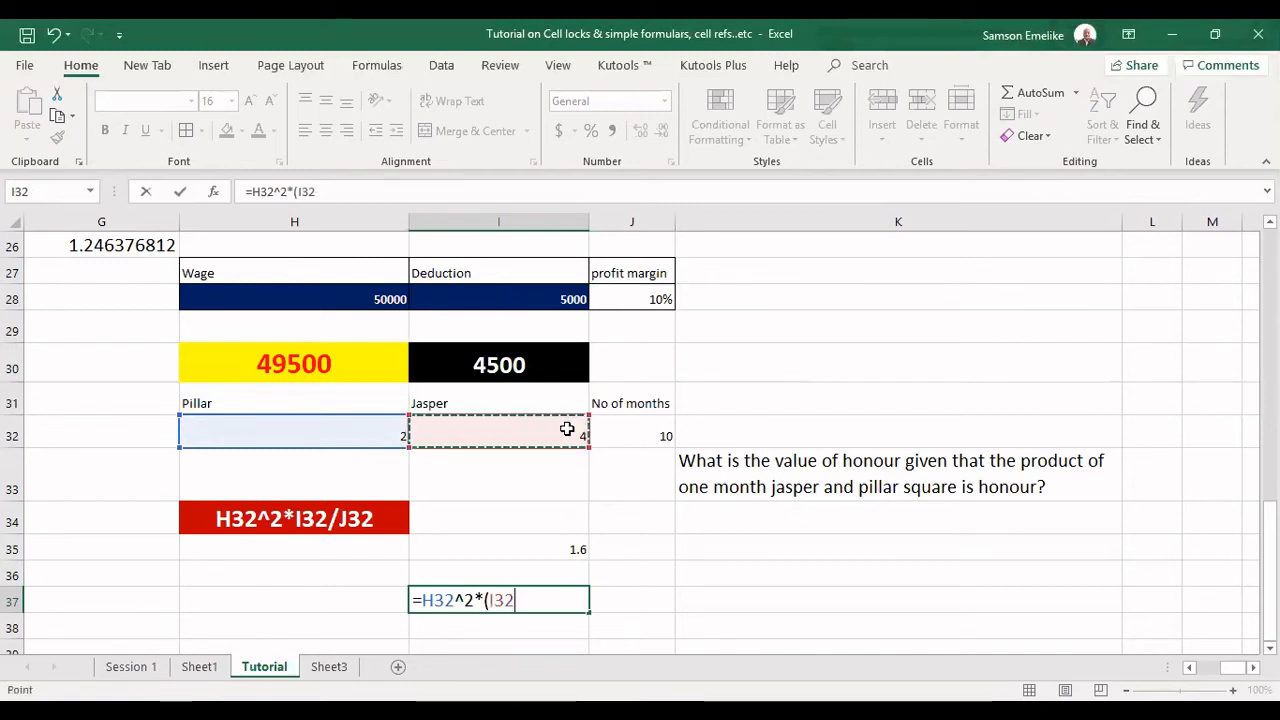
type("/10)")
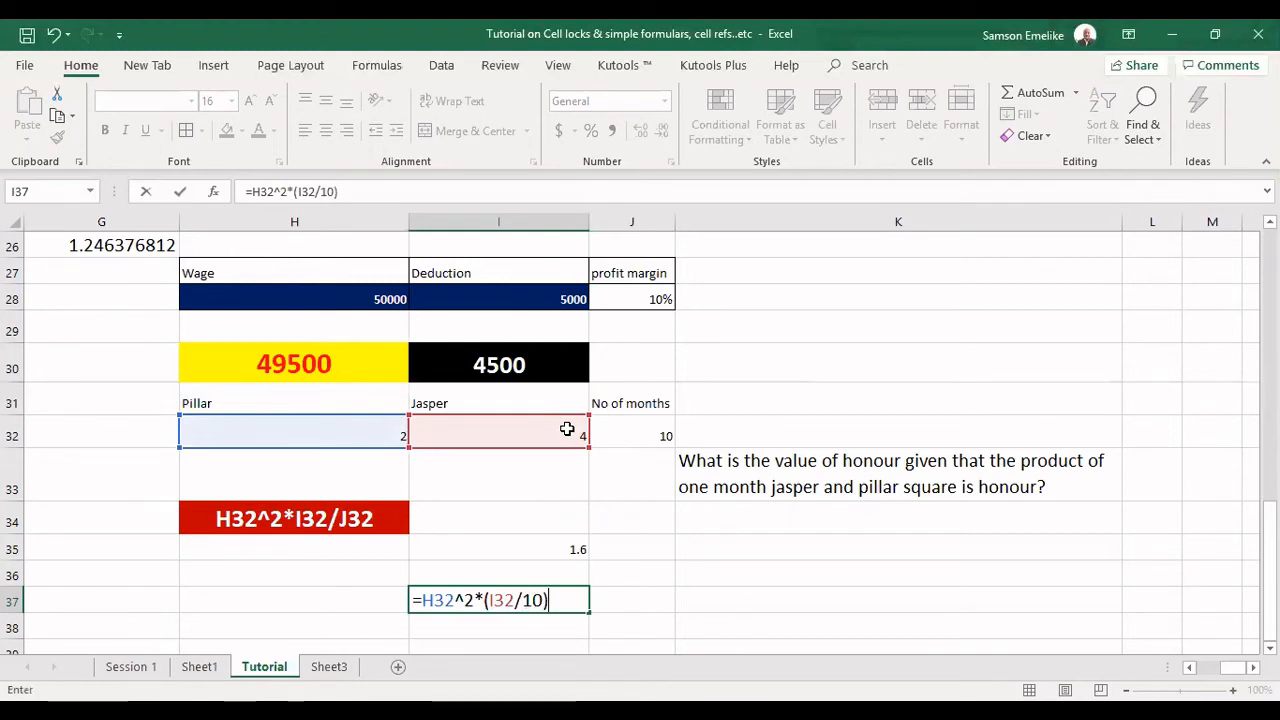
key("Return")
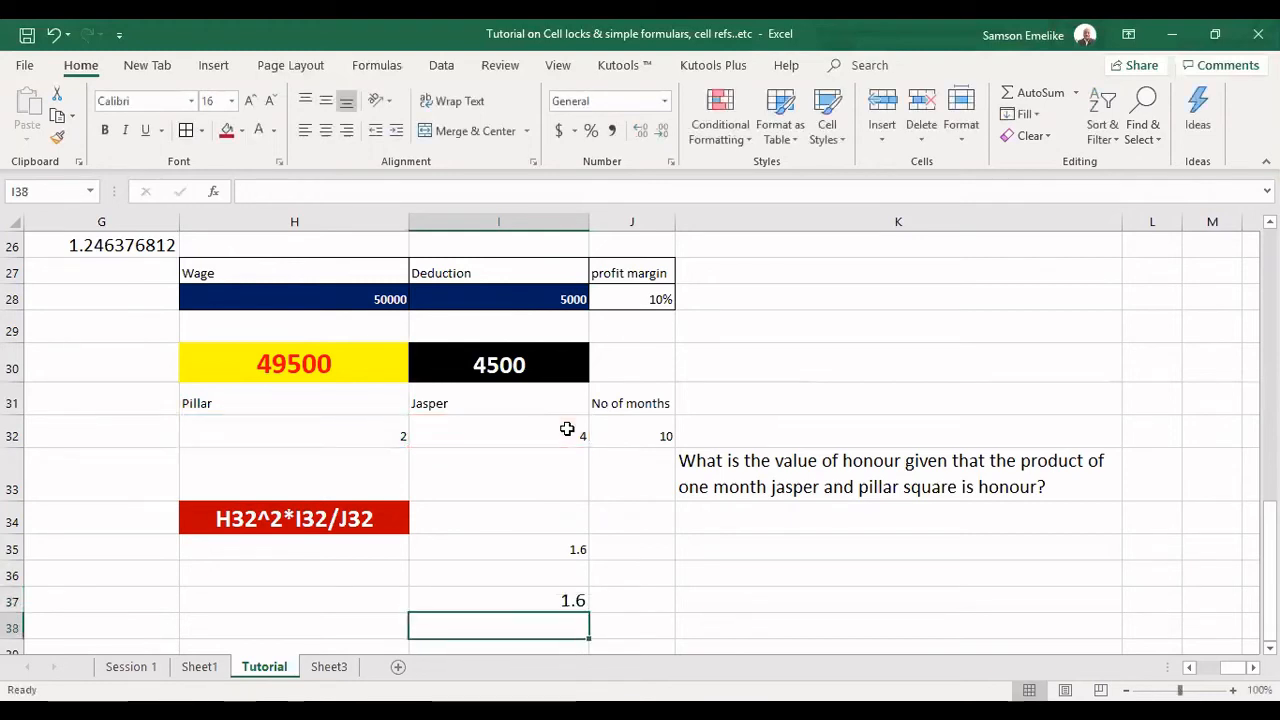
Compare the I37 formula with the expression text in H34, examining its I32/J32 part without changing it.
left_click(568, 600)
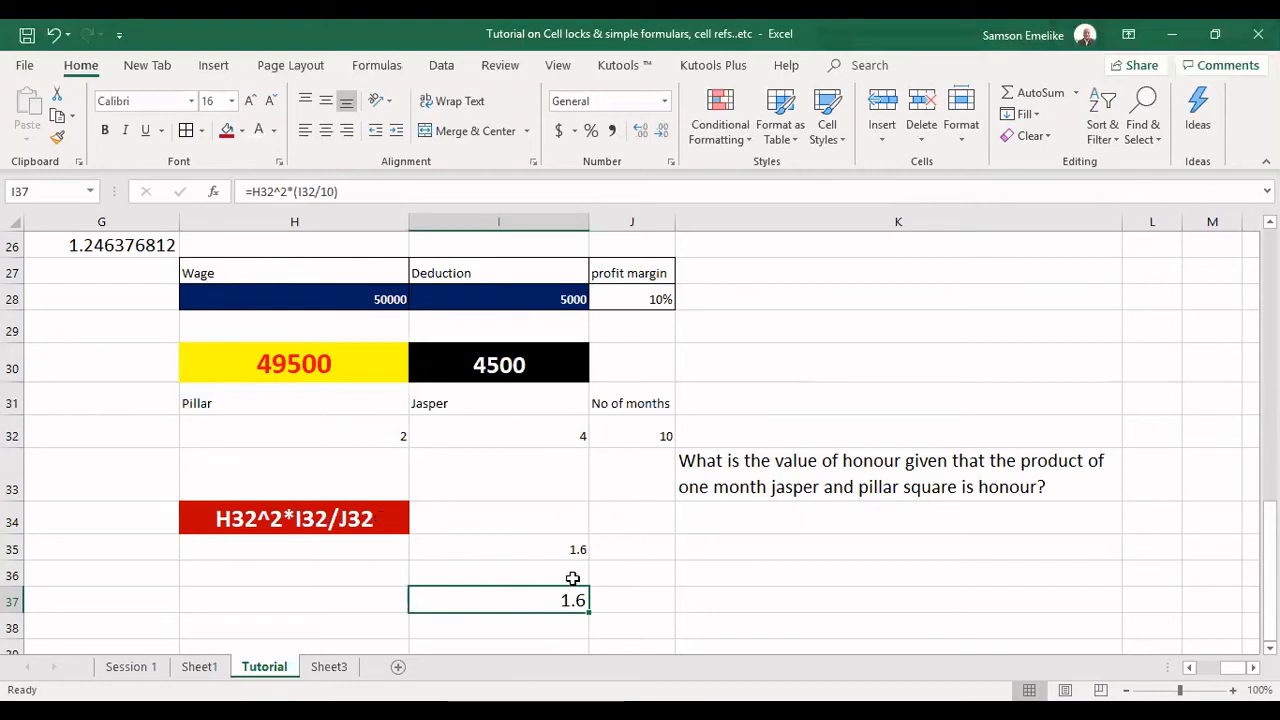
double_click(294, 522)
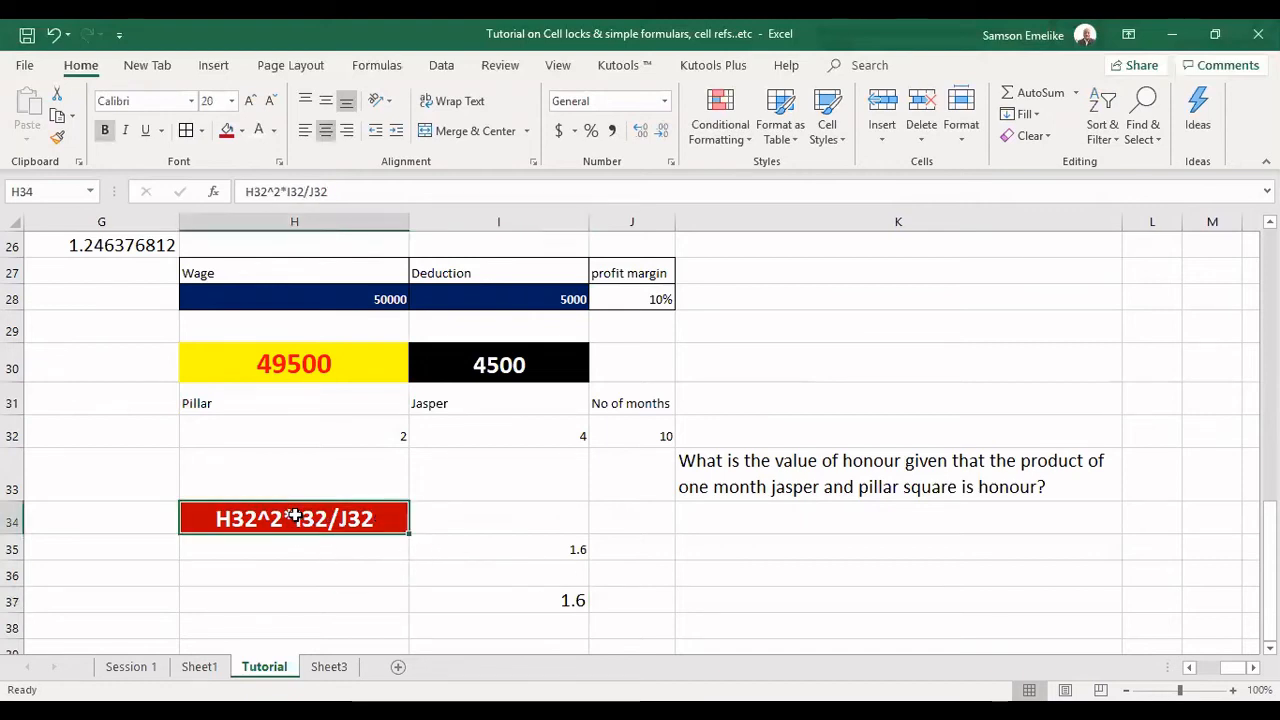
double_click(310, 517)
left_click_drag(296, 516, 362, 518)
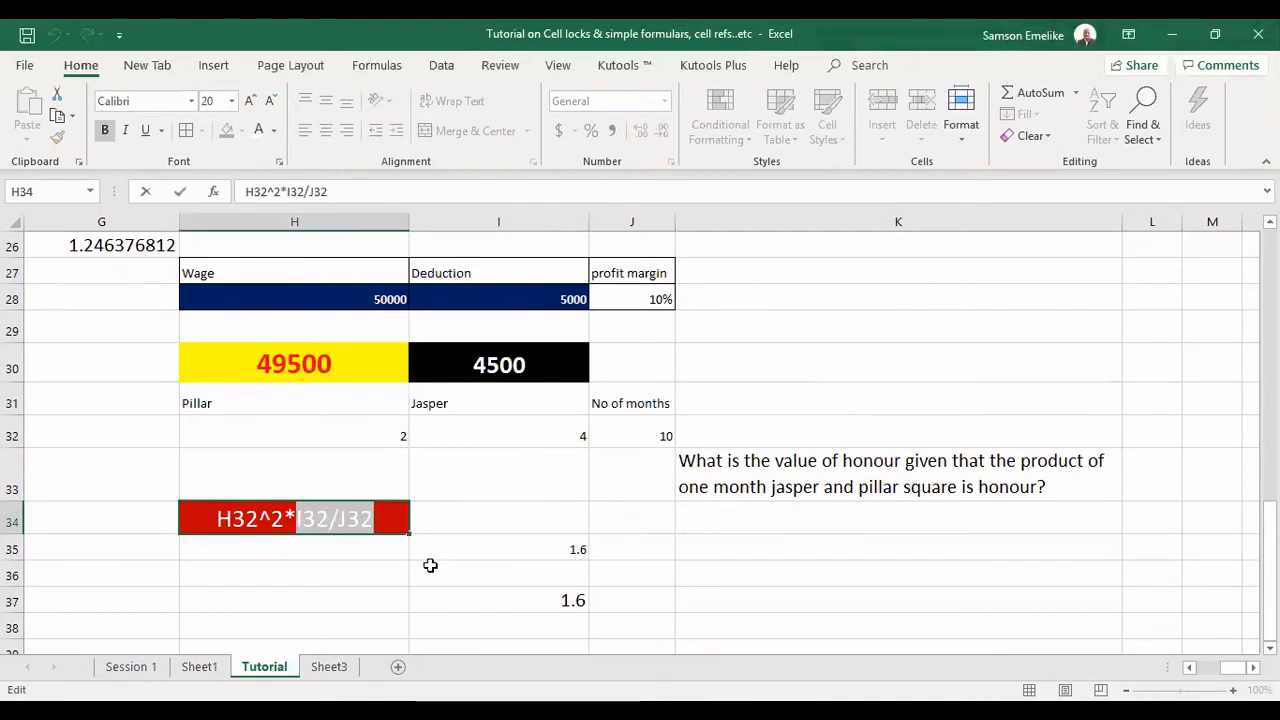
key("Escape")
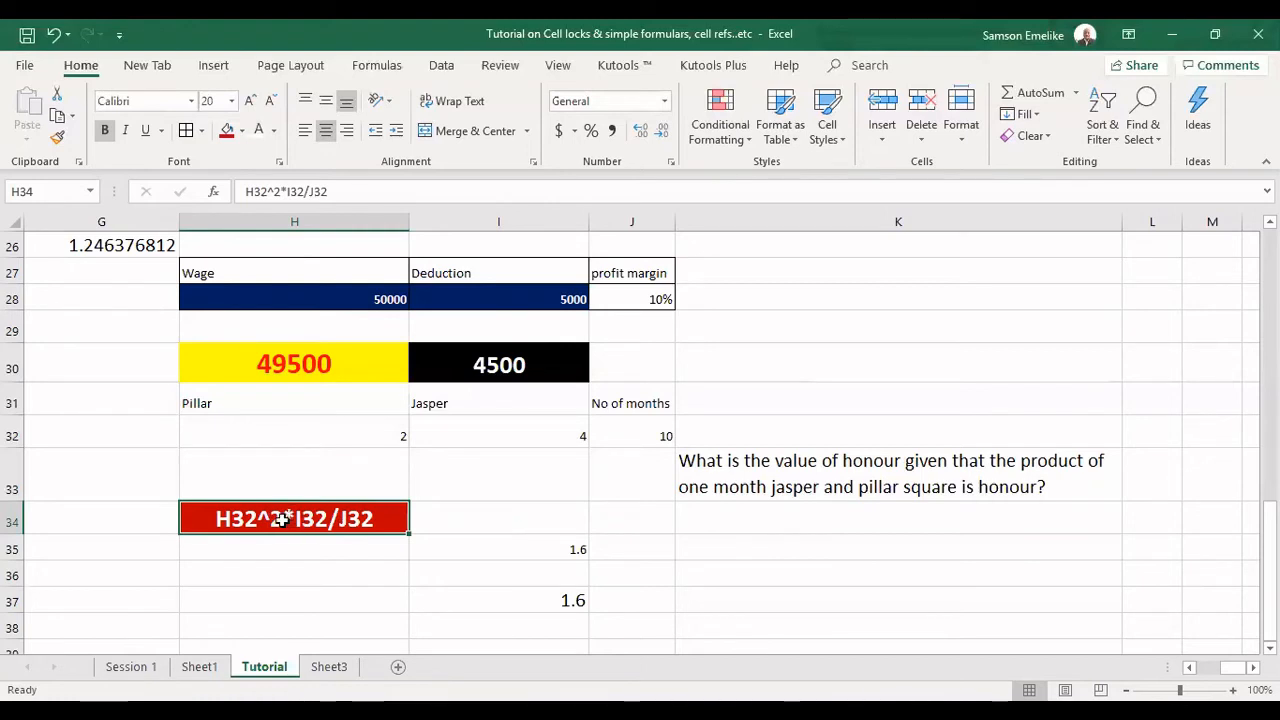
Change the expression text in the red cell H34 to H32-I32/J32, replacing the square and multiplication with a subtraction.
double_click(287, 519)
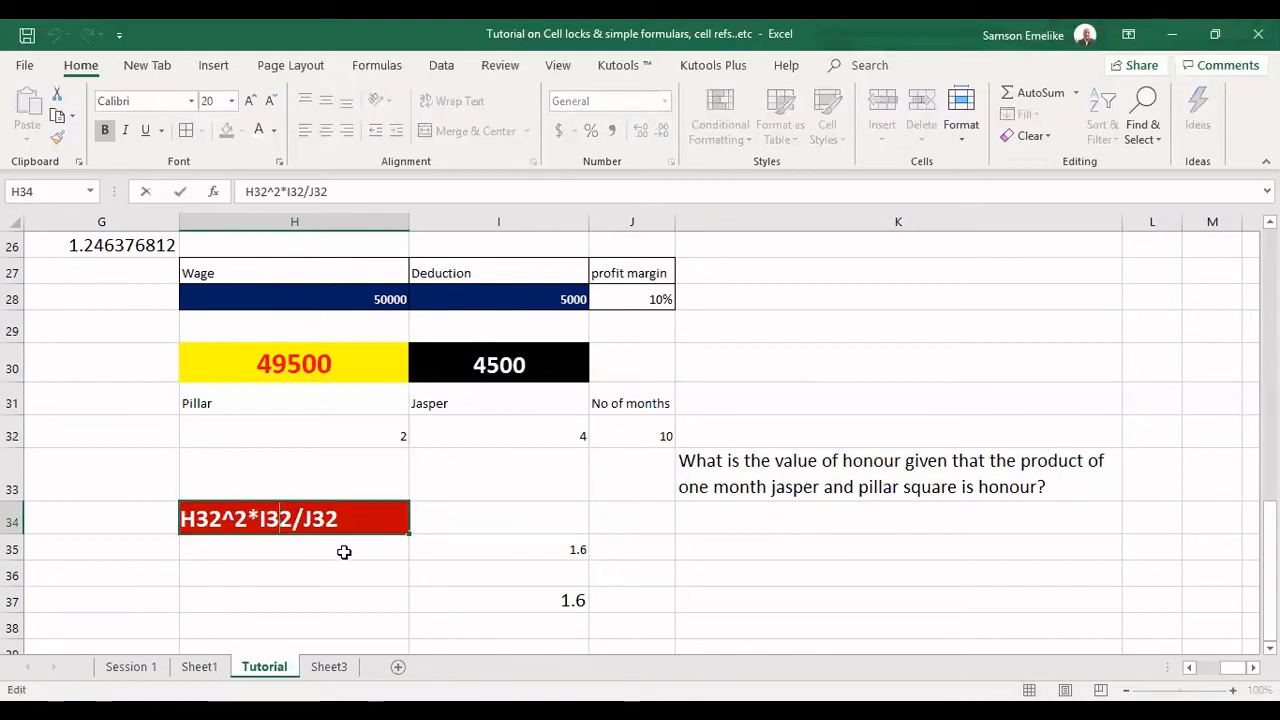
left_click(258, 517)
key("BackSpace")
key("BackSpace")
key("BackSpace")
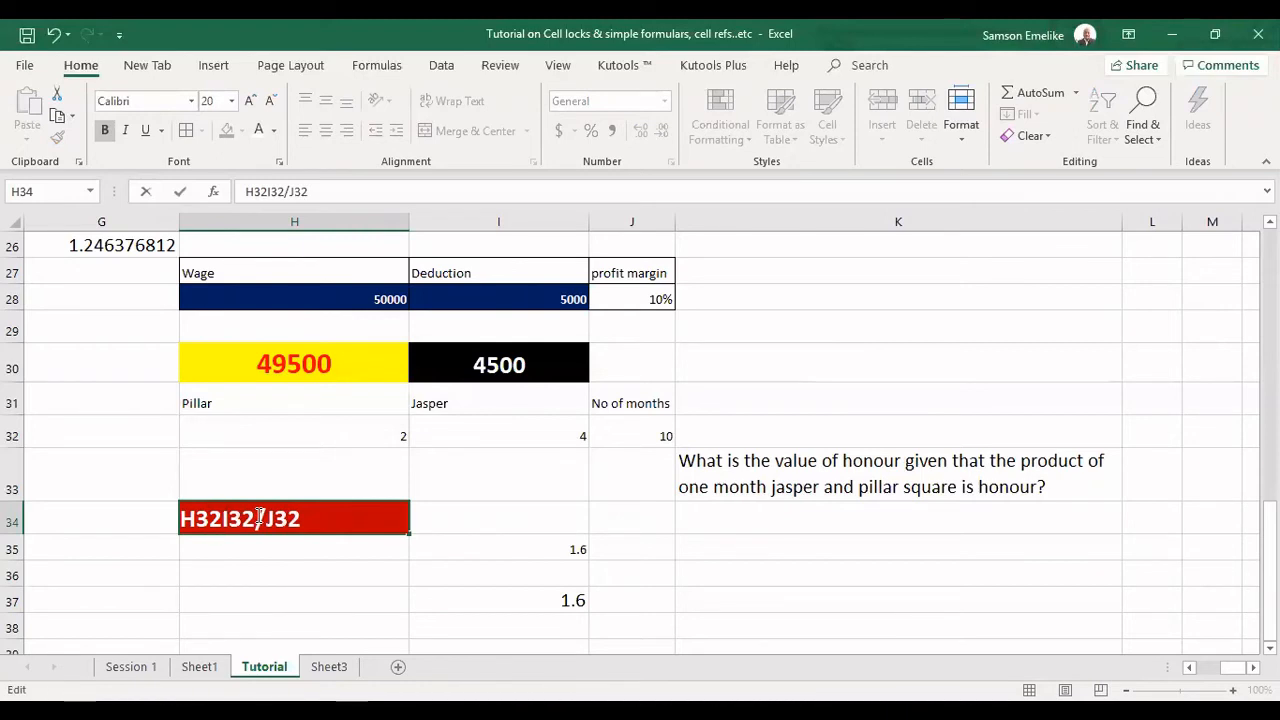
type("-")
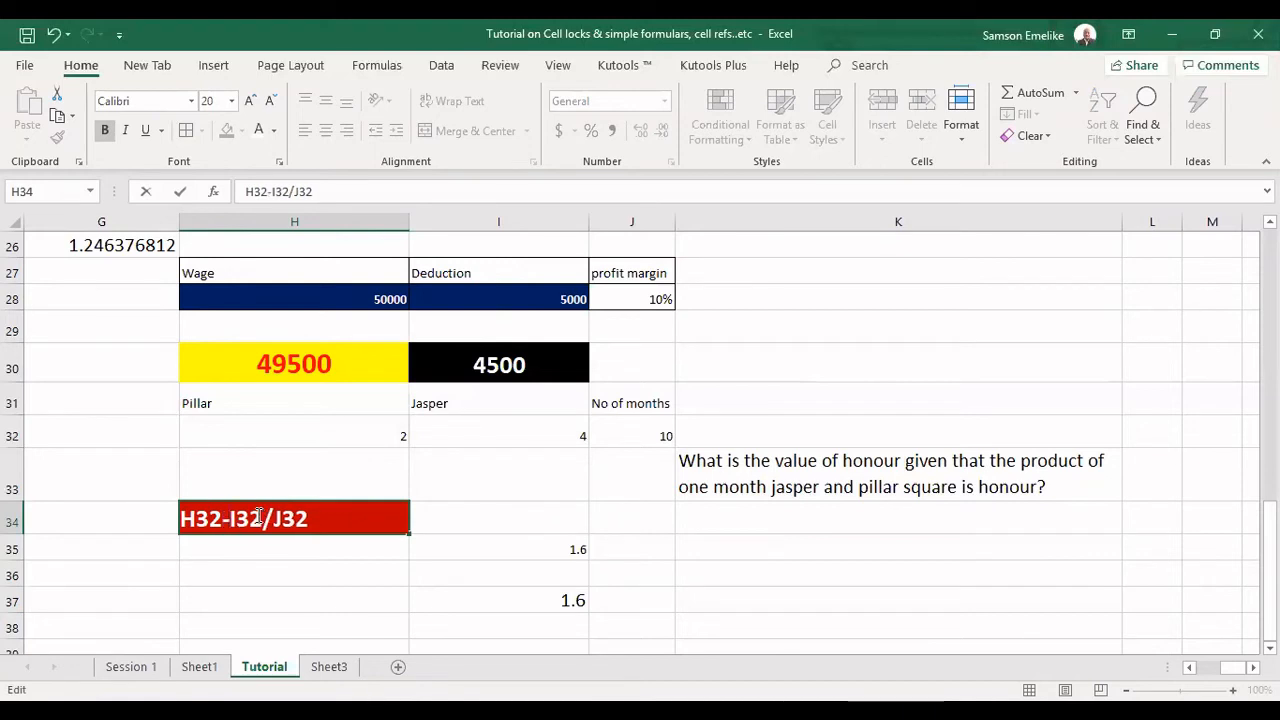
key("Return")
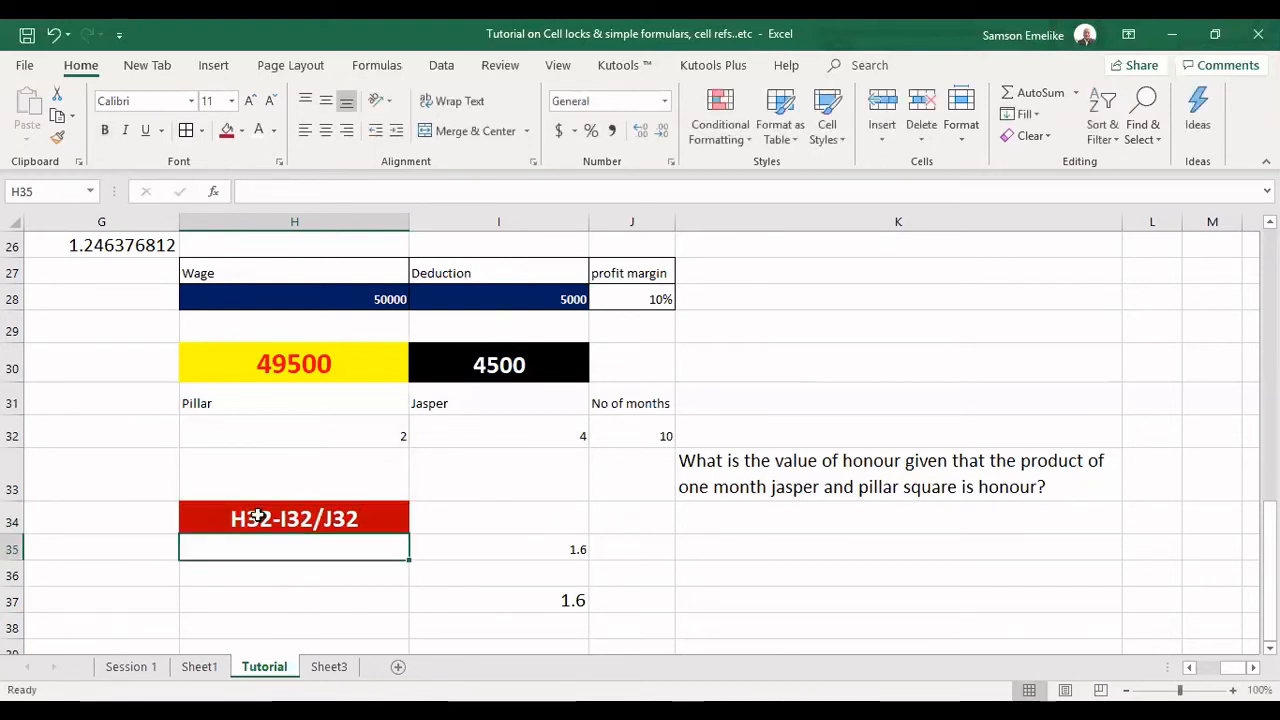
Change the formula in I35 to =H32-I32/10, accepting the suggested correction of the leftover multiplication sign.
left_click(540, 550)
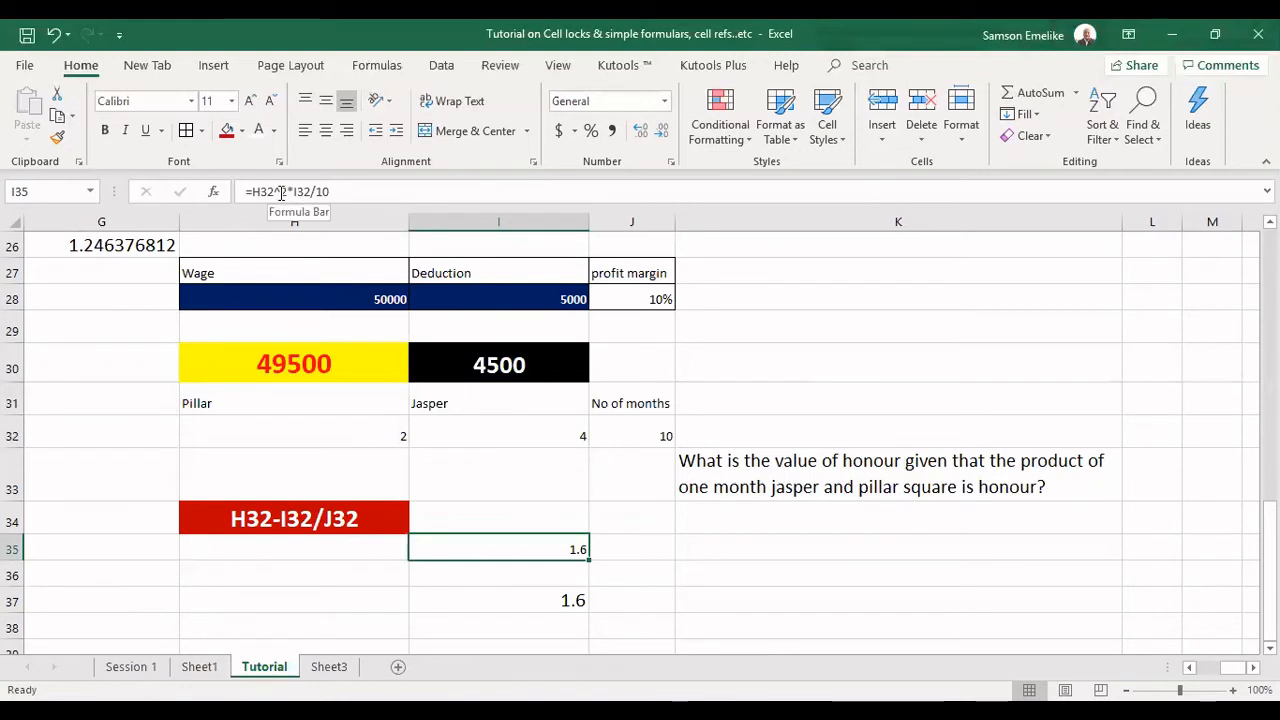
left_click(281, 193)
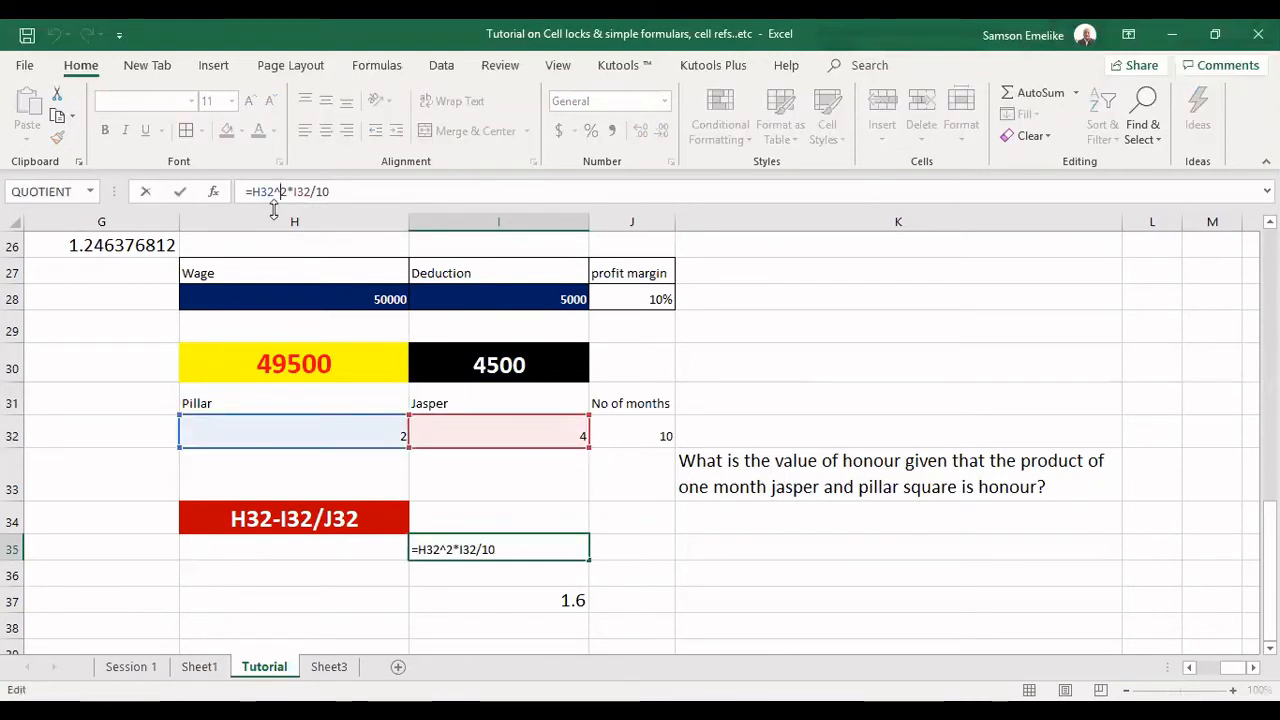
key("BackSpace")
key("Delete")
type("-")
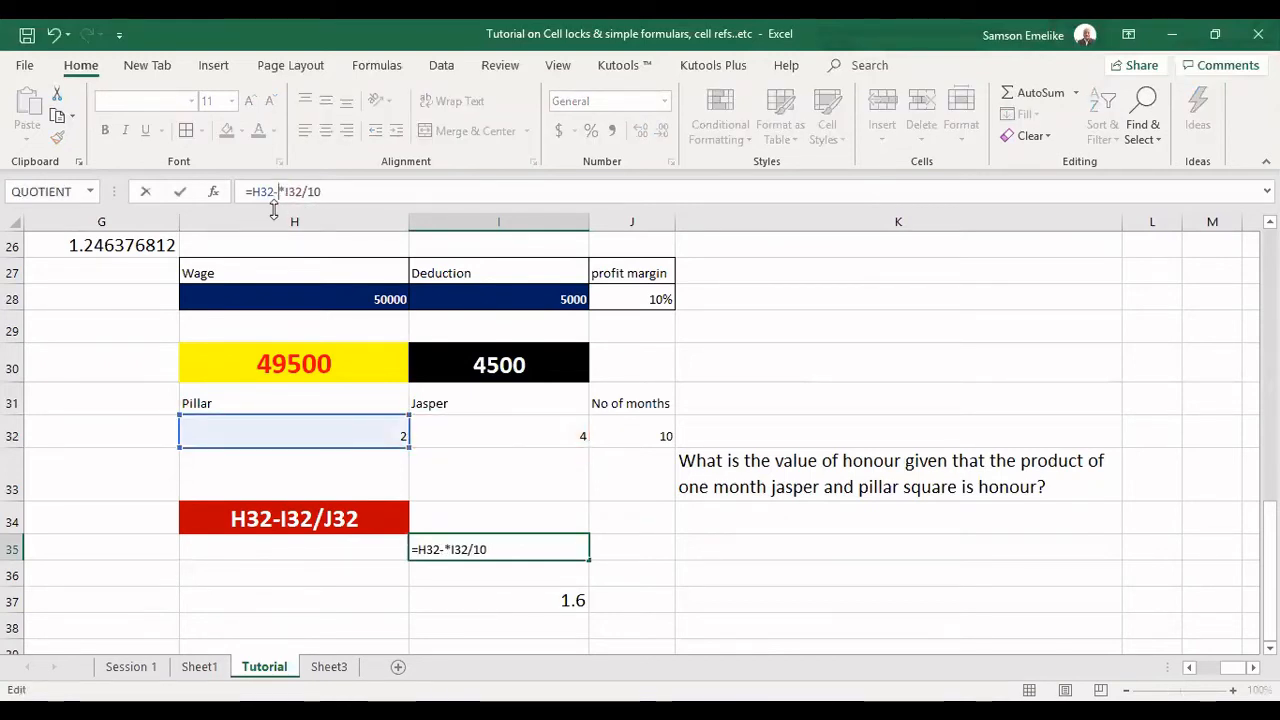
key("Return")
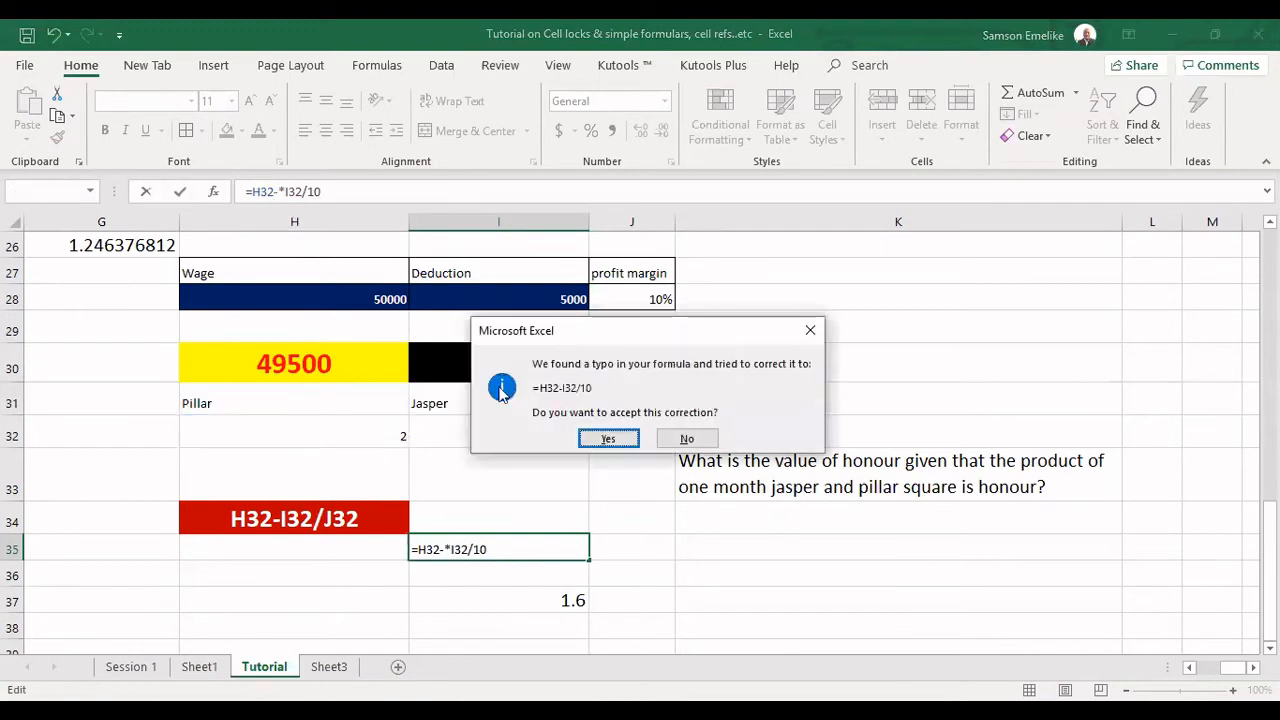
left_click(609, 439)
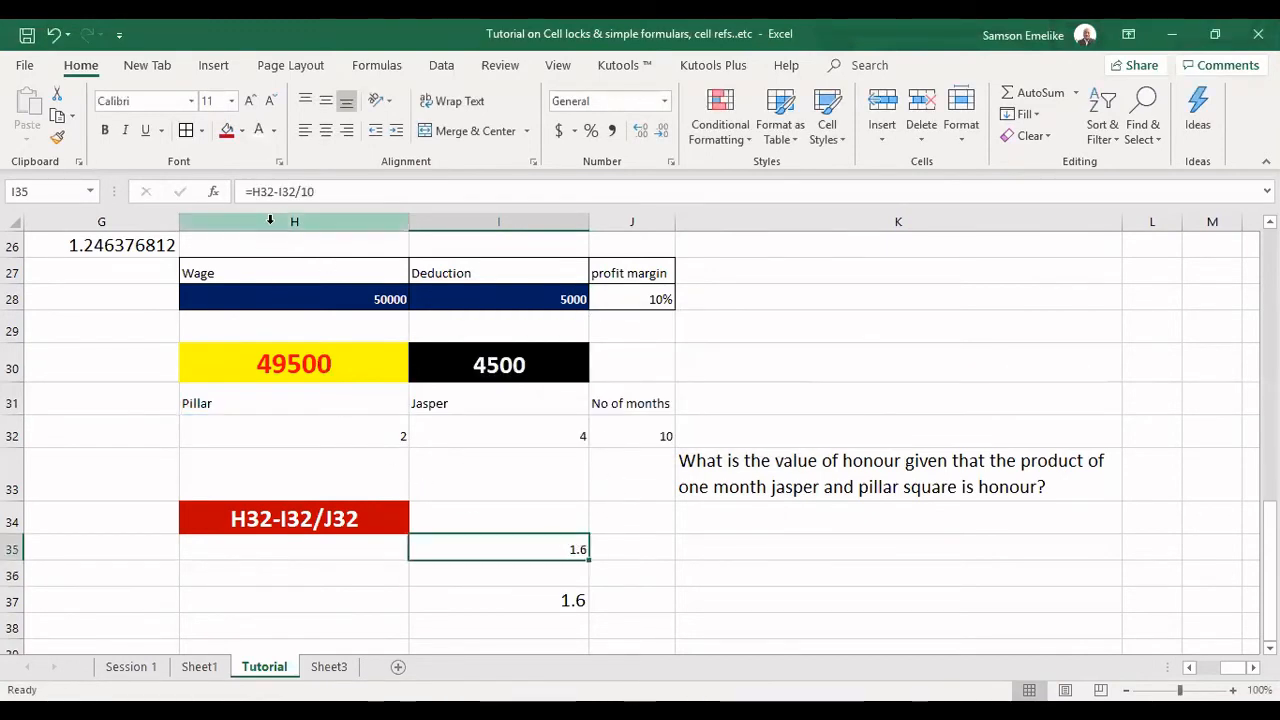
Change the formula in I37 to =H32-(I32/10), keeping the parentheses, and compare it with the formula in I35.
left_click(554, 597)
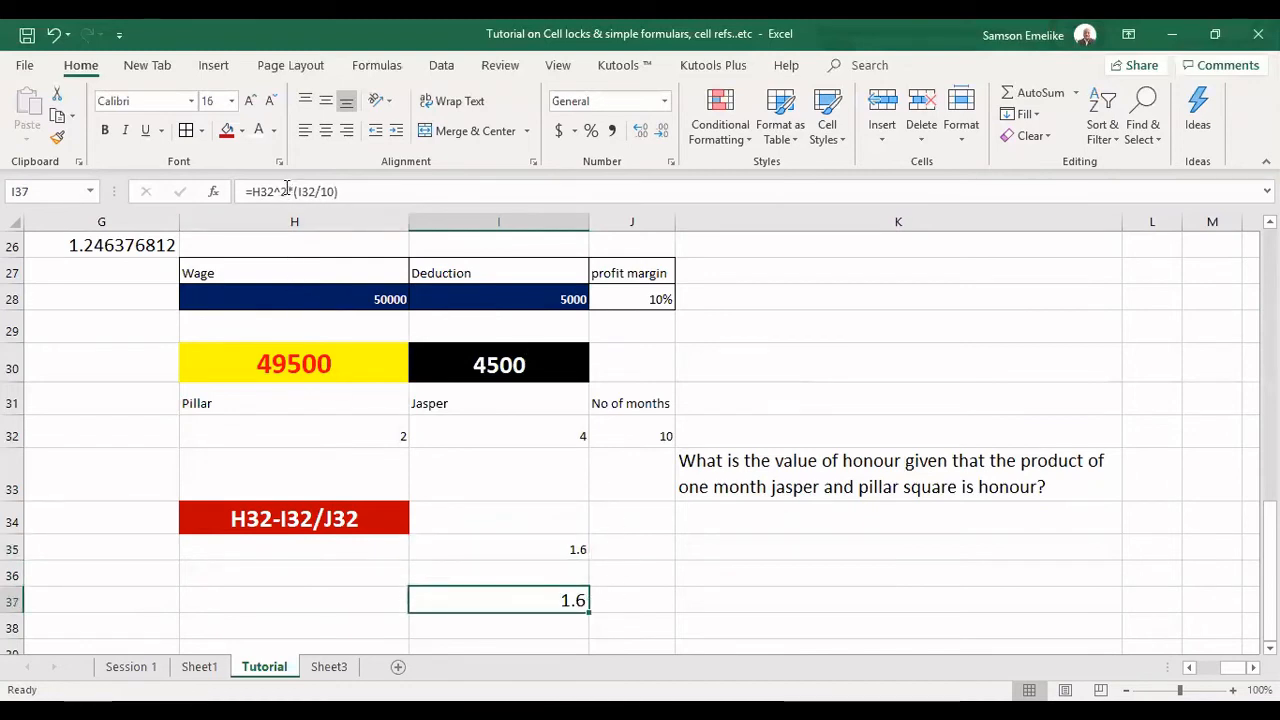
left_click(289, 191)
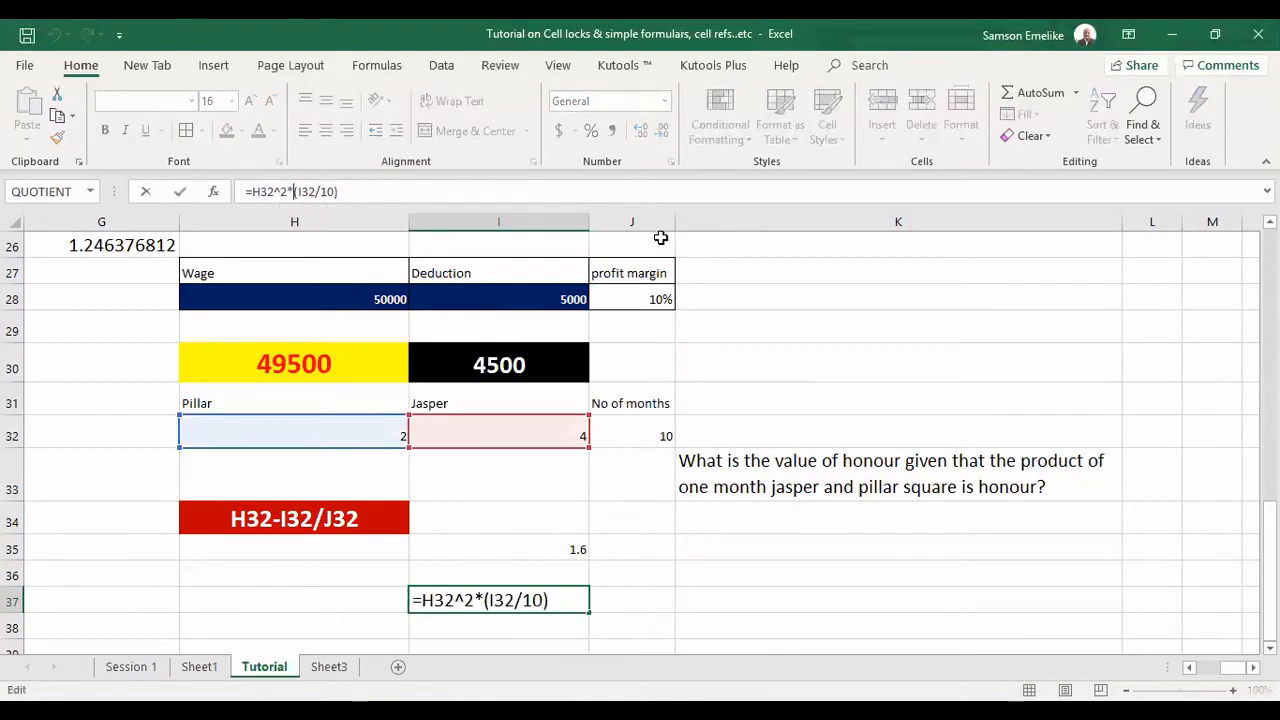
key("BackSpace")
key("BackSpace")
key("BackSpace")
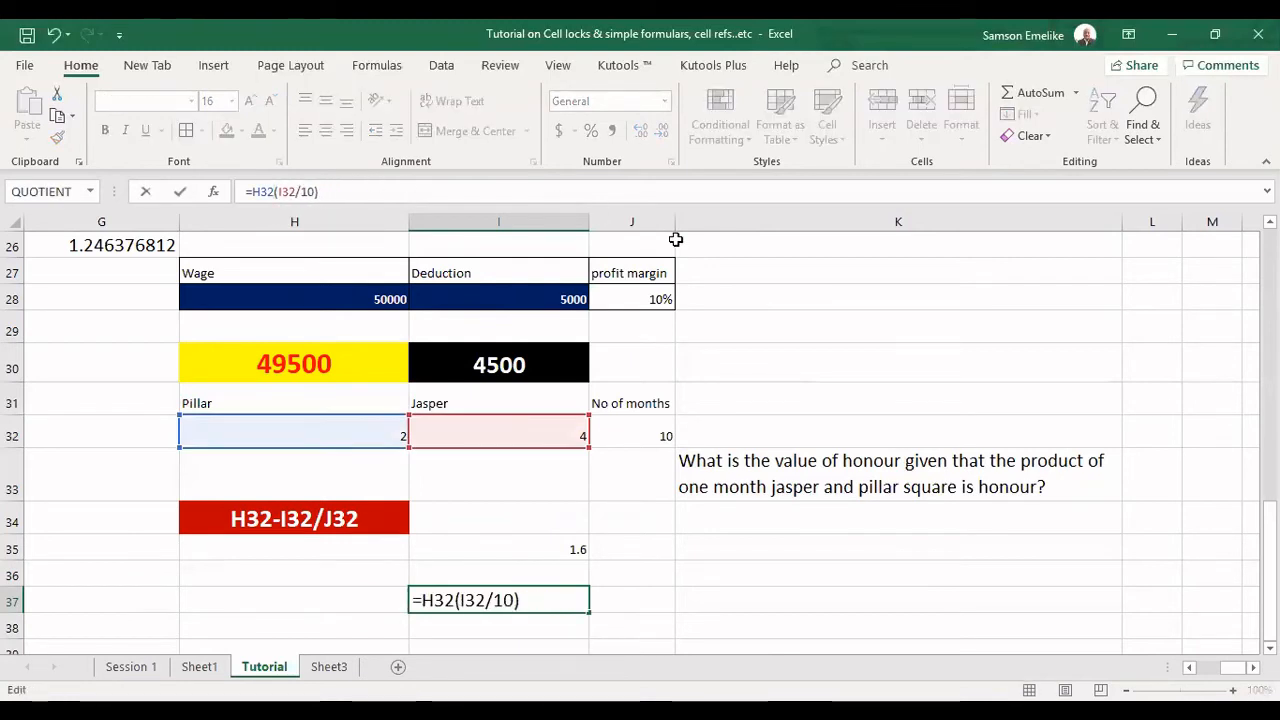
type("^2*")
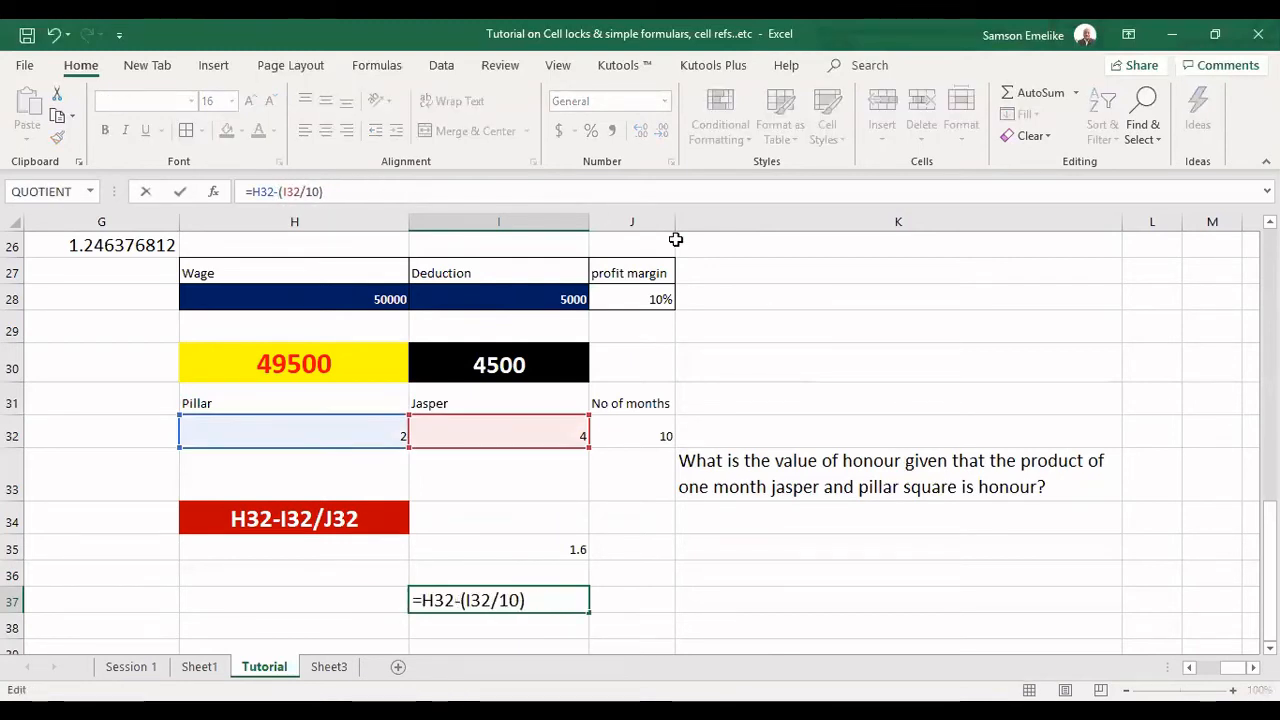
key("Return")
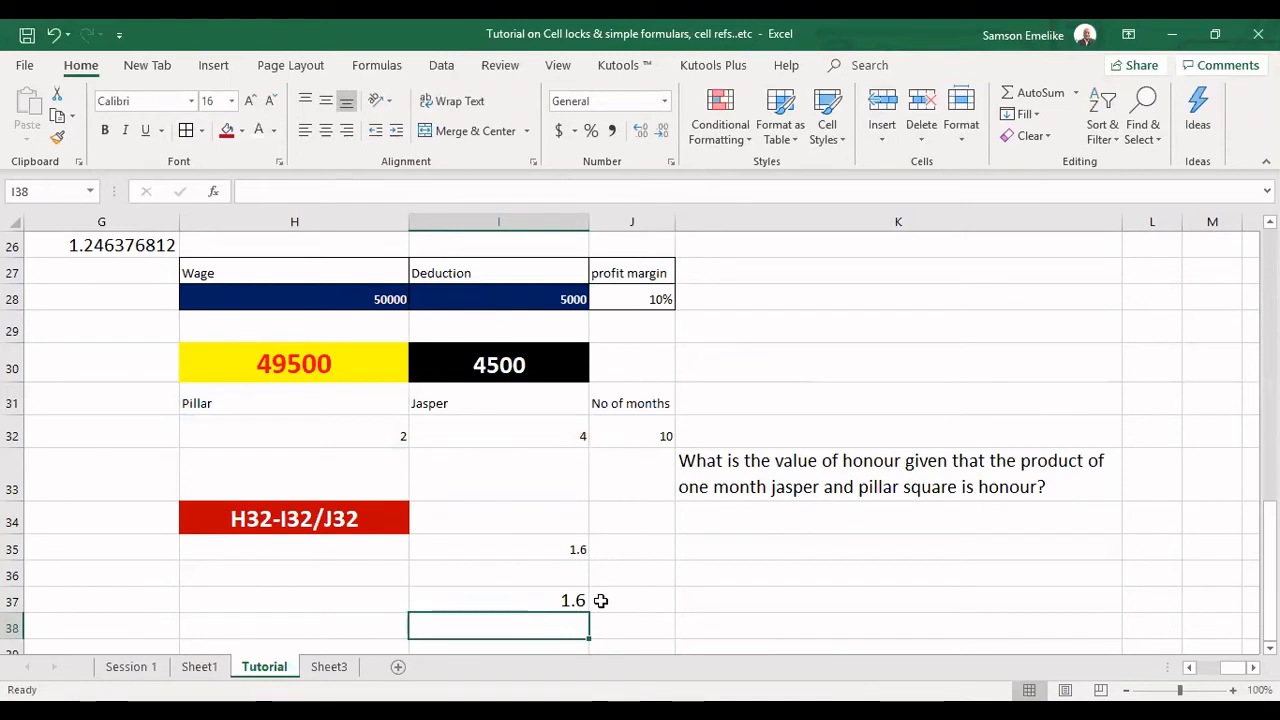
left_click(533, 597)
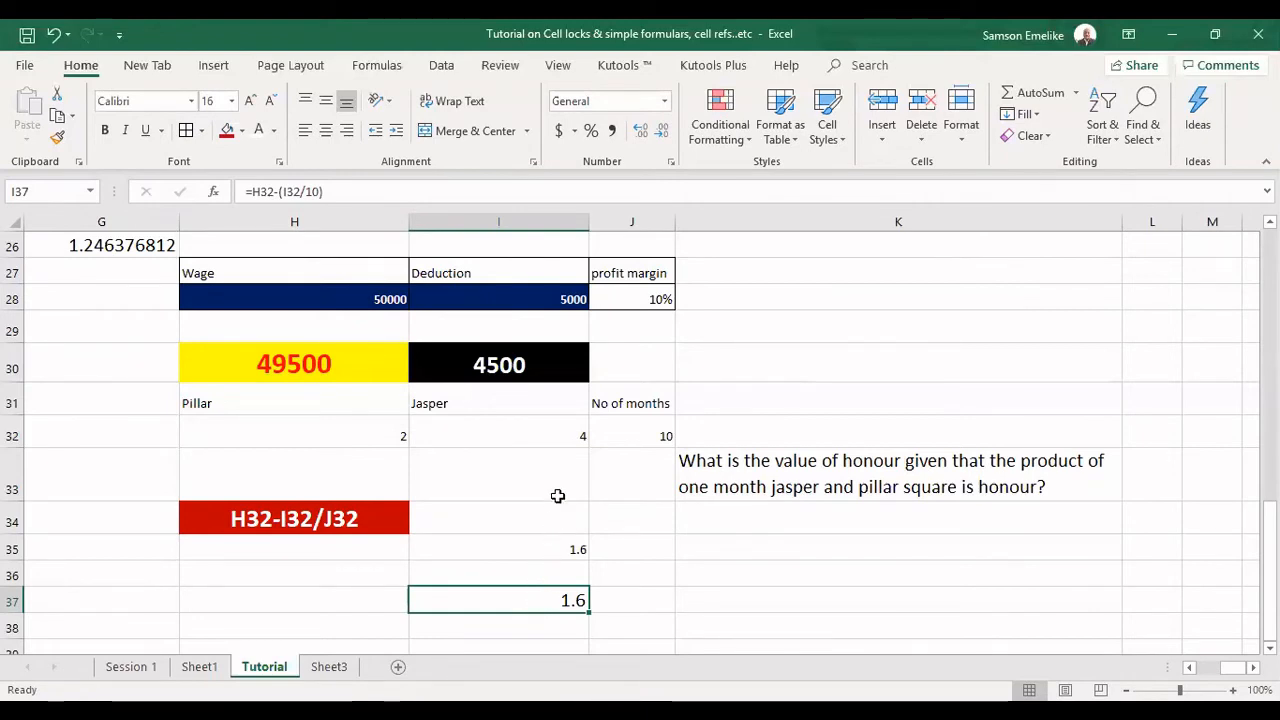
left_click(548, 545)
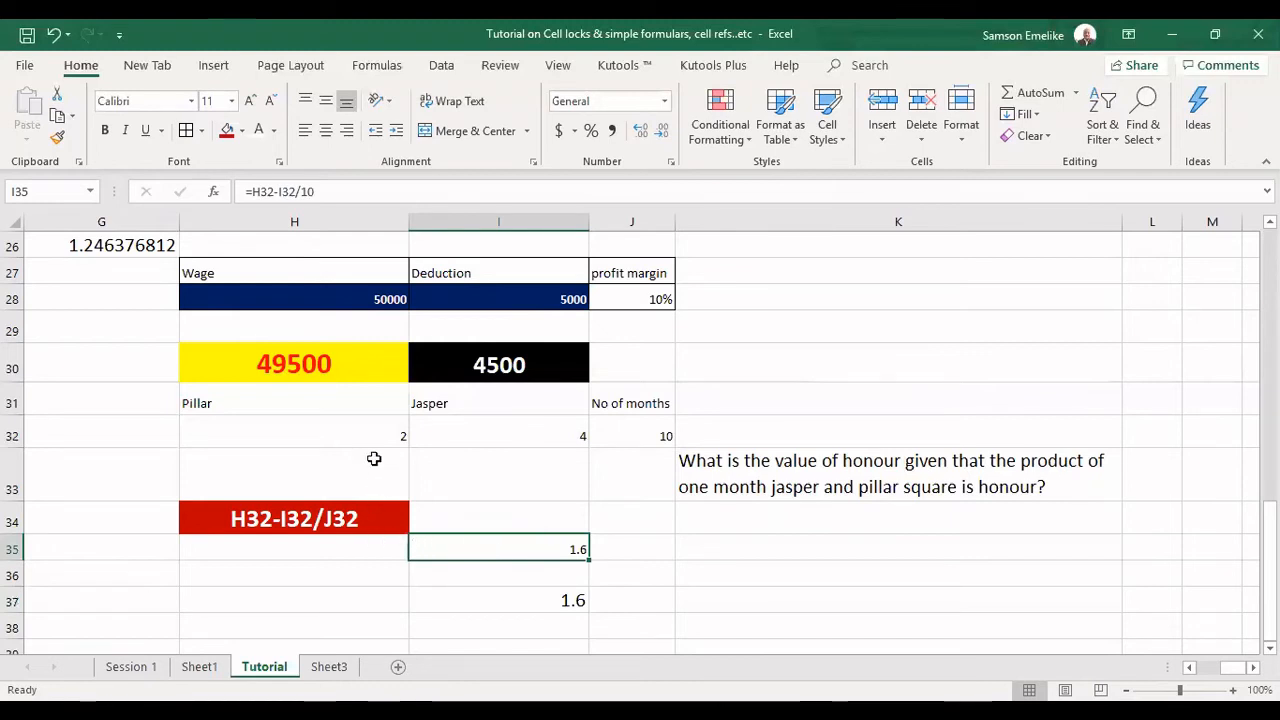
Set the Pillar value in H32 to 10 and enter 67 in H33 below it.
left_click(374, 425)
type("10")
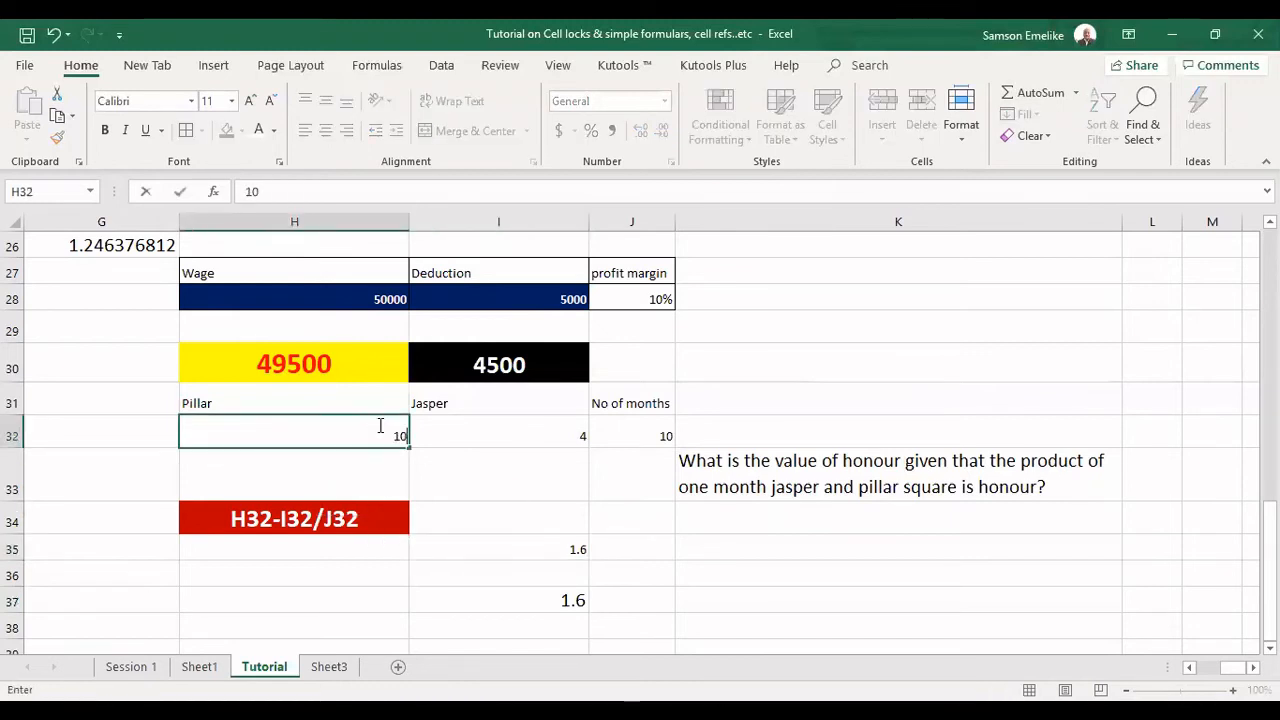
key("Return")
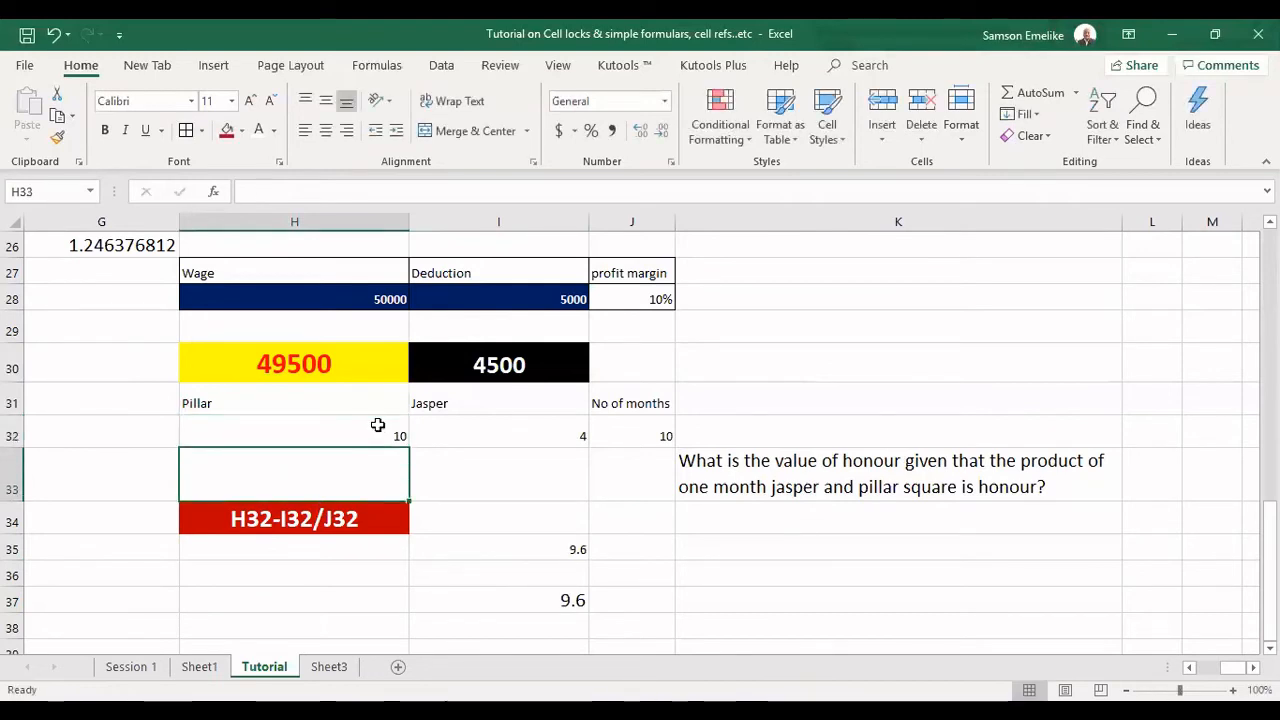
type("67")
key("Return")
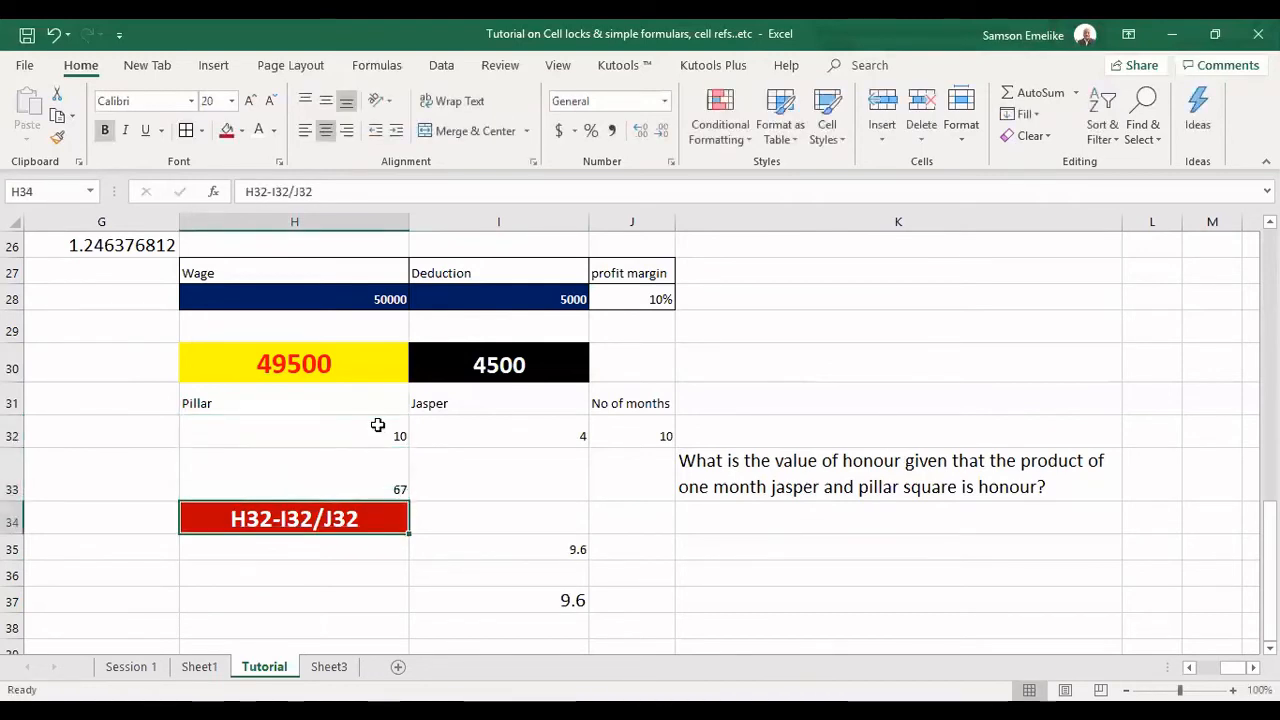
Test the two formulas with a Pillar value of 67 in H32 and clear that cell.
left_click(377, 425)
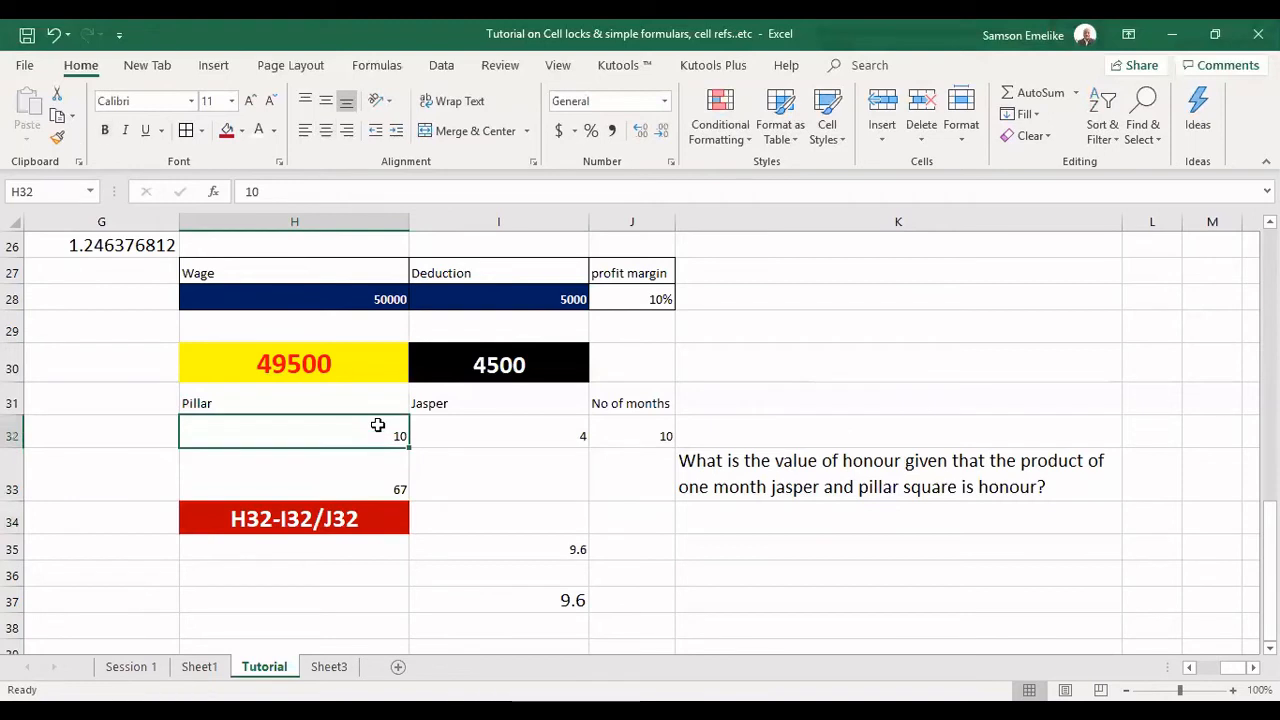
type("67")
key("Return")
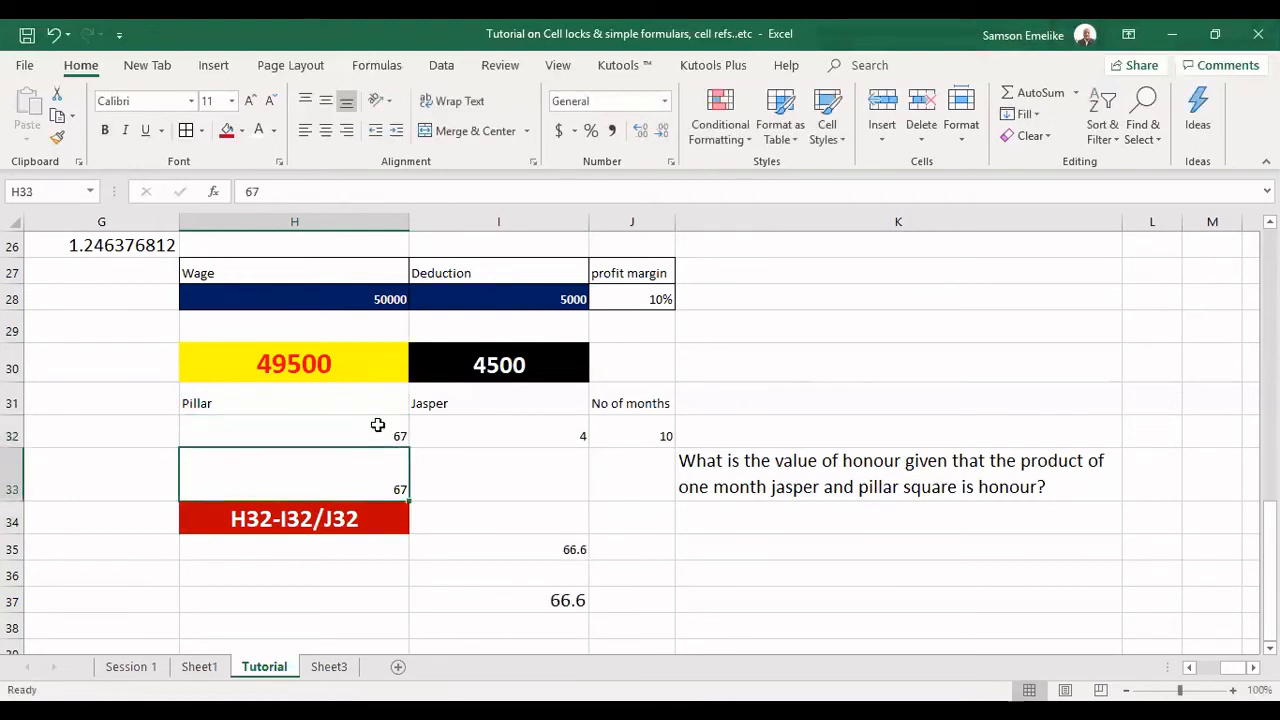
left_click(378, 425)
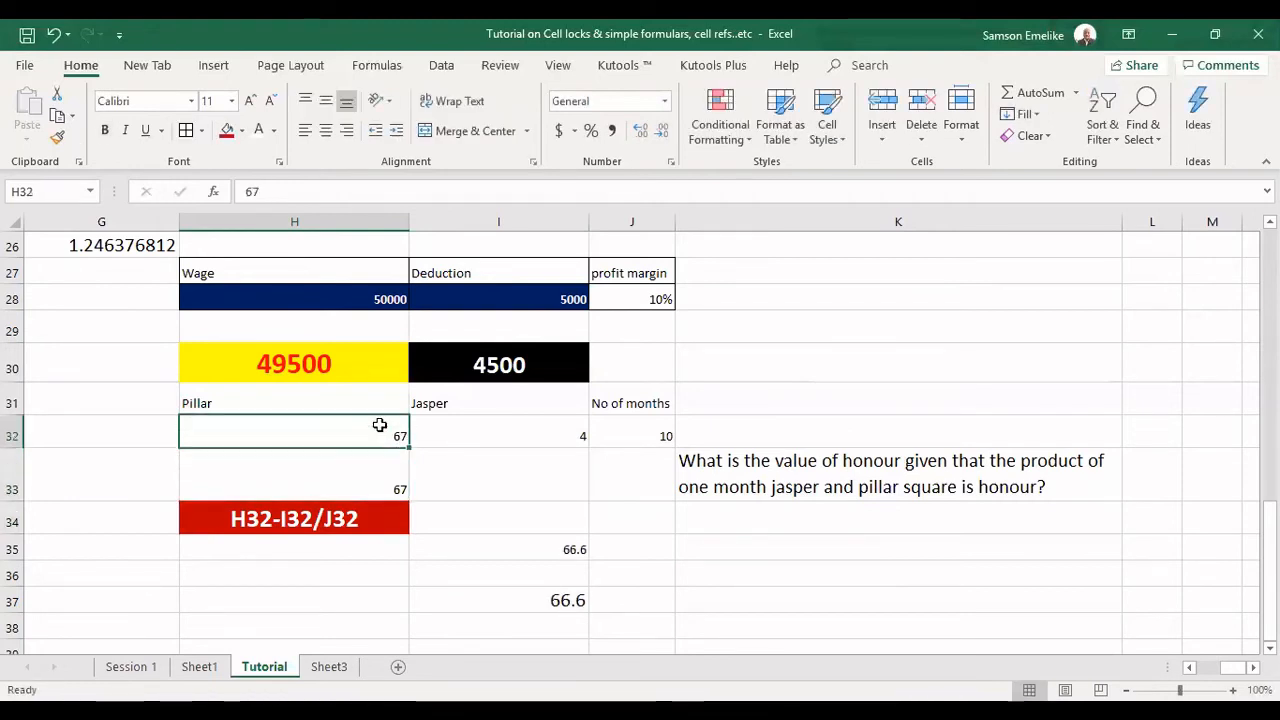
key("Delete")
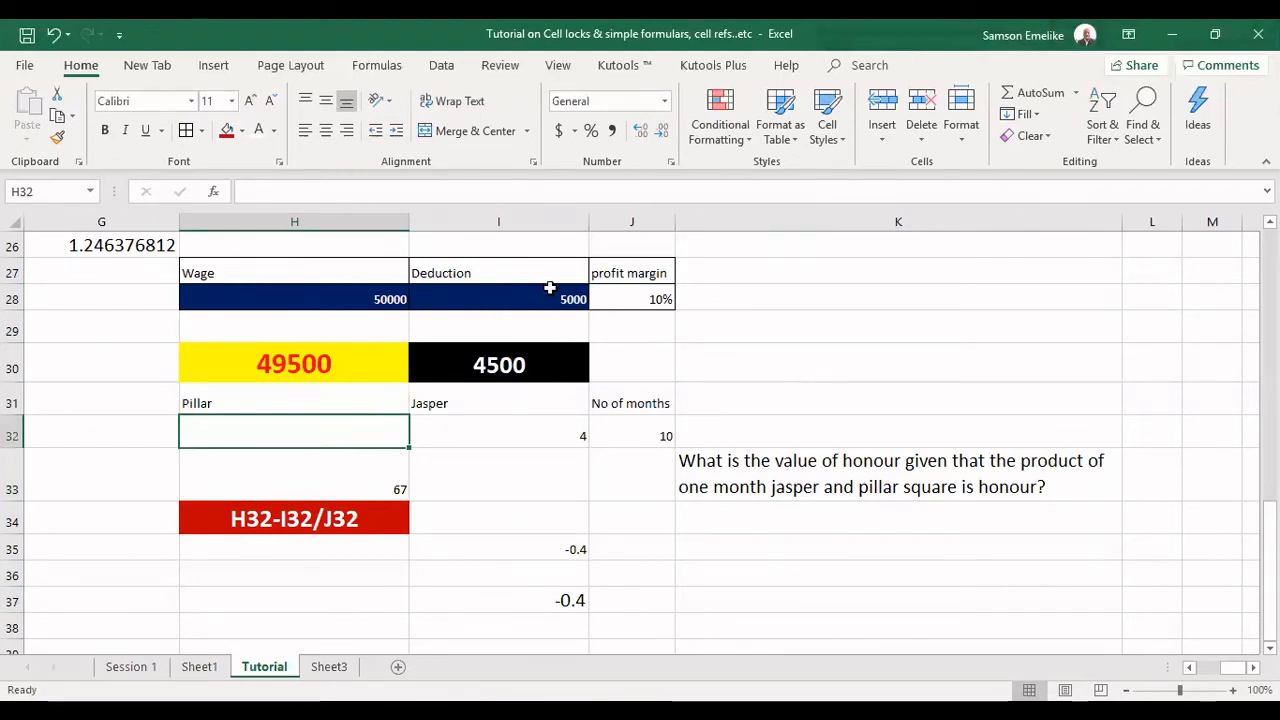
Review the wage results in H30:I30 against the BODMAS and PEMDAS lists, highlighting the M and D cells in F31:F32.
left_click(570, 298)
left_click_drag(309, 371, 536, 367)
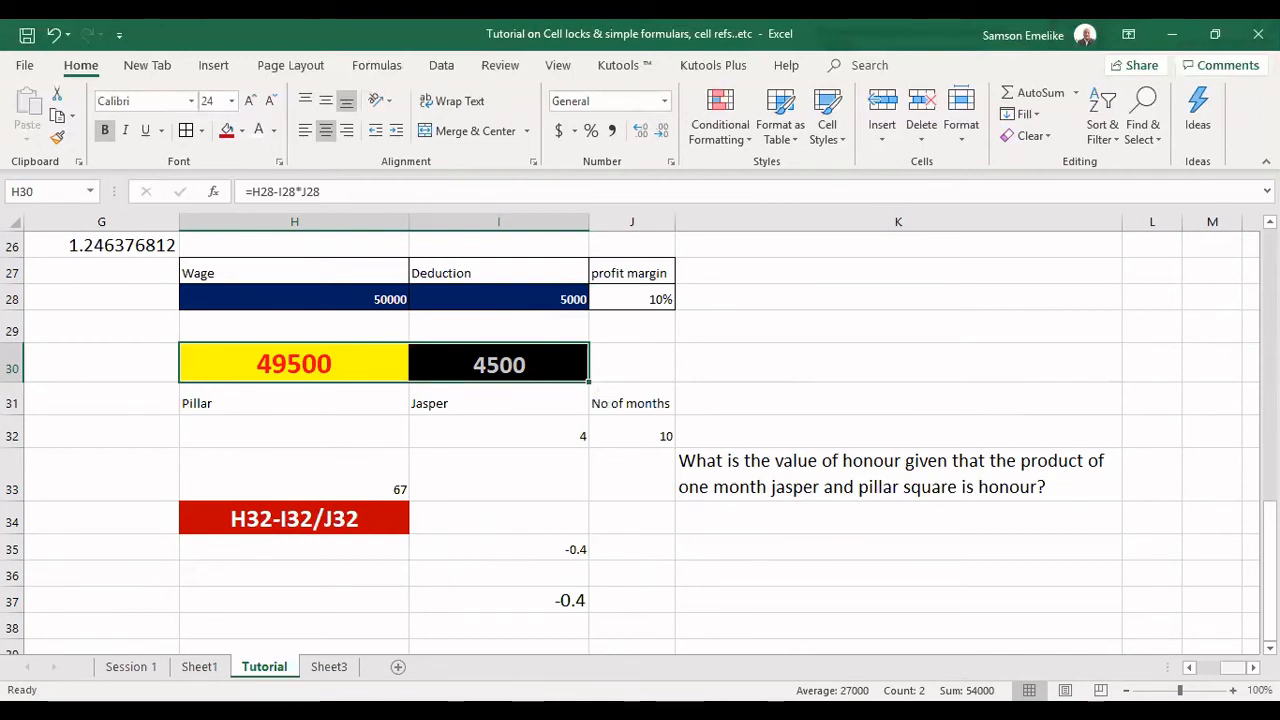
left_click_drag(1233, 668, 1219, 668)
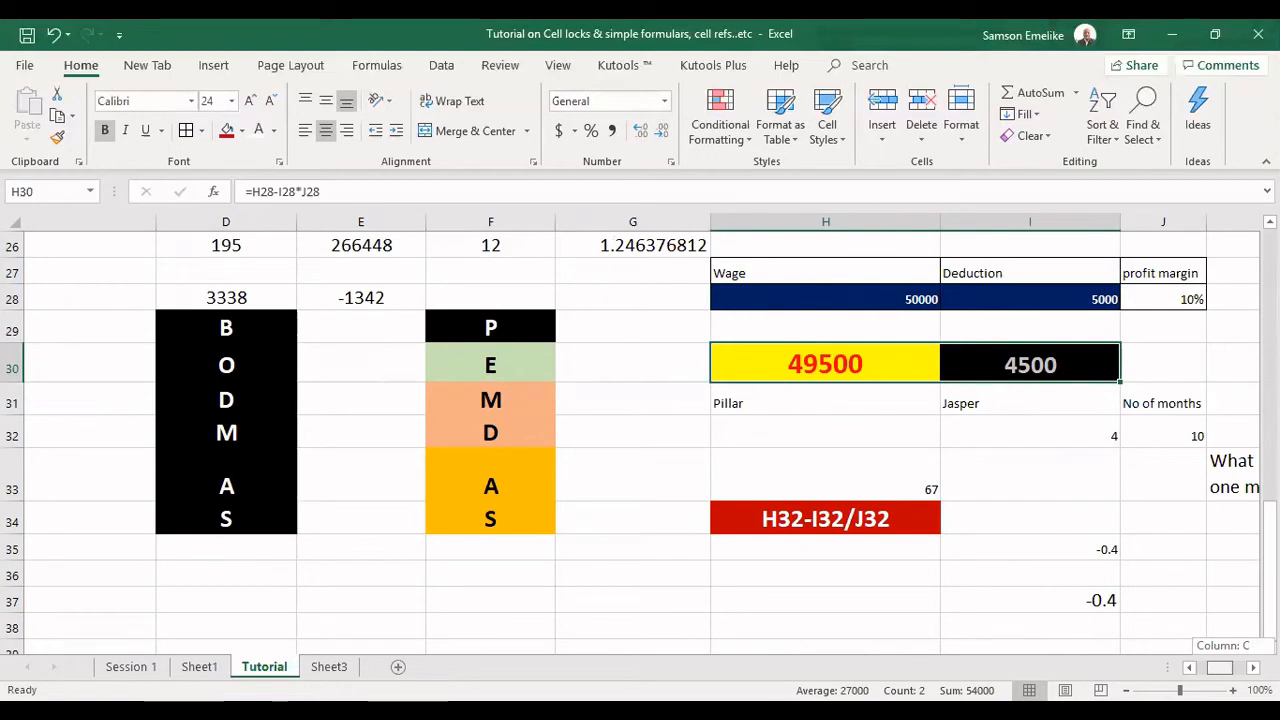
scroll(1063, 617, "right", 5)
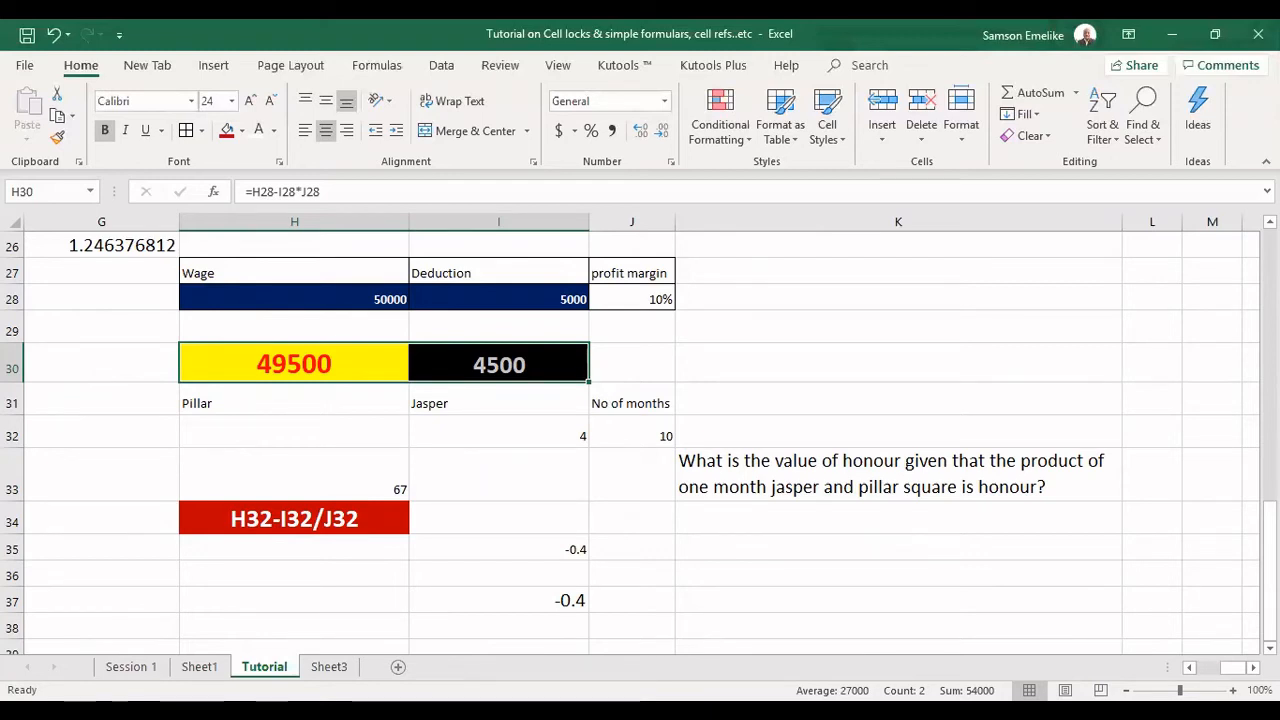
left_click_drag(1232, 668, 1214, 668)
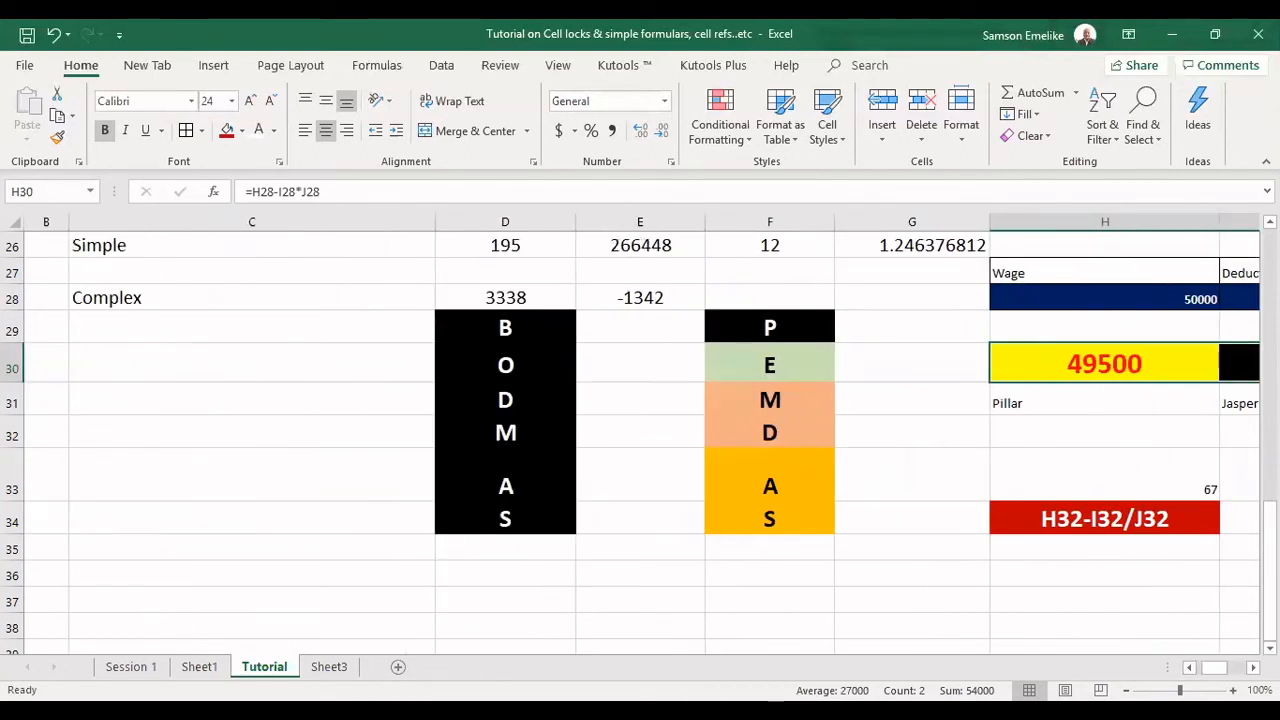
left_click(1253, 668)
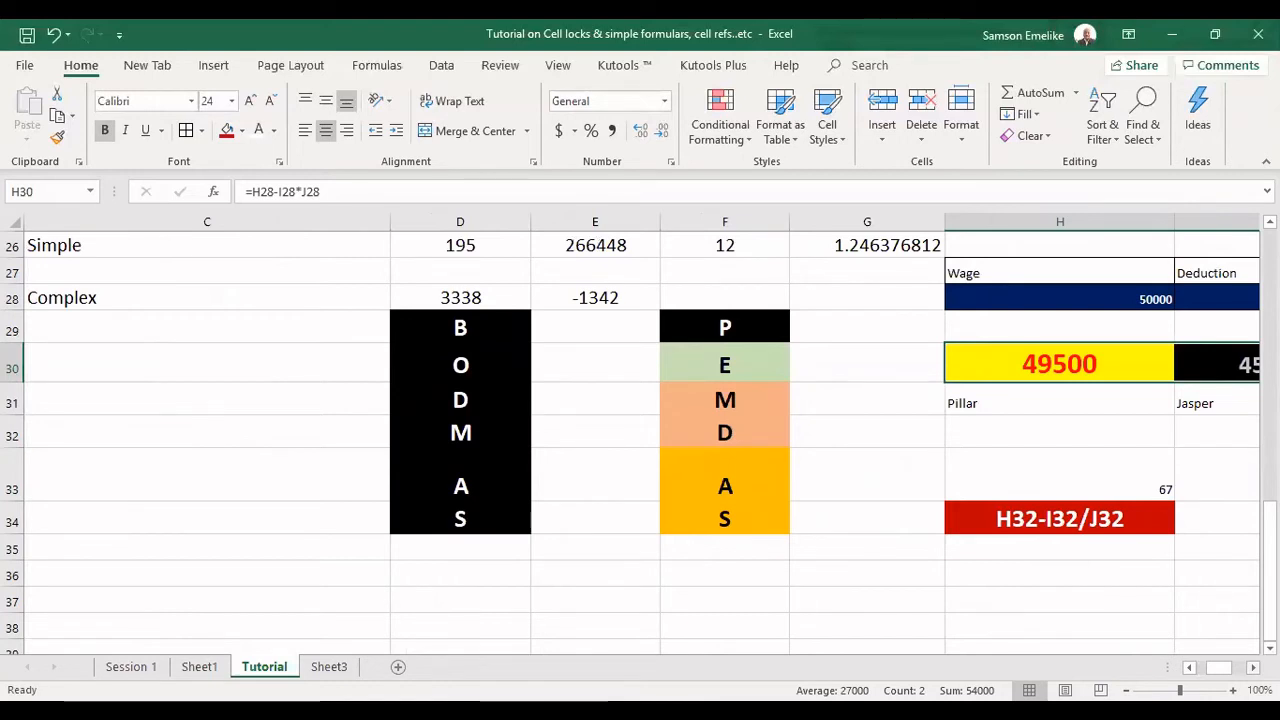
left_click(1253, 668)
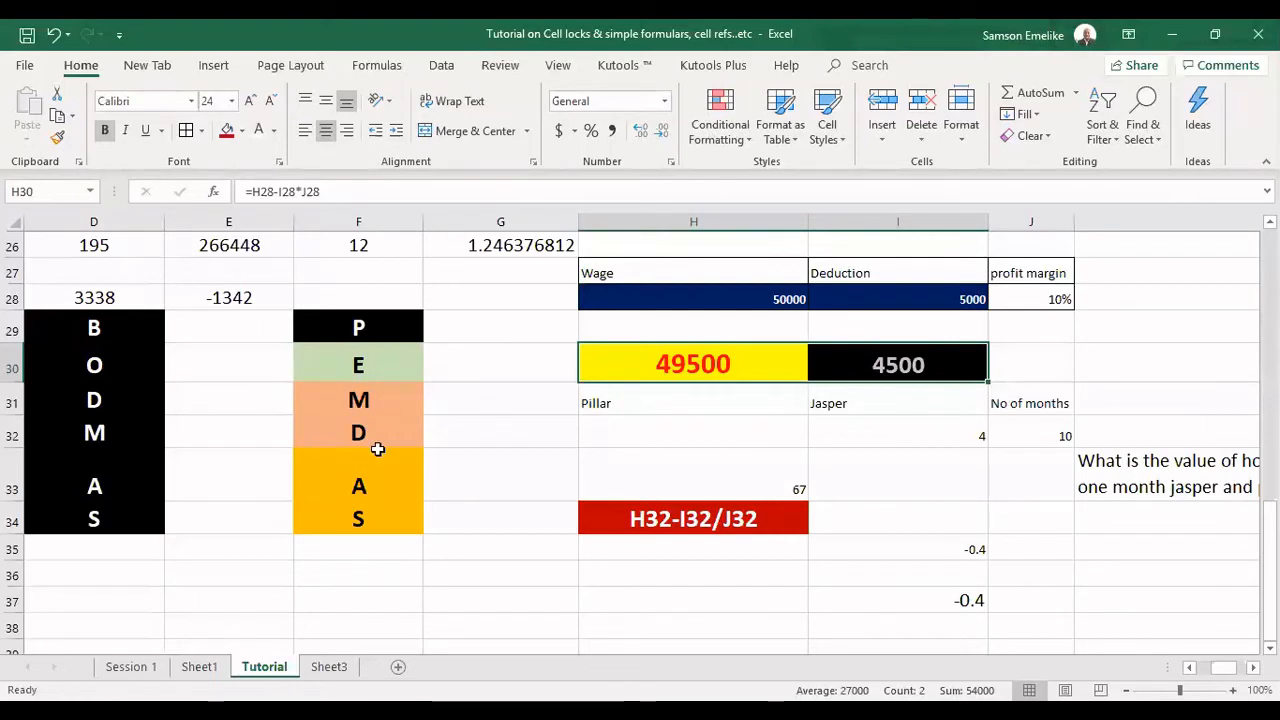
left_click_drag(358, 400, 362, 431)
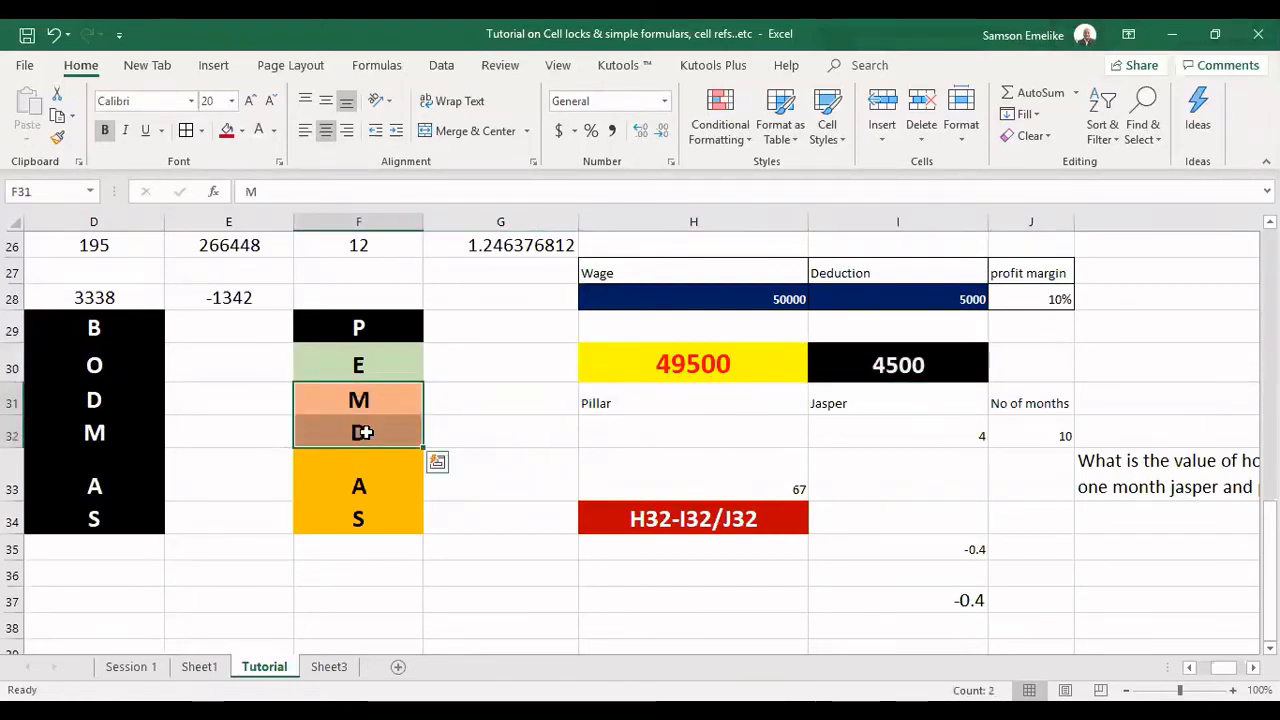
left_click(357, 571)
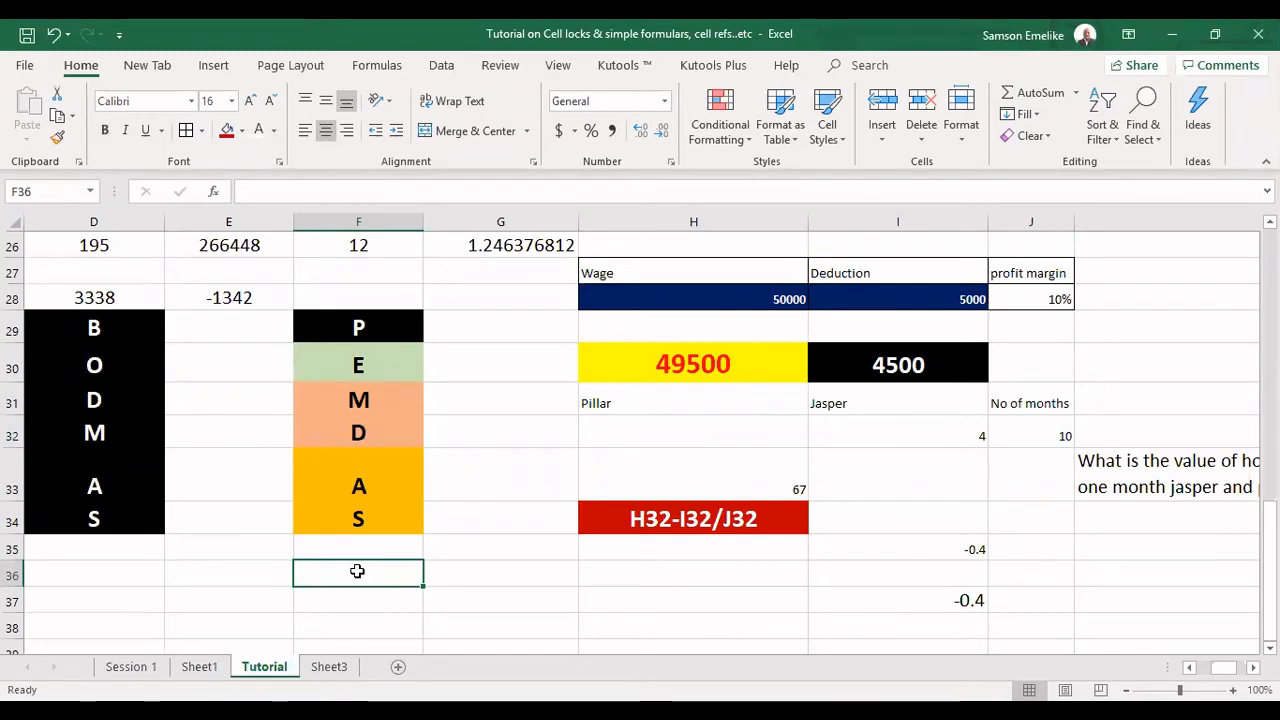
type("200")
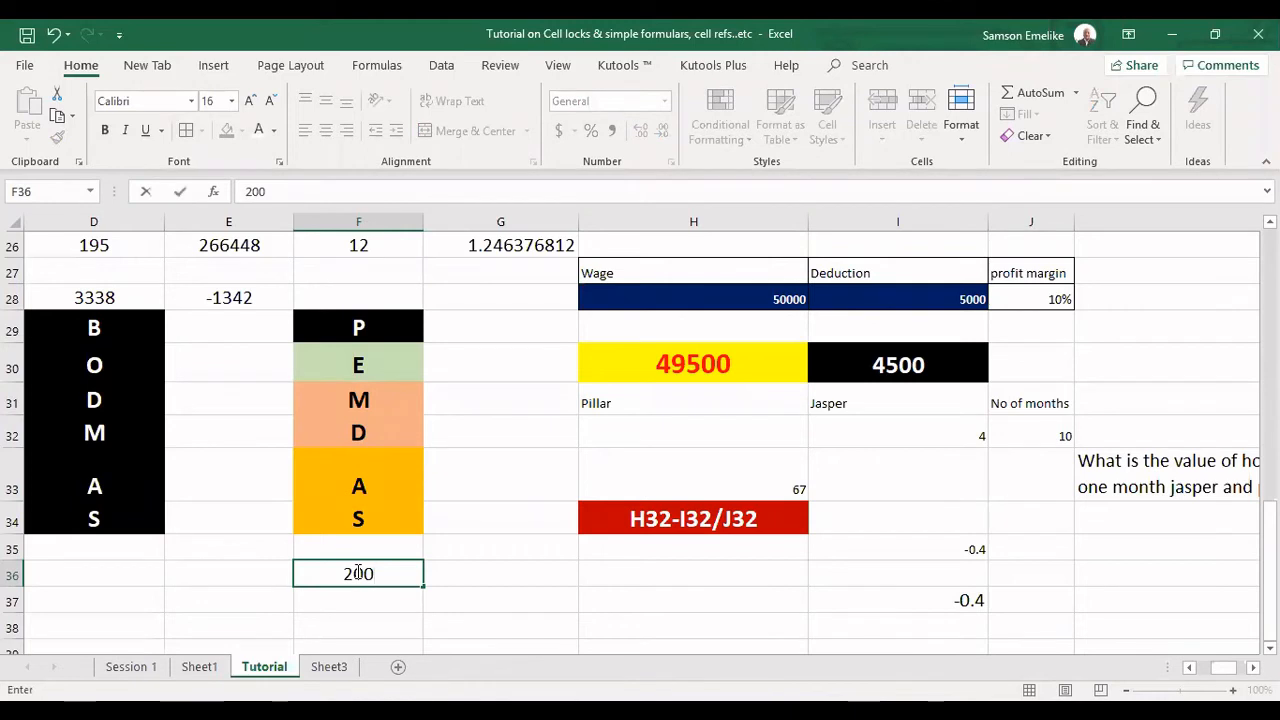
type("-")
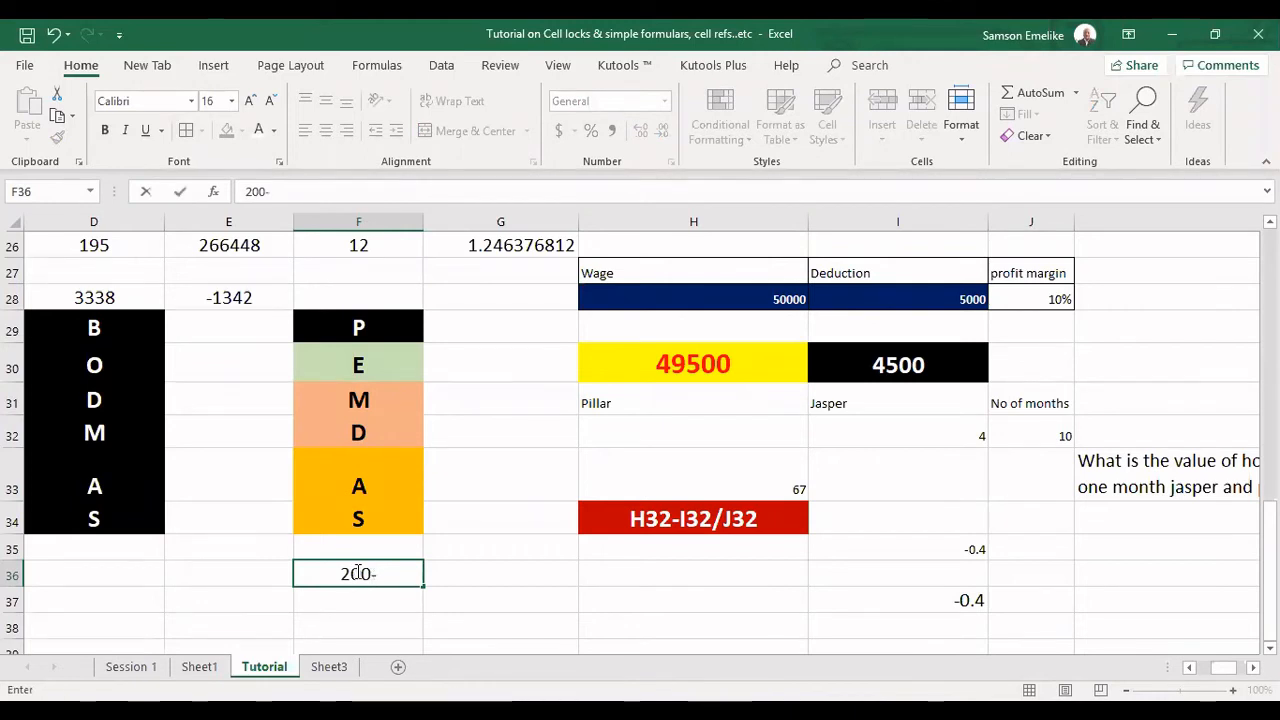
type("35")
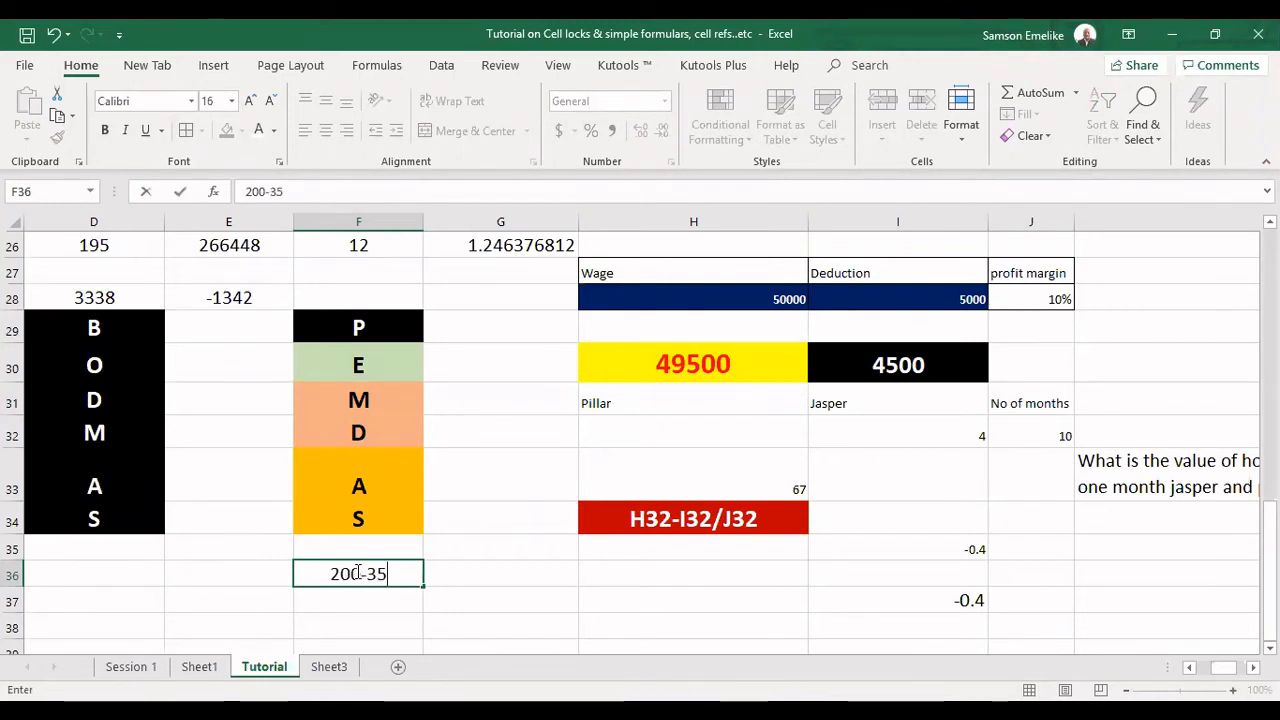
type(")")
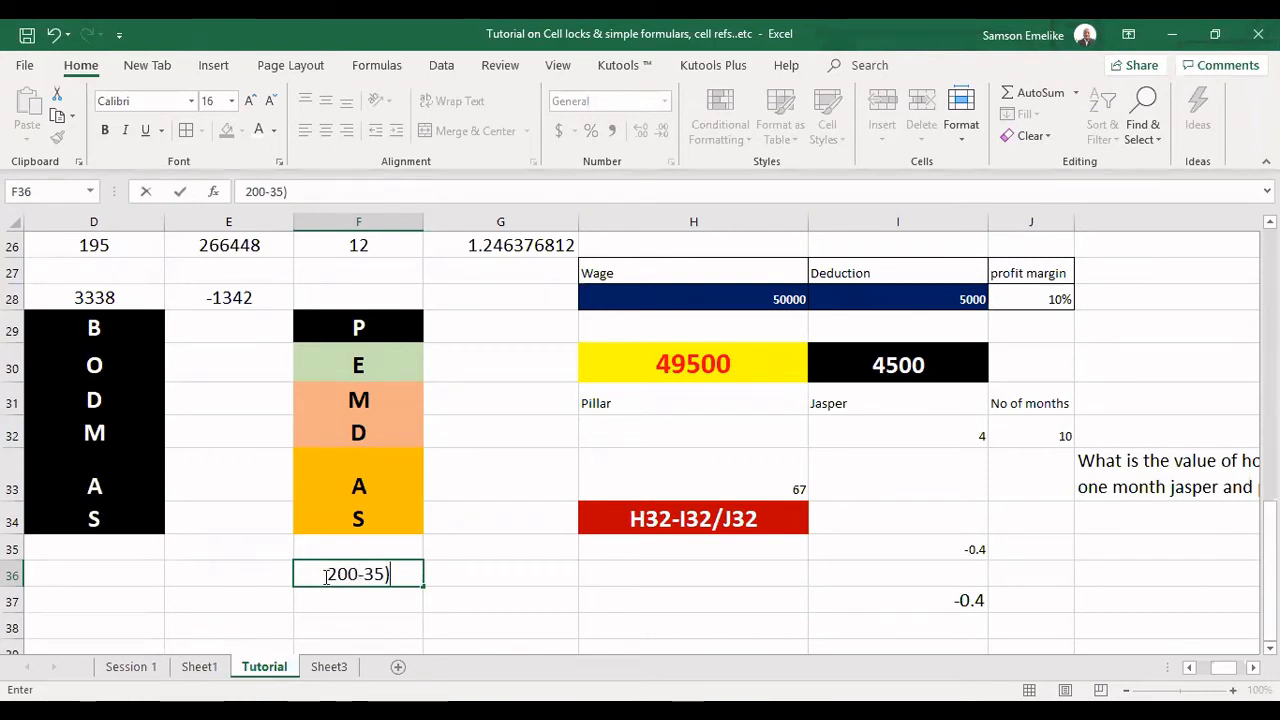
left_click(326, 574)
key("BackSpace")
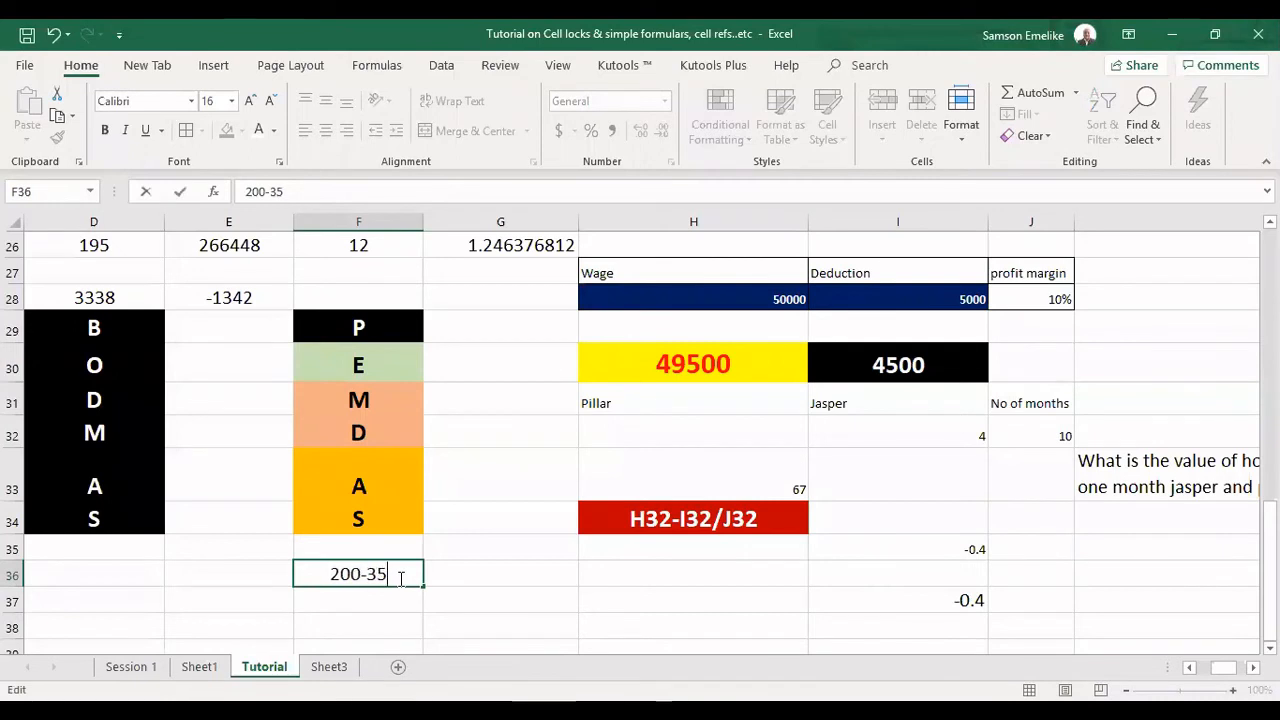
type("*")
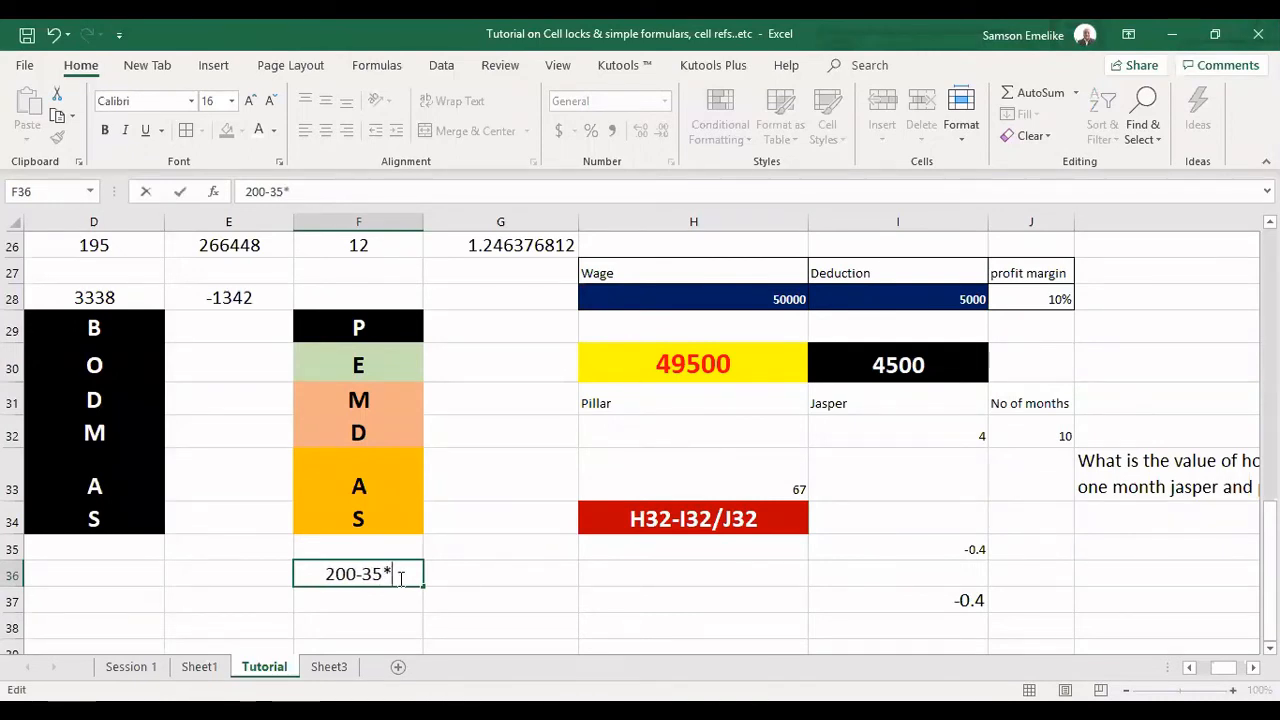
type("100")
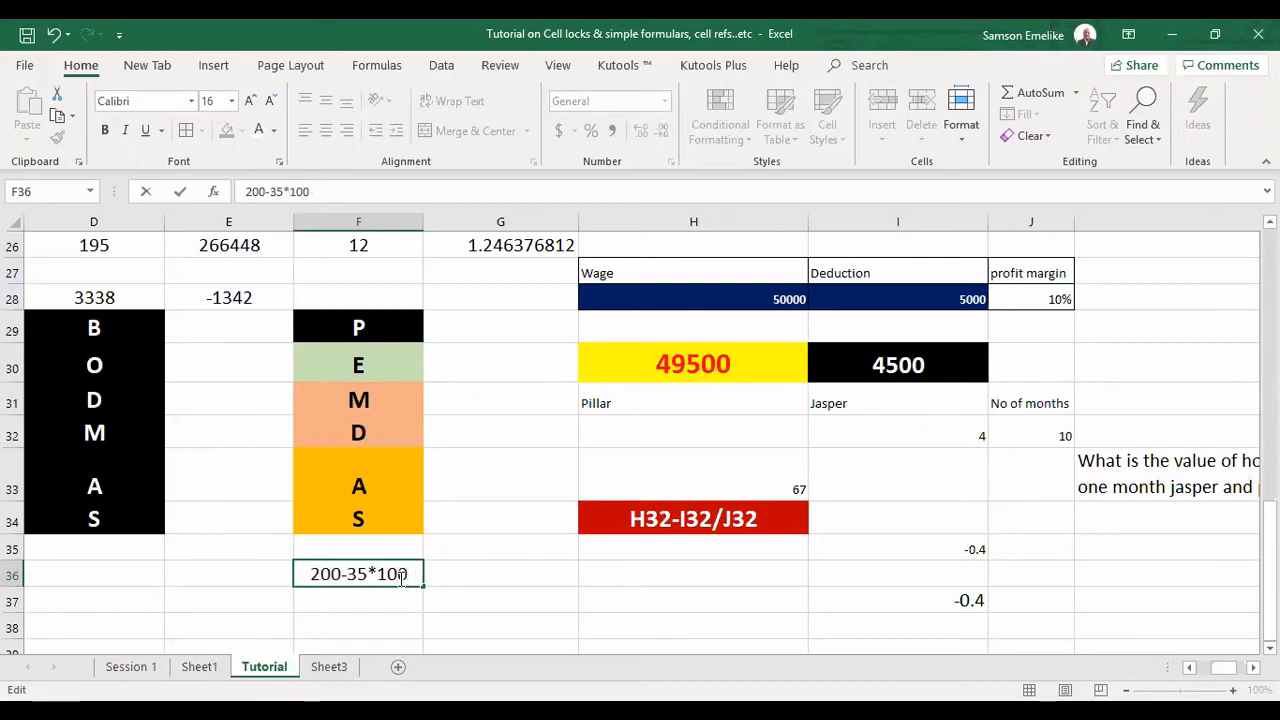
type("+")
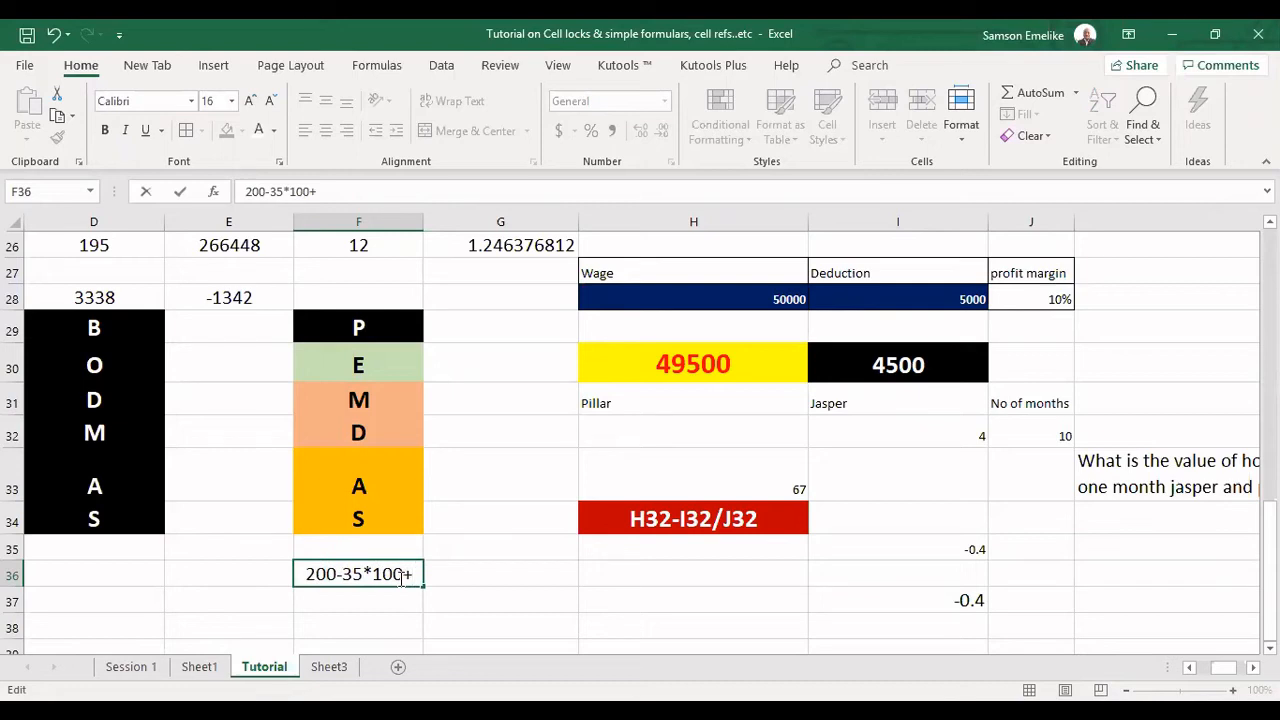
key("BackSpace")
key("BackSpace")
key("BackSpace")
key("BackSpace")
key("BackSpace")
key("BackSpace")
key("BackSpace")
key("BackSpace")
key("BackSpace")
key("BackSpace")
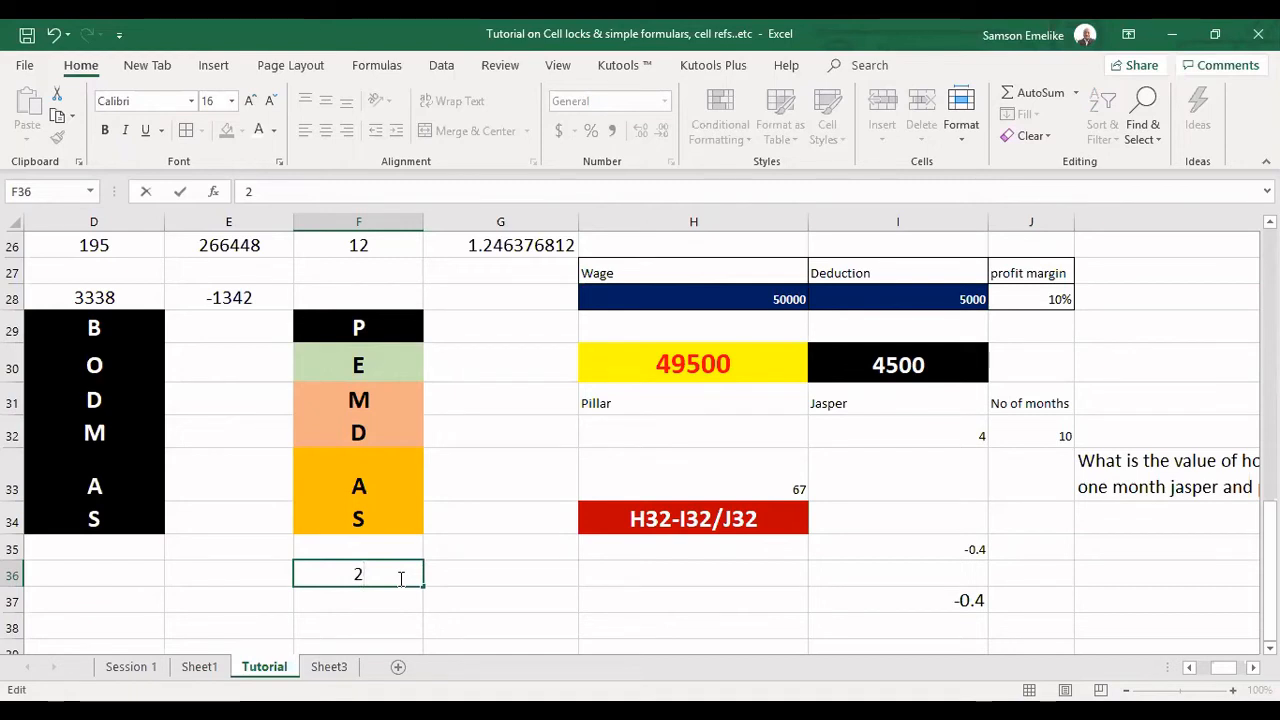
Enter the expression 10-5*2+6/2 as plain text in F36, below the PEMDAS list.
type("10")
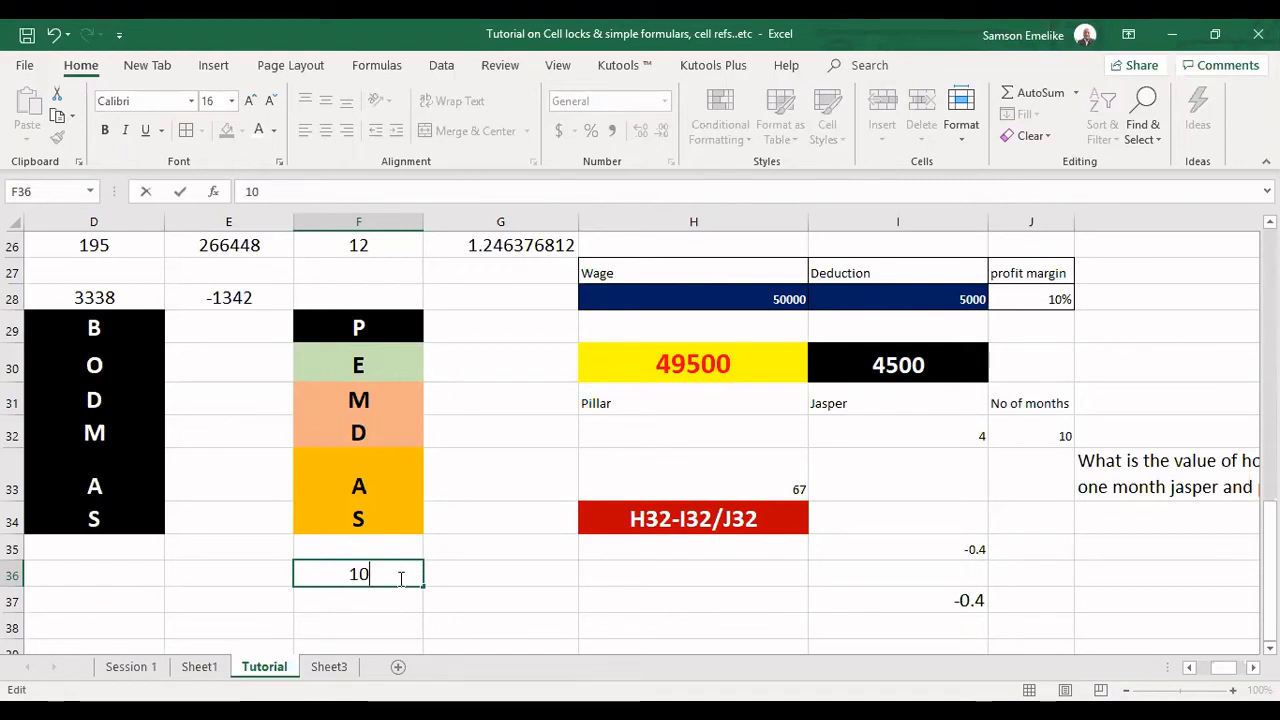
type("-5")
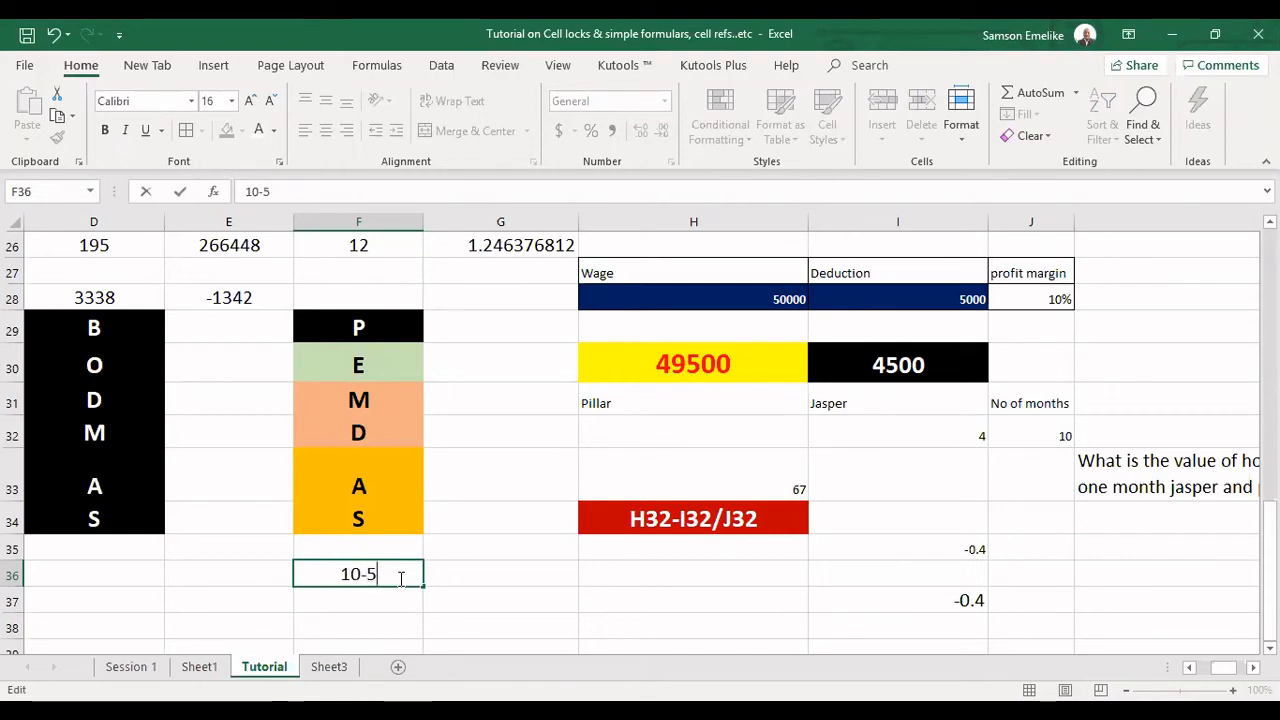
type("*")
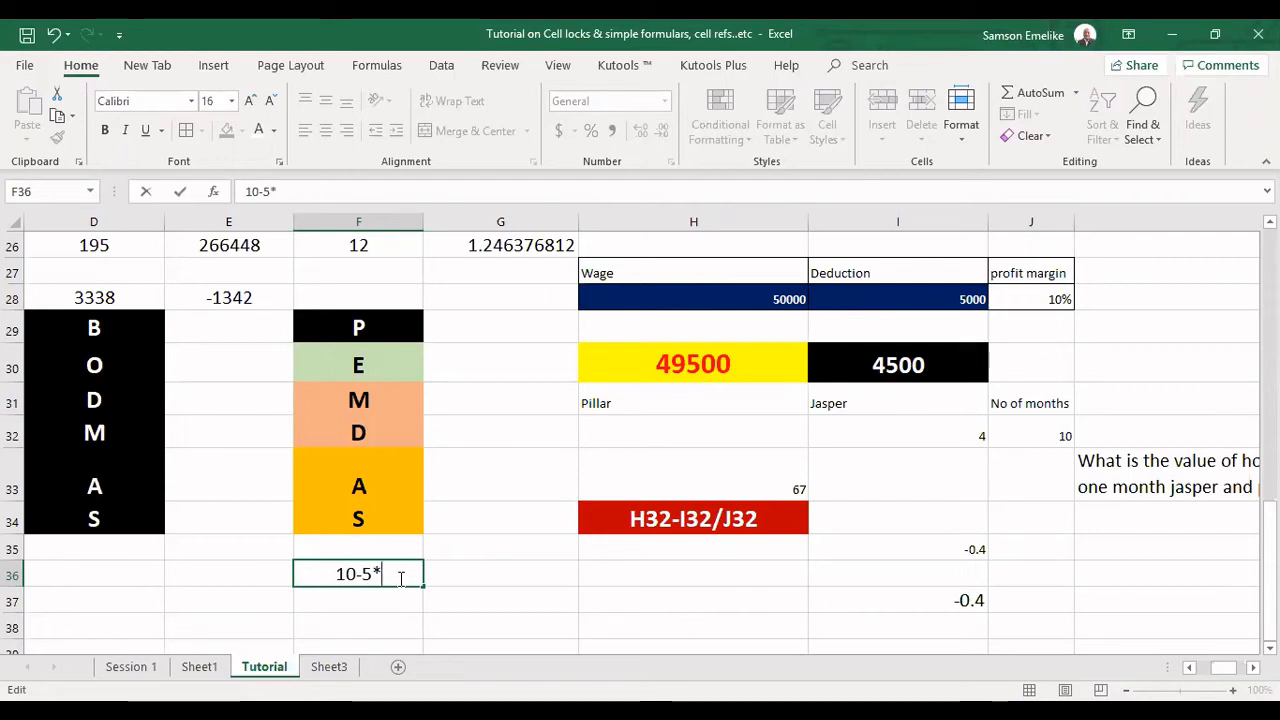
type("2")
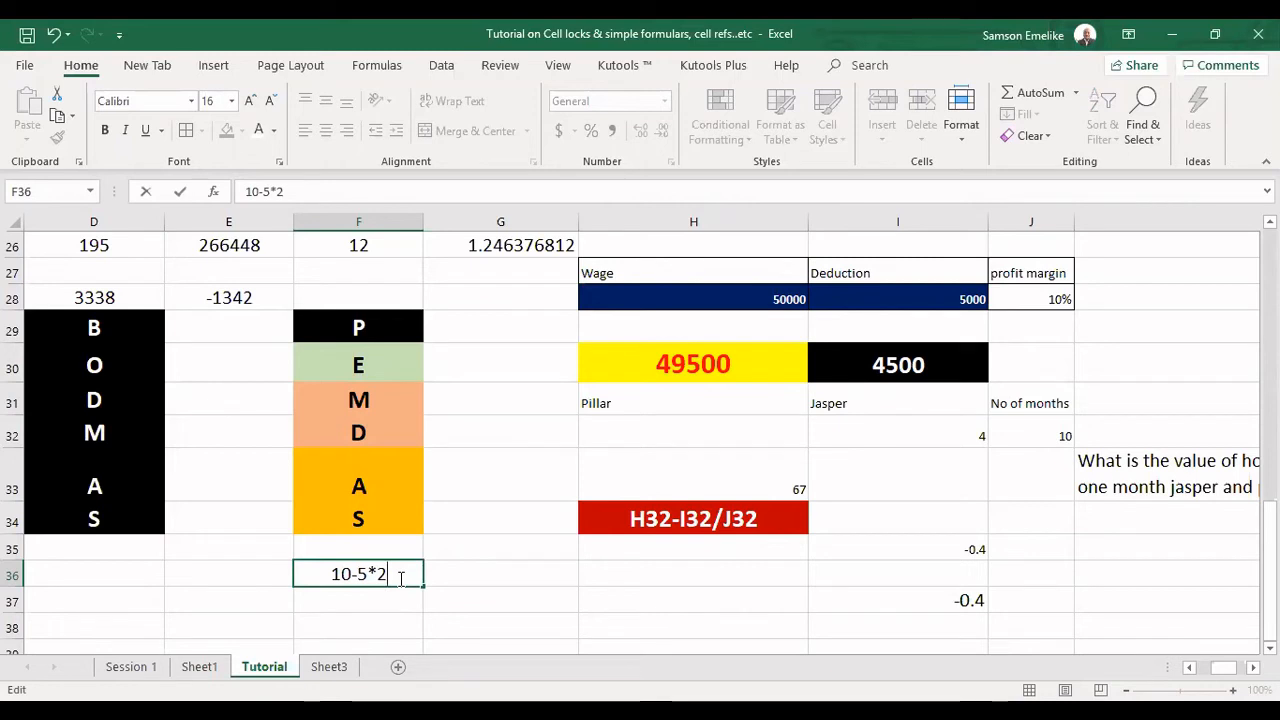
type("+")
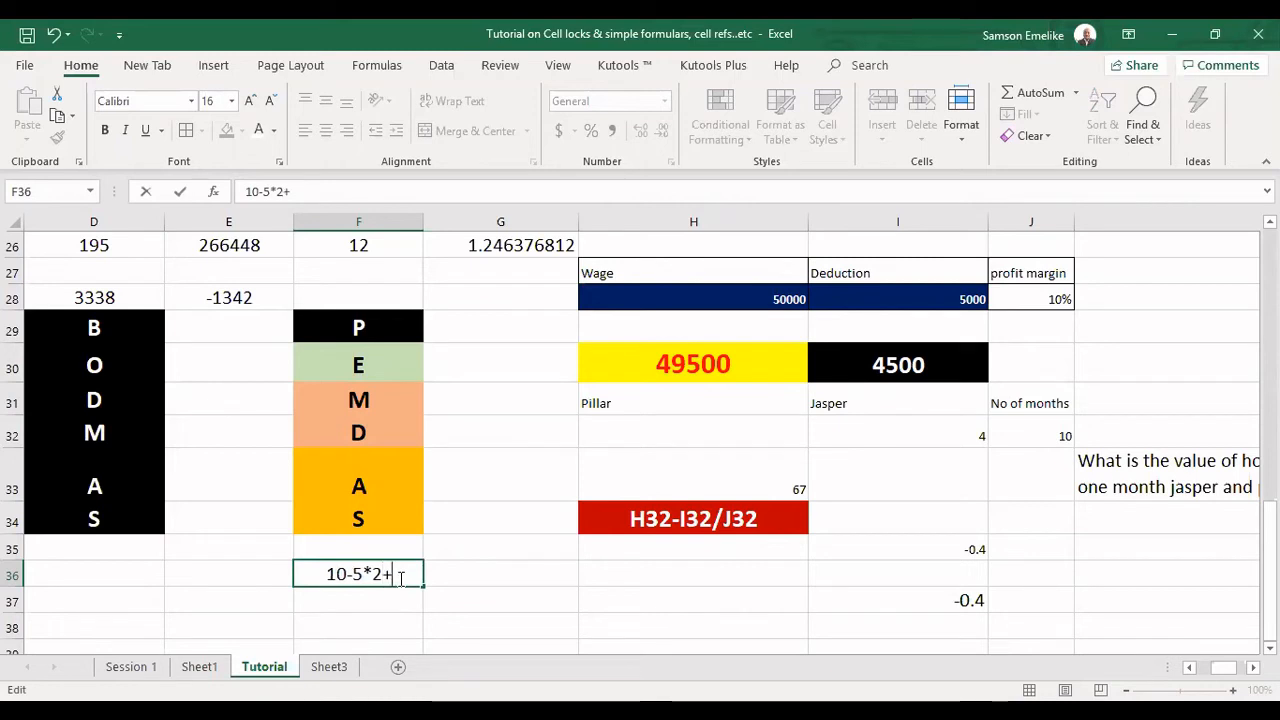
type("5")
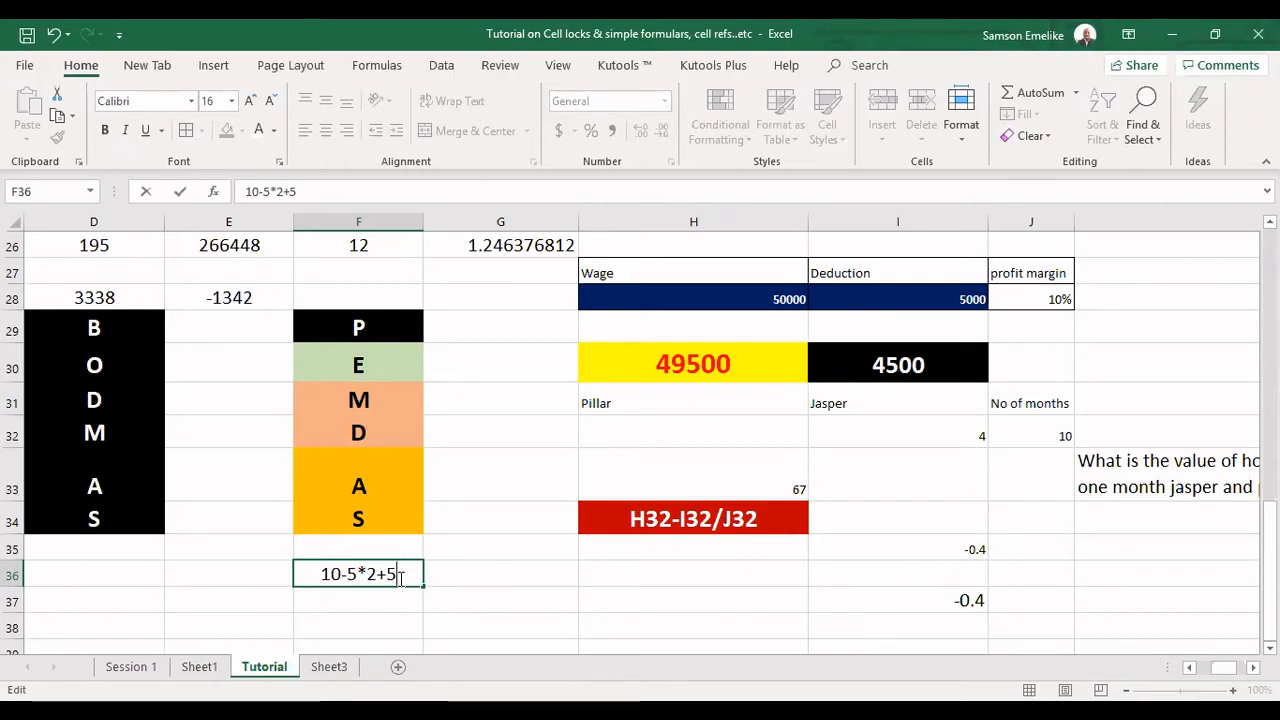
key("BackSpace")
type("6/")
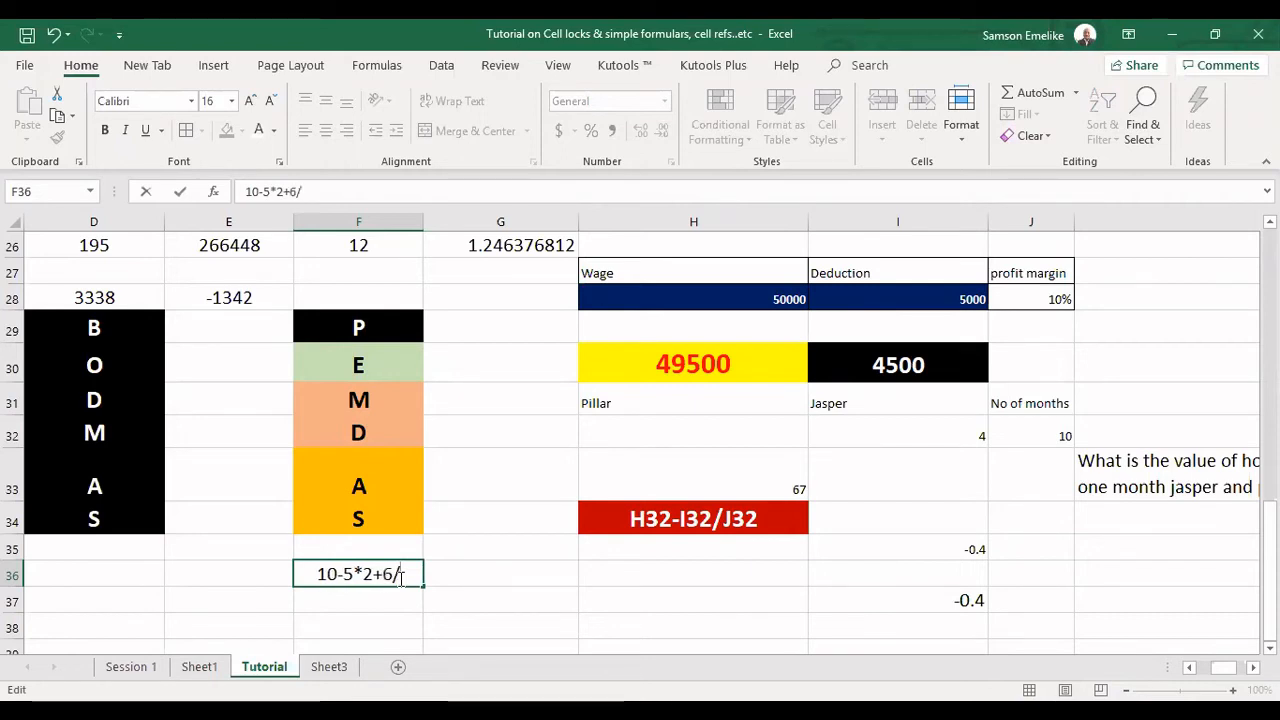
type("2")
key("Return")
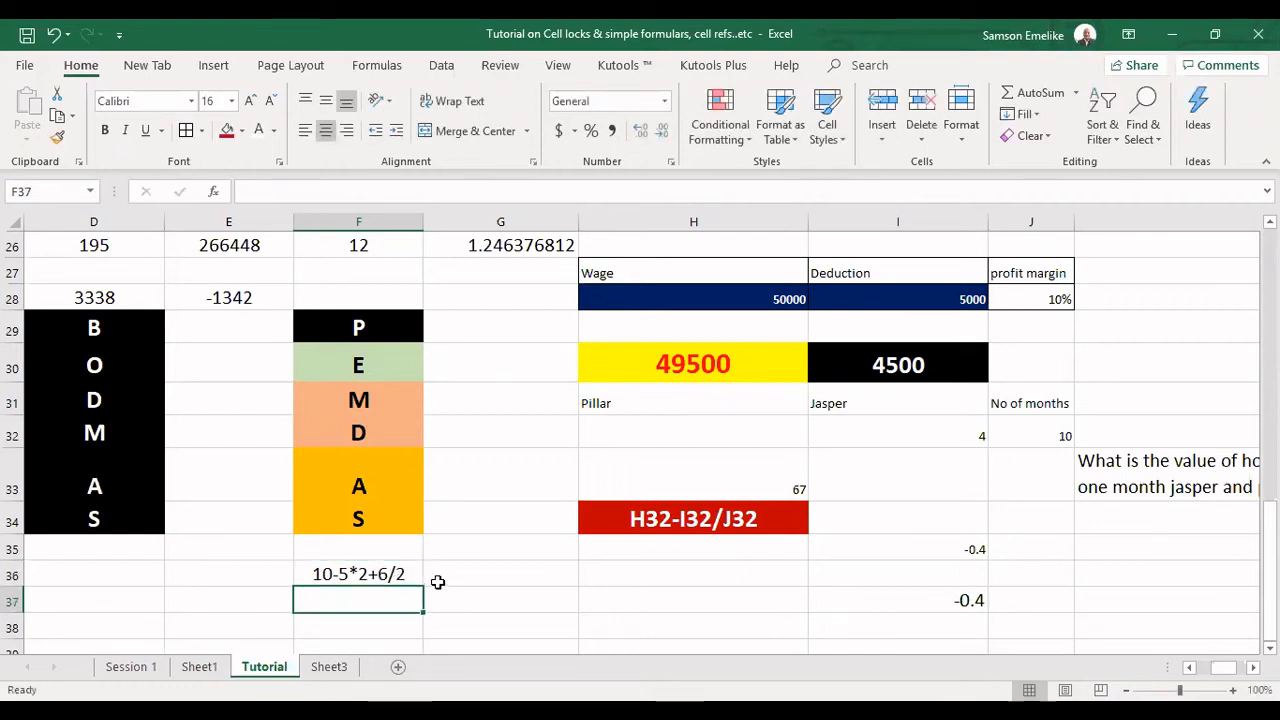
Format the expression in F36 with a dark red fill and bold white text.
scroll(438, 582, "up", 1)
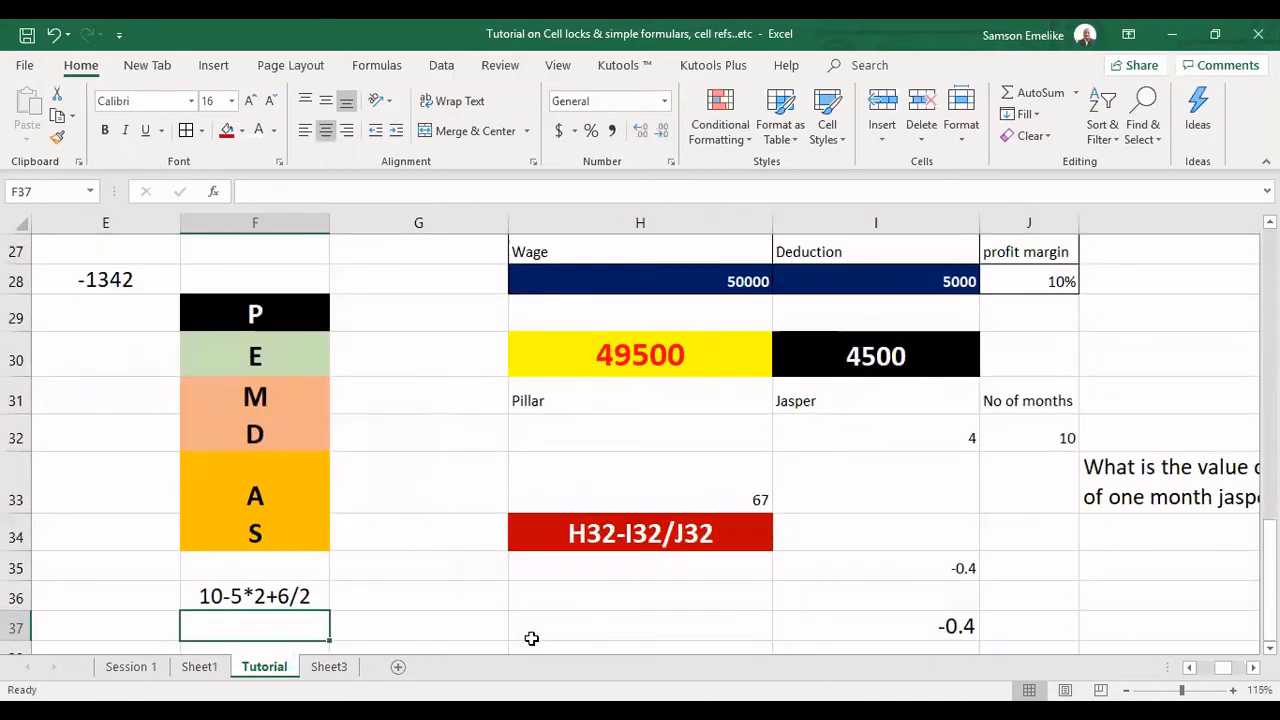
scroll(531, 638, "left", 4)
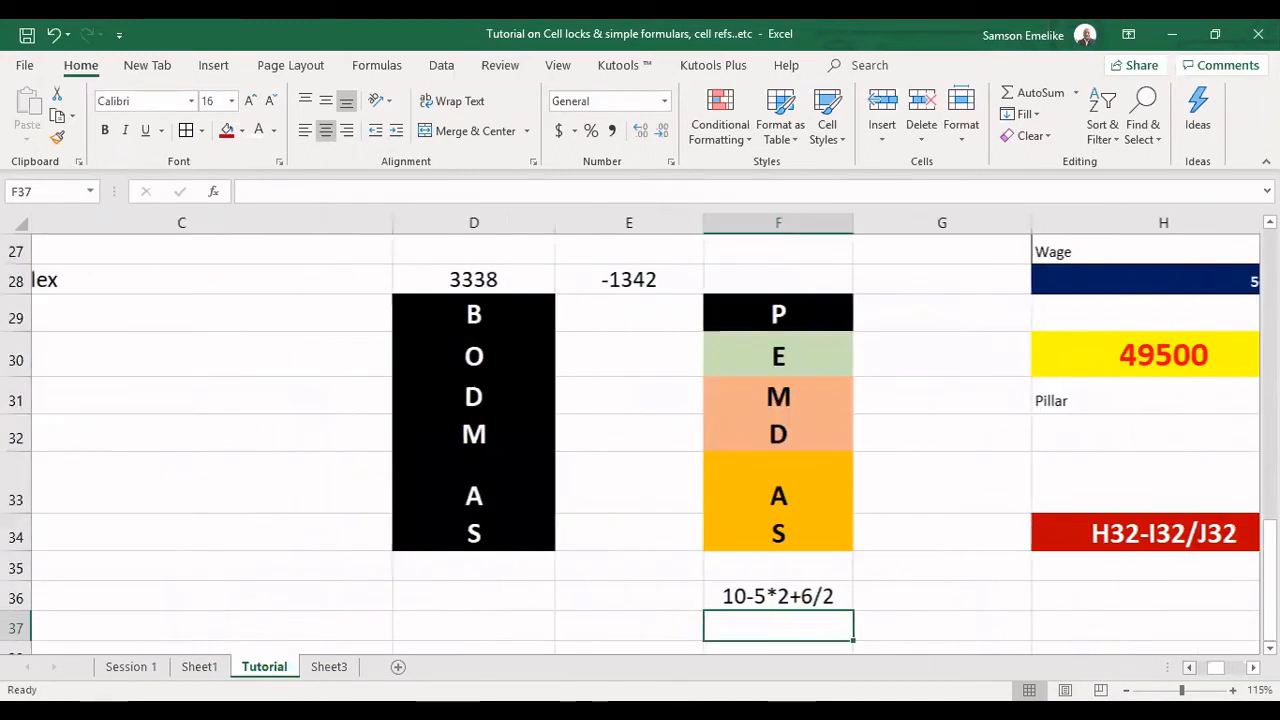
scroll(640, 430, "down", 2)
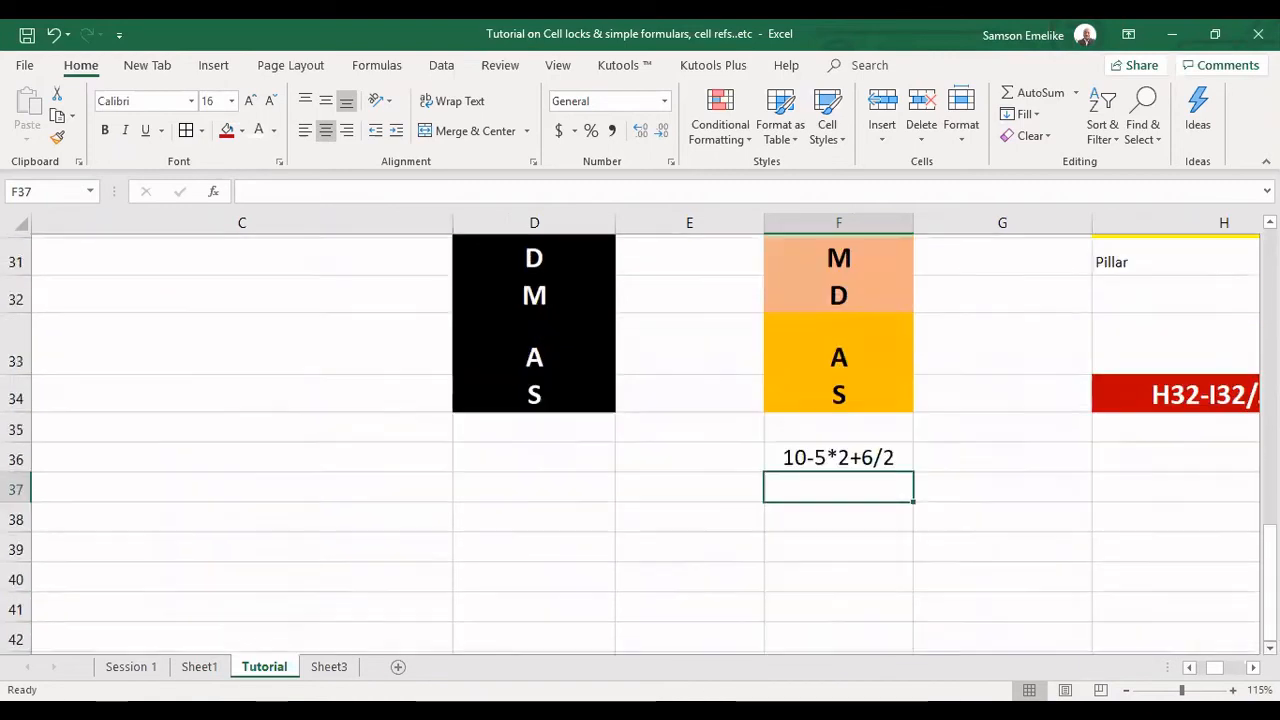
scroll(640, 430, "down", 1)
scroll(1006, 583, "right", 2)
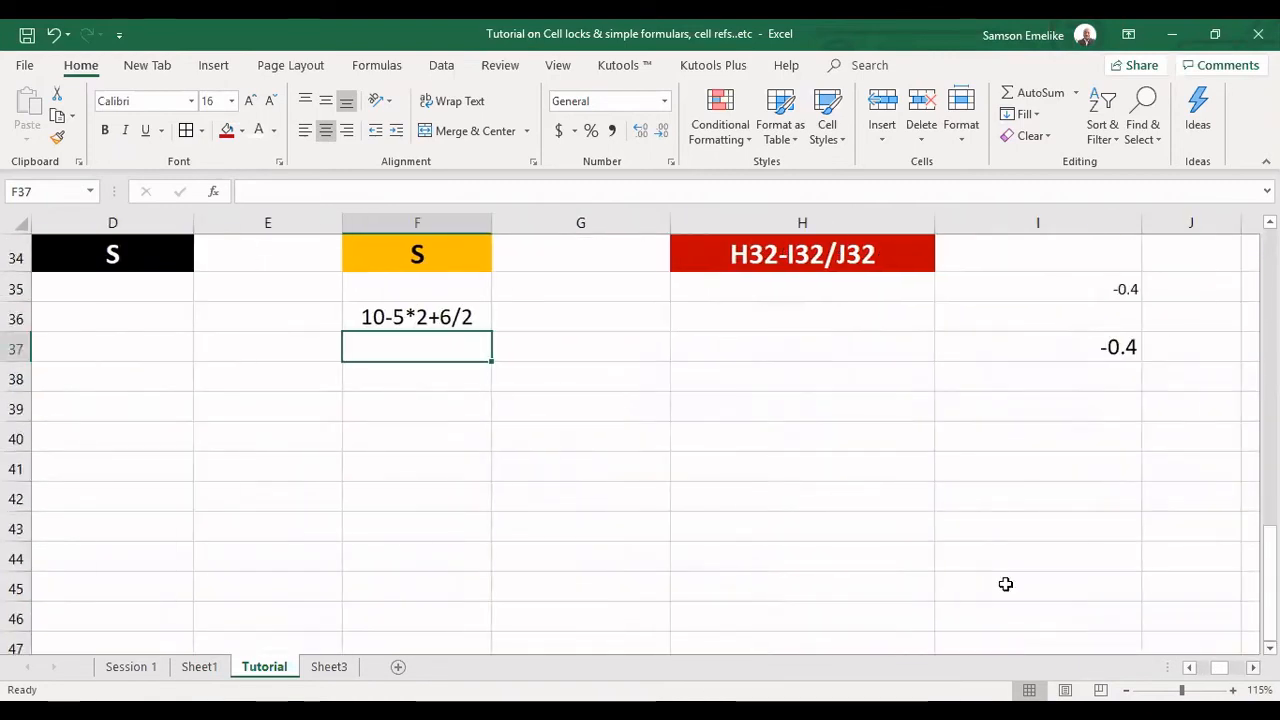
left_click(455, 316)
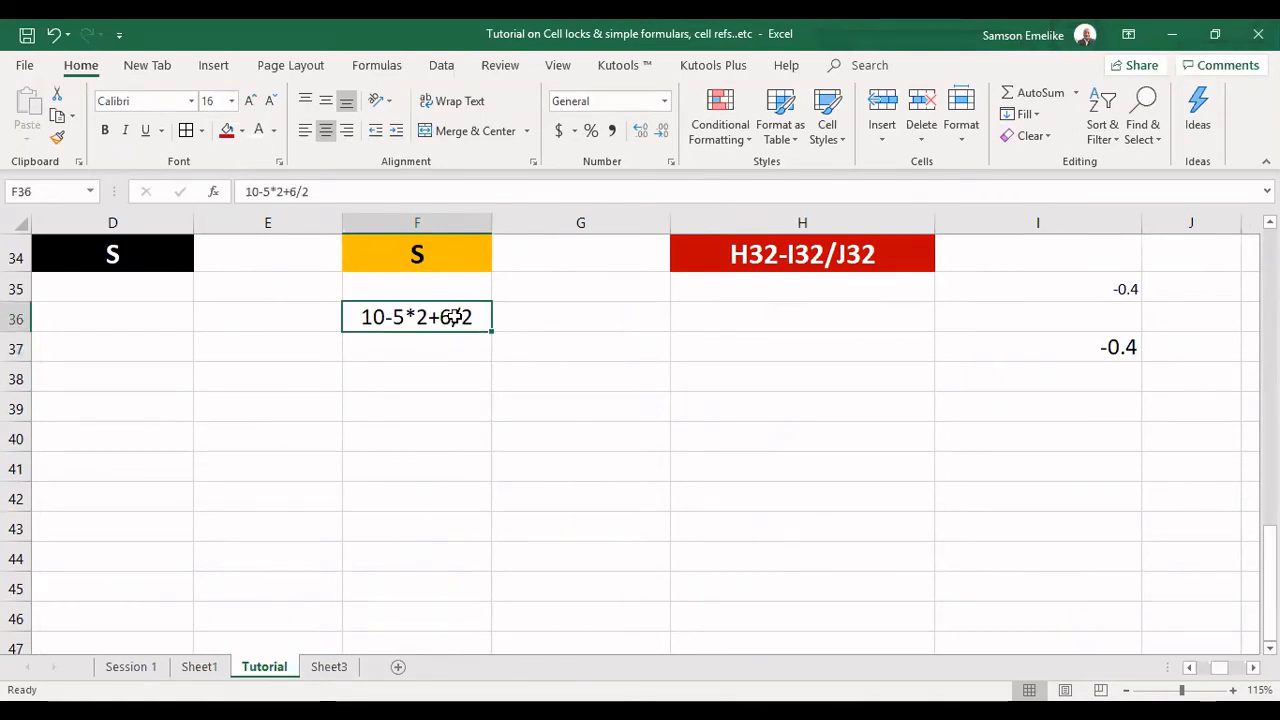
left_click(228, 131)
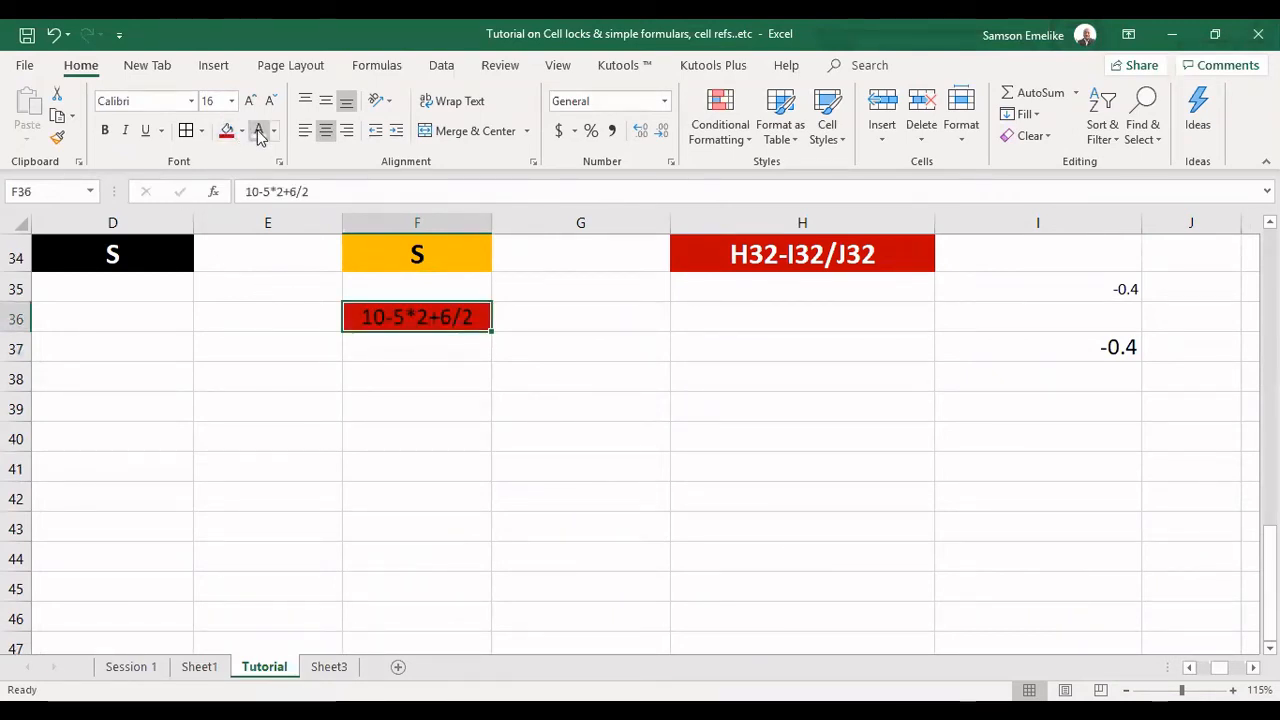
left_click(258, 131)
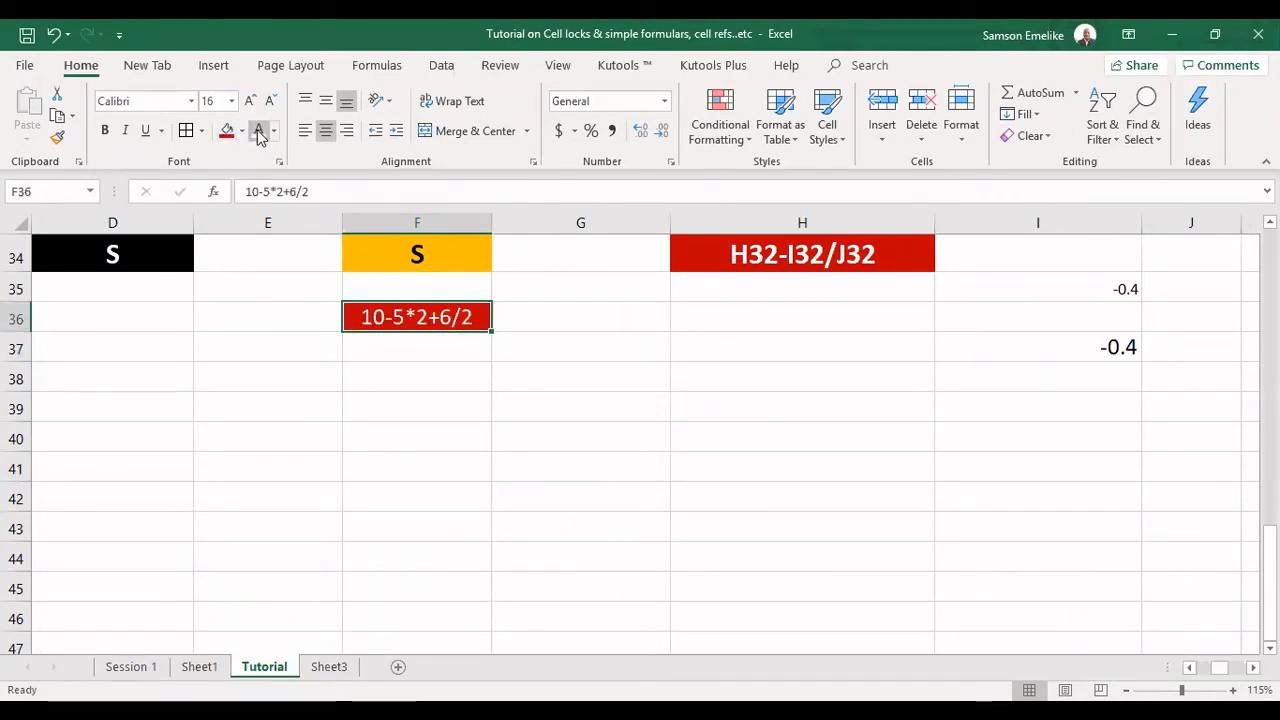
left_click(108, 133)
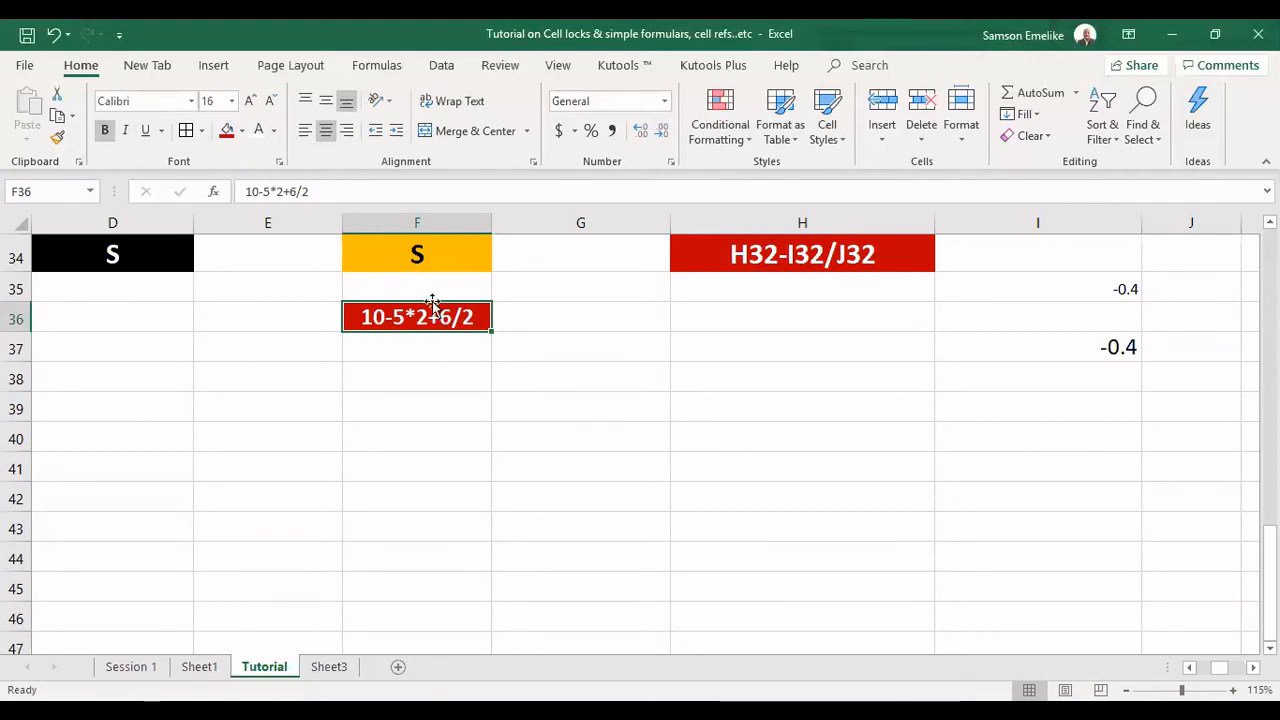
Copy the expression from F36 into F38 and G38, filling F38 purple and G38 orange.
left_click_drag(420, 331, 543, 395)
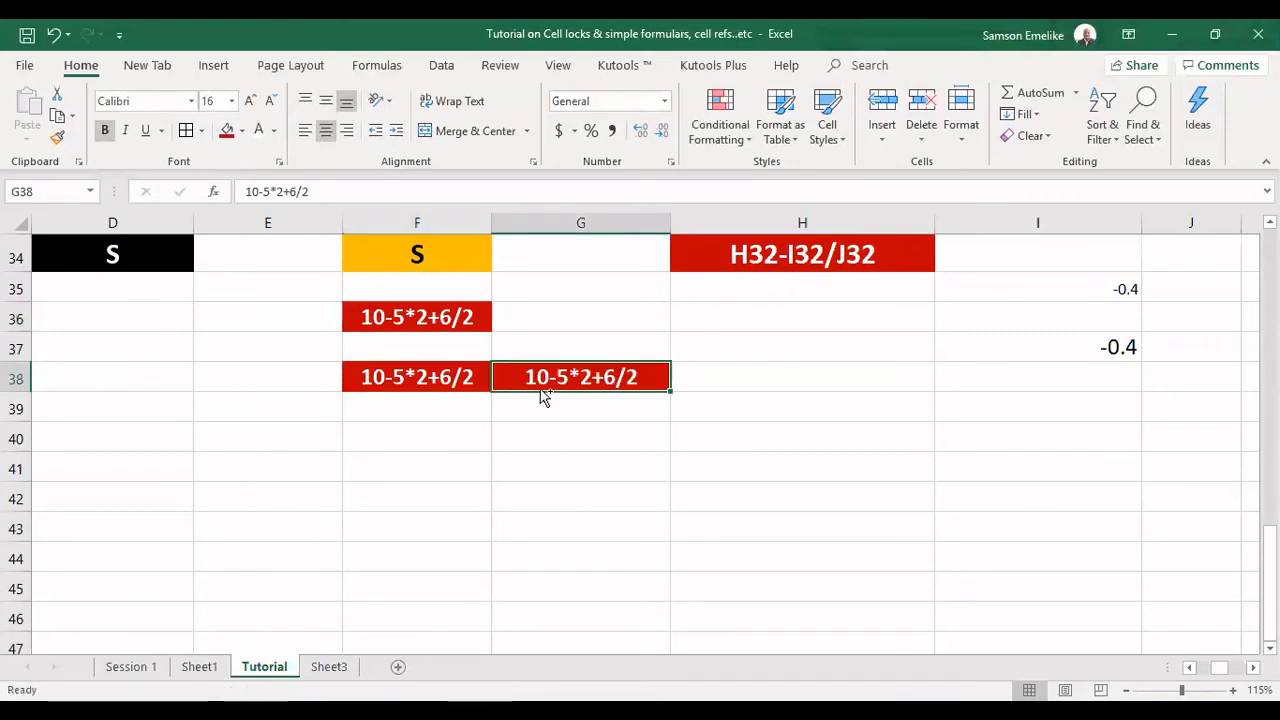
left_click(242, 132)
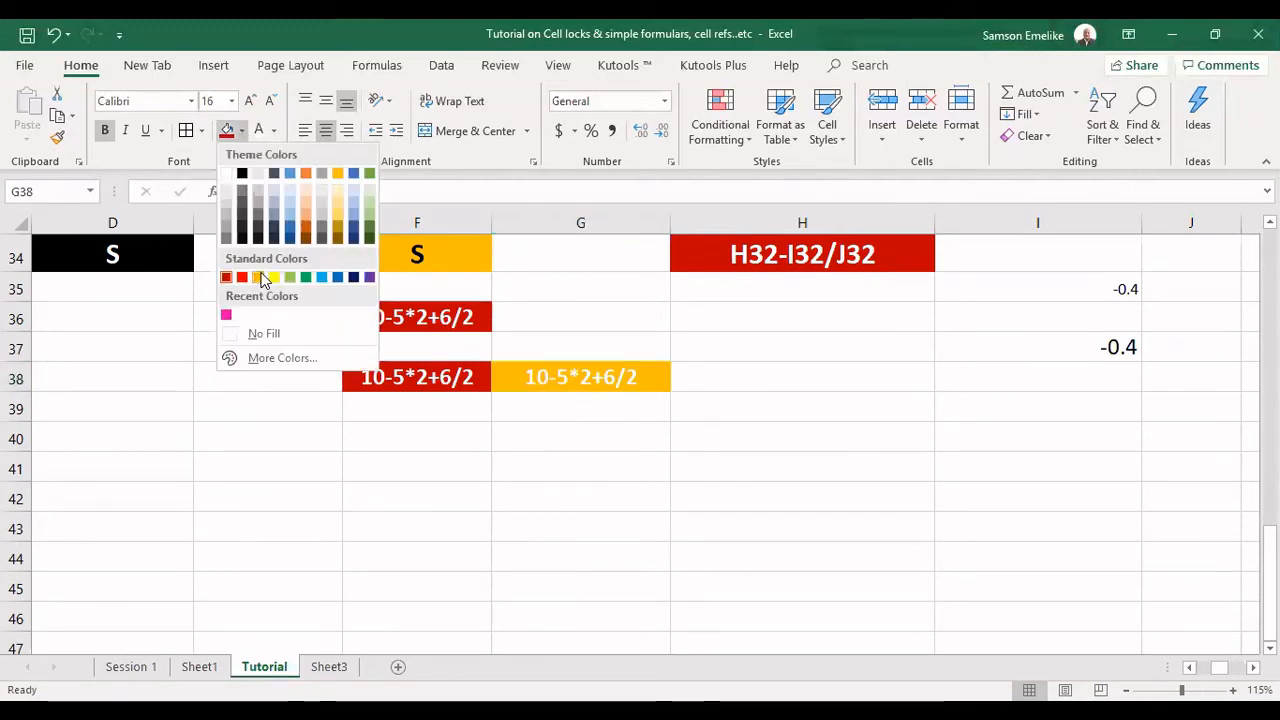
left_click(260, 277)
left_click(403, 375)
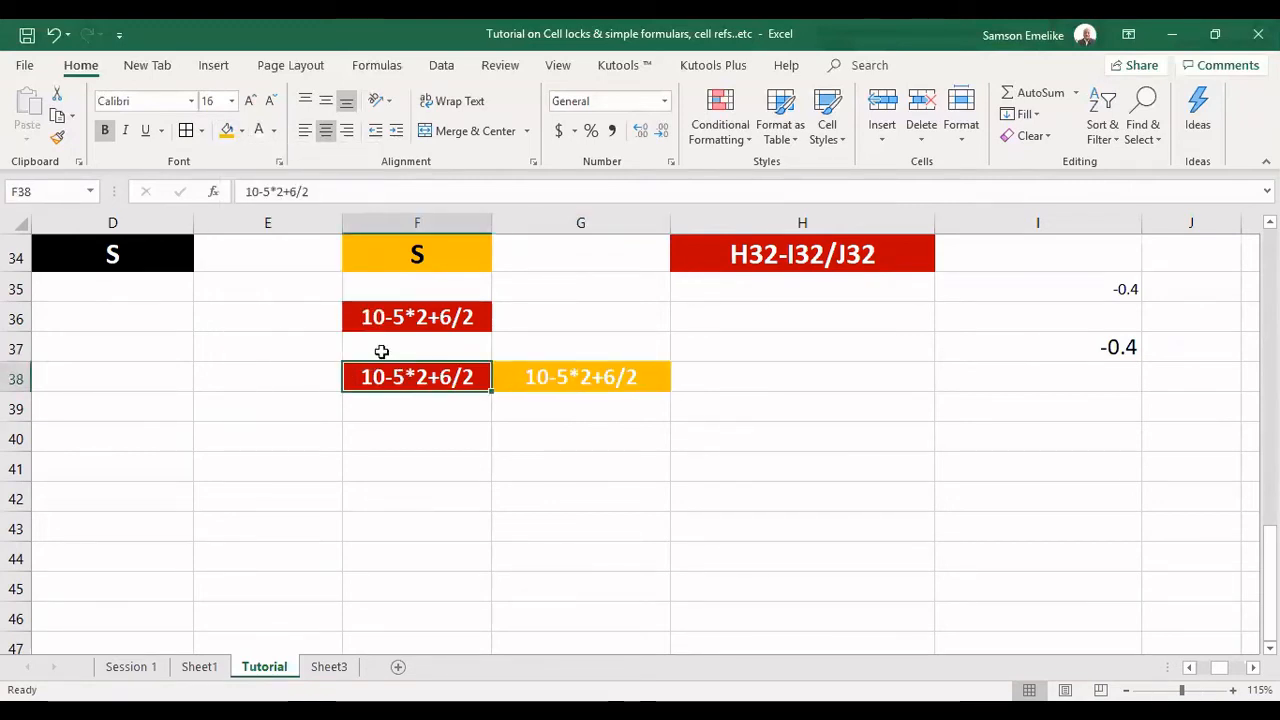
left_click(242, 132)
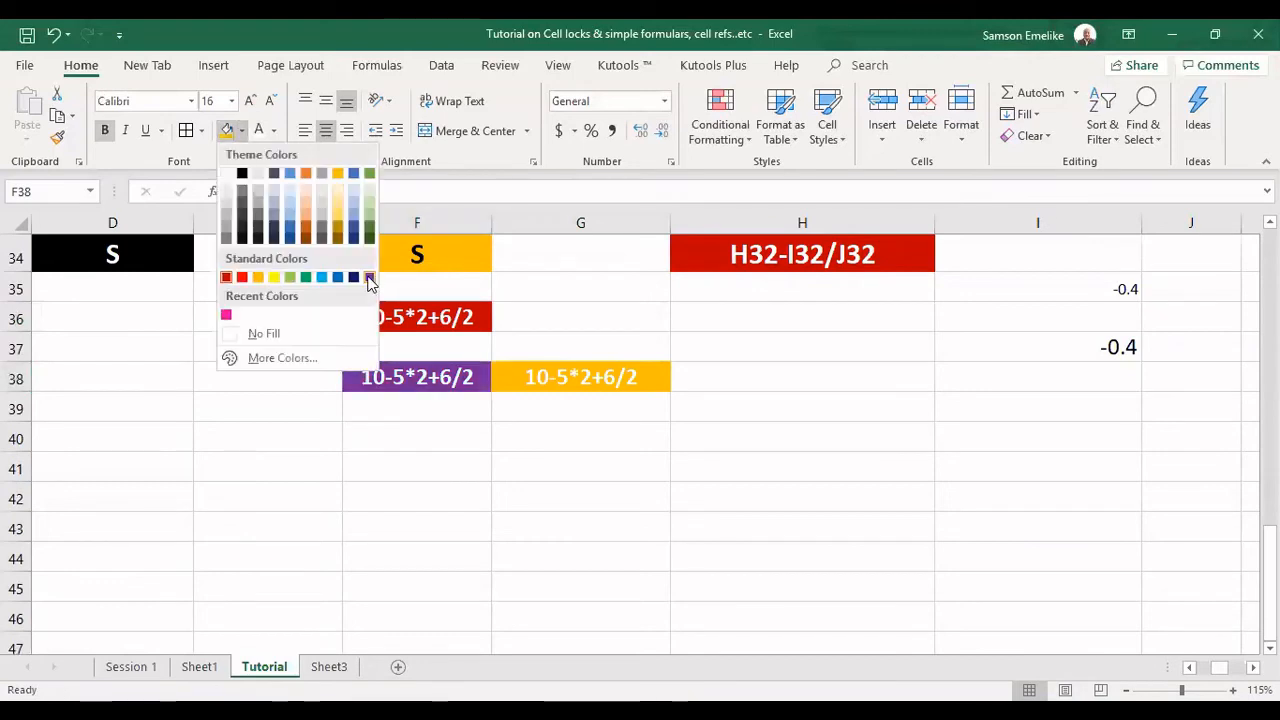
left_click(369, 277)
left_click(672, 417)
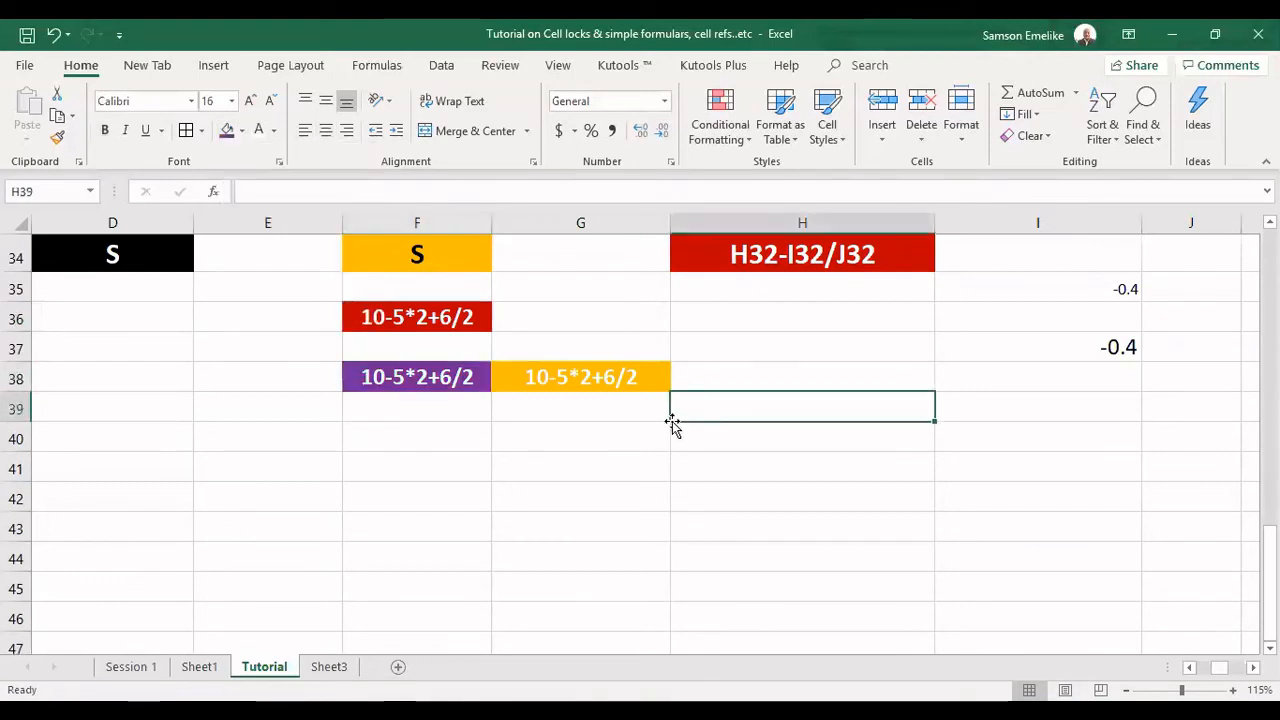
Convert the text in the purple cell F38 into the formula =10-5*2+6/2.
double_click(353, 376)
type("=")
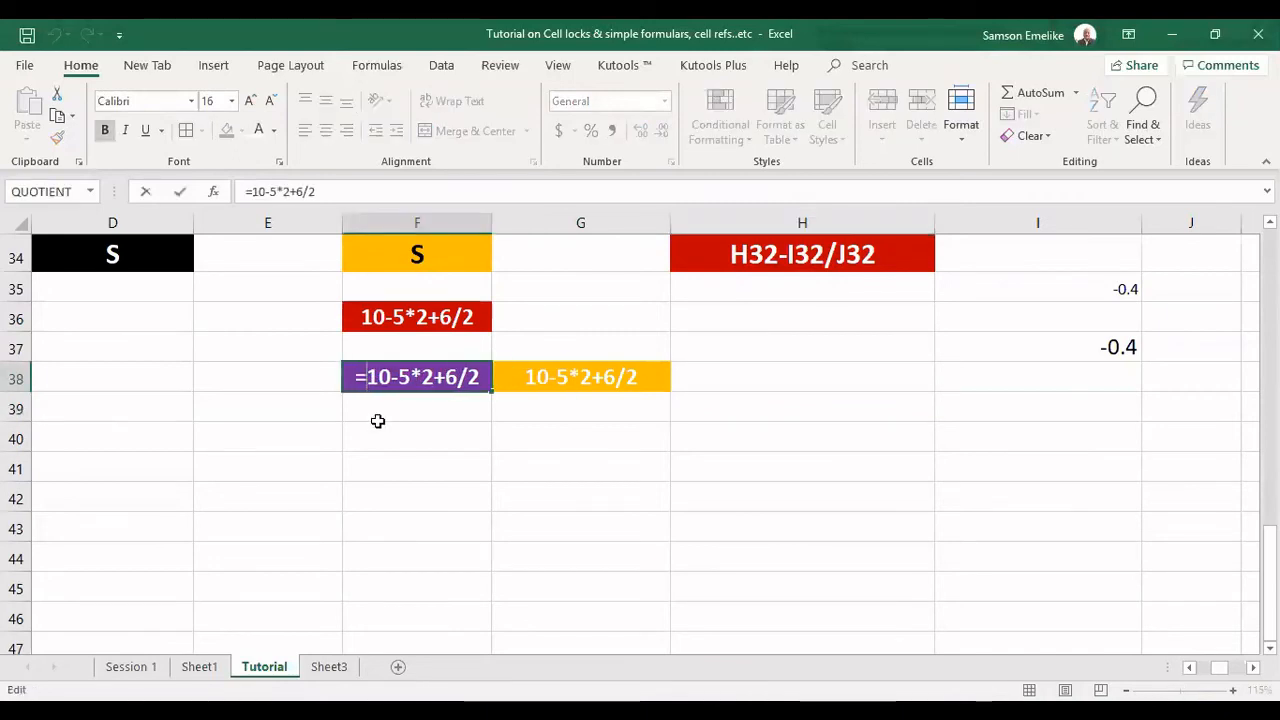
key("Tab")
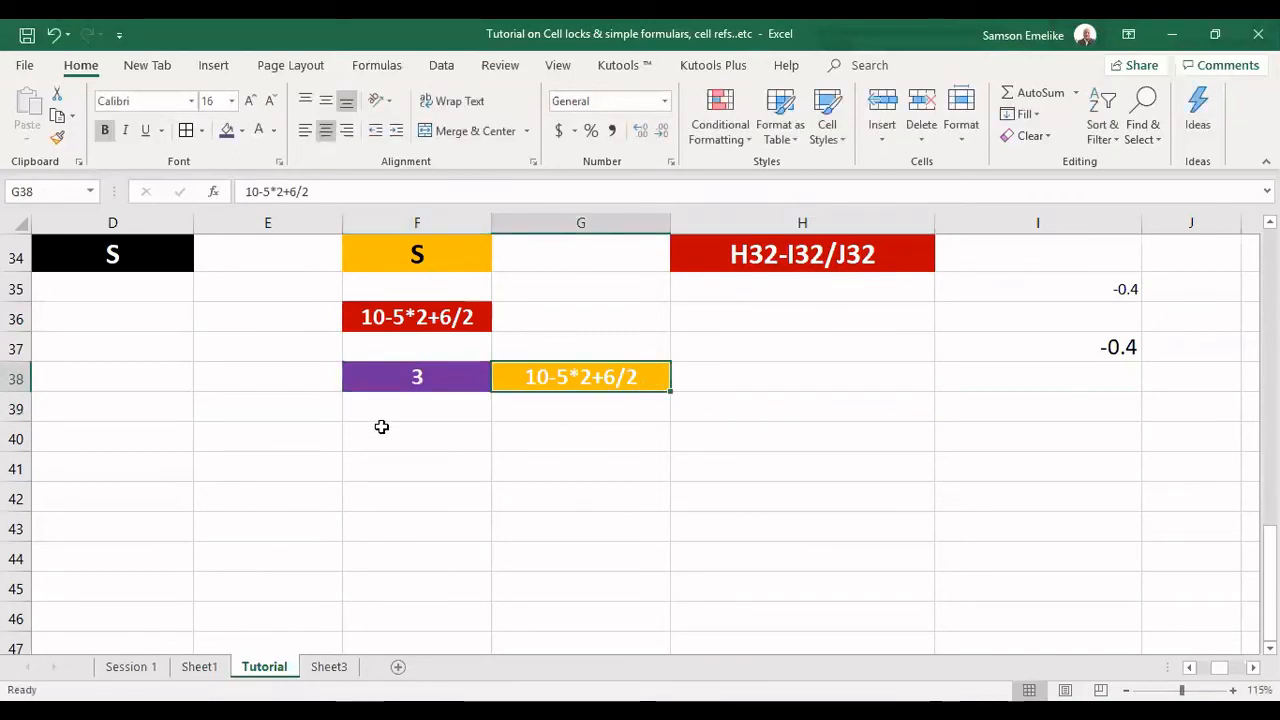
Convert the text in the orange cell G38 into the formula =10-5*2+(6/2).
double_click(518, 376)
type("=")
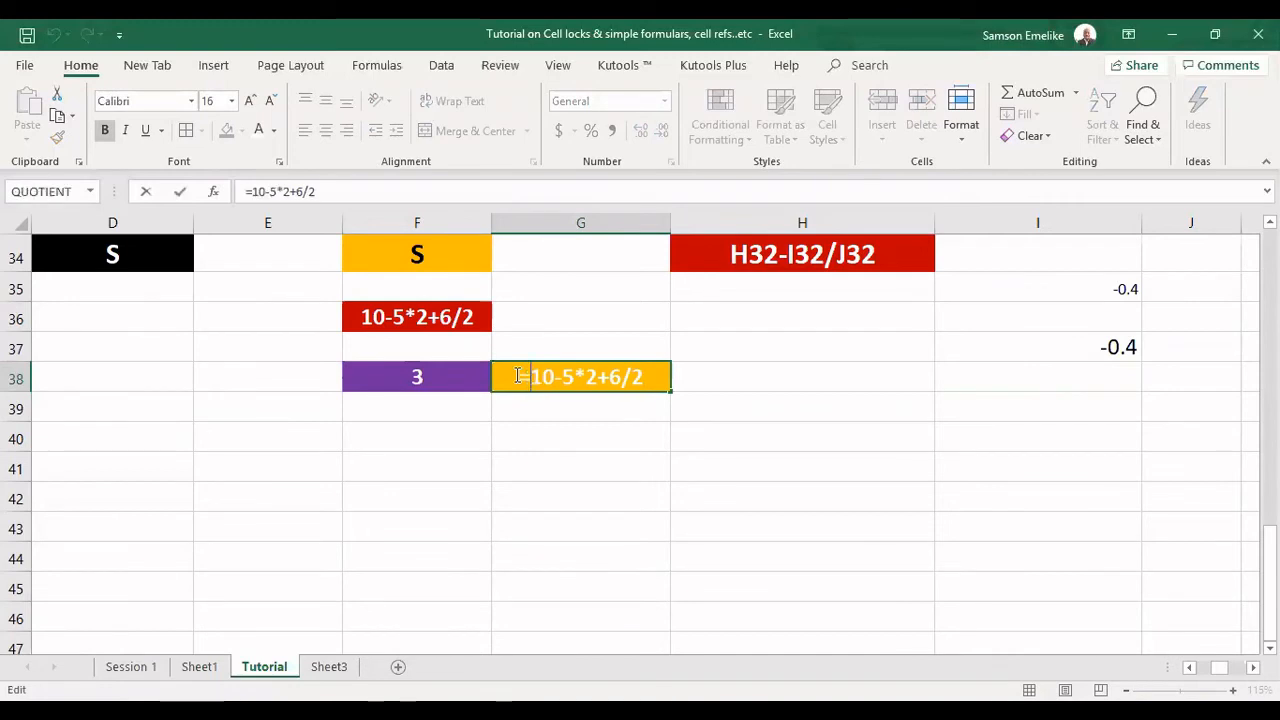
left_click(611, 377)
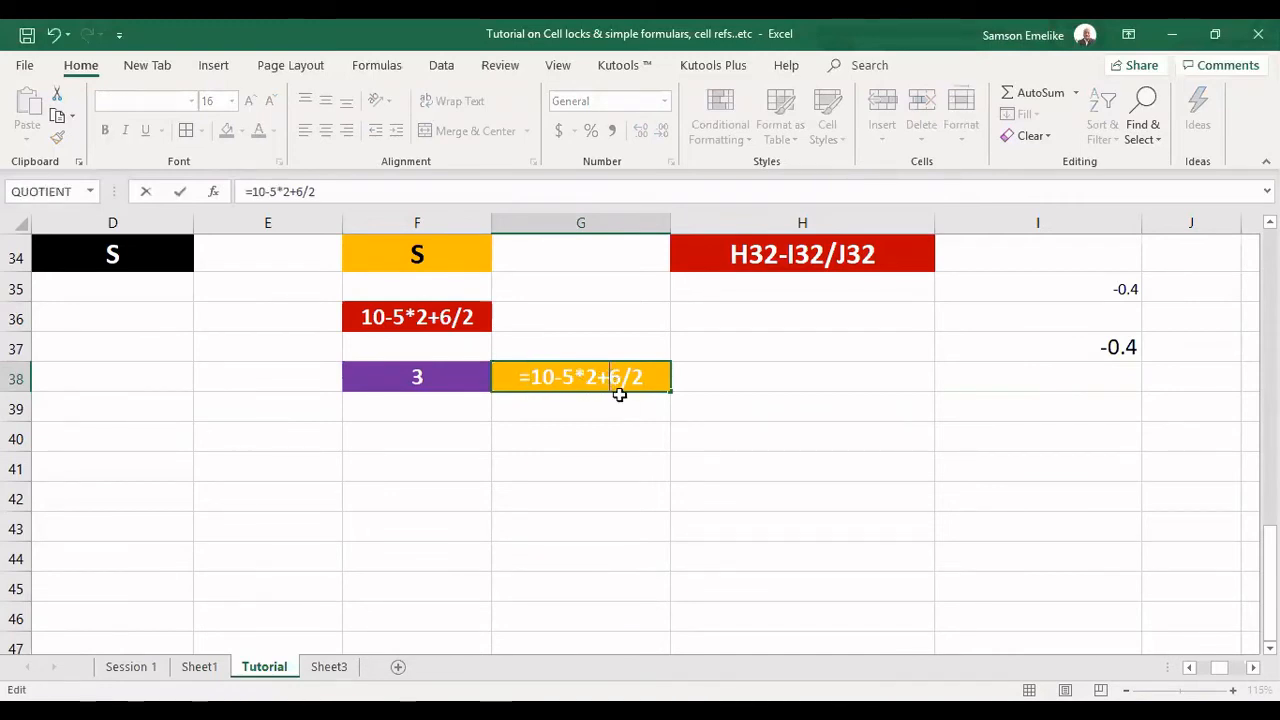
type("(")
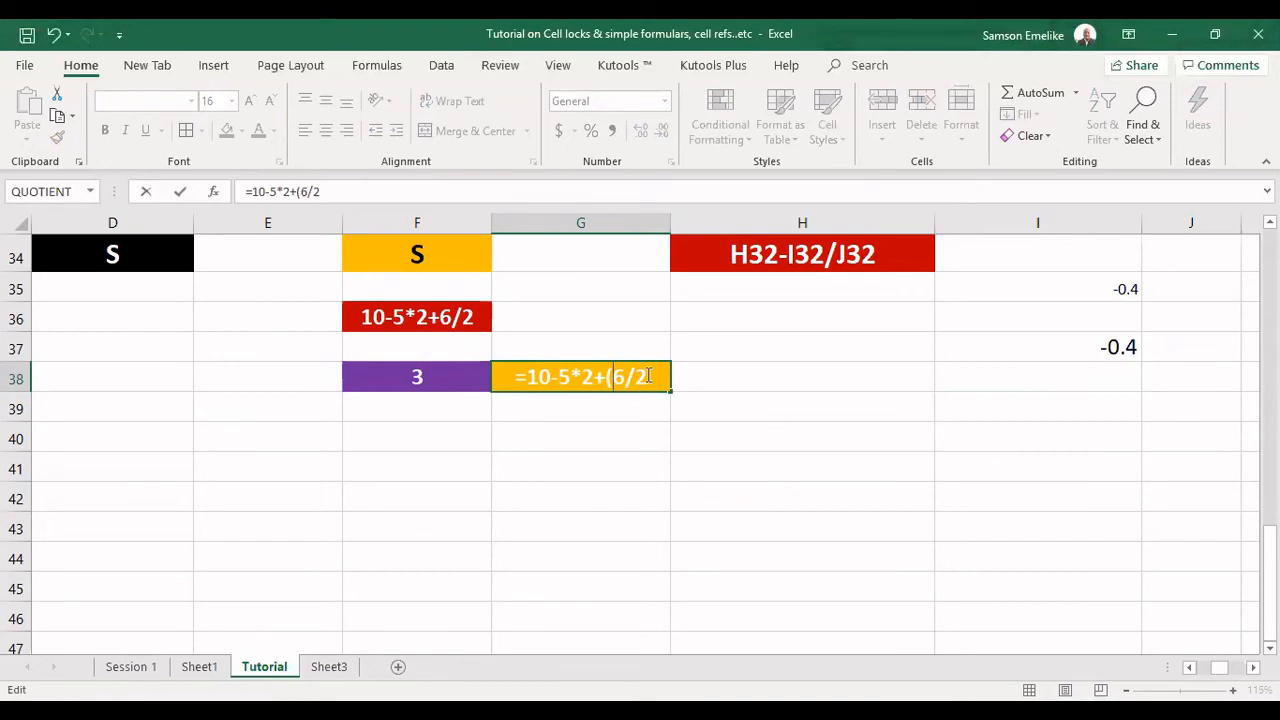
key("Return")
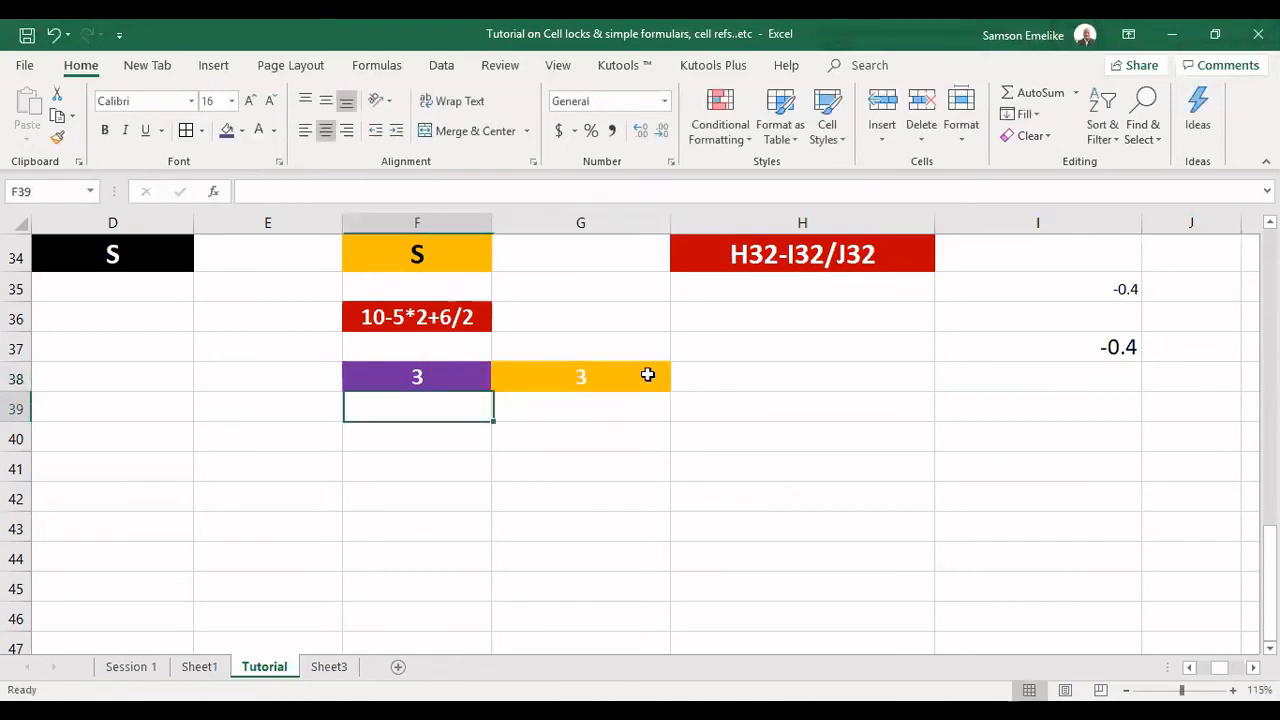
Move the parentheses in G38's formula to the subtraction so that it reads =(10-5)*2+6/2.
double_click(648, 375)
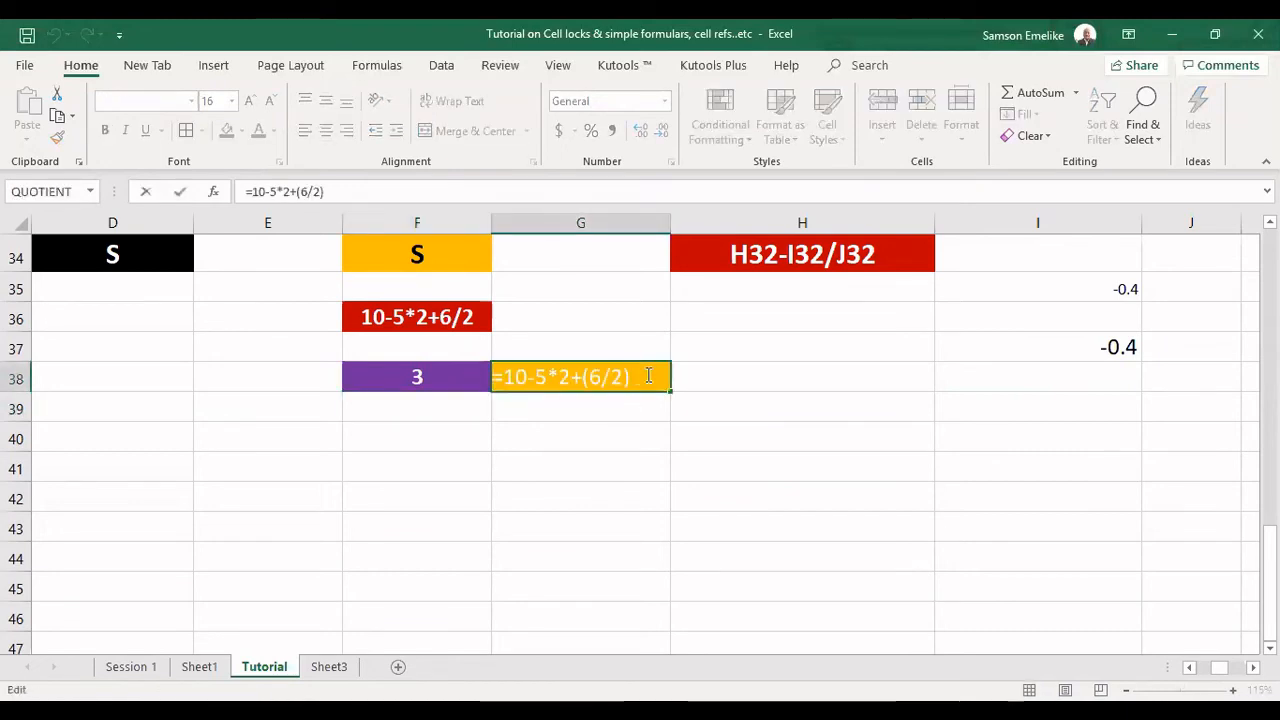
key("Left")
key("Left")
key("Left")
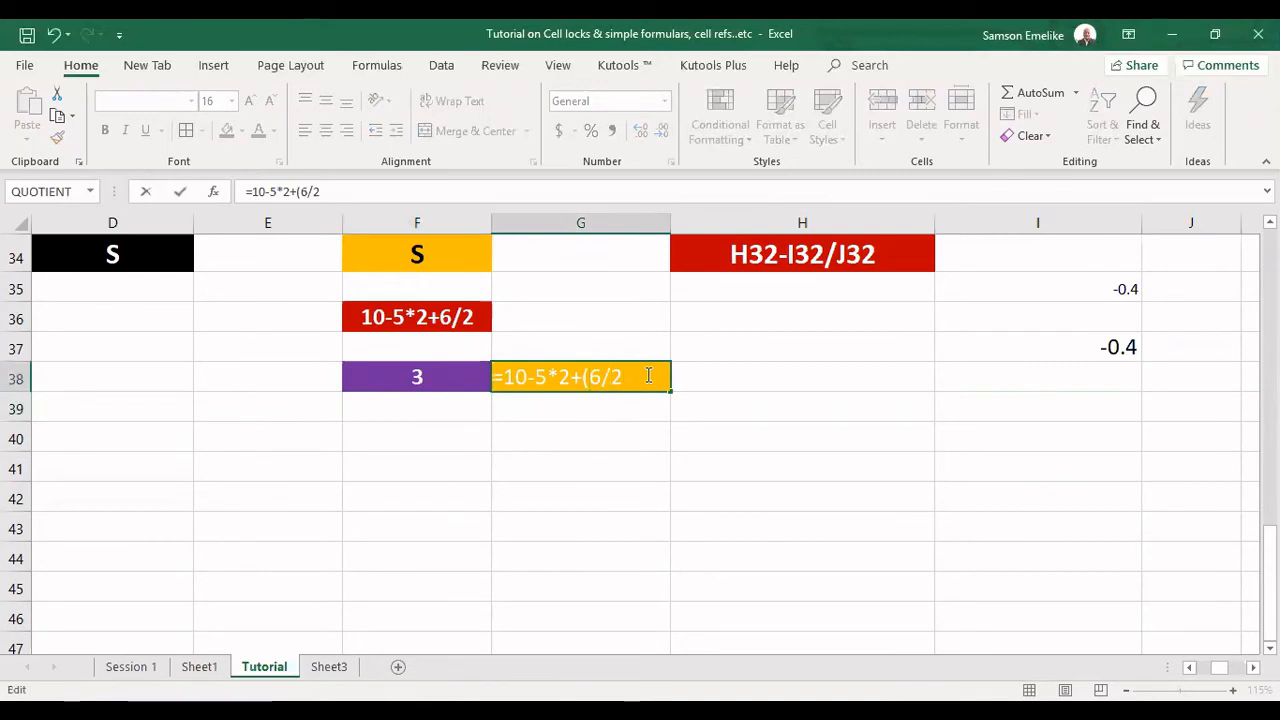
key("BackSpace")
type(")")
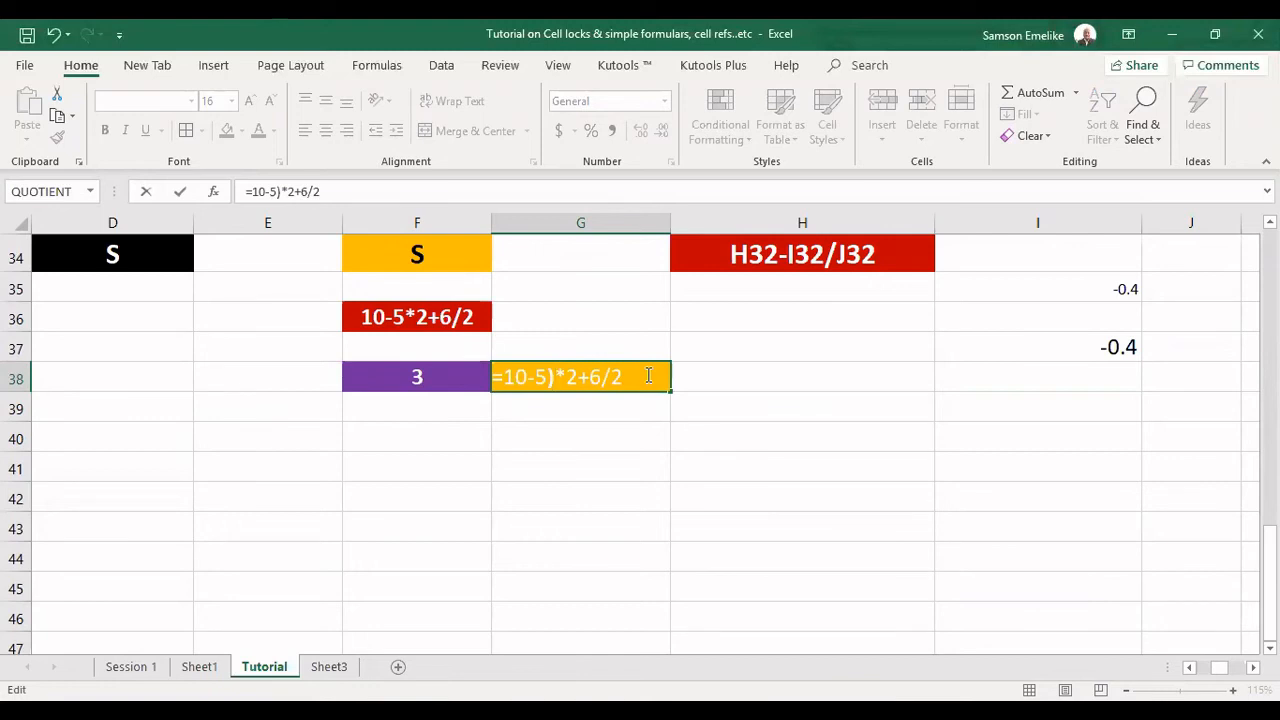
key("Left")
key("Left")
key("Left")
key("Left")
key("Left")
type("(")
key("Return")
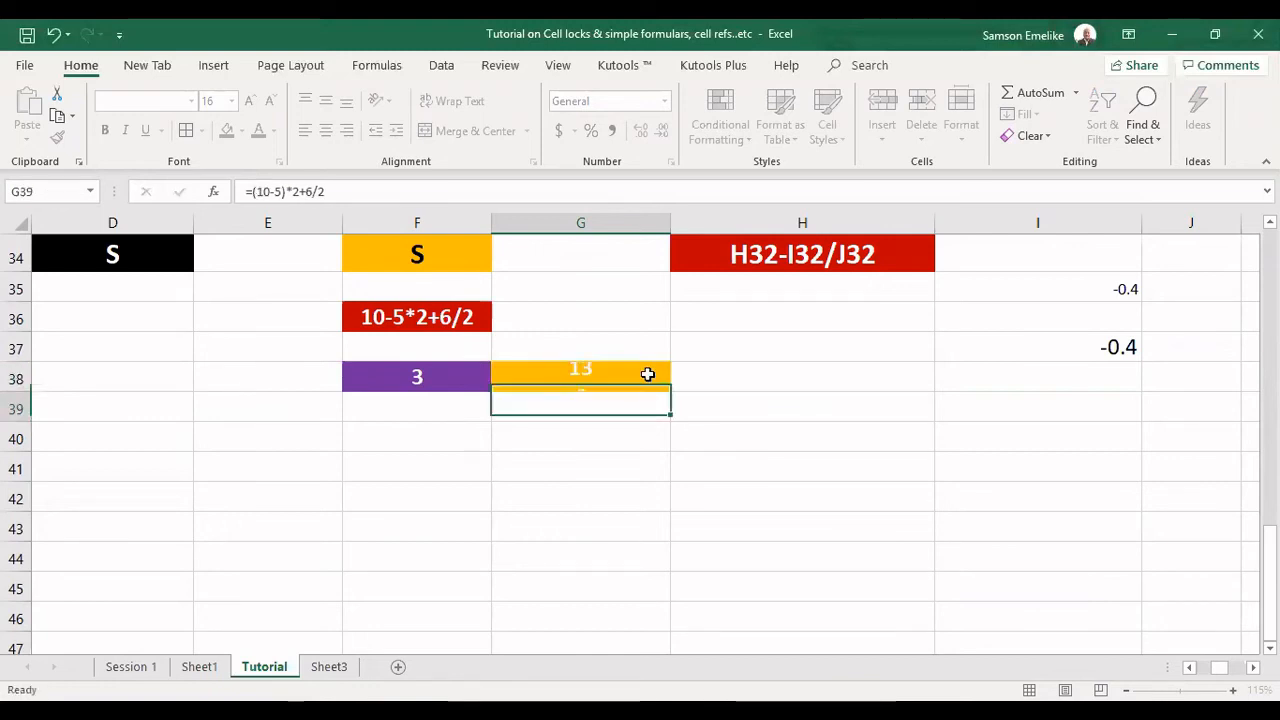
Compare the plain expression in F36 with the formulas in the purple cell F38 and the orange cell G38.
left_click(648, 374)
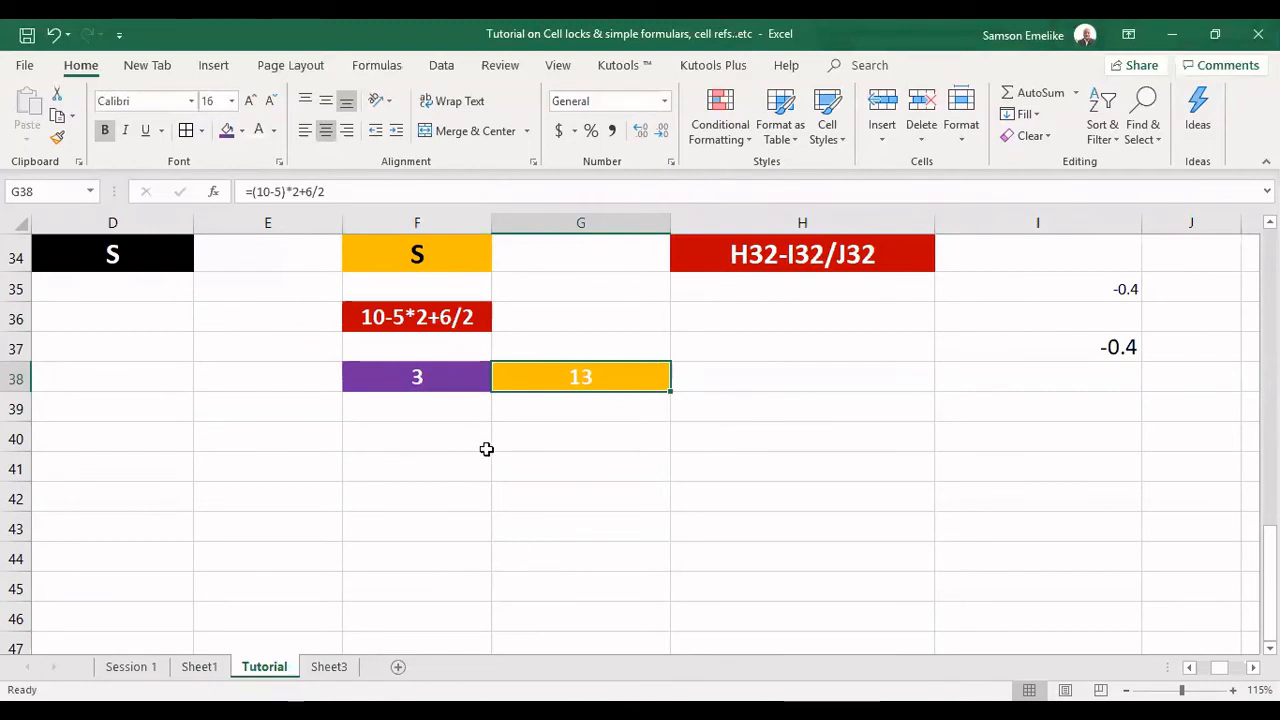
left_click(391, 375)
left_click(560, 375)
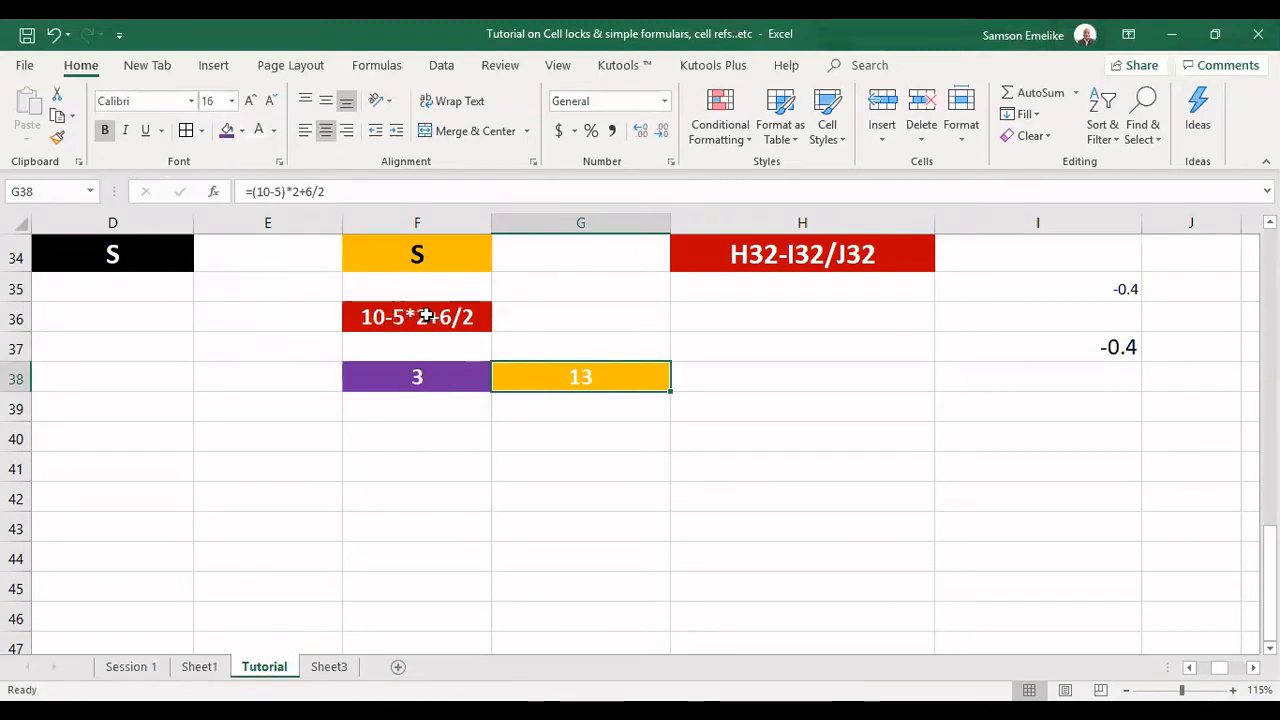
left_click(424, 317)
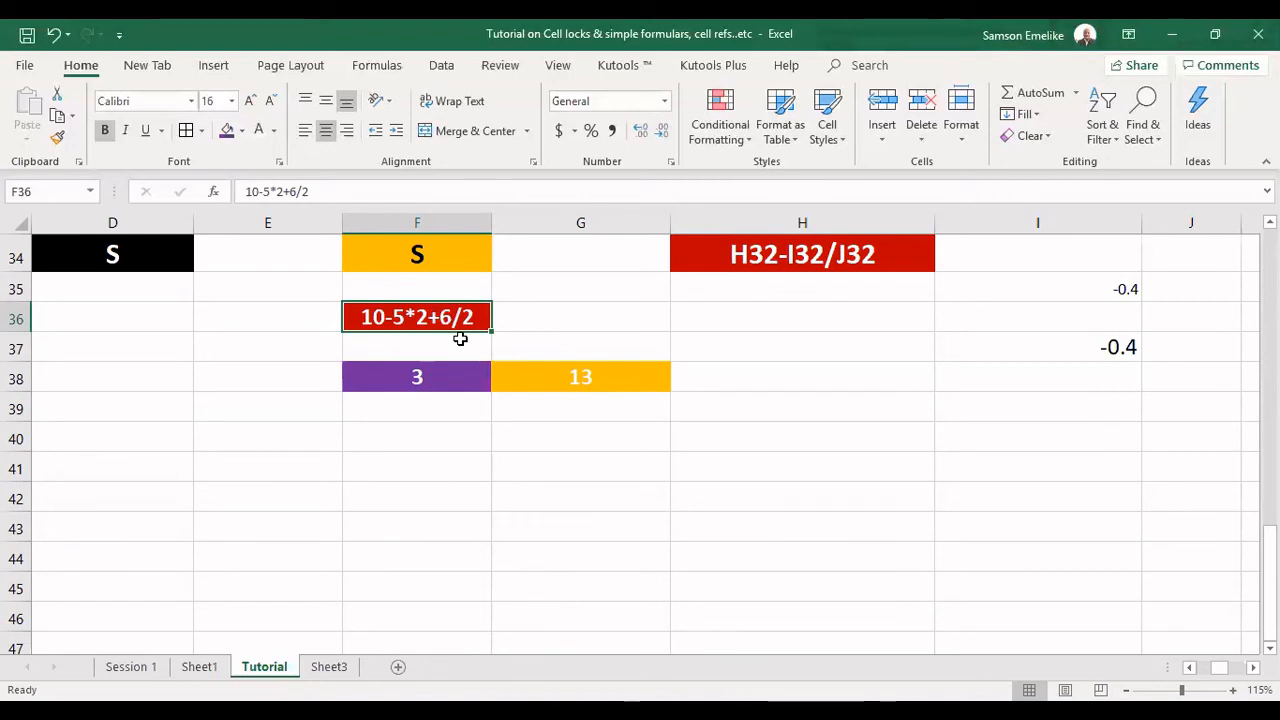
left_click(429, 376)
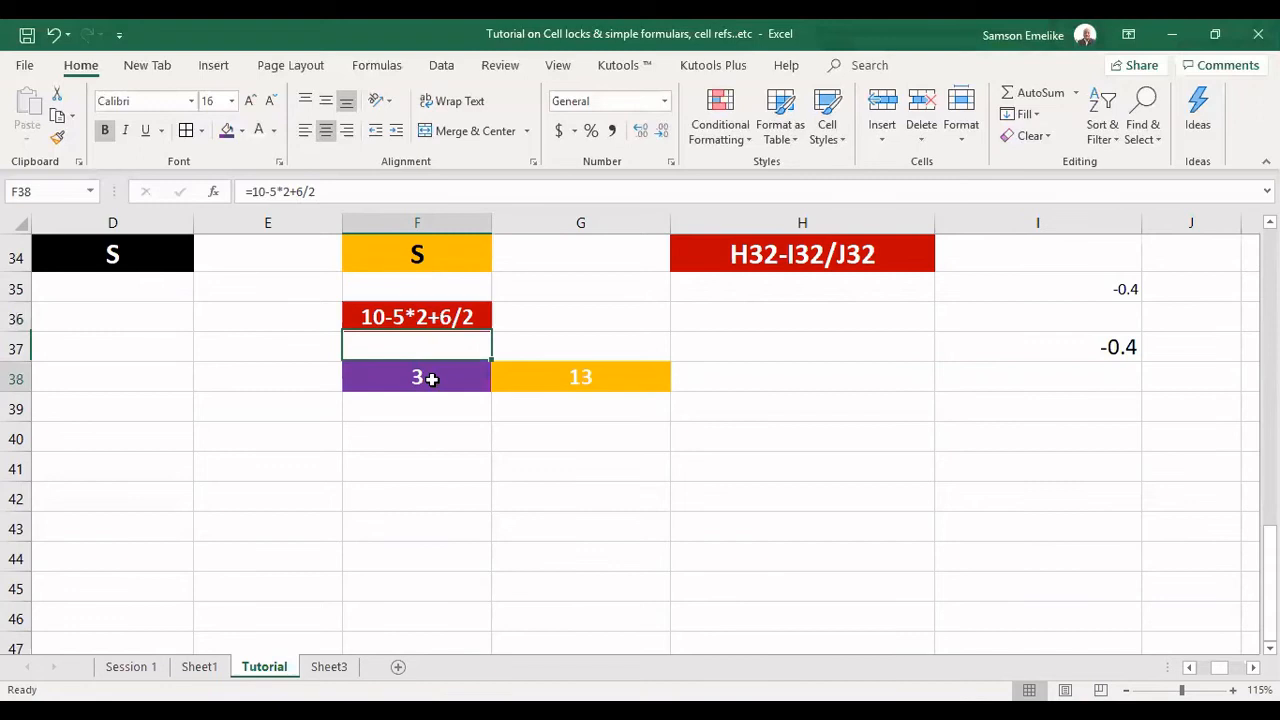
left_click(534, 373)
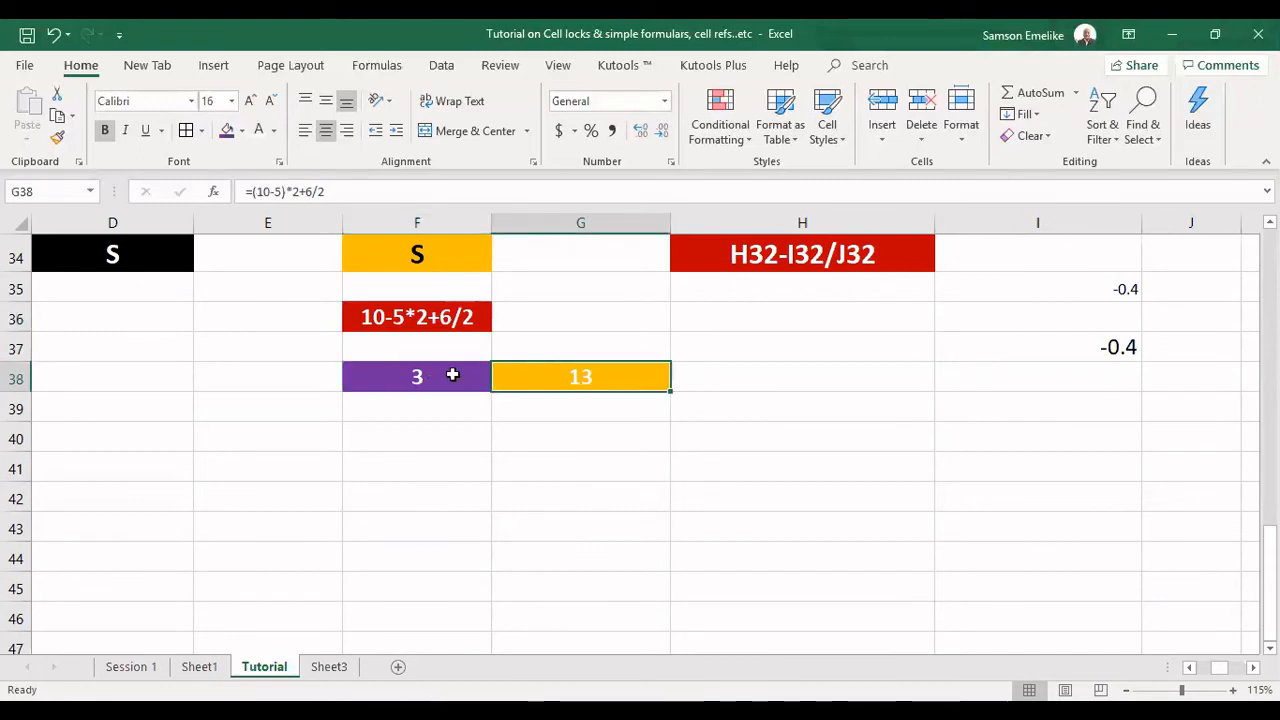
left_click(418, 374)
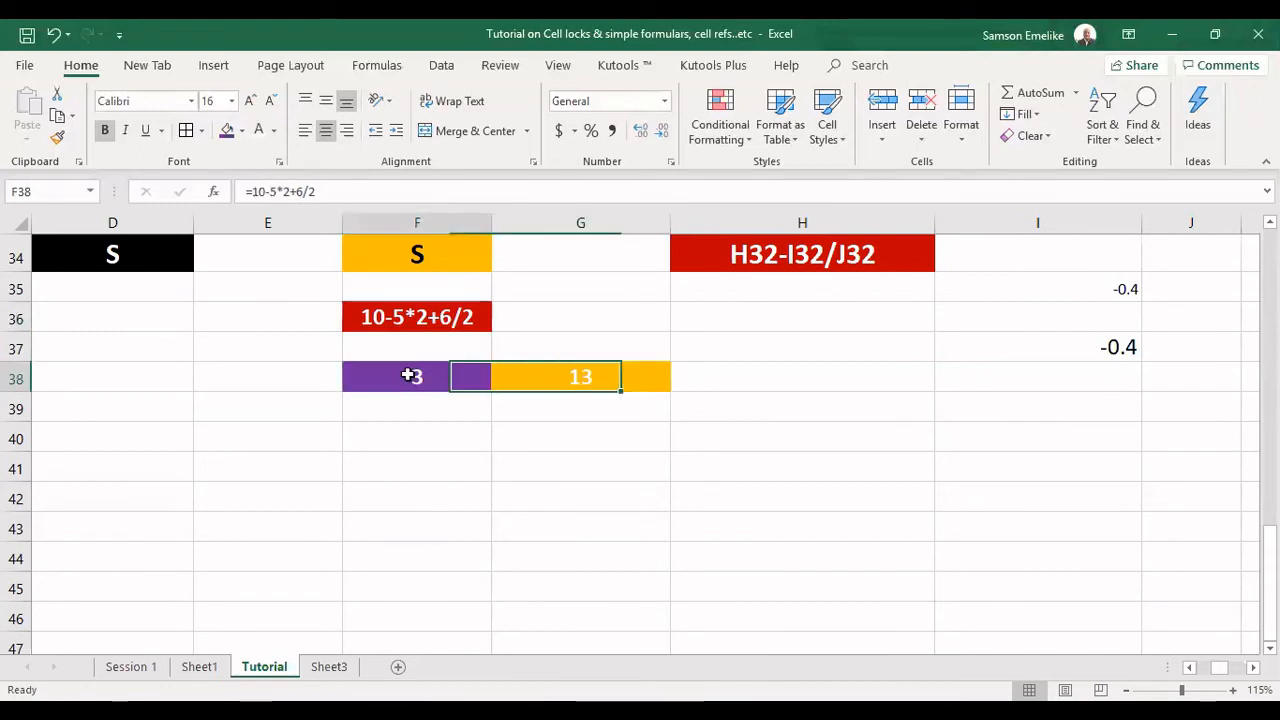
left_click(574, 375)
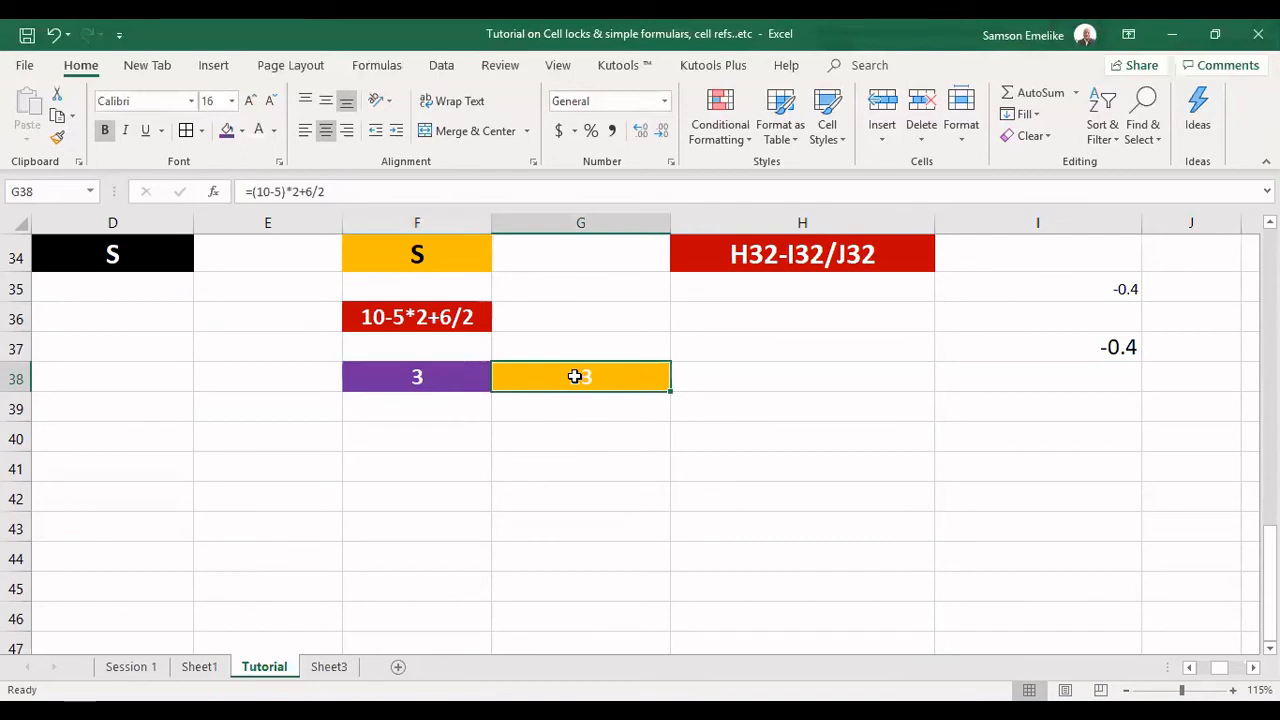
double_click(575, 376)
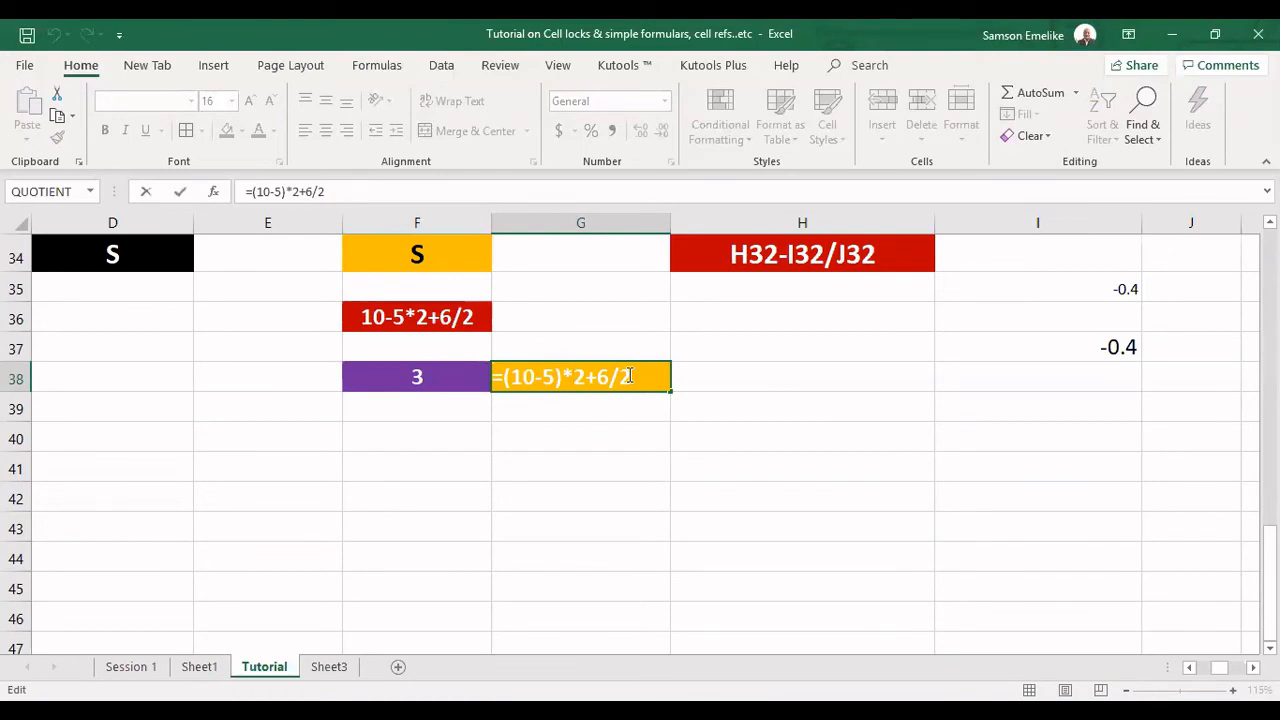
left_click(571, 406)
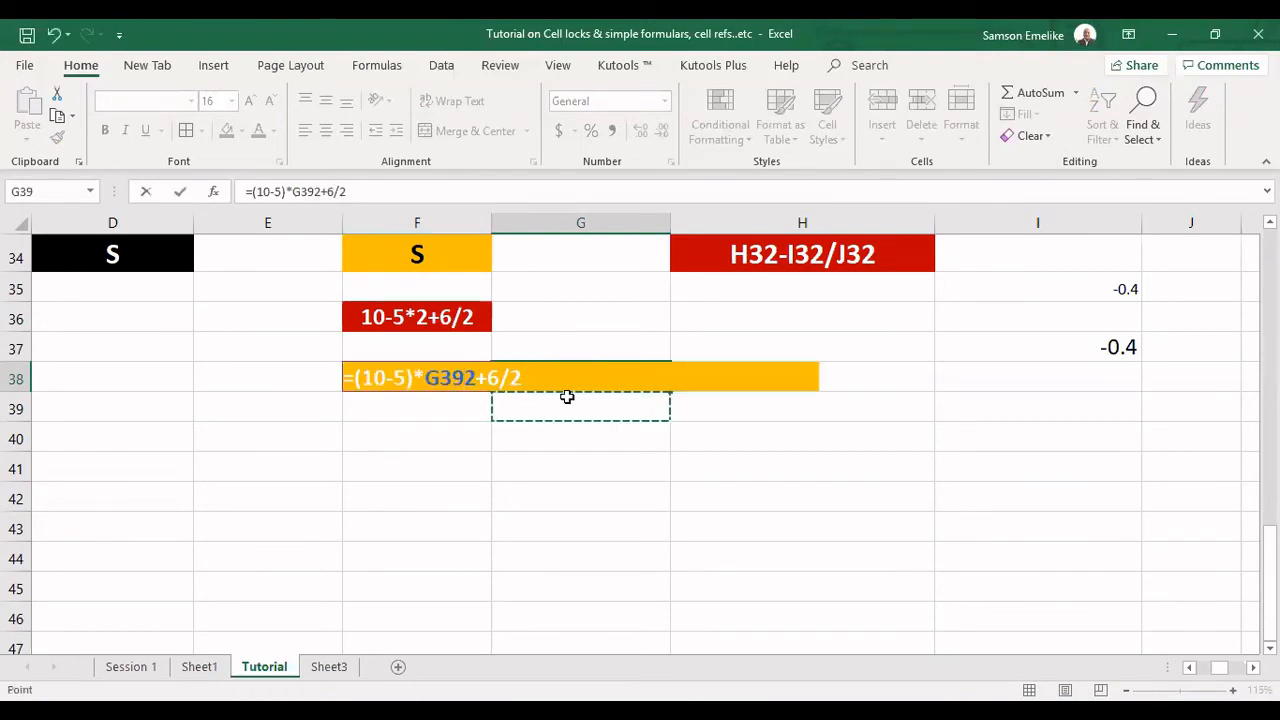
key("Return")
key("Escape")
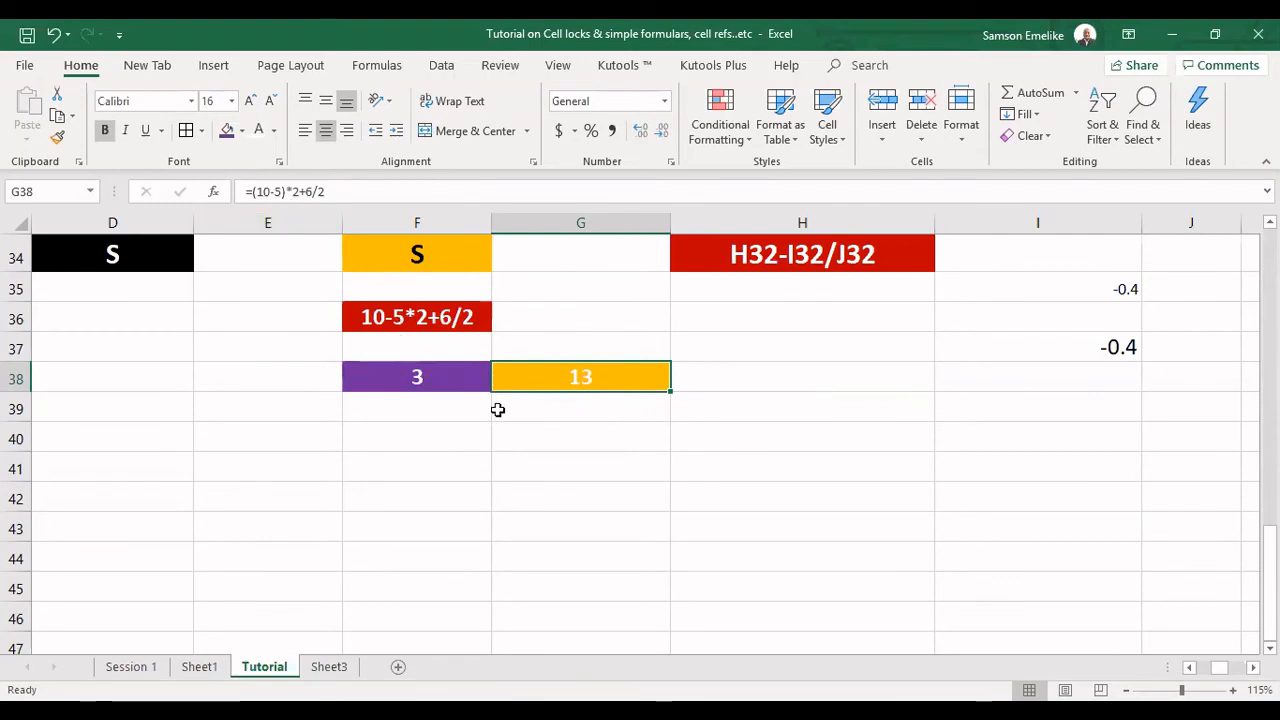
Enter the formula =5*2-6/2 in G39, below the orange cell.
left_click(528, 409)
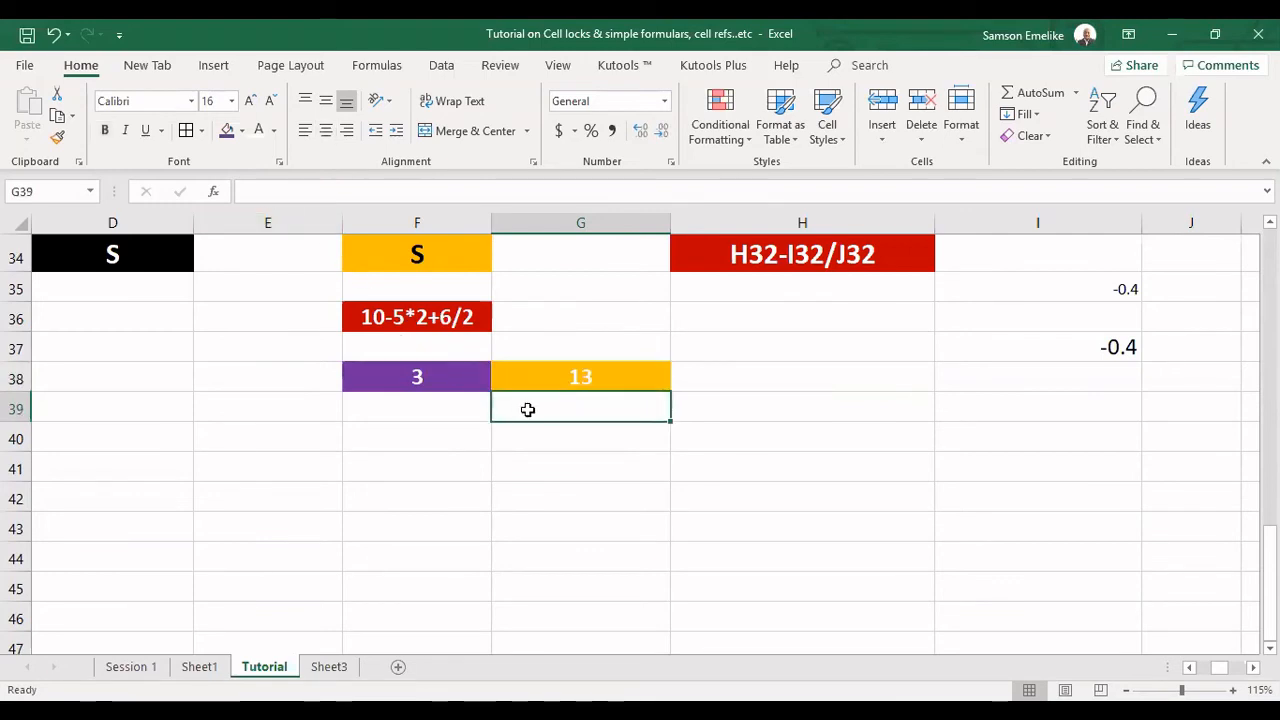
type("=")
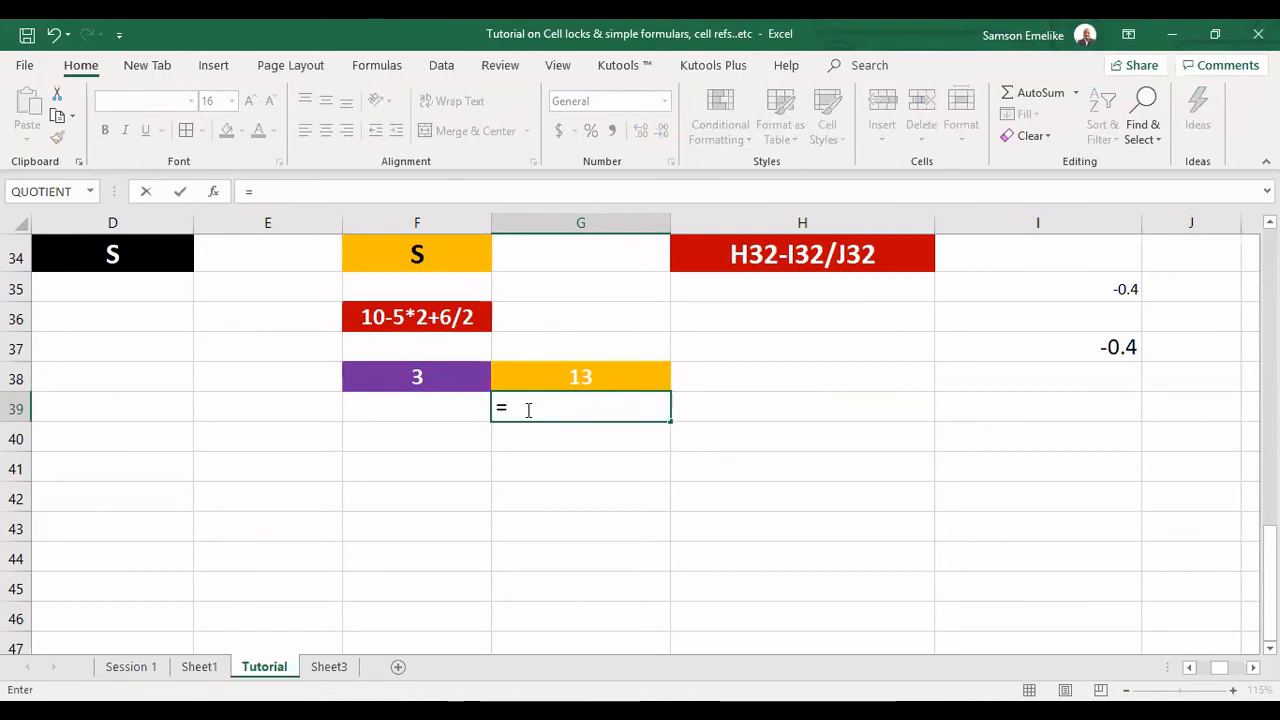
type("5*2")
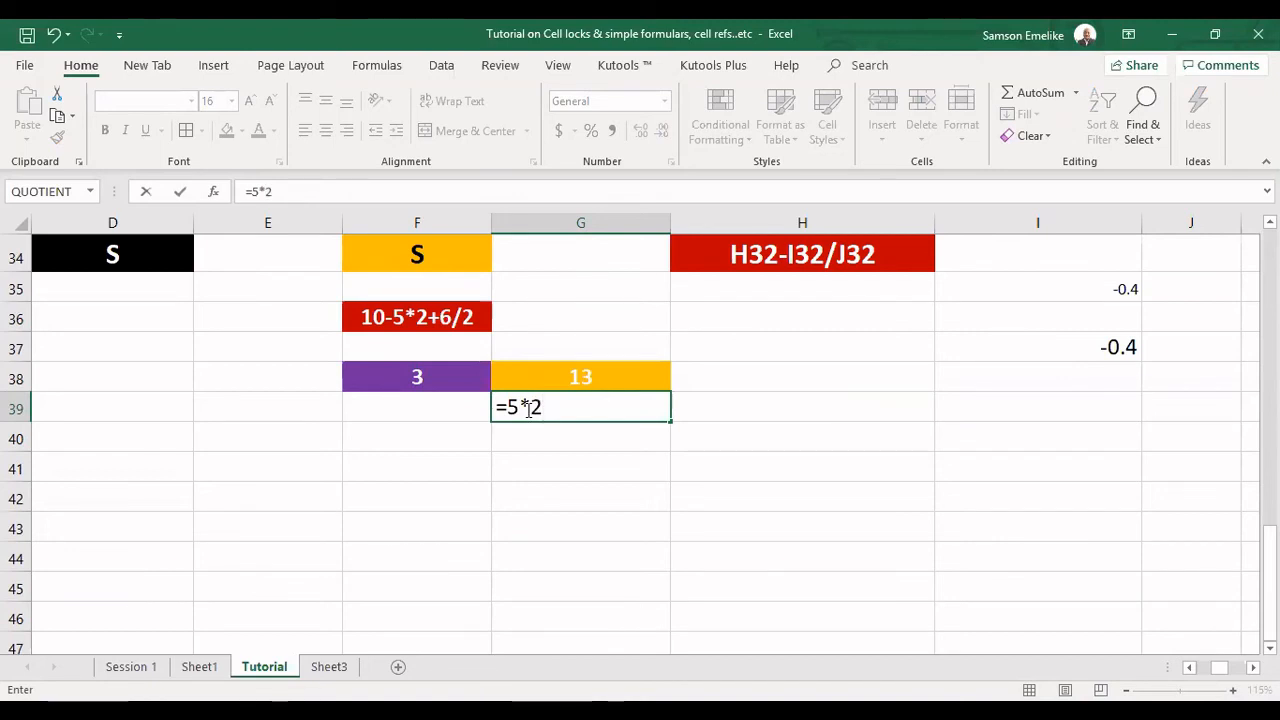
type("-6/2")
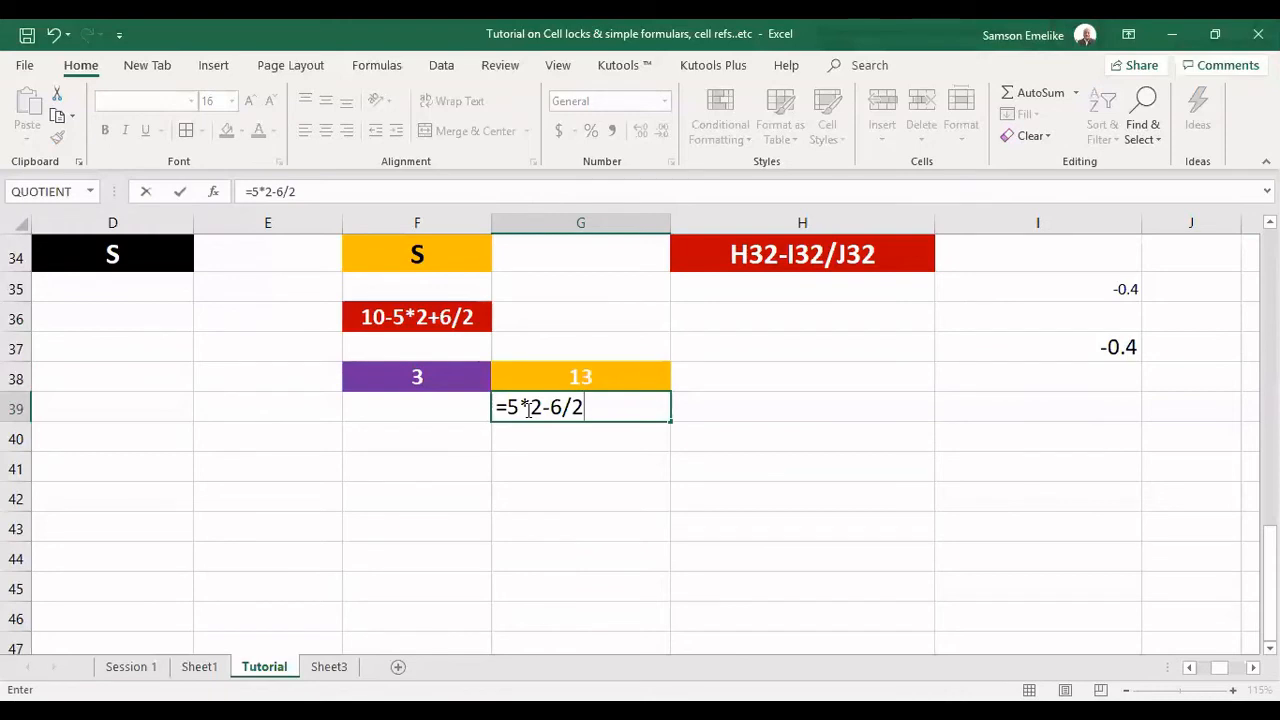
key("Return")
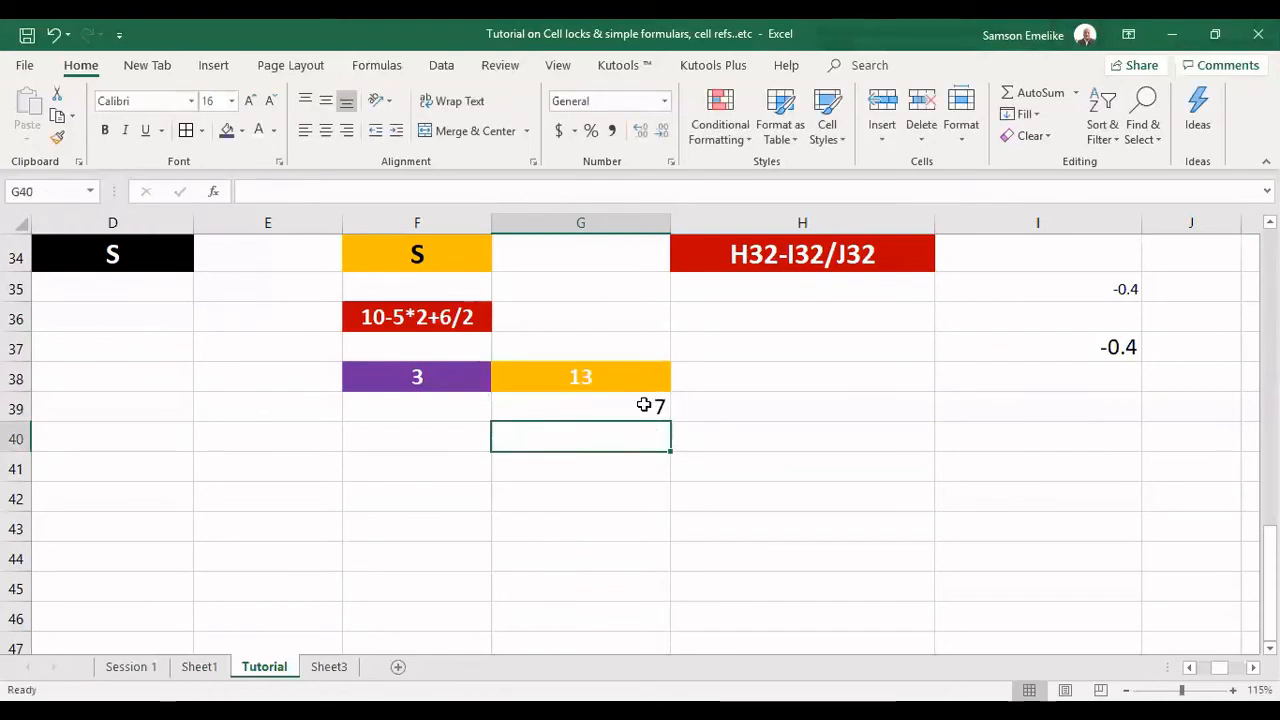
Replace the minus sign in G39's formula with a plus so that it reads =5*2+6/2.
left_click(574, 396)
left_click(585, 375)
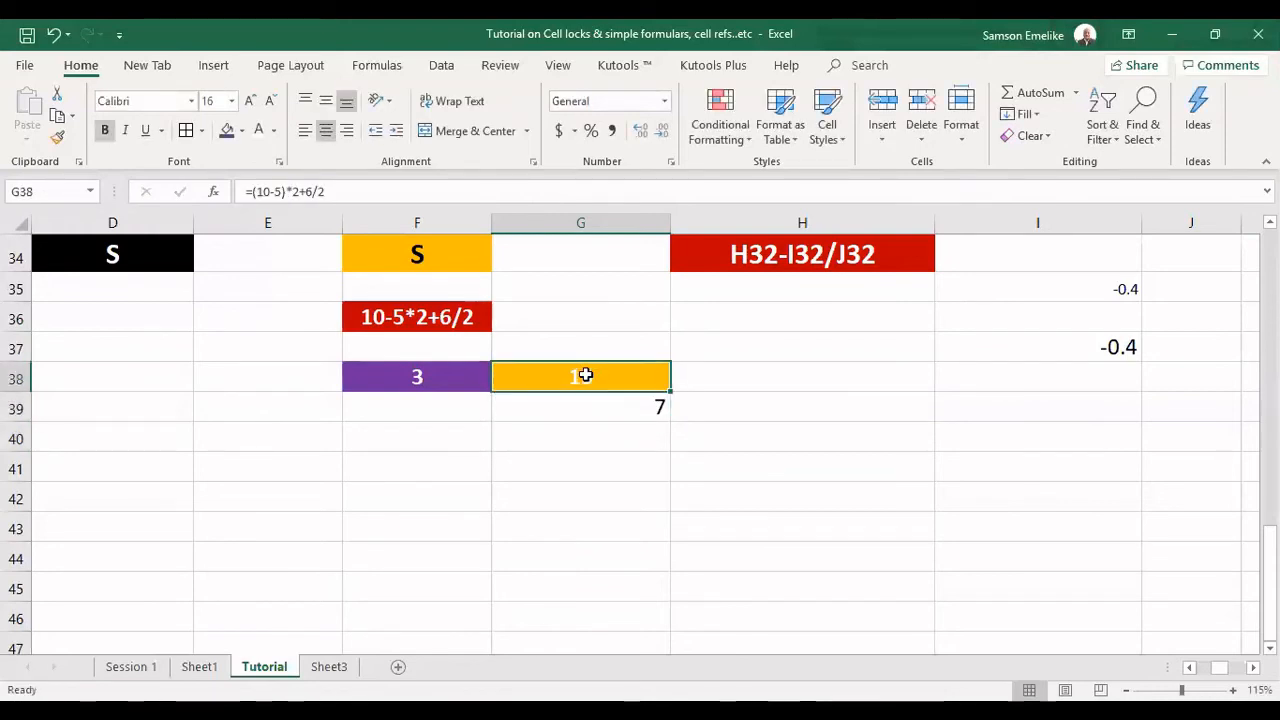
left_click(591, 407)
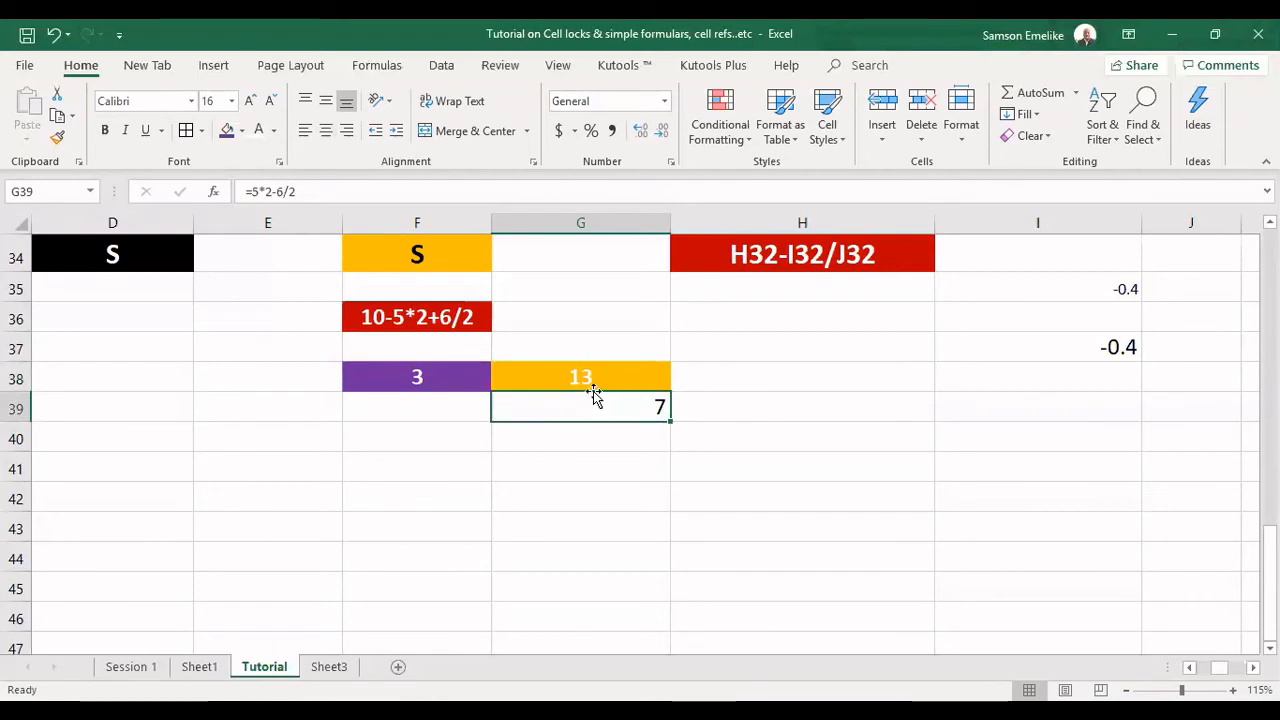
double_click(592, 405)
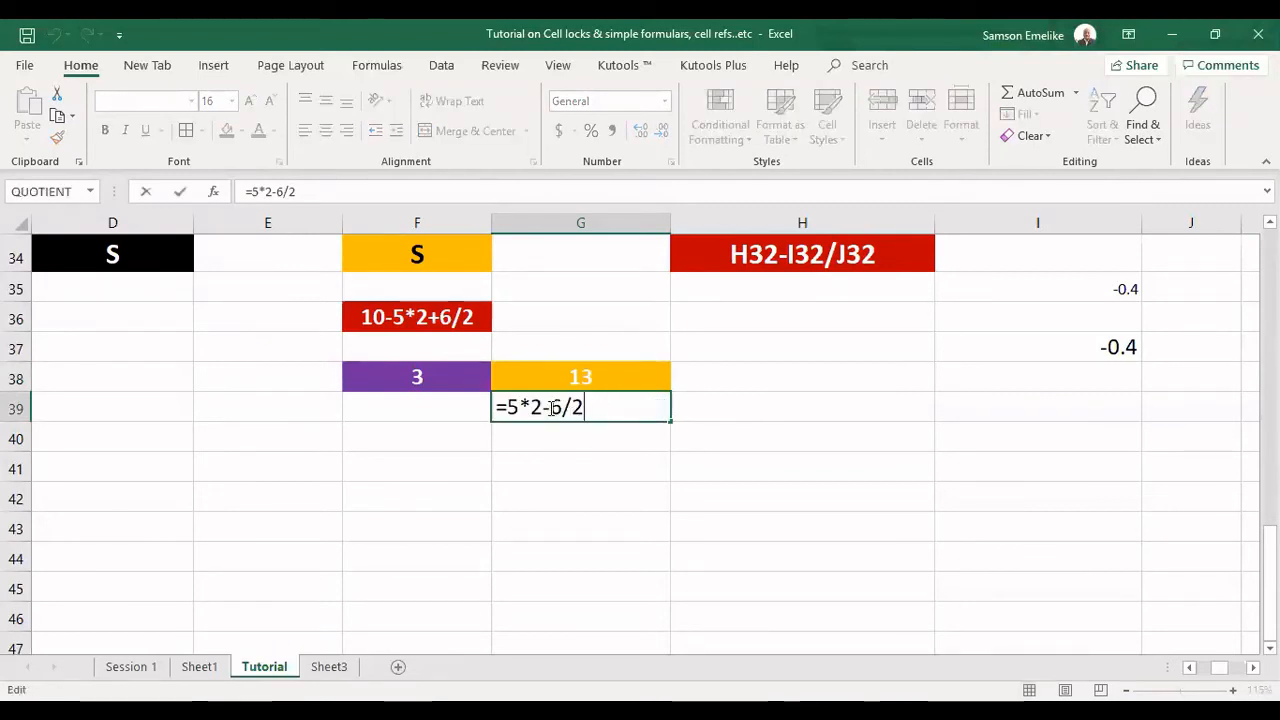
left_click(552, 407)
key("BackSpace")
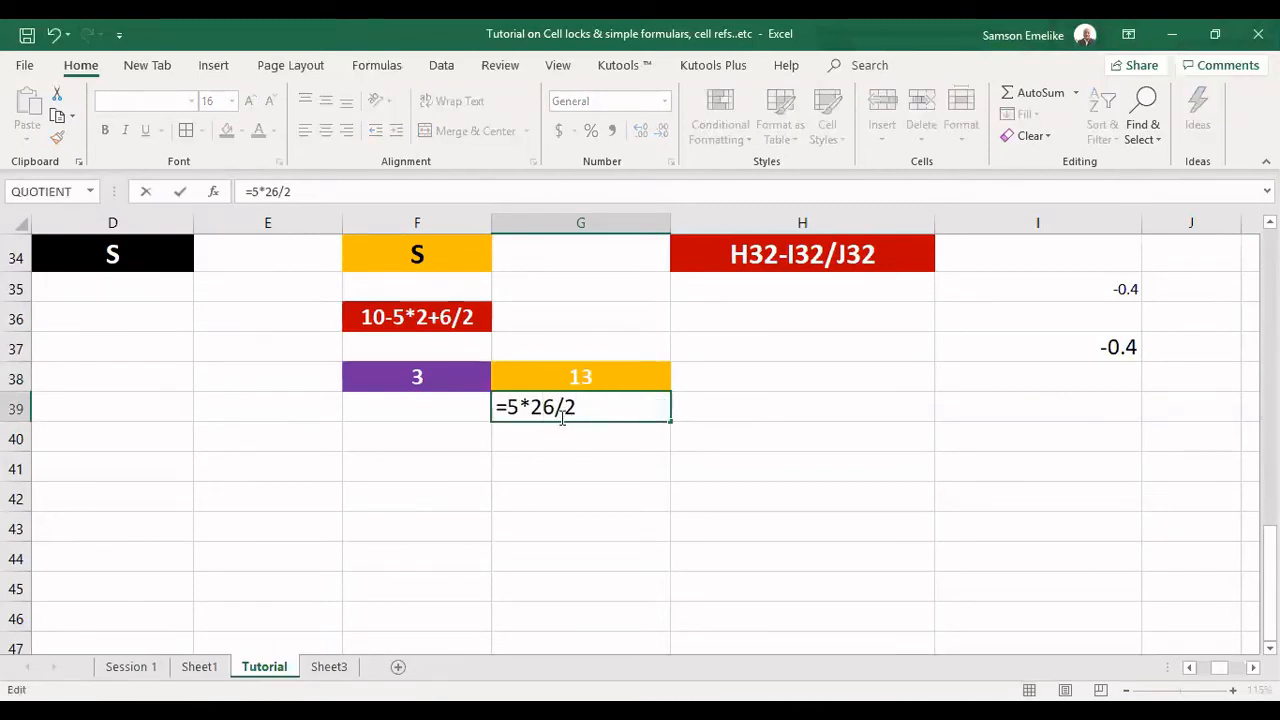
type("+")
key("Return")
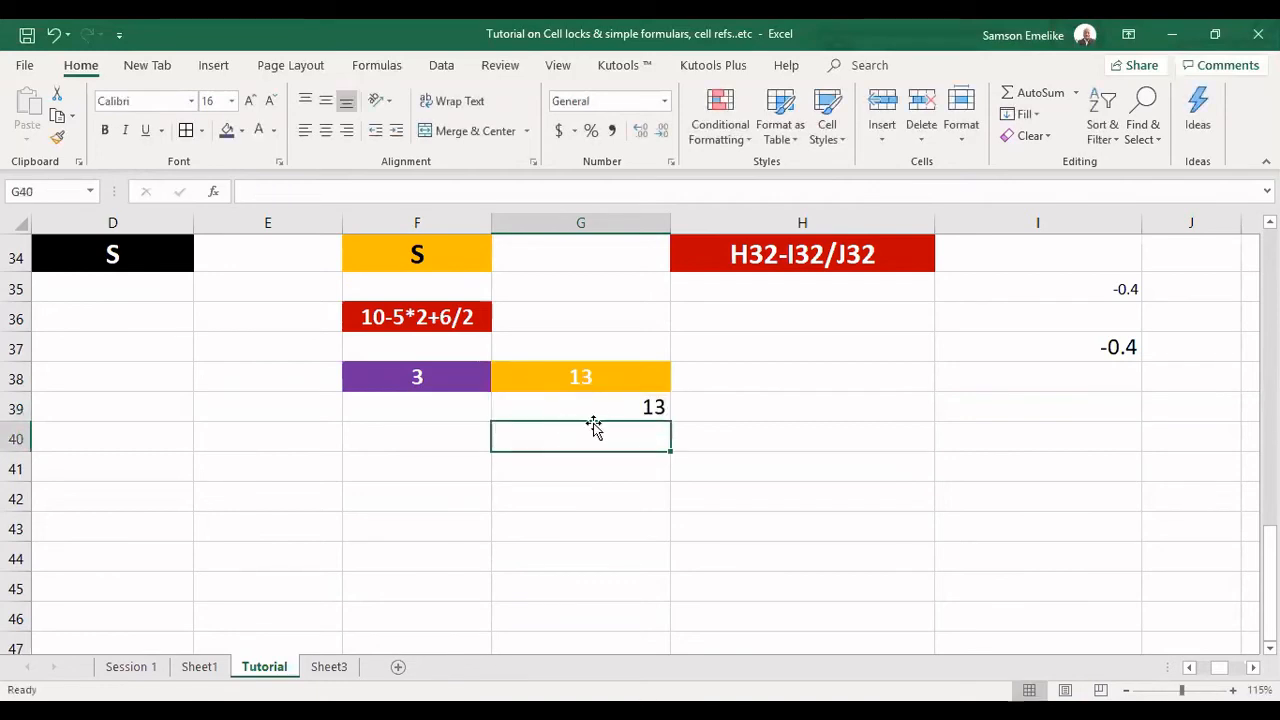
Compare the formulas in G39 and G38, highlighting the 6/2 part of the orange cell's formula.
left_click(645, 405)
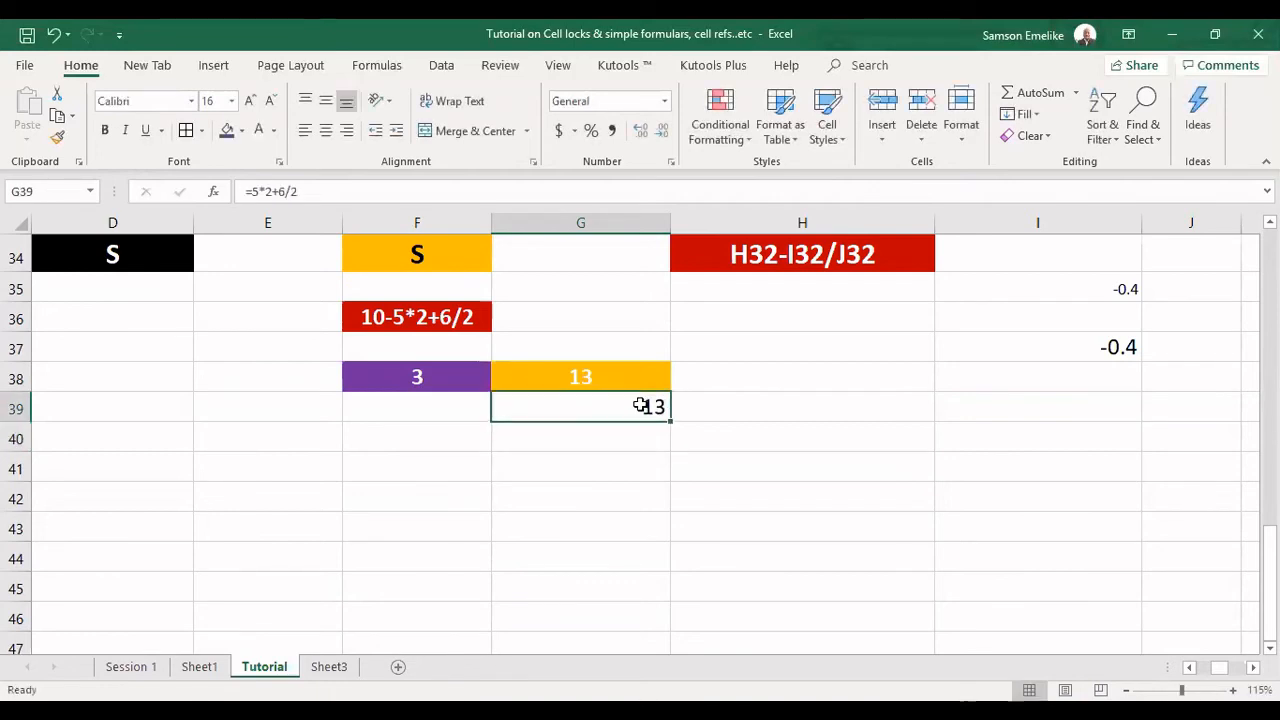
left_click(563, 375)
double_click(565, 375)
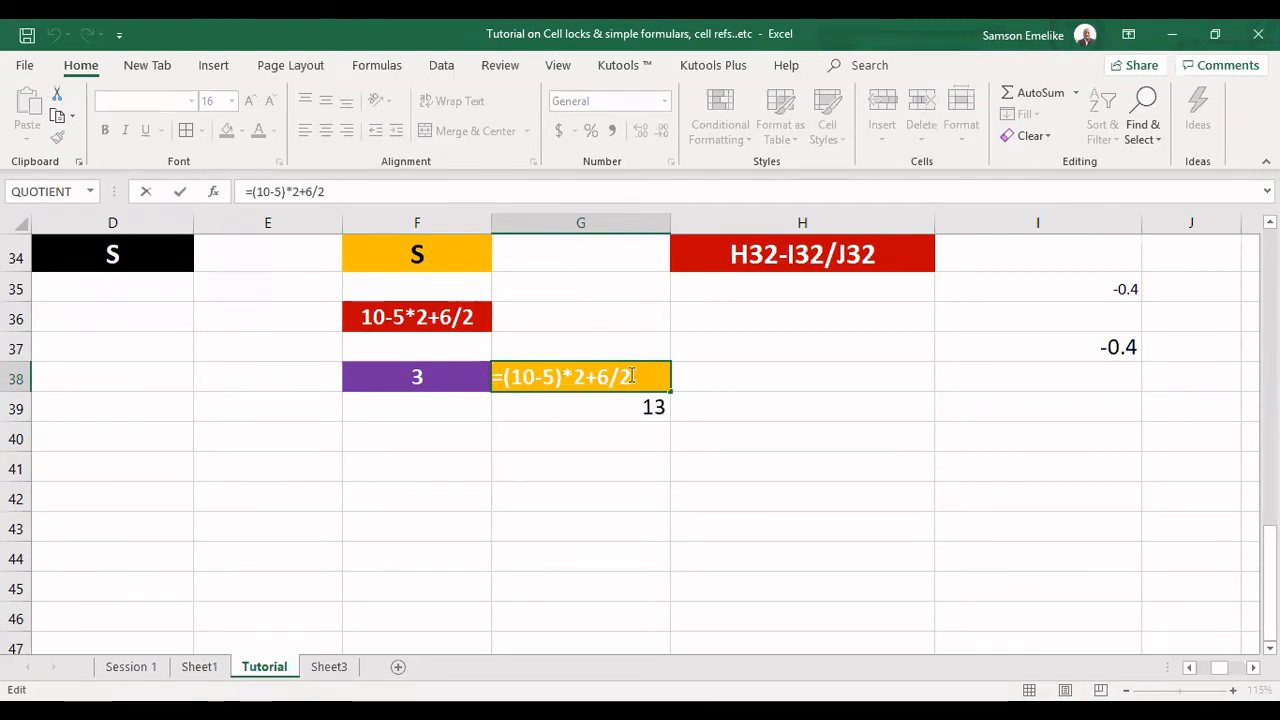
left_click_drag(598, 376, 633, 378)
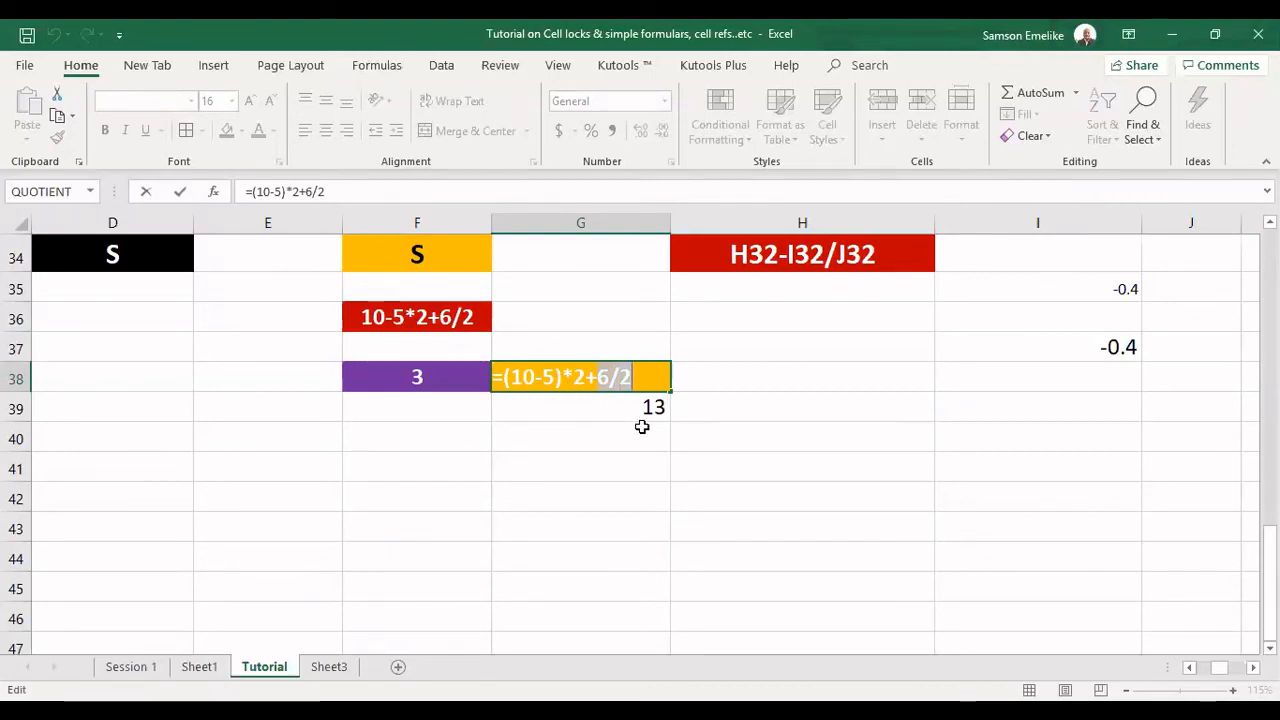
key("Return")
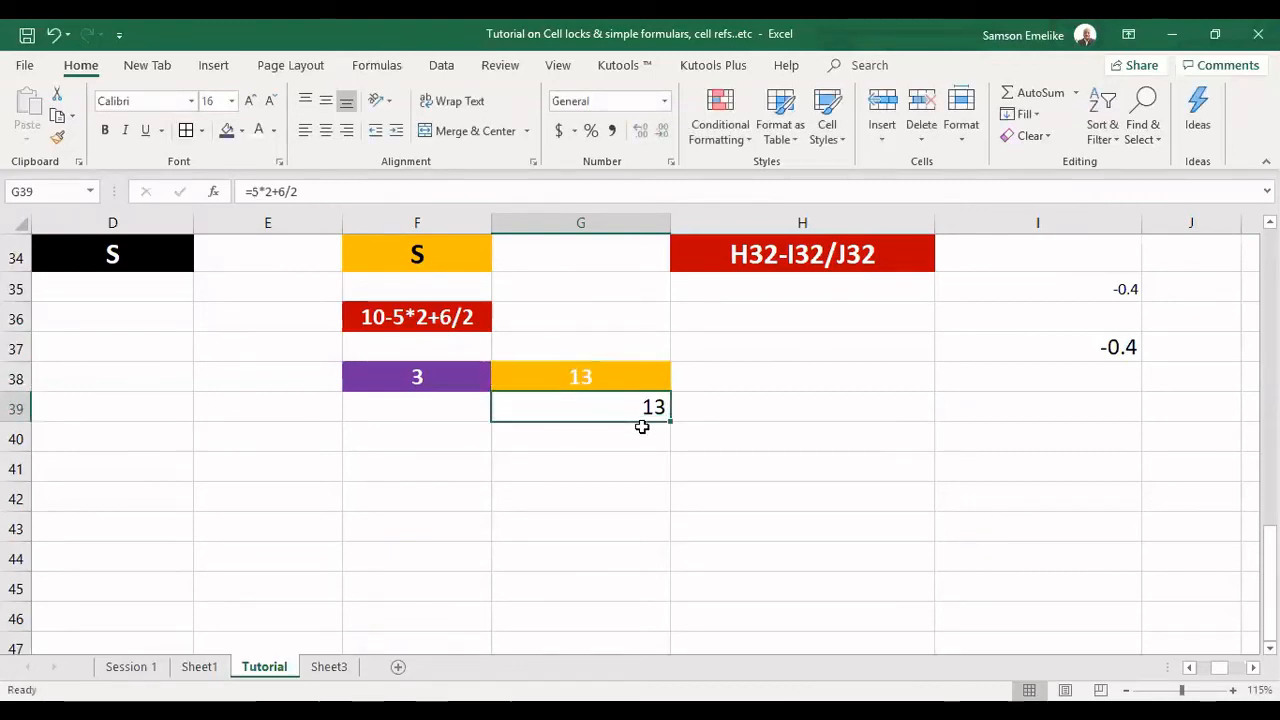
Examine the formula in the purple cell F38, highlighting 5*2, 10 and 10-5*2 in turn, without changing it.
double_click(422, 380)
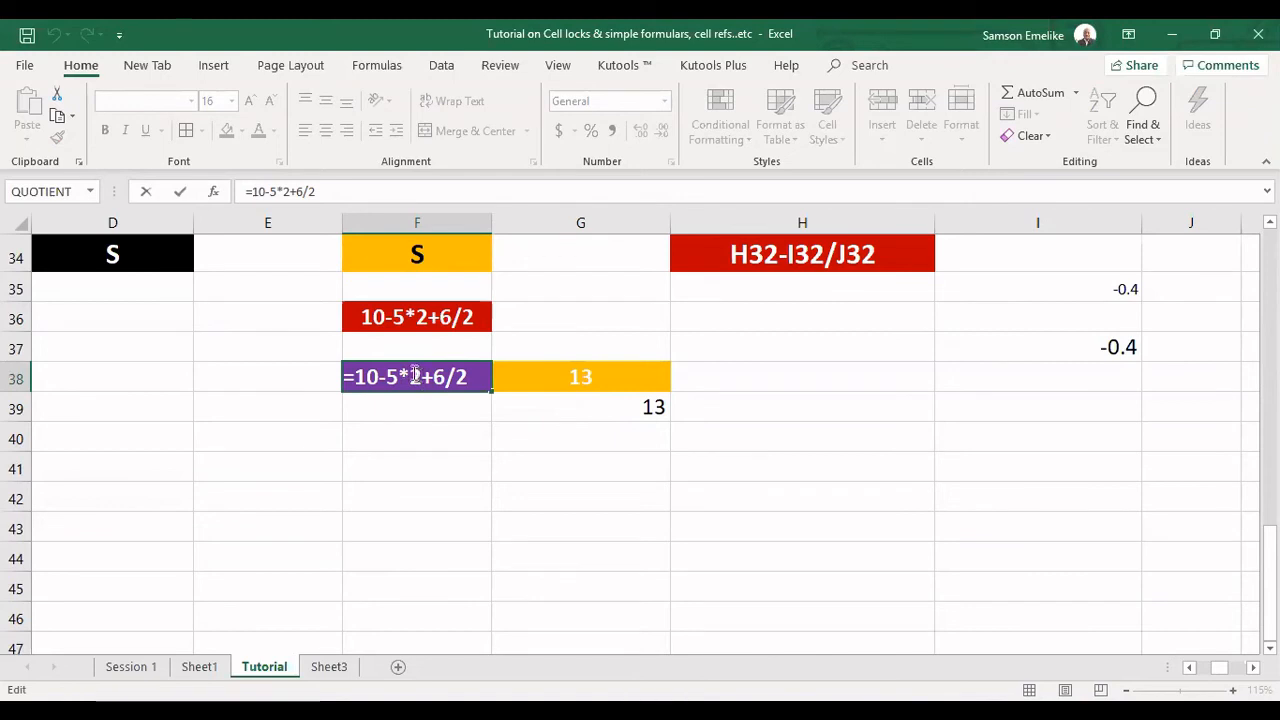
left_click_drag(419, 376, 388, 376)
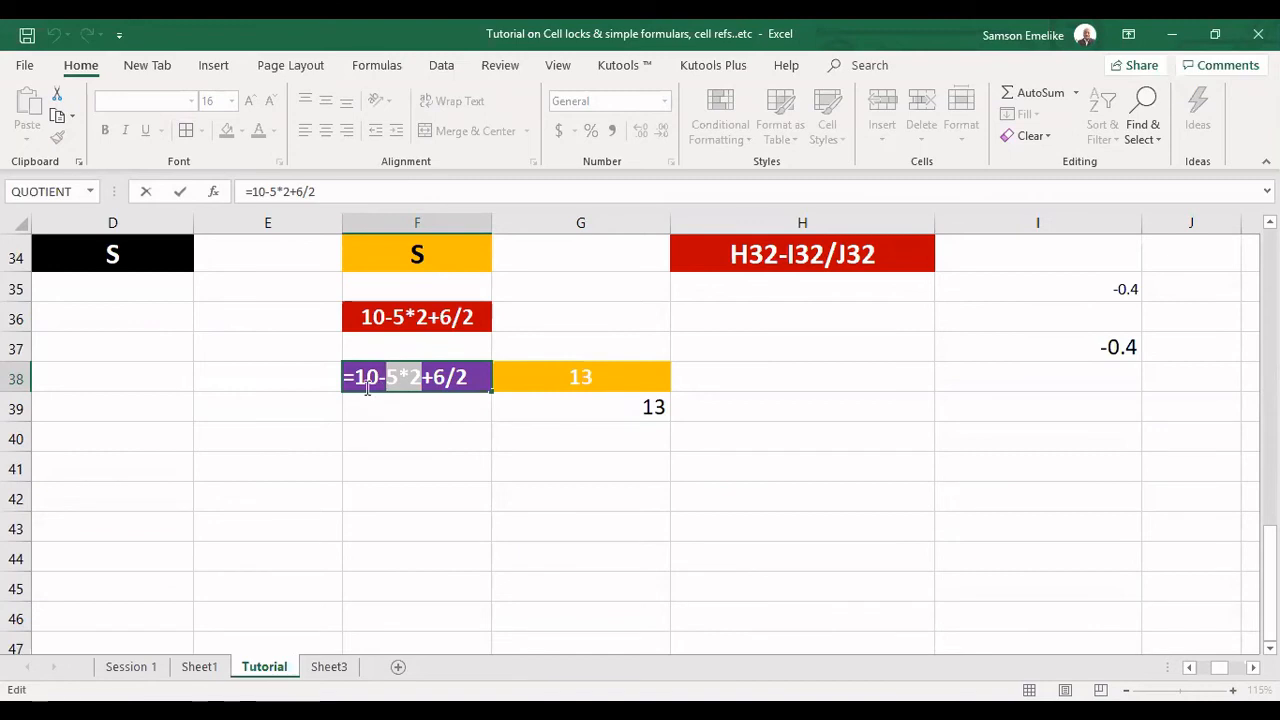
left_click_drag(380, 377, 359, 376)
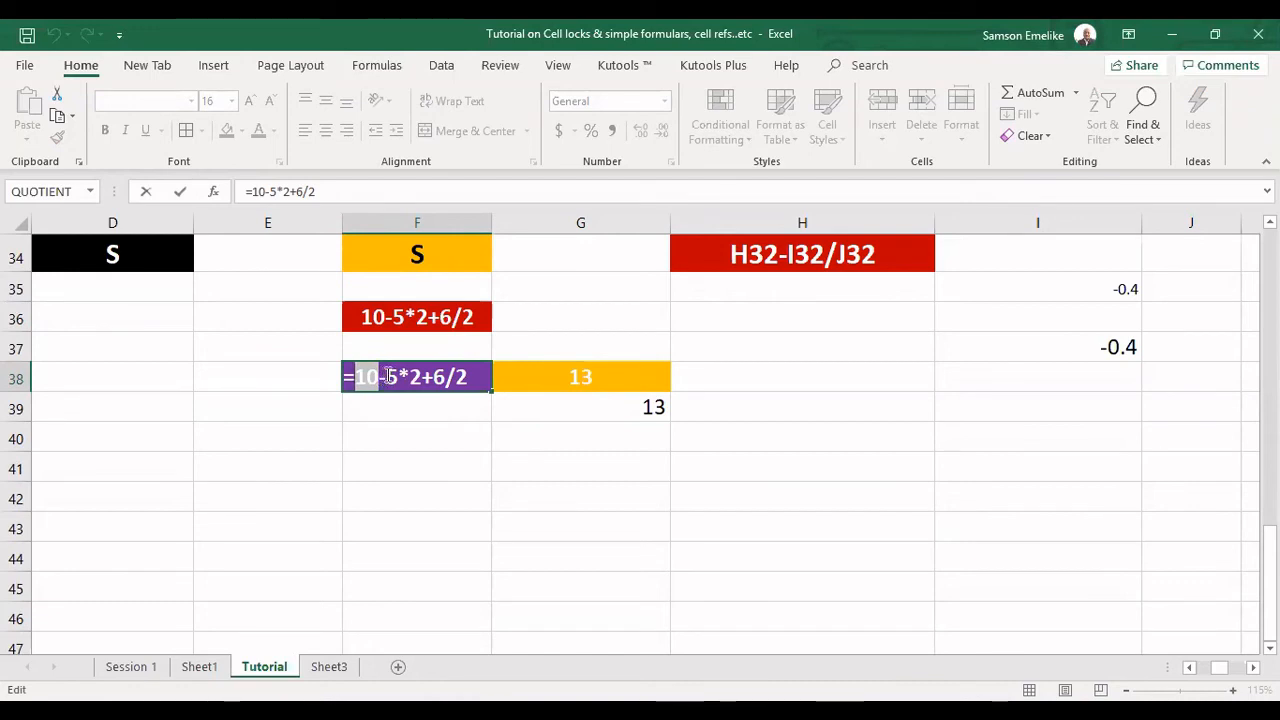
left_click_drag(386, 376, 420, 376)
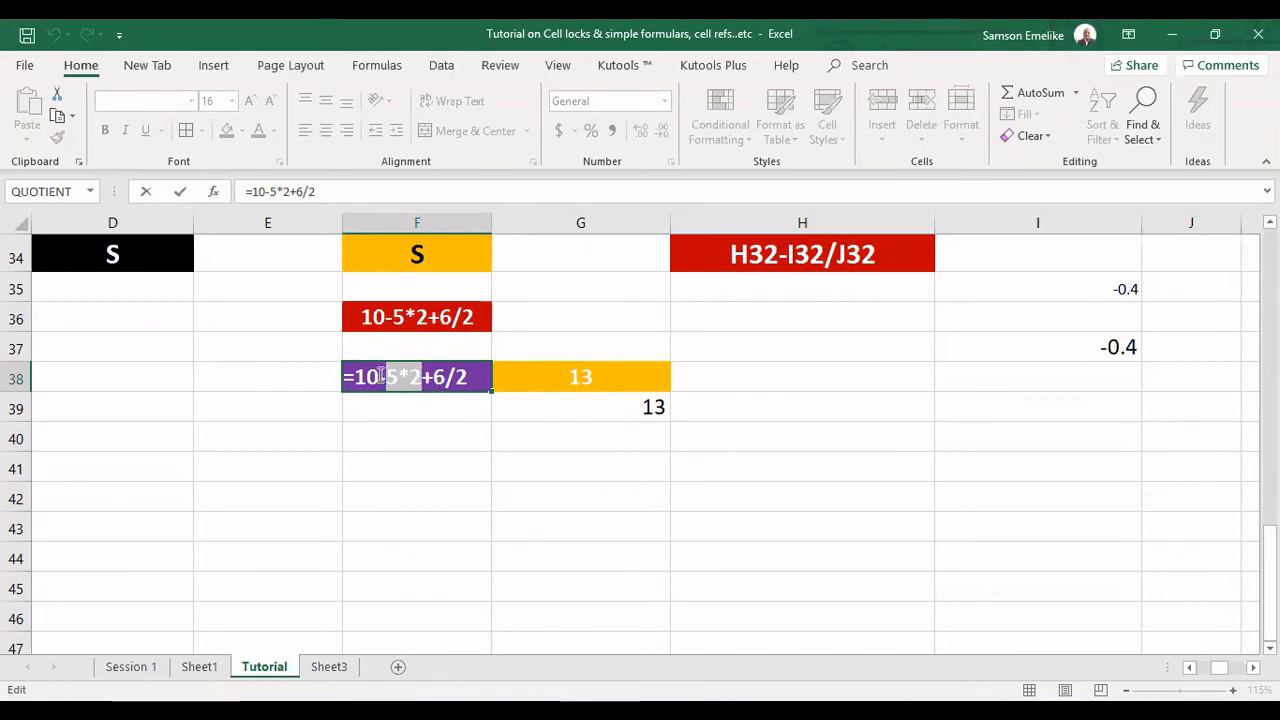
left_click_drag(357, 377, 418, 377)
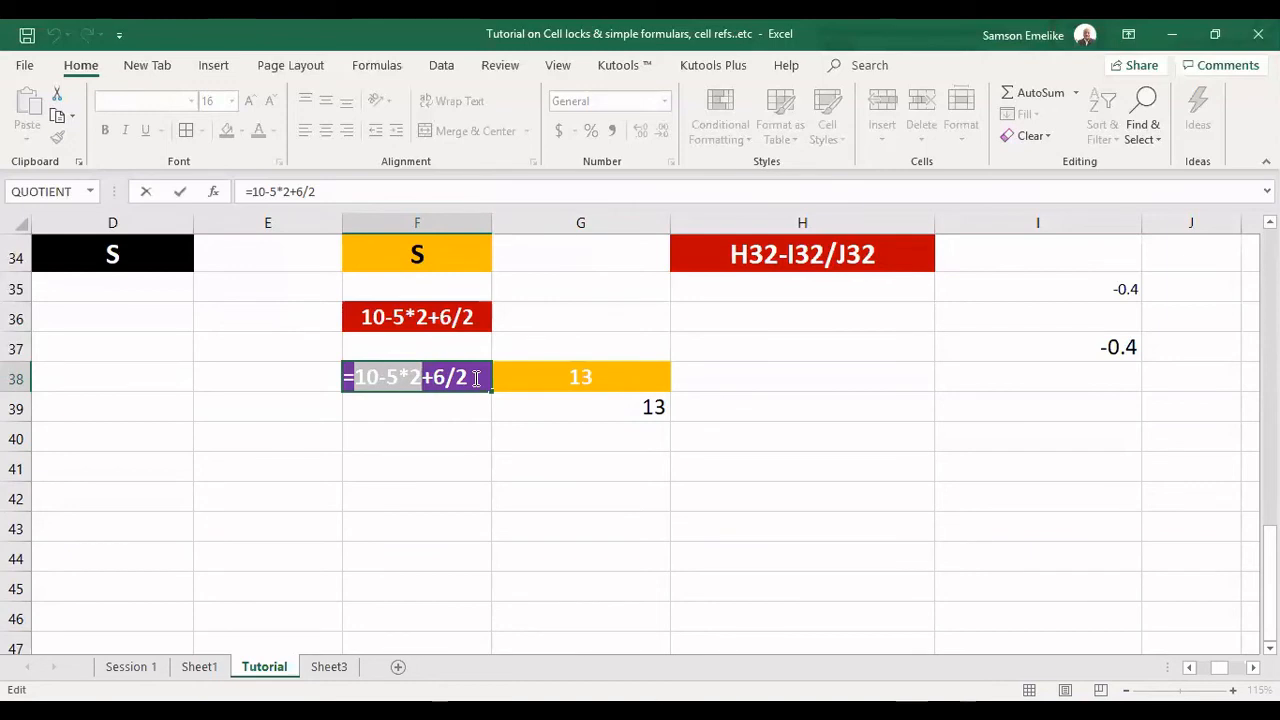
key("Escape")
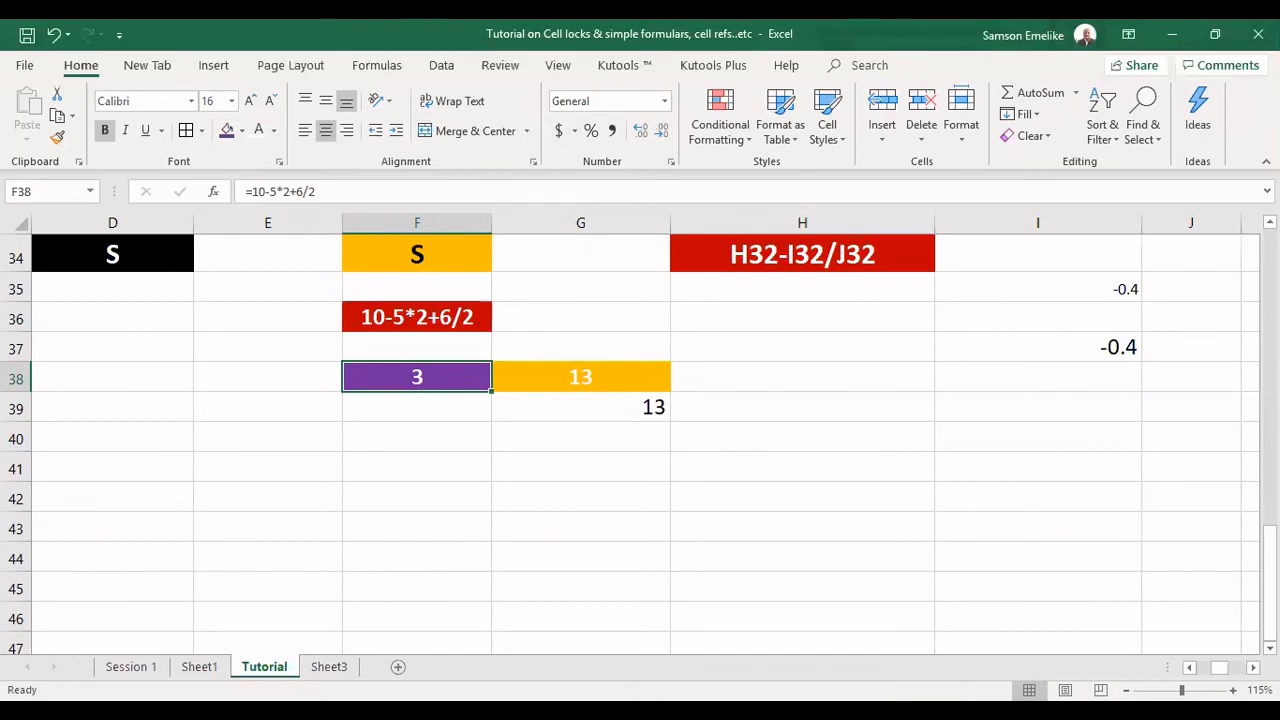
Review the A and S entries of the PEMDAS list in column F against the expression in F36.
scroll(645, 440, "right", 1)
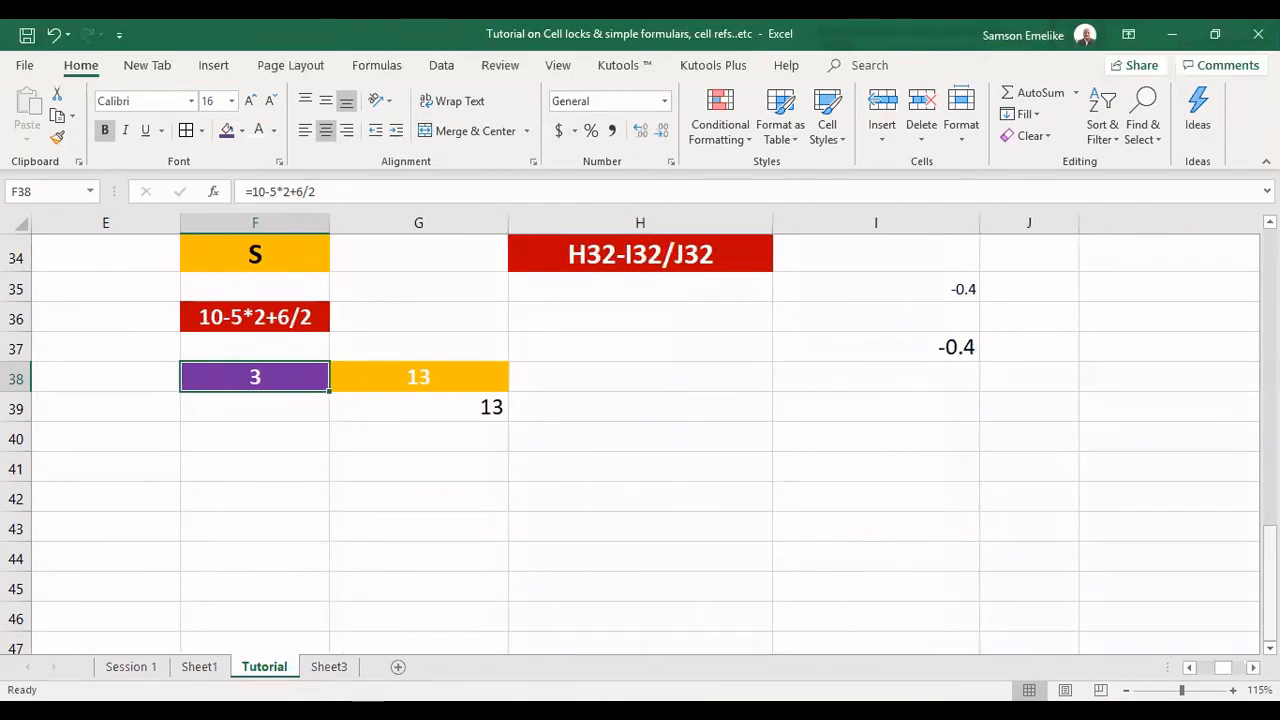
scroll(760, 540, "up", 2)
left_click(276, 447)
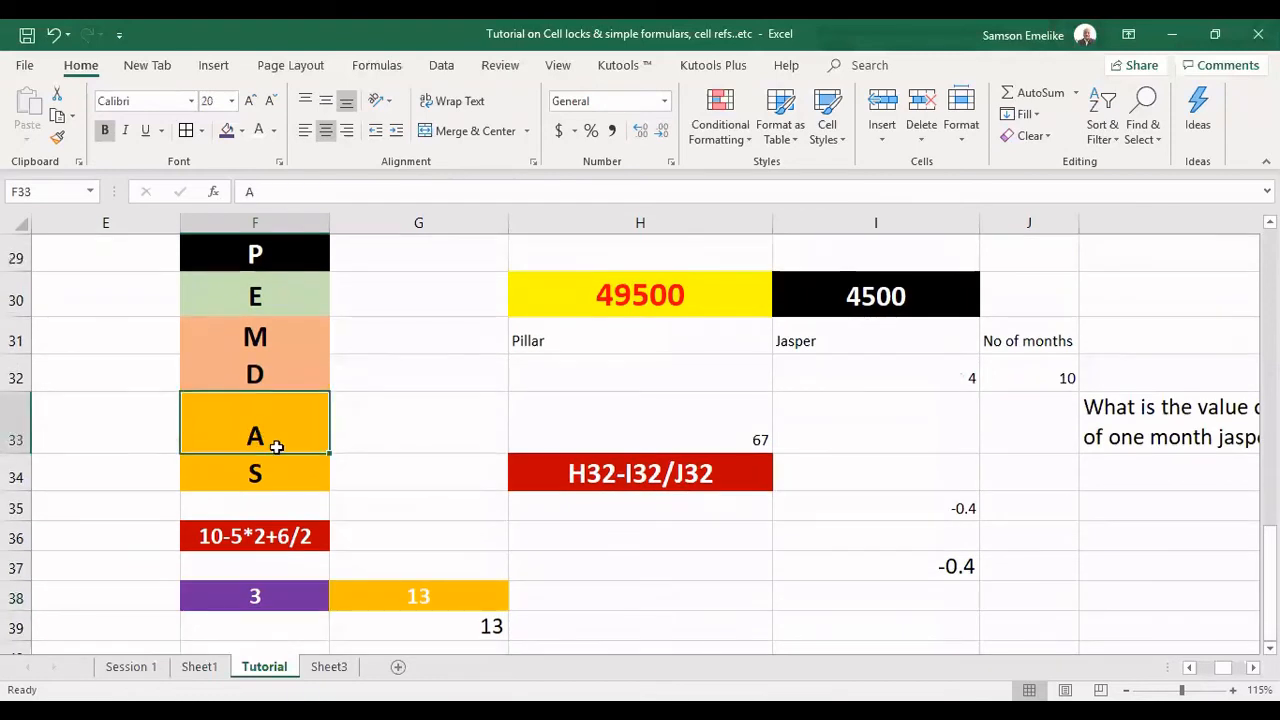
left_click(288, 465)
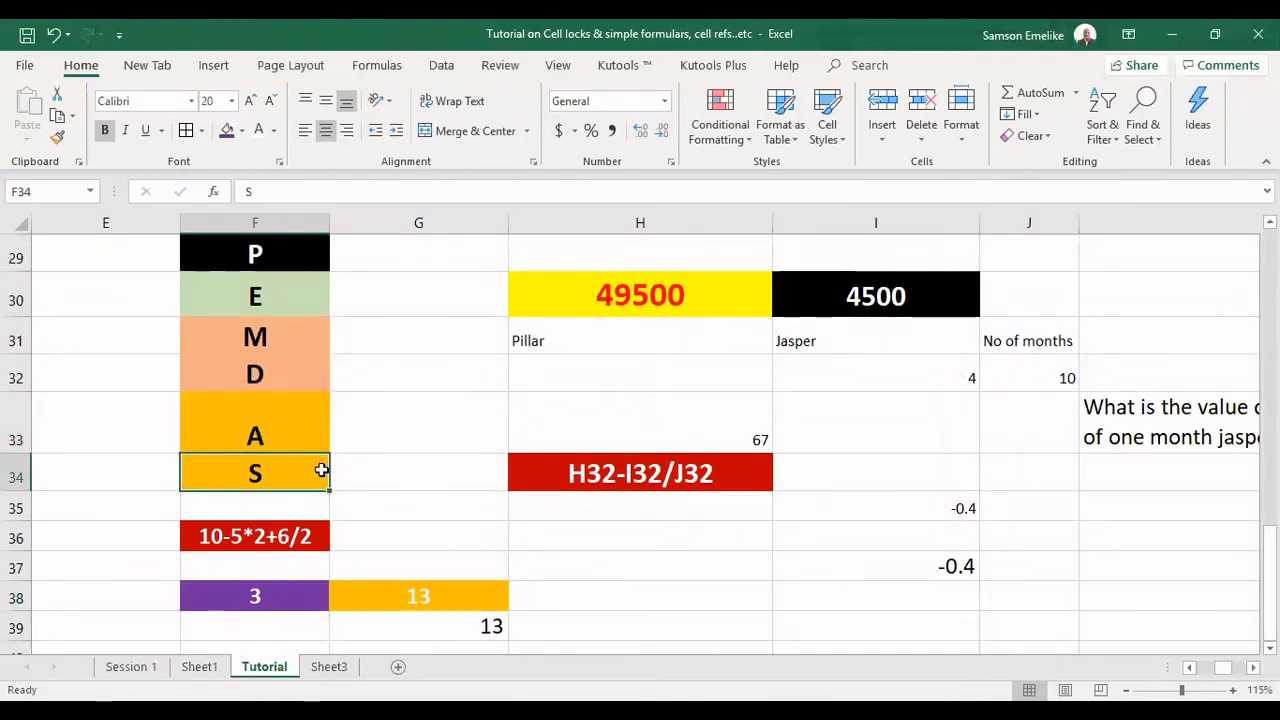
left_click(249, 536)
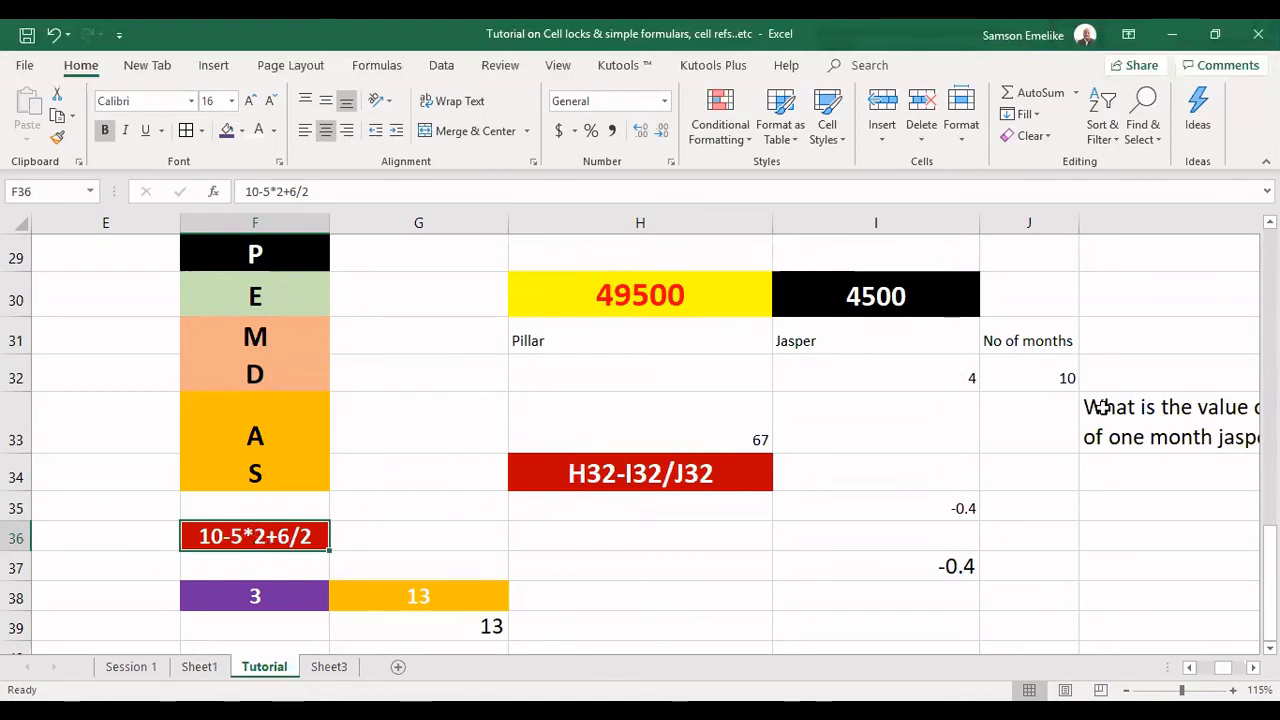
Enter the working line 10-0+6/2 as text in F37, below the red expression cell.
left_click(228, 567)
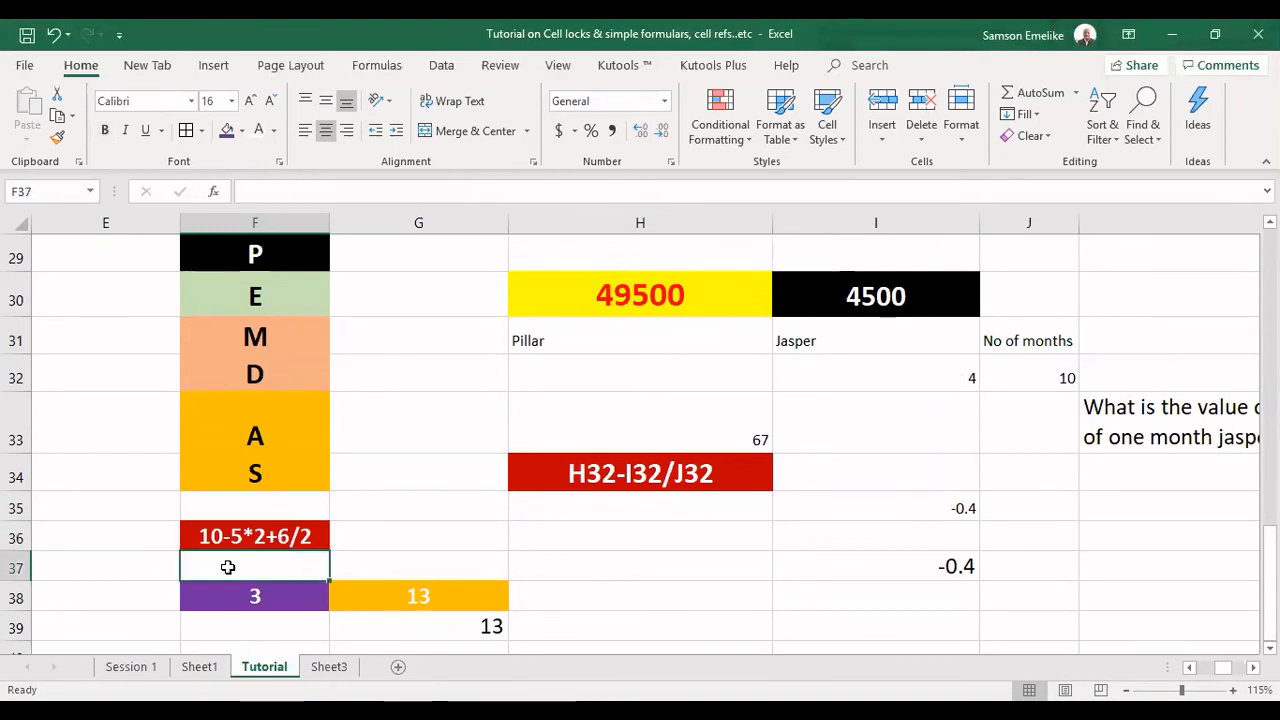
type("10")
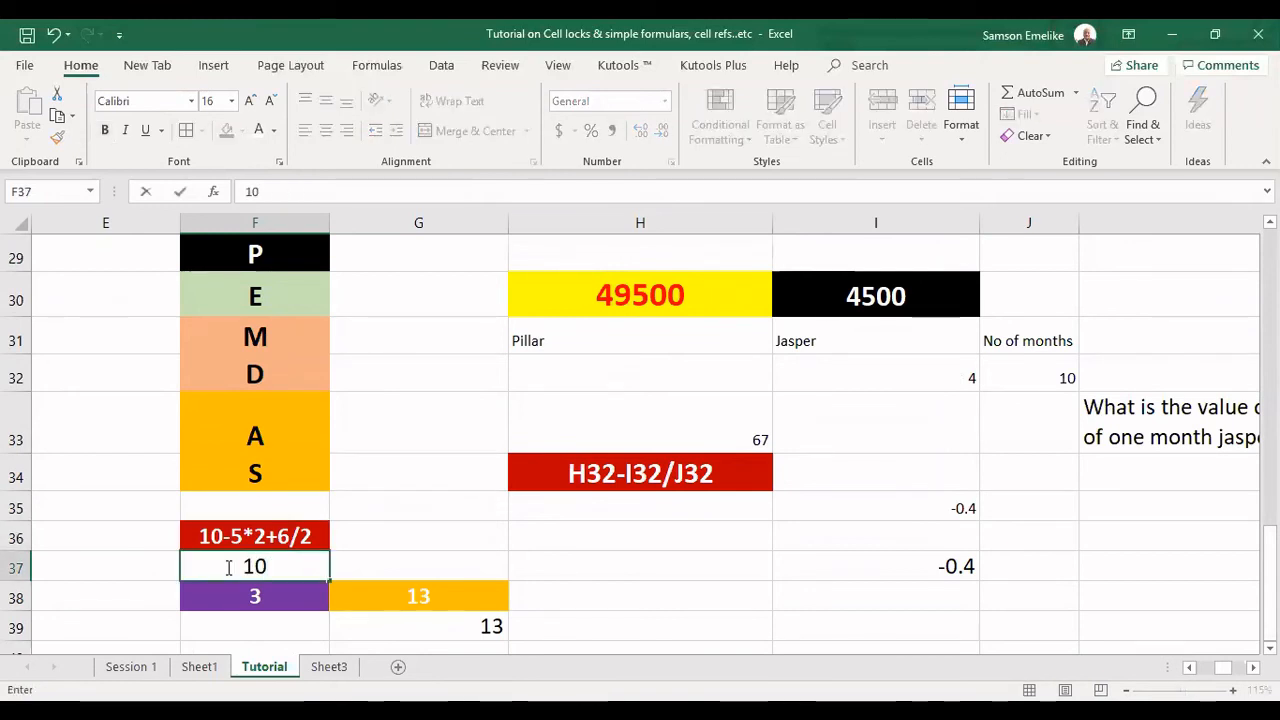
type("-0")
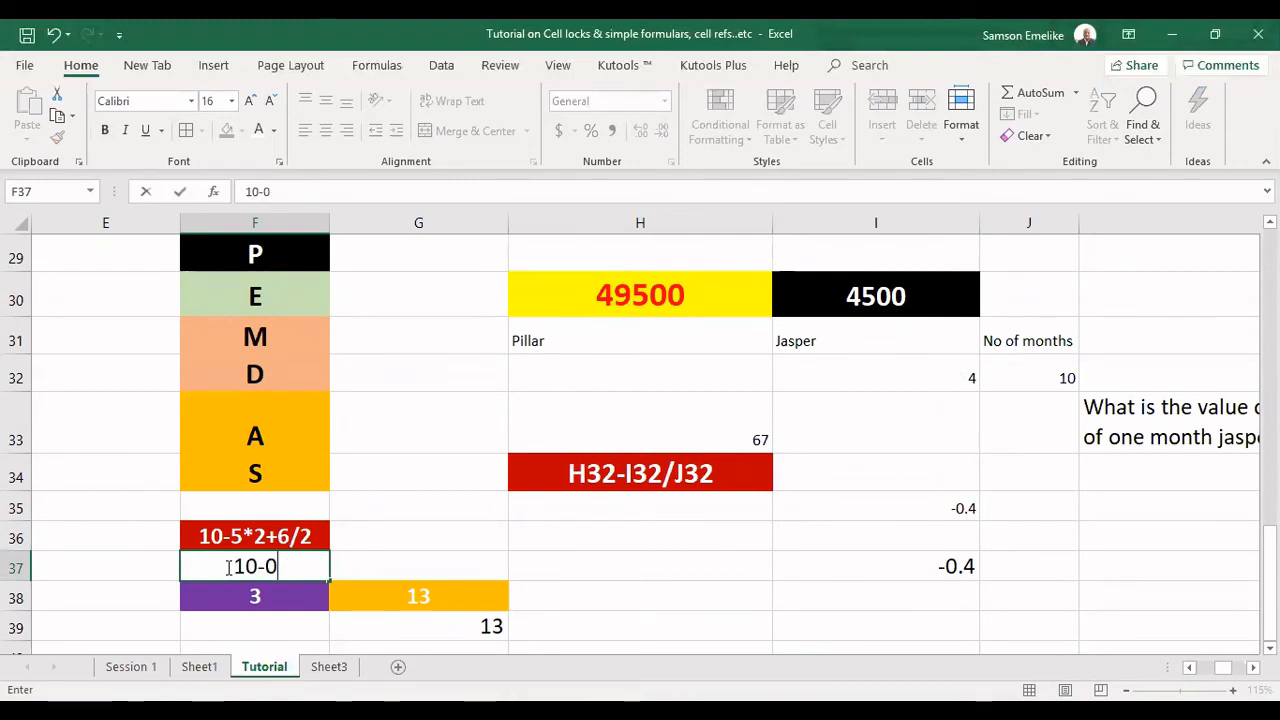
type("+")
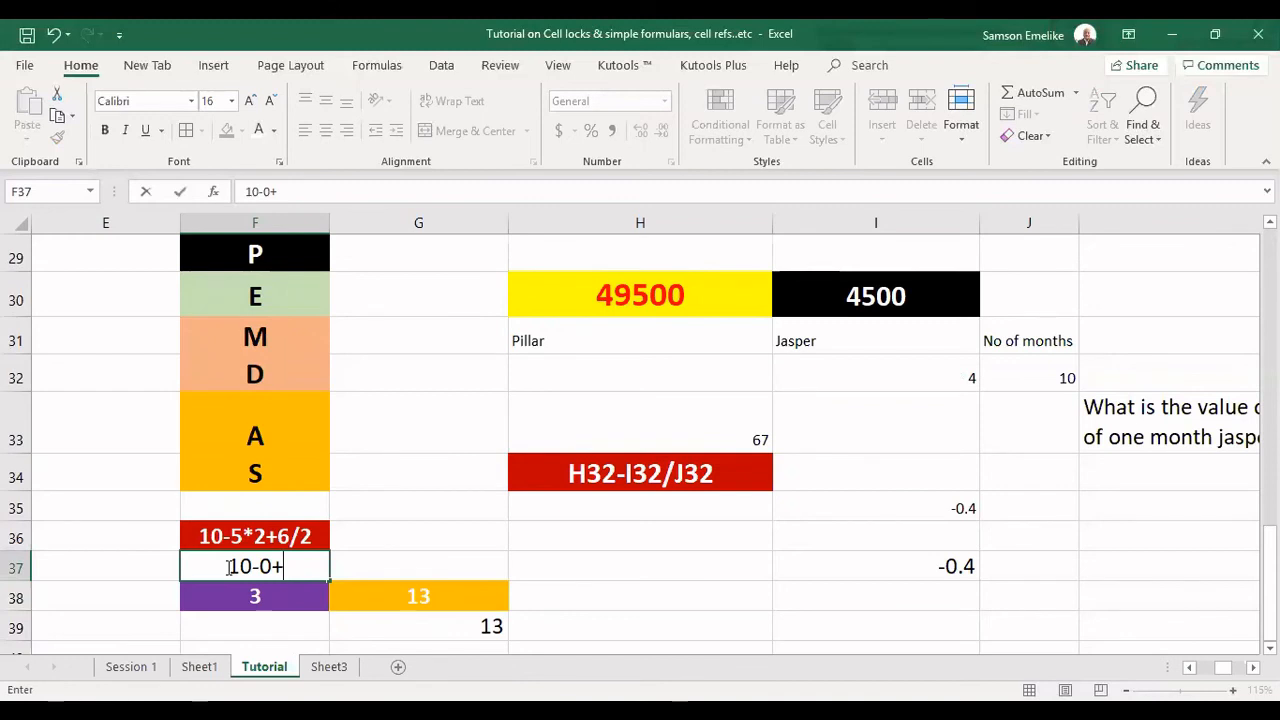
type("6/")
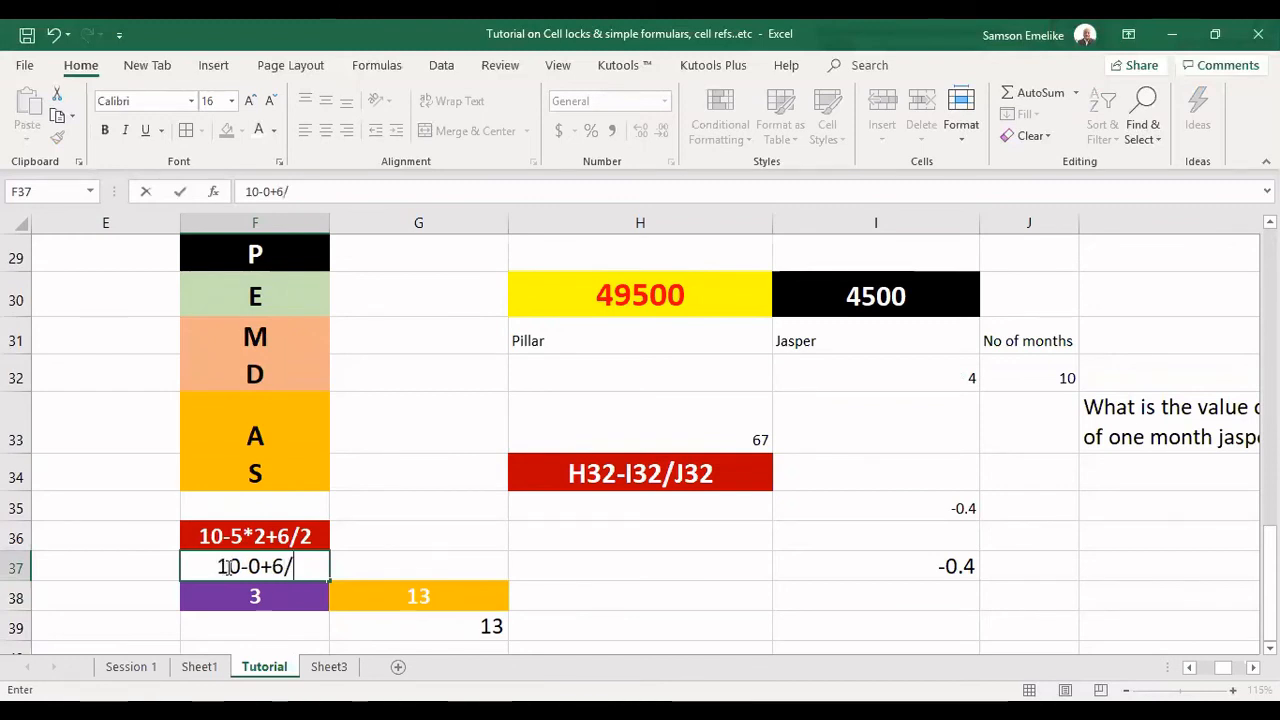
type("2")
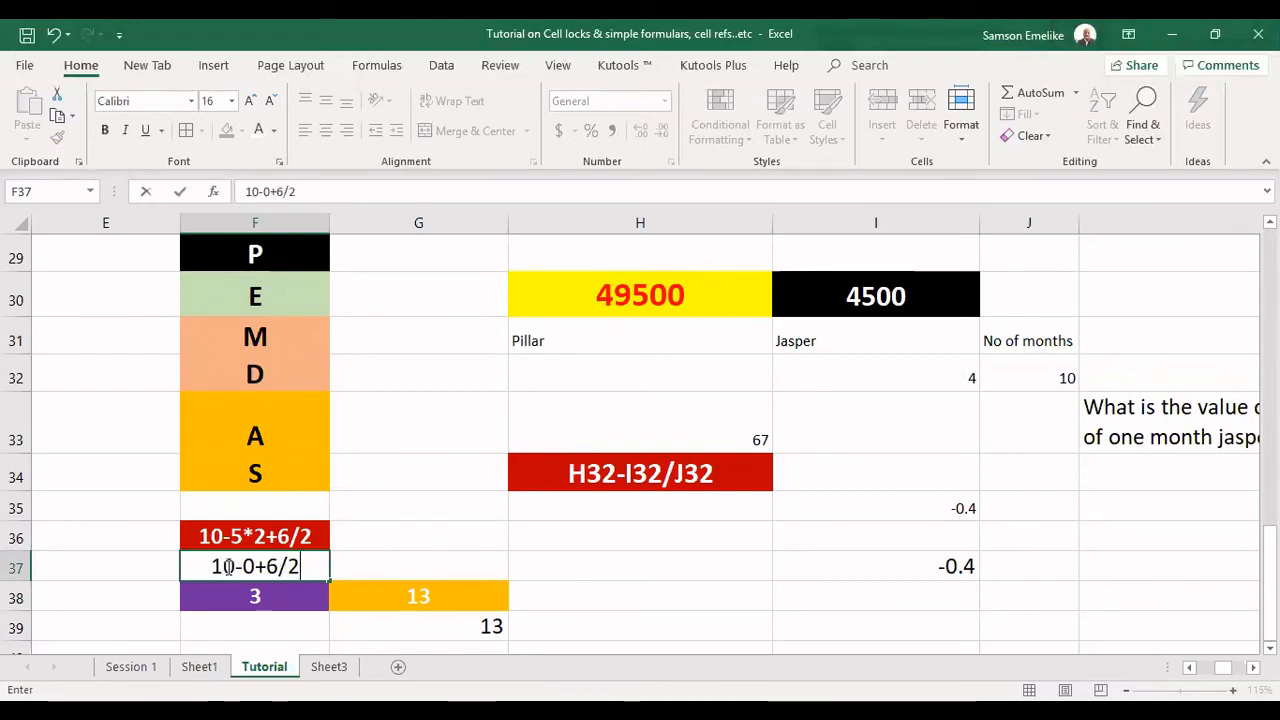
left_click(351, 558)
Move the working line from F37 to E37 and correct it to 10-10+6/2.
left_click(265, 566)
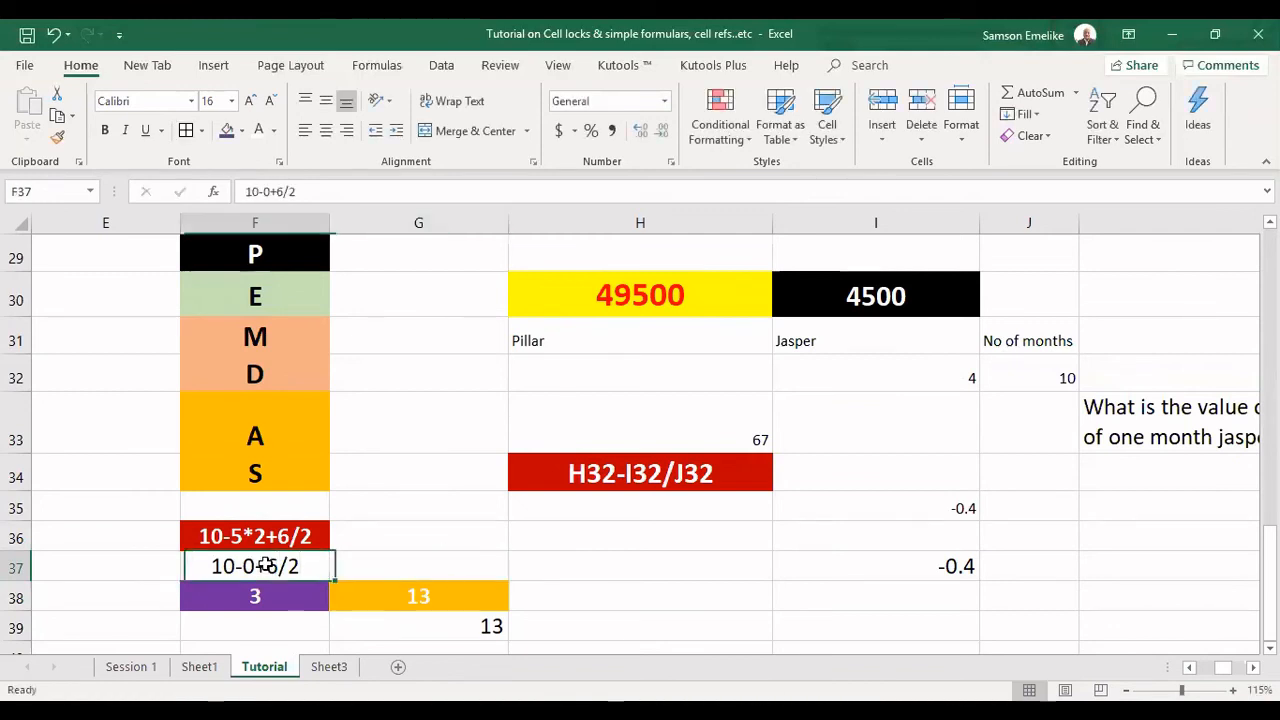
left_click_drag(178, 566, 151, 566)
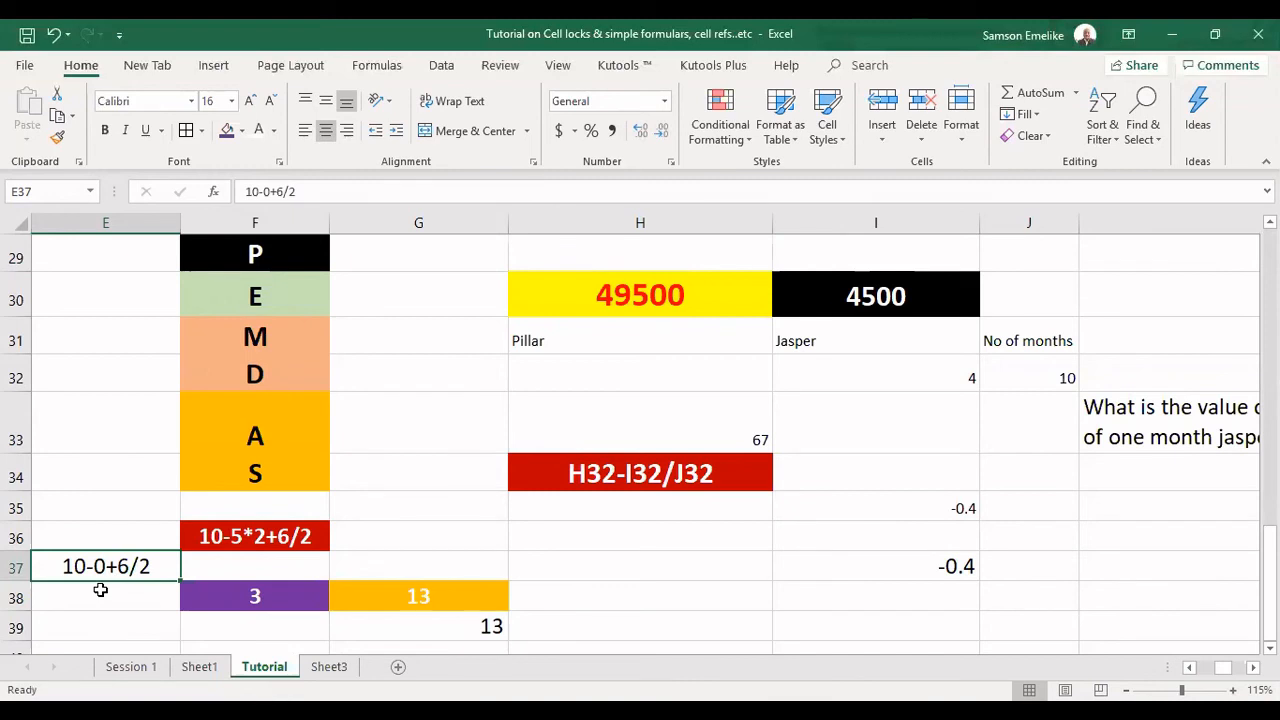
double_click(103, 566)
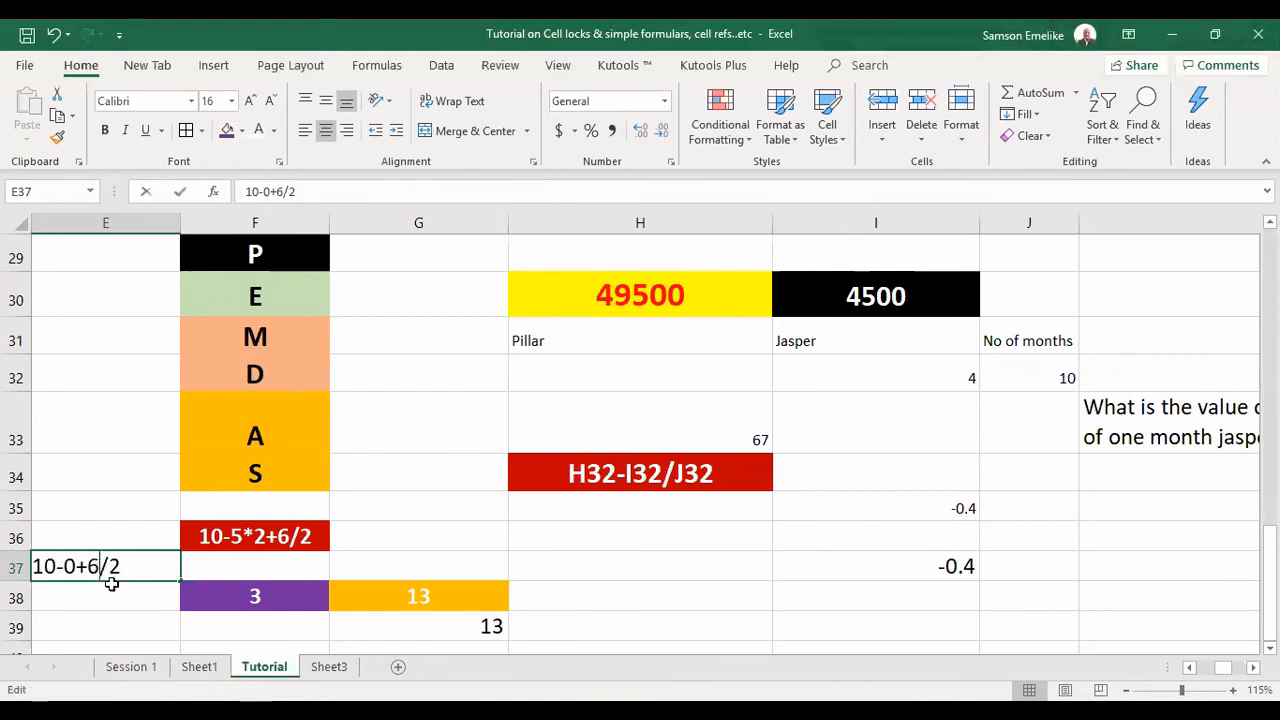
type("1")
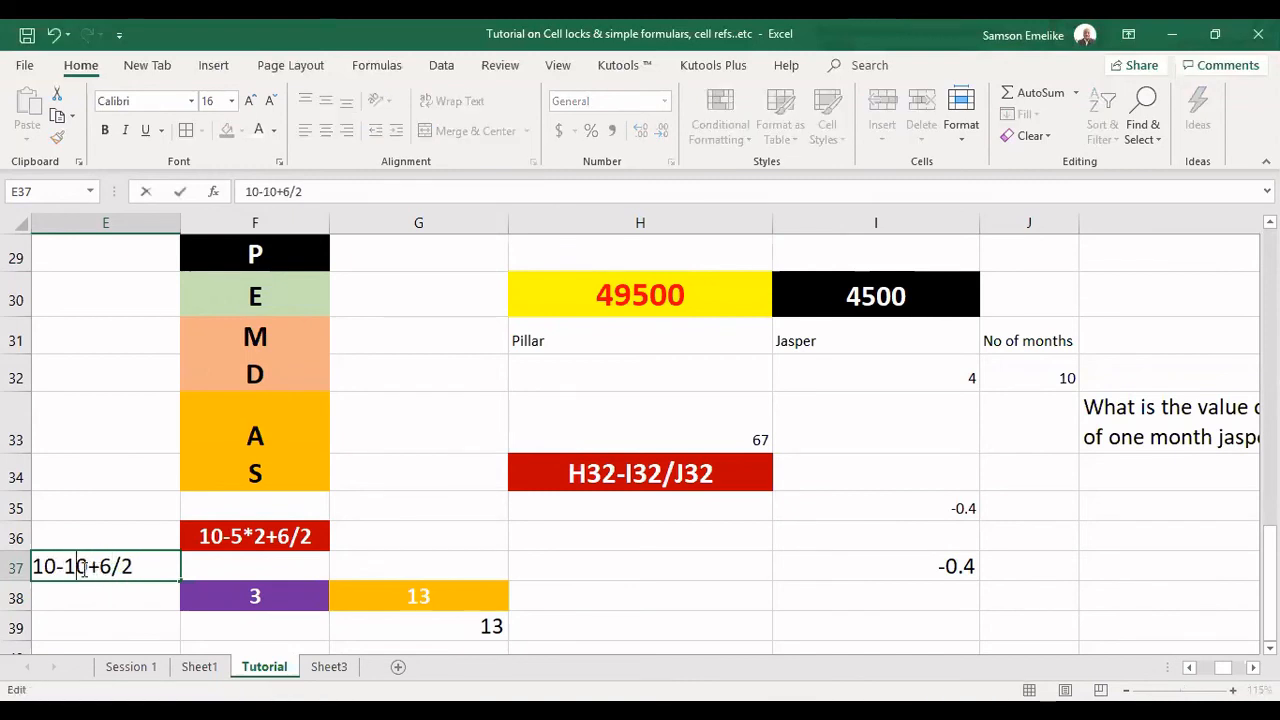
key("Return")
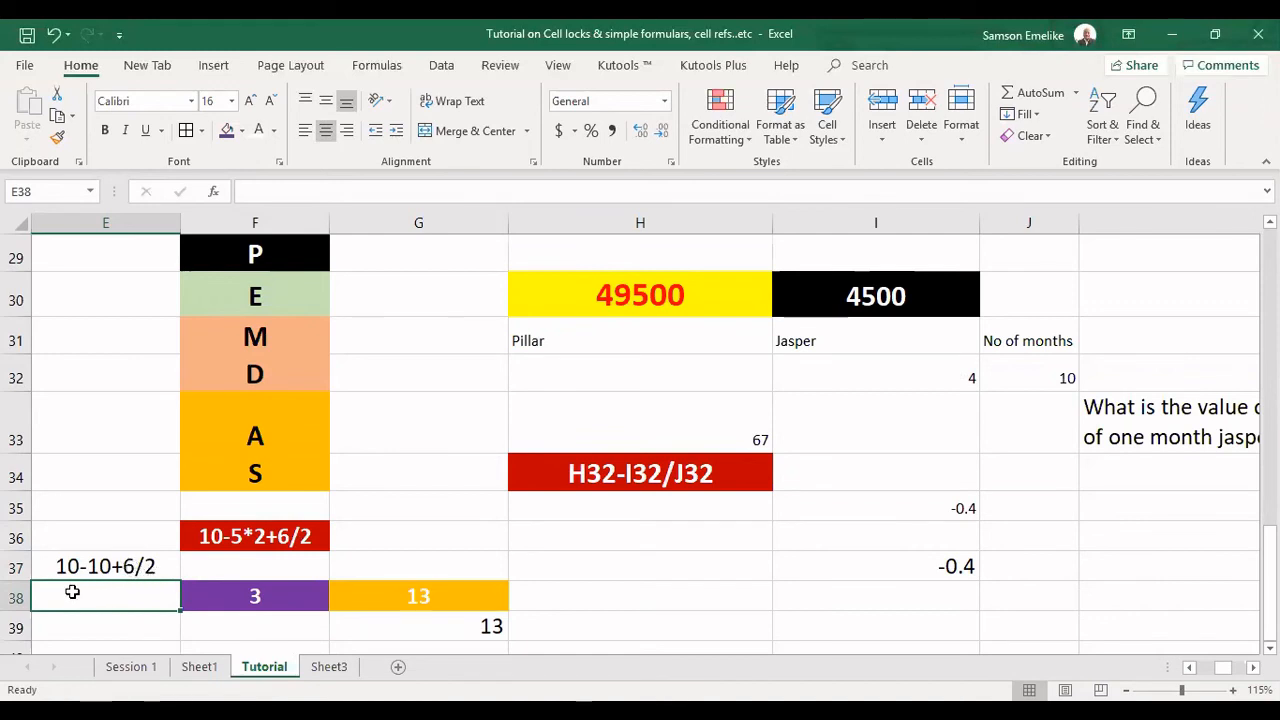
Write the next working line, 10-10+3, in E38 below the first one.
type("1")
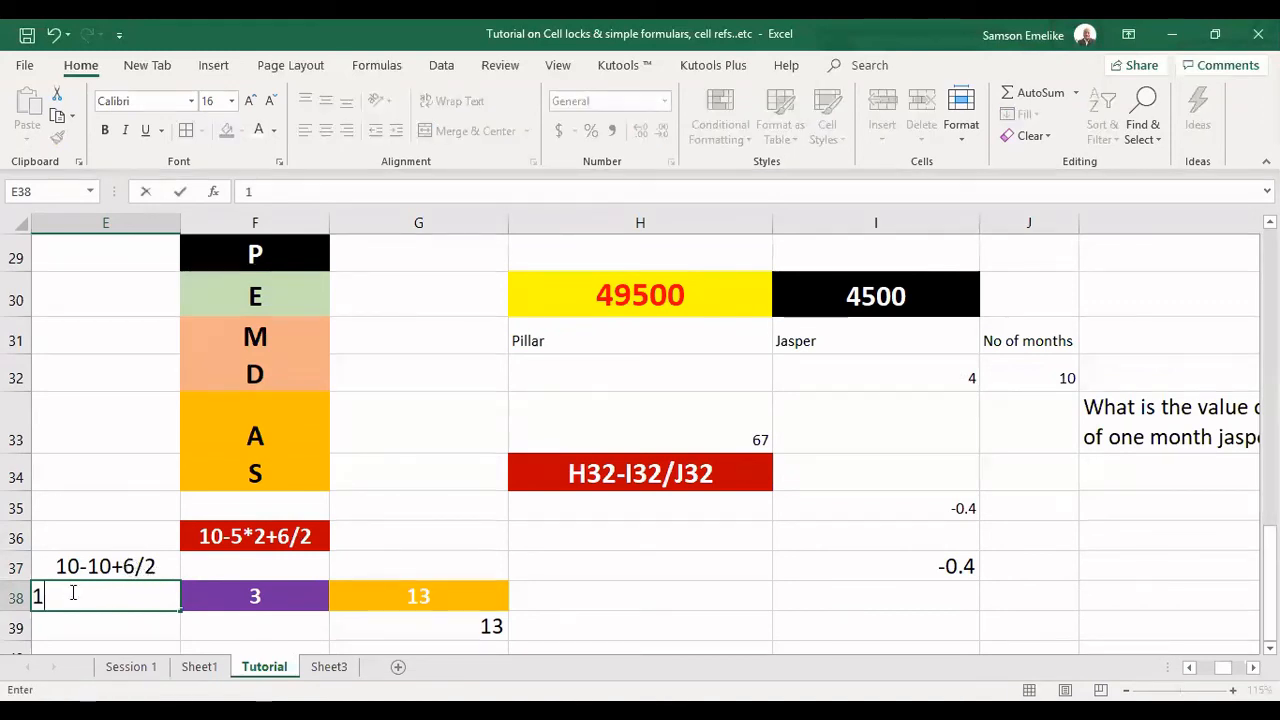
type("0-10+")
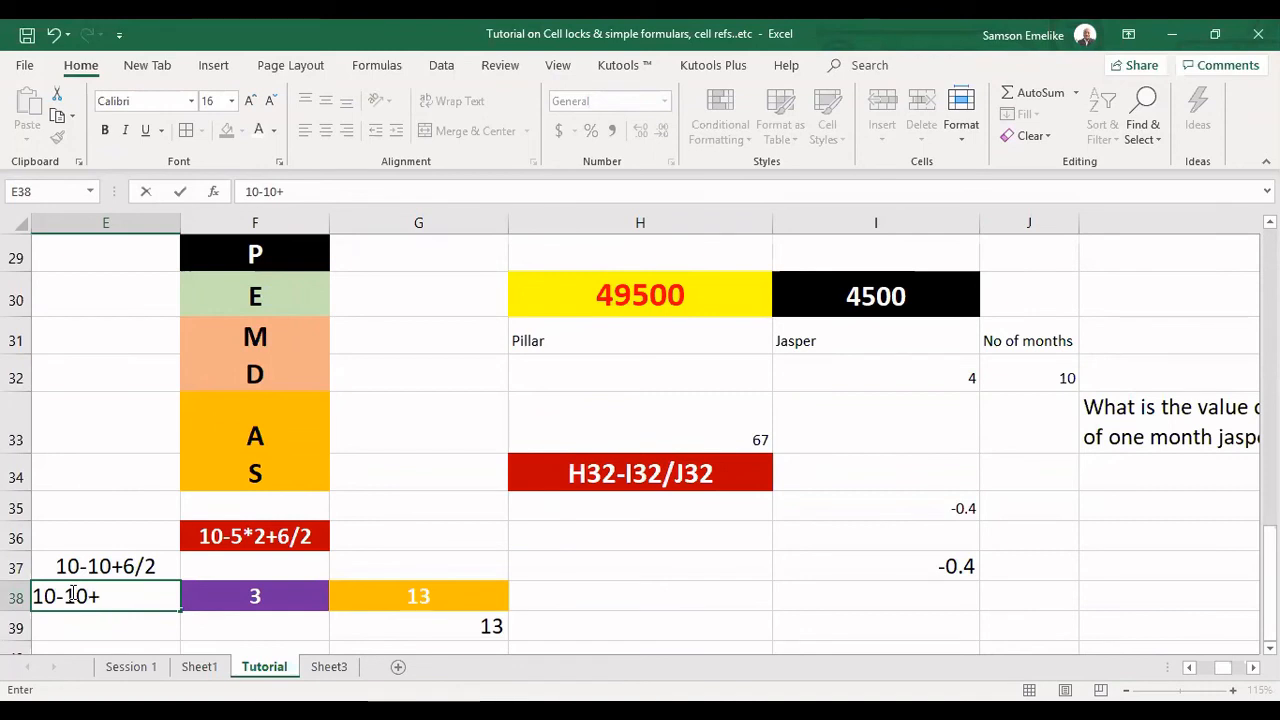
type("3")
Put parentheses around the addition in E38 and turn the line into the formula =10-(10+3).
left_click(64, 597)
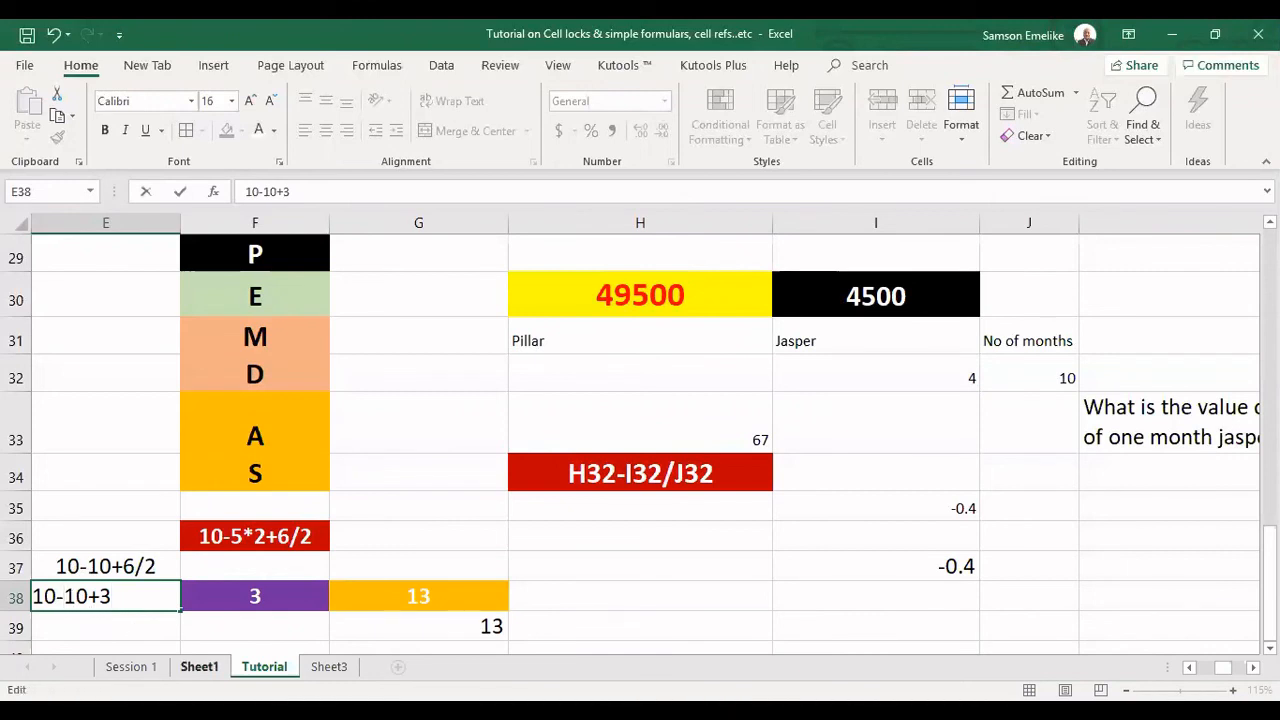
type("(")
key("Right")
key("Right")
key("Right")
key("Right")
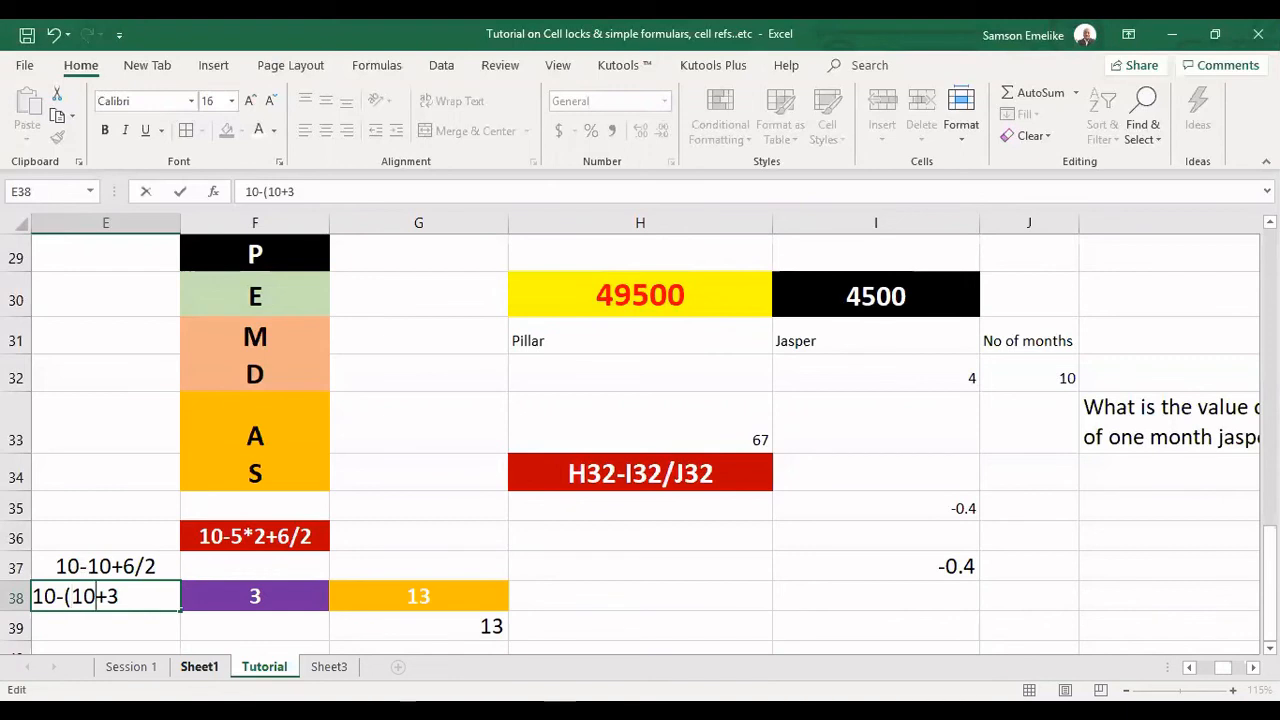
type(")")
key("Left")
key("Left")
key("Left")
key("Left")
key("Left")
key("Left")
key("Left")
key("Left")
key("Left")
type("=")
key("Return")
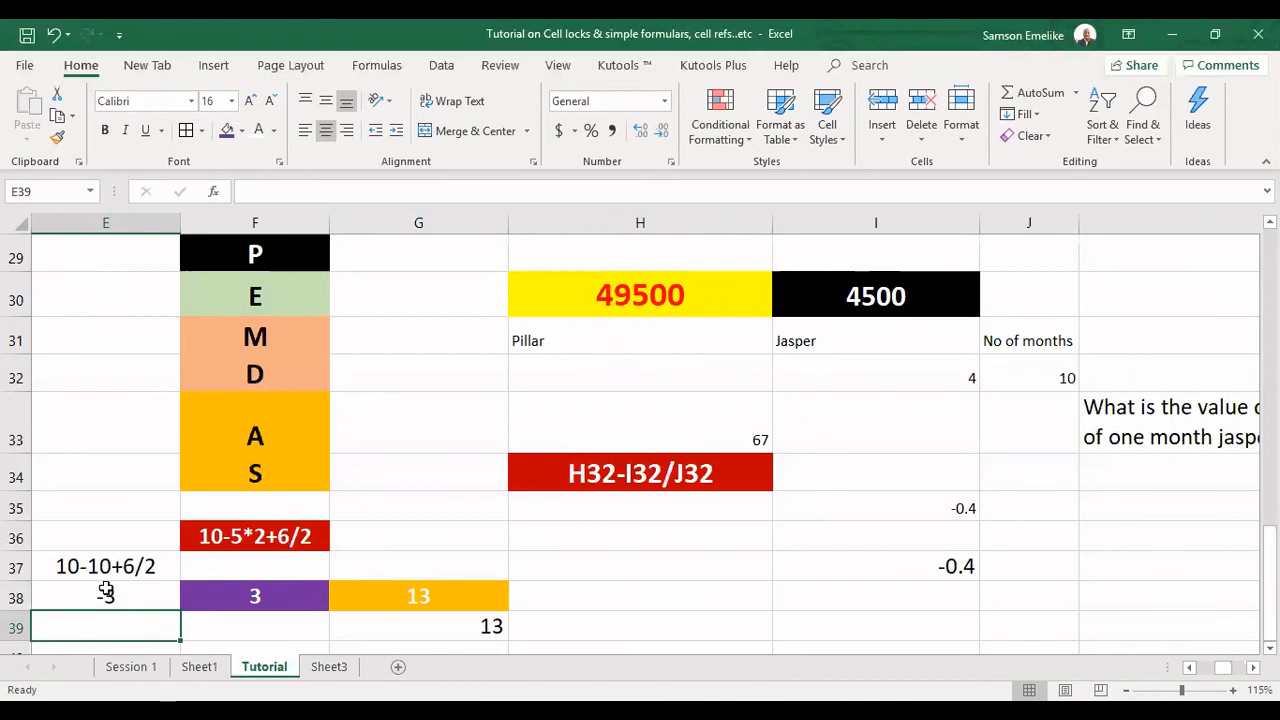
Check the order of A and S in the PEMDAS list against the worked example.
left_click(257, 432)
left_click(270, 476)
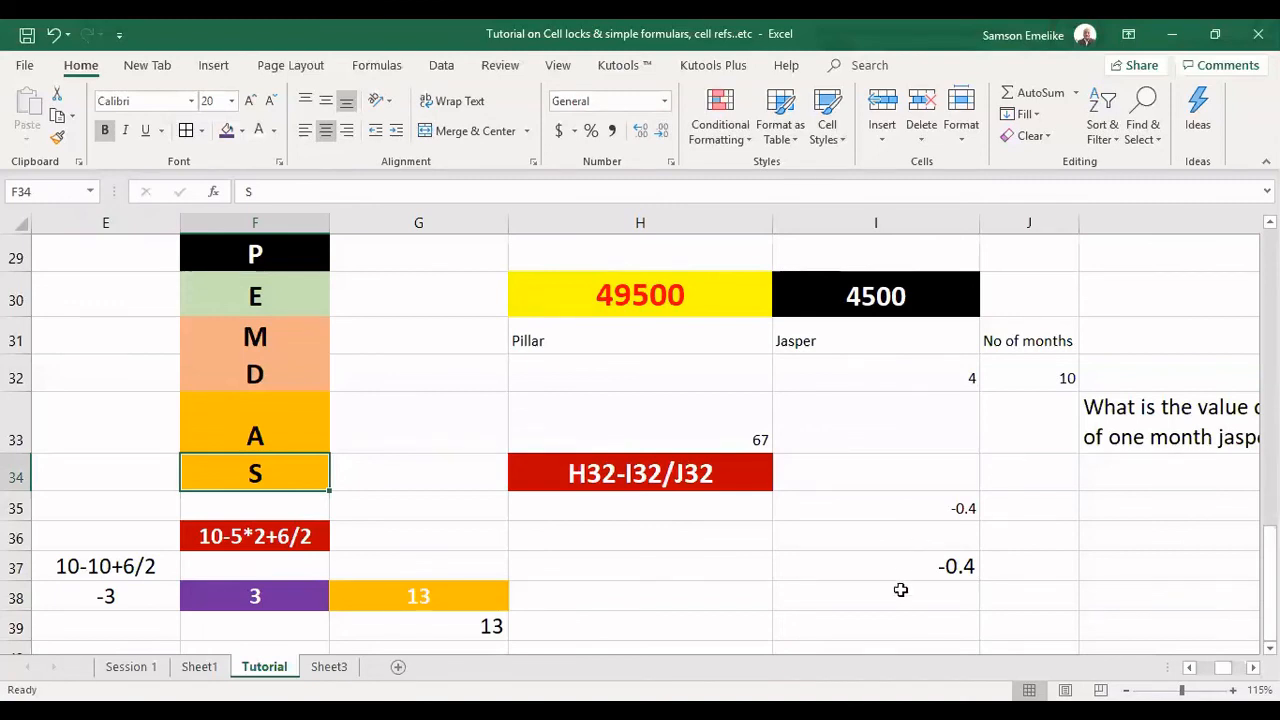
left_click(890, 665)
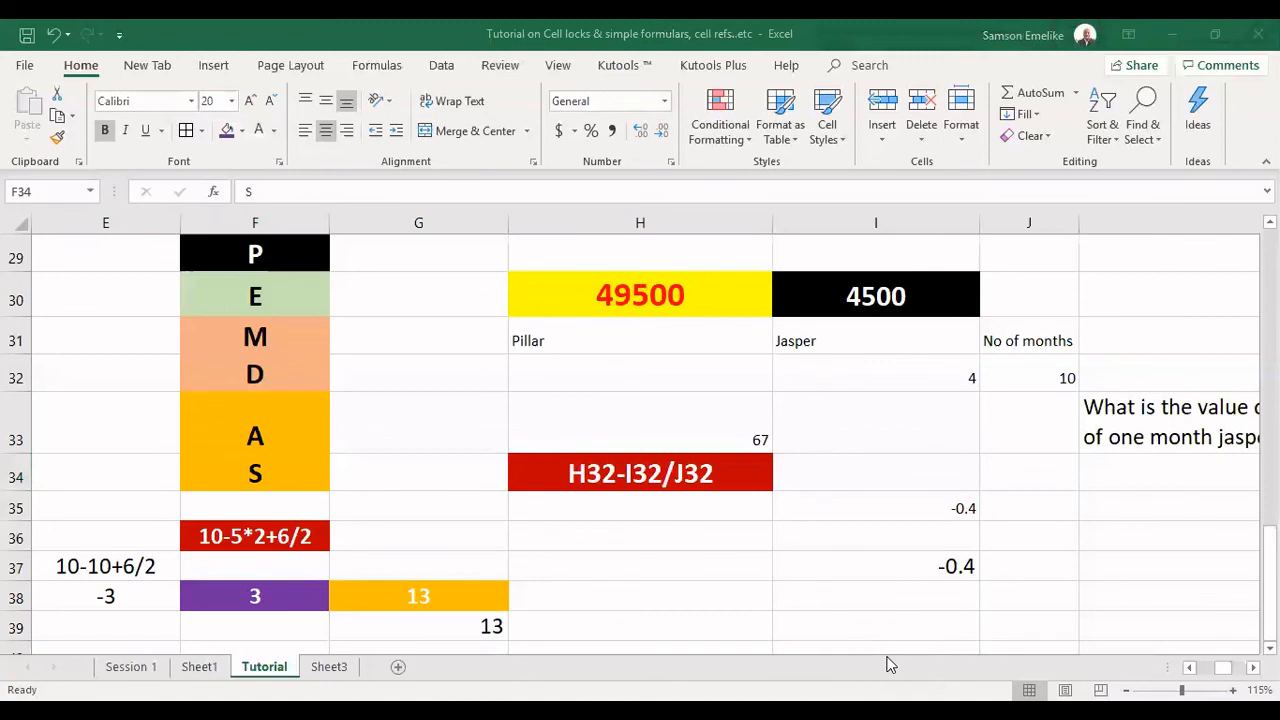